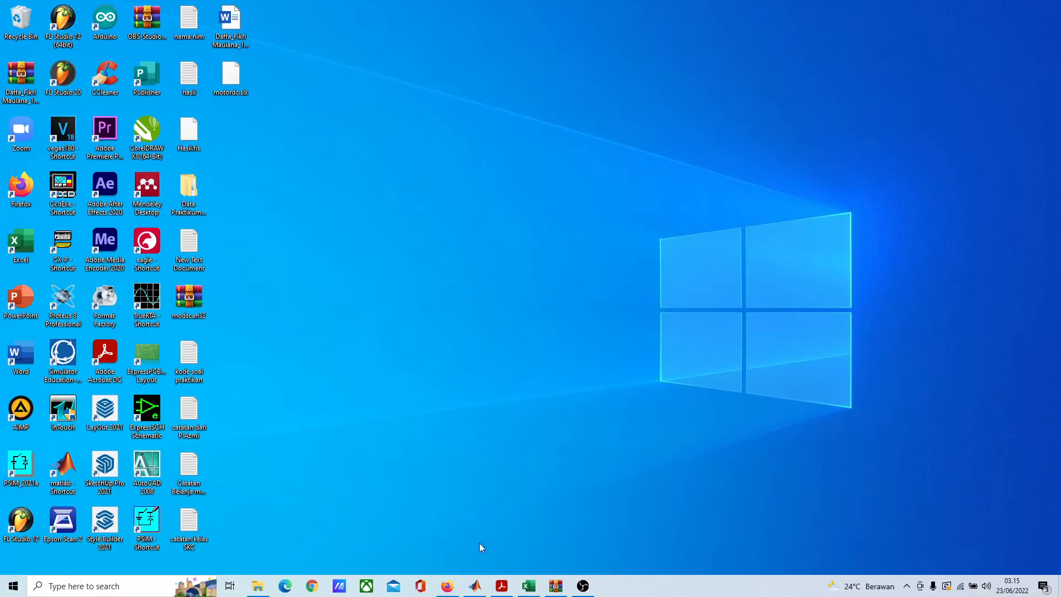
Step: Switch to MATLAB, create a blank Simulink model and maximize its window
click(477, 586)
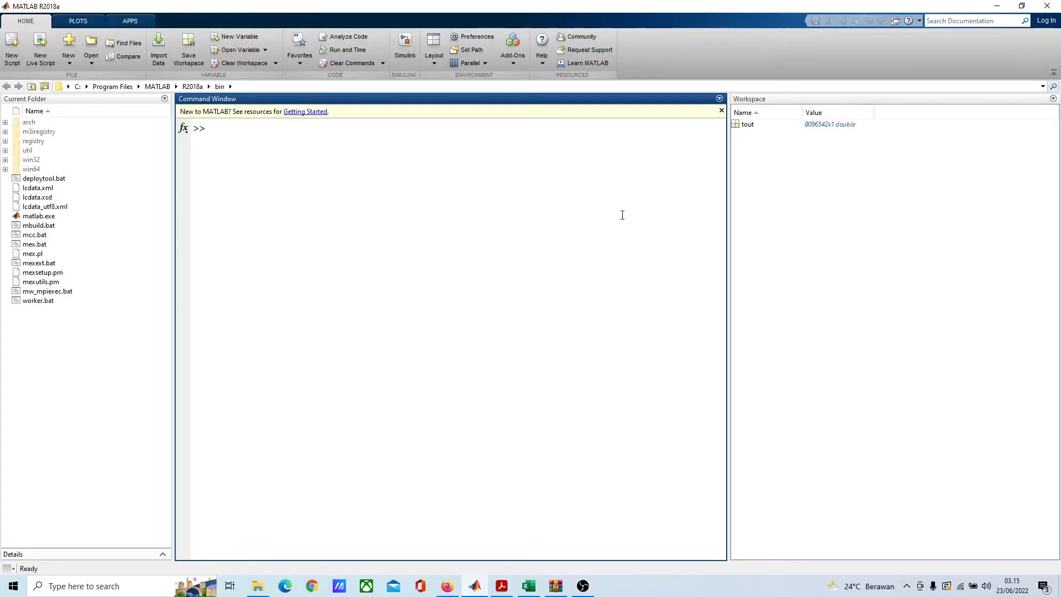
click(405, 46)
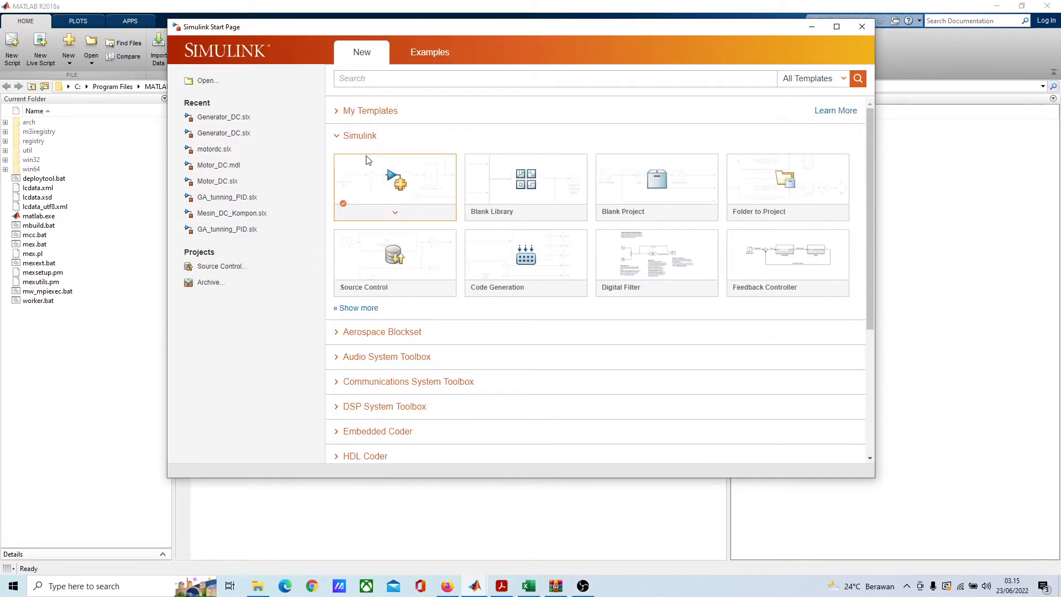
click(412, 176)
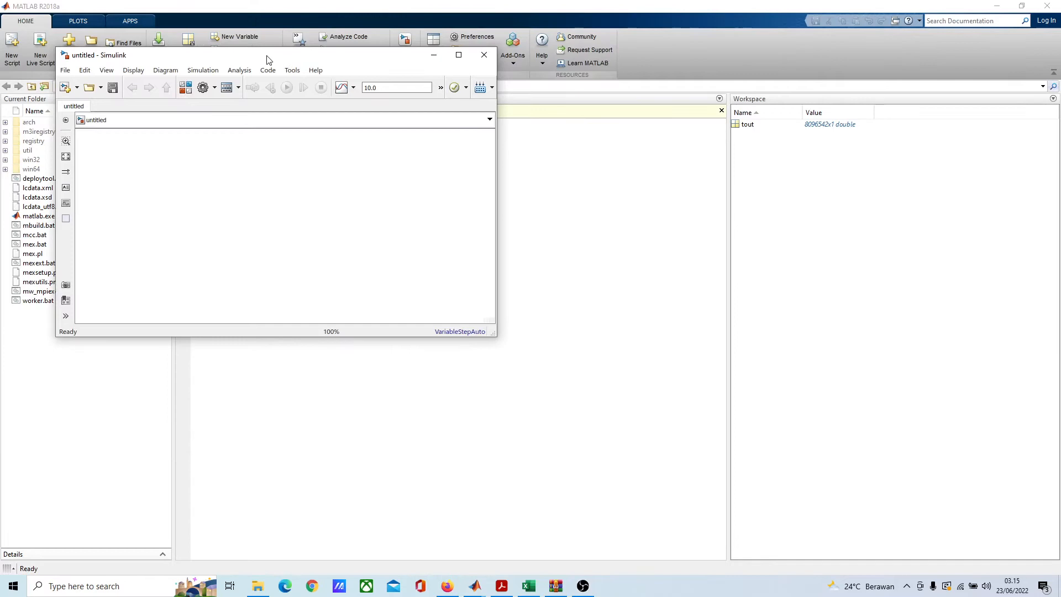
drag(268, 59, 469, 5)
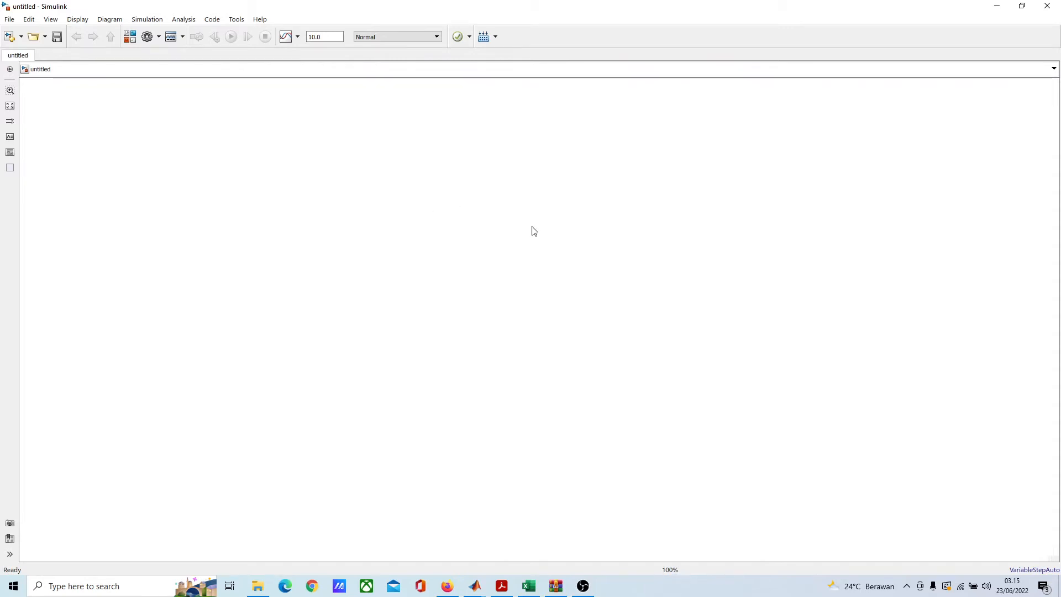
Step: Add a DC Machine block to the middle of the empty model canvas
double_click(483, 302)
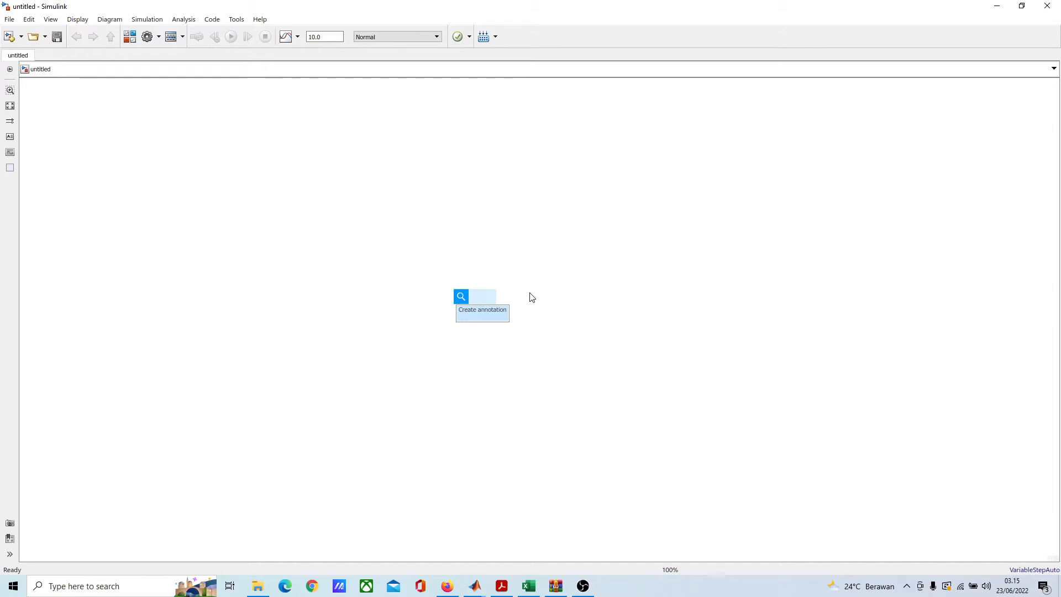
text(dc mac)
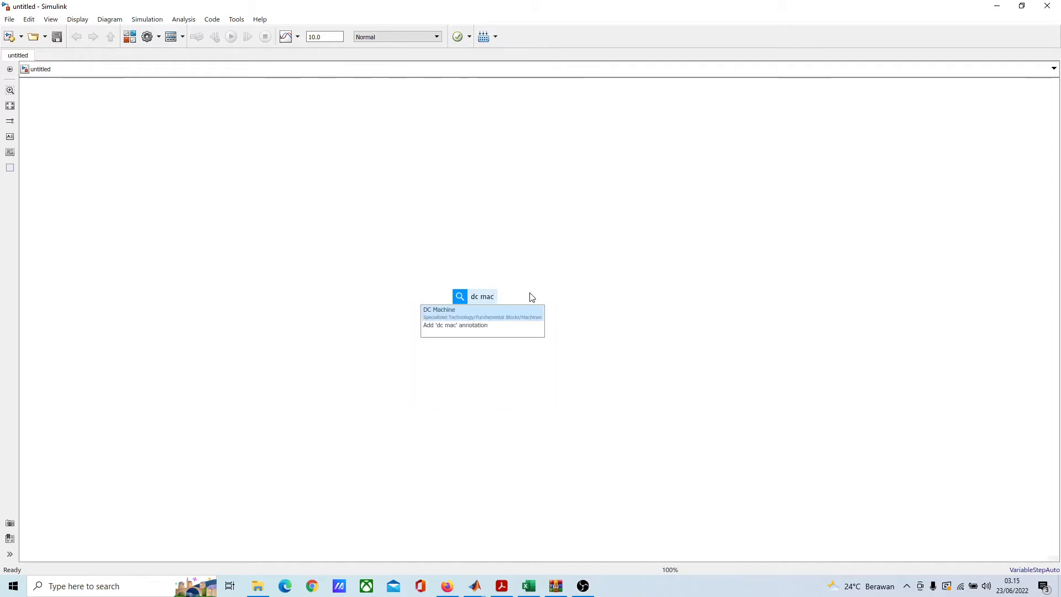
click(513, 307)
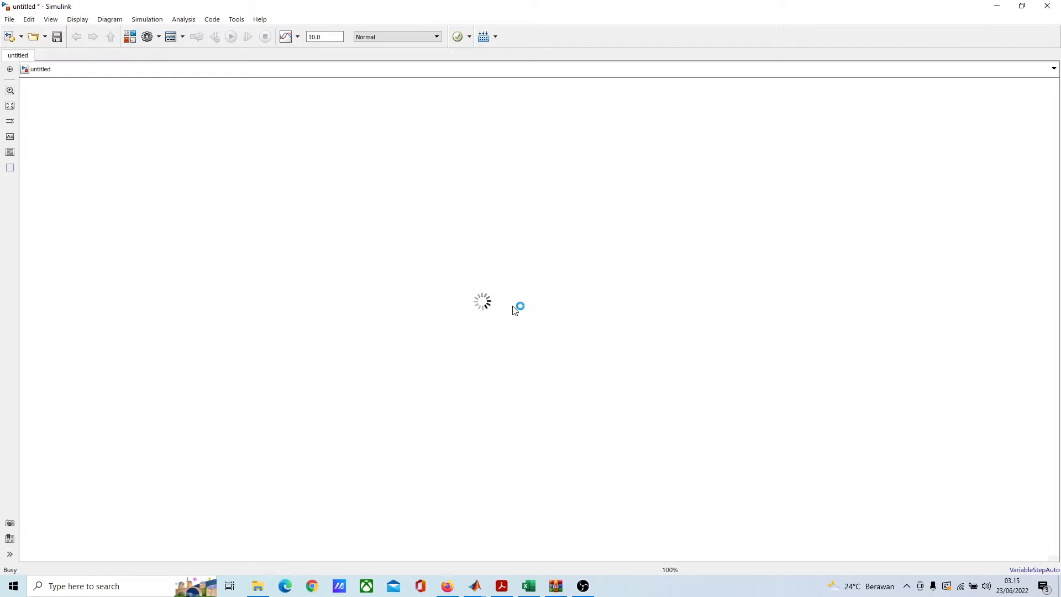
scroll(463, 302, up, 3)
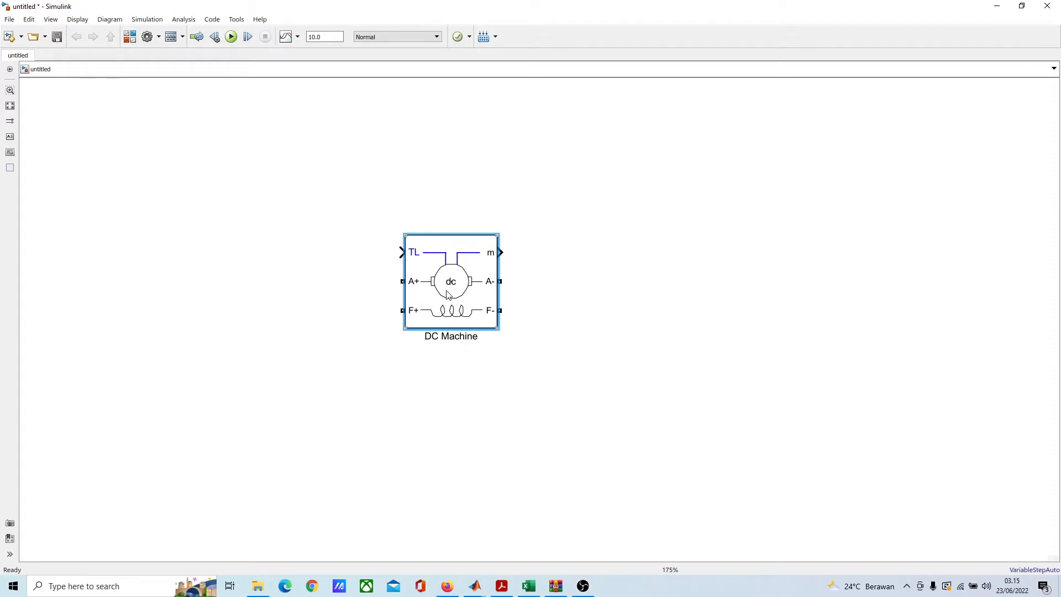
Step: Configure the DC Machine with preset model "07: 20HP 500V 1750RPM Field:300V" and mechanical input "Speed w"
double_click(469, 293)
drag(643, 156, 728, 88)
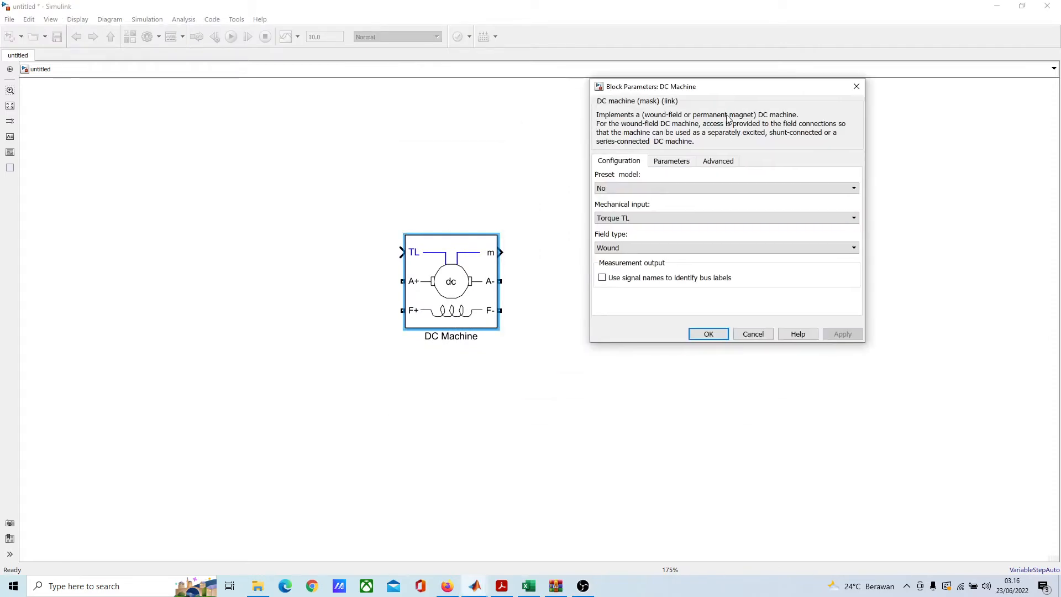
click(730, 191)
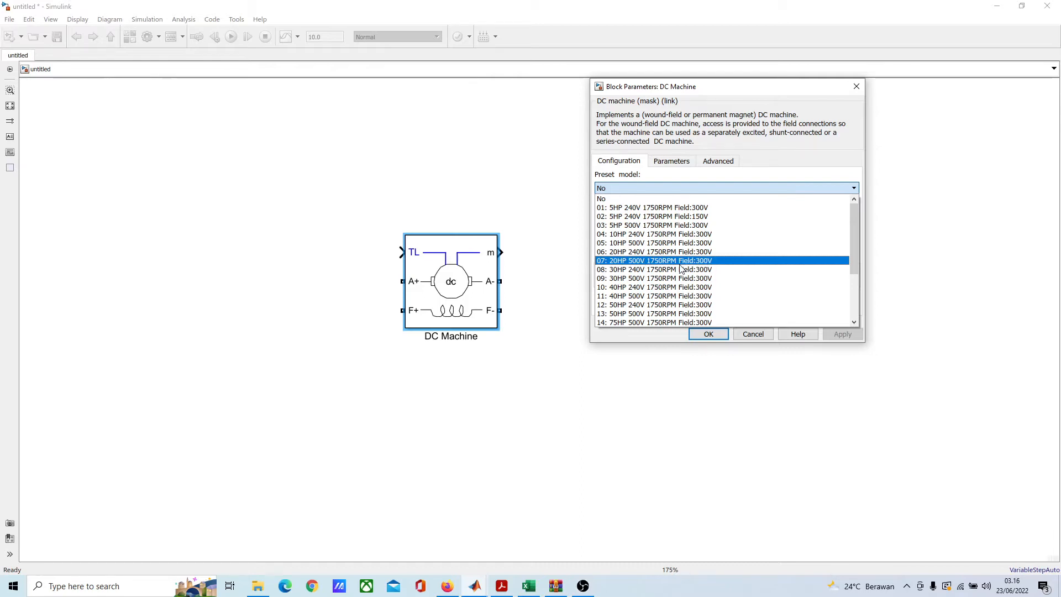
click(704, 266)
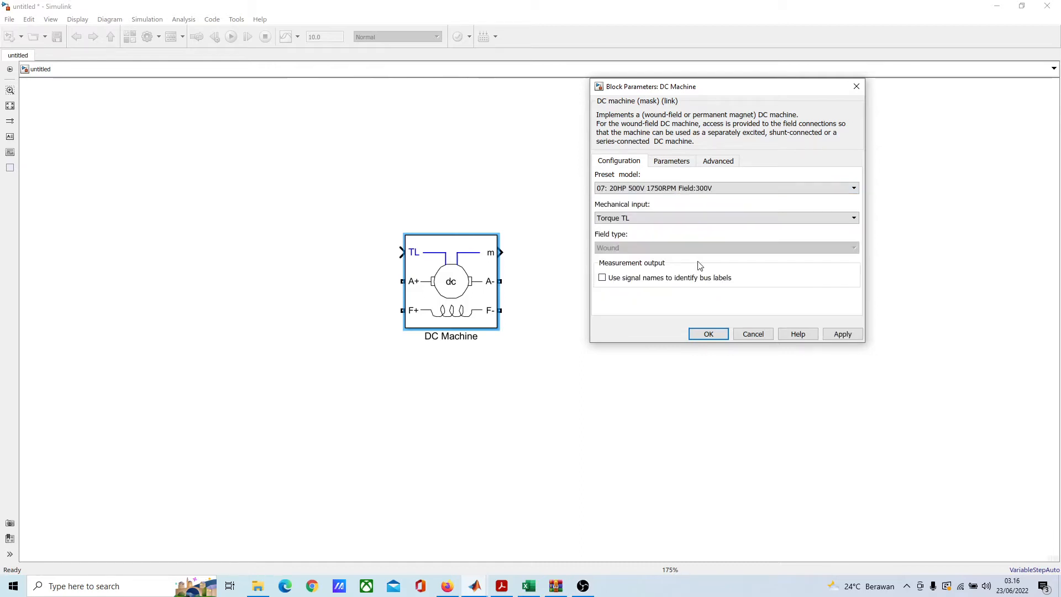
click(640, 218)
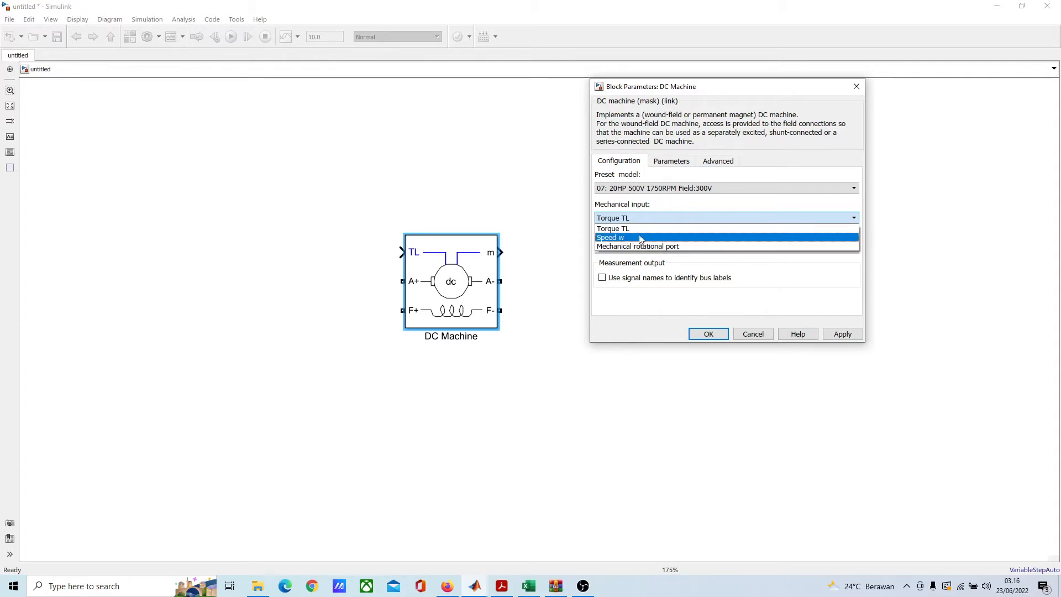
click(643, 238)
click(694, 334)
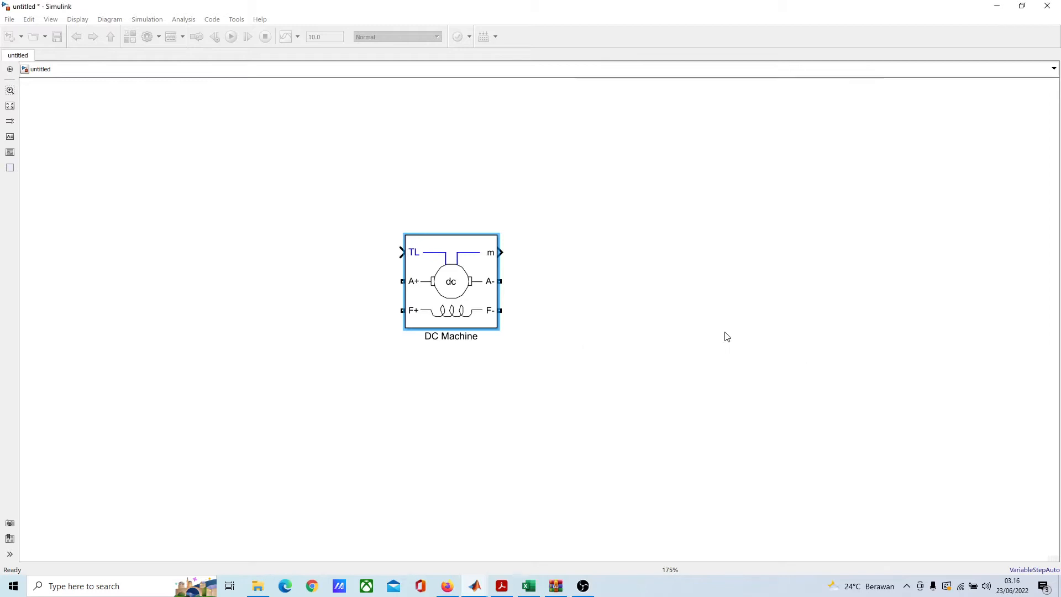
click(668, 257)
Step: Add a Simulink Signal Routing Demux block above and to the right of the DC Machine, keeping its default number of outputs
scroll(592, 282, down, 2)
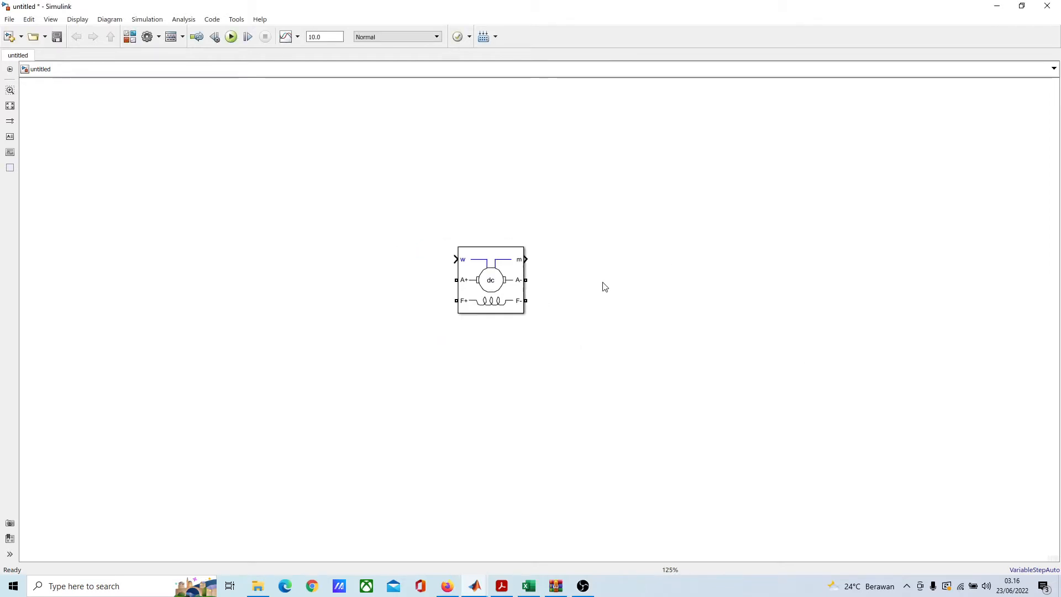
scroll(553, 310, up, 3)
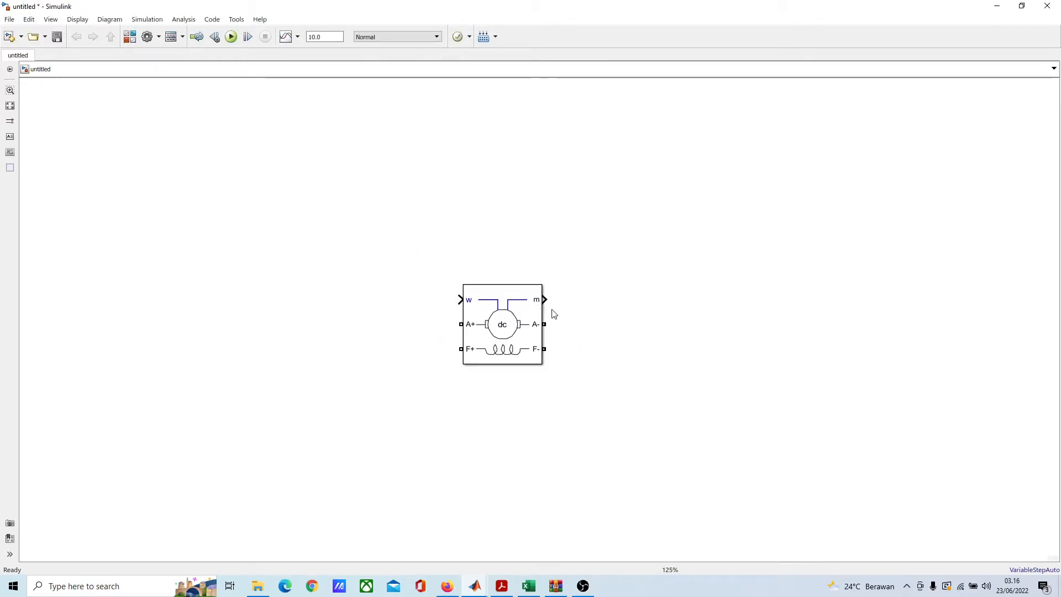
scroll(574, 314, up, 1)
scroll(531, 290, down, 3)
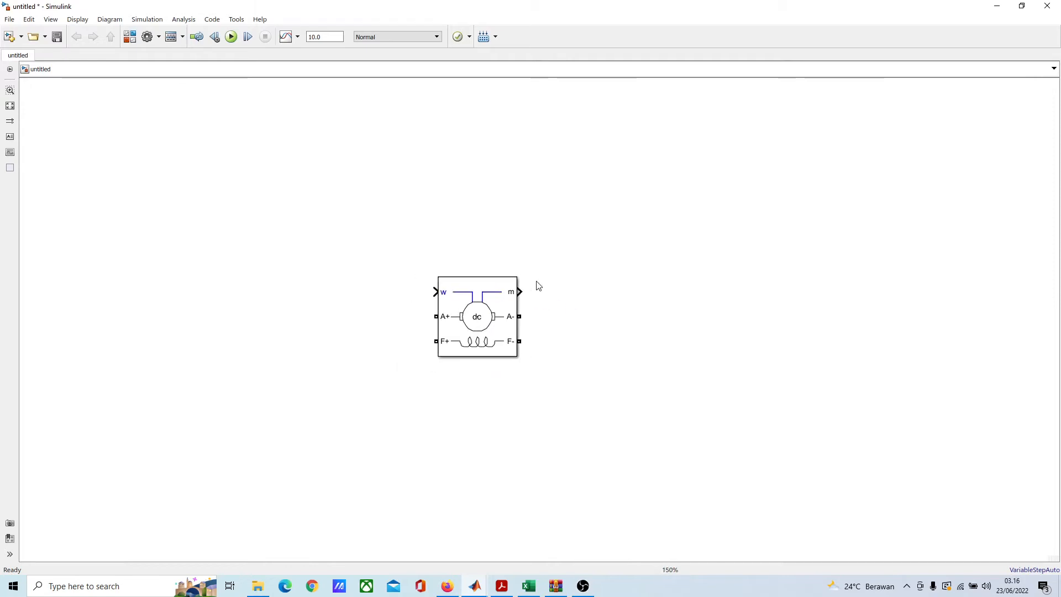
scroll(494, 257, up, 2)
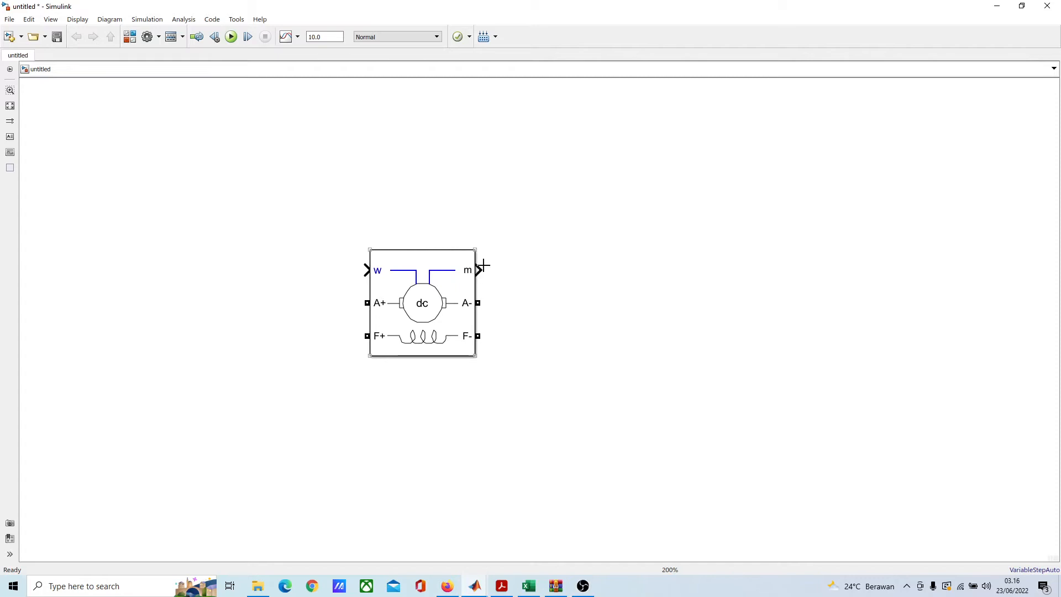
scroll(515, 250, down, 1)
scroll(500, 267, down, 1)
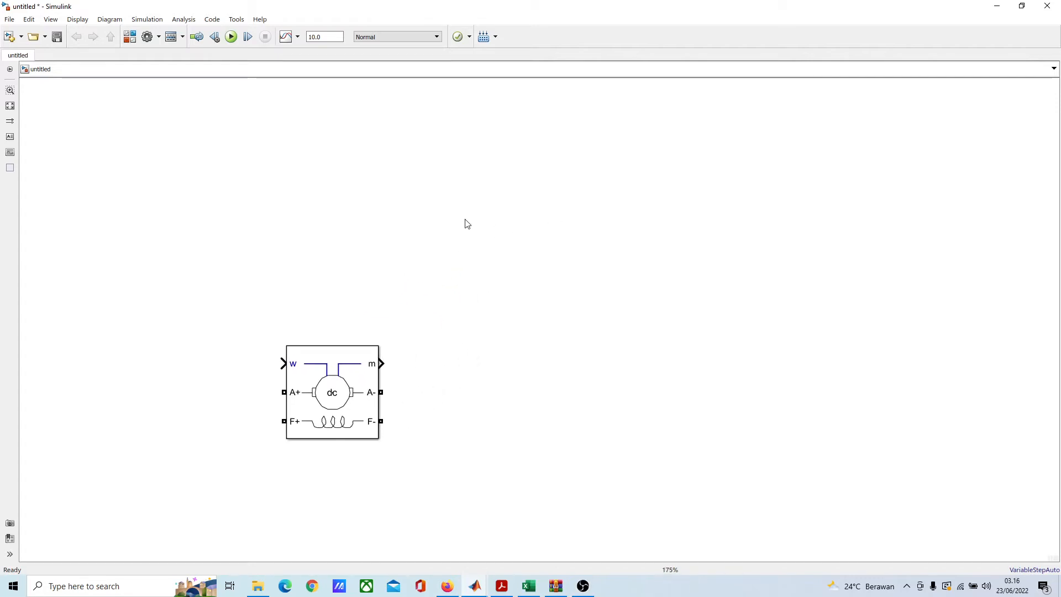
double_click(435, 189)
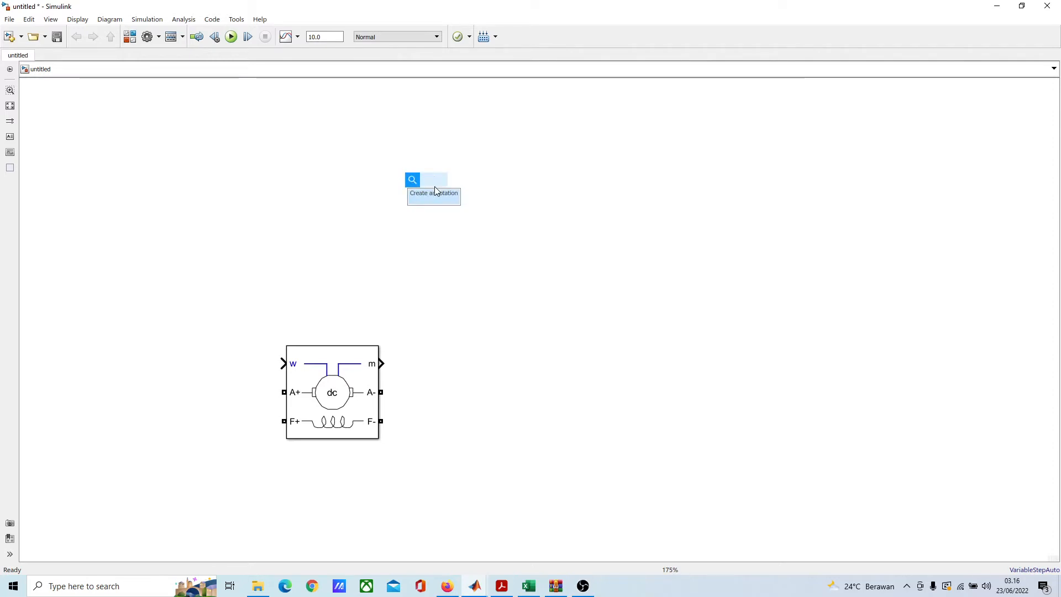
text(demux)
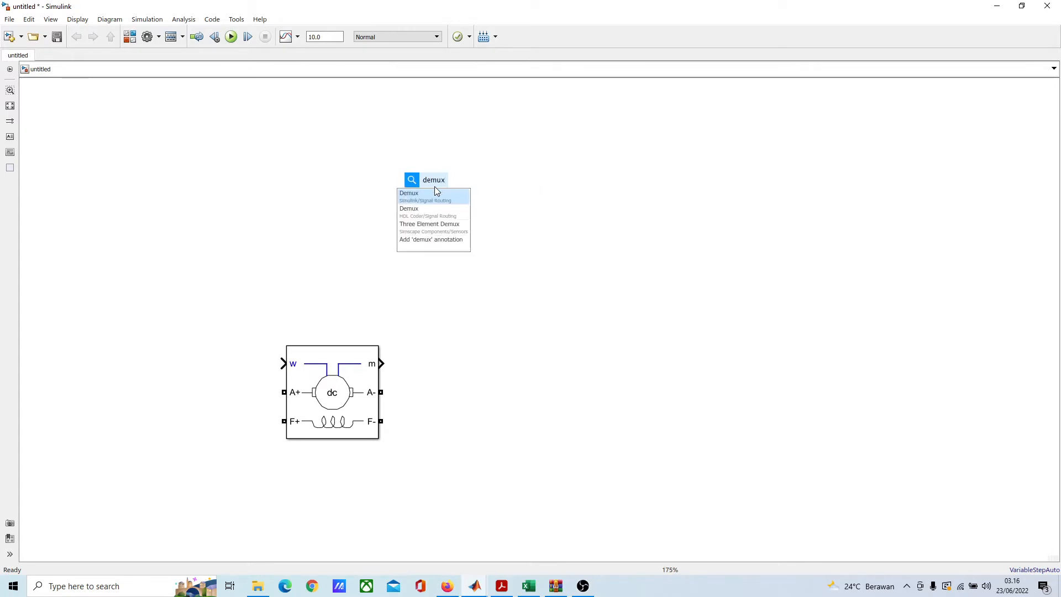
key(Return)
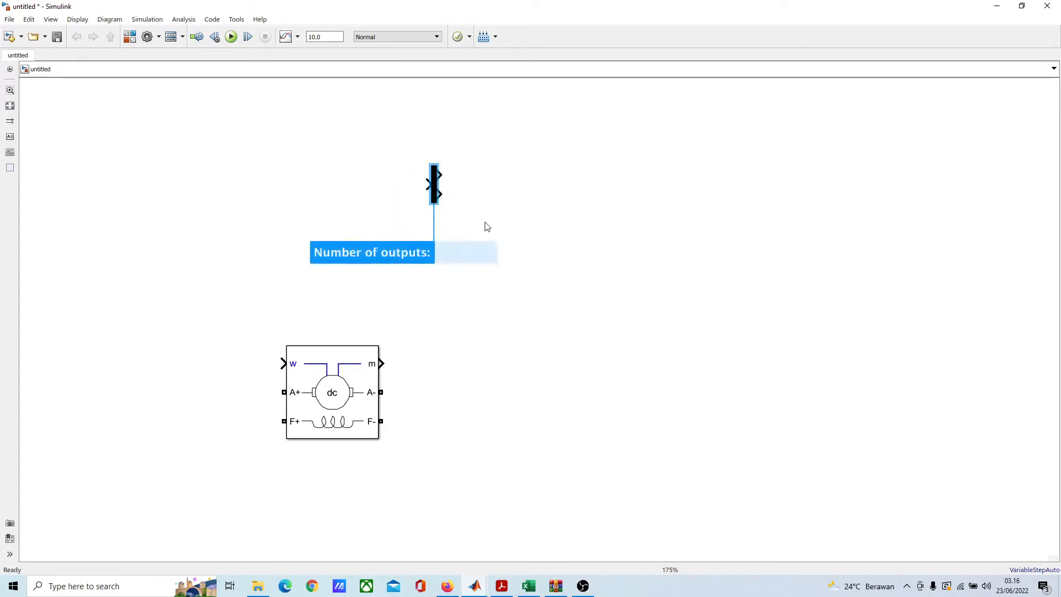
click(505, 190)
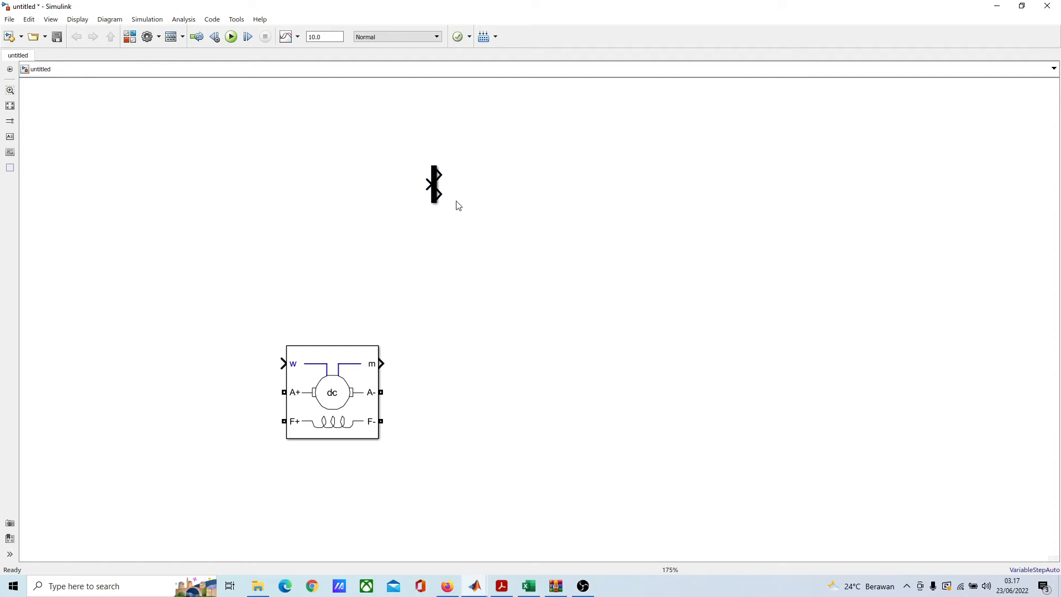
Step: Stretch the Demux block downward to several times its height and move it further right of the DC Machine
click(435, 190)
drag(435, 204, 436, 311)
click(567, 314)
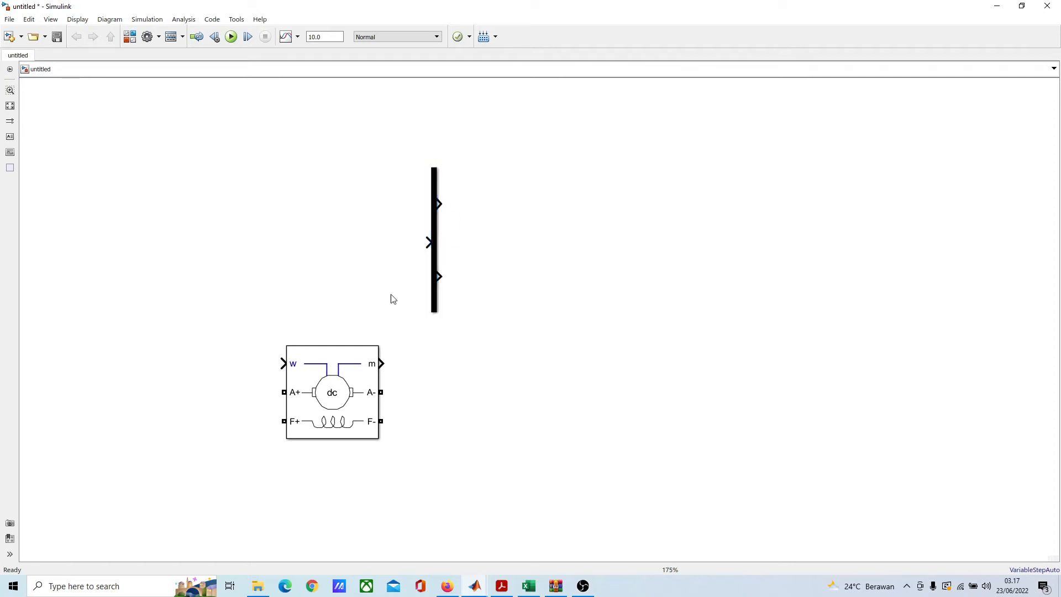
drag(438, 228, 506, 213)
click(412, 331)
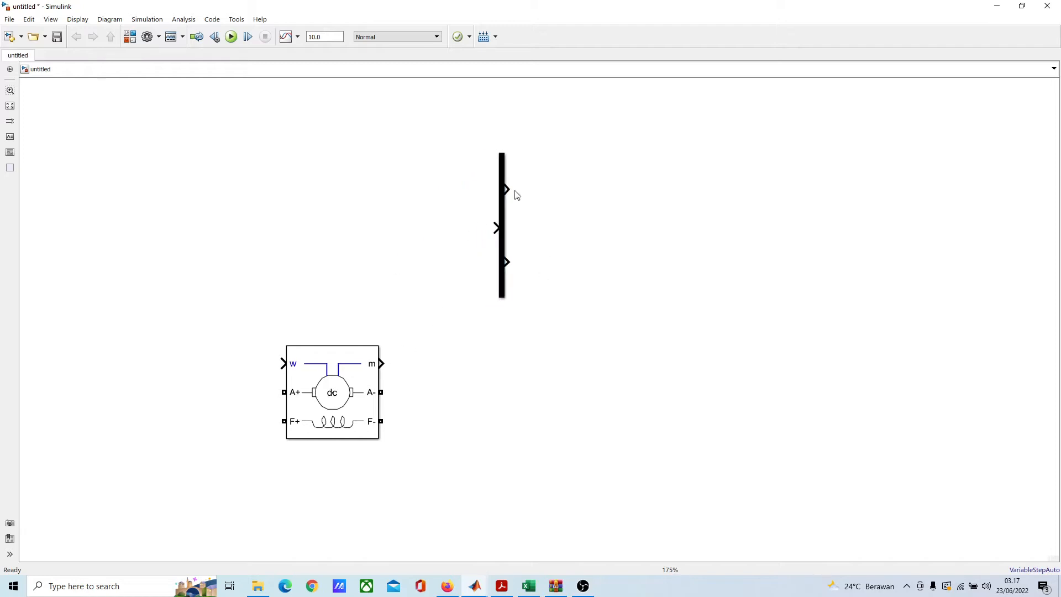
Step: Open the DC Machine block's help documentation and examine the Inputs and Outputs section, including the table of signals in output m
click(352, 376)
right_click(351, 374)
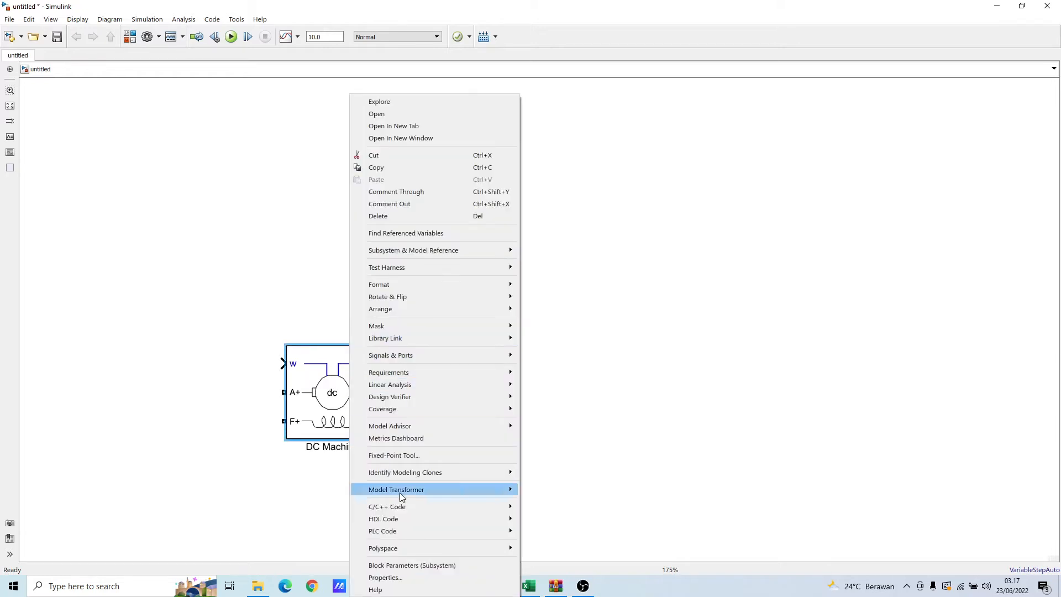
click(394, 578)
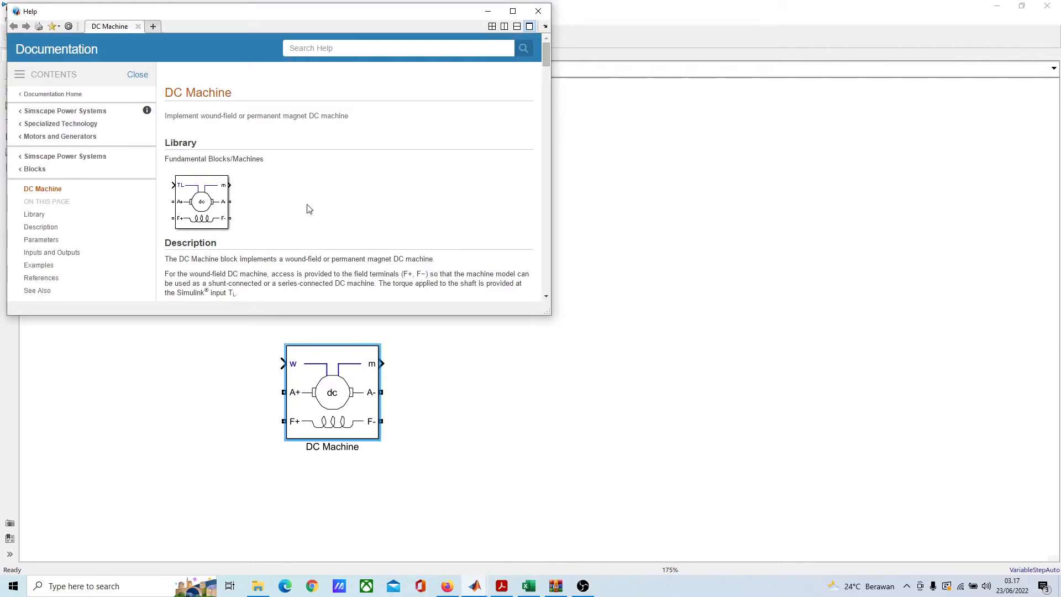
scroll(326, 211, down, 8)
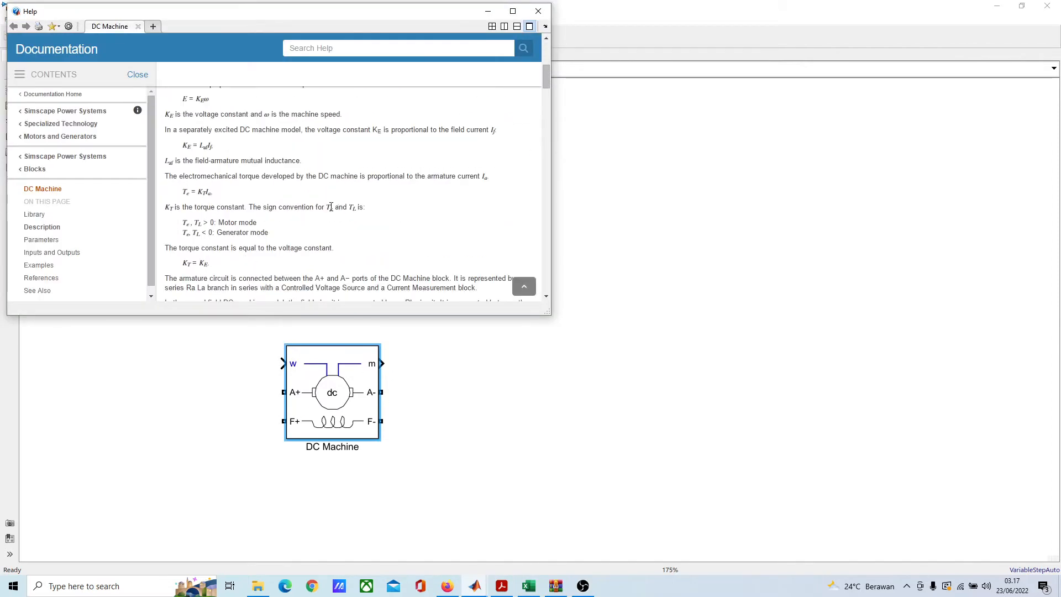
drag(548, 84, 541, 264)
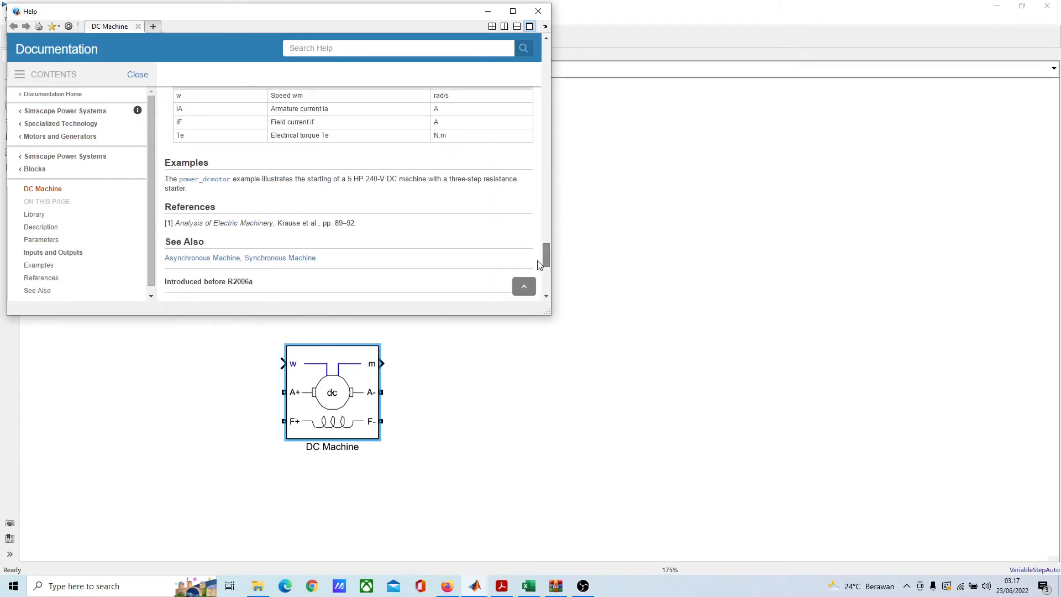
scroll(319, 208, up, 4)
scroll(319, 208, down, 1)
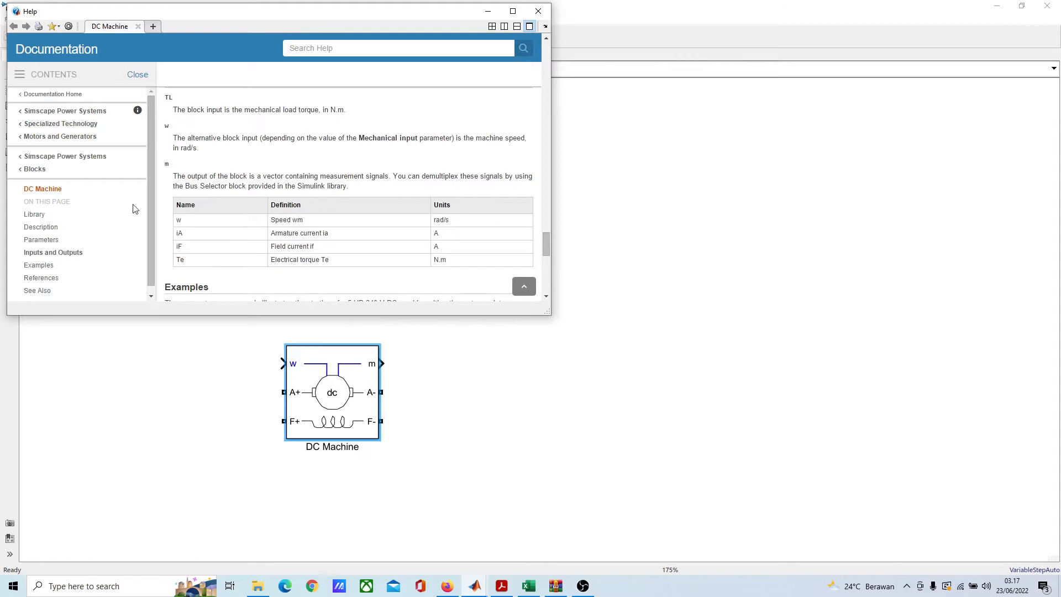
scroll(208, 208, up, 2)
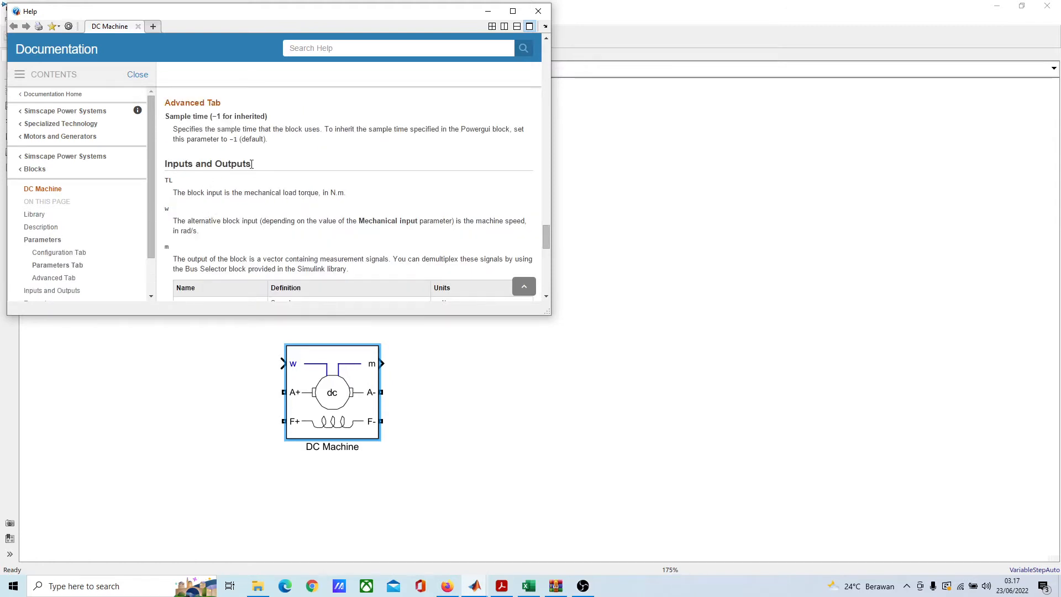
drag(251, 164, 165, 167)
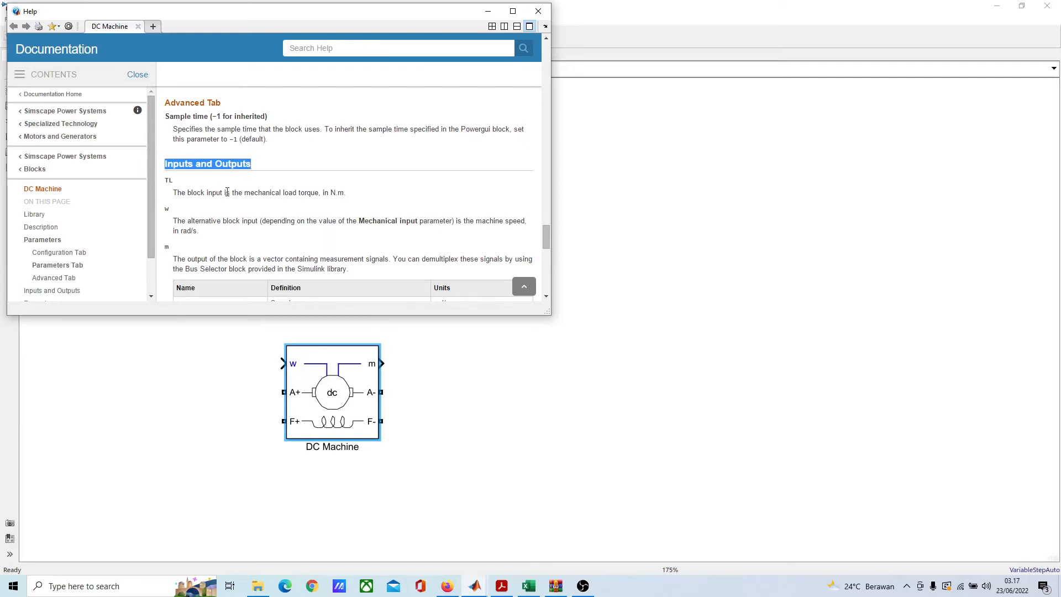
scroll(228, 207, down, 1)
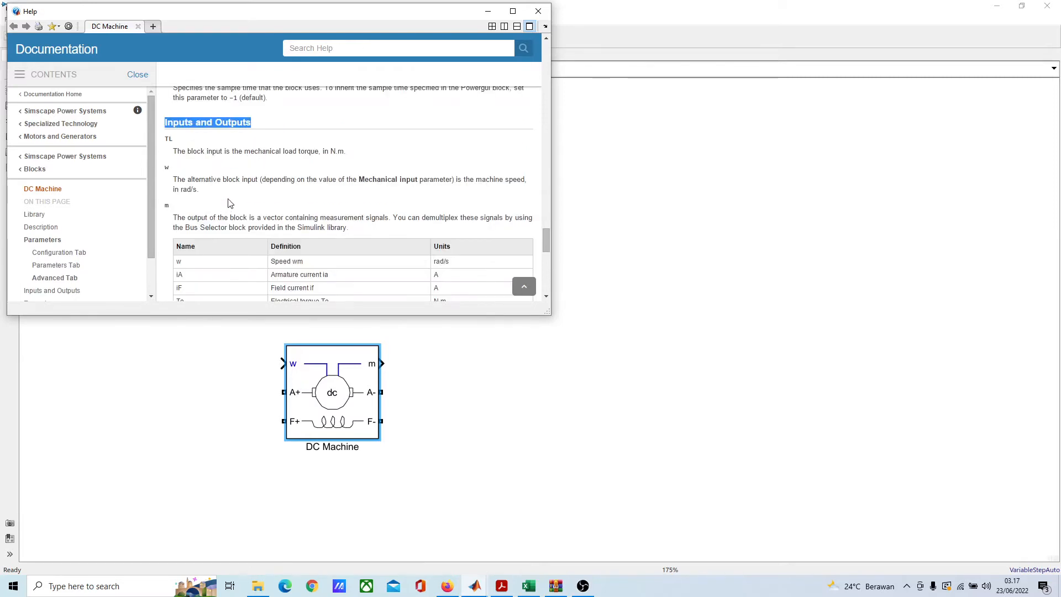
scroll(187, 107, down, 1)
scroll(178, 189, up, 2)
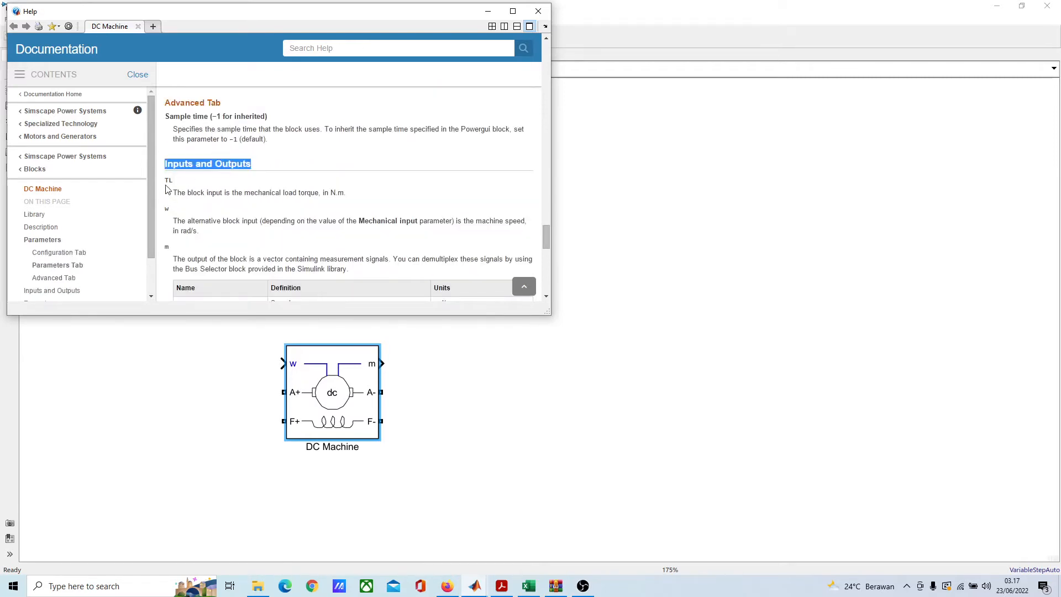
scroll(183, 231, down, 2)
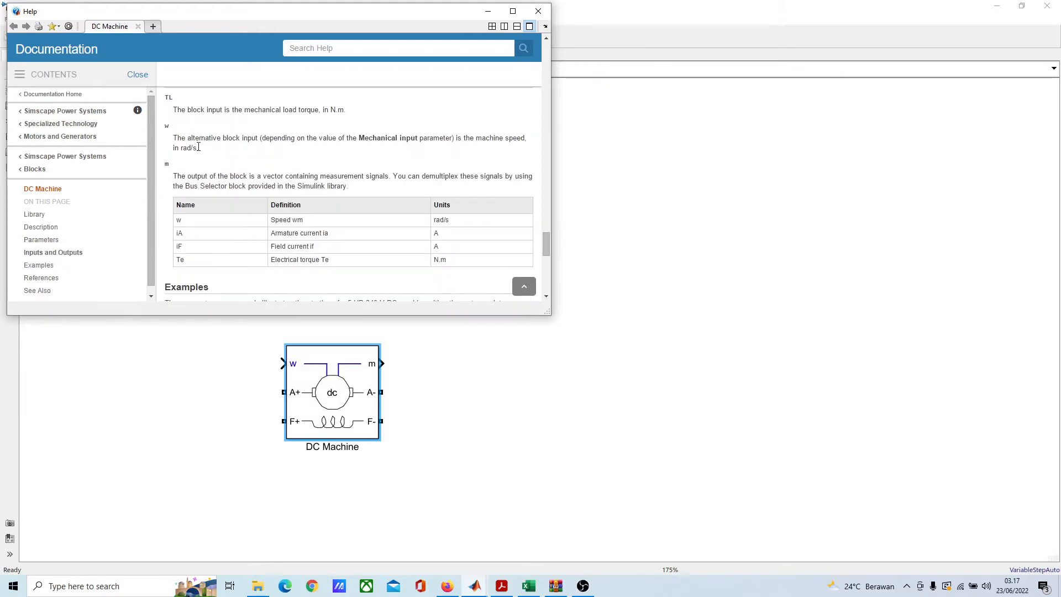
scroll(195, 198, down, 1)
scroll(195, 198, up, 1)
scroll(189, 203, down, 2)
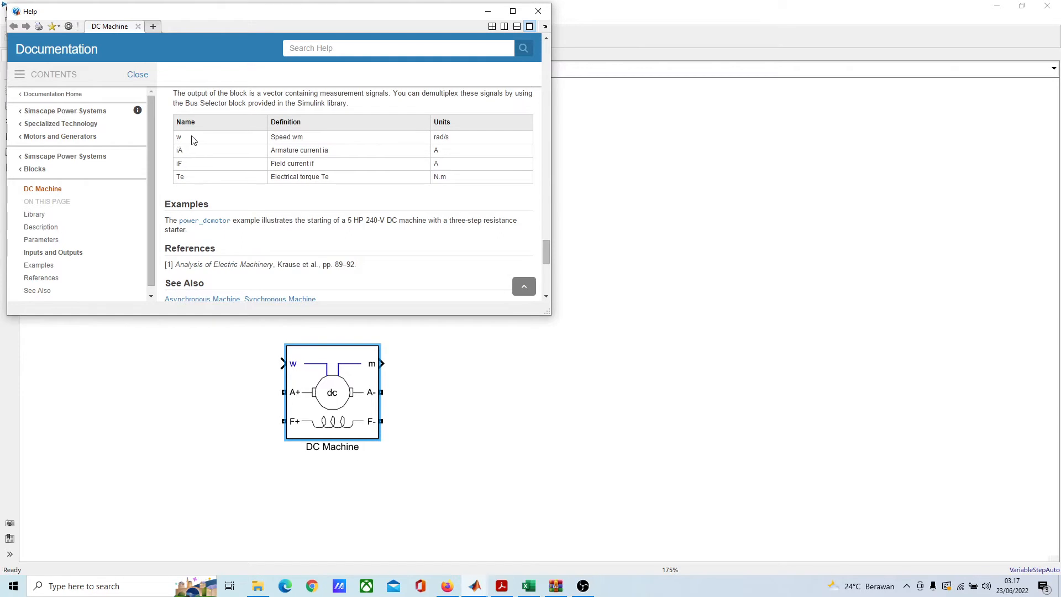
Step: Examine the DC Machine documentation from the output m signal table back through the mechanical input figures, preset model notes and description, and minimize the help window
scroll(195, 143, up, 1)
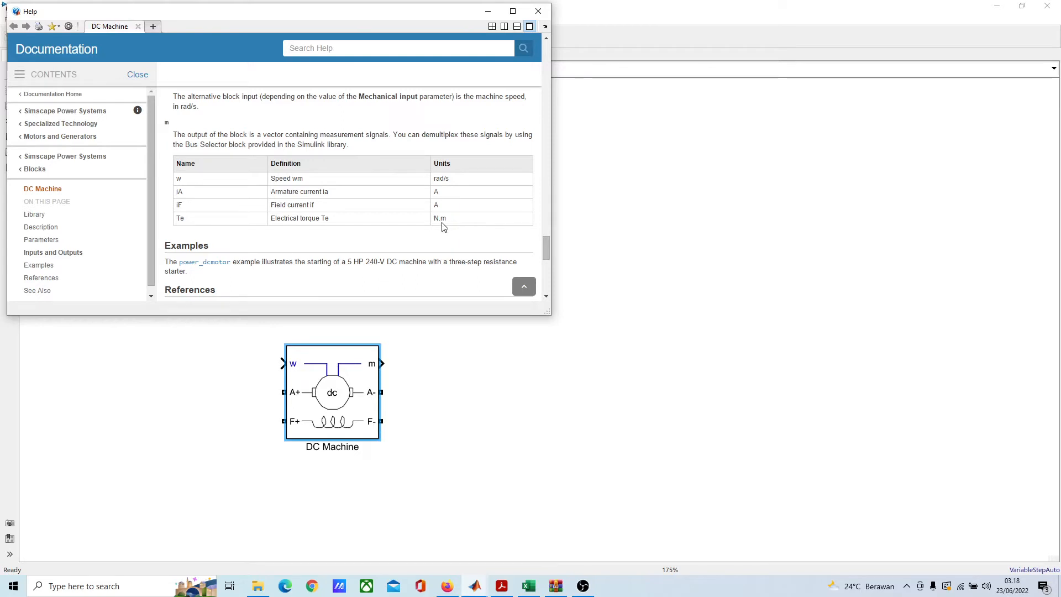
scroll(449, 224, up, 10)
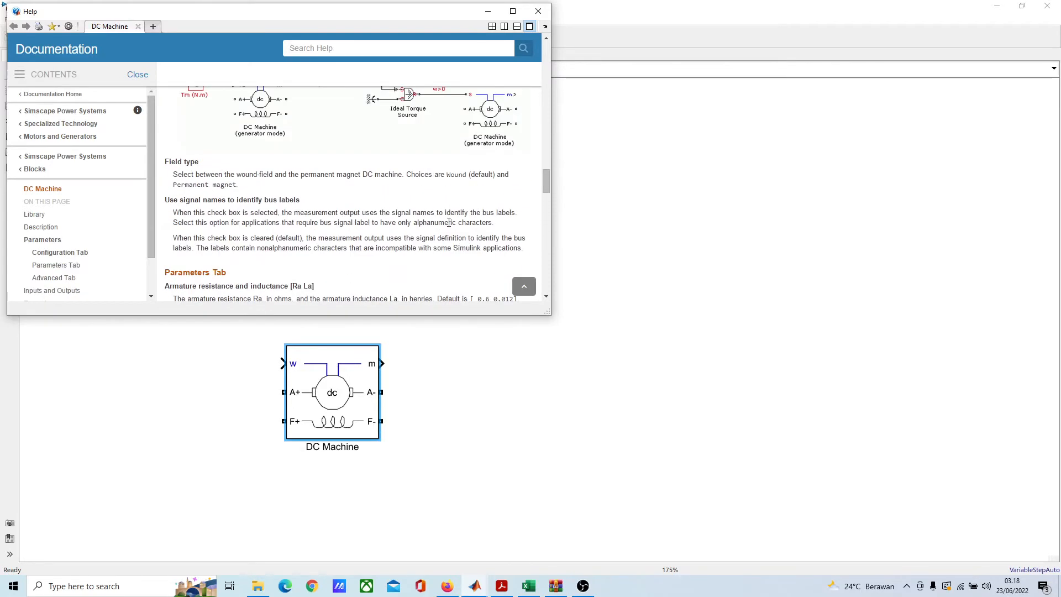
scroll(449, 222, up, 3)
scroll(448, 227, down, 2)
scroll(389, 205, up, 2)
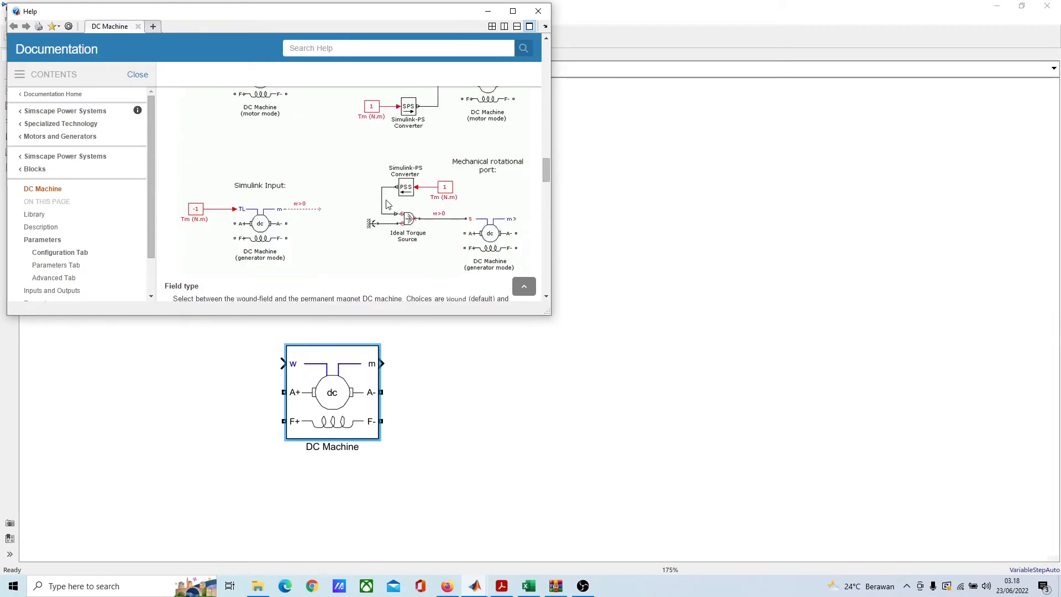
scroll(388, 204, up, 2)
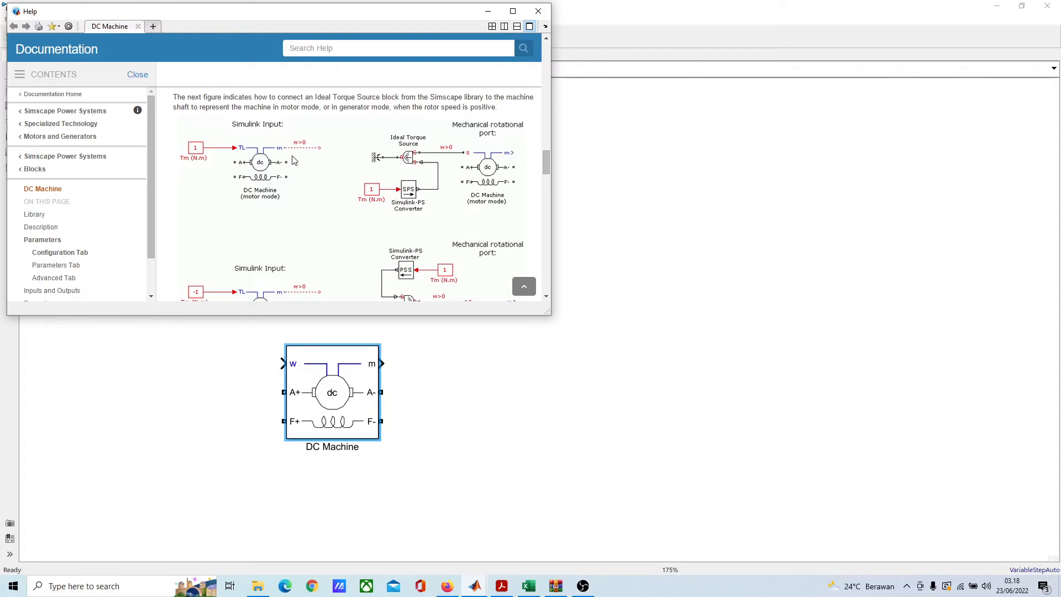
scroll(273, 137, down, 3)
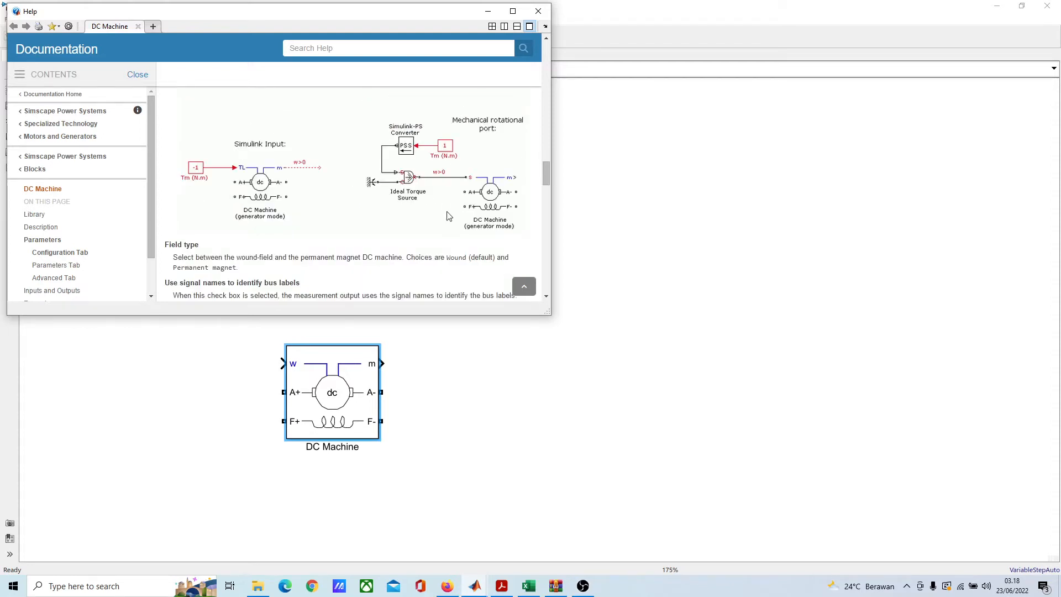
scroll(468, 217, up, 5)
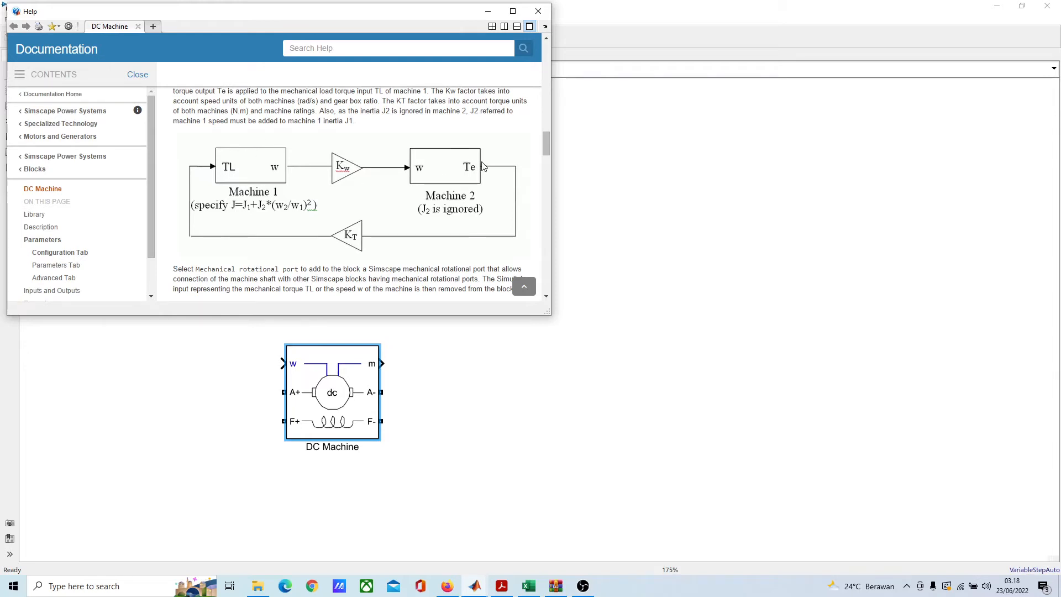
scroll(380, 175, up, 3)
scroll(380, 176, down, 3)
scroll(363, 210, up, 6)
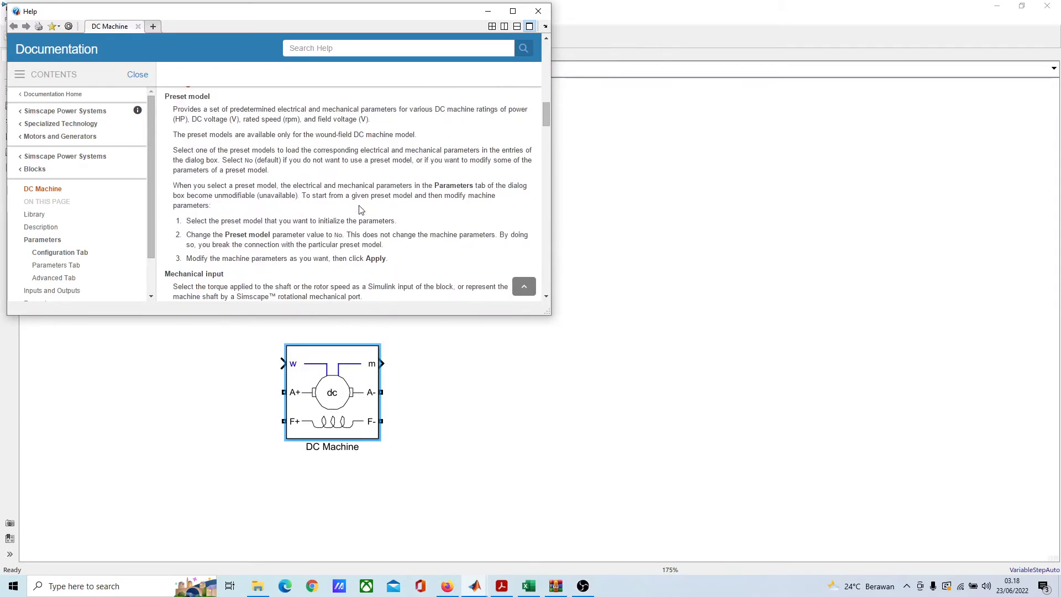
scroll(359, 205, up, 12)
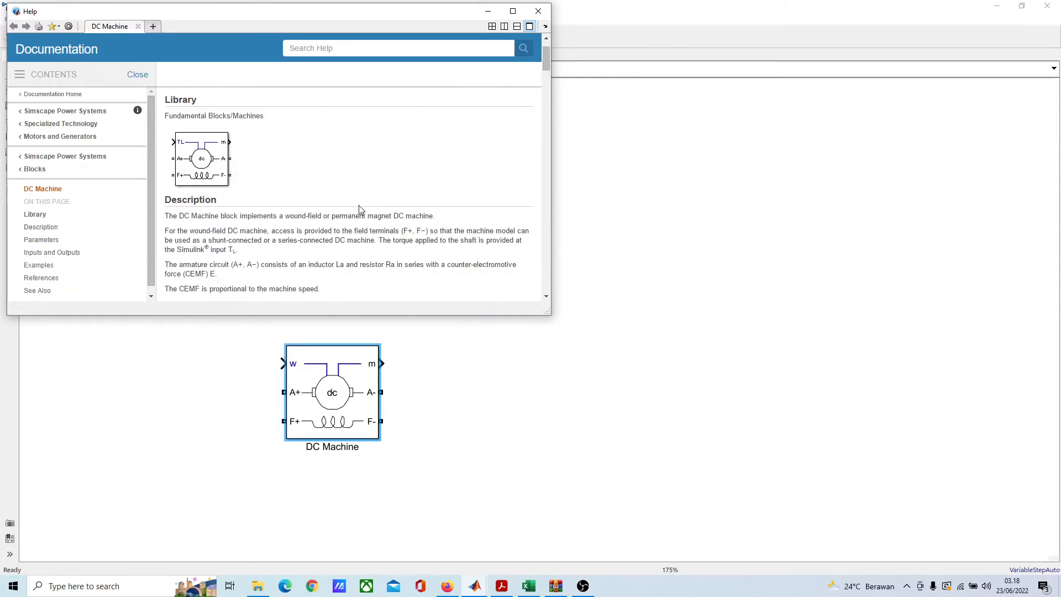
scroll(360, 209, up, 3)
click(489, 11)
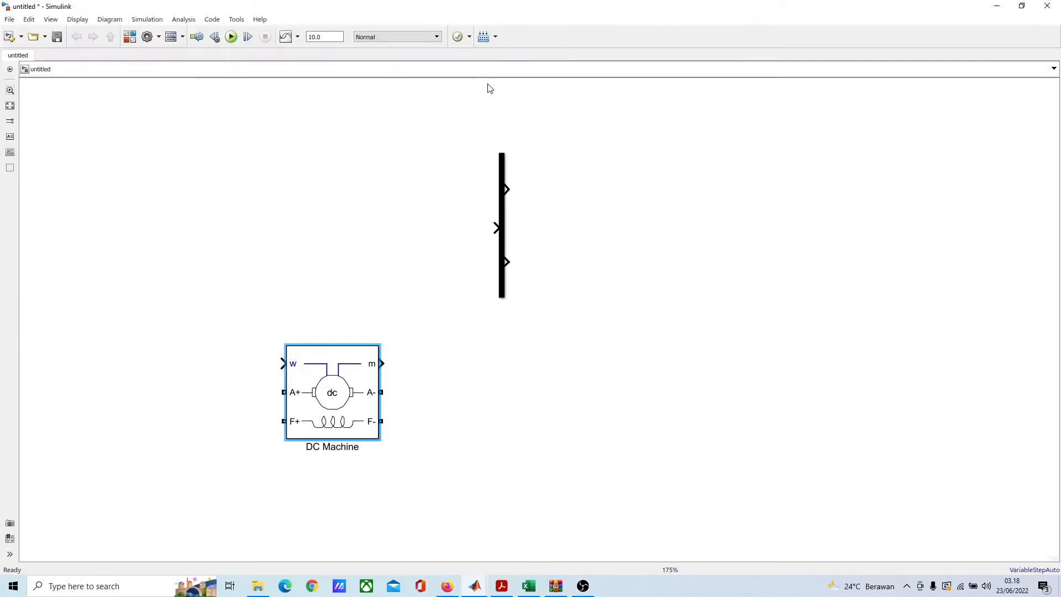
Step: Connect the DC Machine's measurement output m to the input of the Demux block
scroll(474, 292, down, 2)
drag(371, 436, 382, 324)
scroll(383, 315, up, 2)
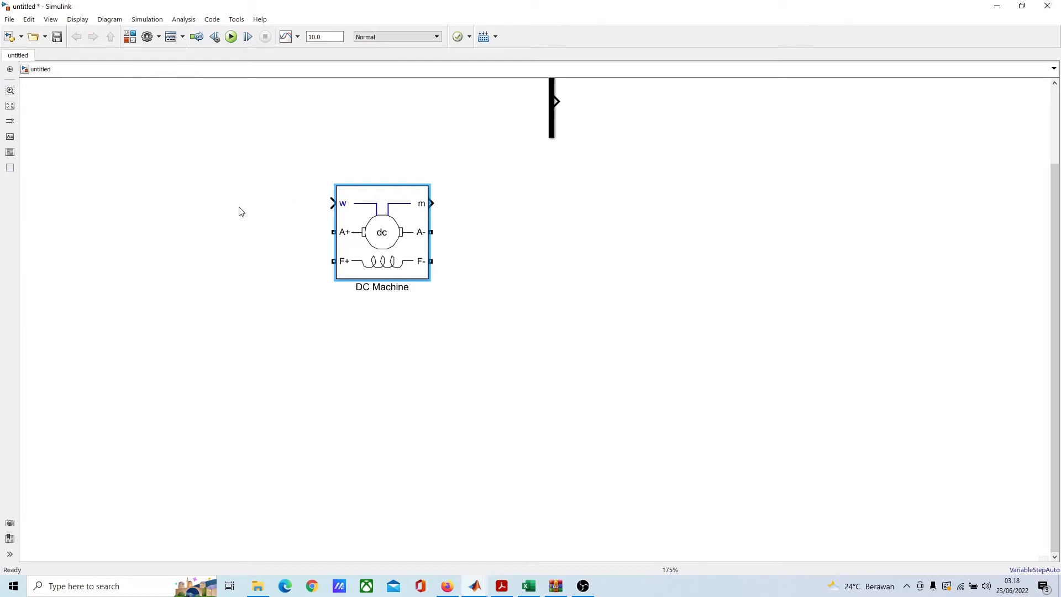
scroll(239, 175, down, 1)
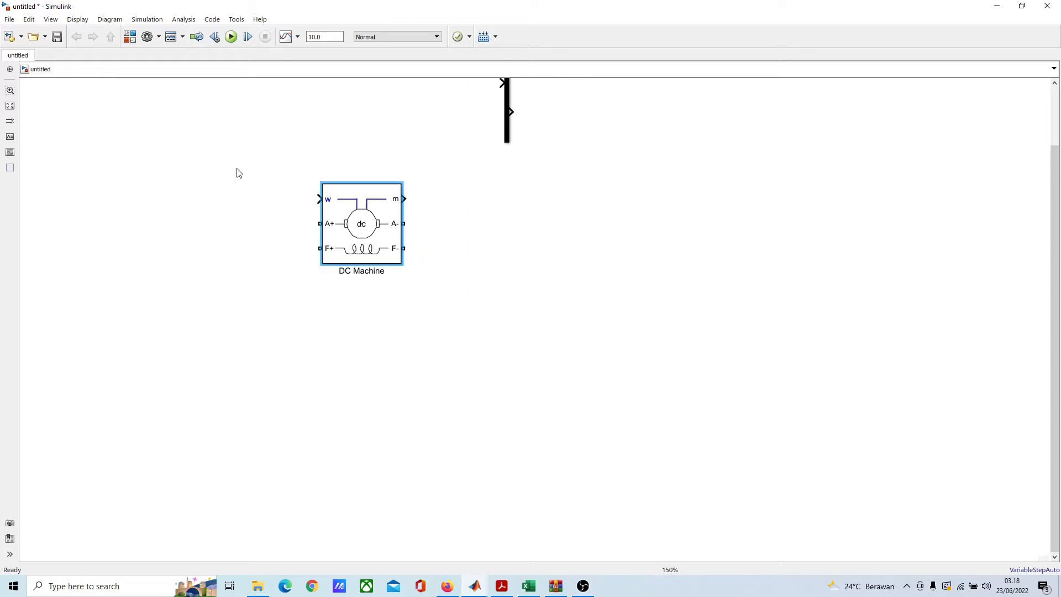
drag(222, 172, 334, 263)
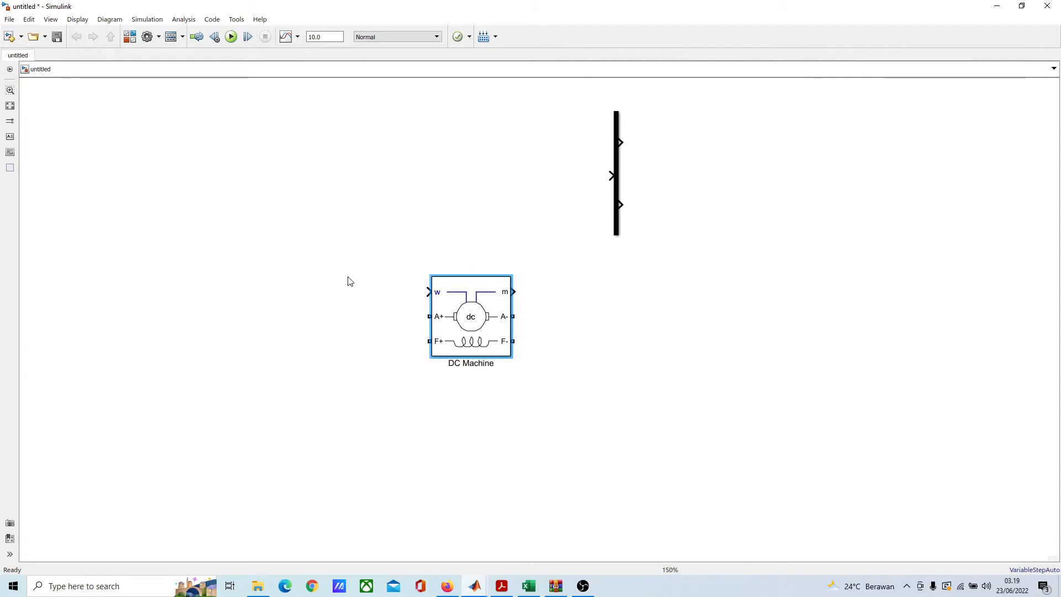
drag(553, 237, 534, 209)
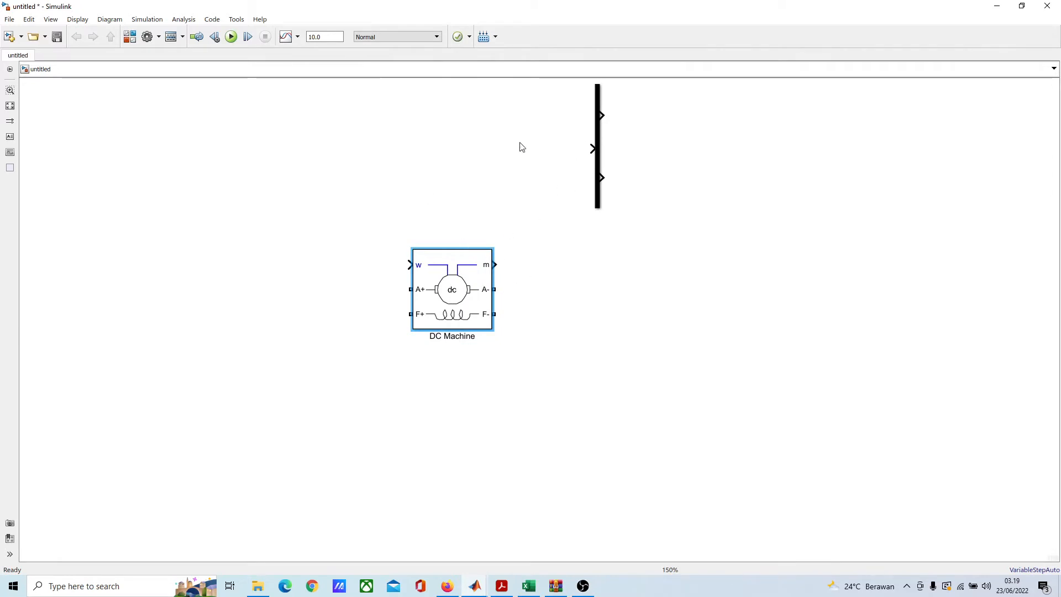
scroll(547, 238, up, 1)
mouse_move(478, 177)
mouse_down()
mouse_move(403, 320)
mouse_move(419, 403)
mouse_move(467, 301)
mouse_move(524, 260)
mouse_up()
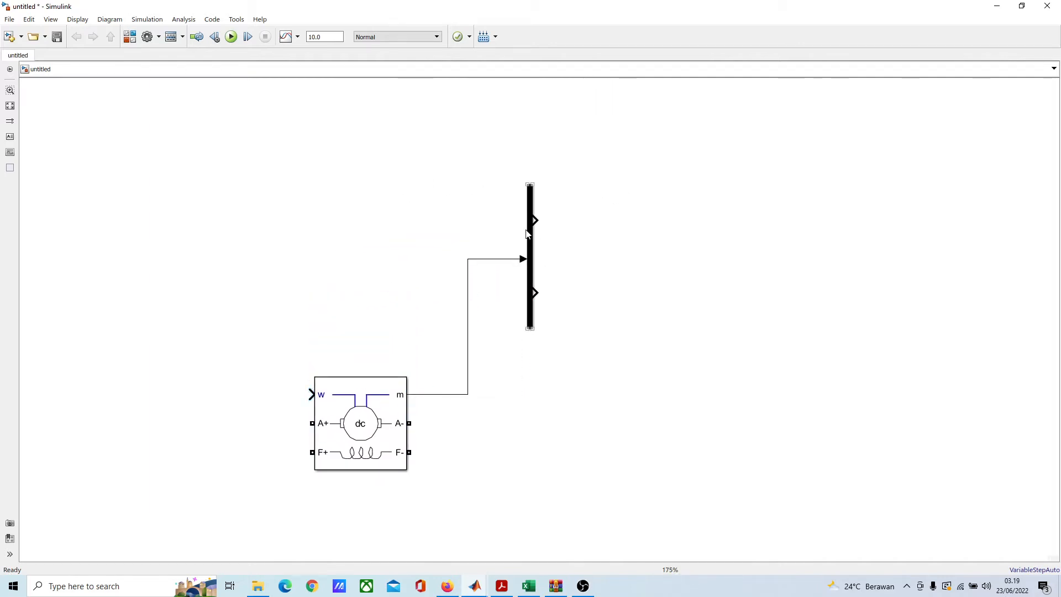
Step: Set the Demux block's number of outputs to 4
double_click(527, 235)
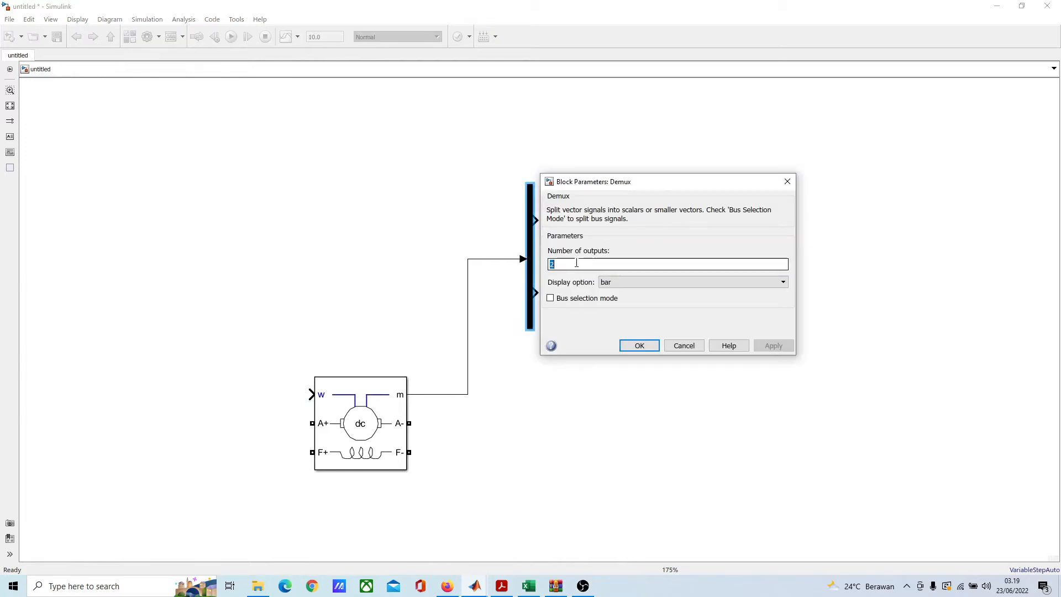
text(4)
key(Return)
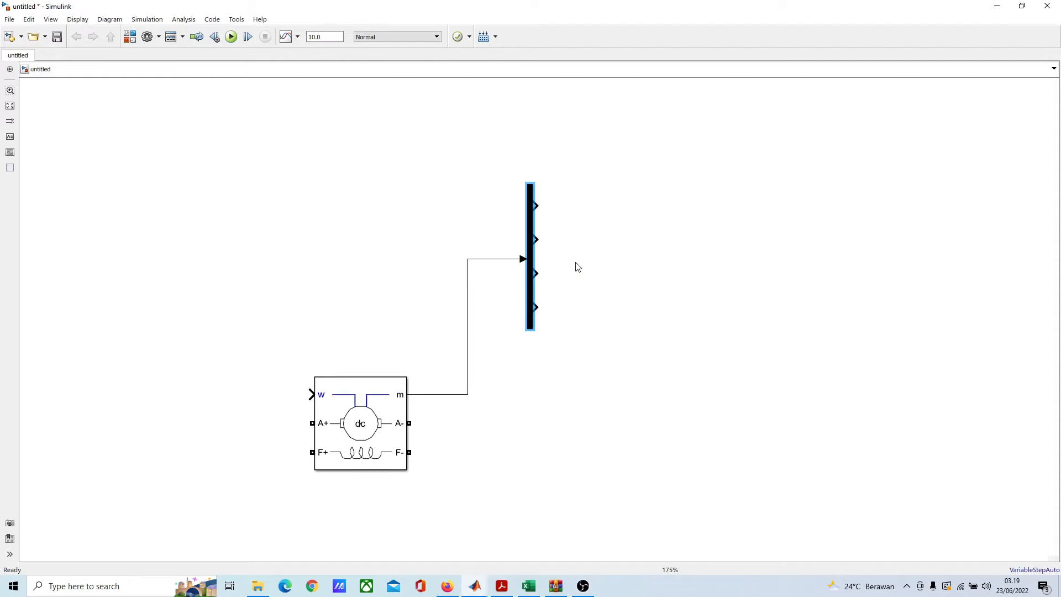
click(629, 236)
drag(563, 273, 605, 171)
drag(567, 123, 544, 152)
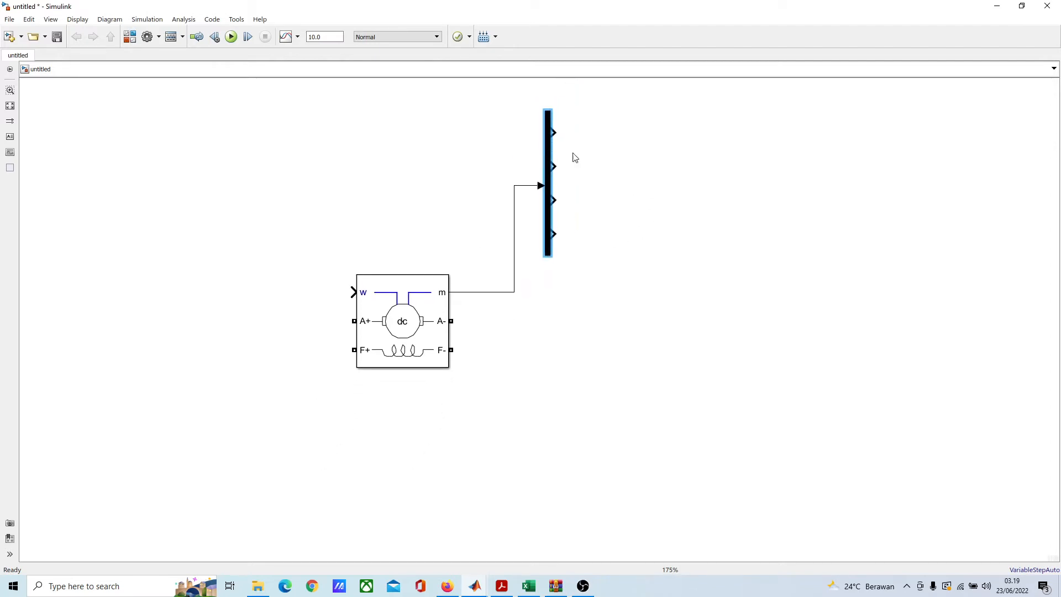
click(575, 160)
Step: Add a Gain block to the right of the Demux's first output and connect that output to it
drag(680, 194, 559, 244)
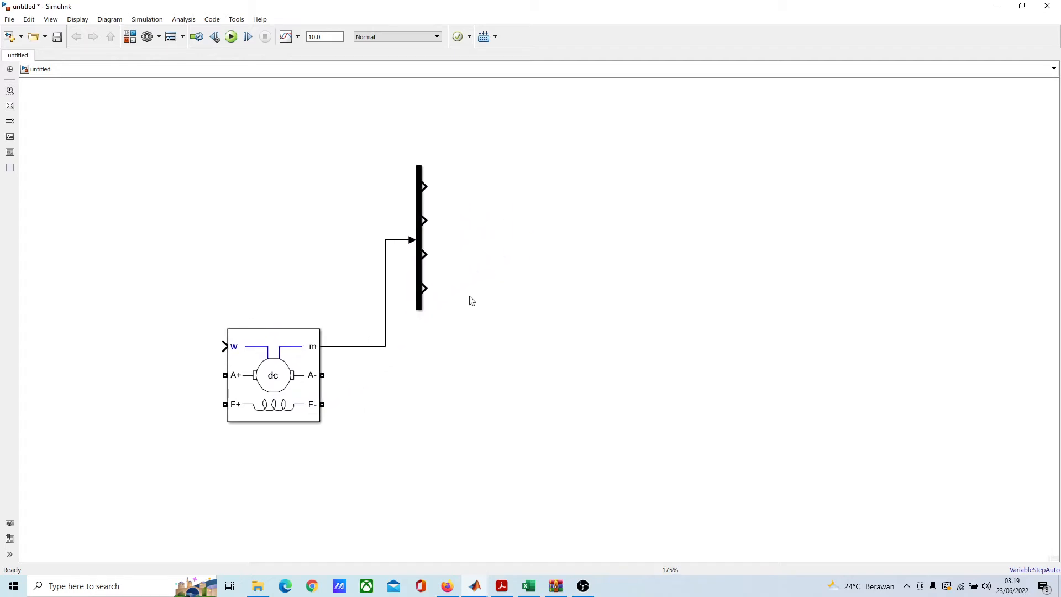
scroll(567, 227, up, 1)
drag(566, 227, 515, 229)
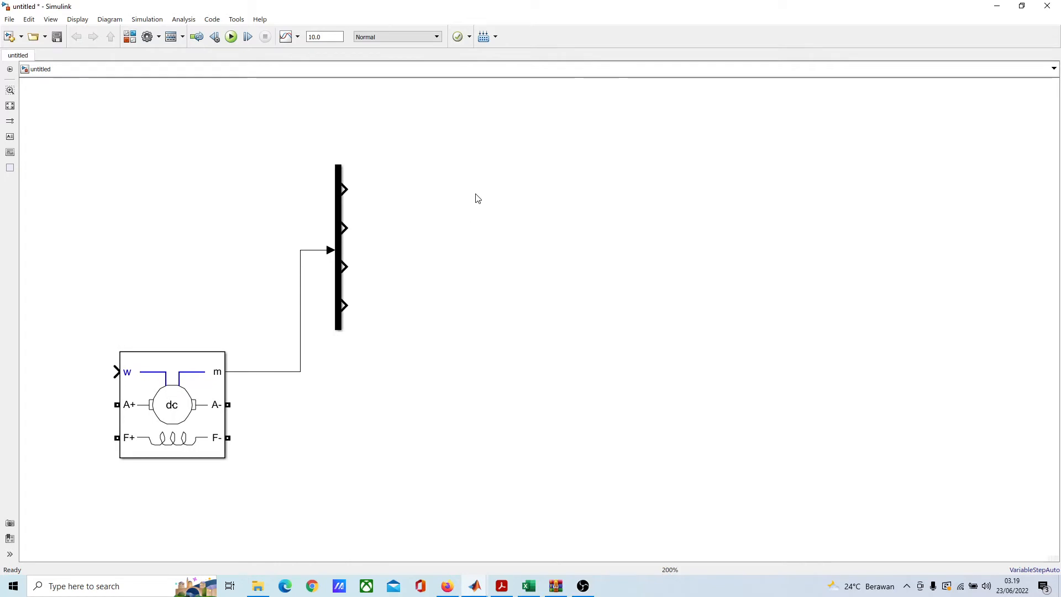
scroll(476, 196, up, 2)
drag(473, 181, 457, 166)
scroll(440, 171, down, 1)
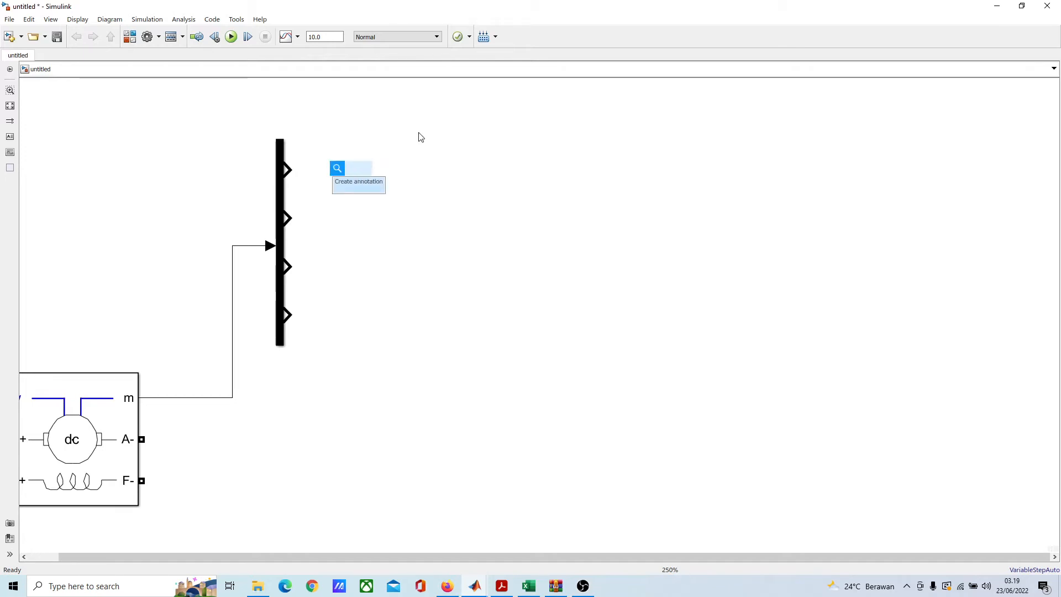
text(gain)
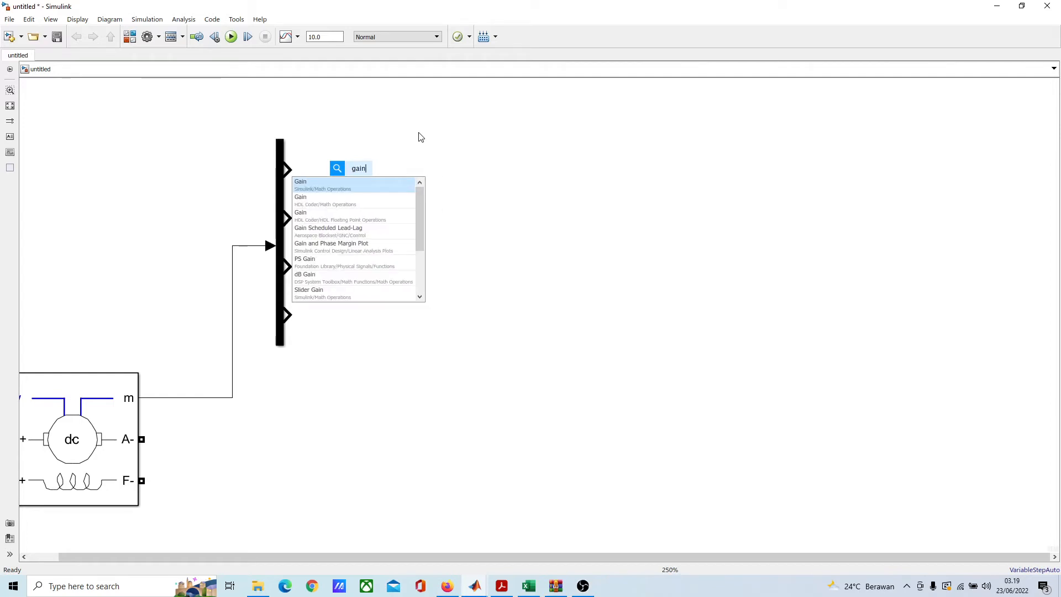
key(Return)
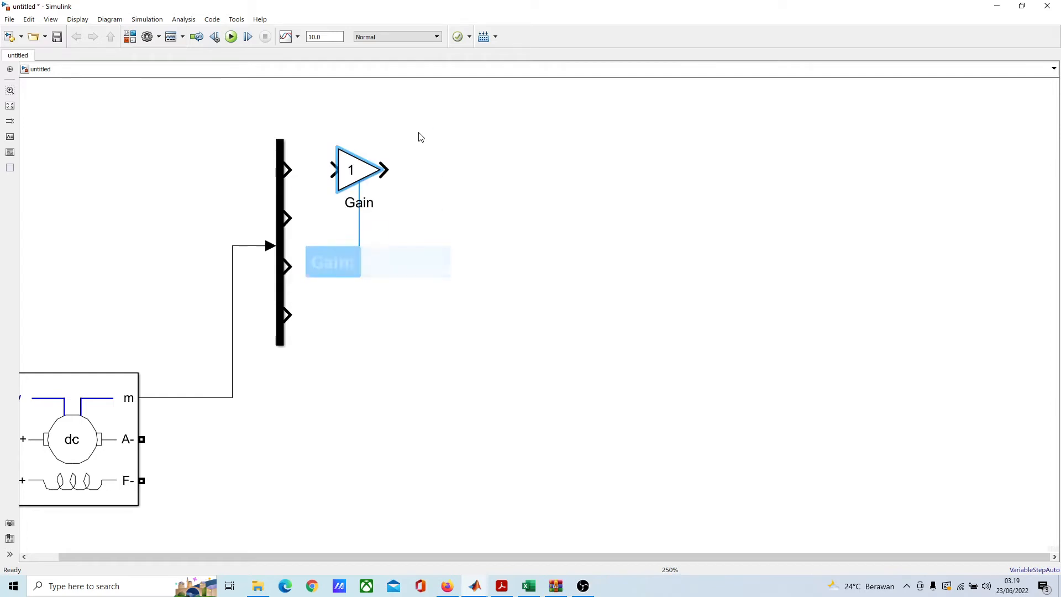
drag(356, 170, 377, 171)
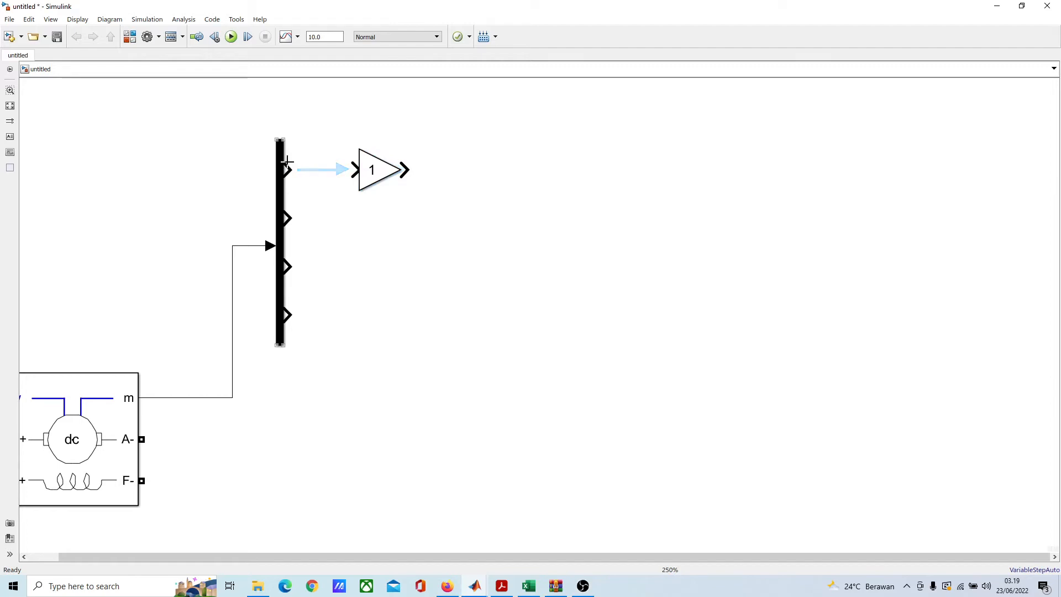
click(310, 170)
Step: Set the Gain block's gain to 2*pi/60, keeping element-wise multiplication
click(382, 176)
double_click(381, 175)
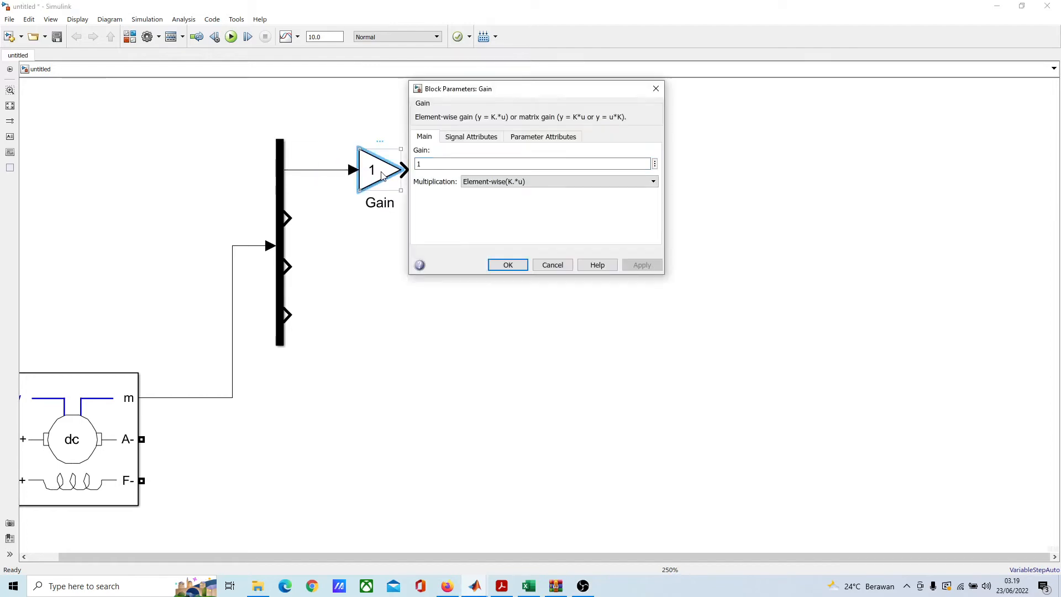
double_click(441, 165)
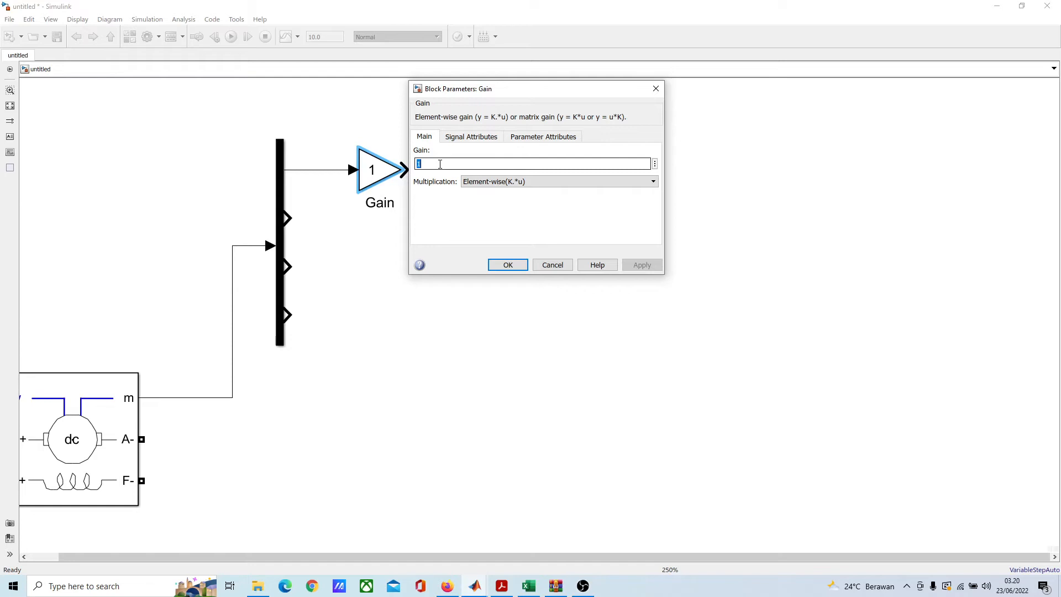
text(pi/)
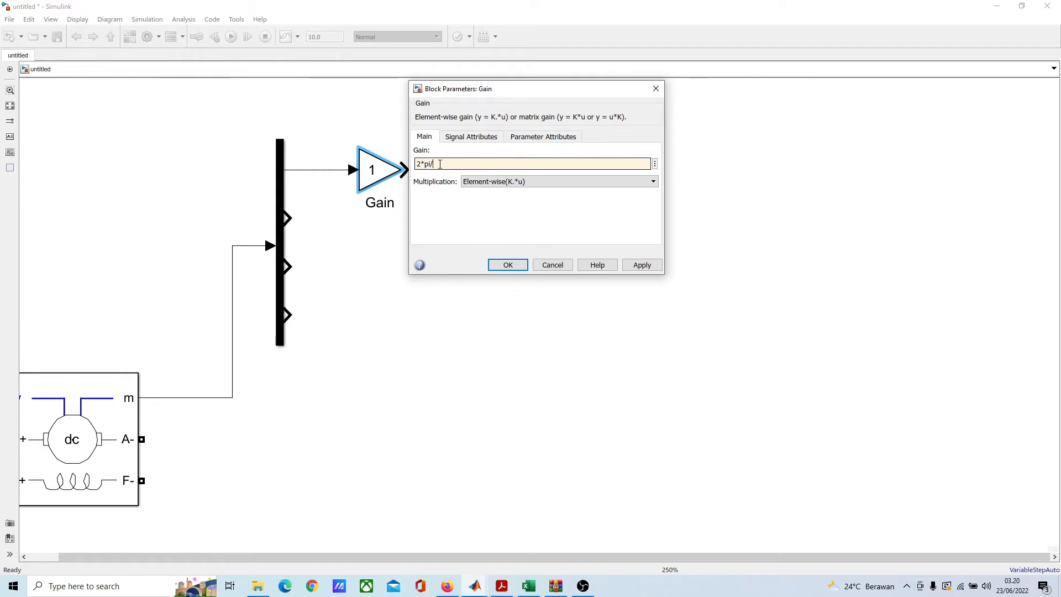
text(60)
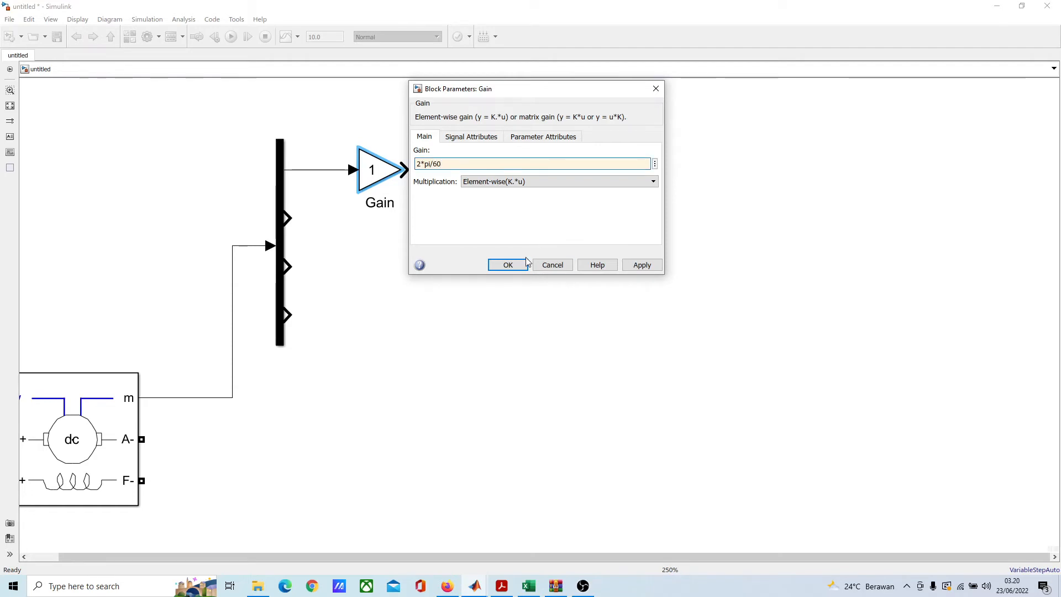
click(506, 265)
click(490, 157)
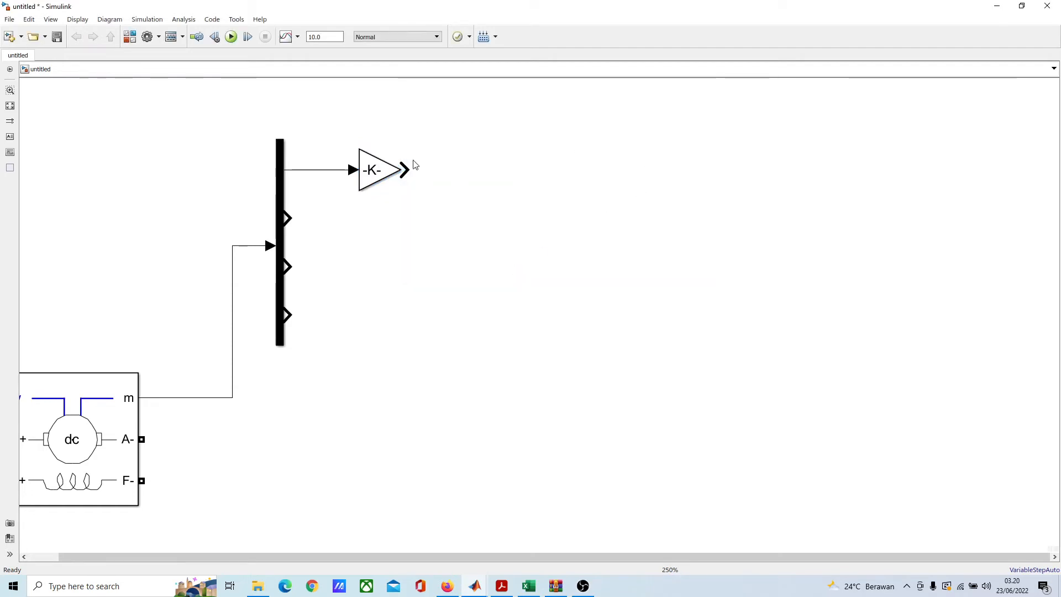
Step: Add a Simulink Sinks Display block to the right of the Gain block and connect the Gain output to it
double_click(467, 173)
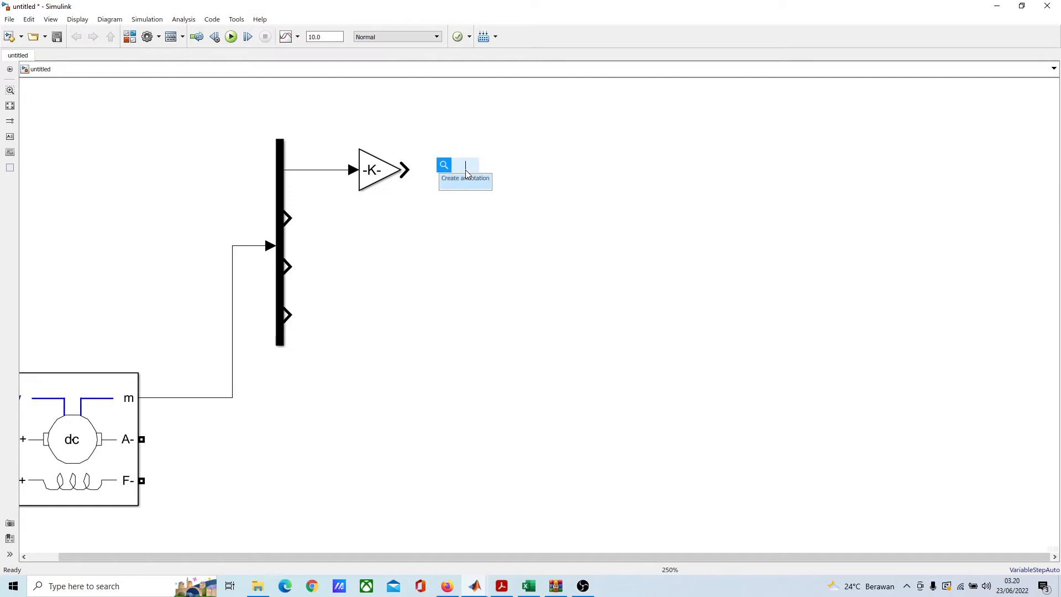
text(d)
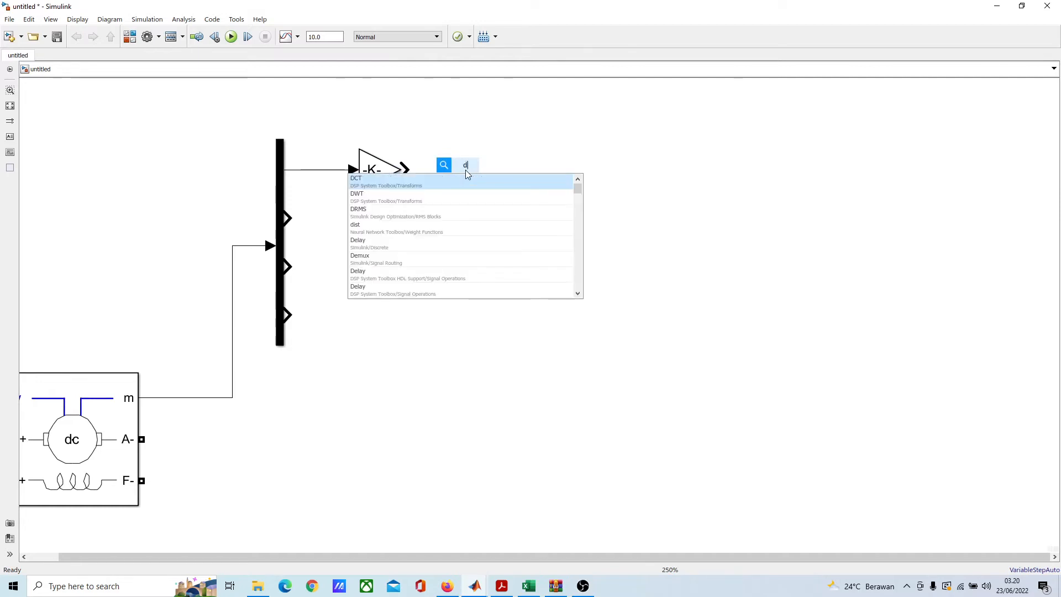
text(is)
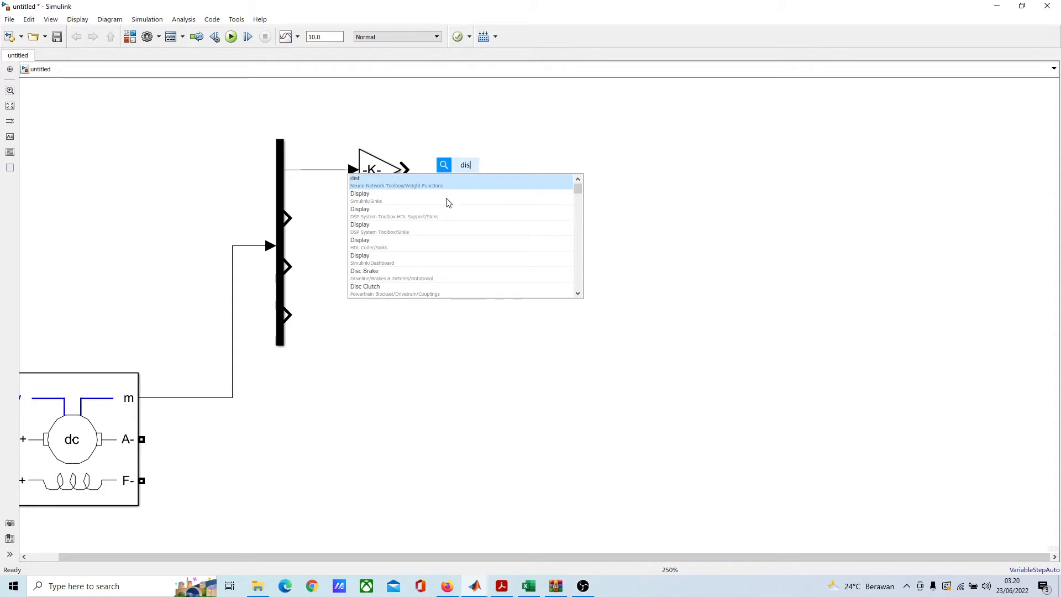
click(447, 203)
drag(460, 181, 583, 172)
click(466, 171)
click(586, 237)
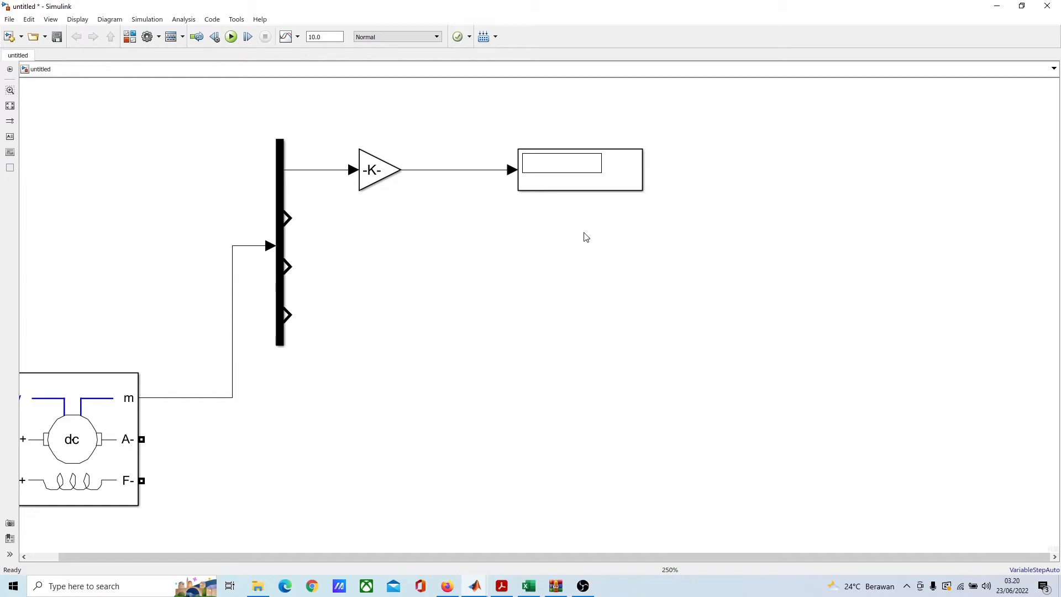
Step: Duplicate the Display block and place the copy directly below the original, left edges aligned
click(592, 184)
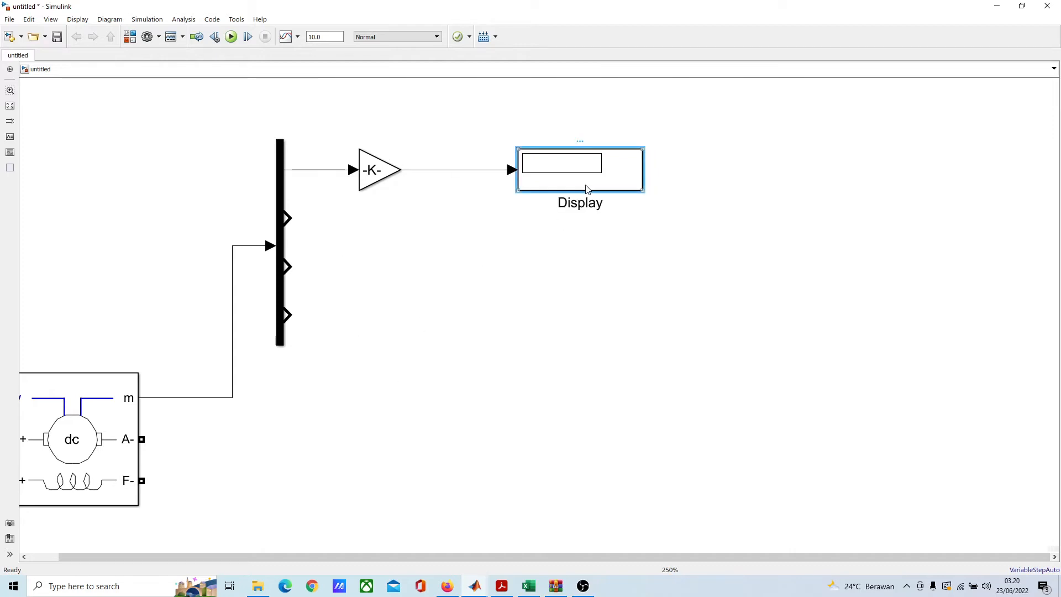
key(ctrl+v)
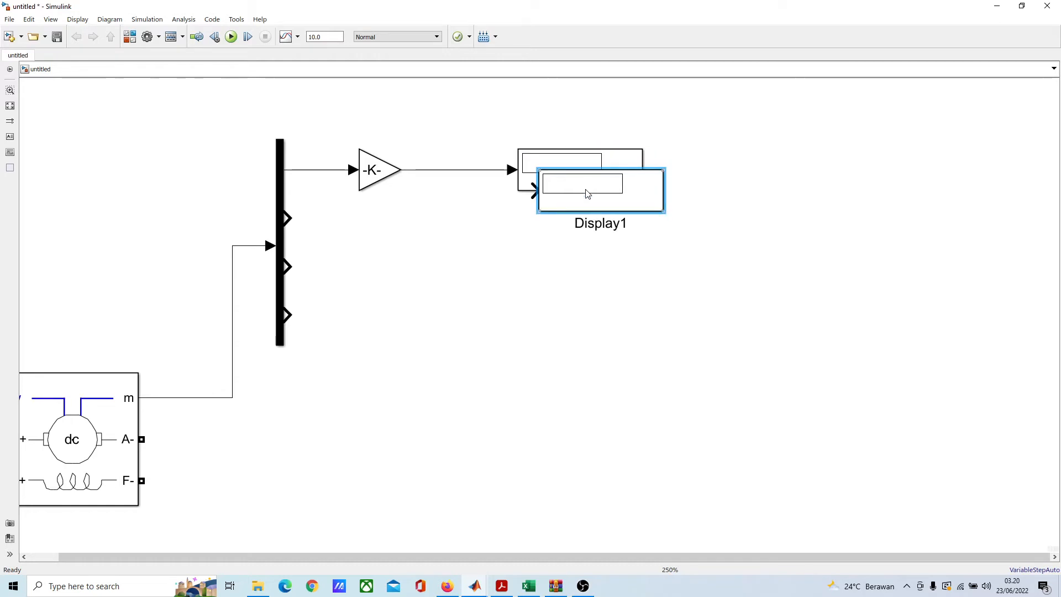
drag(587, 190, 568, 233)
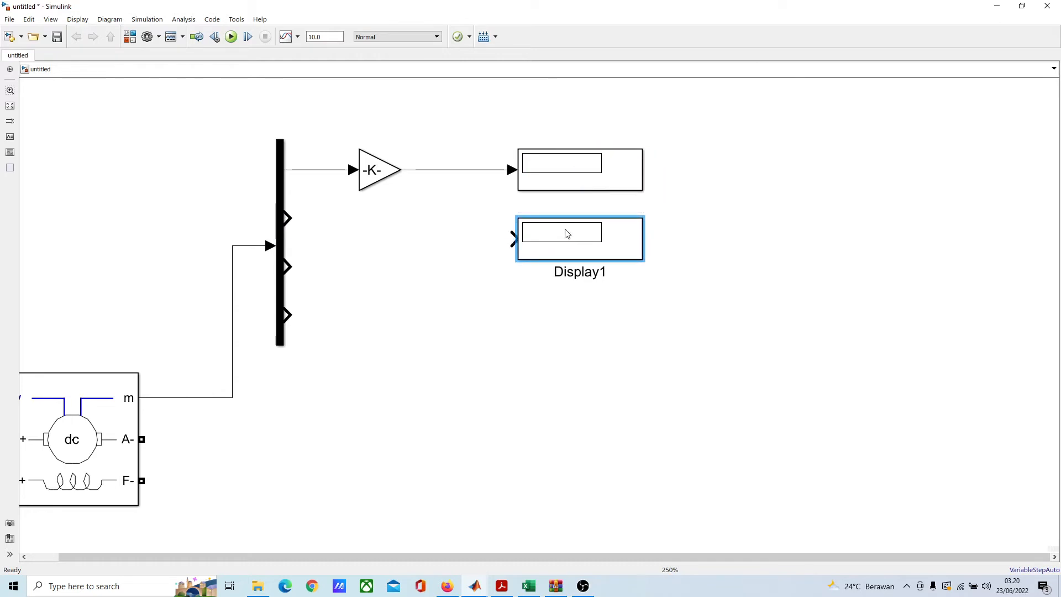
Step: Add two more copies of the Display block and stack them below the second one, left edges aligned
key(ctrl+v)
drag(656, 223, 586, 325)
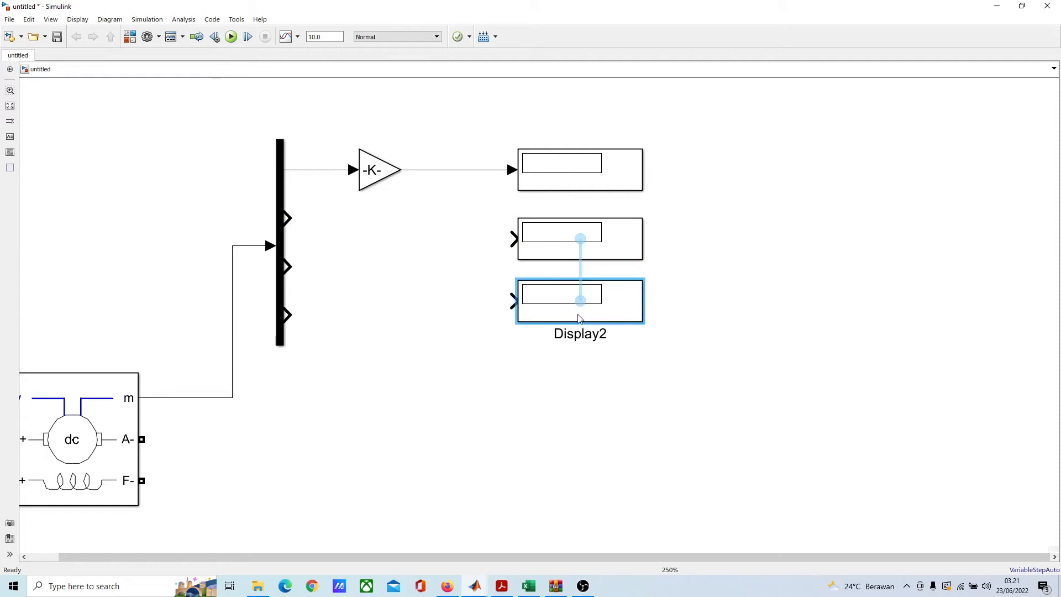
key(ctrl+v)
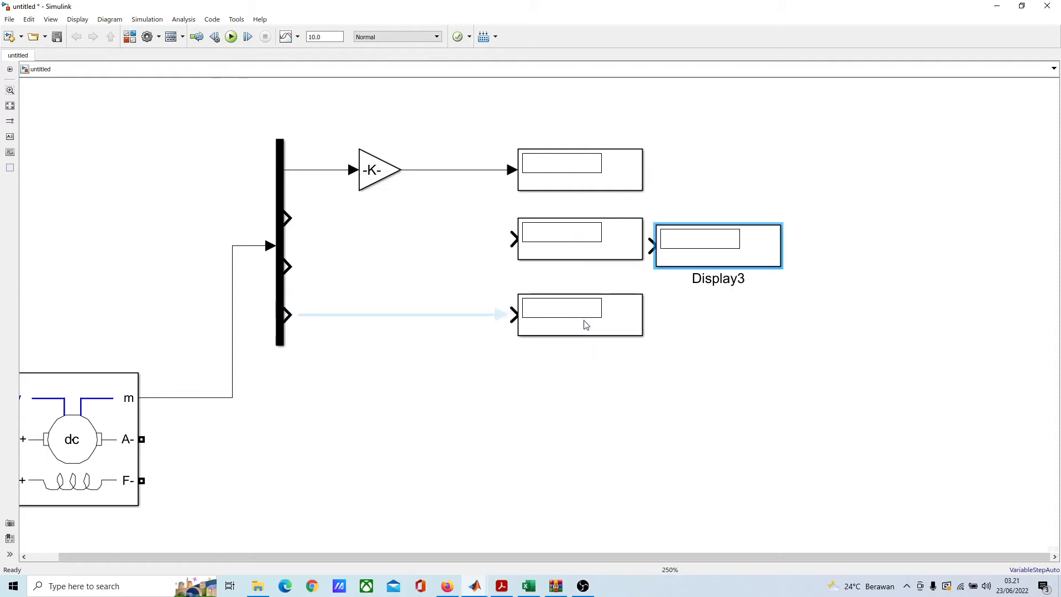
drag(717, 246, 577, 390)
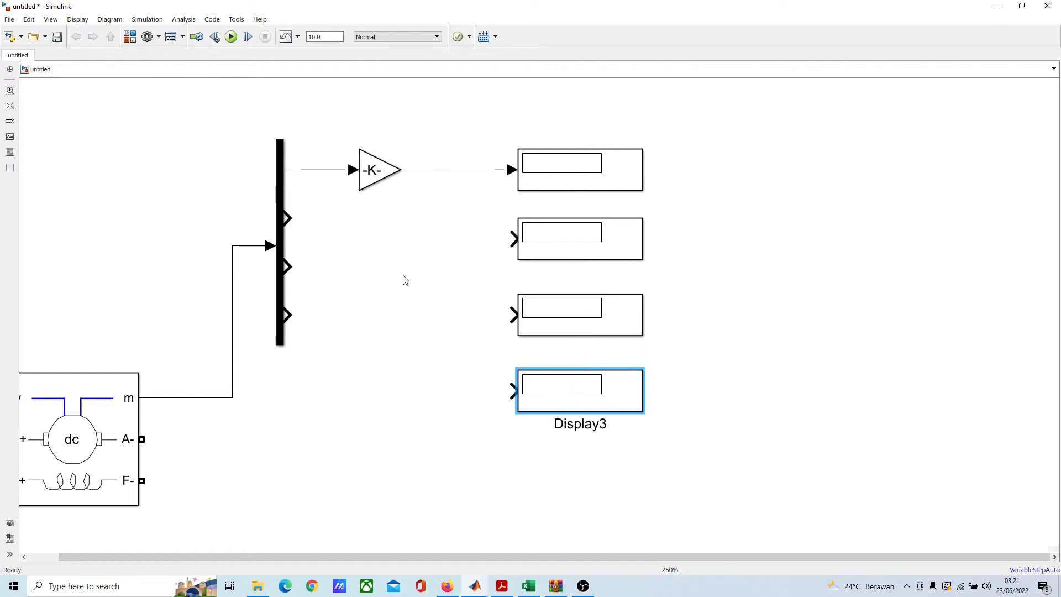
Step: Connect the Demux's second, third and fourth outputs to the second, third and fourth Display blocks respectively
click(314, 218)
drag(287, 218, 514, 239)
drag(290, 267, 513, 315)
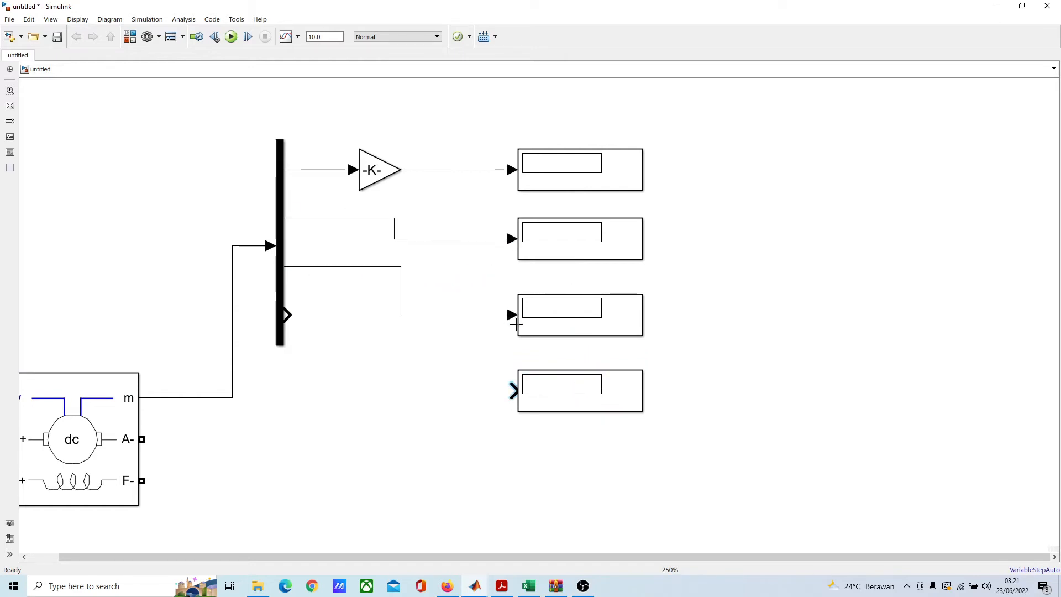
drag(286, 314, 539, 397)
Step: Rename the Display block fed by the Gain block as Speed (RPM)
click(573, 185)
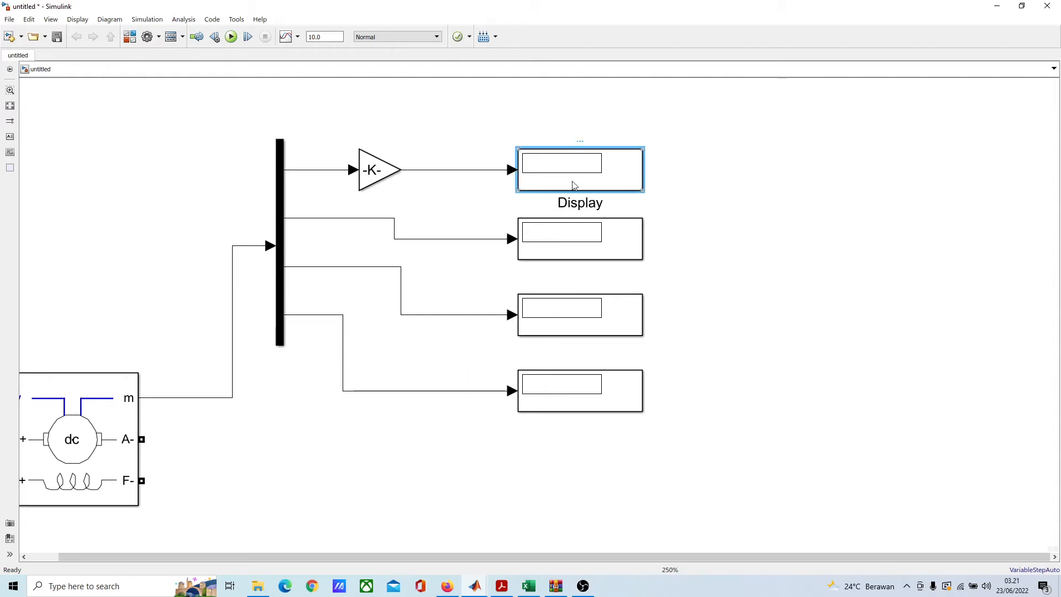
click(566, 203)
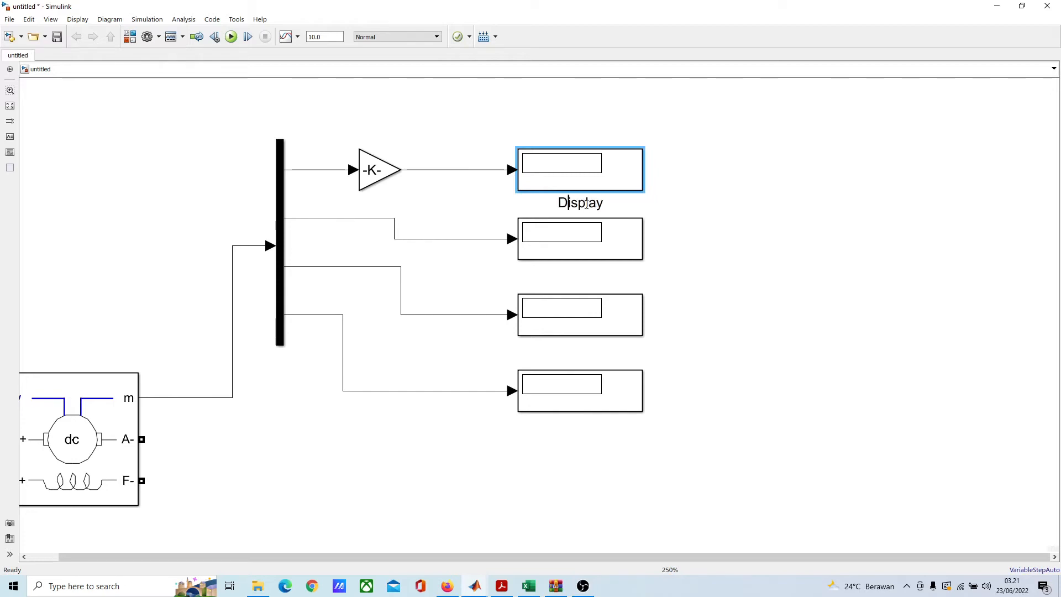
double_click(586, 205)
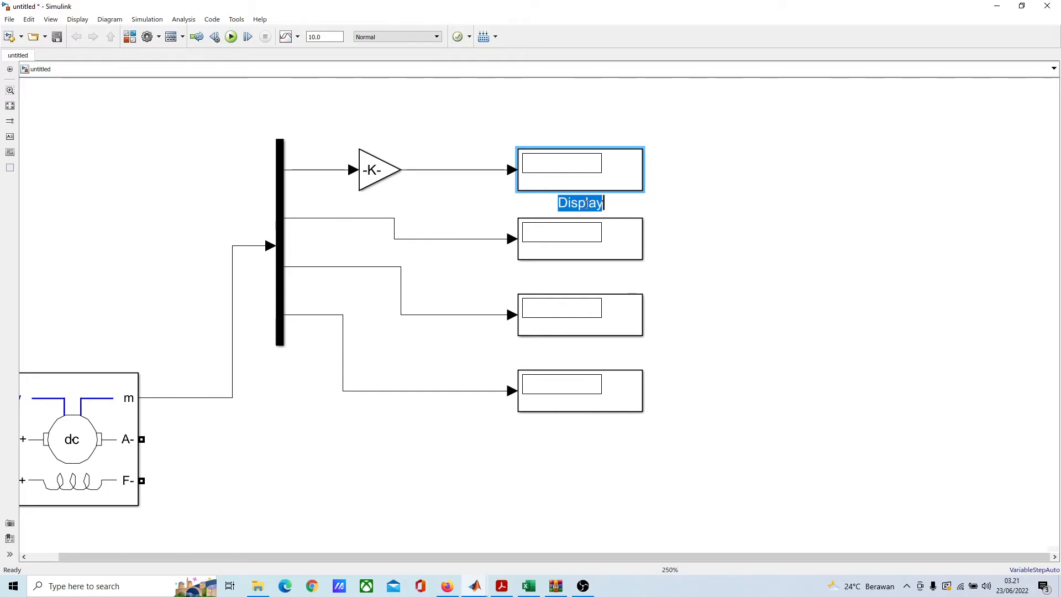
text(Speed)
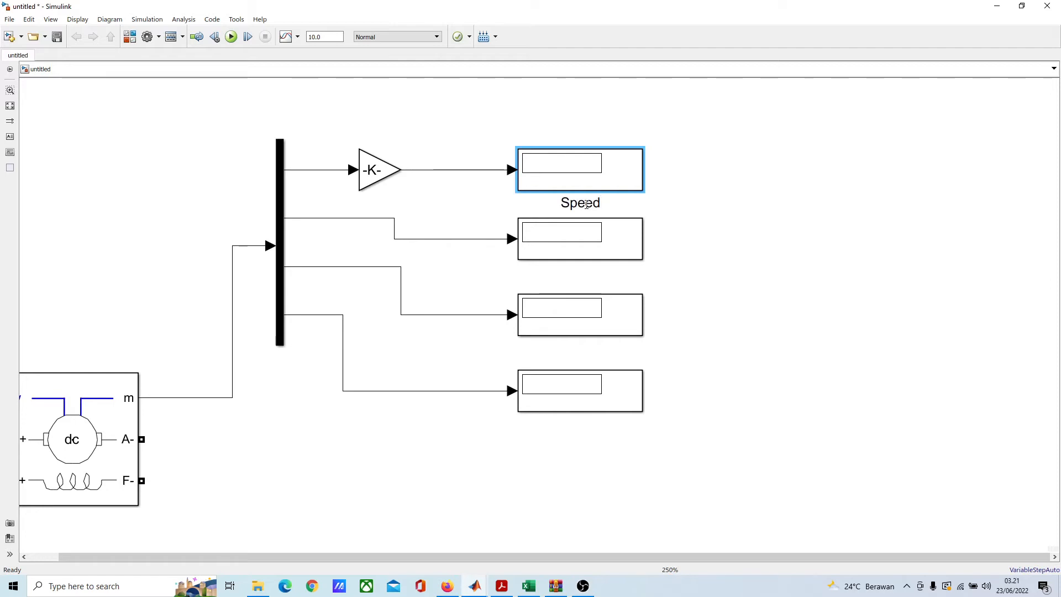
text( (RPM))
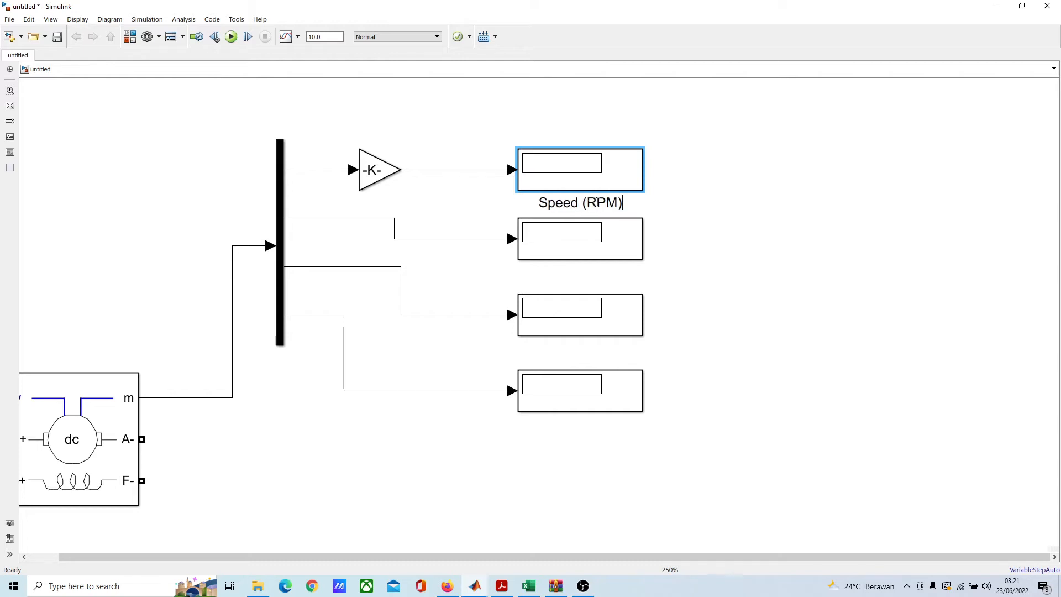
Step: Rename the Display block on the Demux's second output as Ia (A)
click(601, 243)
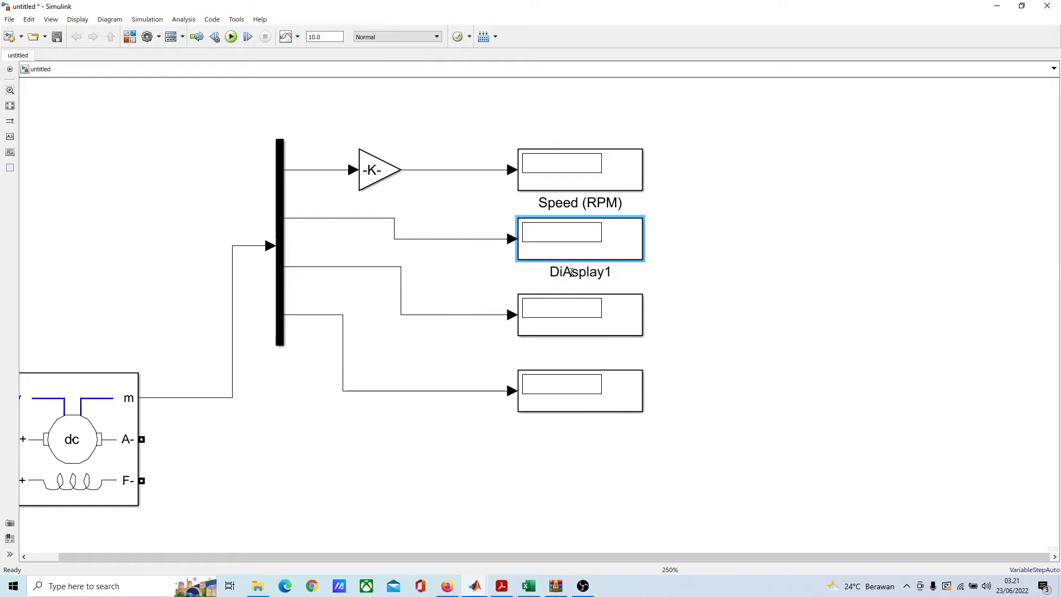
text(la)
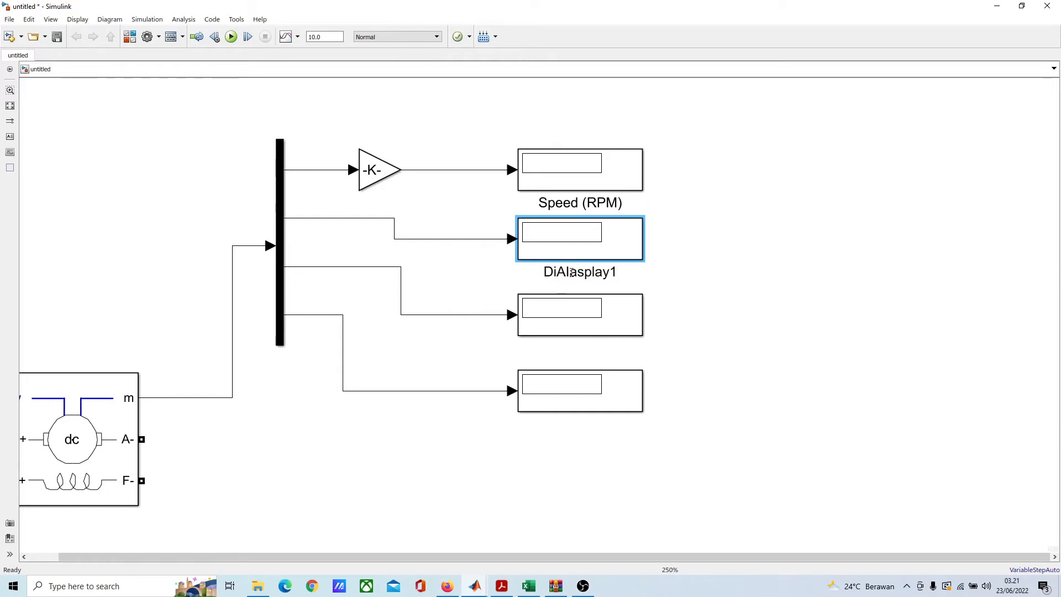
double_click(572, 272)
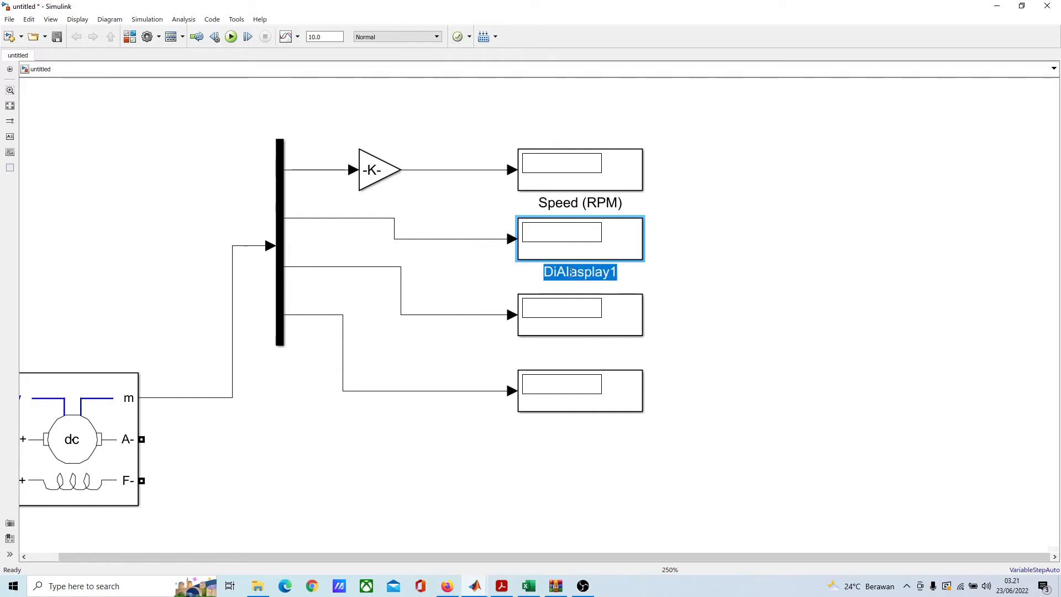
key(BackSpace)
text(IA)
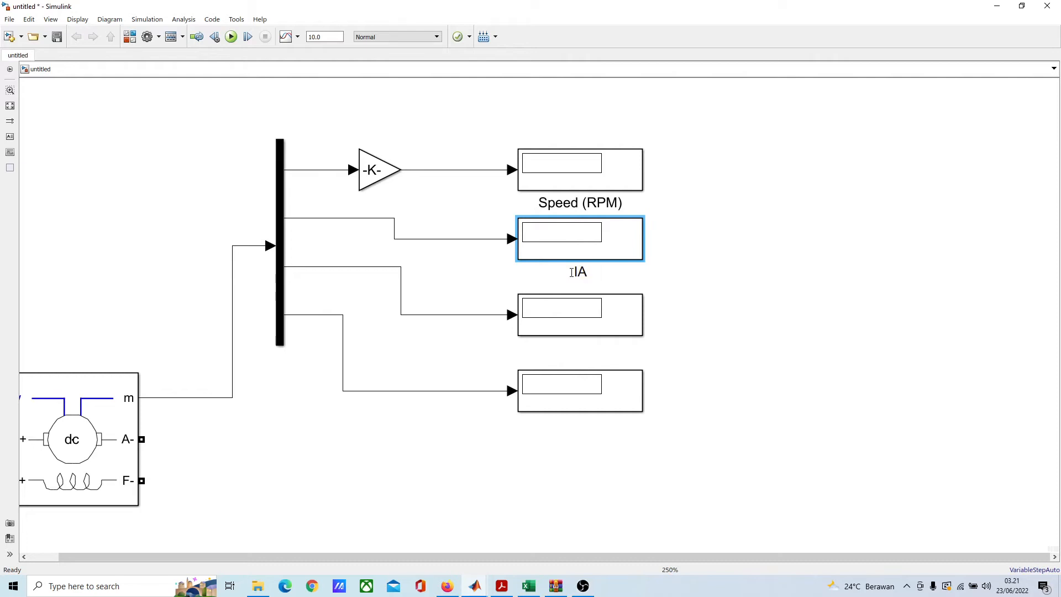
key(BackSpace)
text(a (A))
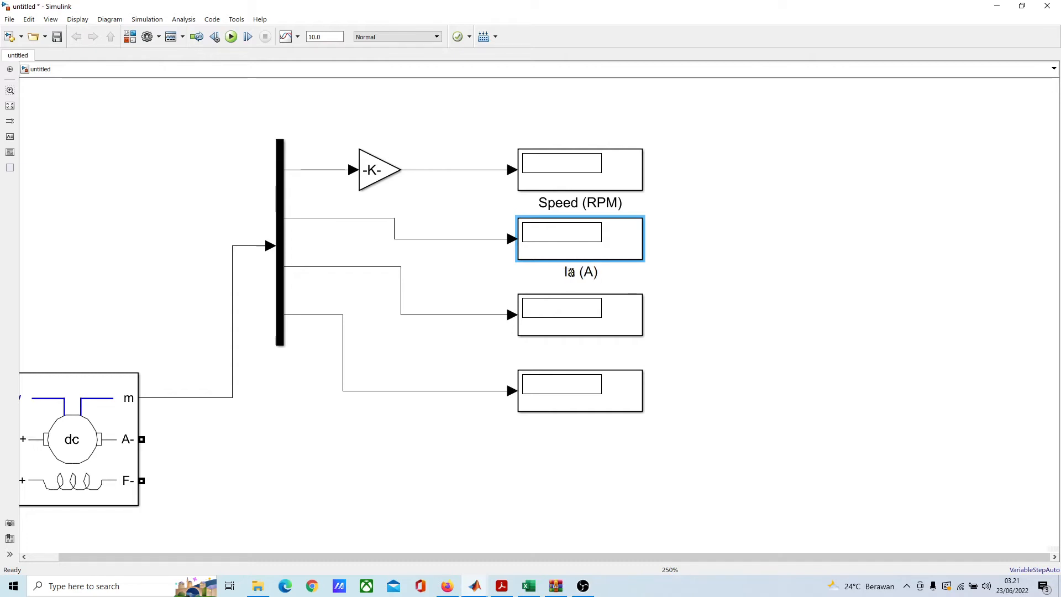
Step: Rename the Display block on the Demux's third output as Im (A)
click(599, 326)
click(592, 347)
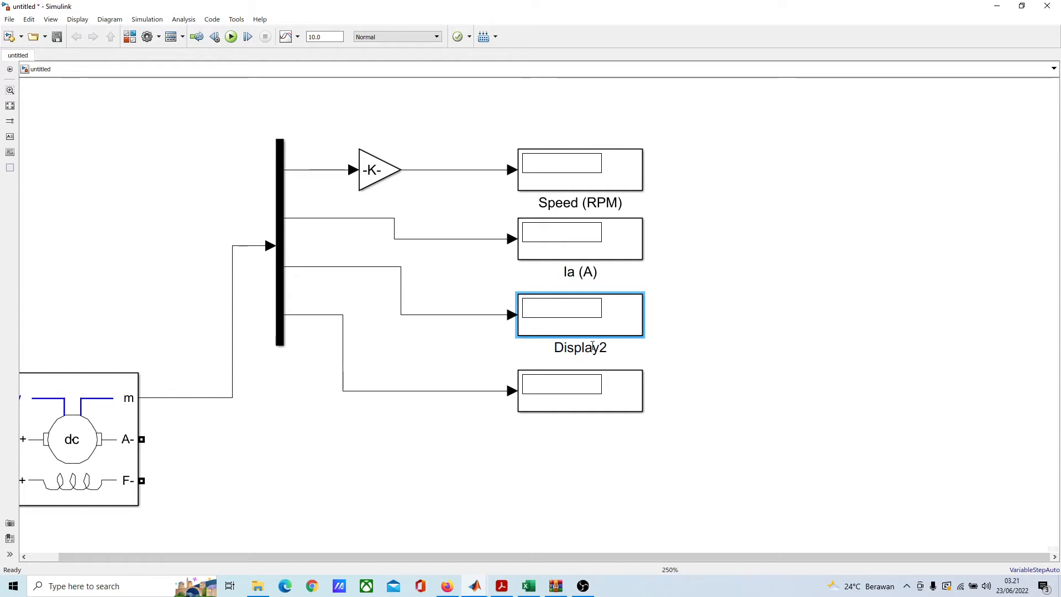
double_click(593, 348)
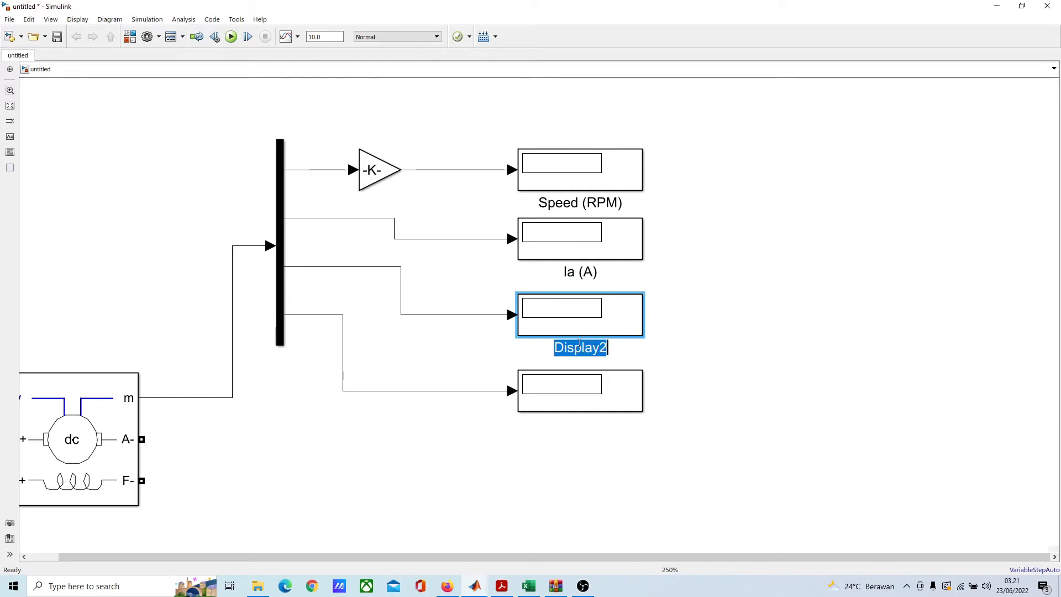
text(Im)
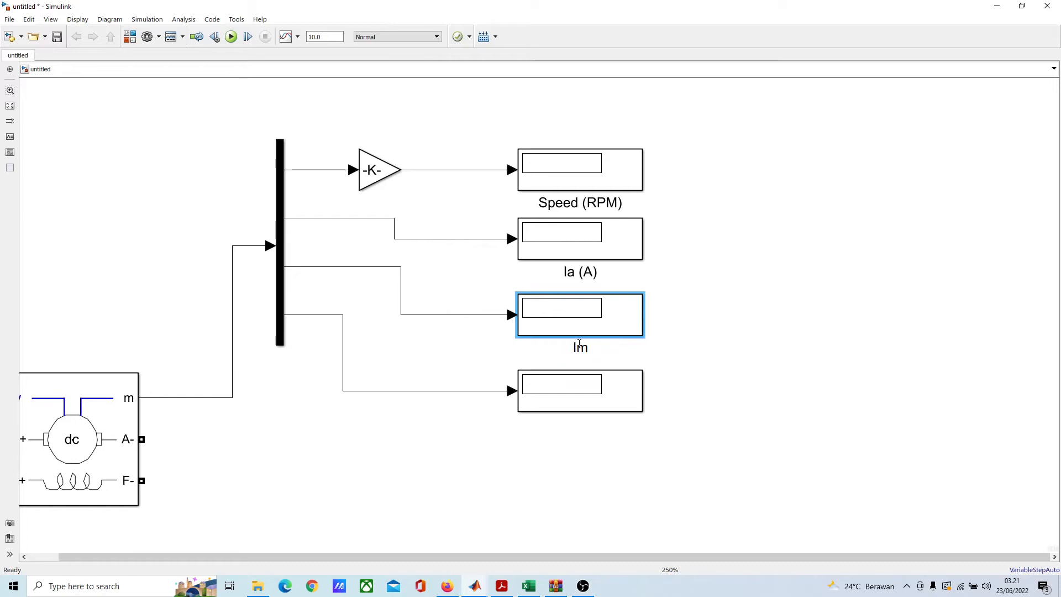
text( (A)
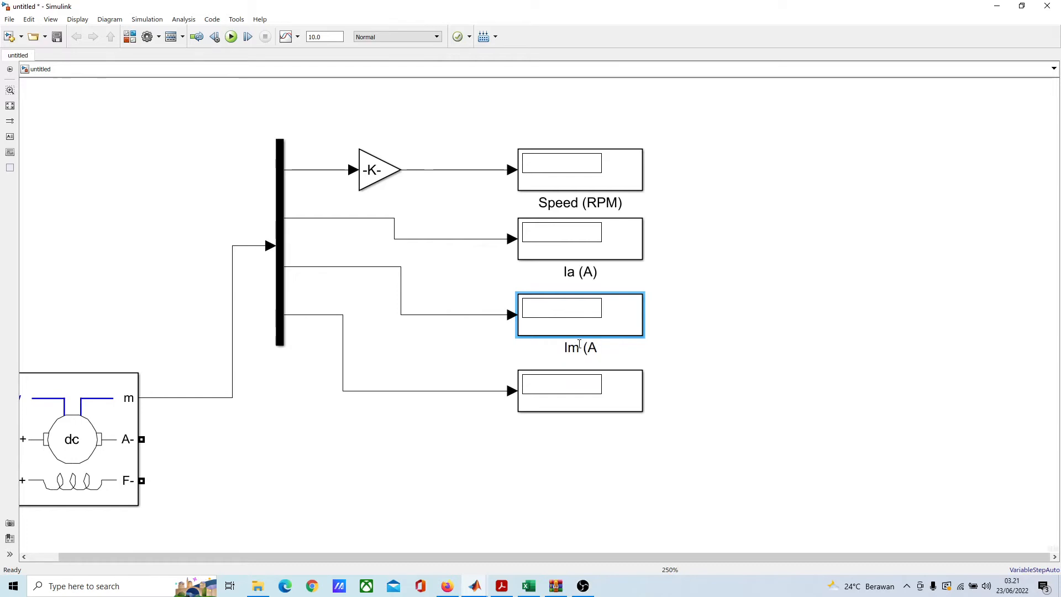
text())
Step: Rename the Display block on the Demux's fourth output as Torsi (N.M)
click(576, 407)
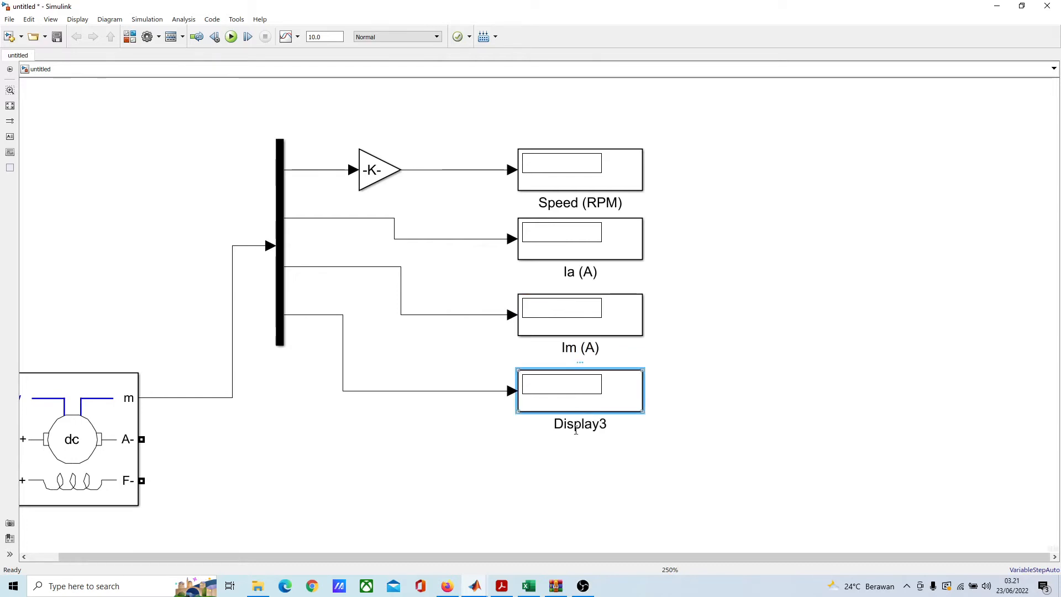
click(576, 426)
text(A)
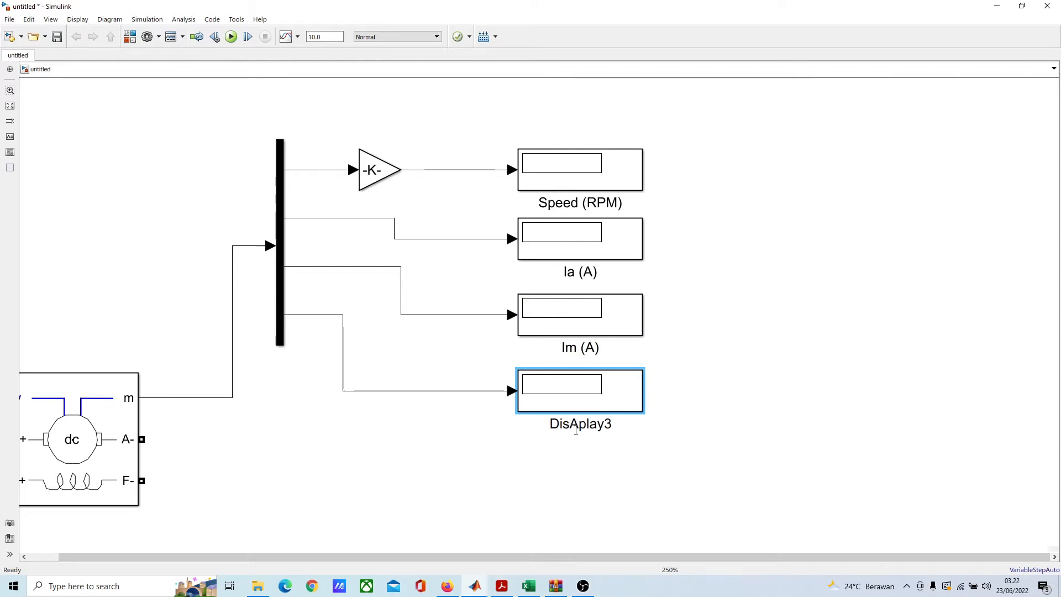
key(BackSpace)
double_click(576, 426)
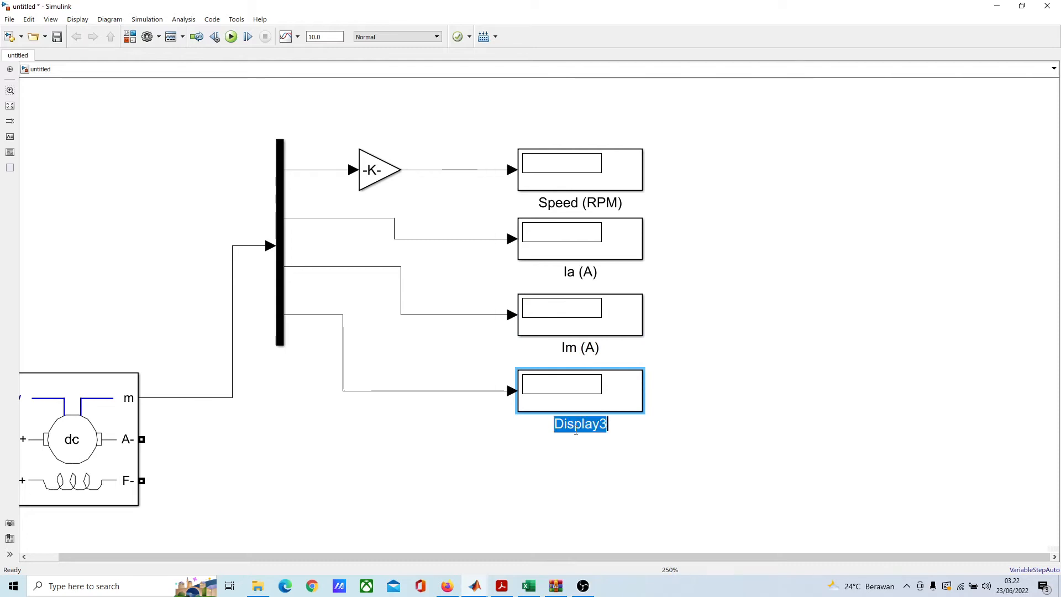
text(Tors)
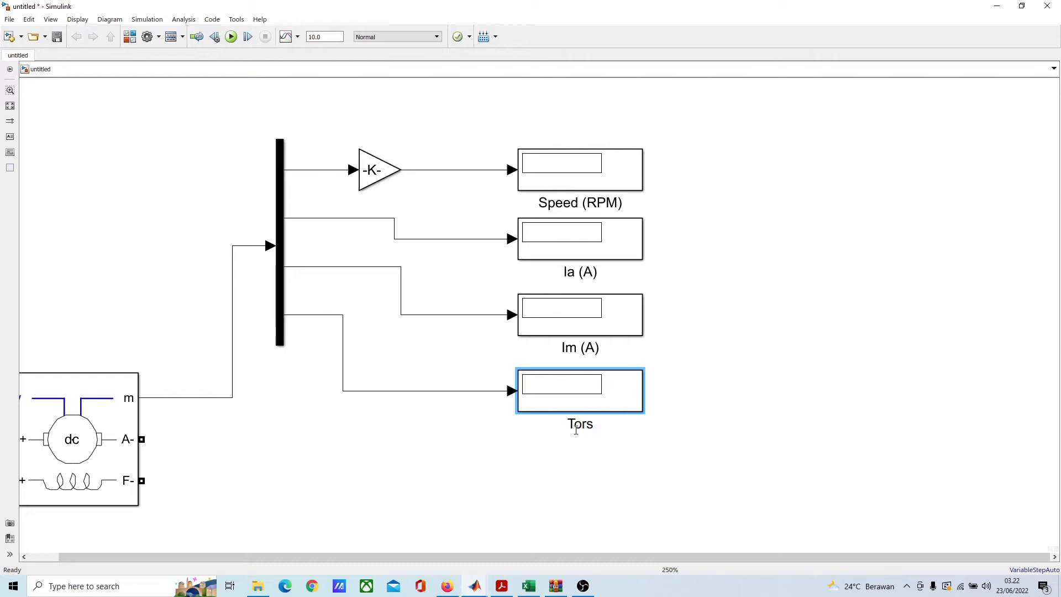
text(i (N..M)
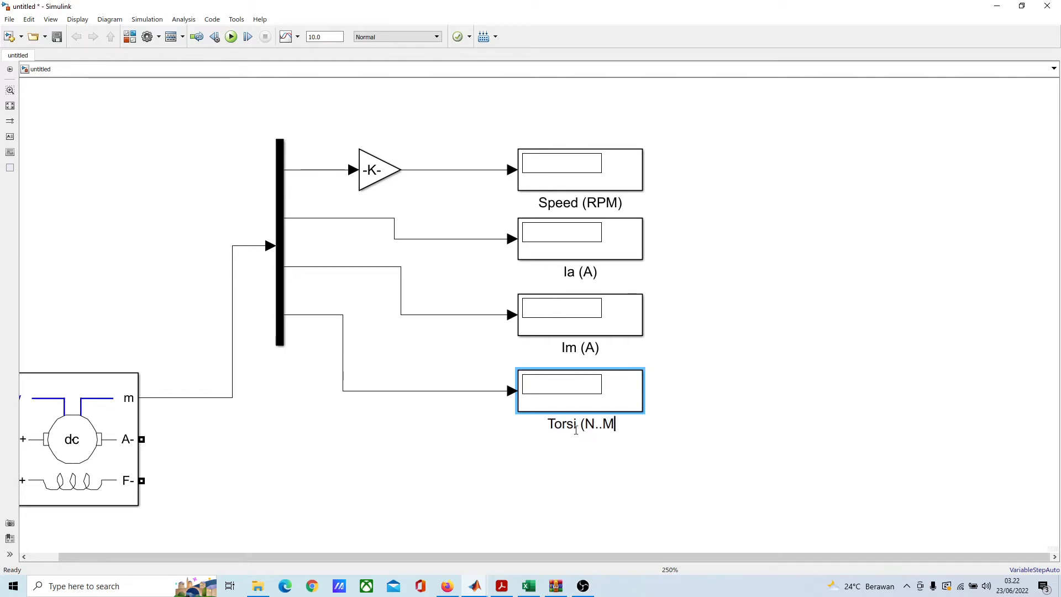
key(Left)
key(BackSpace)
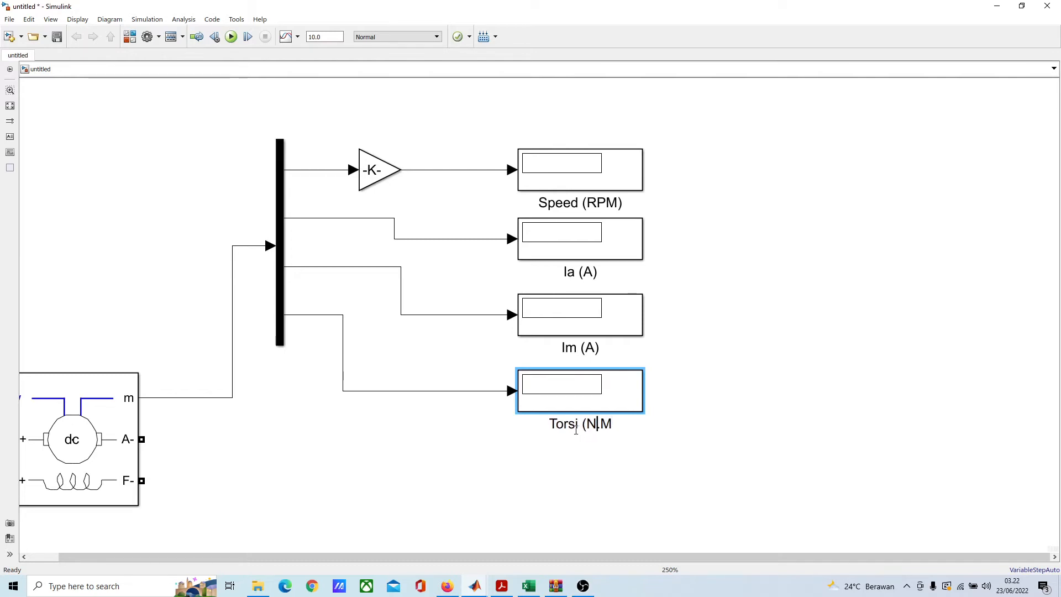
key(Right)
text())
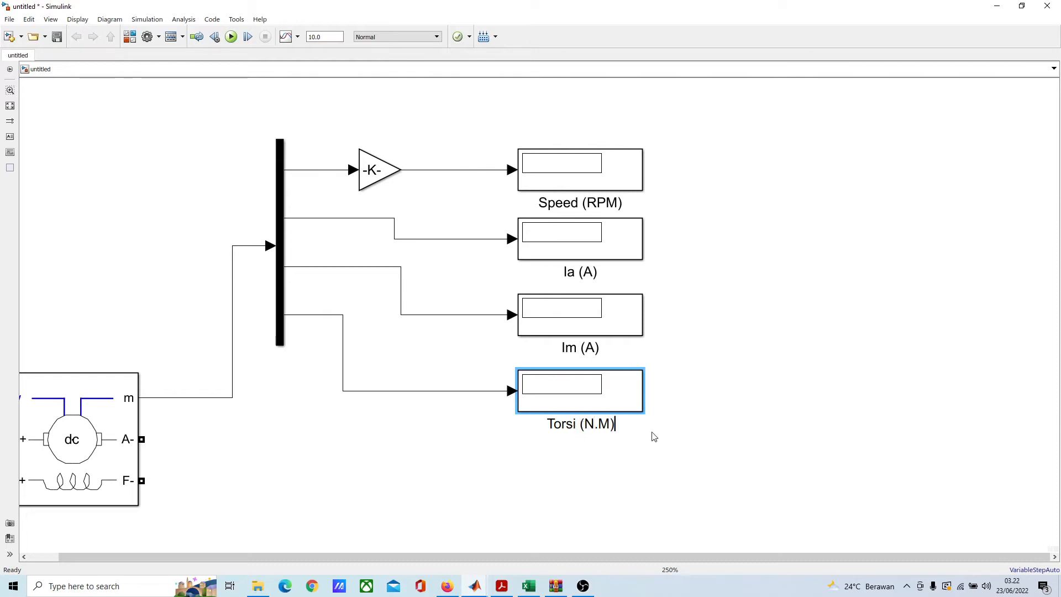
click(771, 440)
Step: Add a Simulink Sources Constant block to the left of the DC machine, level with its w input
key(space)
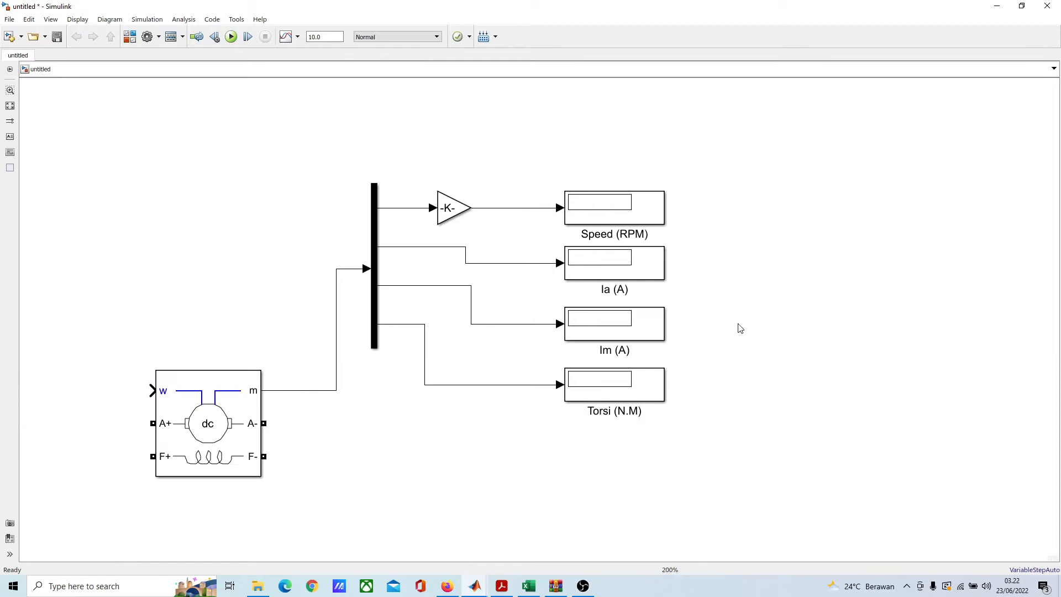
scroll(739, 327, down, 1)
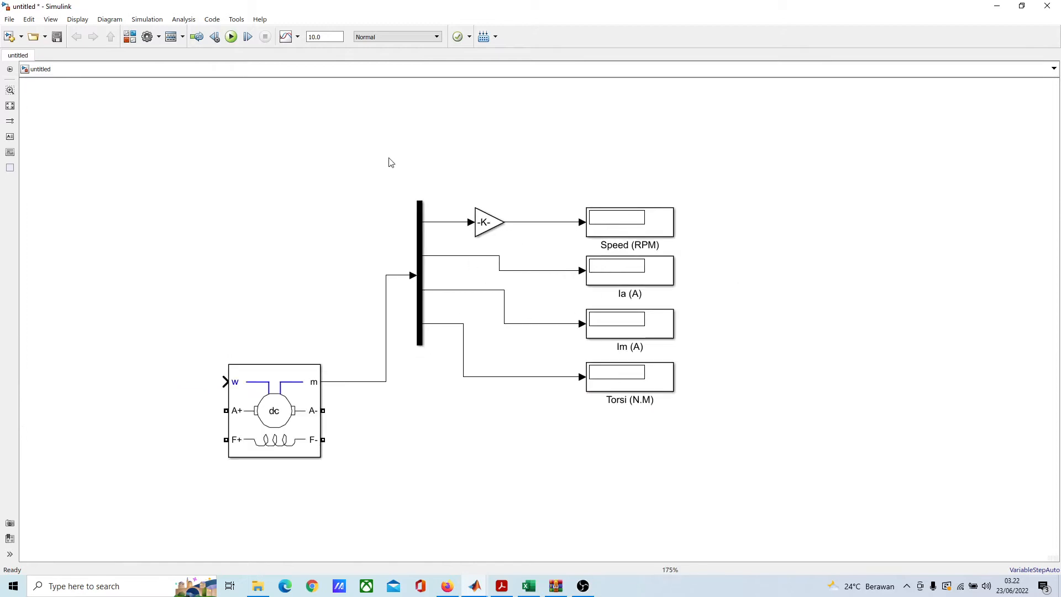
drag(407, 394, 505, 268)
click(485, 207)
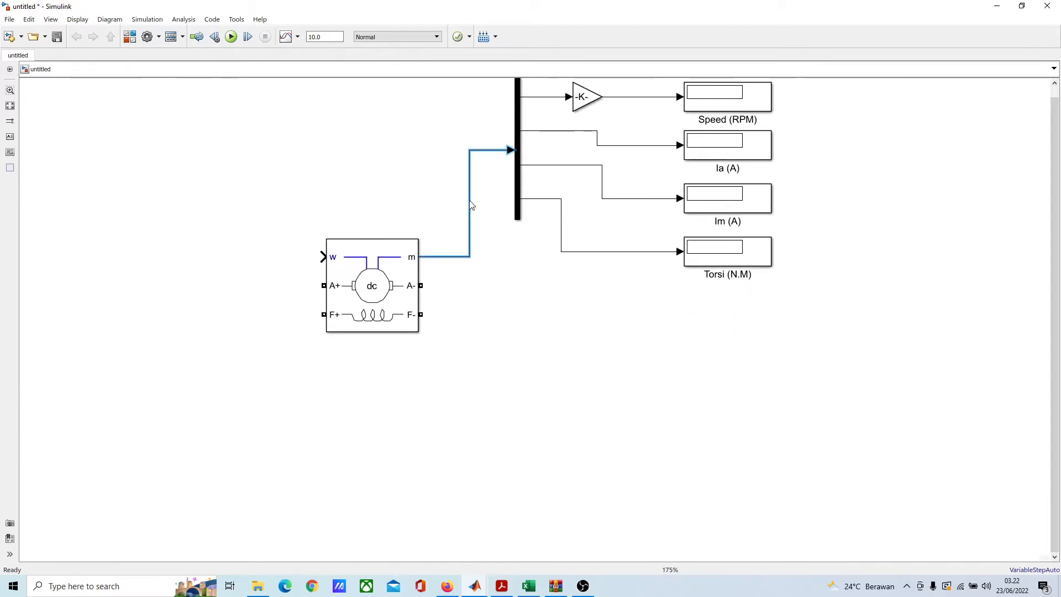
drag(597, 264, 699, 324)
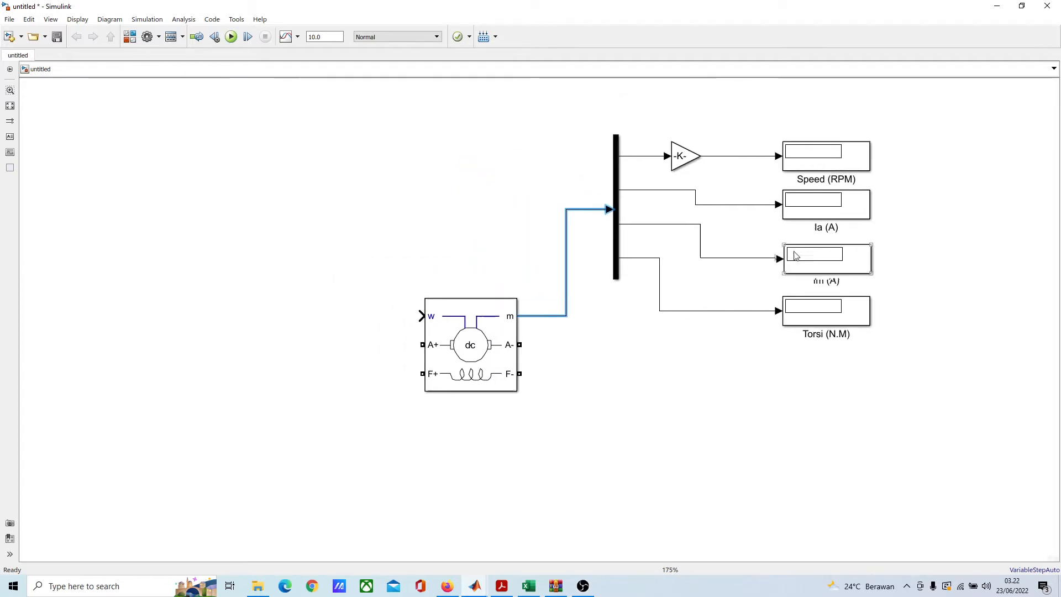
drag(605, 303, 692, 284)
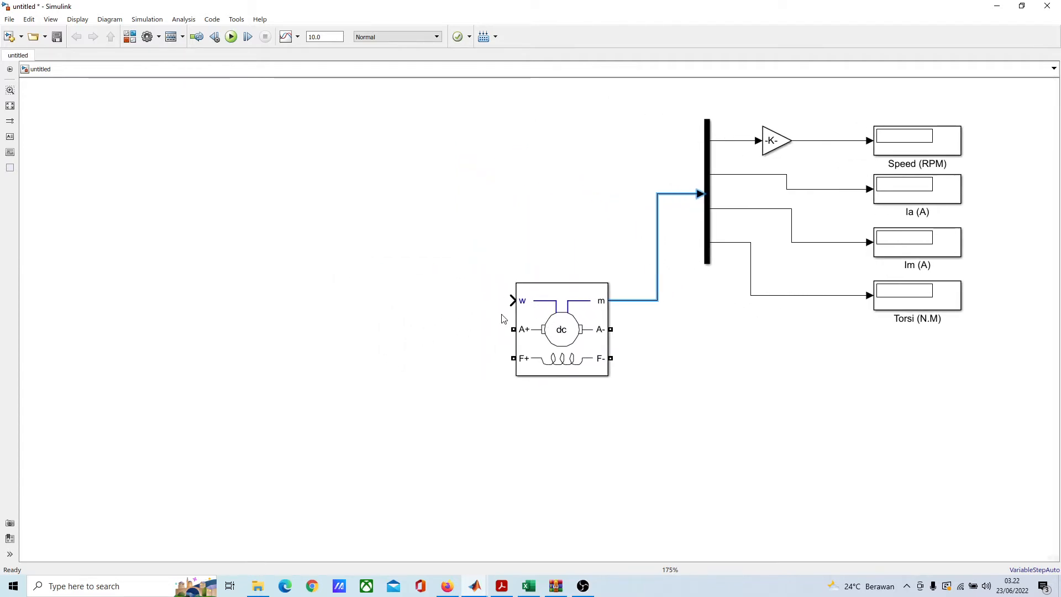
drag(483, 314, 410, 270)
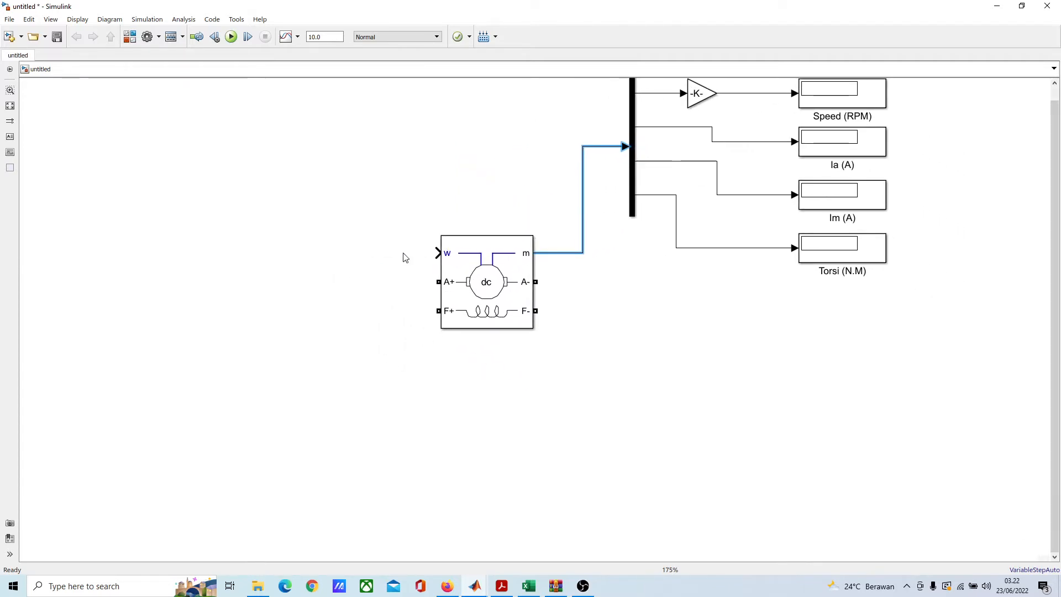
scroll(404, 257, up, 2)
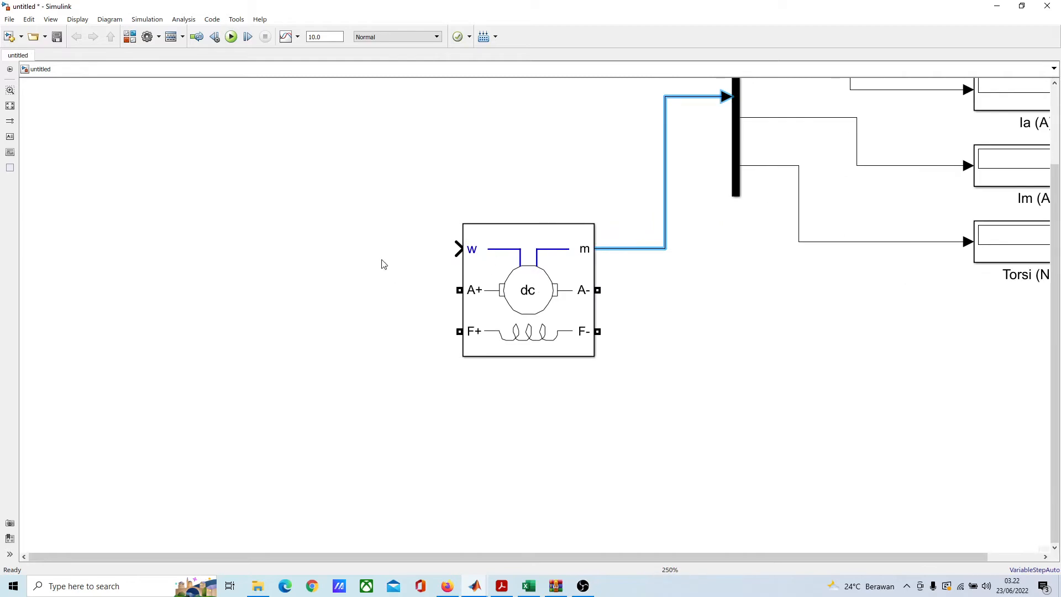
scroll(384, 264, down, 2)
click(320, 268)
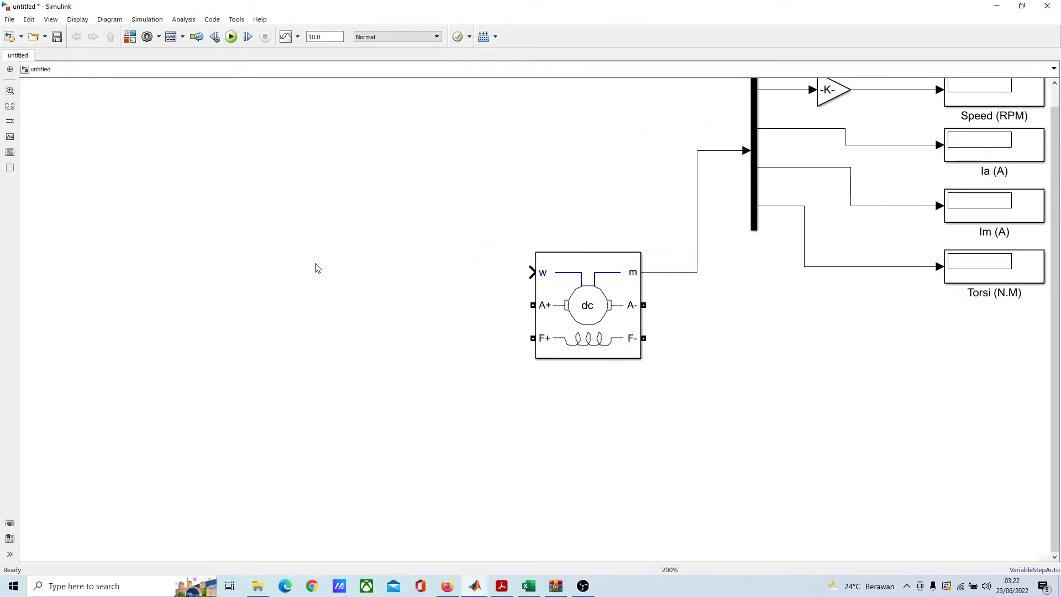
double_click(318, 268)
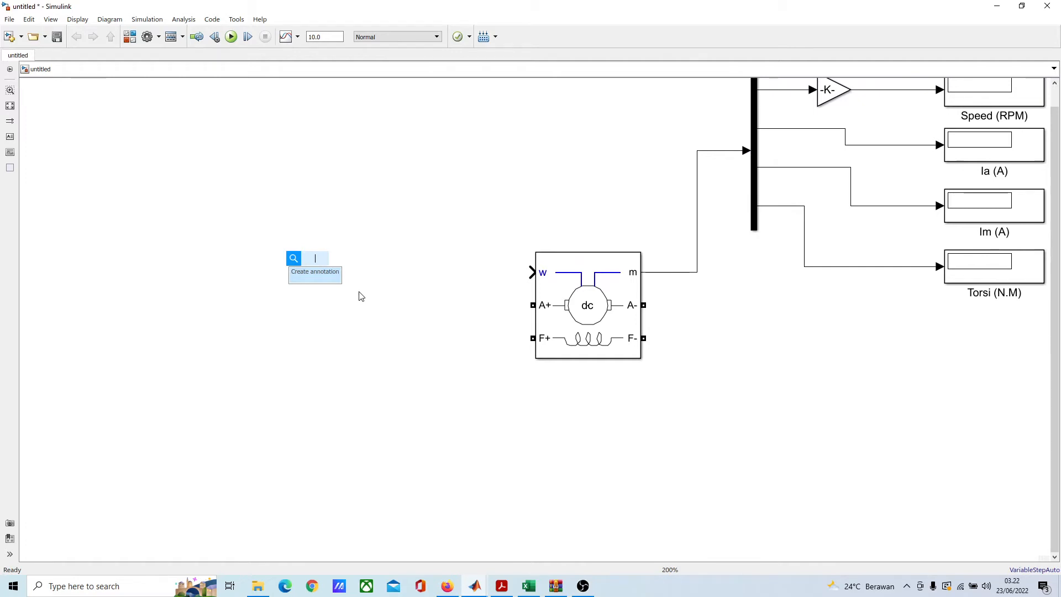
text(const)
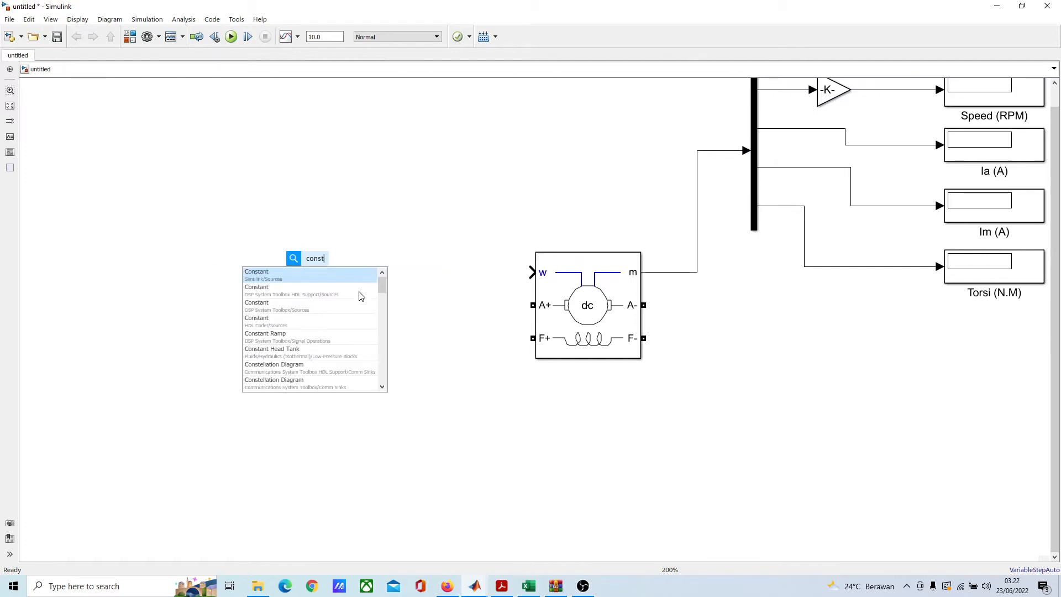
click(338, 277)
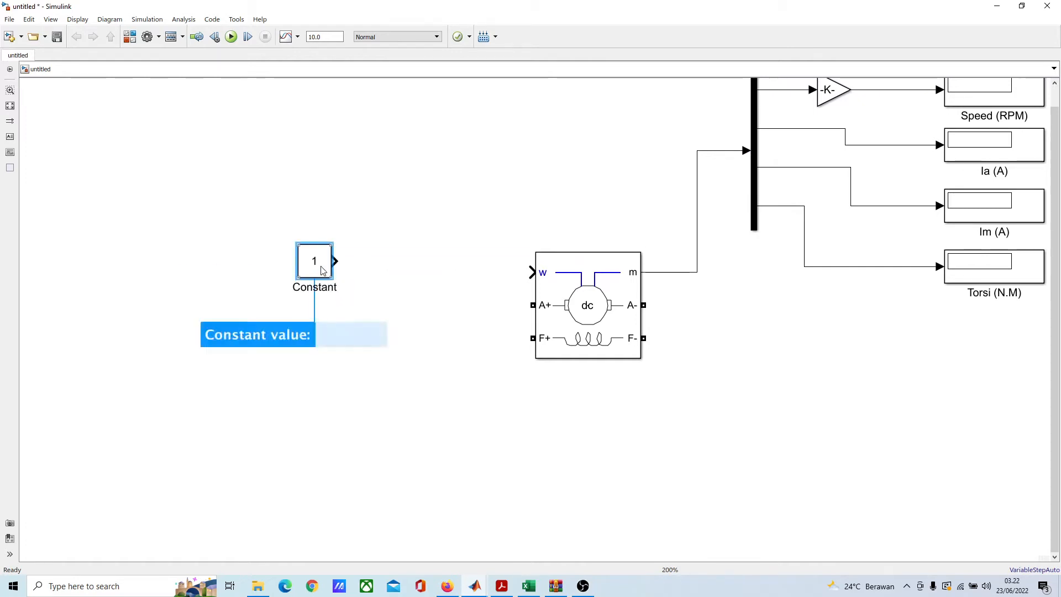
drag(324, 291, 307, 288)
click(442, 348)
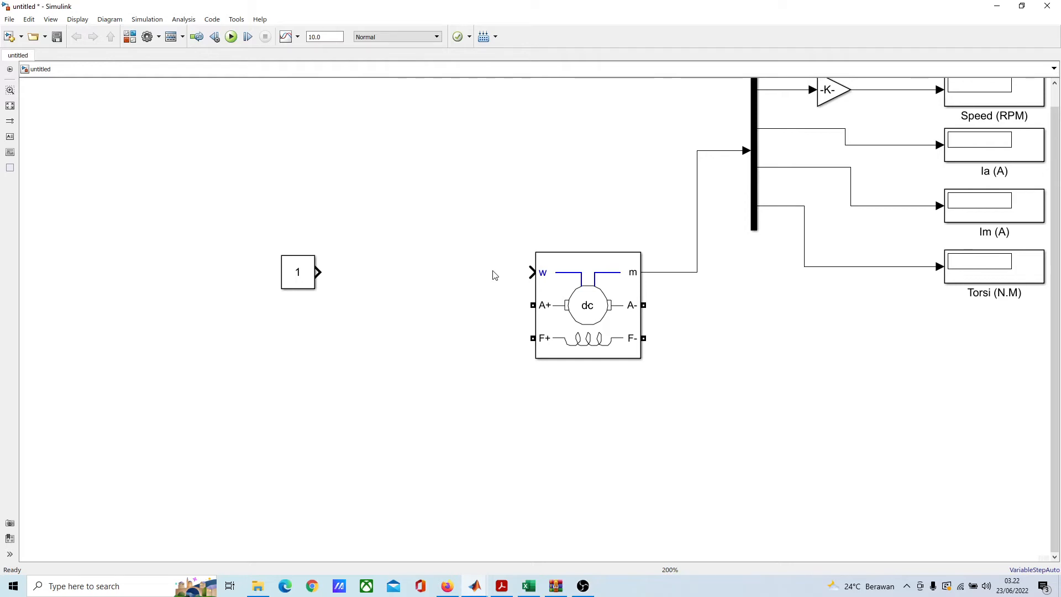
Step: Duplicate the Gain block and place the copy between the Constant block and the machine's w input
click(303, 266)
click(301, 231)
click(832, 99)
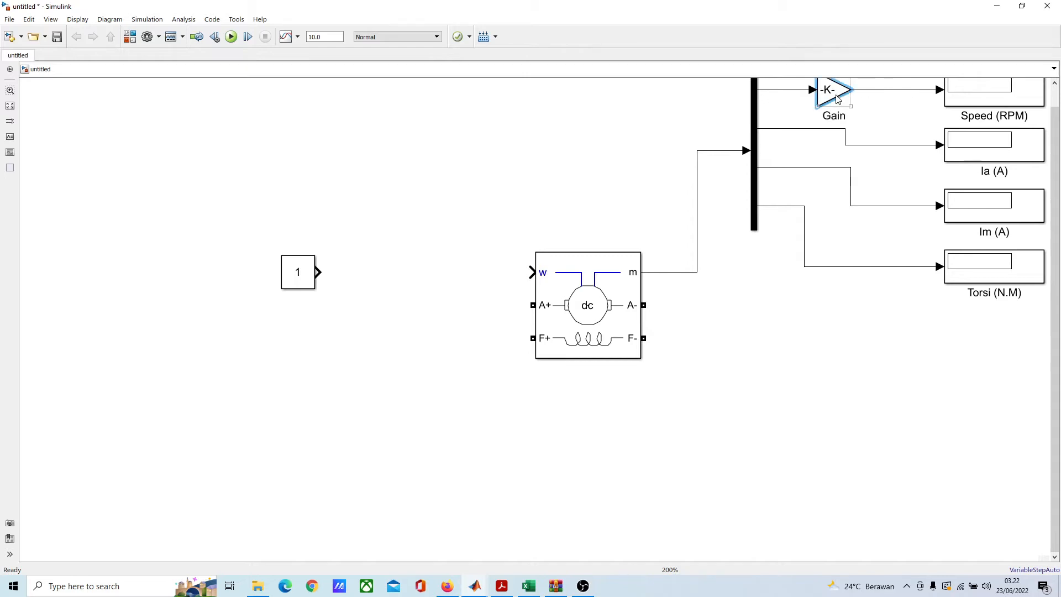
drag(842, 139, 718, 213)
click(722, 165)
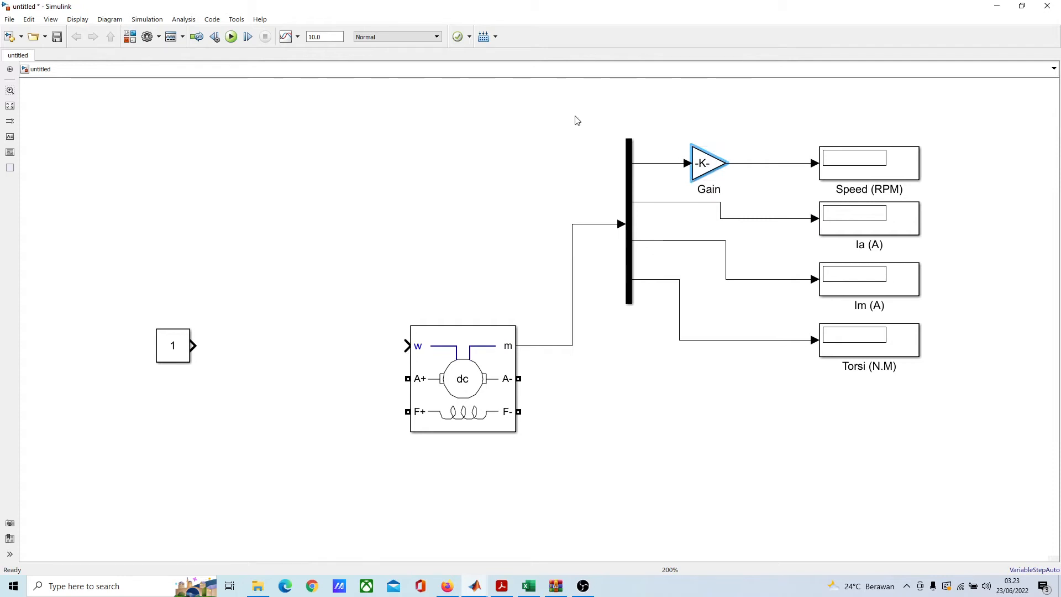
click(263, 322)
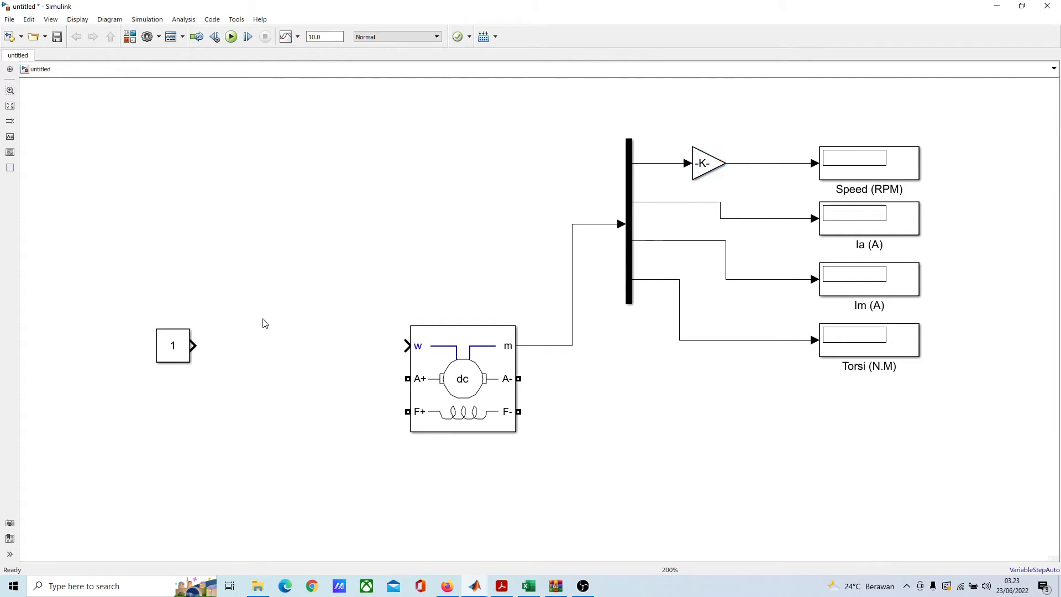
key(ctrl+v)
drag(263, 322, 307, 366)
click(343, 438)
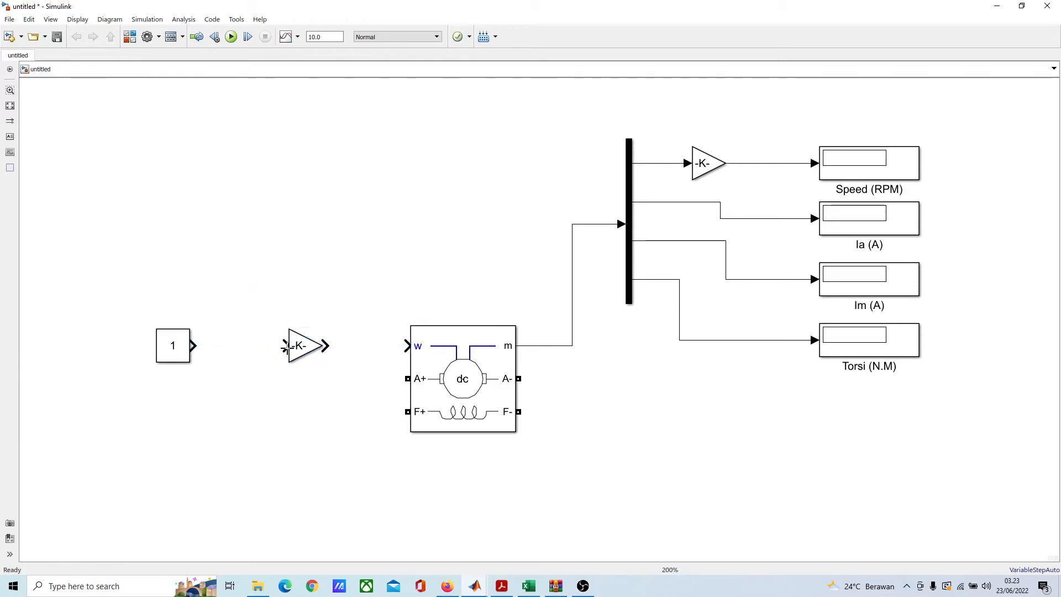
Step: Set the copied Gain block's gain to 60/2*pi
double_click(303, 345)
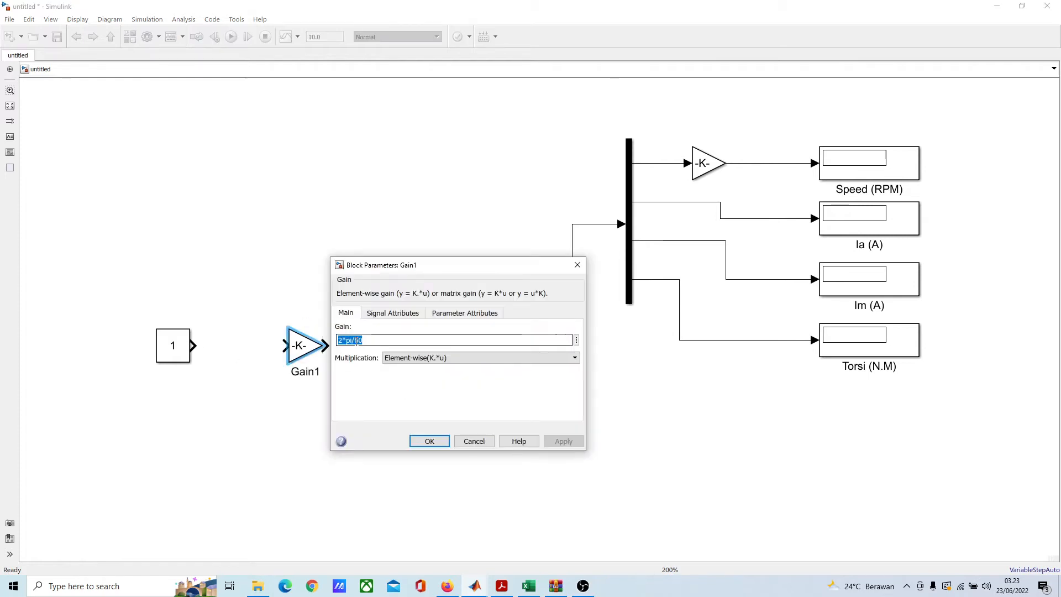
click(353, 340)
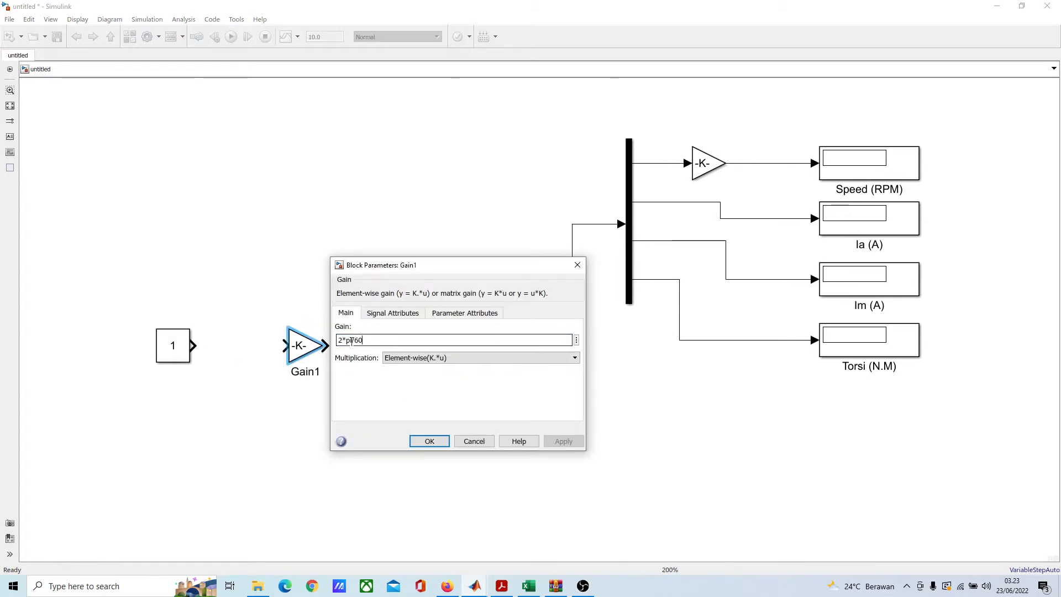
drag(353, 340, 318, 343)
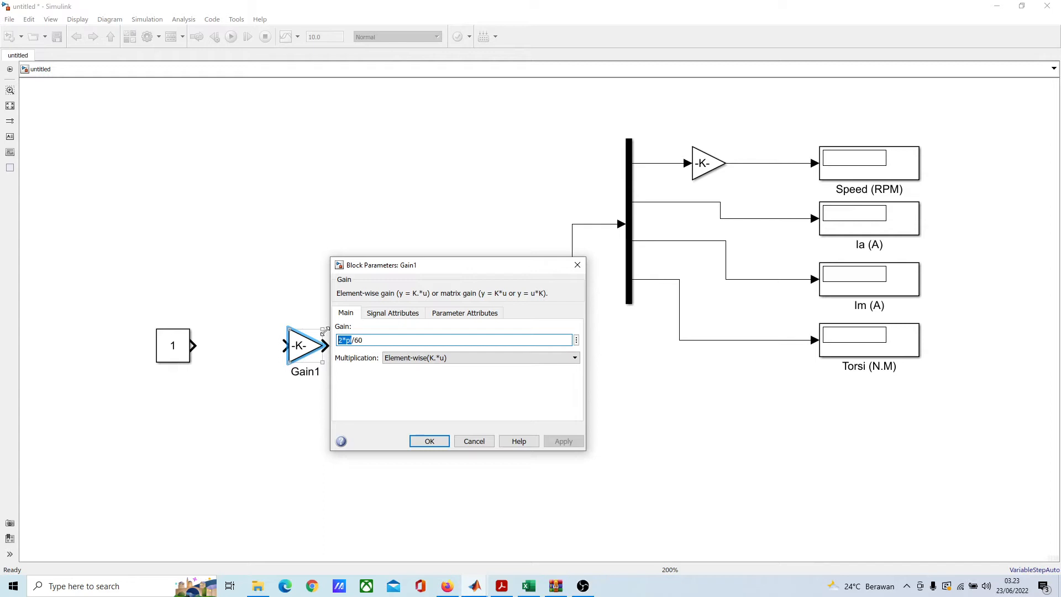
click(357, 340)
key(BackSpace)
key(BackSpace)
key(BackSpace)
key(BackSpace)
key(BackSpace)
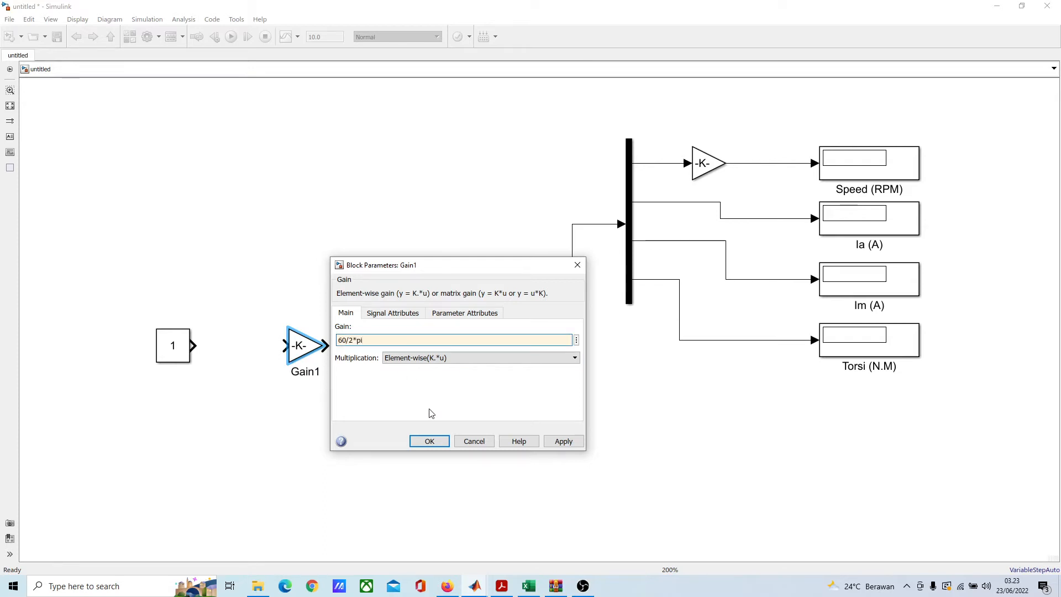
click(429, 442)
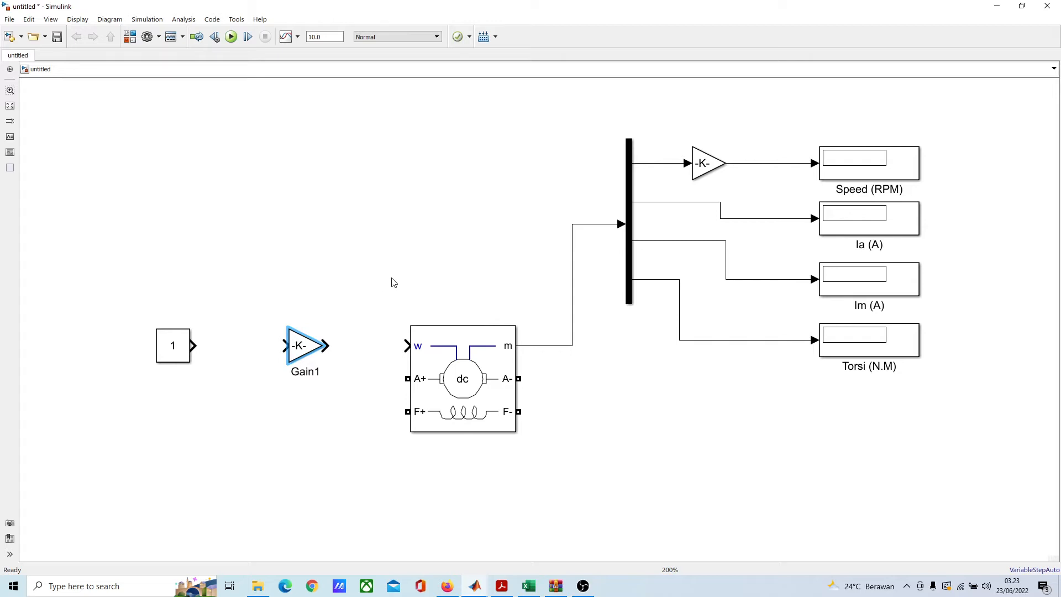
Step: Wire the Constant through the copied Gain to the machine's w input and move both blocks closer to the machine
drag(194, 346, 197, 346)
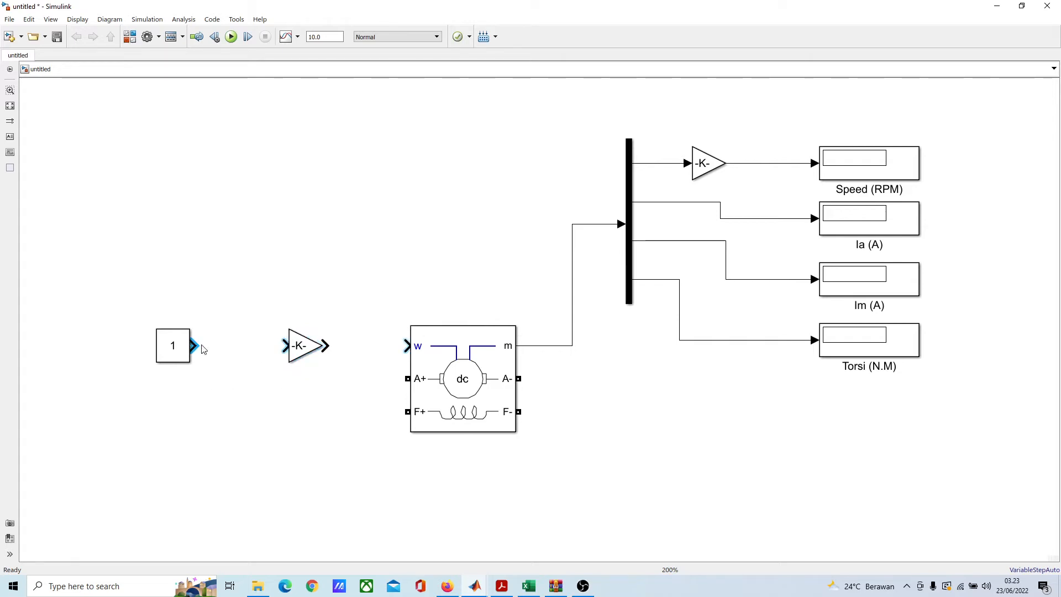
drag(194, 345, 408, 346)
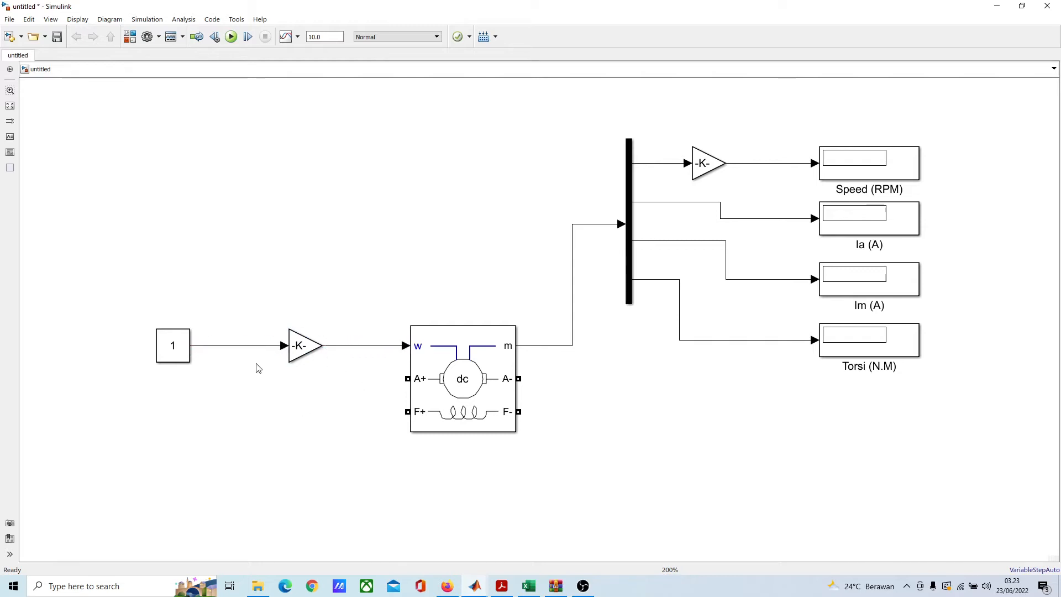
drag(130, 272, 363, 407)
drag(308, 355, 356, 356)
click(239, 386)
click(231, 358)
drag(231, 358, 268, 358)
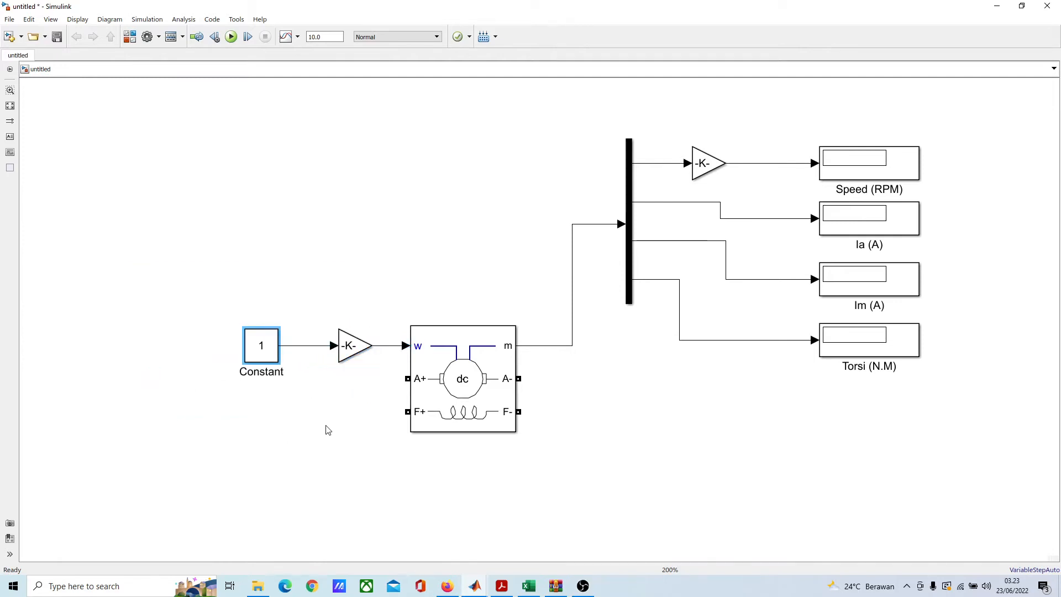
click(381, 492)
Step: Add a second Constant block and place it in the empty area below and left of the speed Constant
scroll(381, 492, down, 1)
drag(390, 494, 420, 287)
drag(504, 271, 432, 518)
drag(408, 371, 477, 332)
click(443, 284)
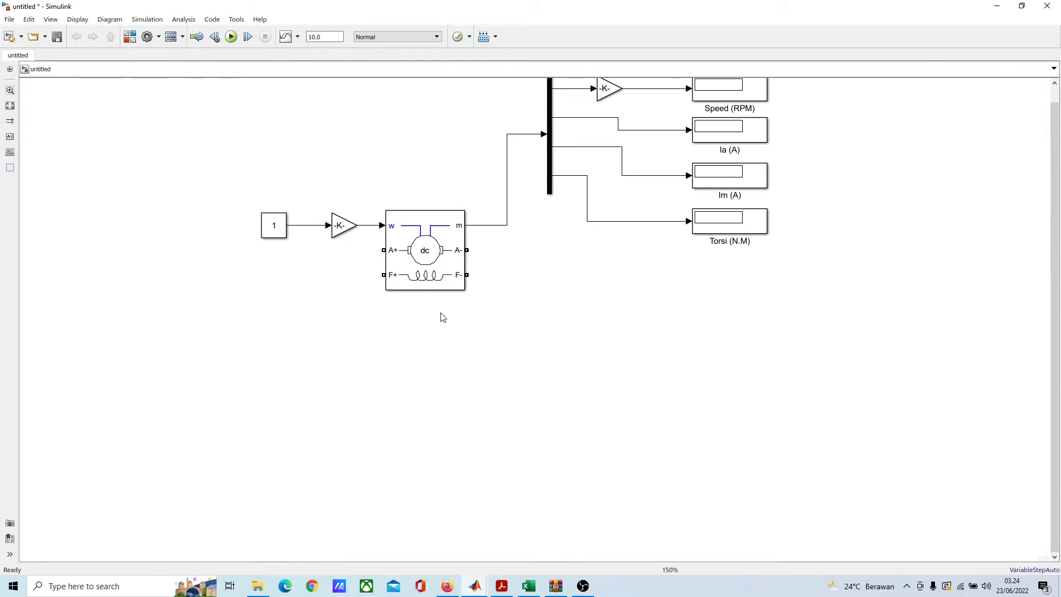
drag(374, 350, 409, 306)
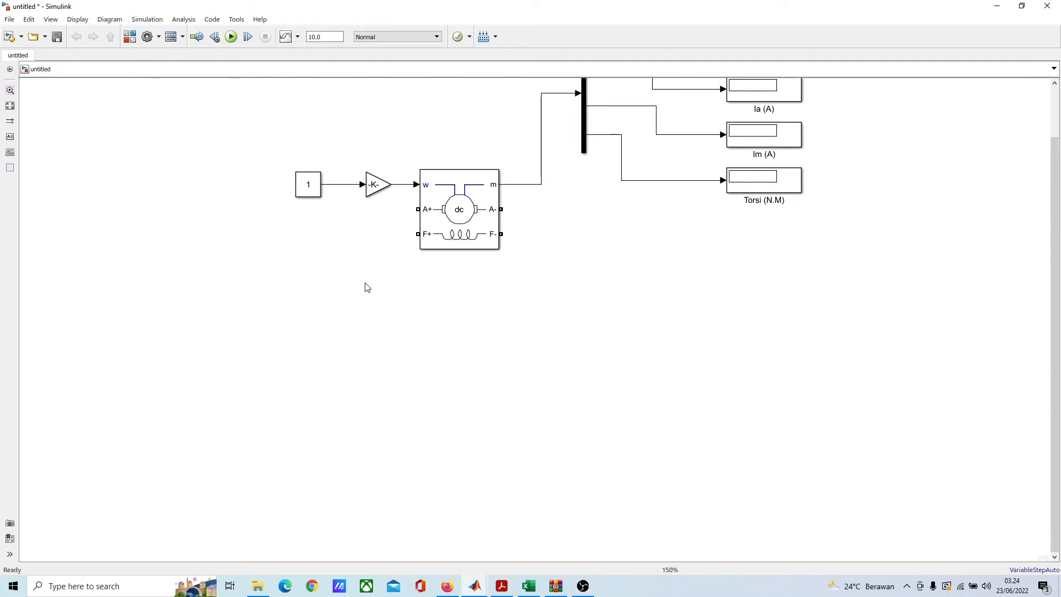
mouse_move(372, 312)
mouse_down()
mouse_move(416, 316)
mouse_move(412, 332)
mouse_up()
double_click(390, 314)
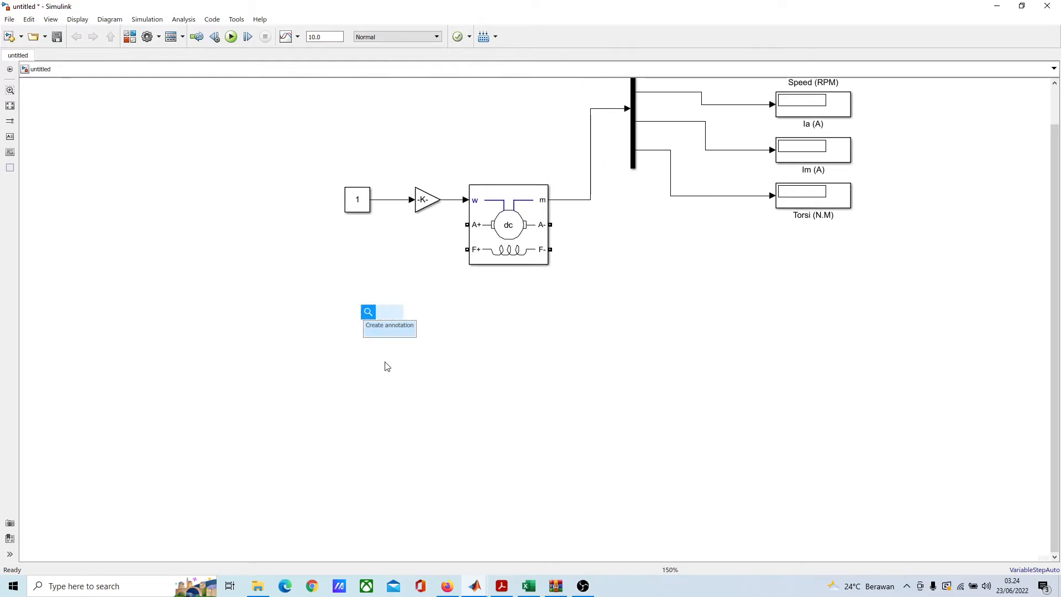
text(co)
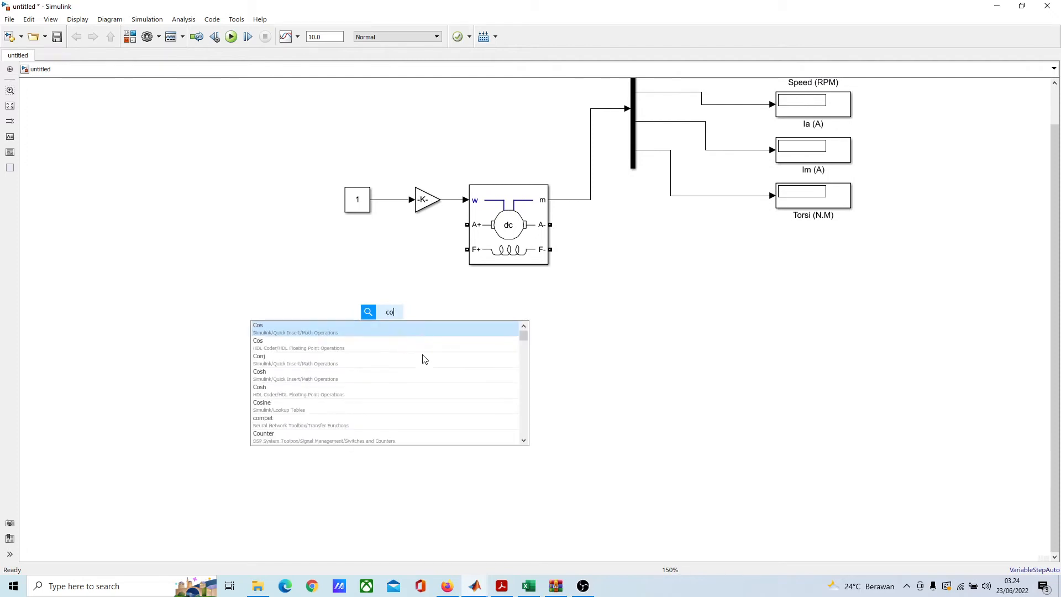
text(n)
click(415, 352)
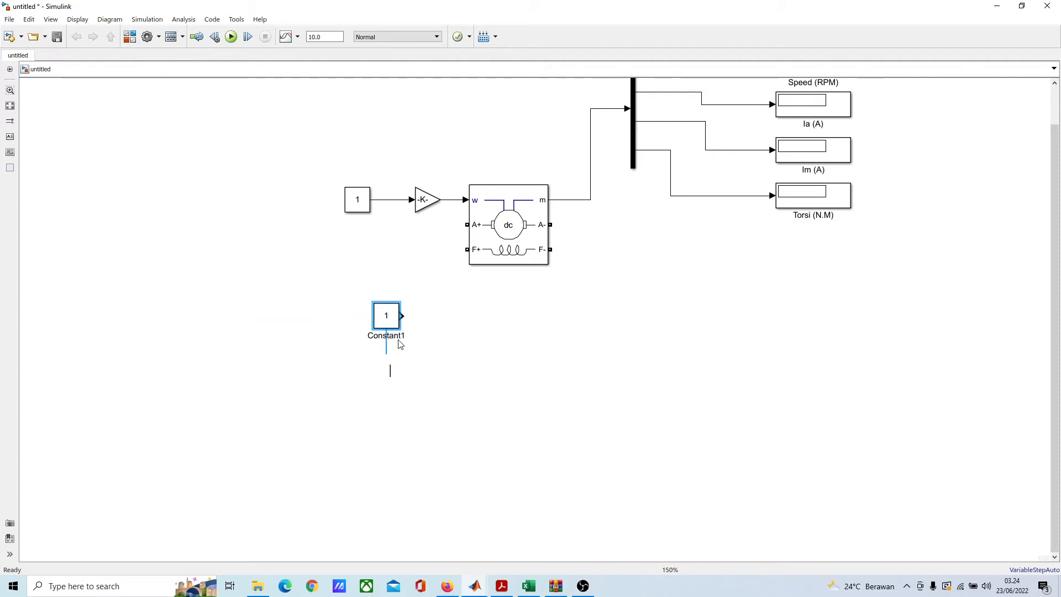
drag(388, 315, 291, 431)
Step: Try a Foundation Library Controlled Voltage Source block below the machine's input Gain, and delete it
double_click(391, 344)
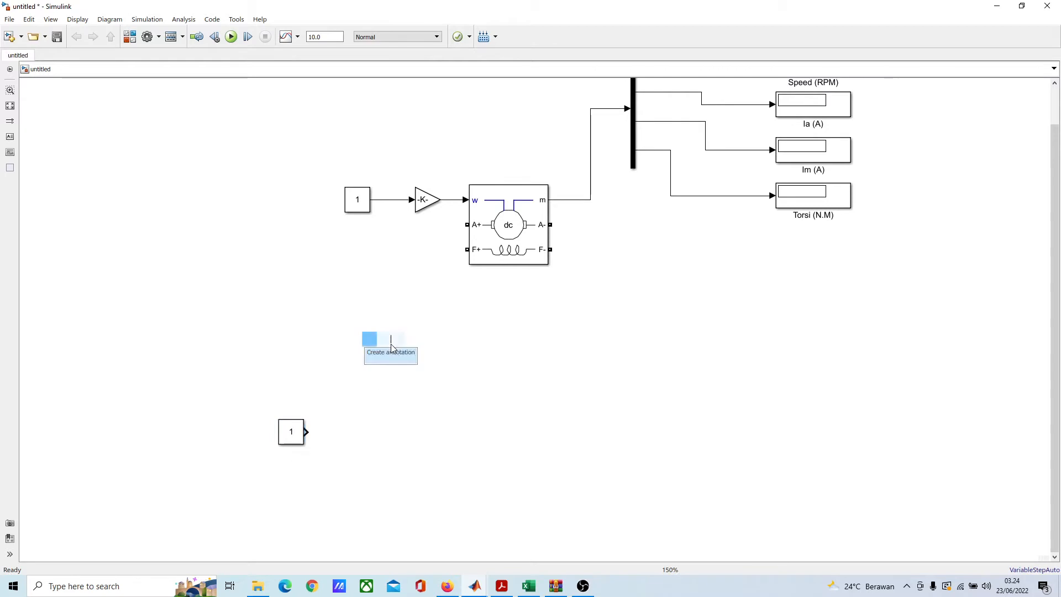
text(co)
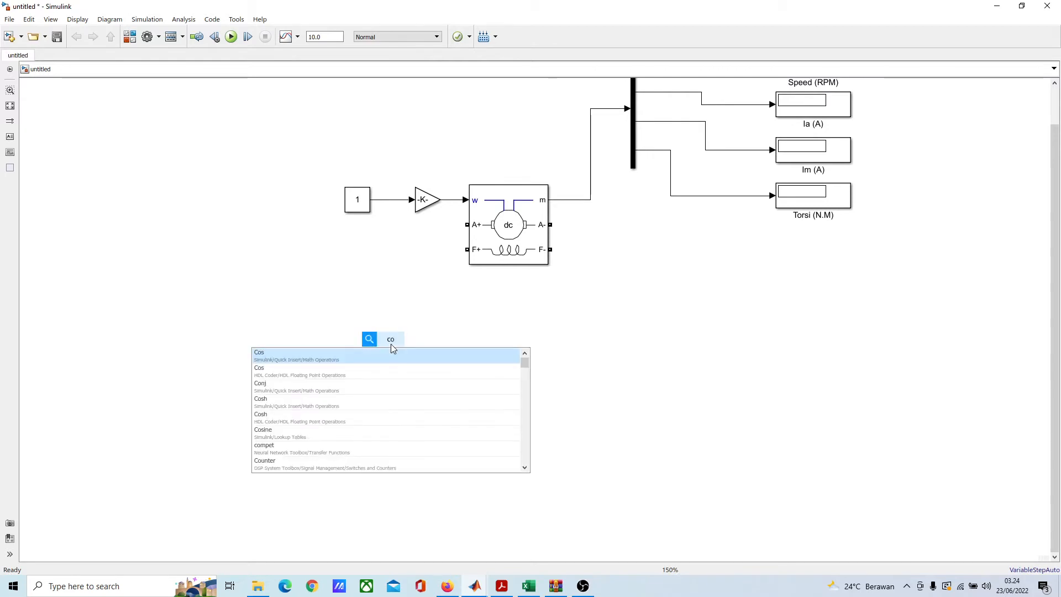
text(nt)
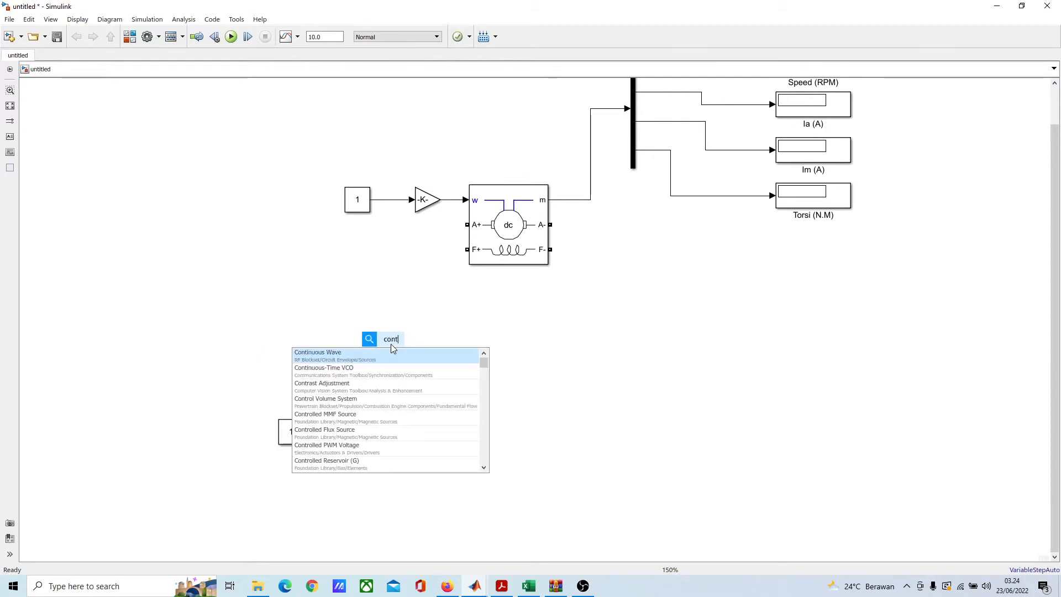
text(rol v)
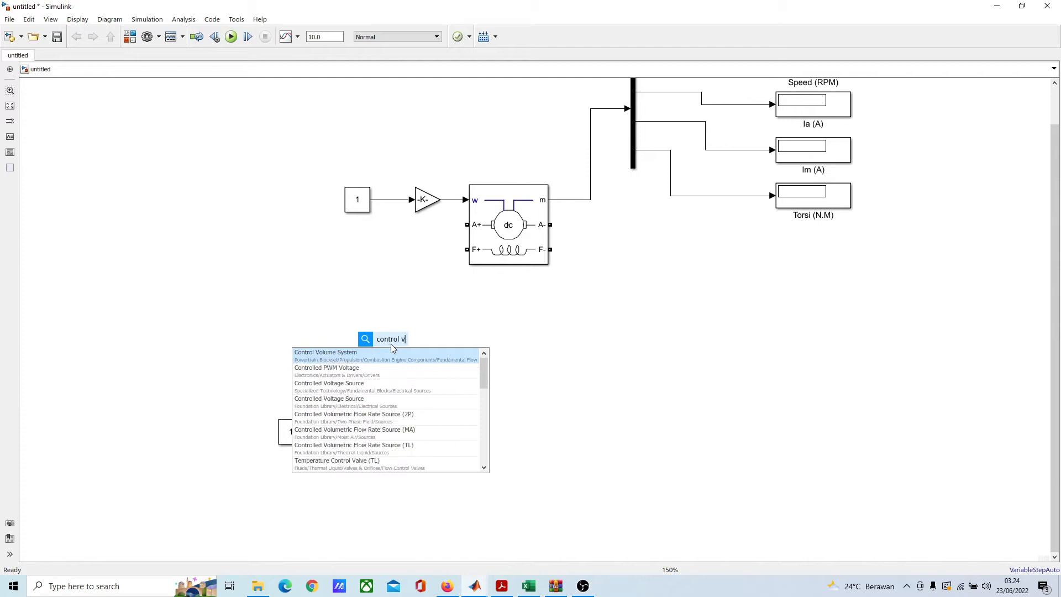
text(oltage)
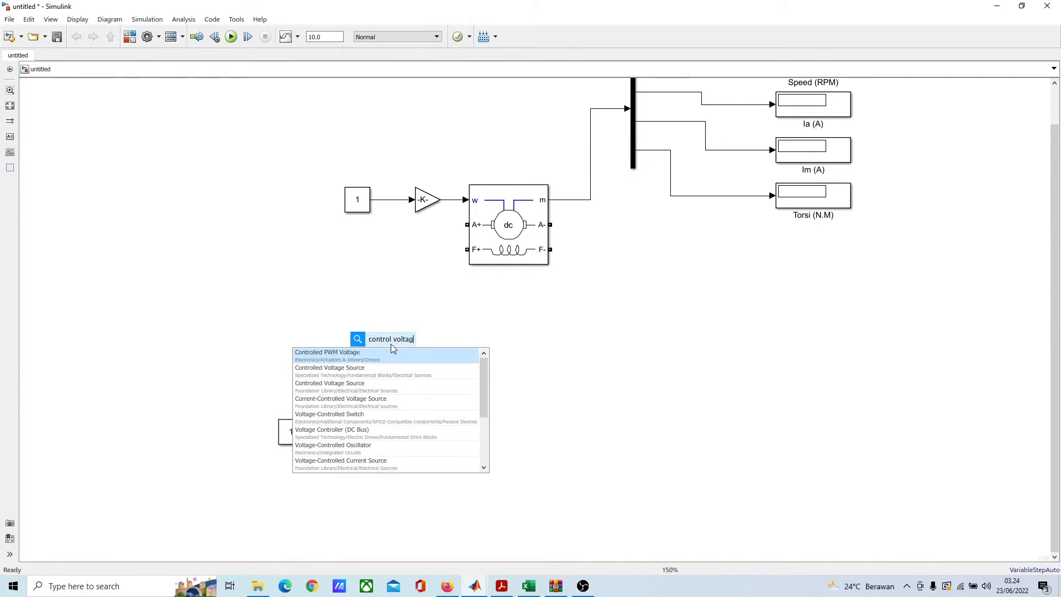
click(369, 387)
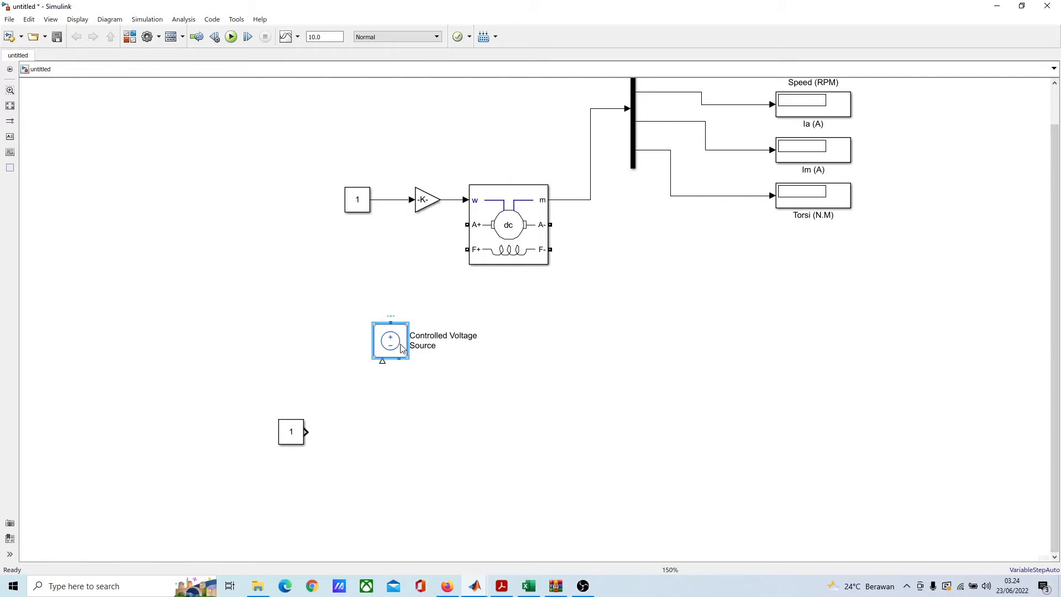
key(Delete)
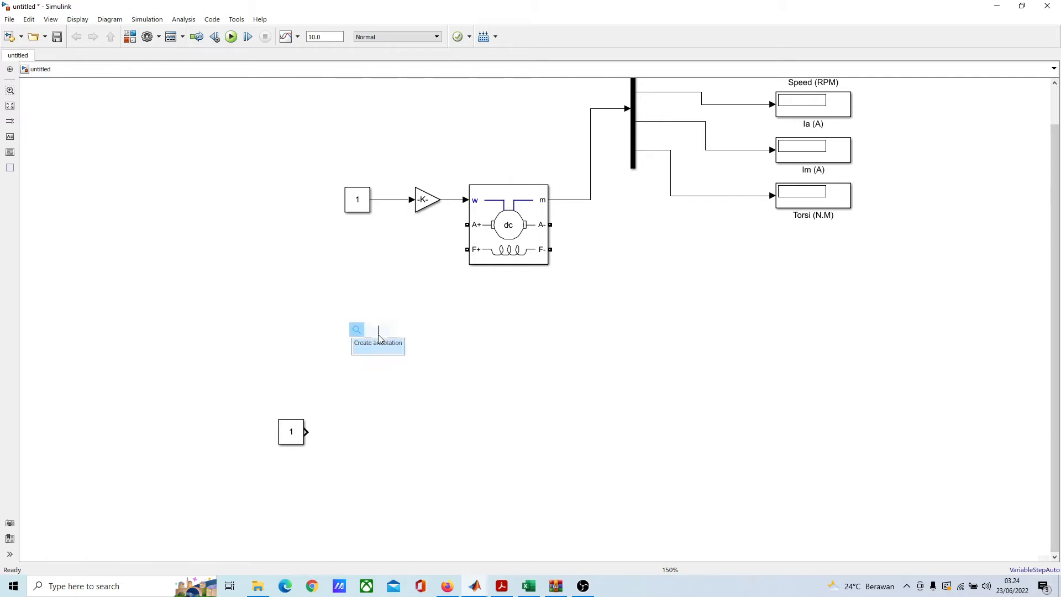
Step: Add a Specialized Technology Controlled Voltage Source block below the machine's input Gain
text(contr)
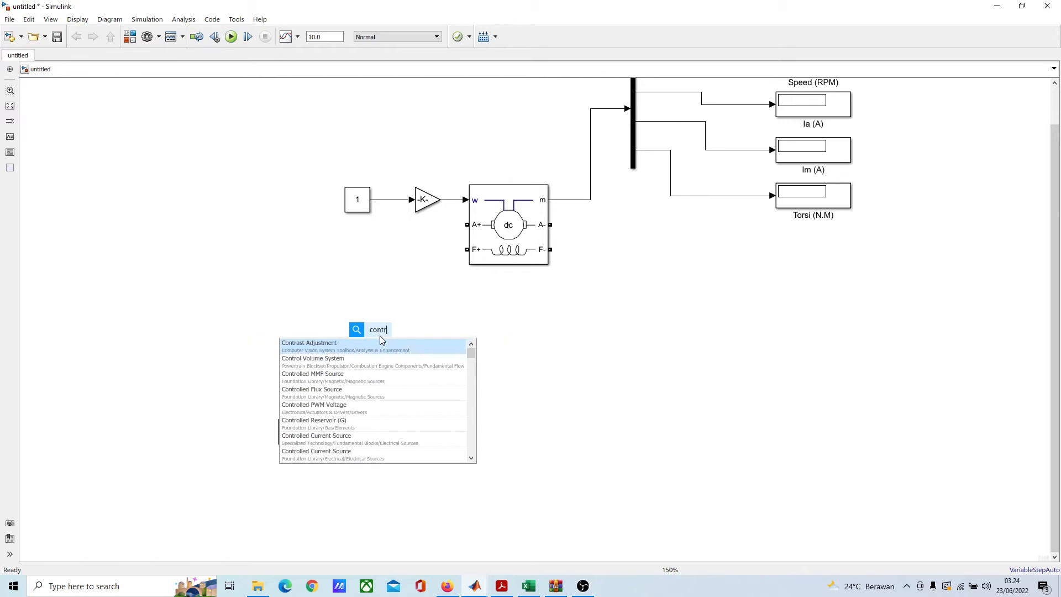
text(ol vol)
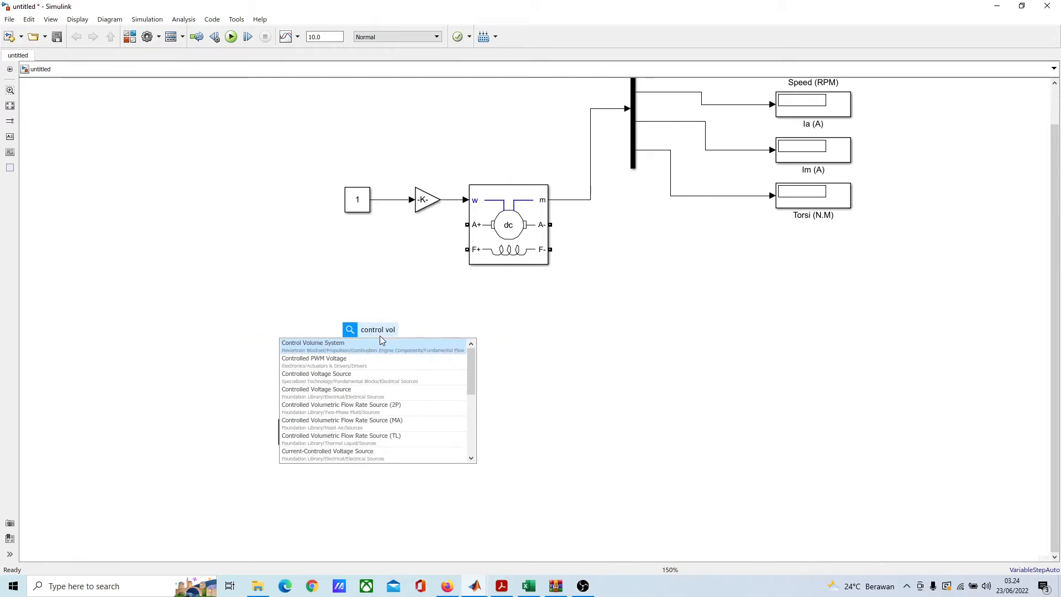
click(361, 380)
drag(378, 337, 419, 338)
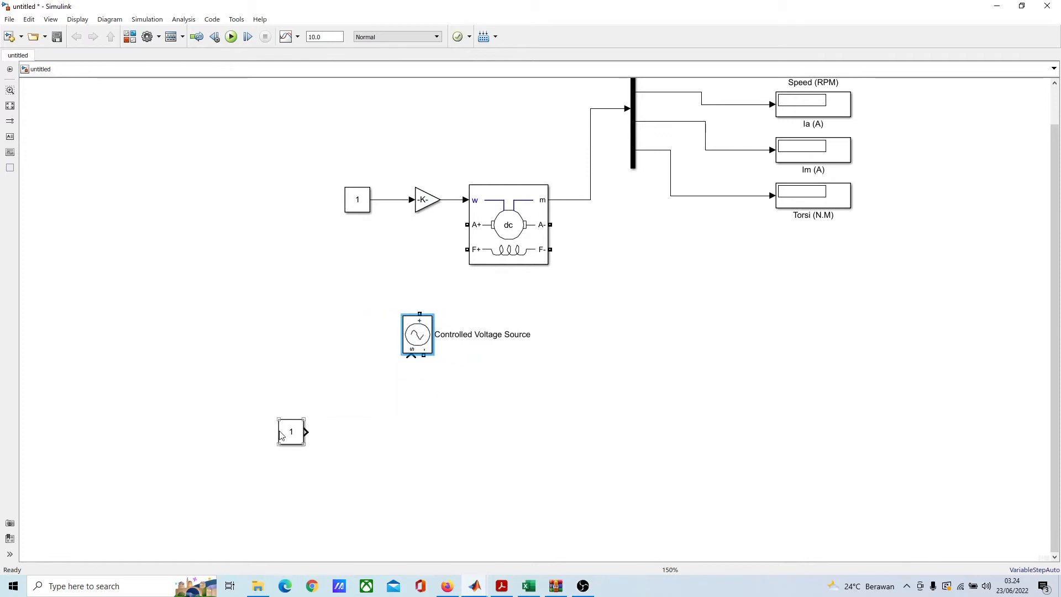
Step: Move the second Constant closer to the Controlled Voltage Source and wire it to the source's s input
drag(281, 435, 366, 415)
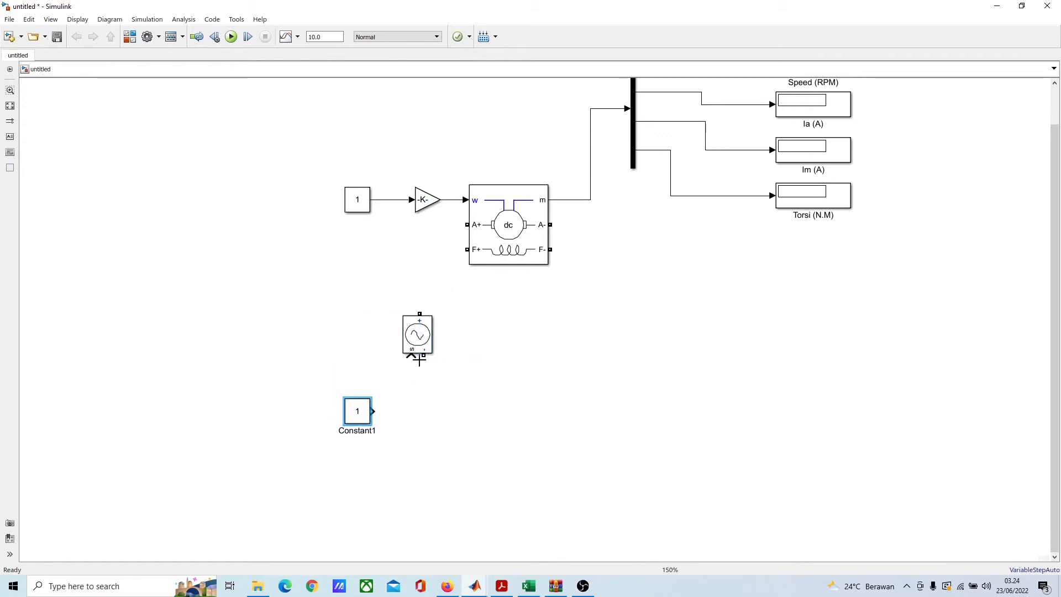
click(420, 340)
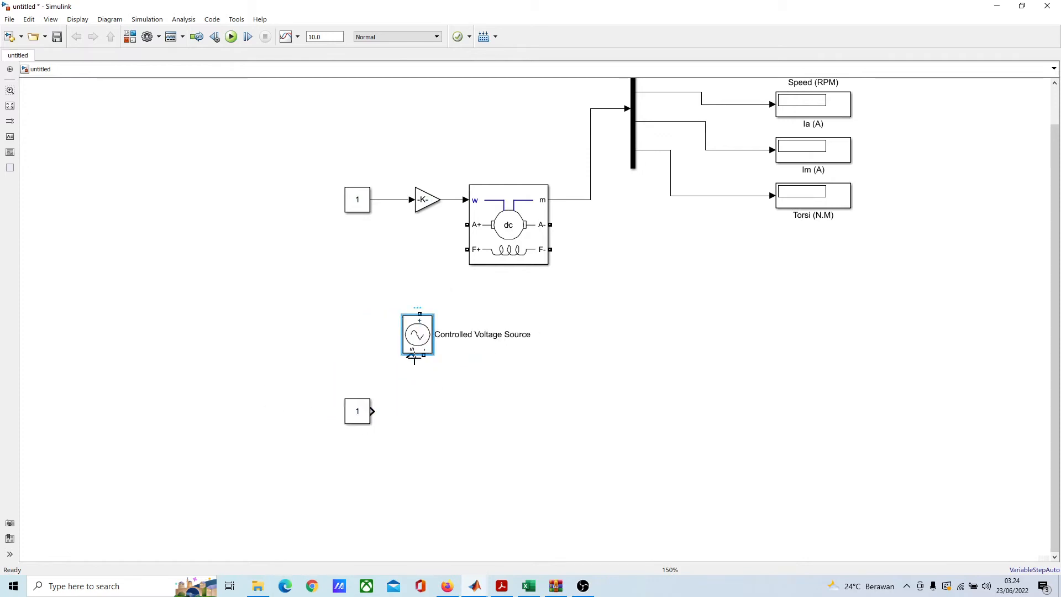
scroll(446, 372, up, 2)
drag(408, 329, 433, 374)
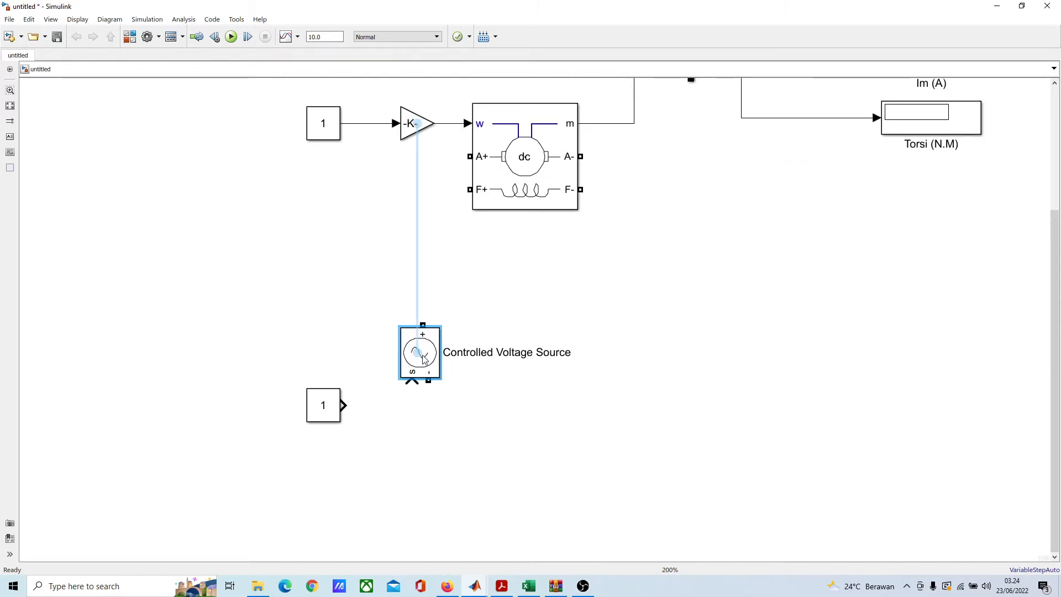
scroll(446, 500, down, 3)
mouse_move(286, 316)
mouse_down()
mouse_move(307, 361)
mouse_move(358, 284)
mouse_up()
click(403, 386)
scroll(483, 436, up, 3)
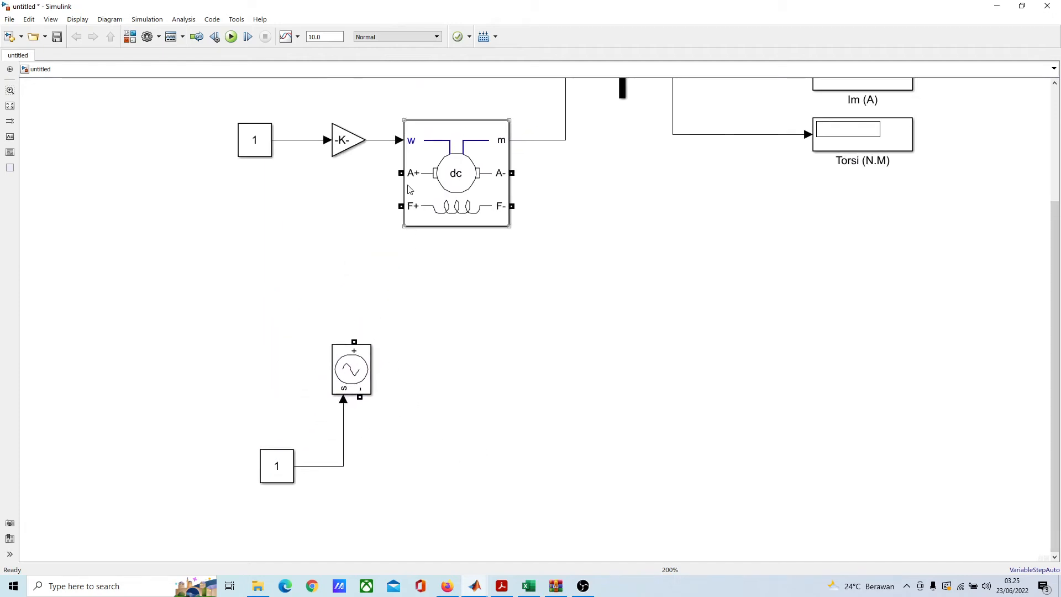
Step: Wire the machine's F+ terminal directly to the positive terminal of the Controlled Voltage Source
drag(400, 205, 354, 341)
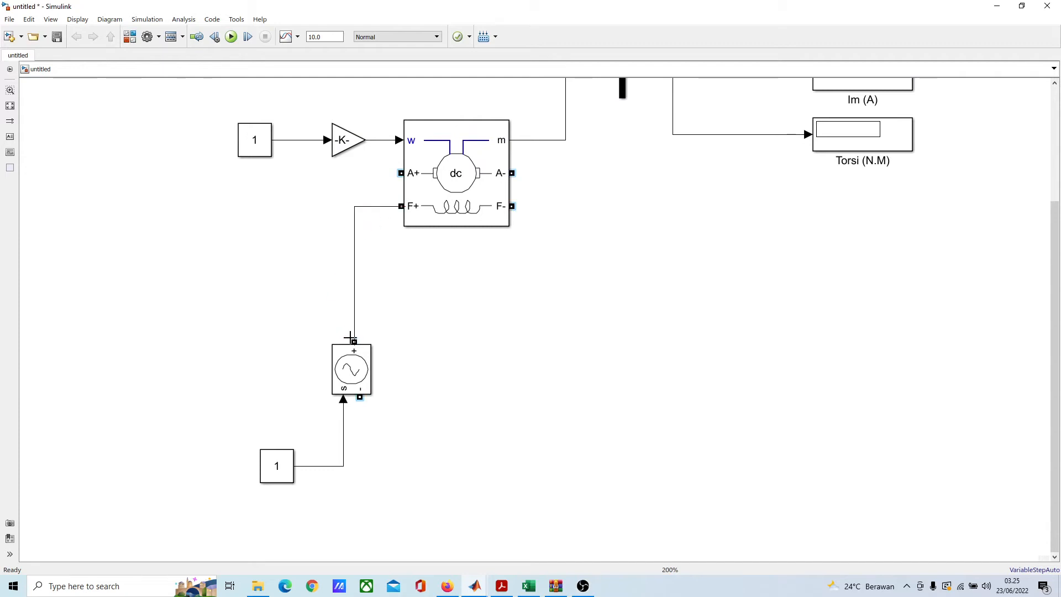
scroll(488, 367, down, 2)
scroll(488, 367, right, 2)
scroll(271, 293, right, 1)
scroll(272, 293, down, 1)
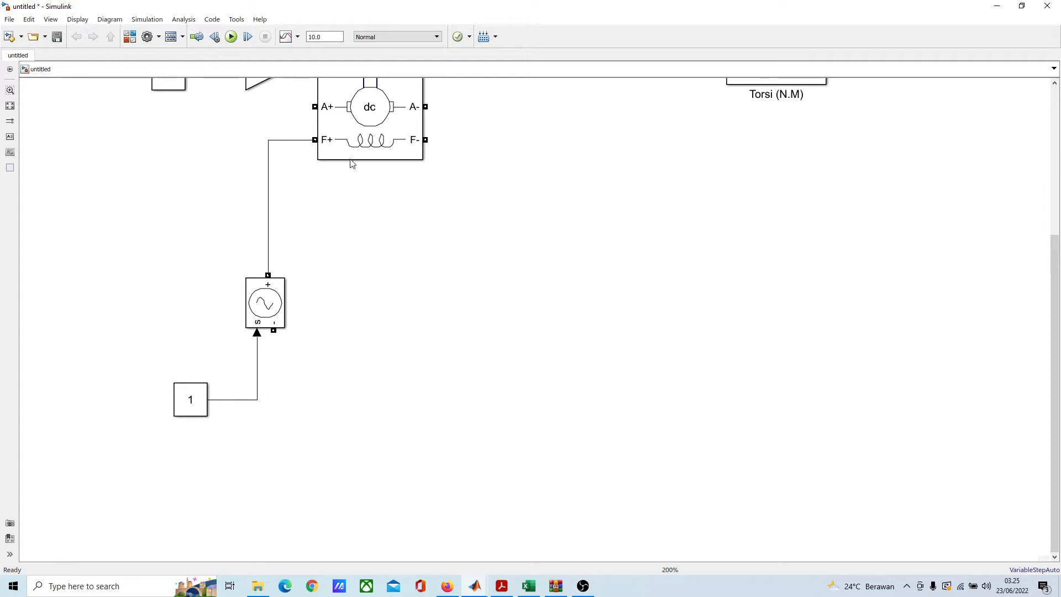
Step: Add a Specialized Technology Current Measurement block in the empty area below the machine
click(260, 311)
double_click(340, 253)
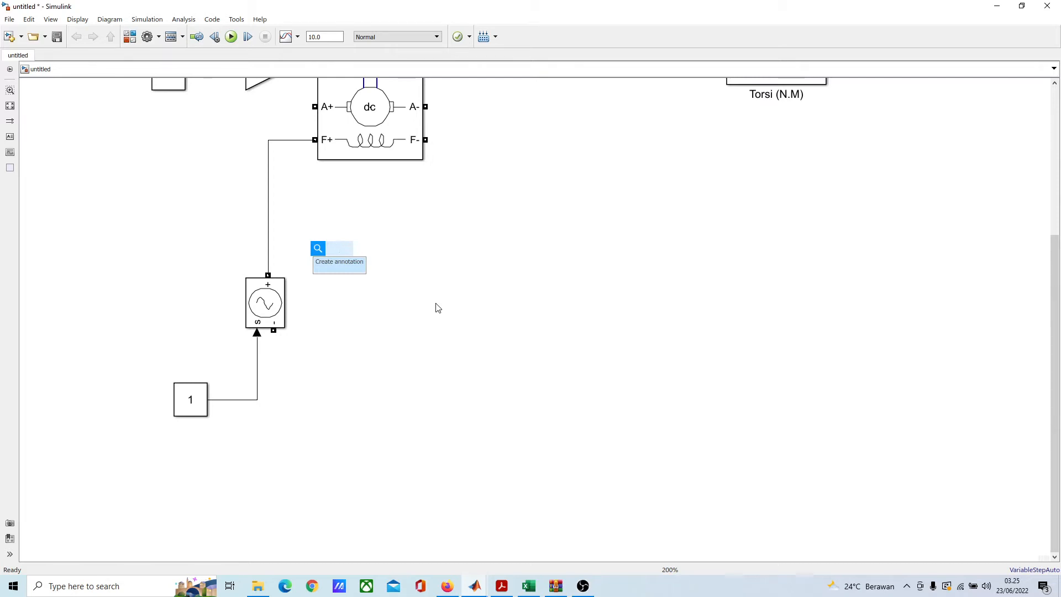
text(curre)
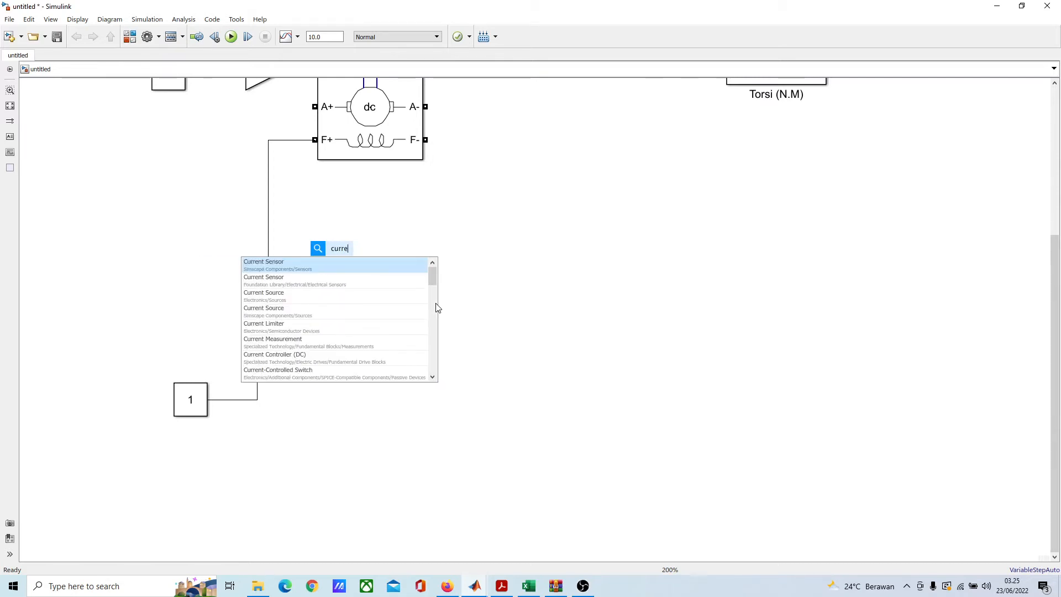
click(391, 343)
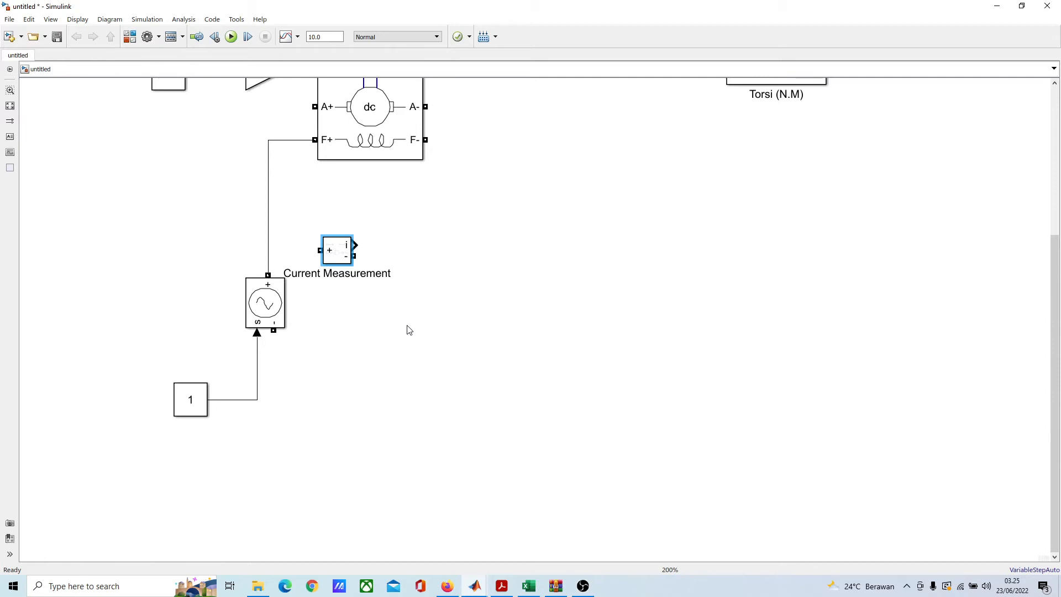
Step: Add a Voltage Measurement block and place it below the Current Measurement, beside the Controlled Voltage Source
double_click(406, 325)
text(vo)
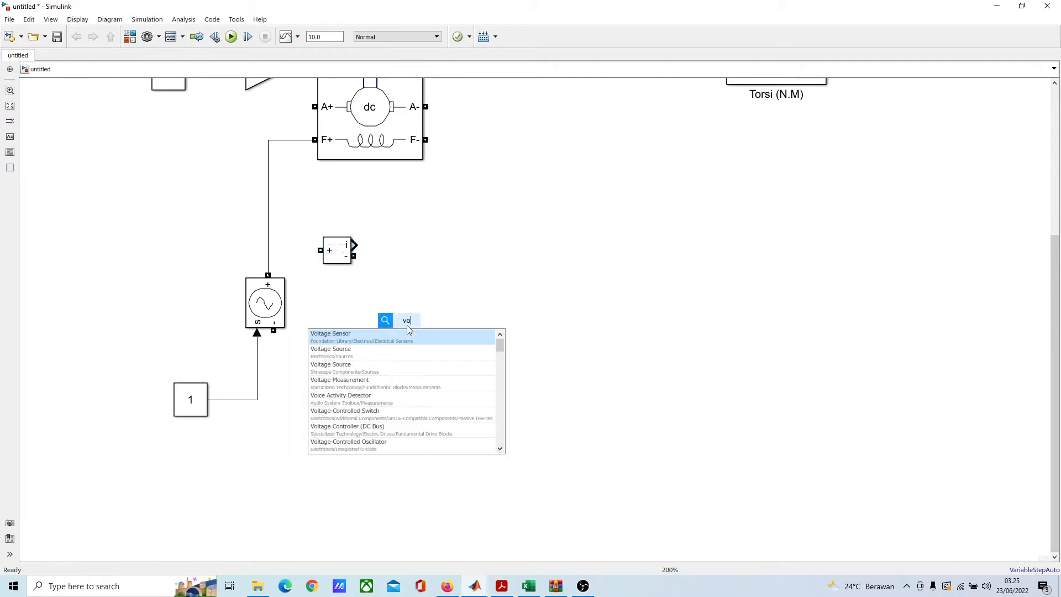
text(ltage)
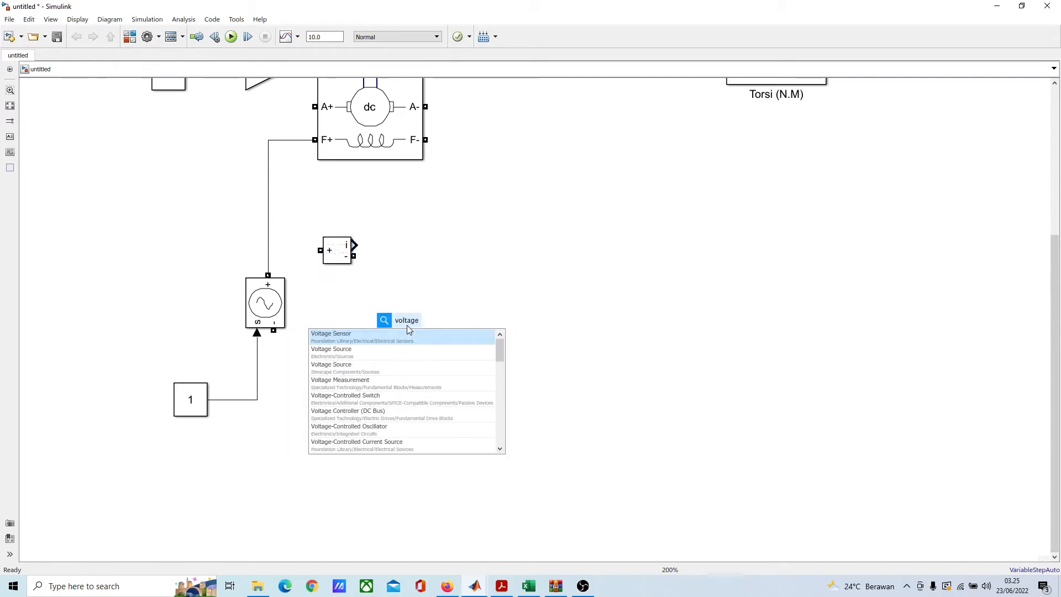
text( mea)
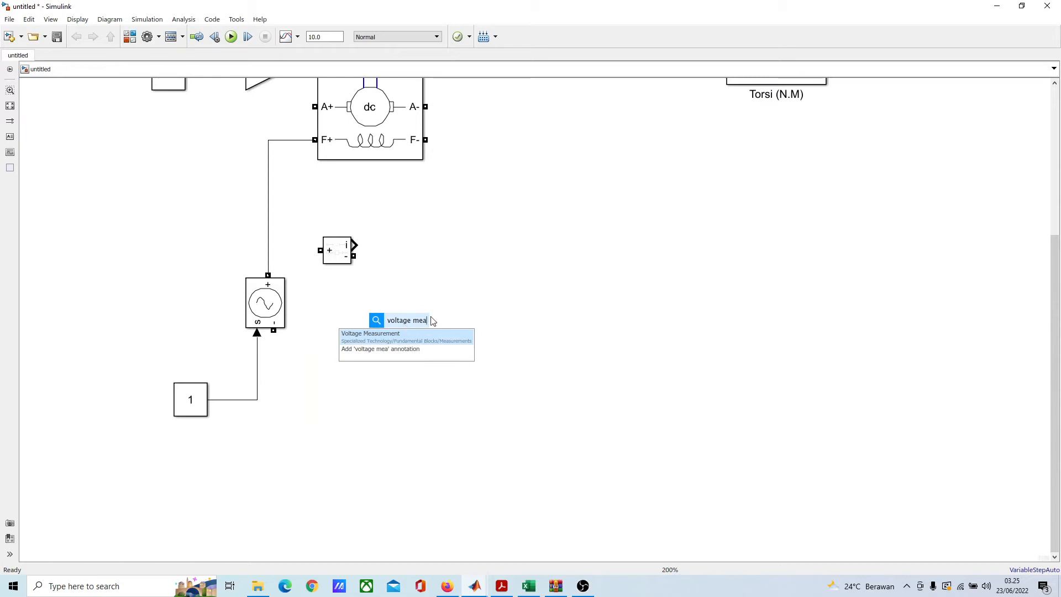
click(423, 334)
drag(408, 324, 370, 302)
Step: Replace the direct F+ line with the Current Measurement, rotated and flipped so its positive terminal faces the voltage source below it
drag(346, 251, 340, 224)
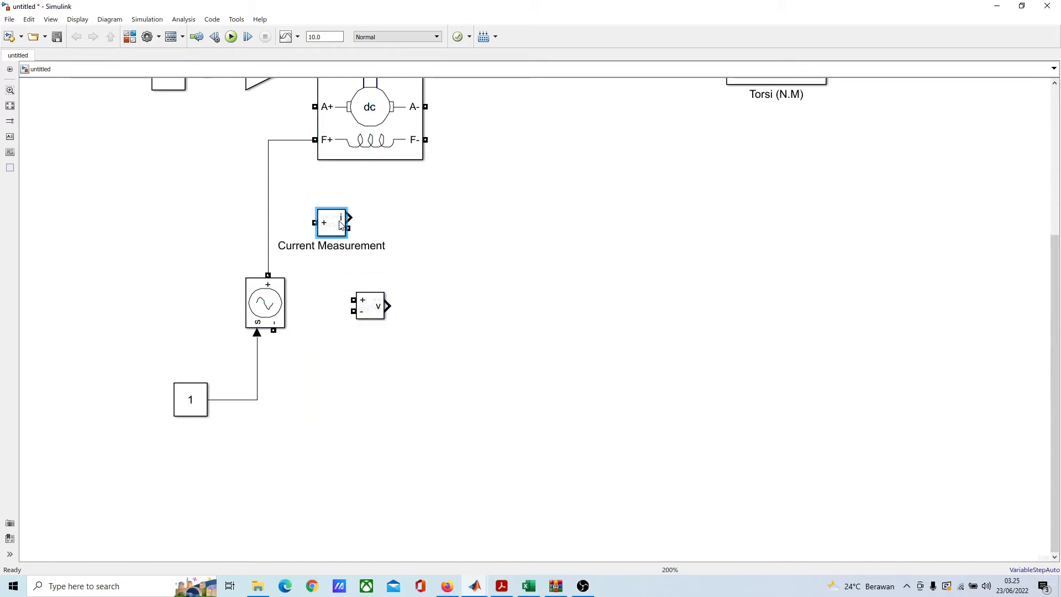
key(ctrl+r)
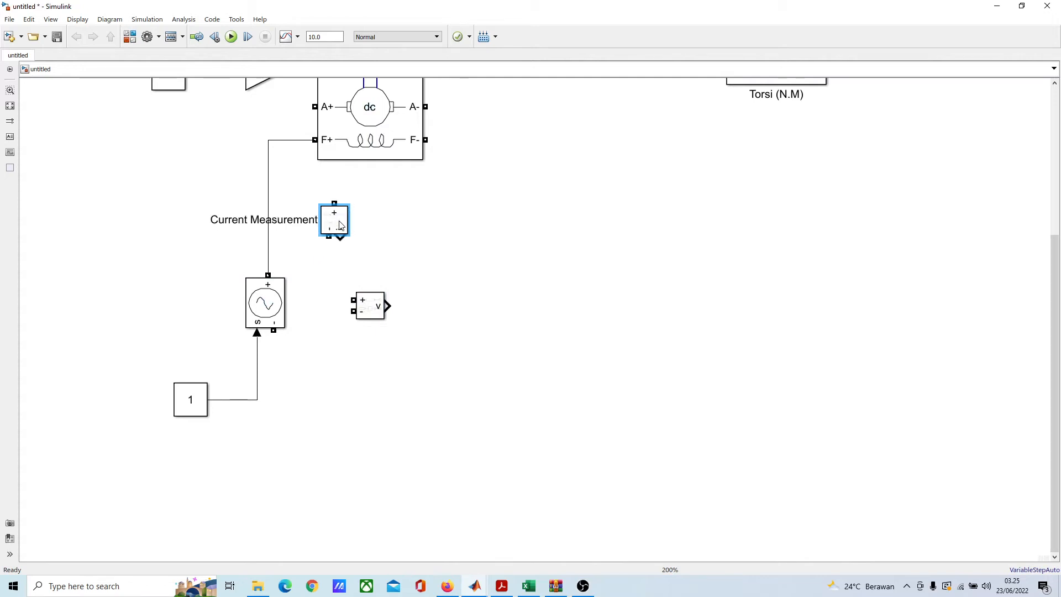
click(269, 175)
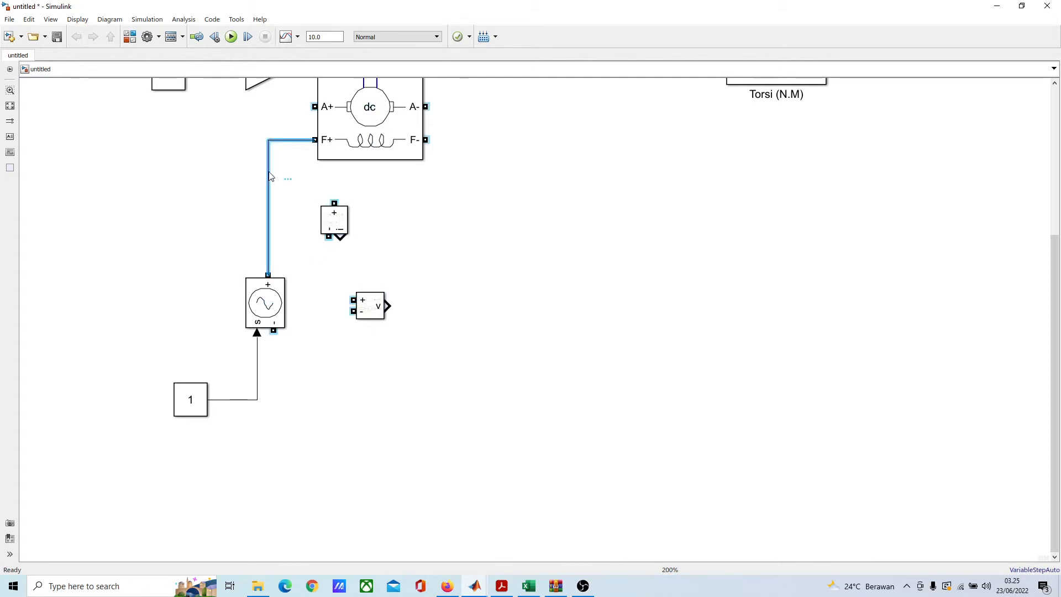
key(Delete)
click(334, 225)
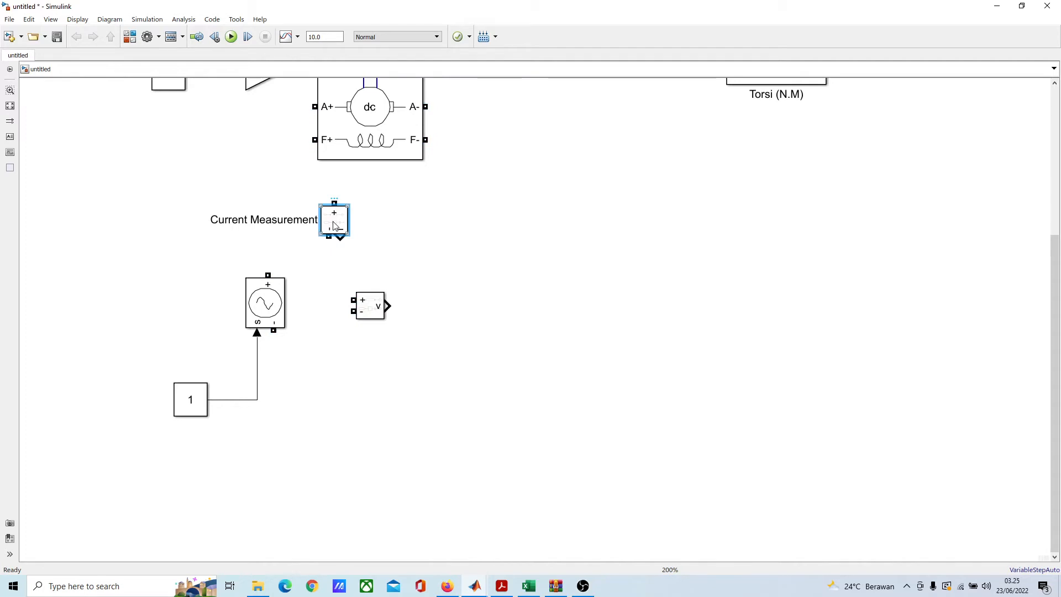
key(ctrl+i)
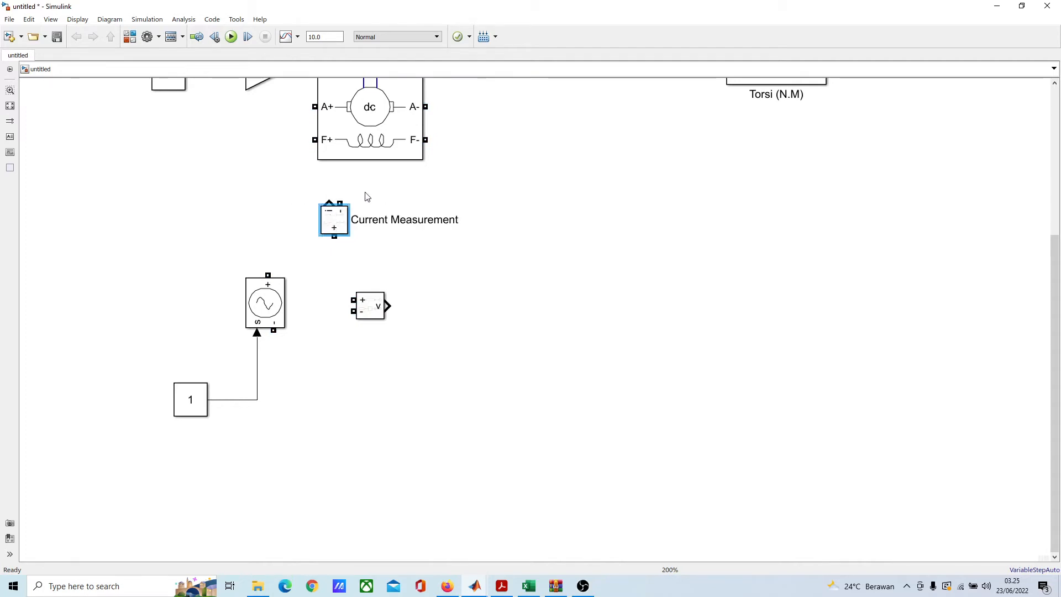
drag(330, 227, 263, 227)
click(459, 269)
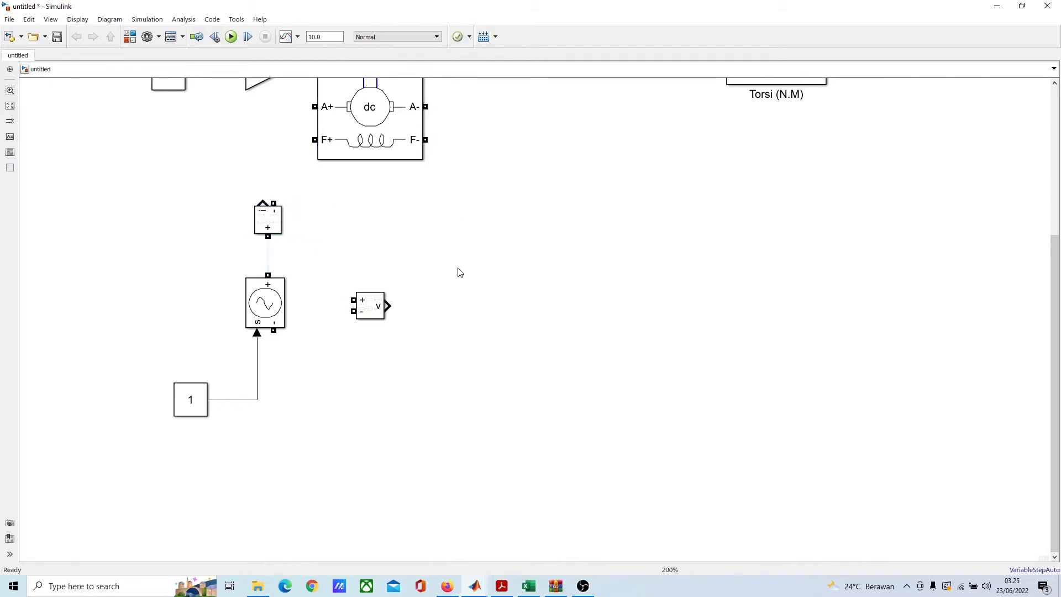
Step: Wire the Current Measurement in series between the machine's F+ terminal and the voltage source's positive terminal
drag(314, 139, 273, 203)
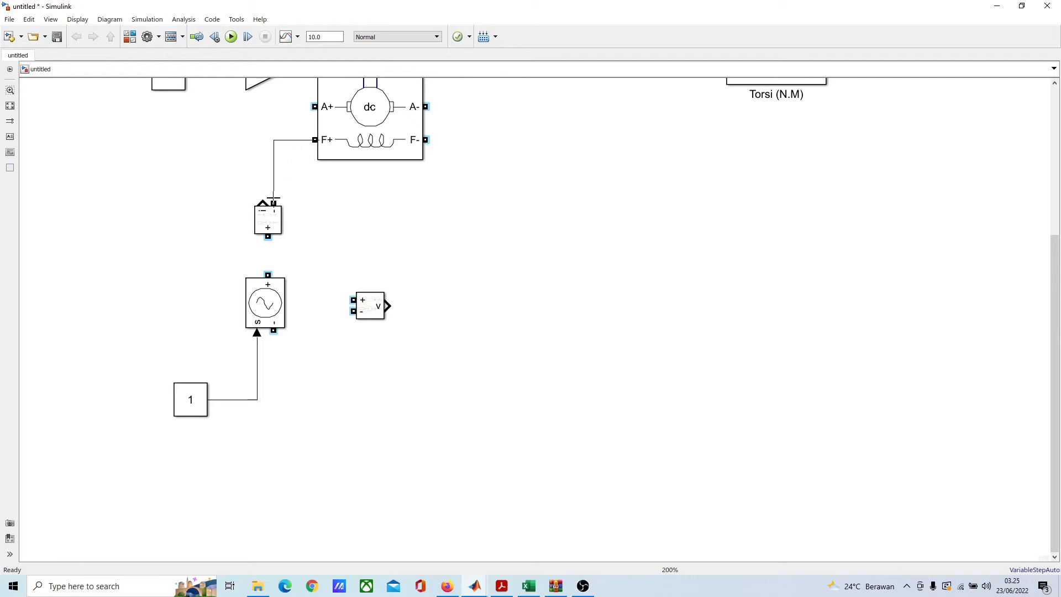
drag(271, 241, 268, 276)
mouse_move(274, 228)
mouse_down()
mouse_move(273, 239)
mouse_move(273, 228)
mouse_up()
Step: Position the Voltage Measurement beside the source and connect only its positive terminal to the line between the source and Current Measurement
drag(371, 307, 277, 335)
click(338, 279)
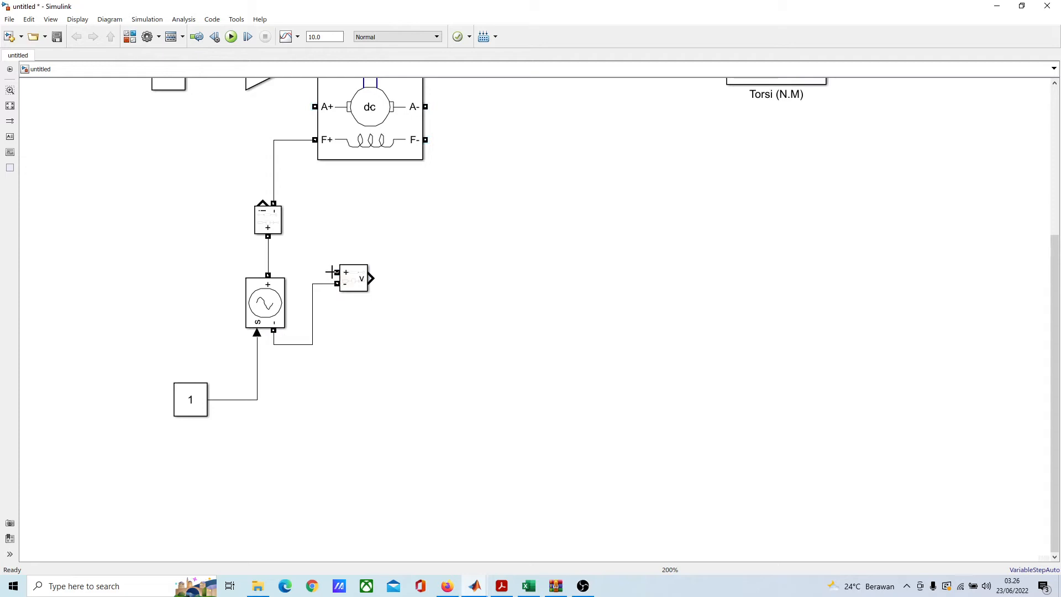
drag(333, 272, 268, 257)
click(312, 333)
key(Delete)
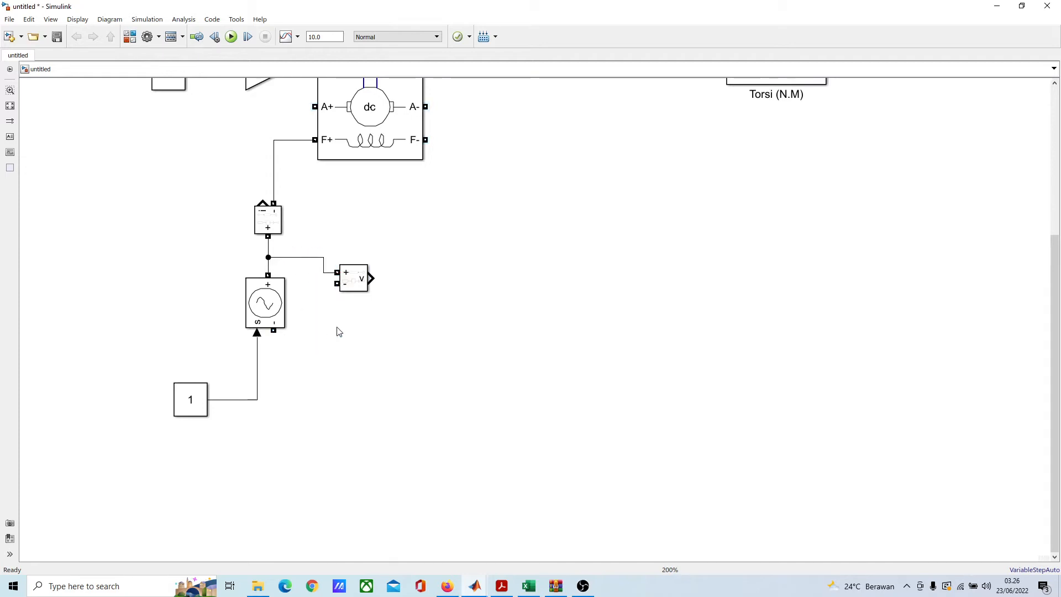
drag(353, 279, 348, 301)
Step: Wire the voltage source's negative terminal to the machine's F- terminal and branch the Voltage Measurement's negative terminal from that line
scroll(387, 304, down, 1)
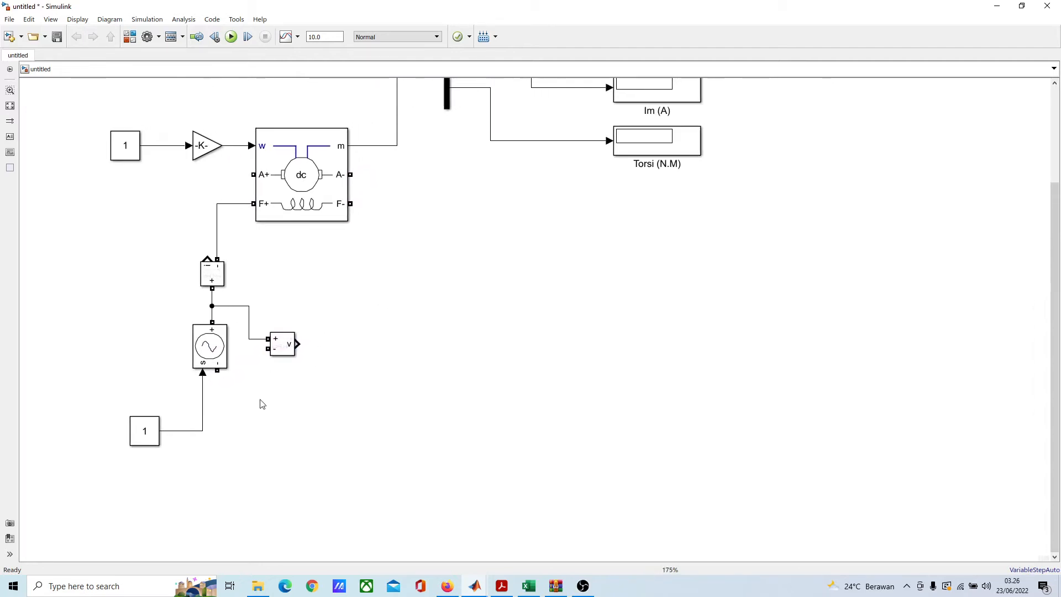
drag(217, 370, 356, 202)
drag(250, 387, 254, 437)
drag(266, 349, 251, 431)
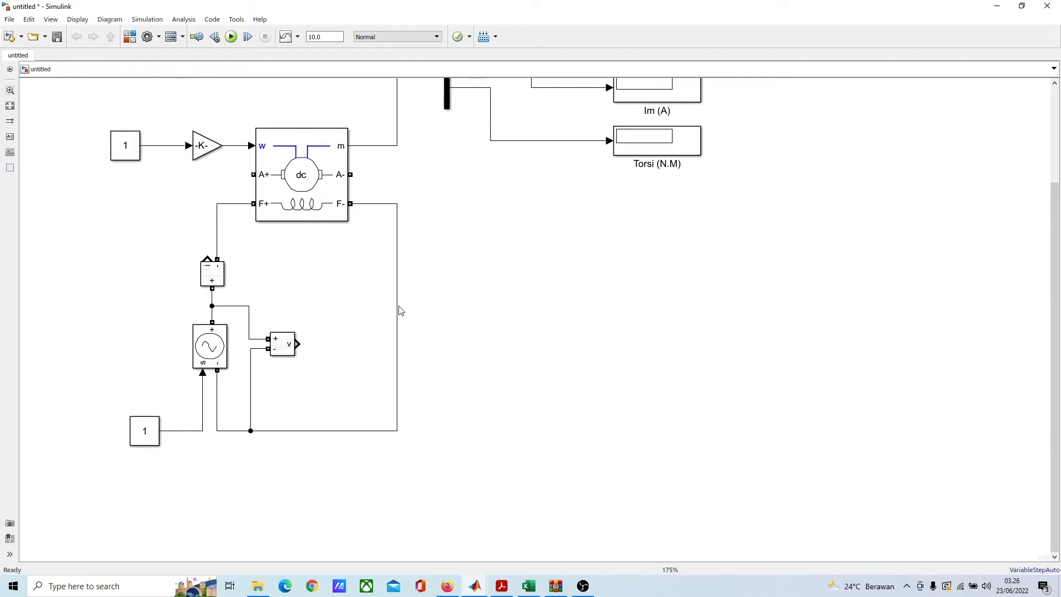
Step: Shift the vertical segment of the F- return line farther from the machine to widen the space inside the field loop
drag(397, 309, 465, 311)
click(390, 294)
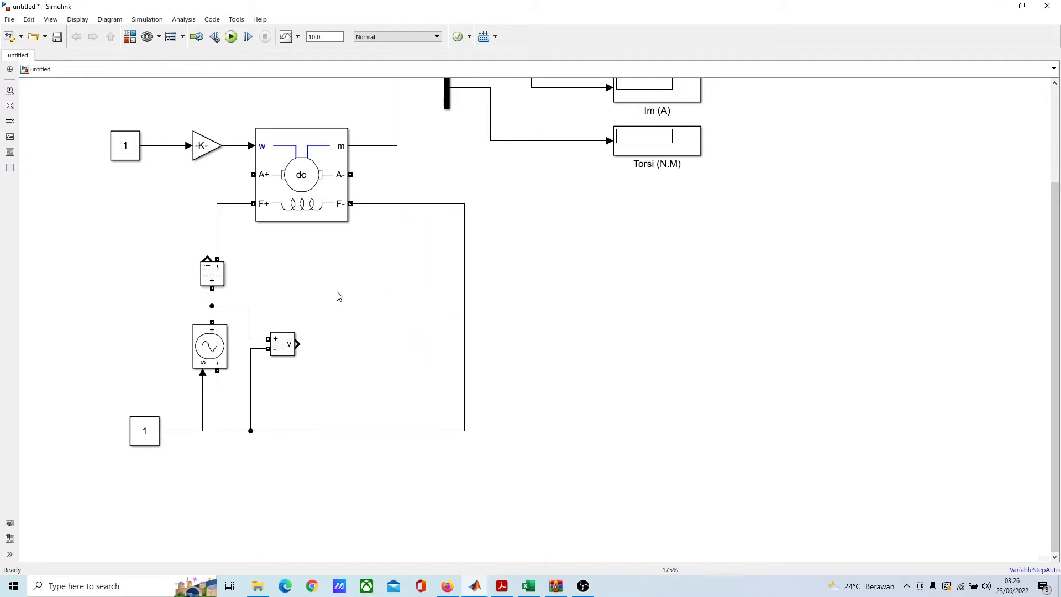
drag(348, 263, 356, 298)
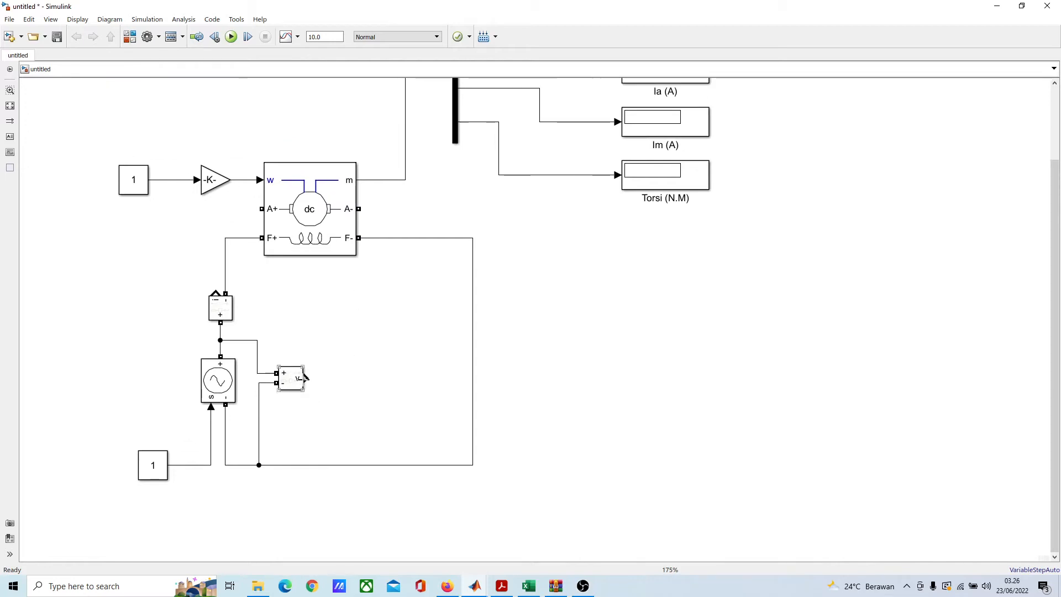
drag(304, 372, 313, 372)
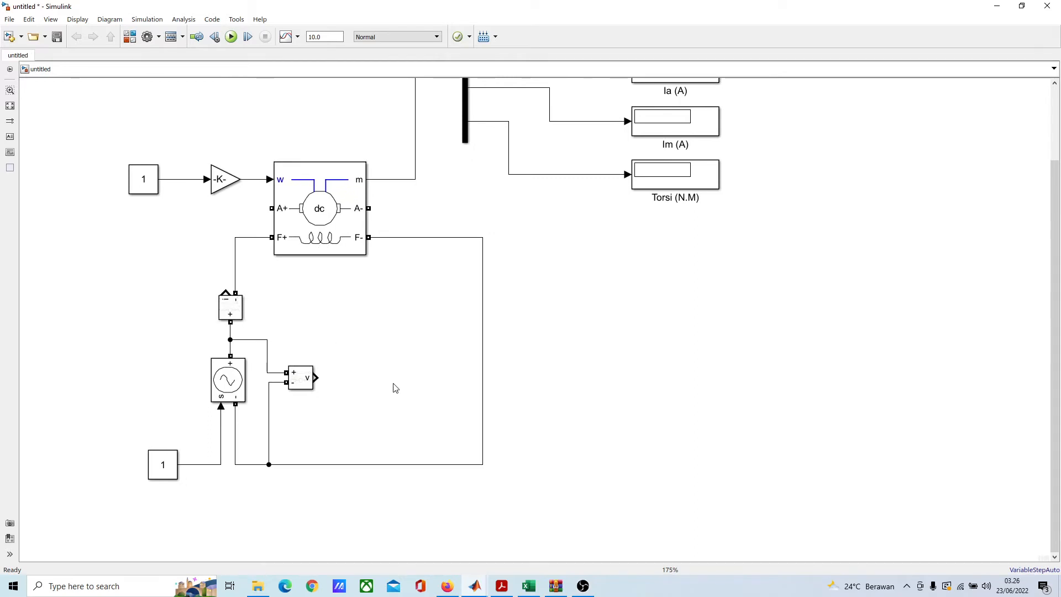
Step: Add a Simulink Sinks Display block inside the field loop and connect it to the Voltage Measurement's output
double_click(357, 372)
text(di)
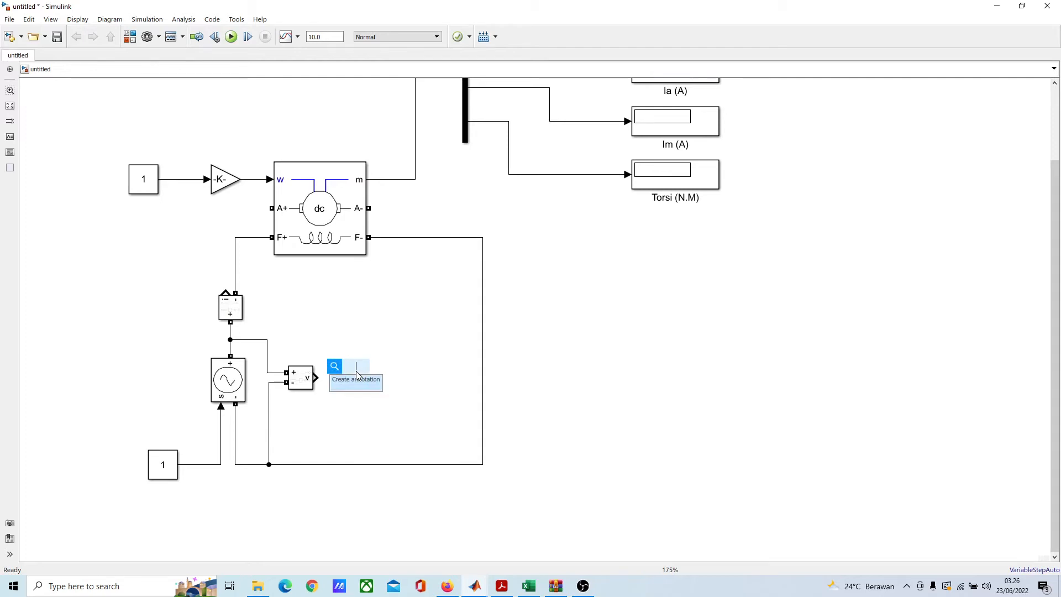
text(spl)
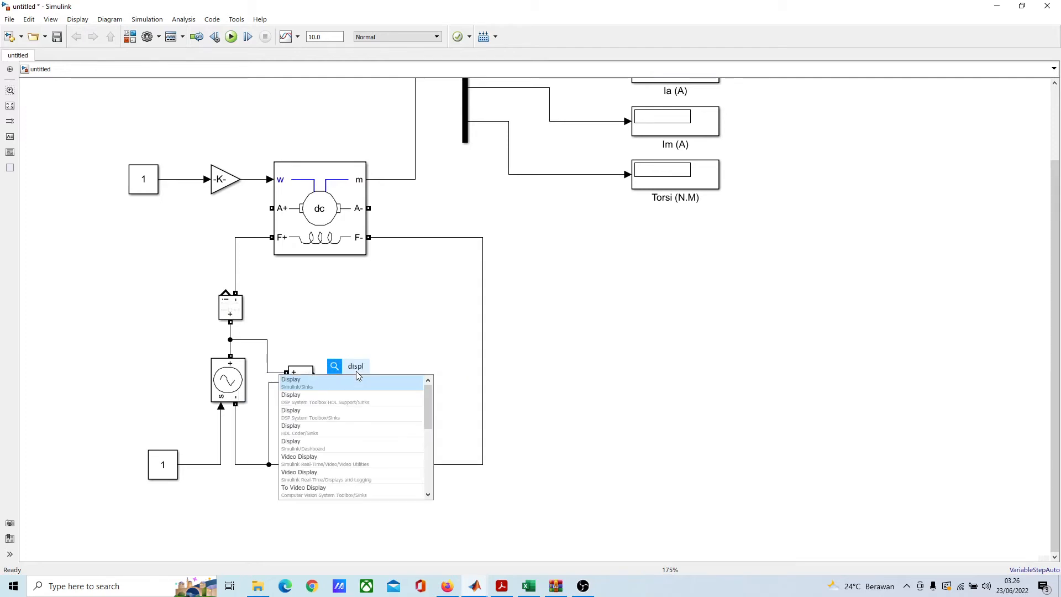
text(ay)
key(Return)
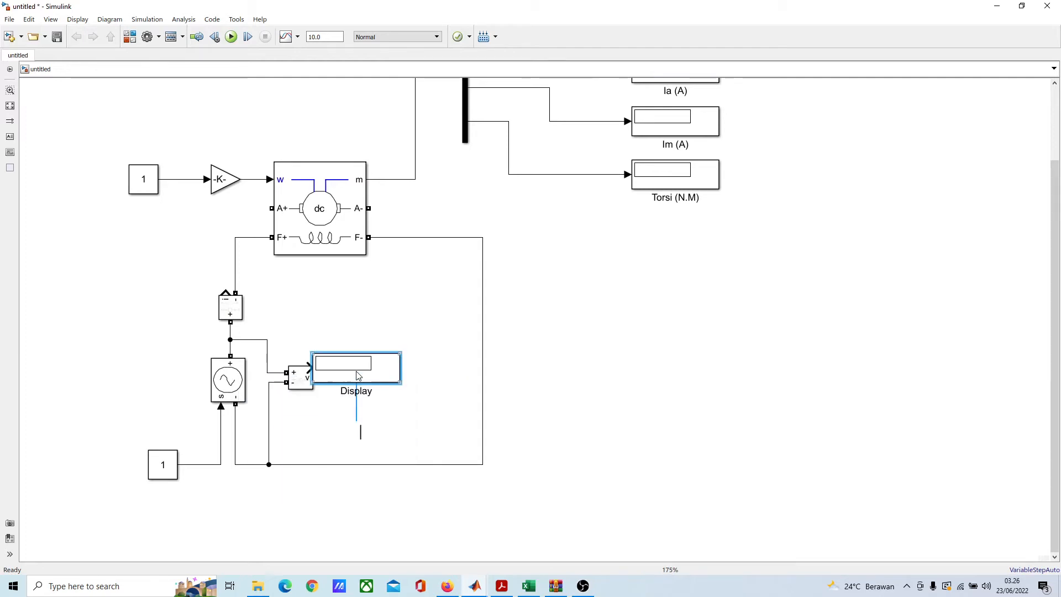
drag(358, 376, 410, 385)
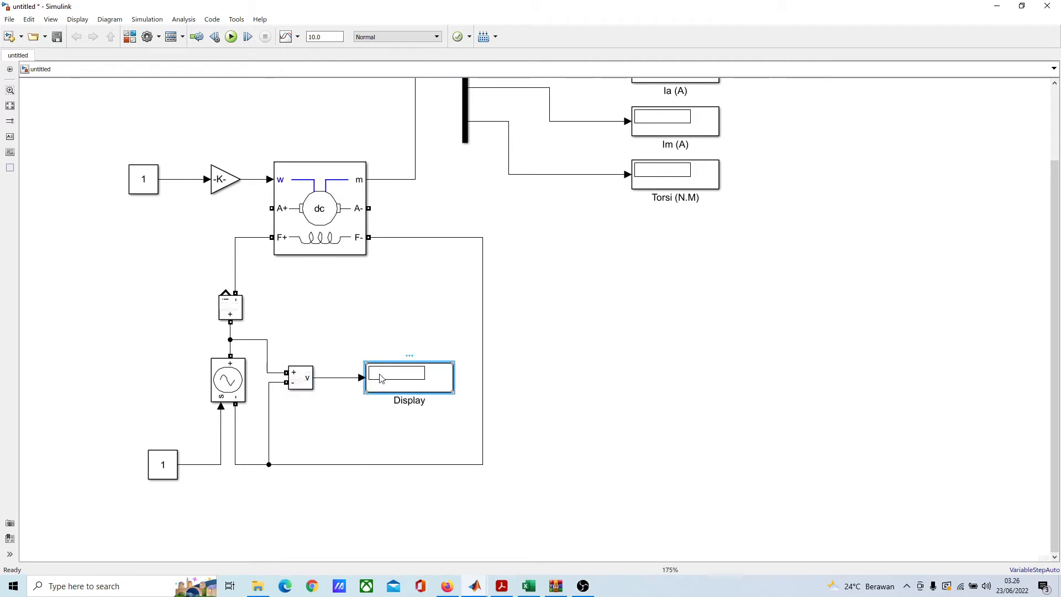
Step: Duplicate the voltage Display, place the copy above it, and wire the Current Measurement's output to the copy
key(ctrl+c)
key(ctrl+v)
drag(408, 391, 391, 300)
click(287, 299)
mouse_move(225, 292)
mouse_down()
mouse_move(268, 263)
mouse_move(363, 310)
mouse_up()
drag(255, 295, 313, 302)
click(270, 304)
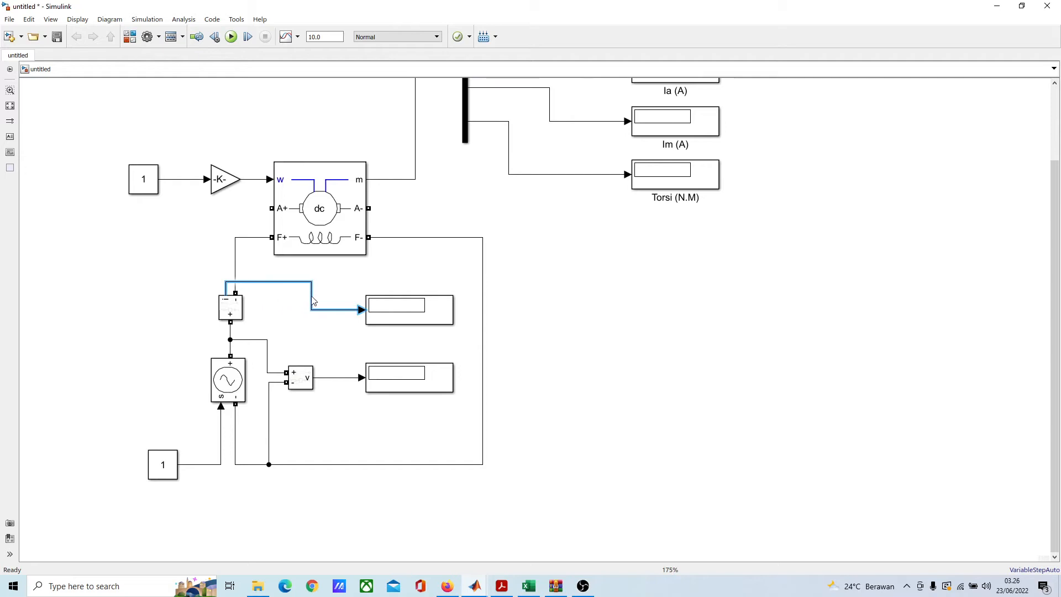
Step: Rename the Display connected to the Current Measurement as Im
click(426, 339)
click(424, 316)
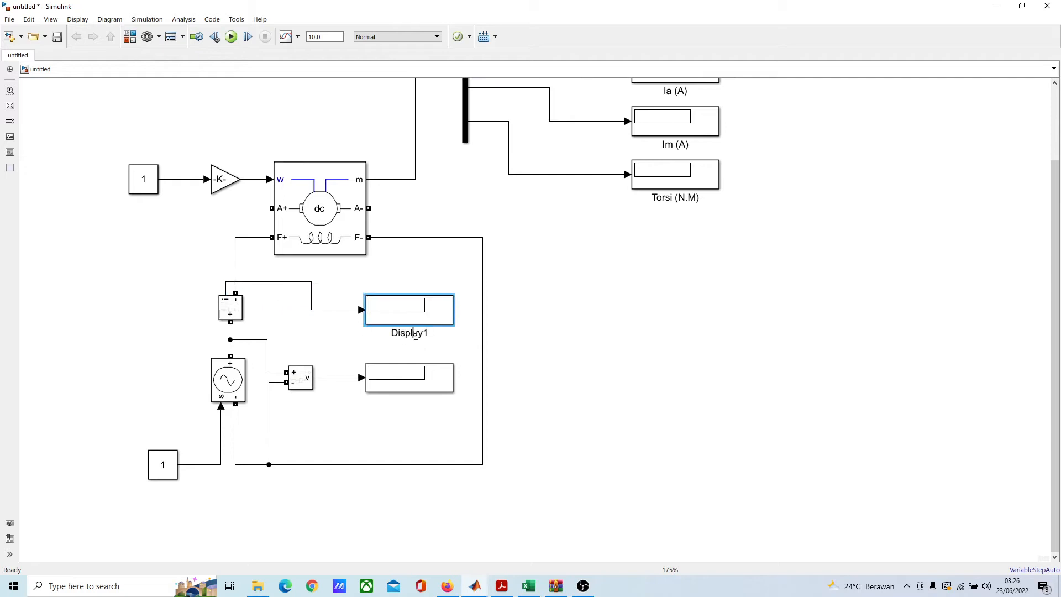
double_click(416, 334)
key(BackSpace)
text(Im)
Step: Rename the Display connected to the Voltage Measurement as Vm
click(405, 381)
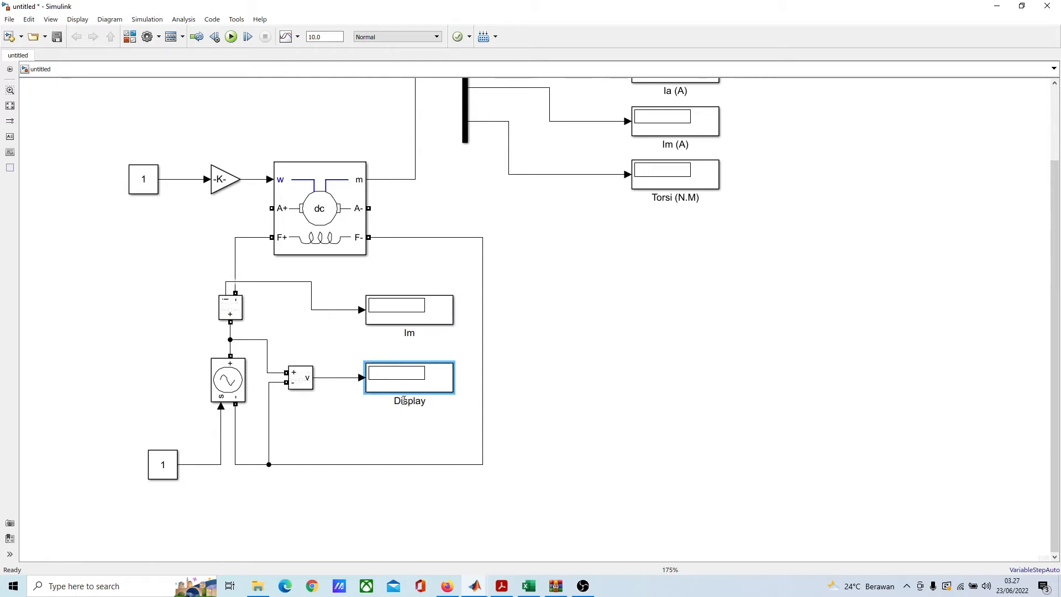
double_click(404, 400)
text(V)
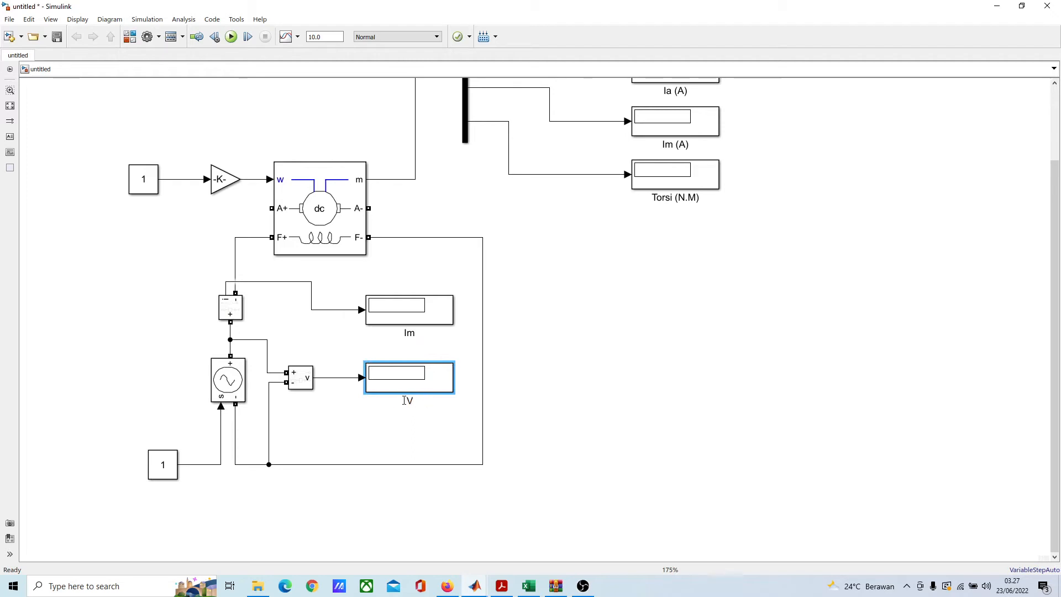
text(m)
click(628, 366)
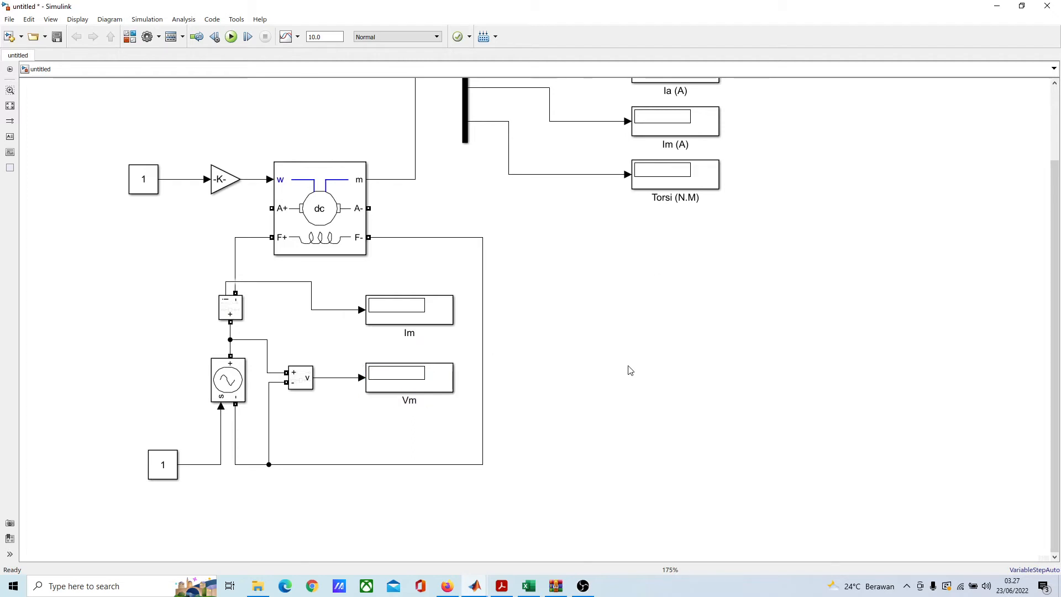
Step: Rename the Constant block that feeds the field voltage source as "Vm input"
drag(269, 426, 434, 325)
click(327, 360)
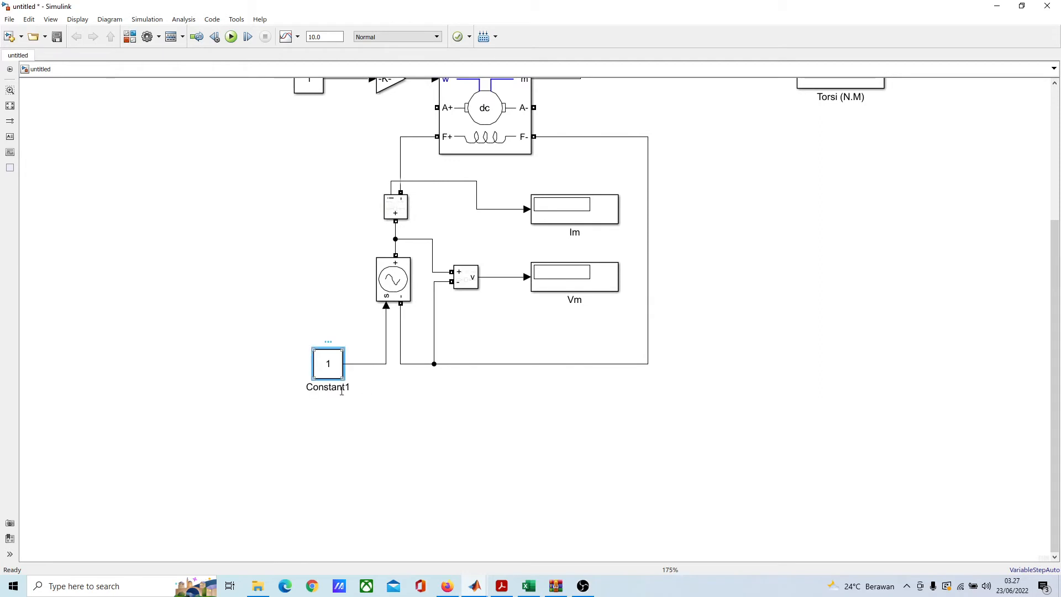
double_click(341, 388)
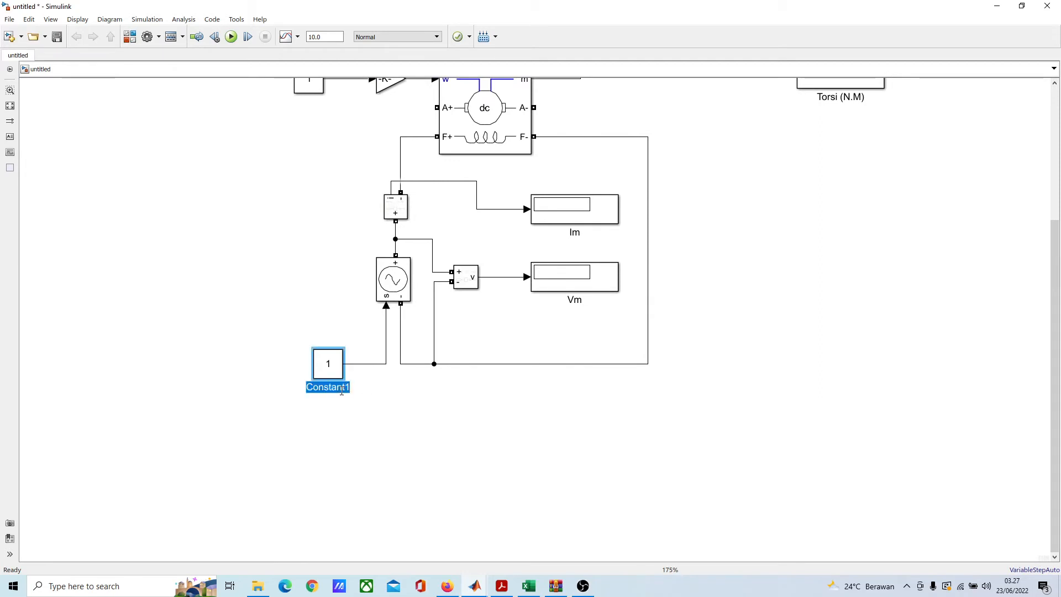
text(V)
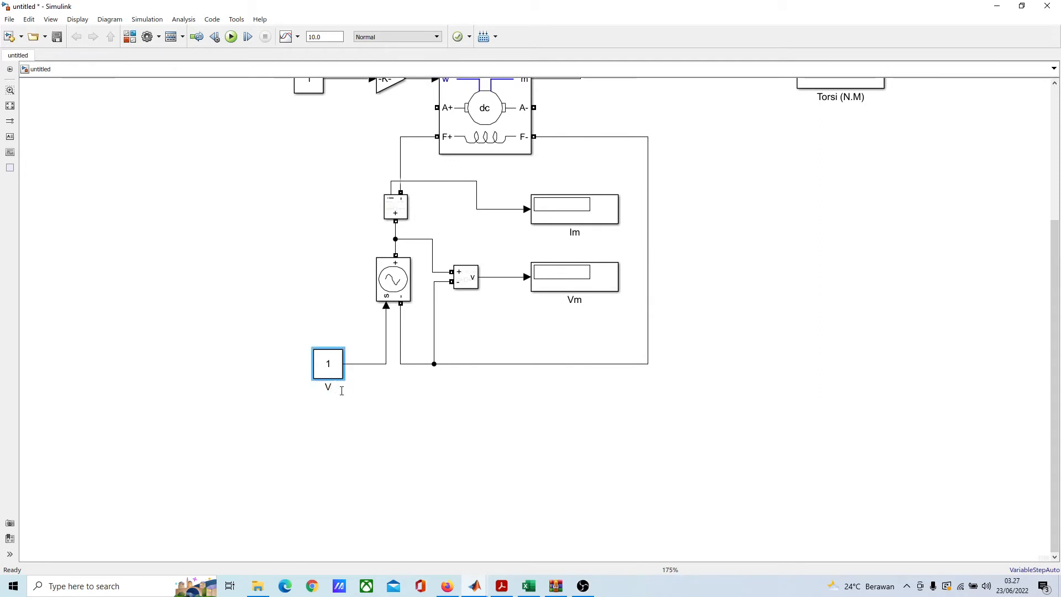
text(m input)
click(380, 434)
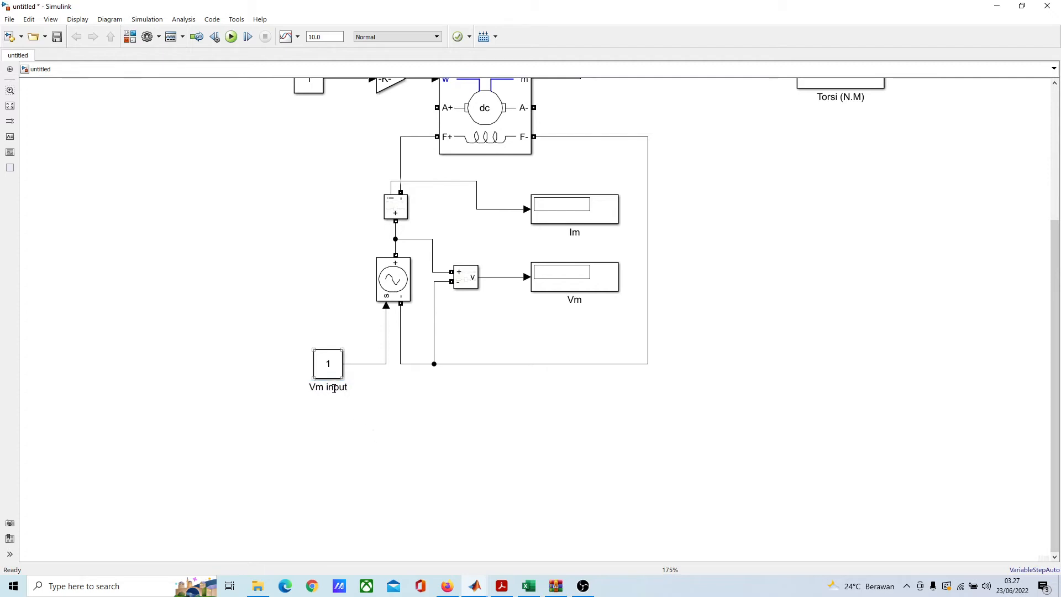
scroll(397, 431, down, 3)
scroll(424, 424, up, 3)
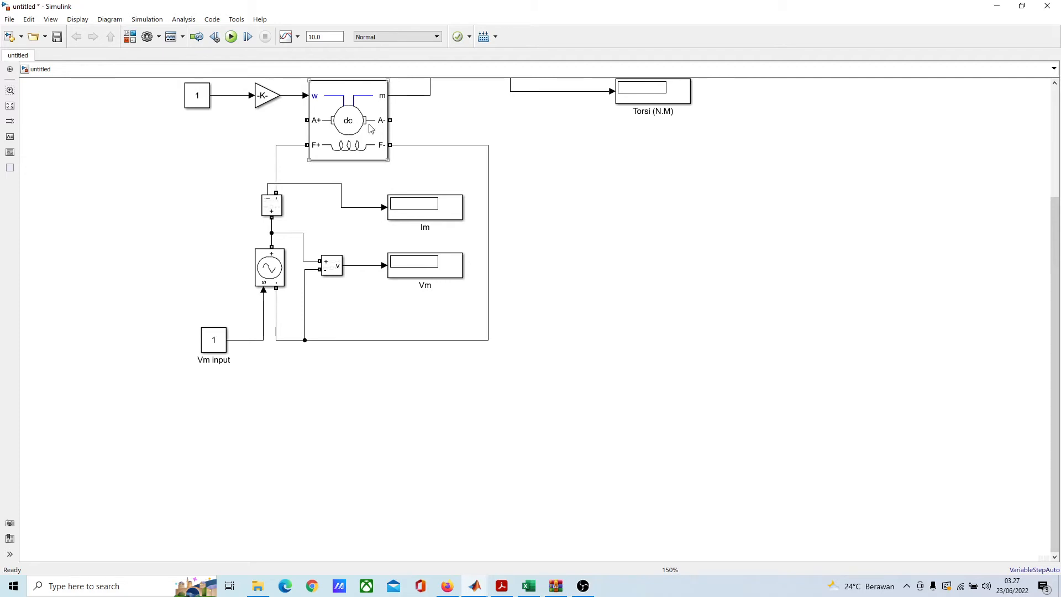
scroll(343, 174, down, 1)
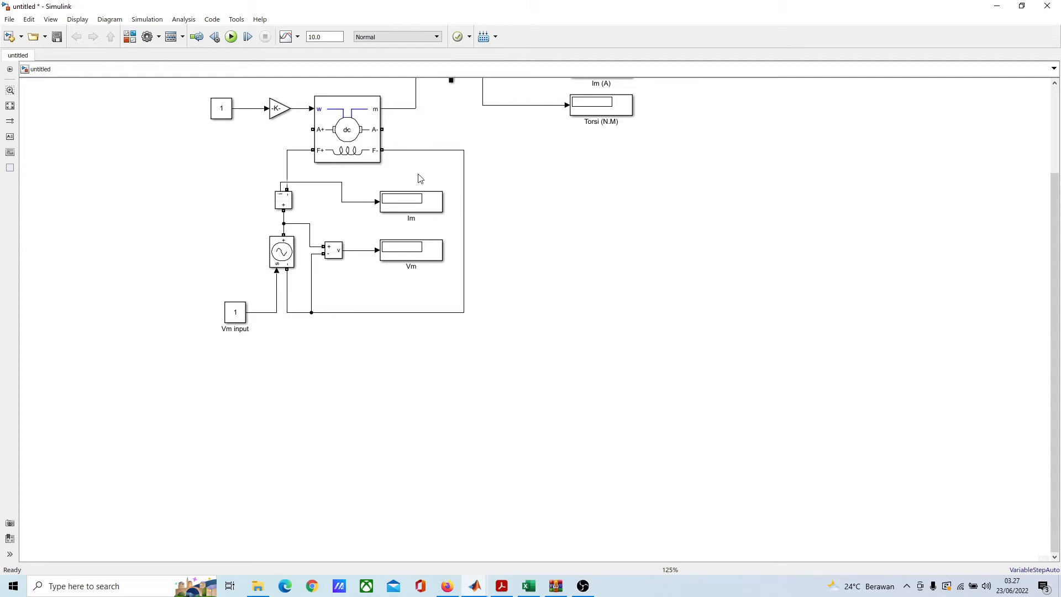
drag(418, 172, 444, 240)
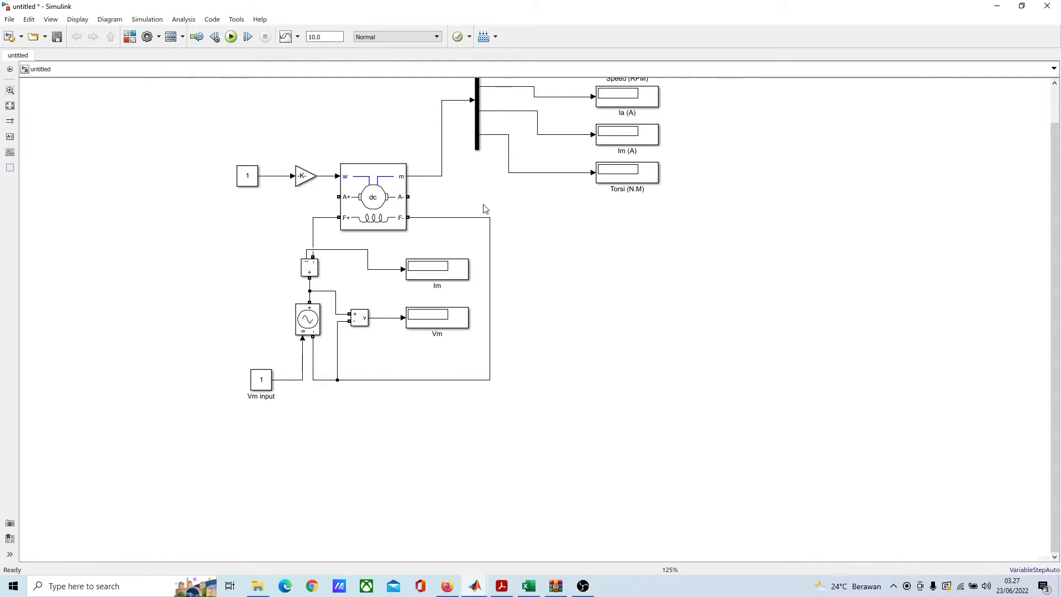
click(362, 228)
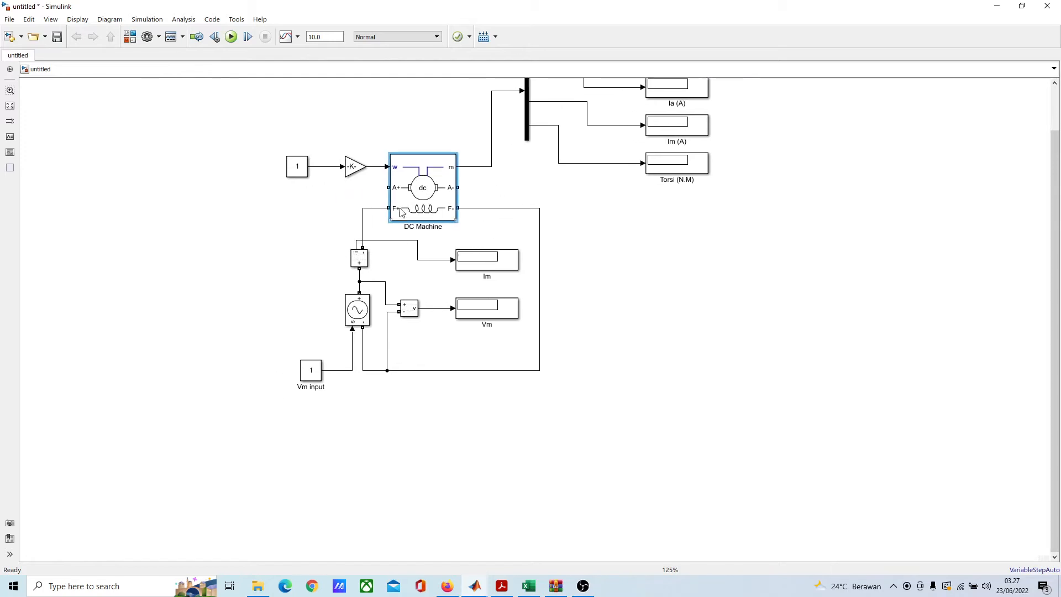
Step: Add a Series RLC Branch block and place it in the empty area below the field circuit
double_click(349, 477)
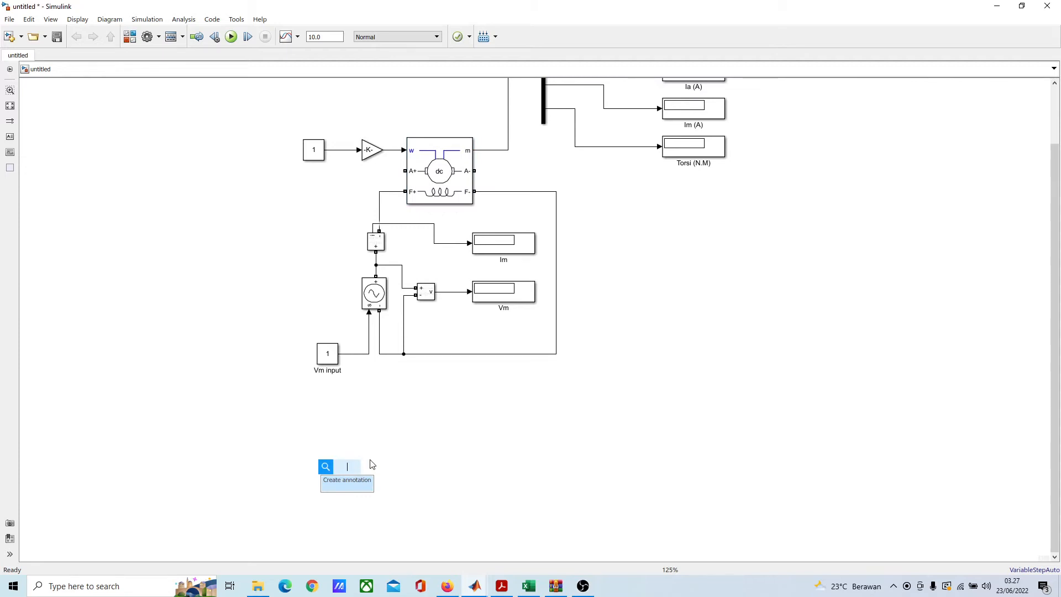
text(r)
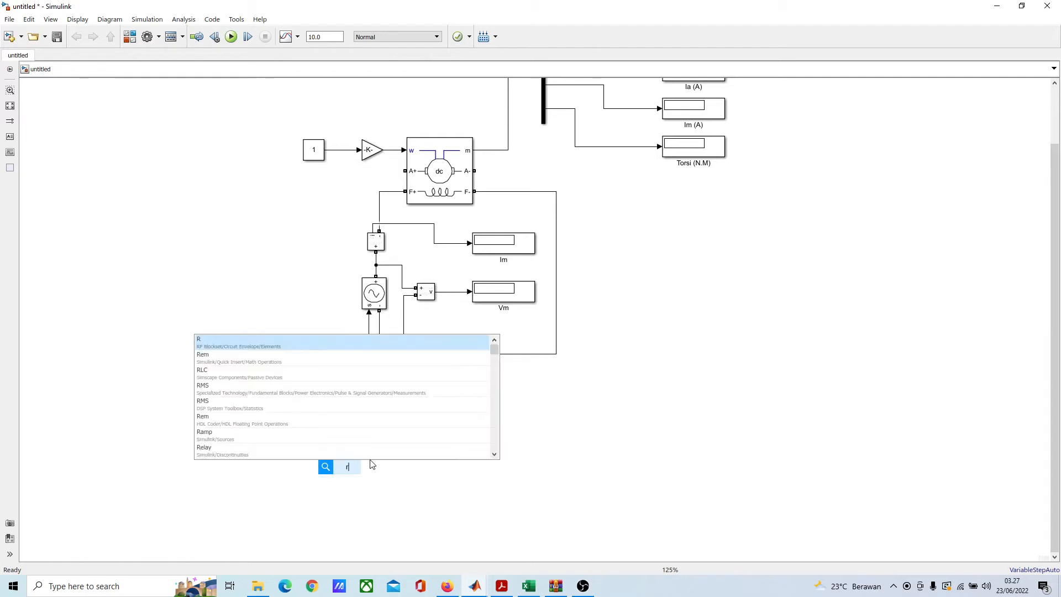
text(cl bran)
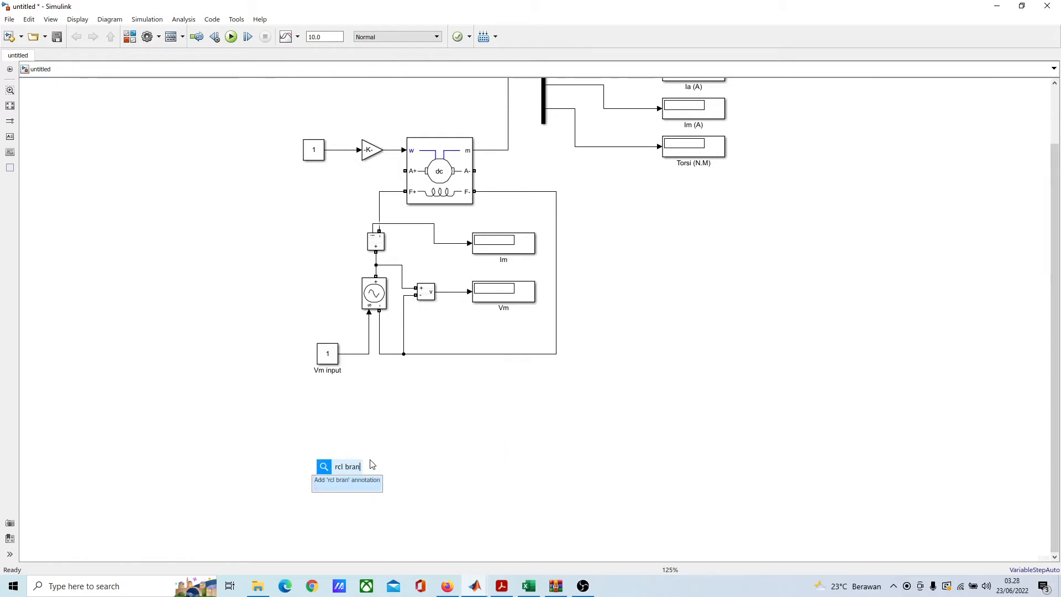
text(c)
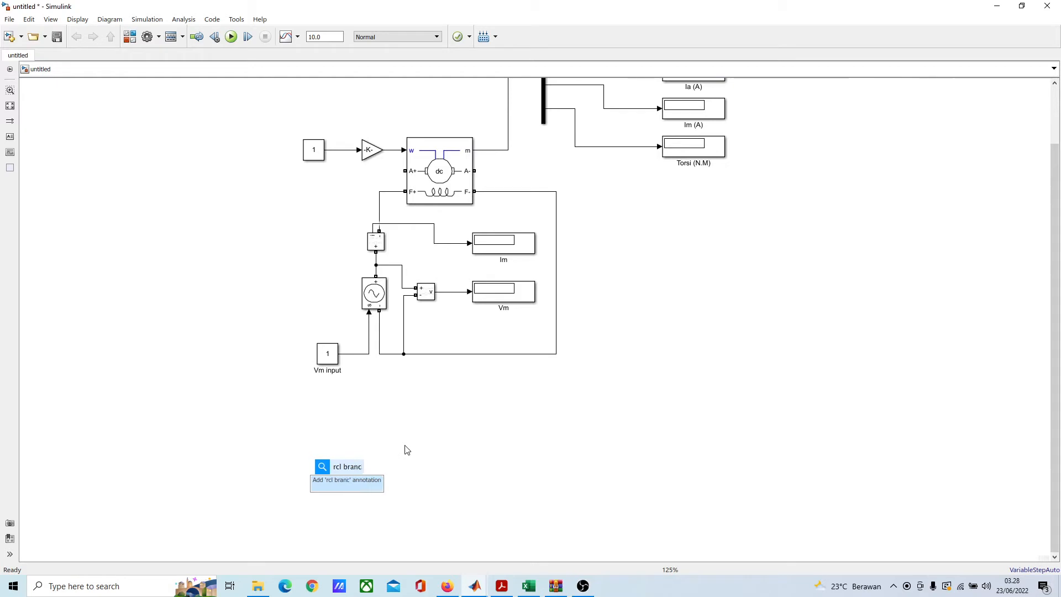
key(BackSpace)
key(BackSpace)
key(BackSpace)
key(BackSpace)
key(BackSpace)
key(BackSpace)
key(BackSpace)
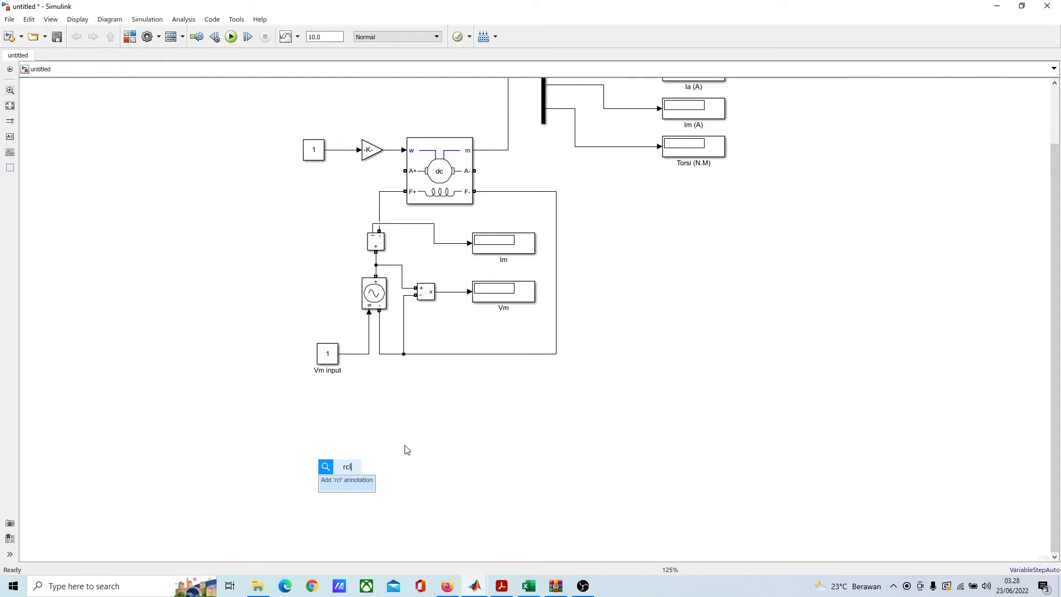
text(lc )
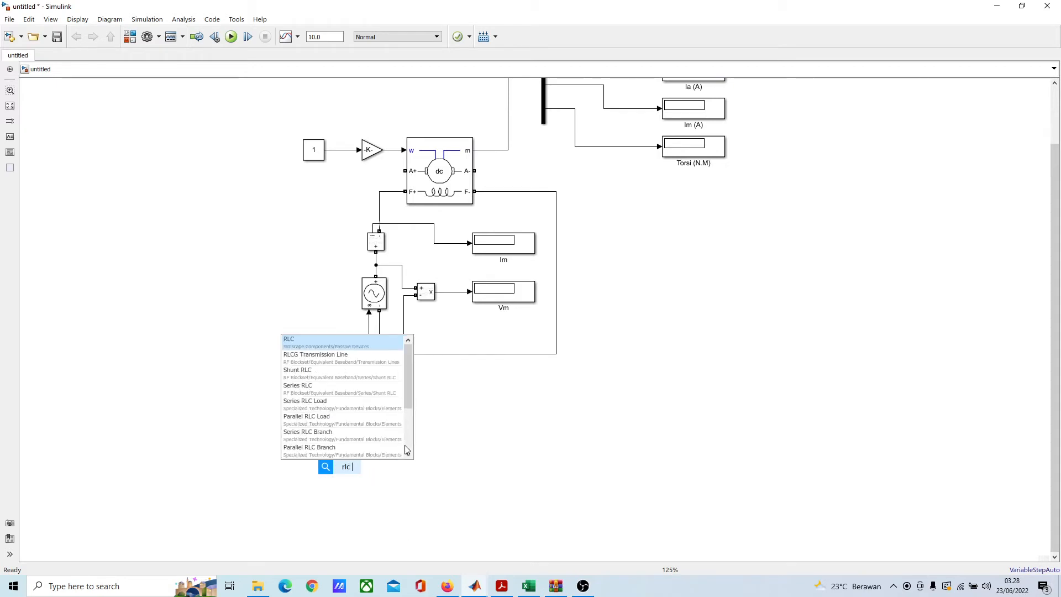
text(bra)
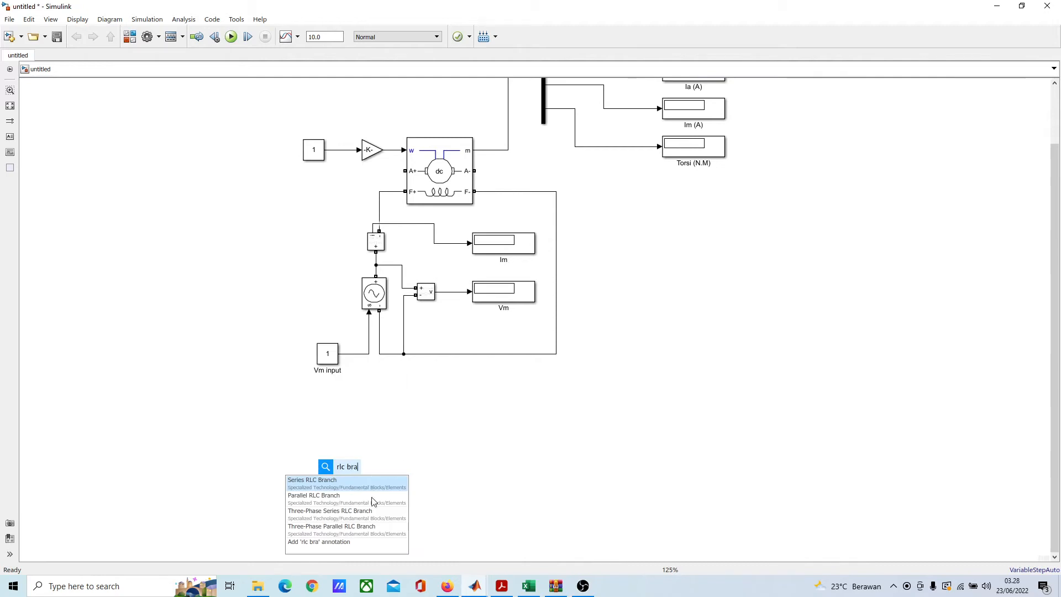
click(349, 482)
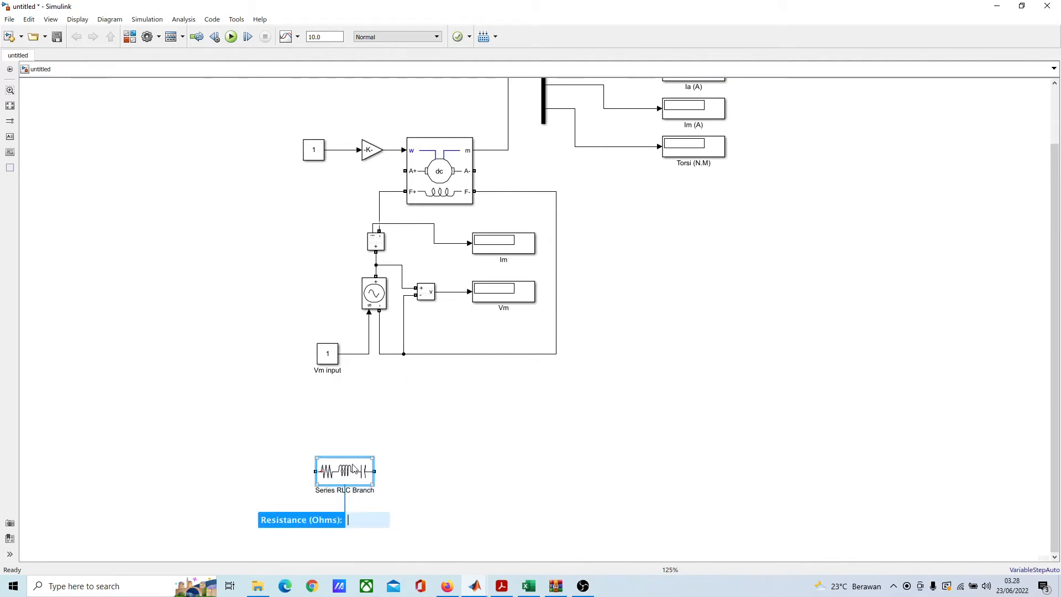
drag(354, 469, 462, 470)
click(503, 433)
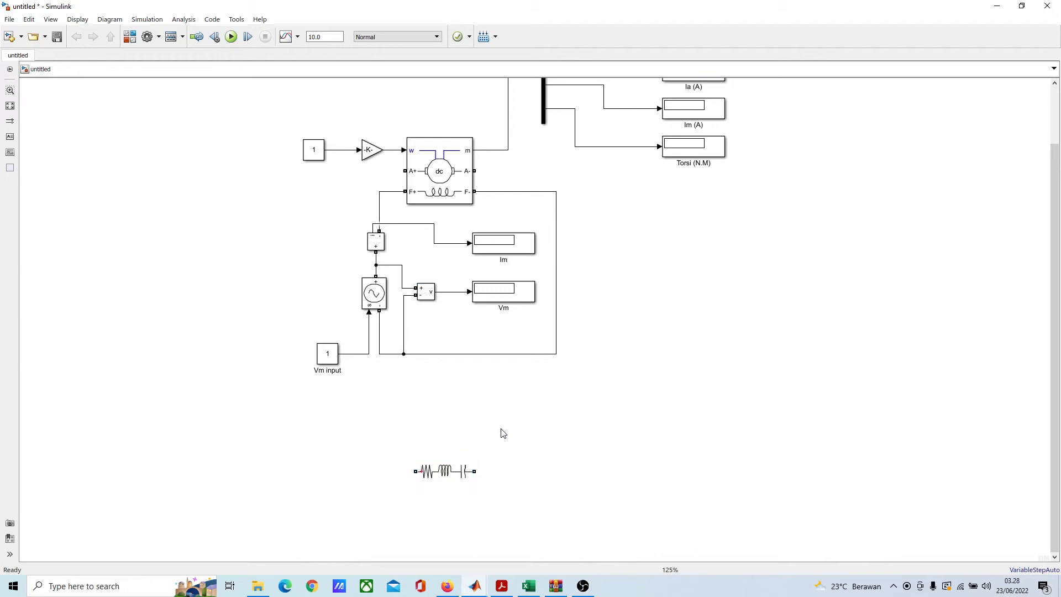
Step: Wire the machine's A+ and A- terminals to opposite ends of the Series RLC Branch, routing both lines around the outside of the field circuit
mouse_move(402, 171)
mouse_down()
mouse_move(254, 301)
mouse_move(367, 453)
mouse_move(412, 471)
mouse_up()
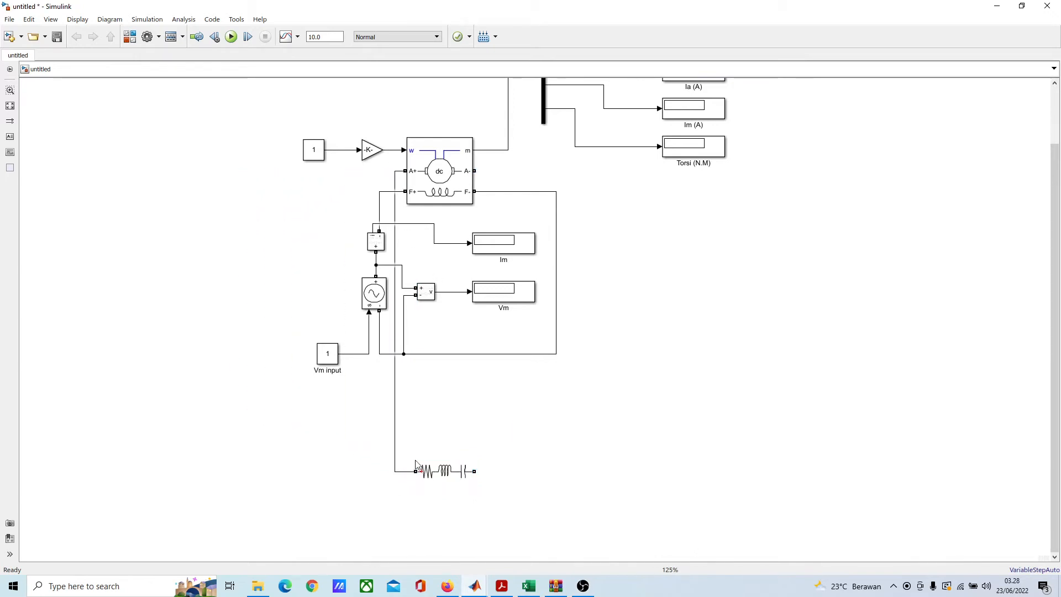
drag(396, 245, 297, 245)
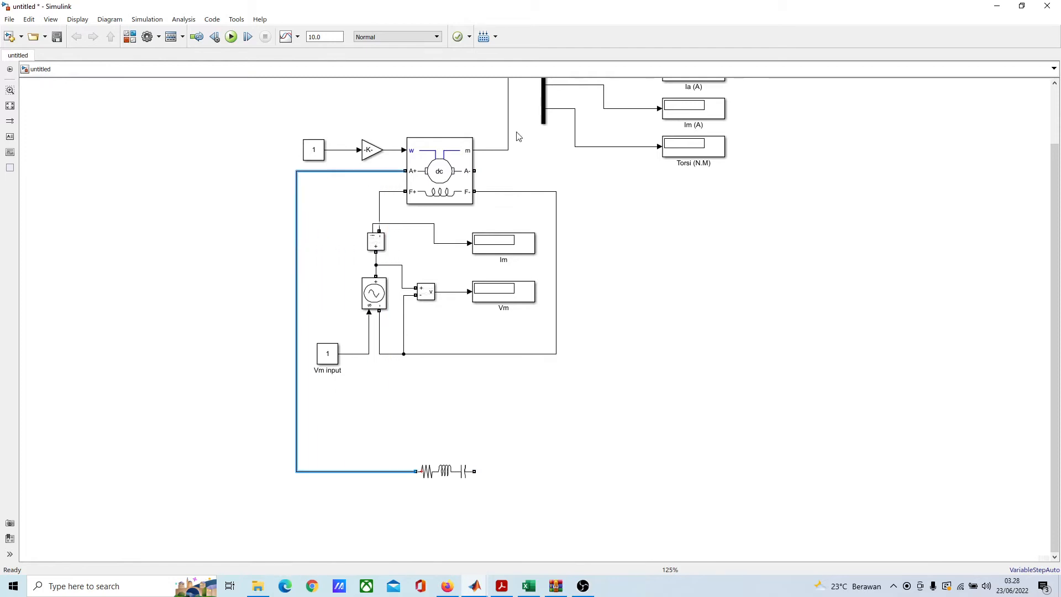
mouse_move(481, 171)
mouse_down()
mouse_move(558, 182)
mouse_move(540, 448)
mouse_move(475, 471)
mouse_up()
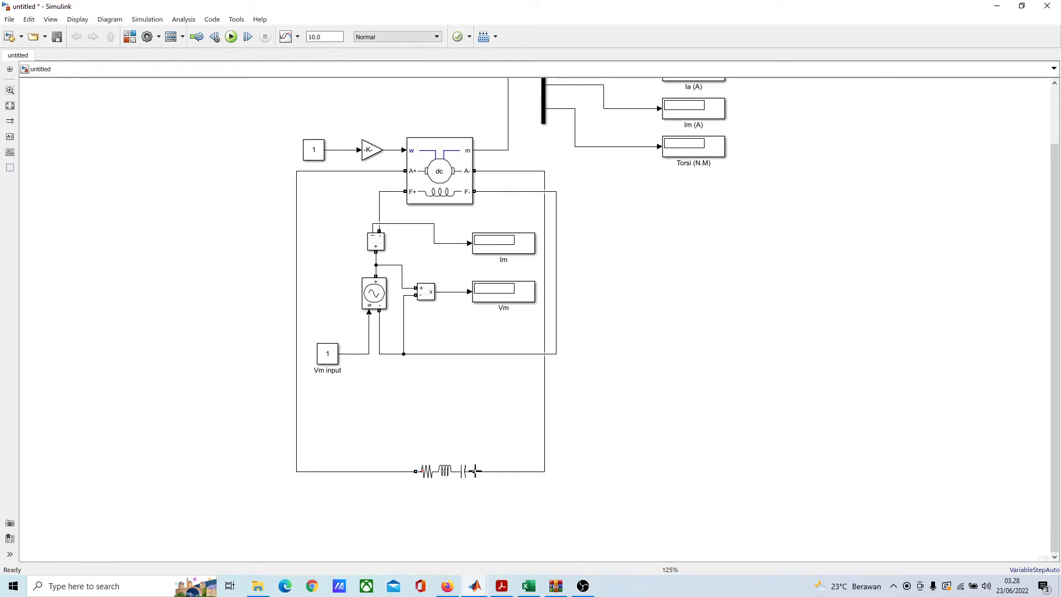
drag(546, 270, 587, 268)
click(705, 350)
Step: Move the Series RLC Branch farther down and toward the A+ side of the armature loop
drag(440, 473, 370, 501)
click(474, 445)
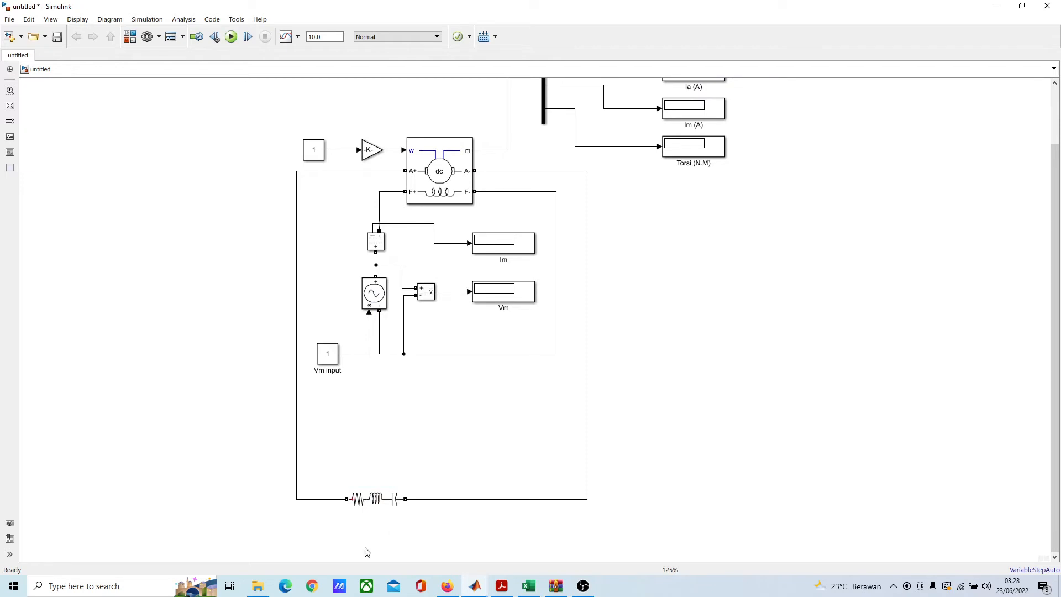
click(375, 501)
click(442, 464)
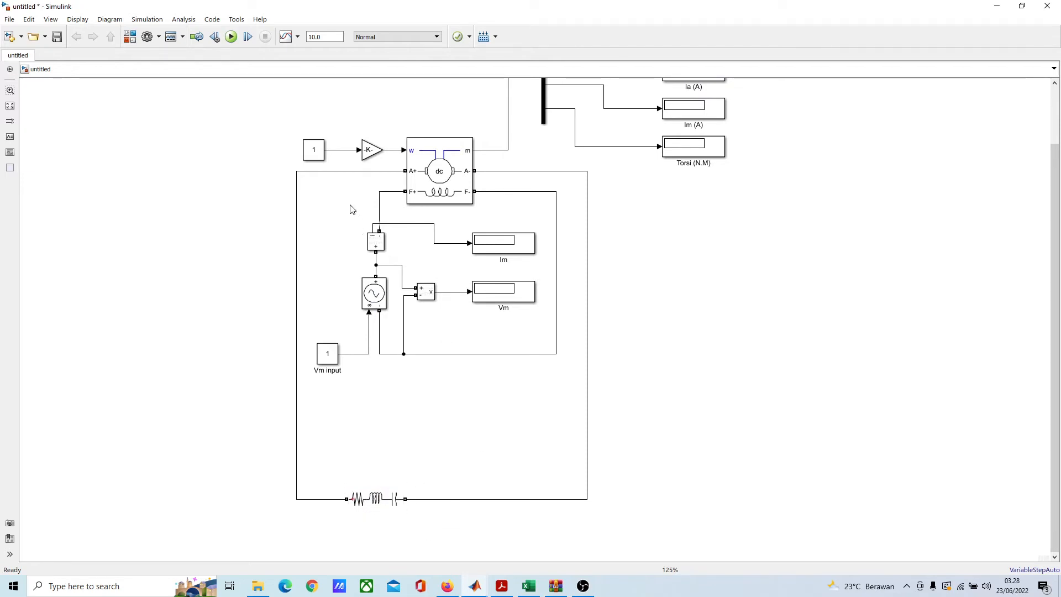
Step: Duplicate the field circuit's voltage source, current and voltage measurements and both Displays, and place the copy below the original inside the armature loop
drag(352, 209, 565, 387)
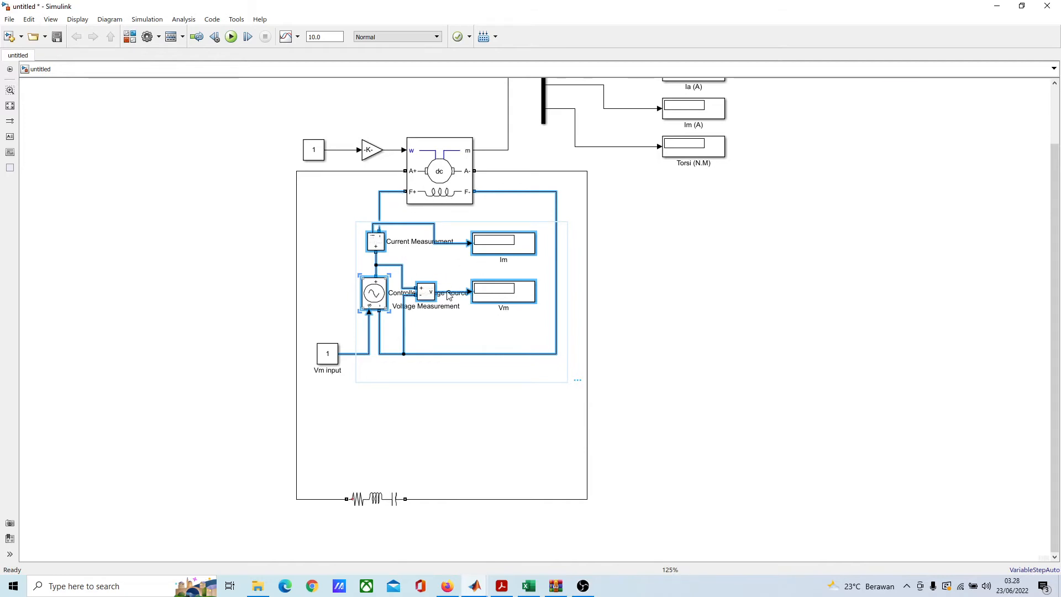
key(ctrl+v)
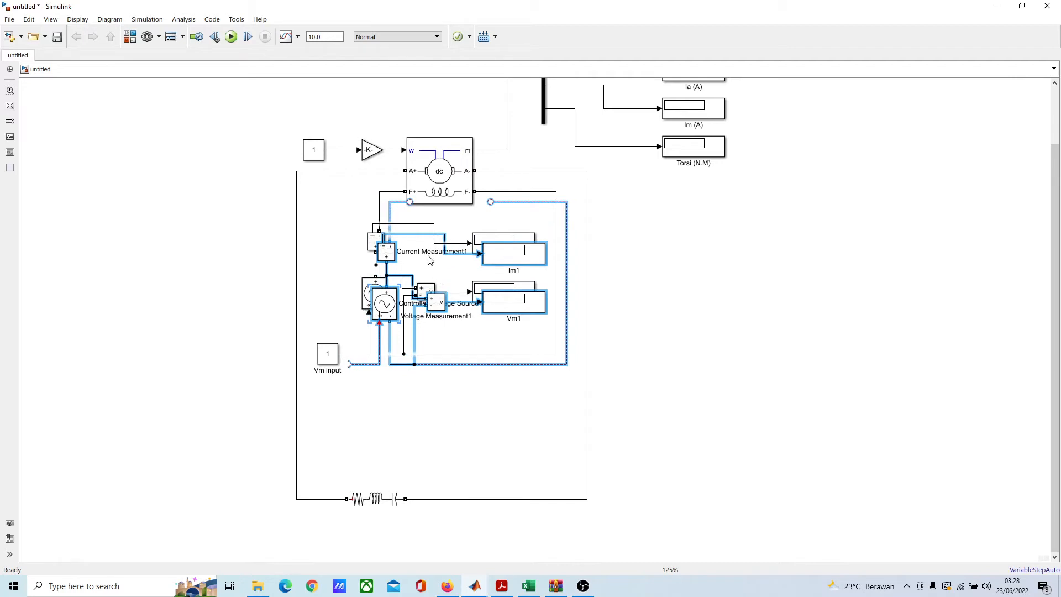
drag(390, 255, 383, 417)
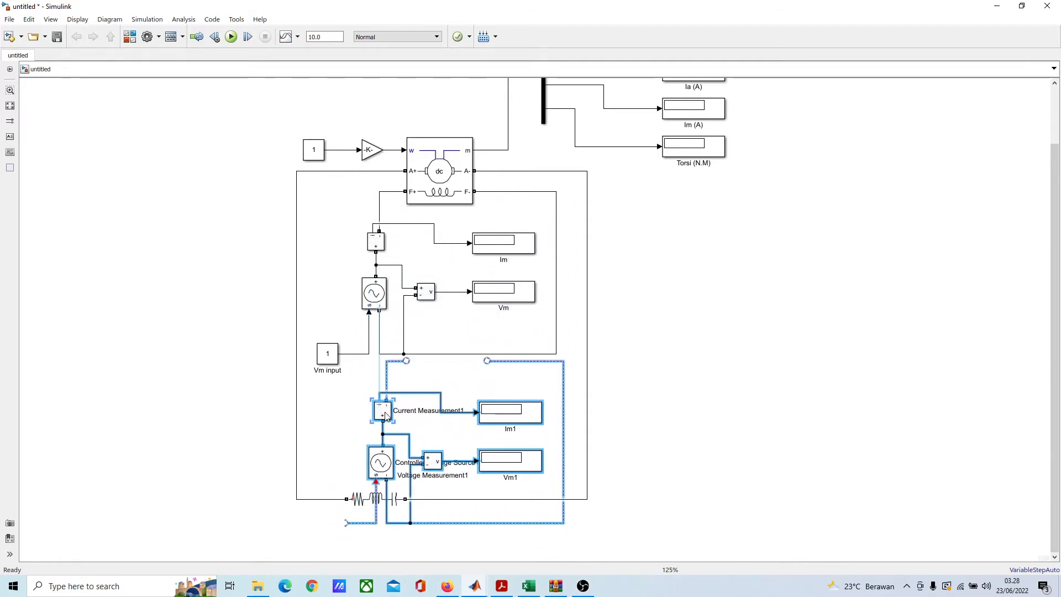
click(766, 439)
Step: Delete the copied Controlled Voltage Source along with its unconnected control input line and the dangling return line around the copied Displays
scroll(527, 448, down, 3)
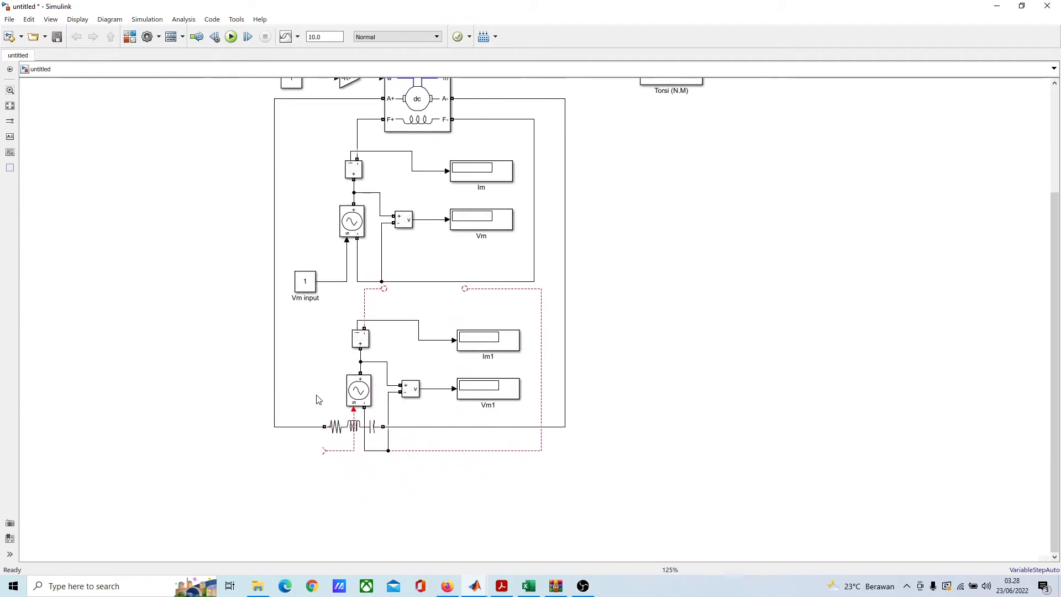
click(365, 394)
key(Delete)
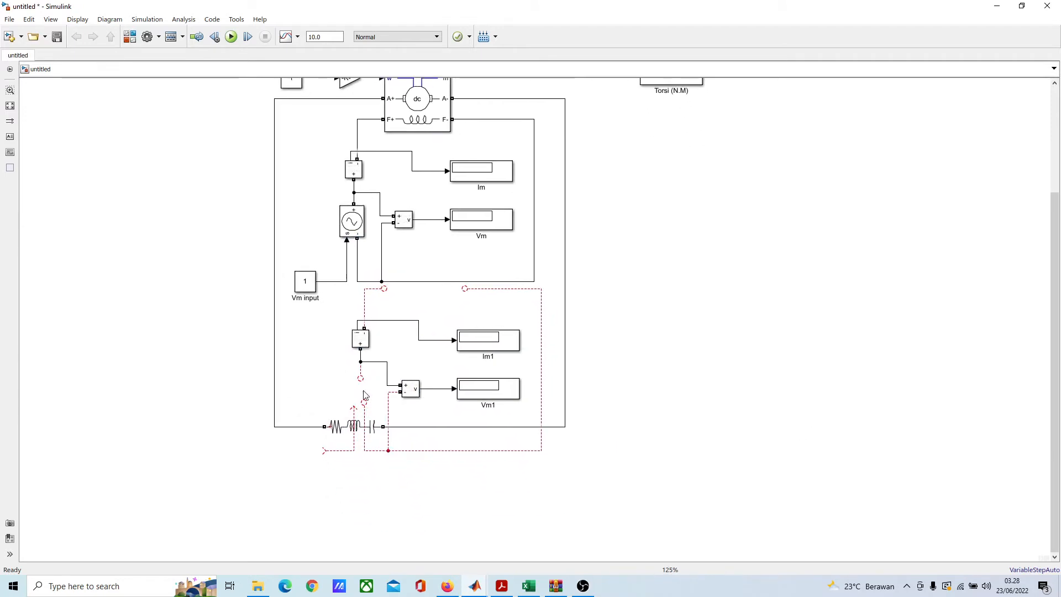
click(336, 451)
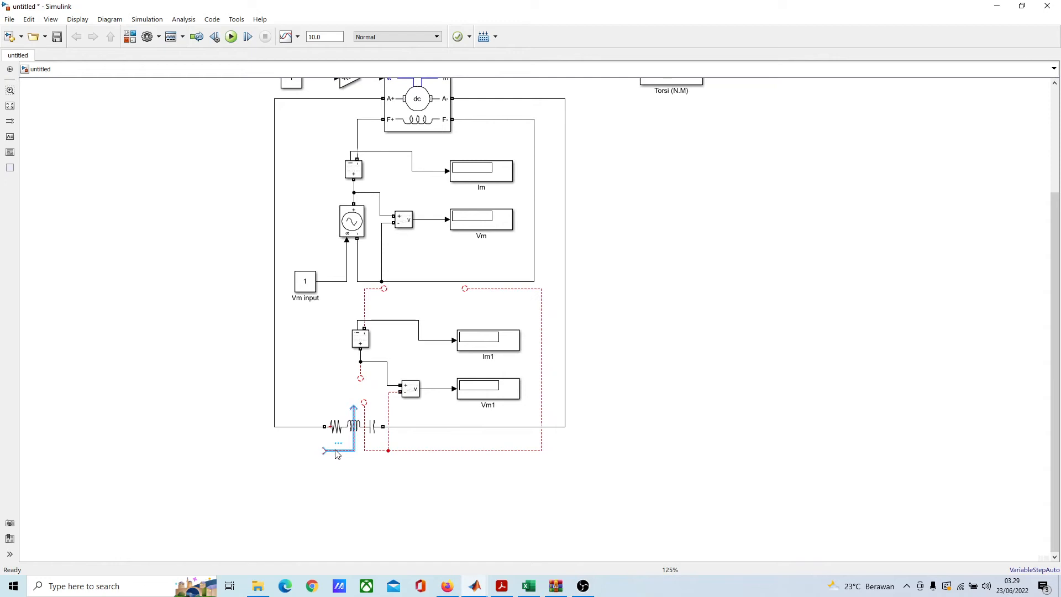
key(Delete)
click(369, 451)
key(Delete)
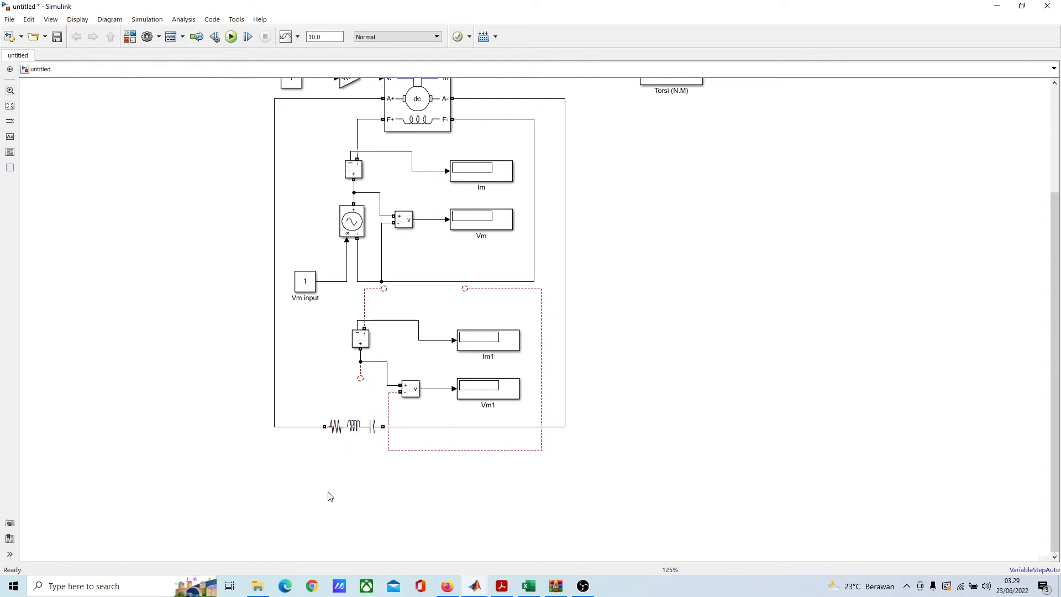
click(542, 300)
key(Delete)
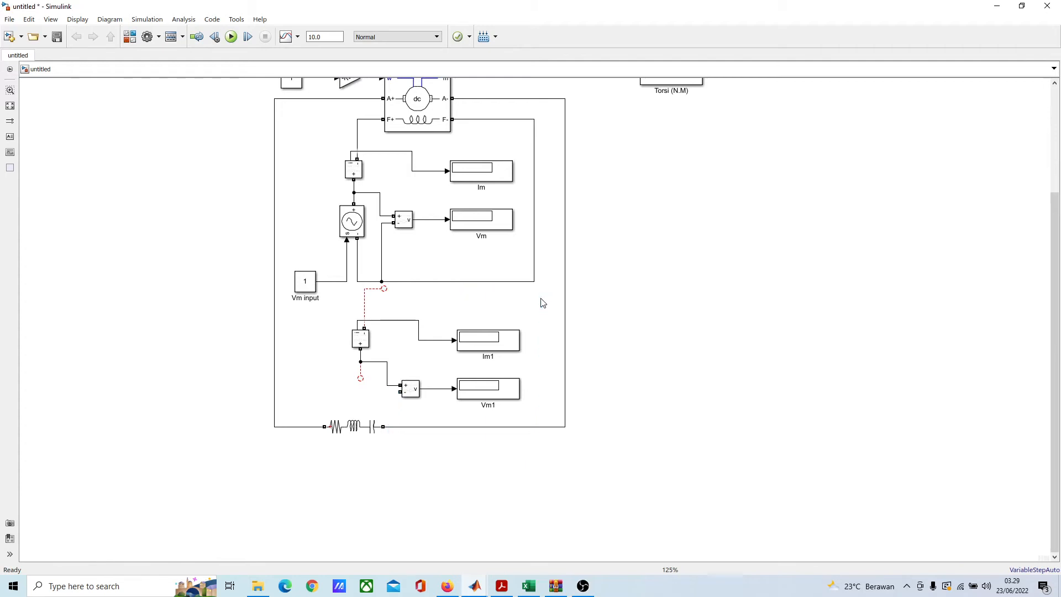
scroll(339, 399, up, 3)
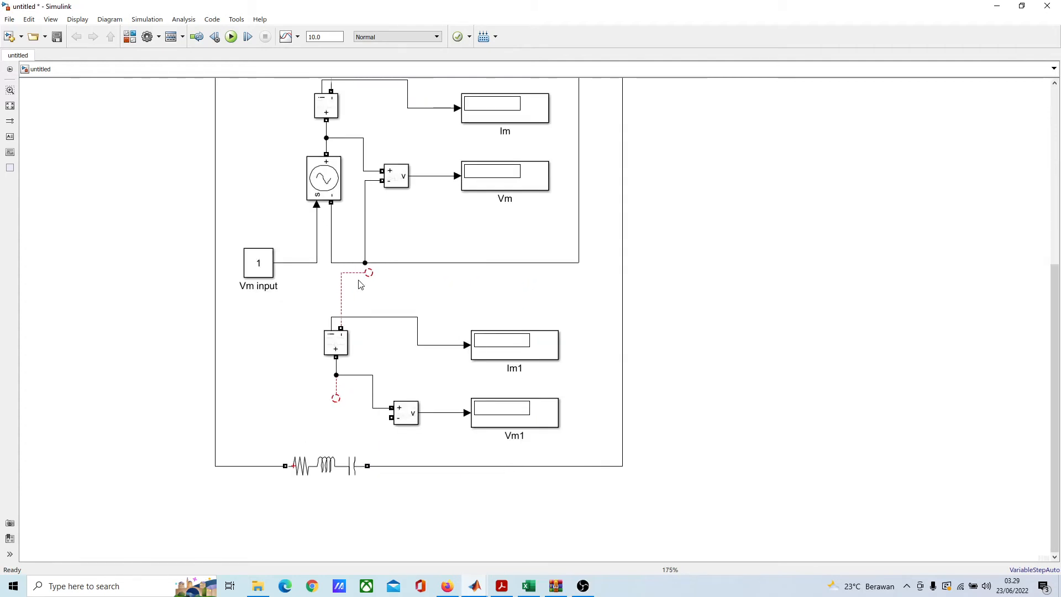
Step: Delete the dangling line from the minus terminal of the copied Current Measurement beside Im1
click(342, 284)
scroll(403, 299, down, 2)
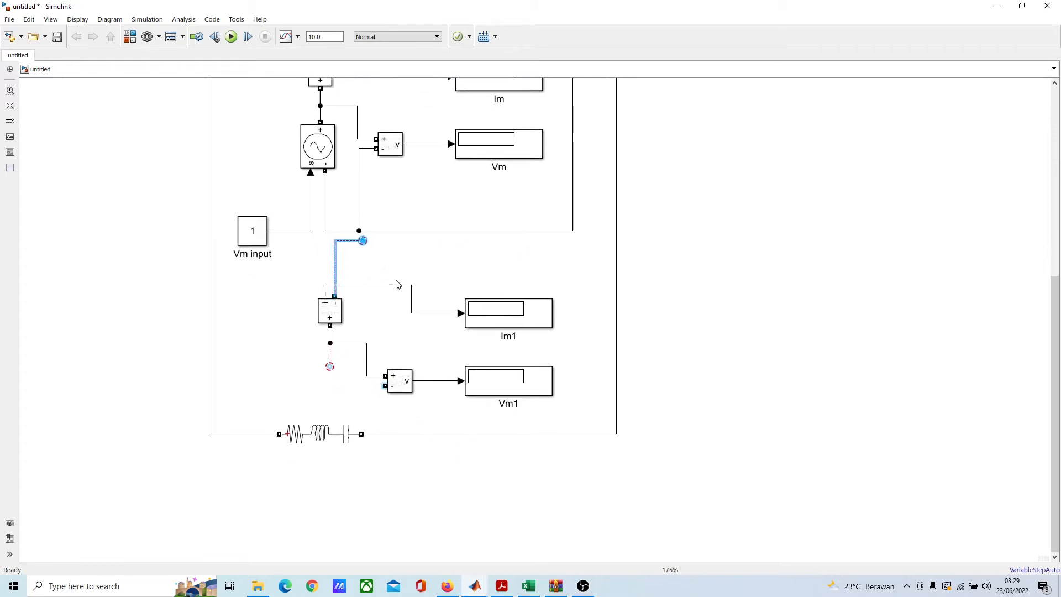
key(Delete)
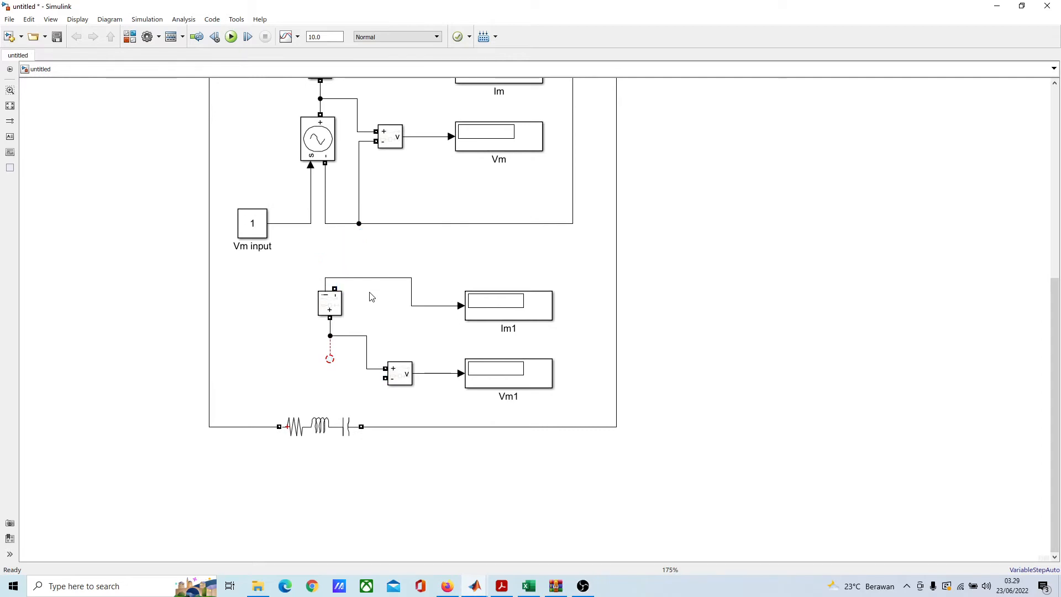
Step: Move the copied Current Measurement onto the armature loop's A+ side and delete the existing line between A+ and the Series RLC Branch
drag(334, 304, 236, 324)
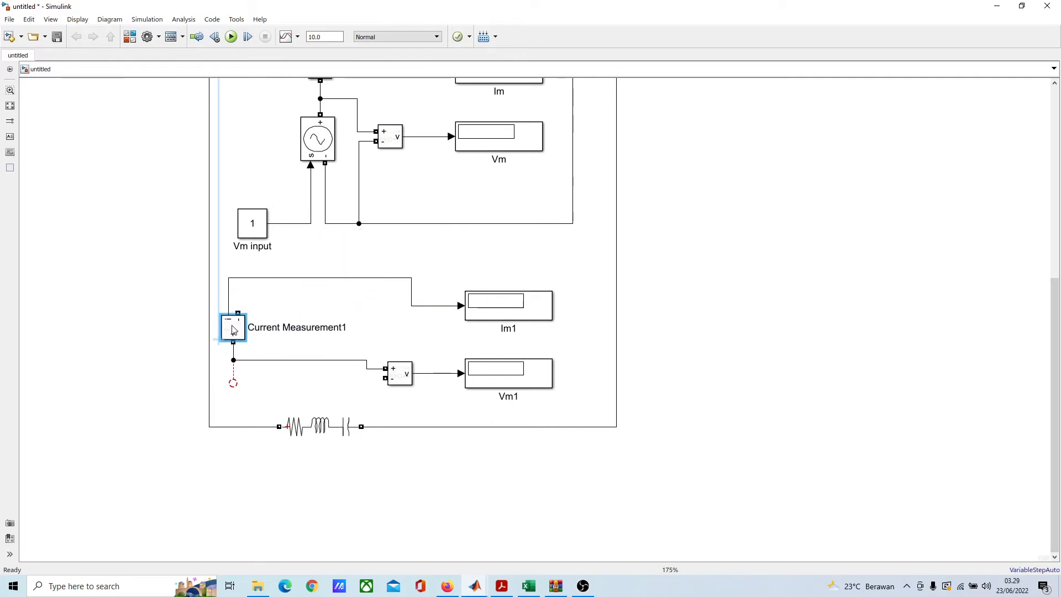
click(265, 282)
drag(230, 324, 202, 325)
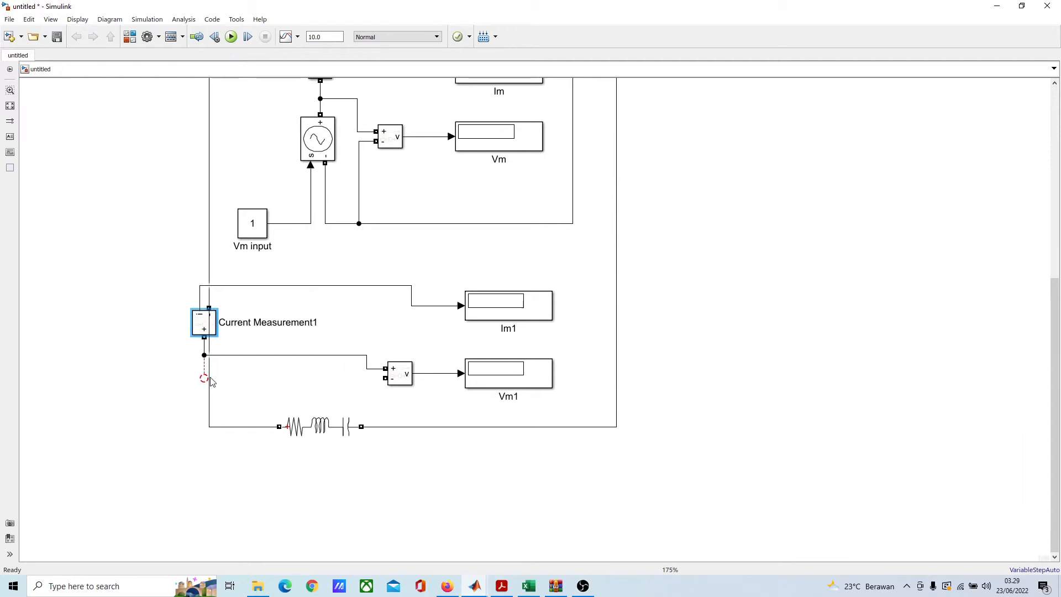
click(210, 399)
key(Delete)
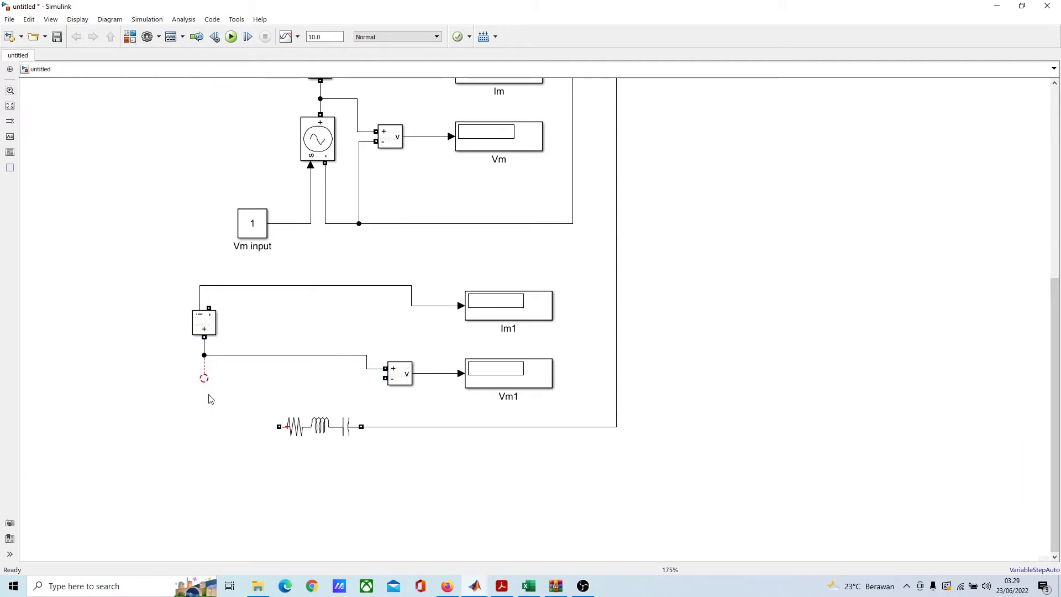
Step: Connect the copied Current Measurement's plus terminal to the Series RLC Branch and straighten its line to the copied Voltage Measurement's plus input
scroll(218, 386, down, 2)
scroll(218, 386, up, 2)
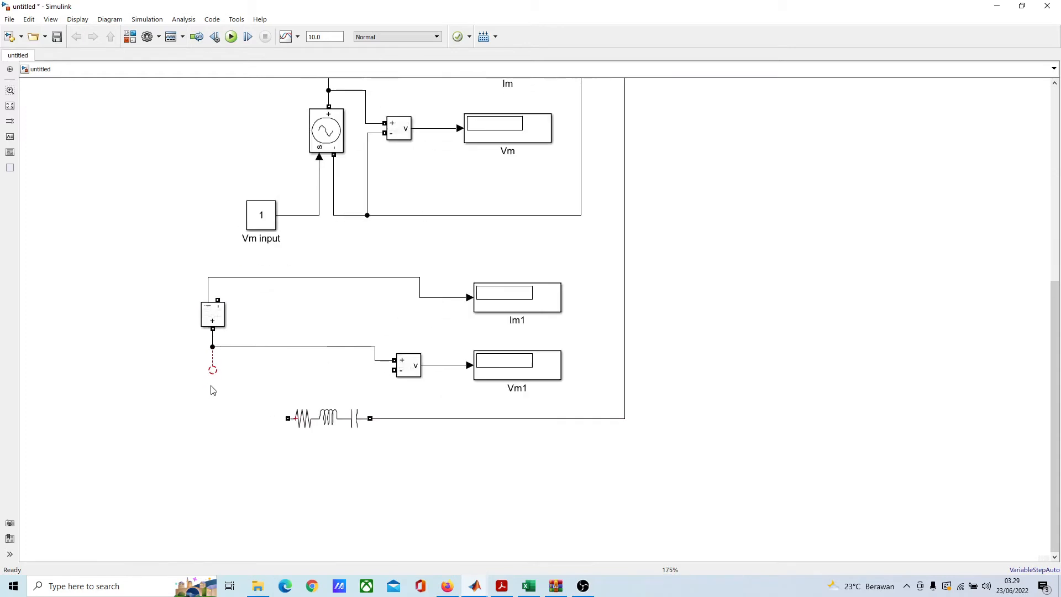
drag(213, 369, 288, 418)
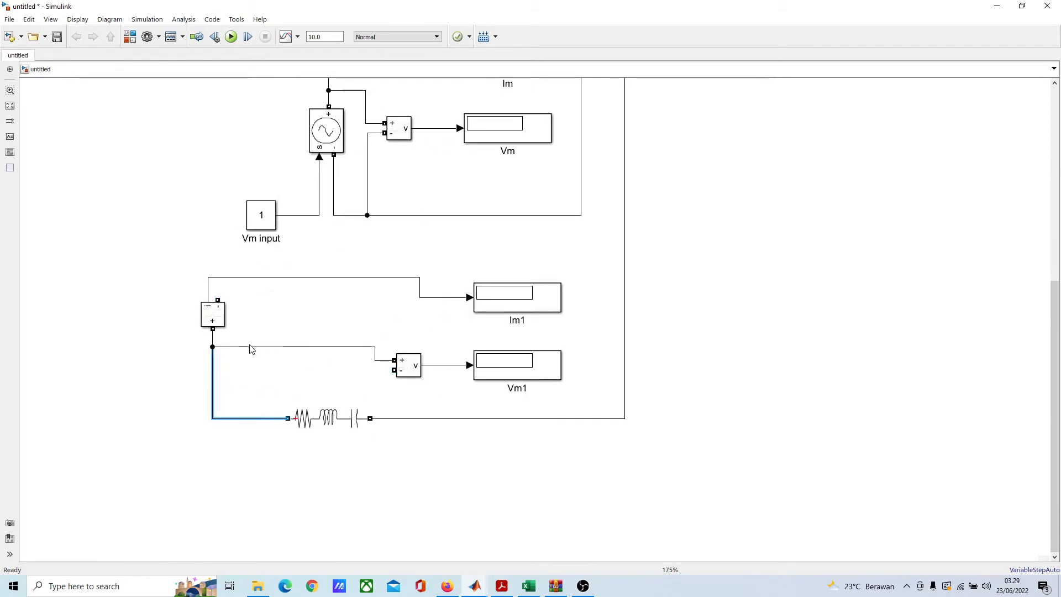
drag(251, 351, 254, 365)
click(301, 318)
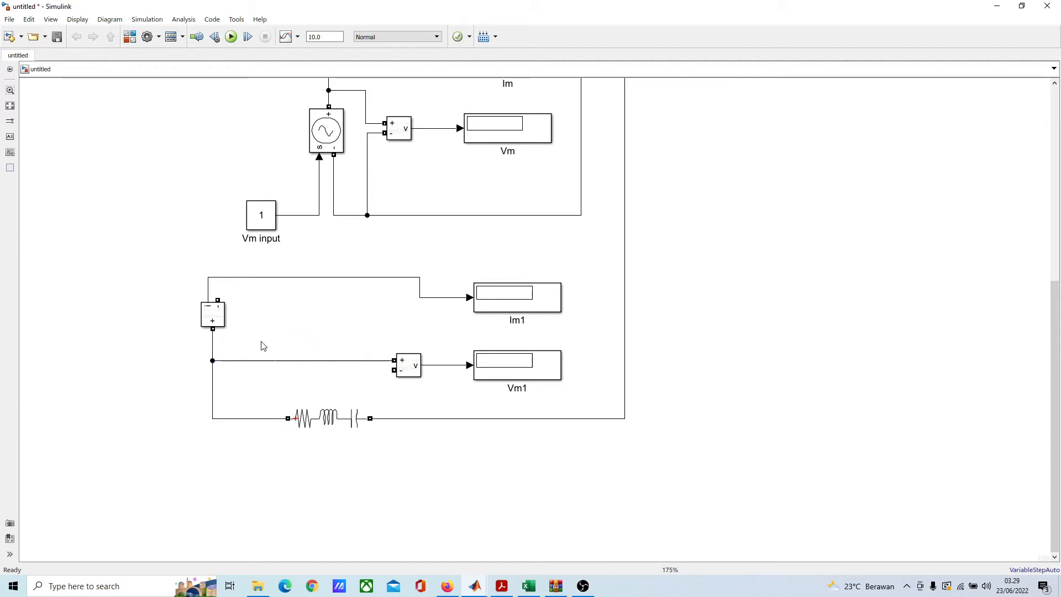
Step: Wire the copied Voltage Measurement's minus input to the line between the Series RLC Branch and A-
scroll(267, 339, up, 1)
scroll(473, 376, down, 2)
mouse_move(385, 334)
mouse_down()
mouse_move(406, 350)
mouse_move(422, 427)
mouse_up()
Step: Wire the DC machine's A+ terminal to the minus terminal of the armature Current Measurement
scroll(476, 447, up, 3)
scroll(418, 425, down, 3)
scroll(402, 416, up, 5)
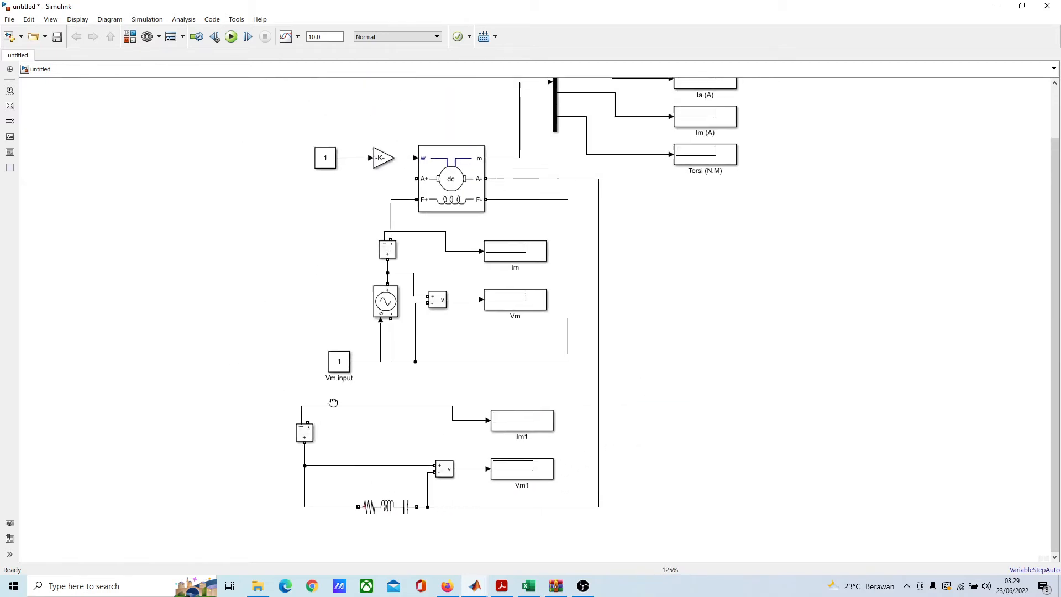
click(425, 241)
drag(416, 227, 307, 474)
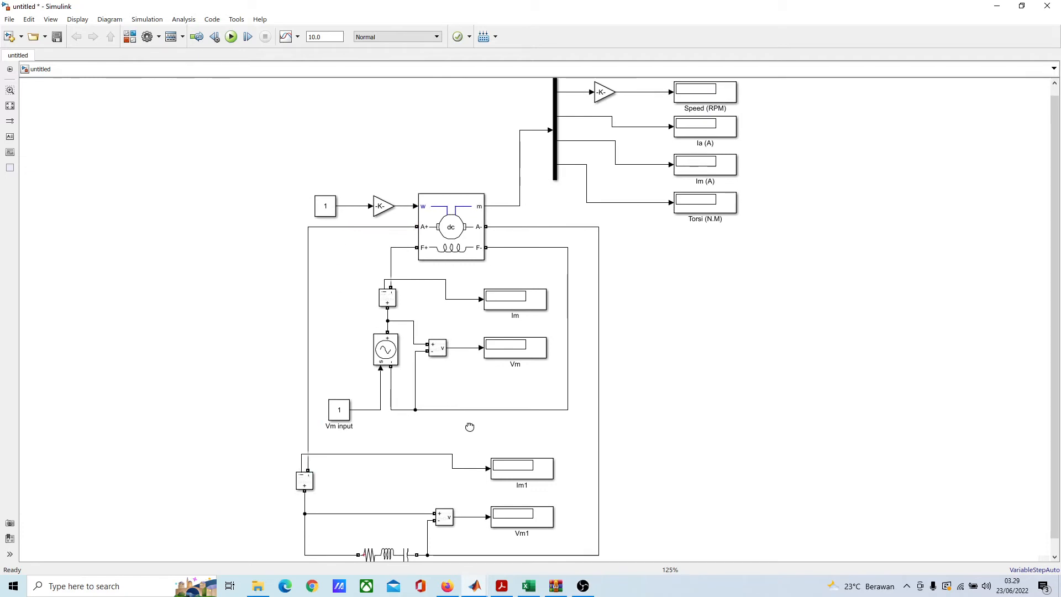
Step: Set the Series RLC Branch to branch type R with a resistance of 100 ohms
scroll(443, 284, down, 6)
scroll(443, 344, up, 3)
double_click(360, 340)
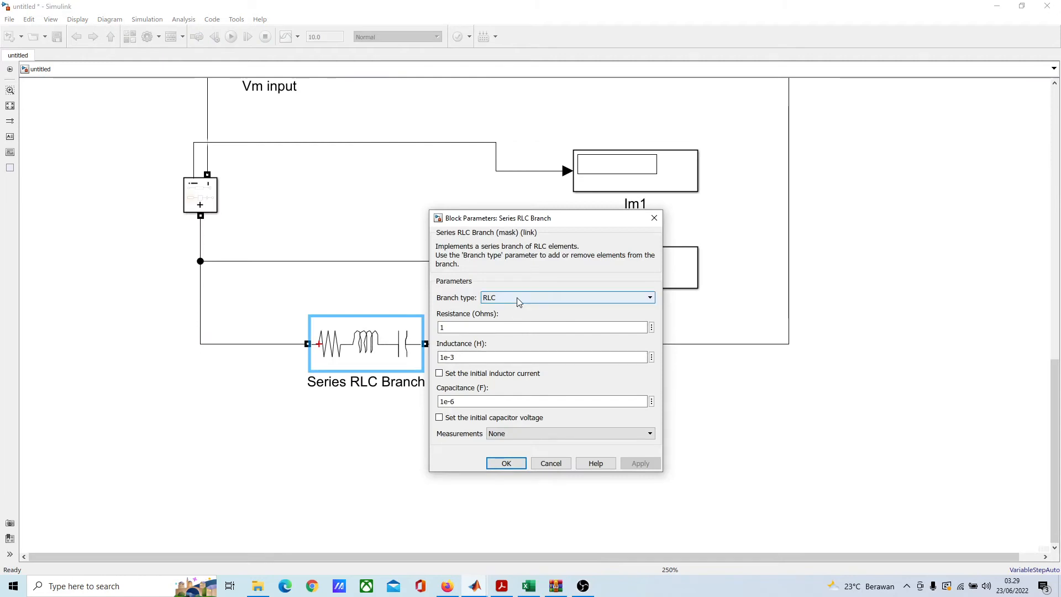
click(516, 298)
click(508, 320)
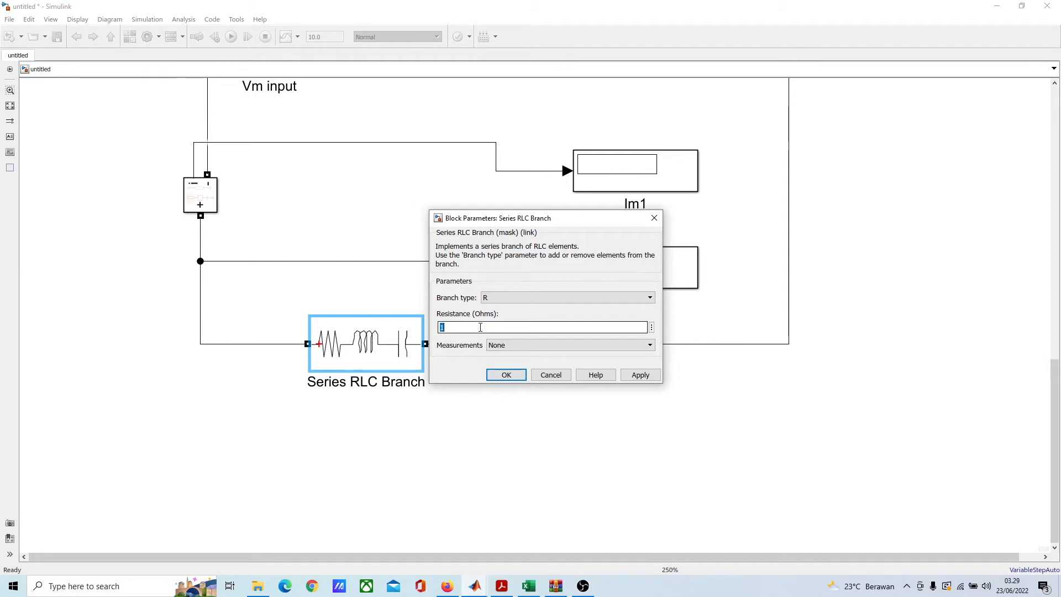
text(1)
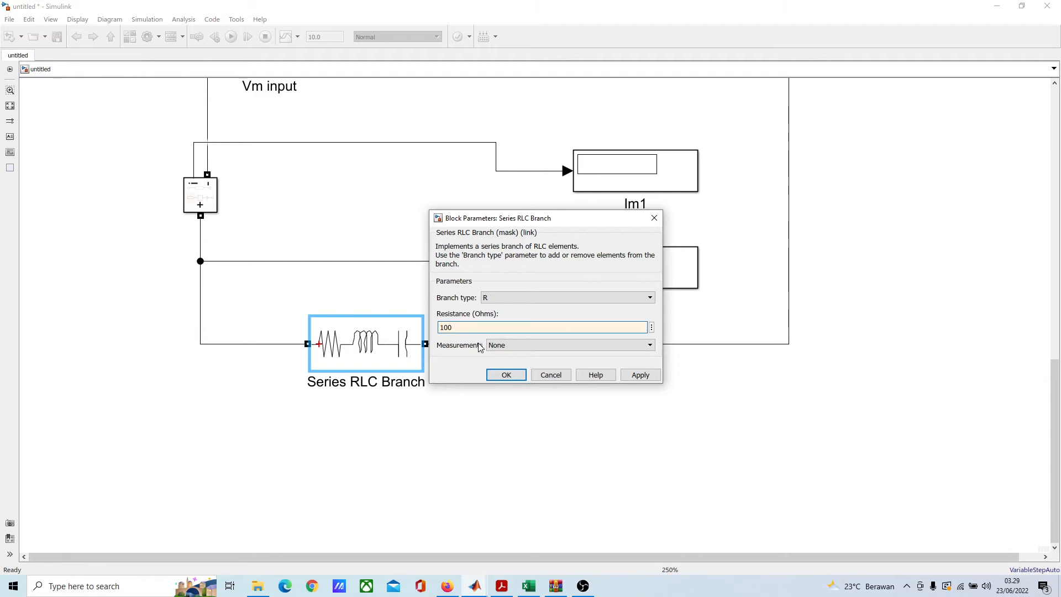
click(505, 375)
click(577, 413)
Step: Rename the armature current Display Im1 as I out
scroll(426, 429, down, 1)
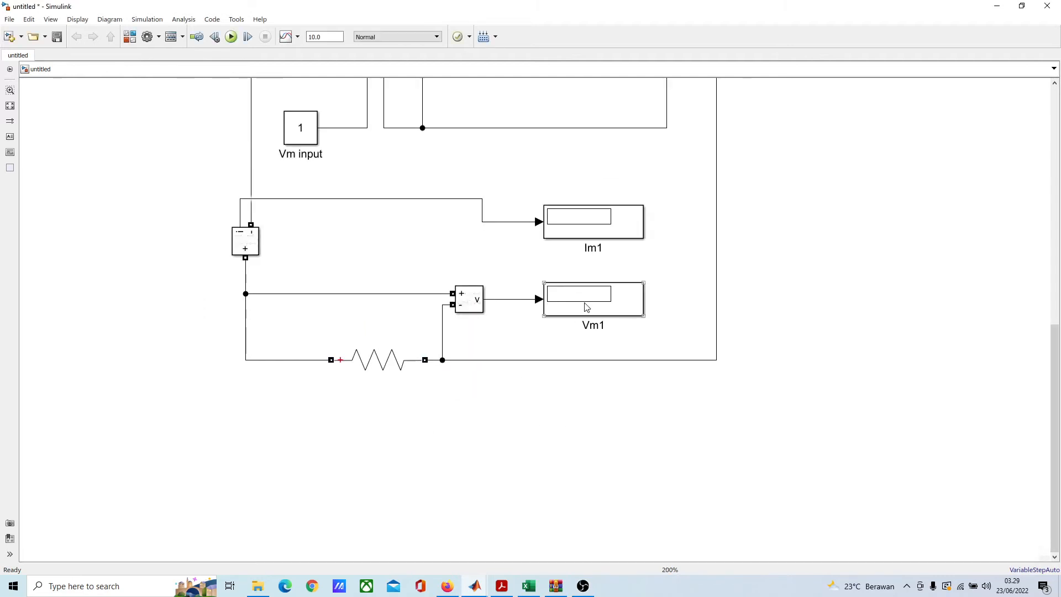
drag(585, 303, 348, 429)
drag(384, 363, 598, 359)
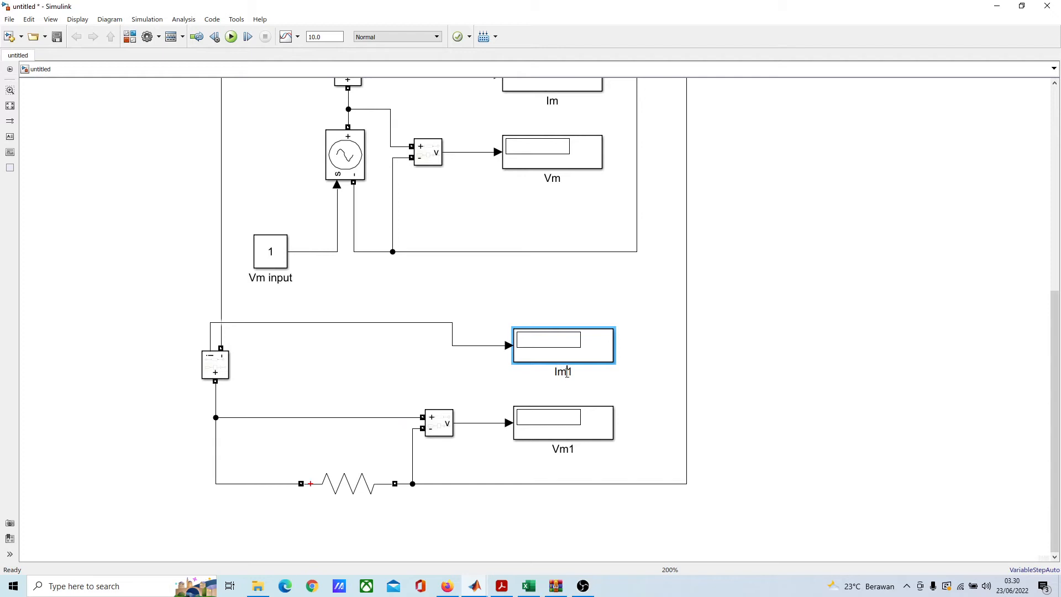
key(BackSpace)
key(BackSpace)
text(out1)
key(BackSpace)
Step: Rename the armature voltage Display Vm1 as V out
click(572, 449)
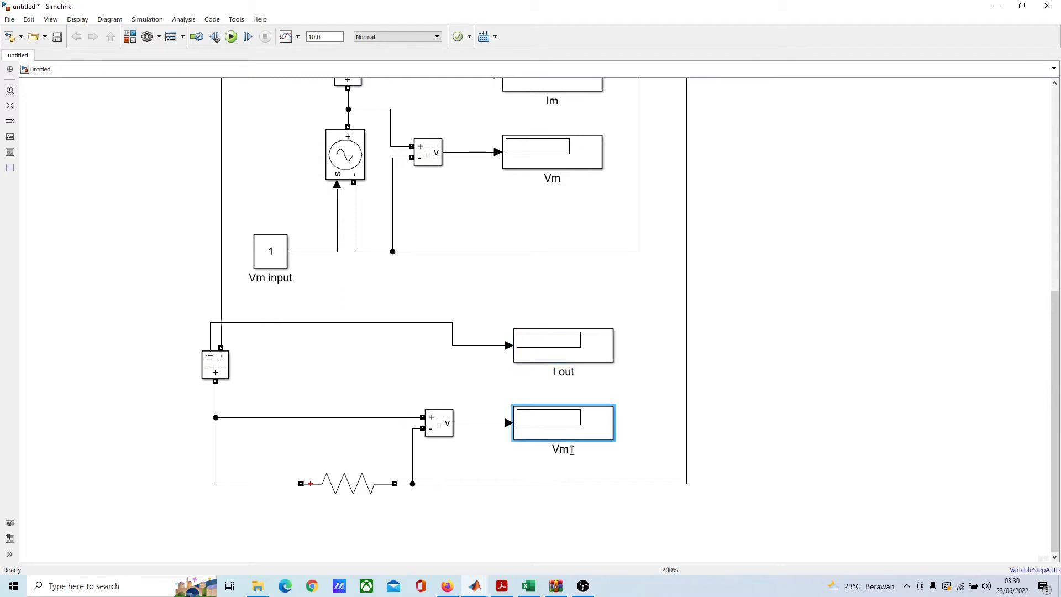
key(BackSpace)
key(BackSpace)
text(out)
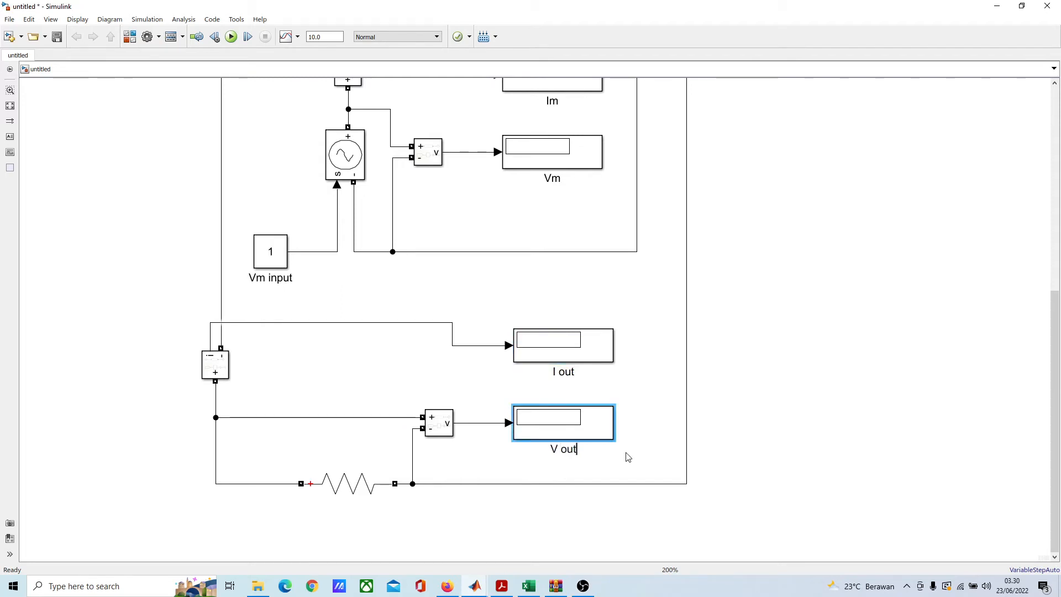
click(736, 411)
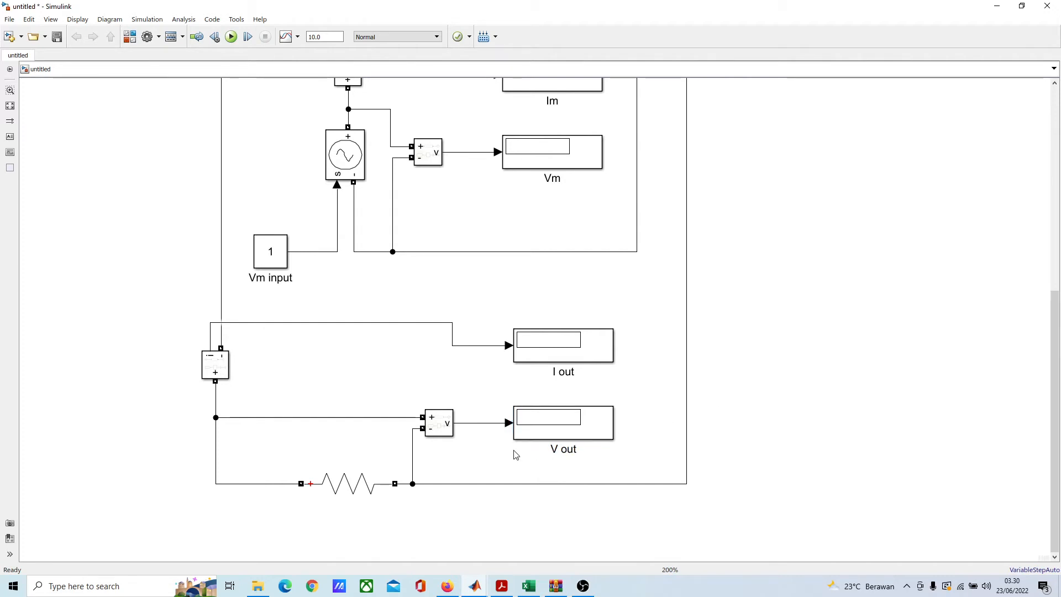
Step: Rename the Series RLC Branch as R Load
scroll(516, 454, down, 2)
click(388, 482)
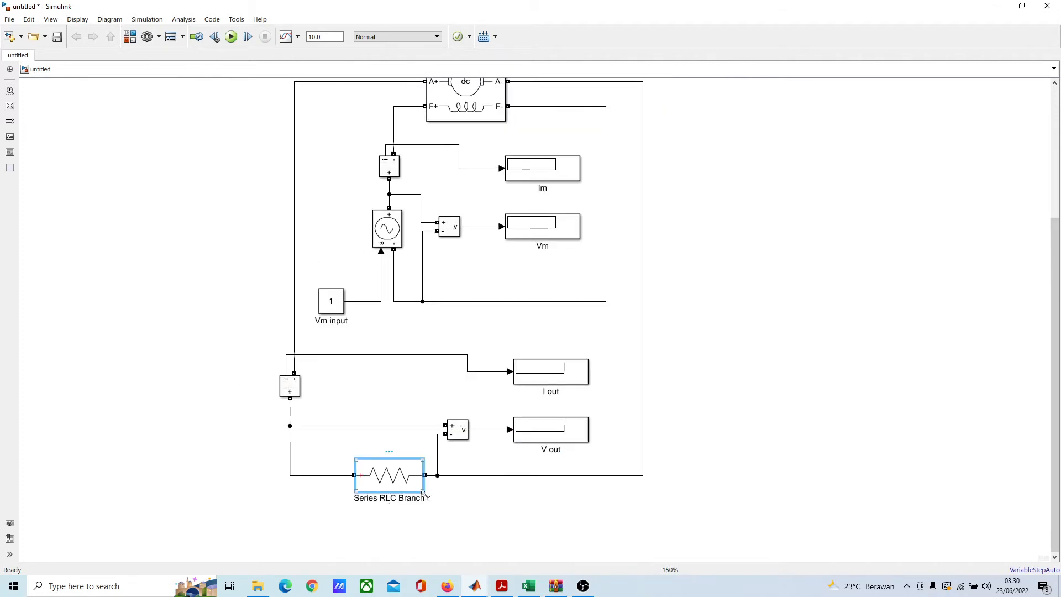
double_click(391, 498)
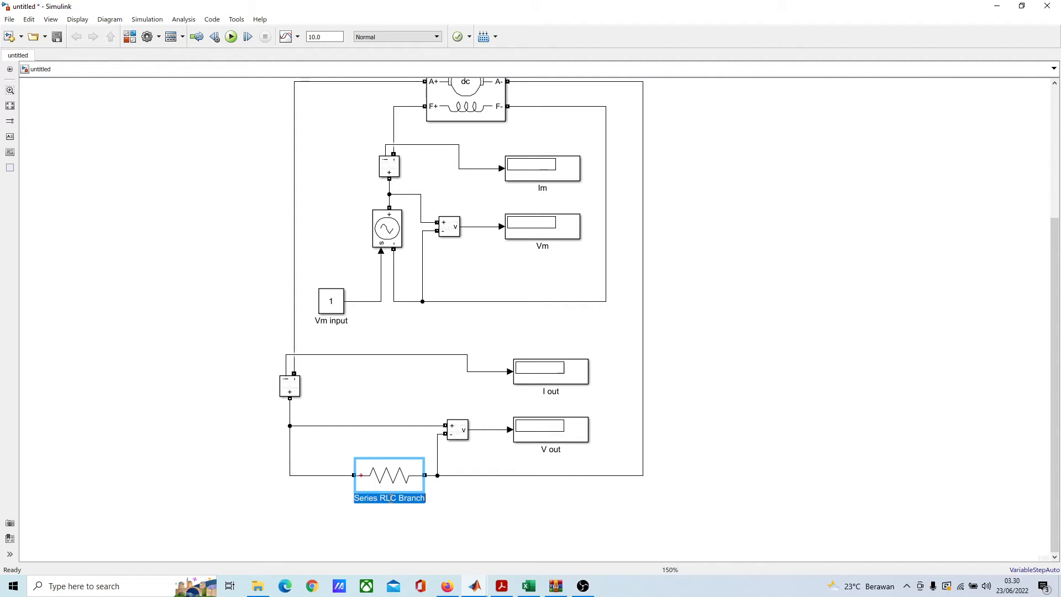
key(BackSpace)
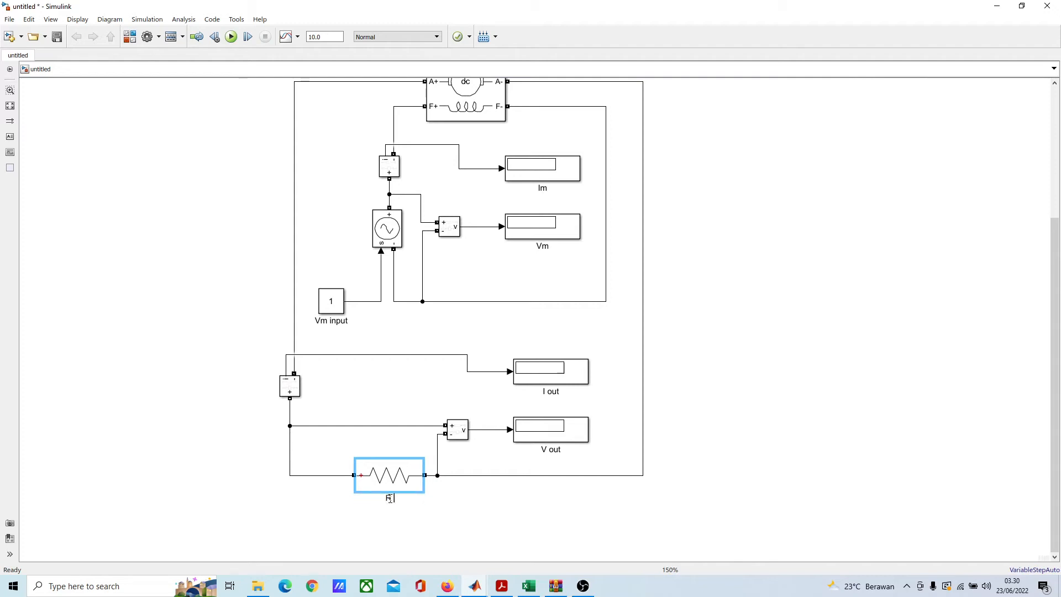
text(R Load)
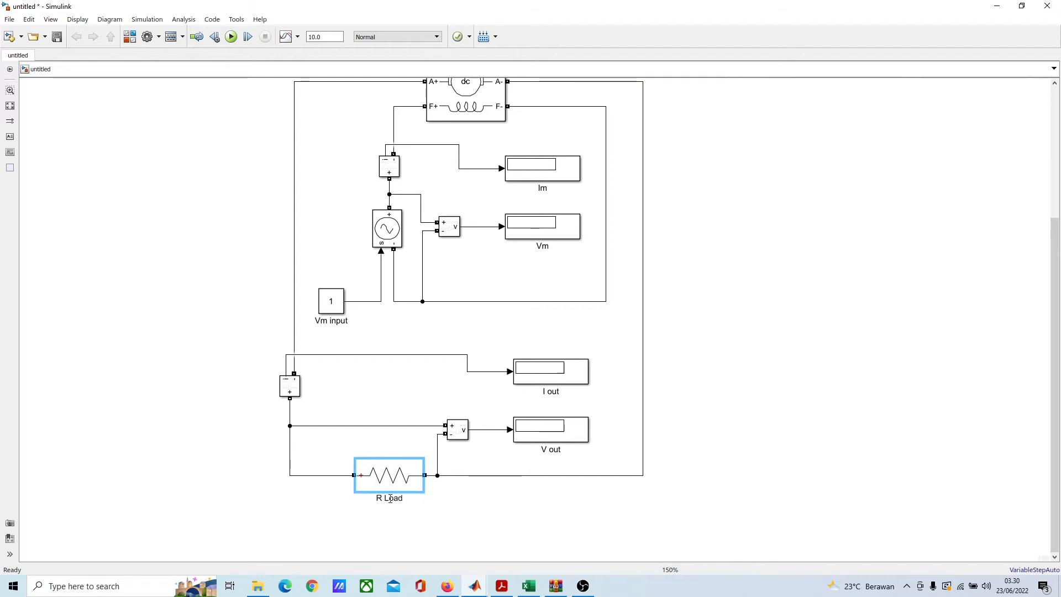
click(823, 397)
Step: Examine the complete model's wiring around the DC Machine, including its field supply circuit, armature load circuit and measurement Displays
scroll(823, 397, down, 3)
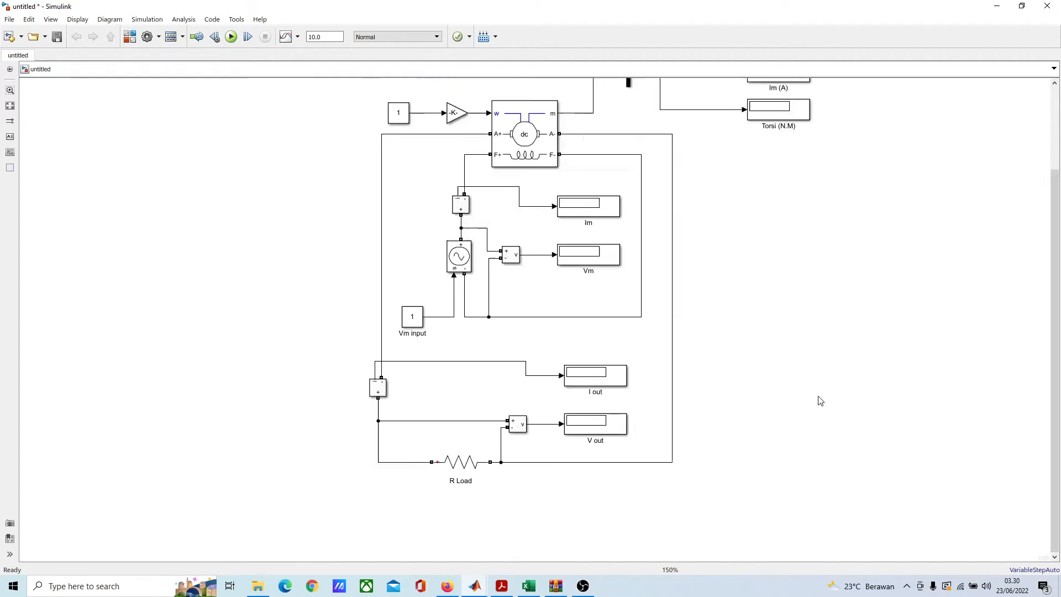
scroll(737, 375, up, 5)
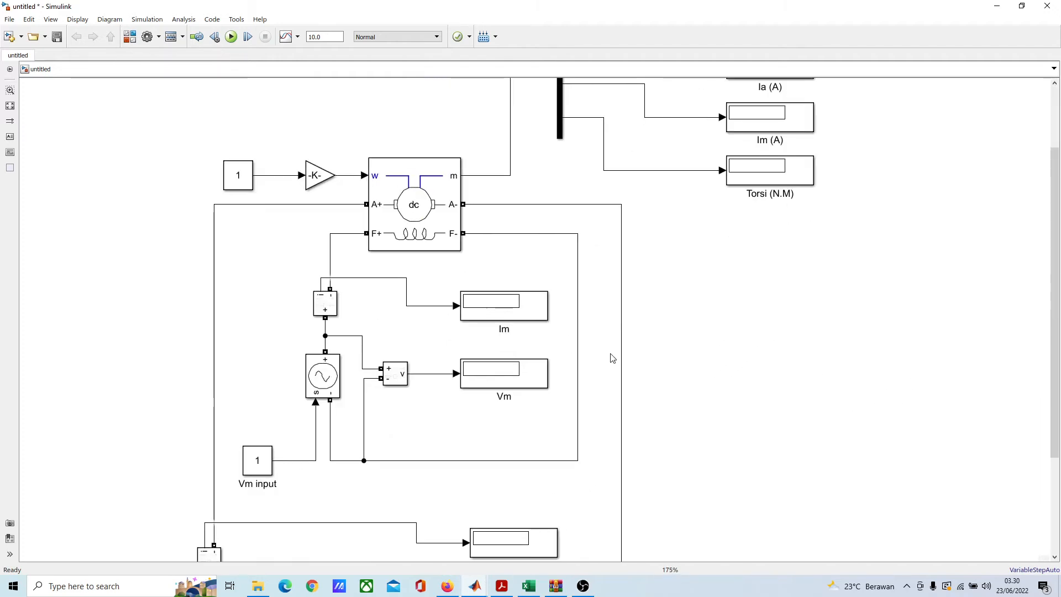
drag(680, 345, 761, 321)
scroll(802, 242, down, 1)
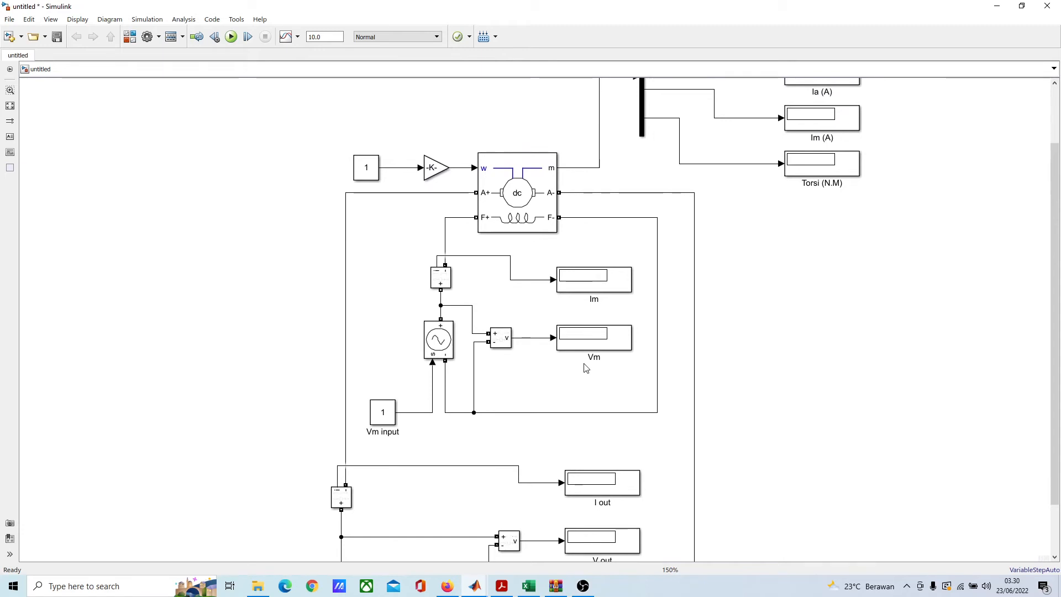
scroll(585, 365, down, 1)
click(595, 348)
scroll(594, 348, down, 1)
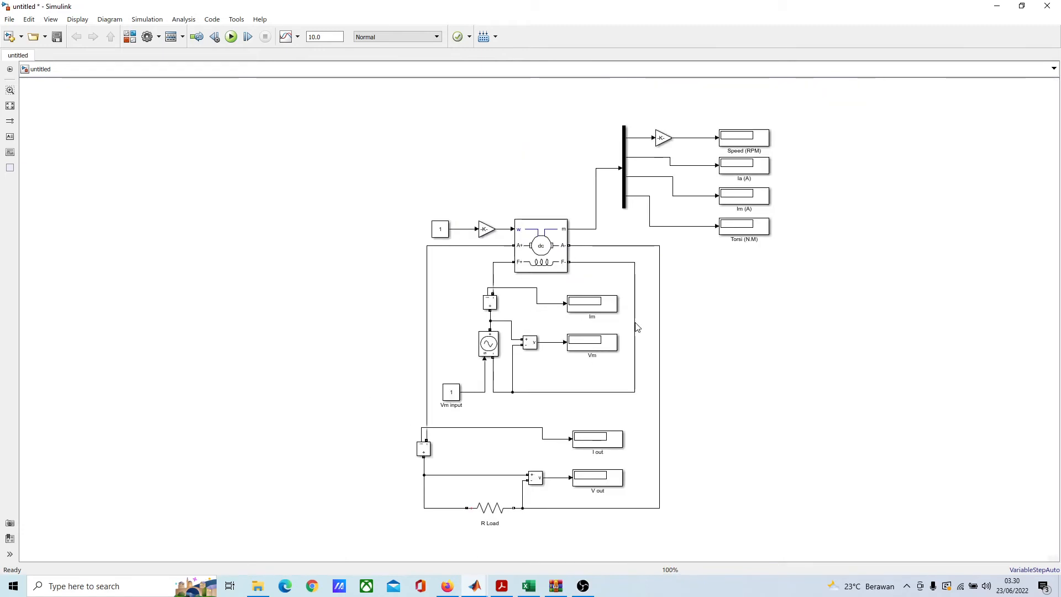
drag(636, 327, 592, 303)
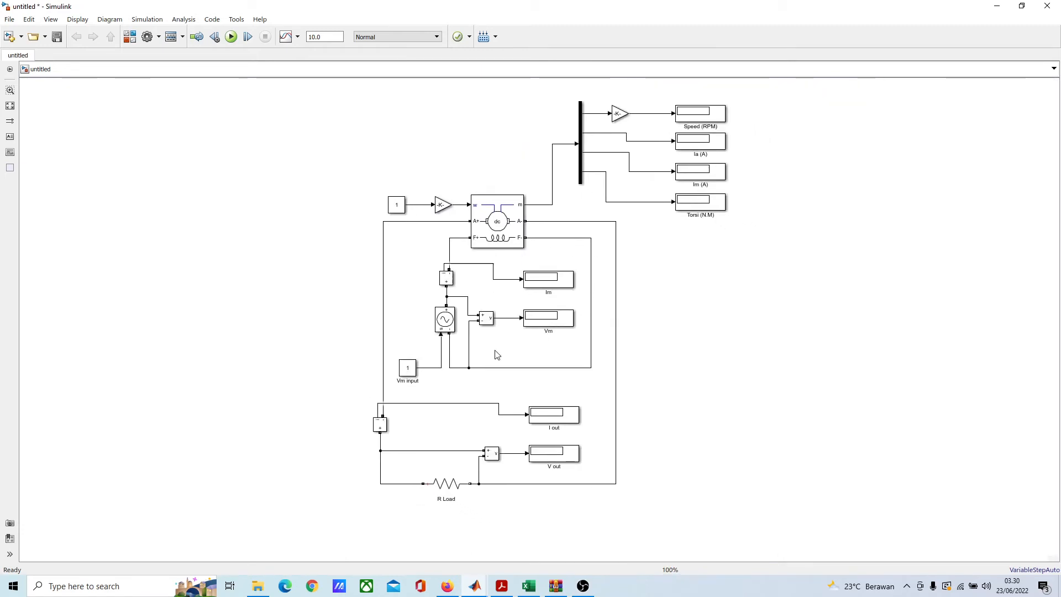
click(576, 287)
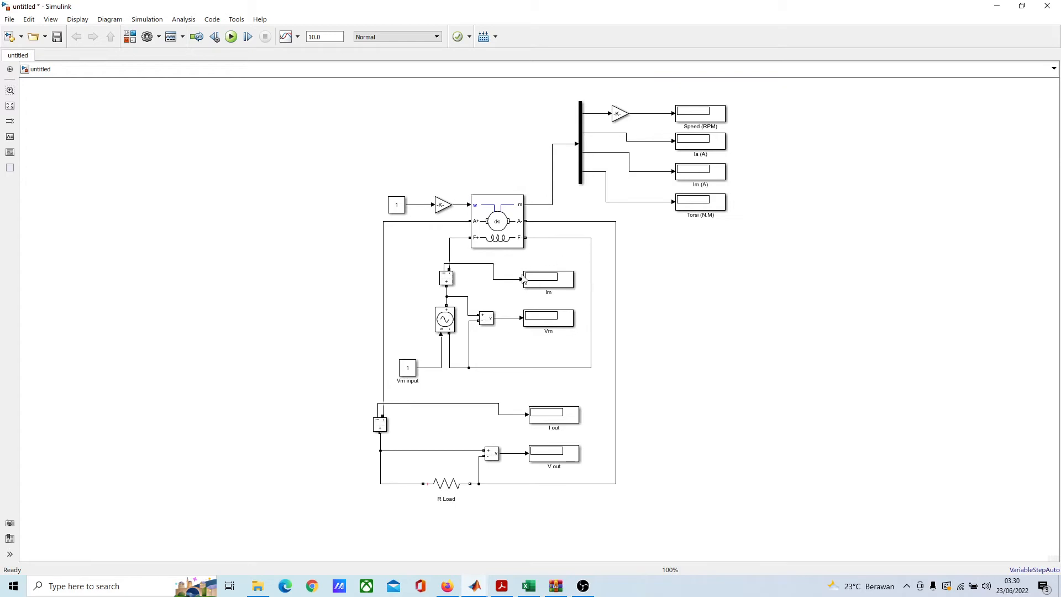
drag(603, 235, 588, 237)
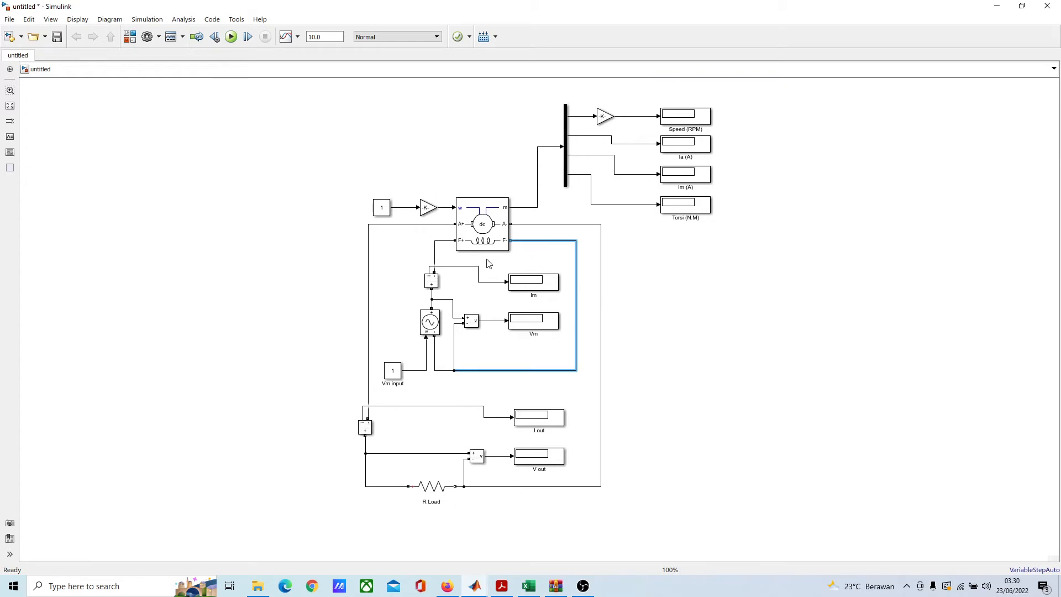
scroll(489, 264, up, 3)
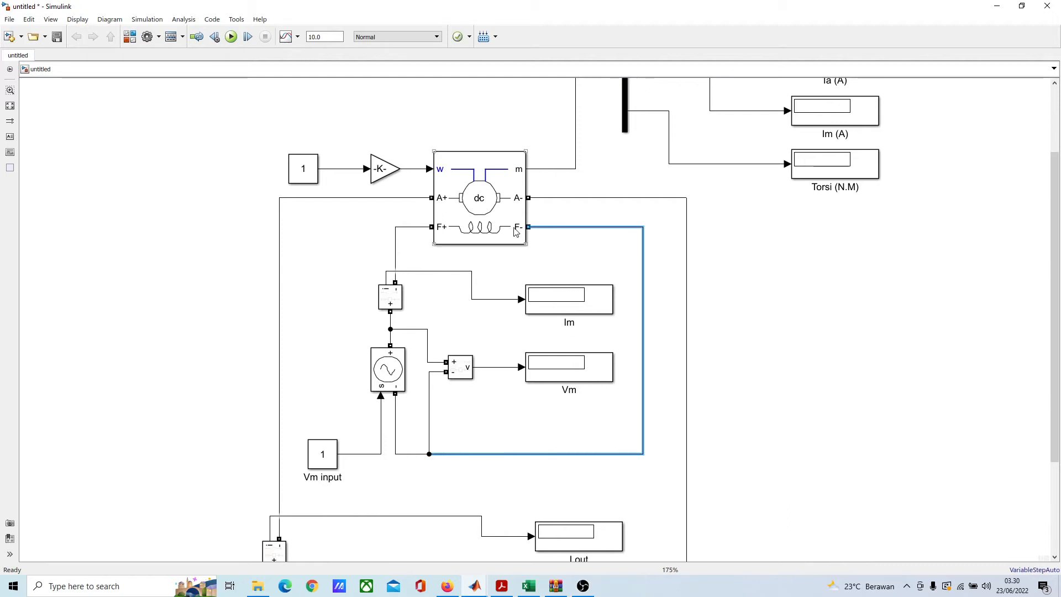
scroll(527, 284, down, 1)
click(485, 212)
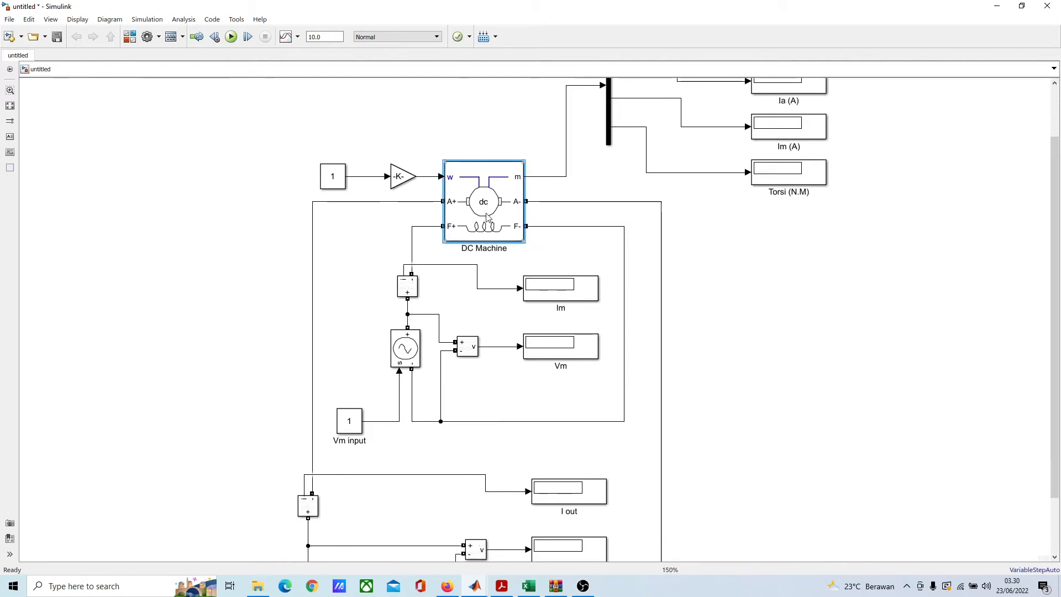
click(423, 212)
click(470, 206)
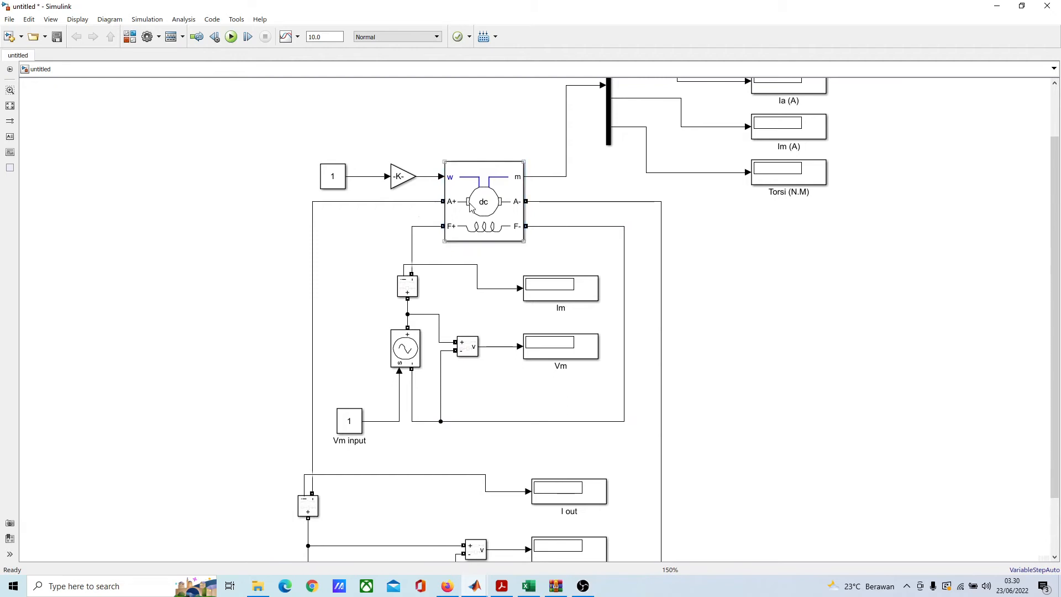
scroll(599, 237, down, 4)
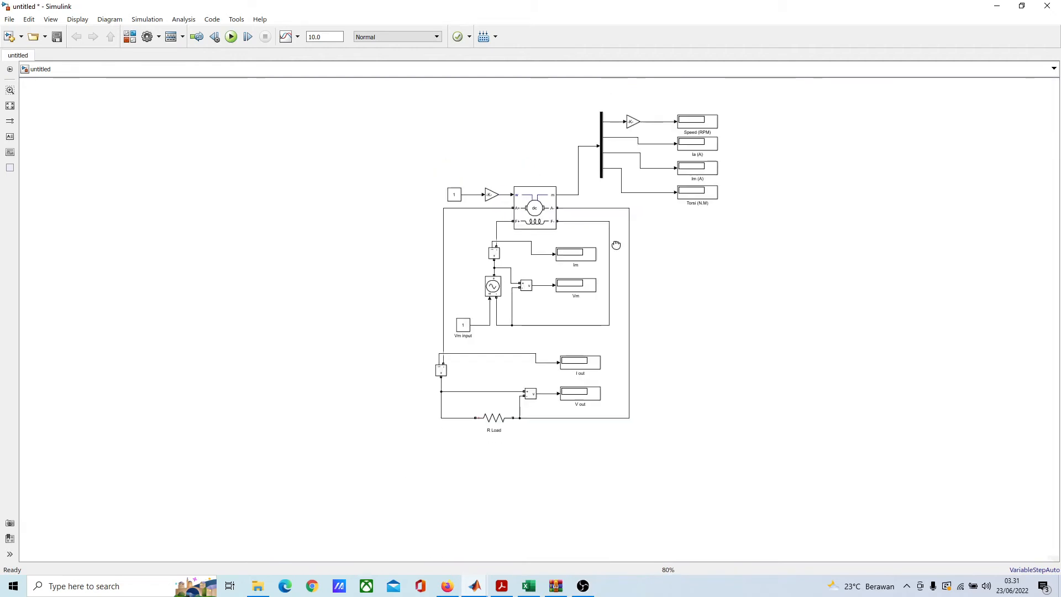
scroll(542, 359, up, 3)
scroll(522, 376, down, 3)
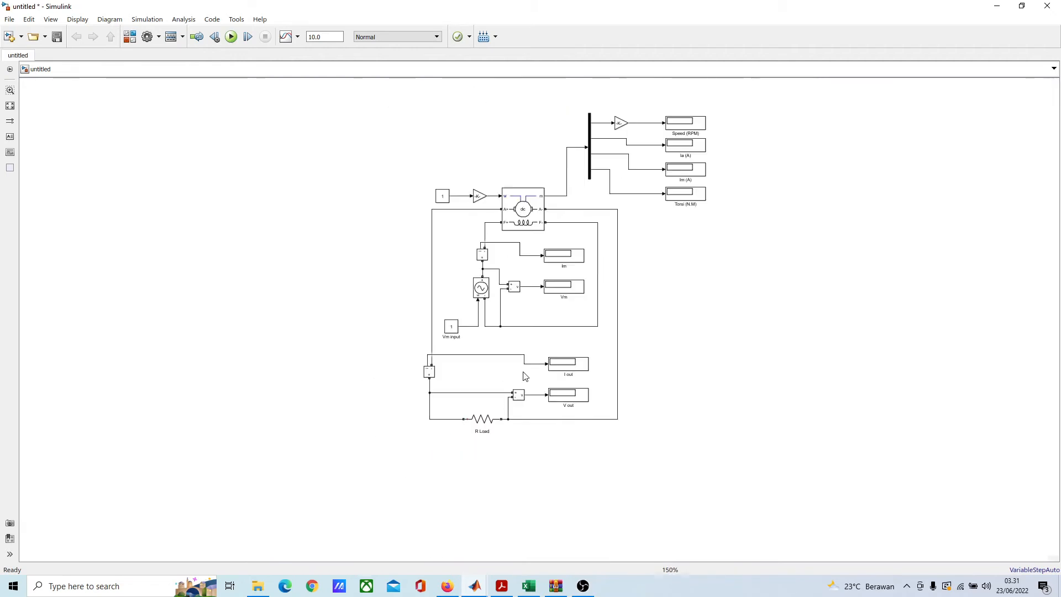
Step: Open the simulation stop time for editing
scroll(717, 223, up, 3)
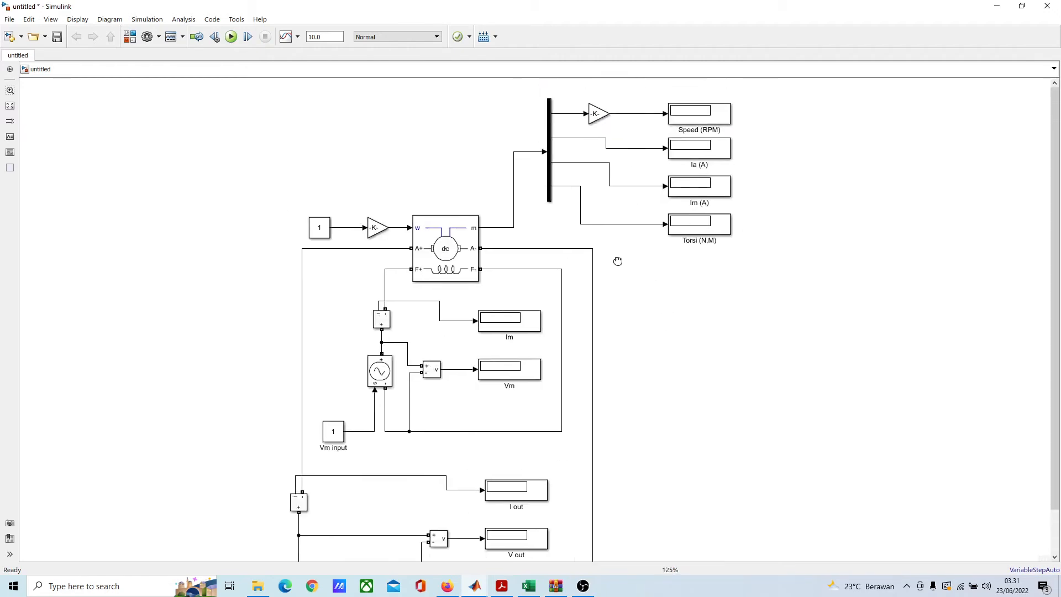
drag(452, 214, 456, 181)
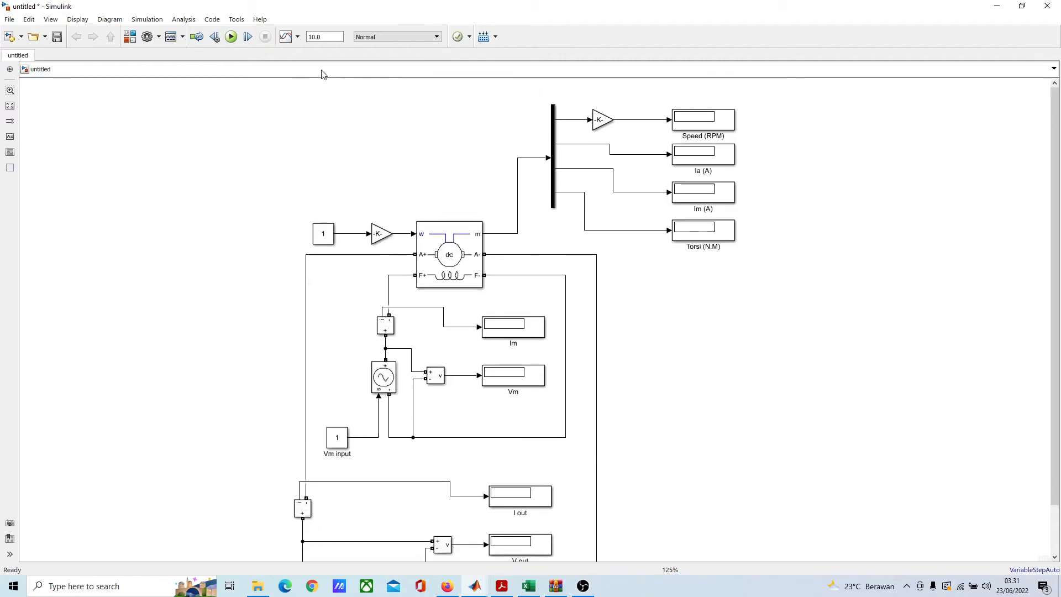
double_click(326, 37)
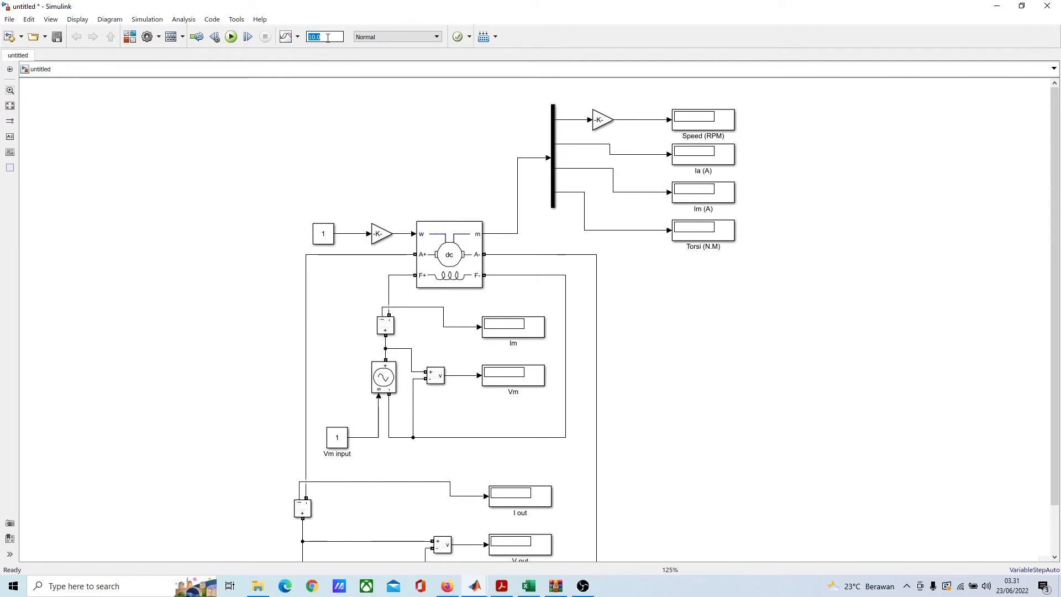
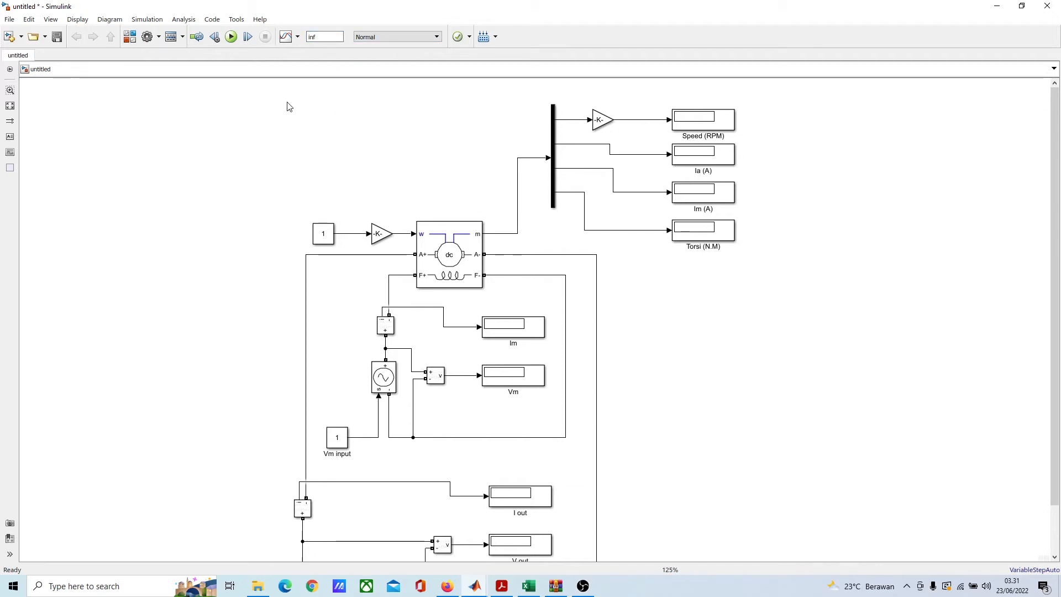
Step: Run the simulation and read the errors listed in the Diagnostic Viewer
click(231, 36)
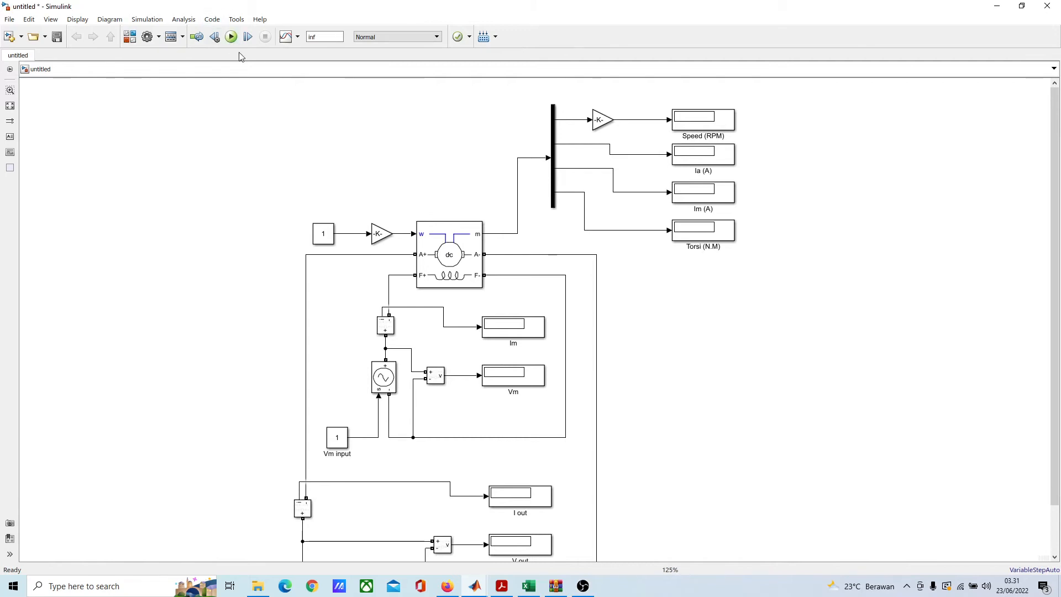
scroll(868, 194, down, 6)
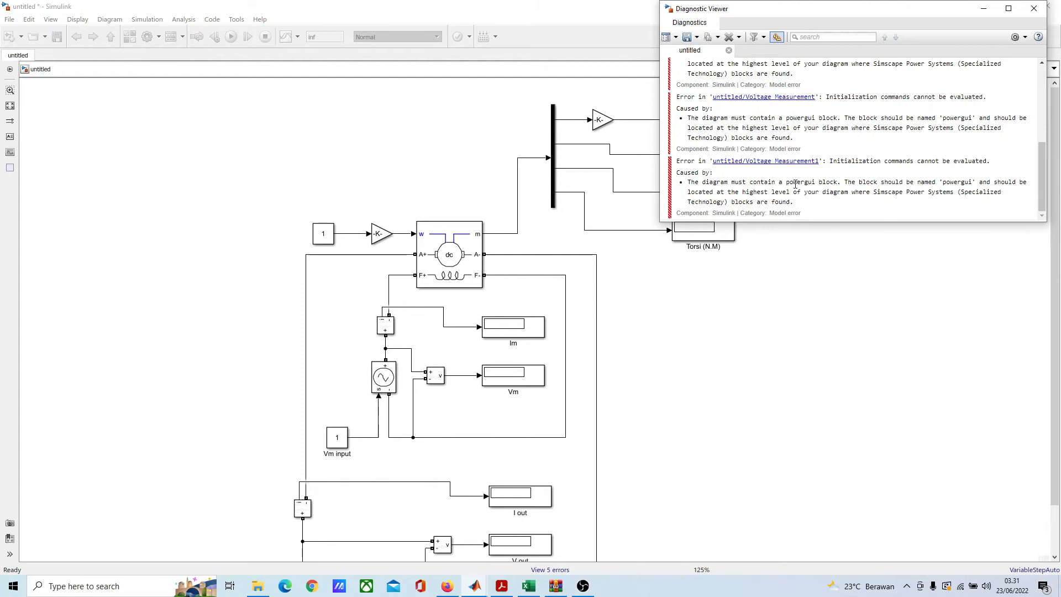
click(305, 135)
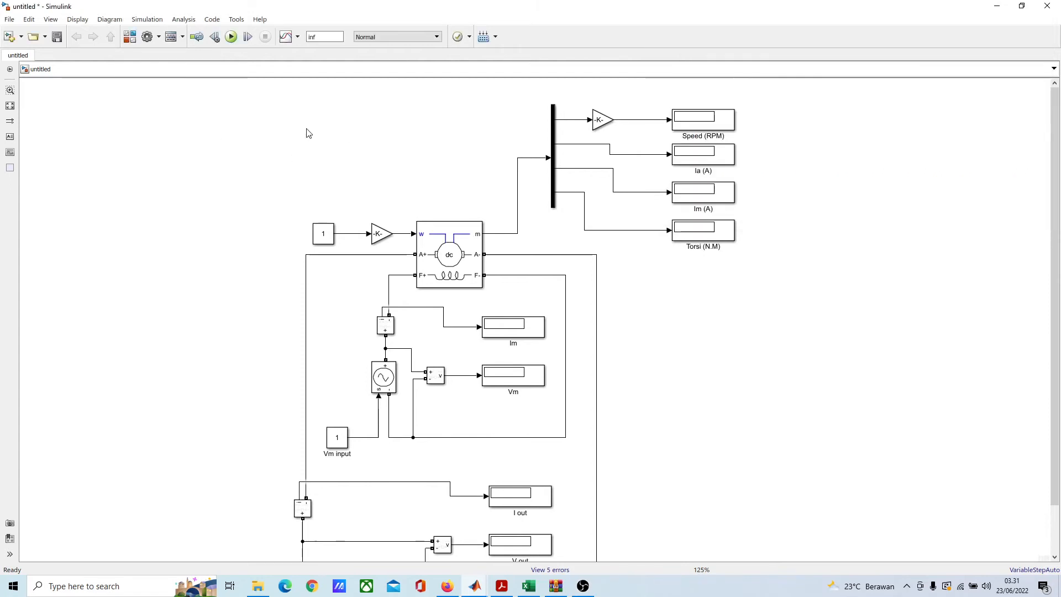
Step: Insert a powergui block and place it above the speed input Constant and its gain
double_click(176, 146)
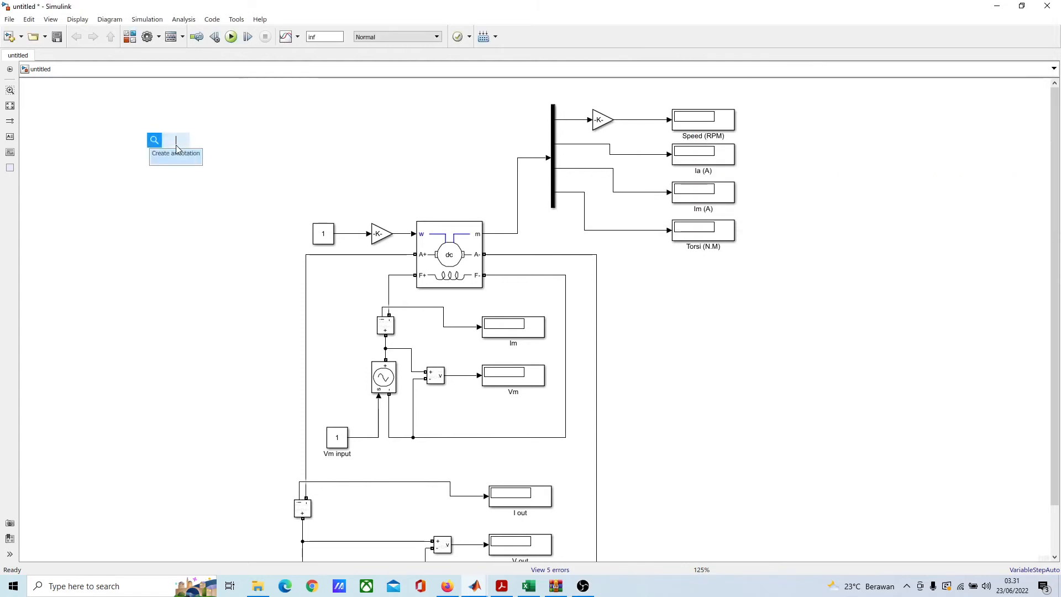
text(pog)
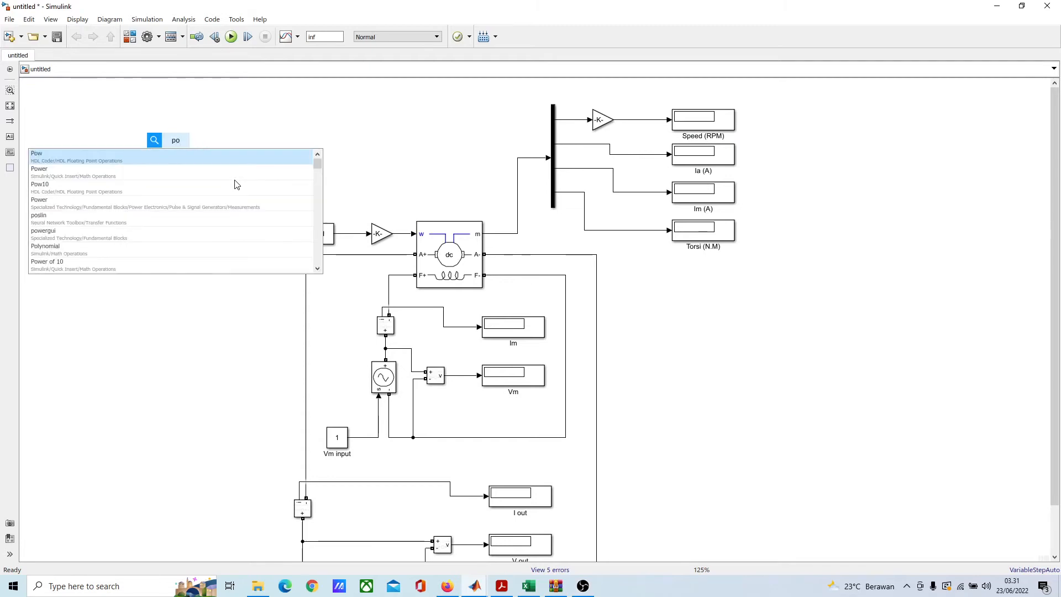
text(i)
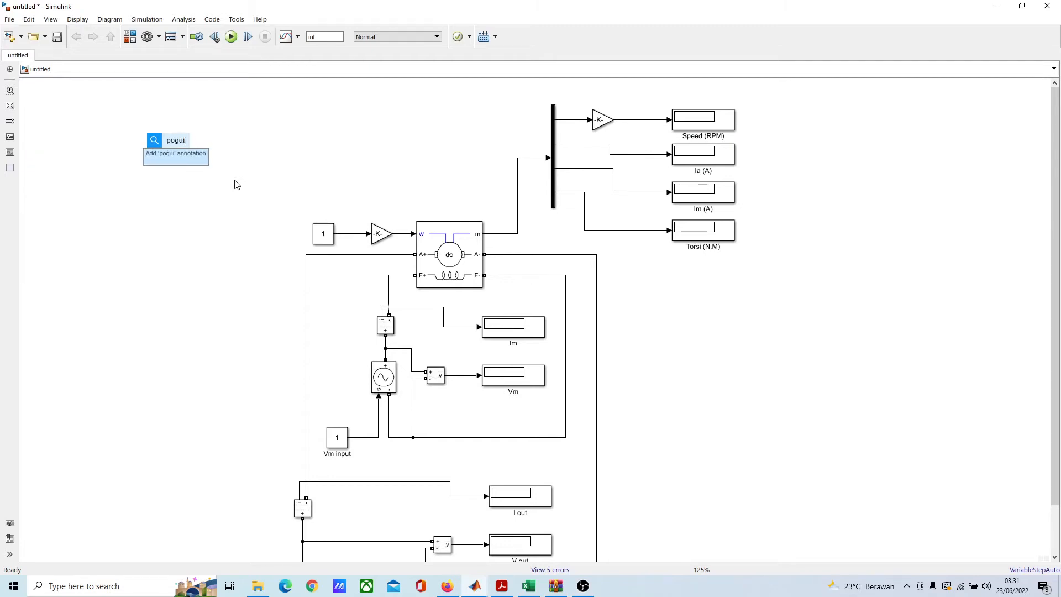
key(BackSpace)
key(BackSpace)
key(BackSpace)
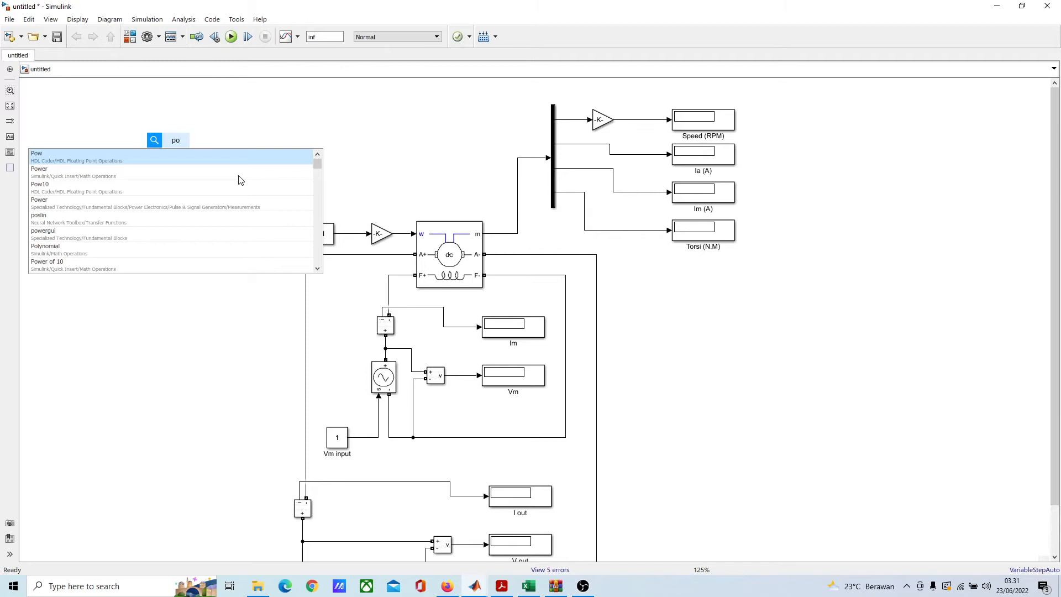
text(wer)
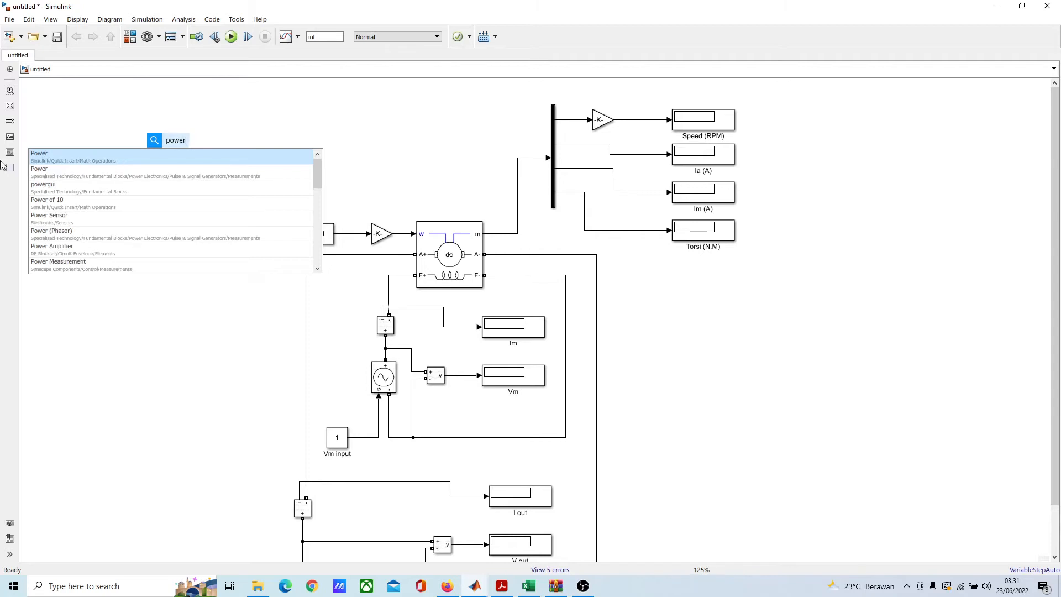
click(80, 192)
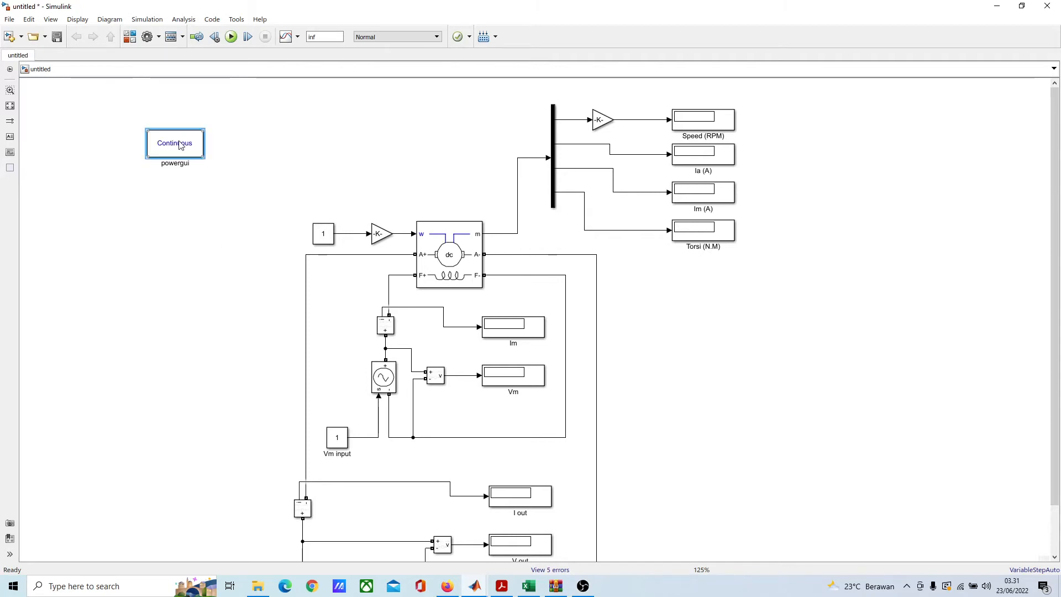
drag(179, 144, 330, 152)
click(409, 153)
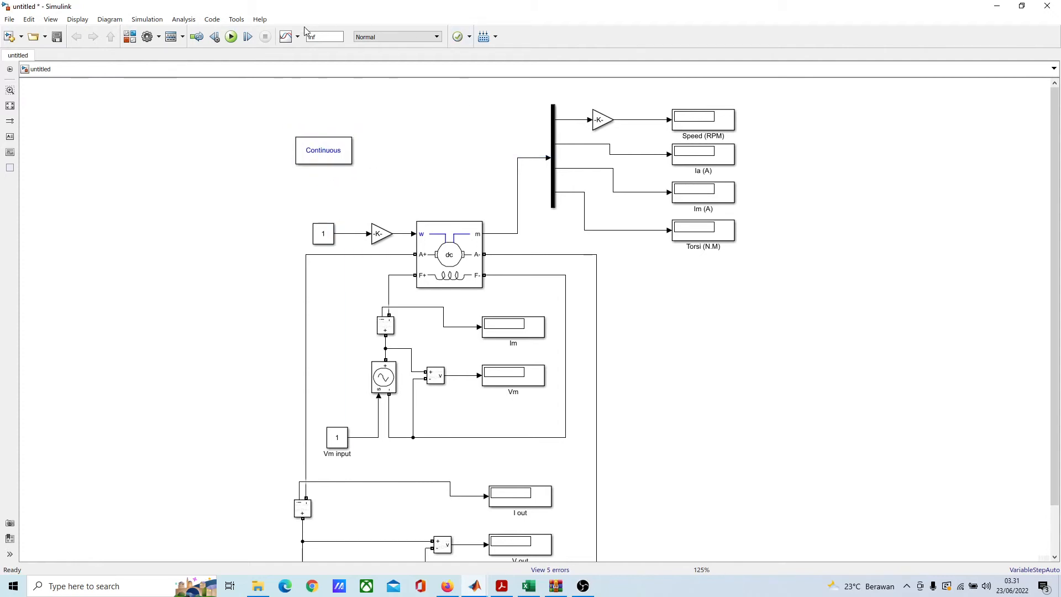
Step: Run the simulation, examine the readings on all Displays, and stop the run
click(231, 36)
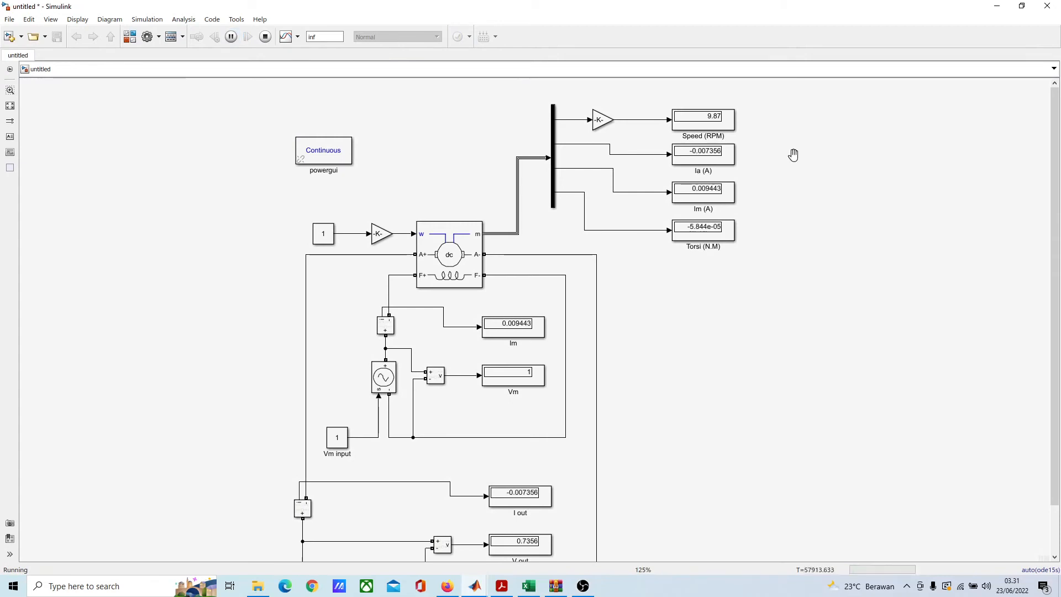
drag(794, 155, 802, 143)
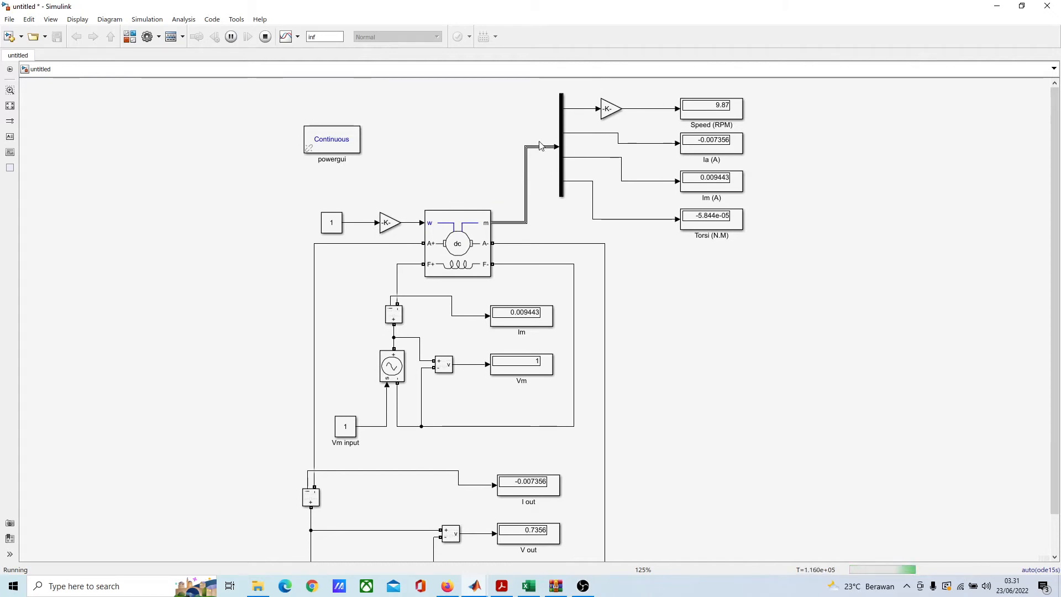
drag(617, 132, 679, 115)
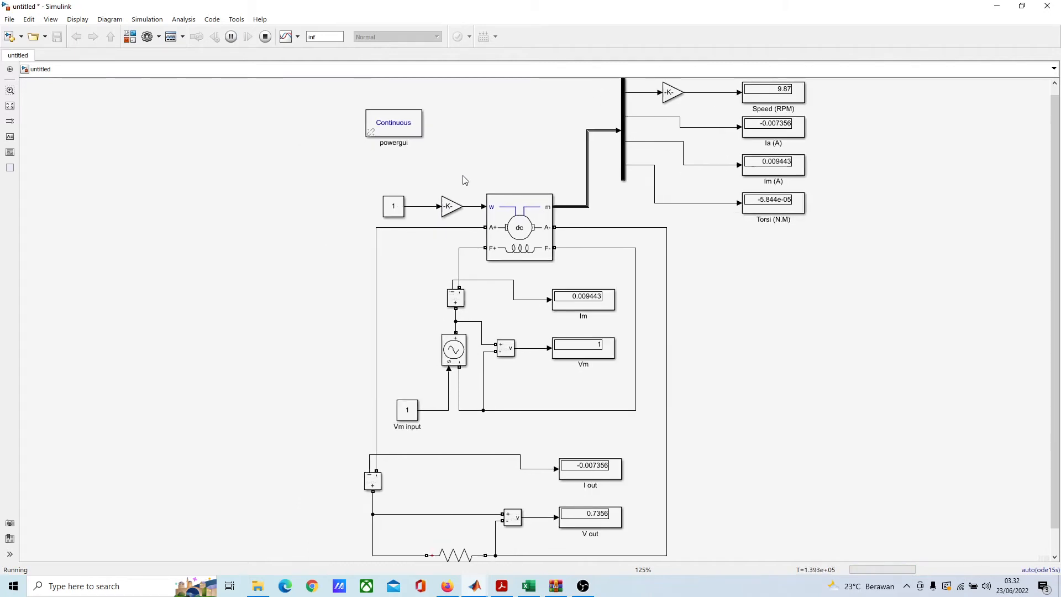
scroll(464, 159, up, 1)
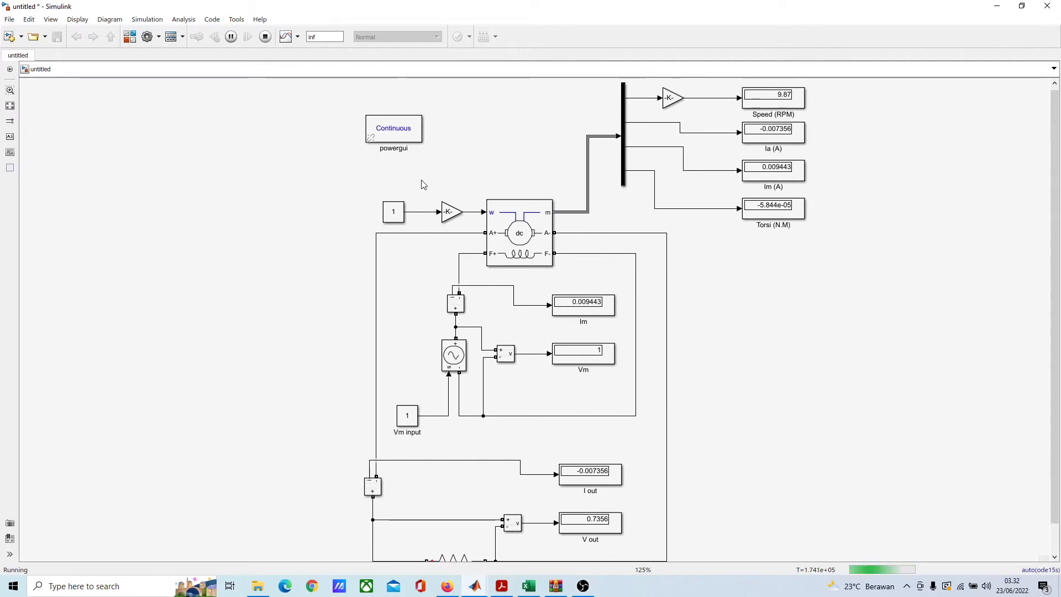
click(266, 37)
Step: Set the gain between the speed Constant and the DC machine to 2*pi/60
double_click(451, 212)
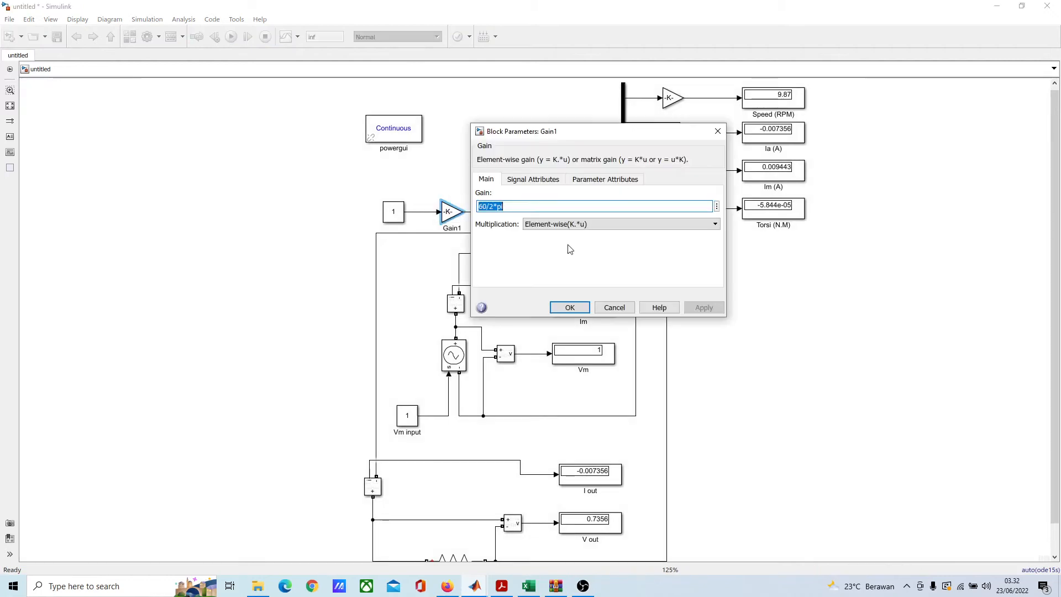
click(485, 209)
key(BackSpace)
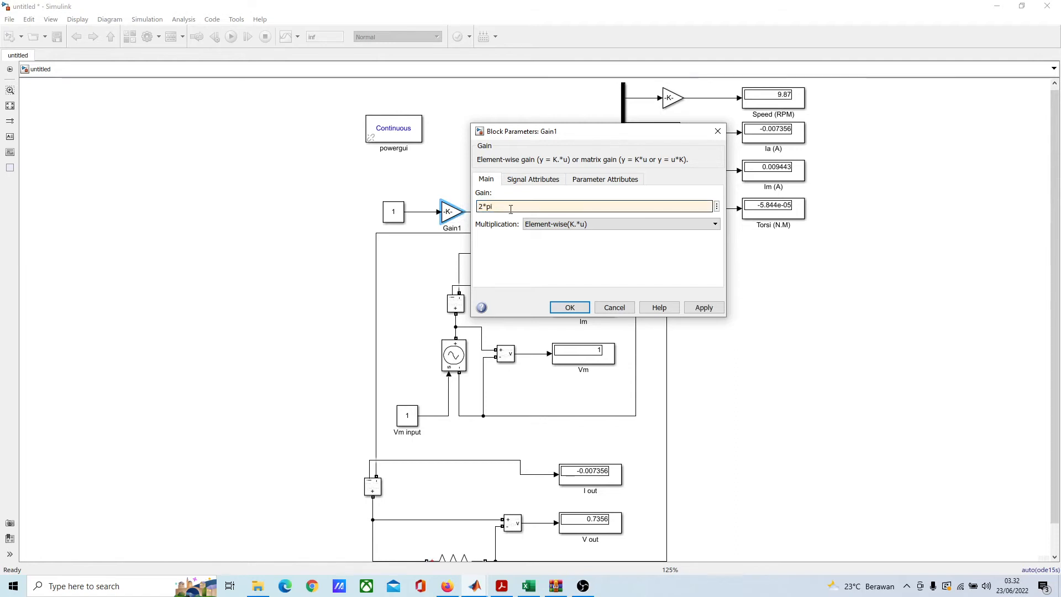
text(/60)
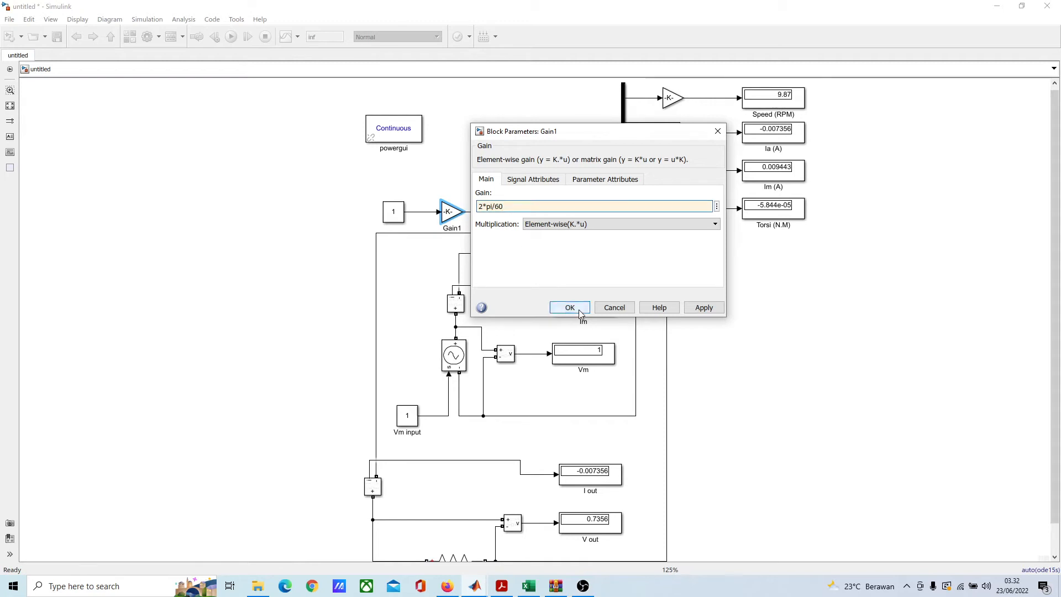
click(559, 308)
Step: Set the gain ahead of the Speed (RPM) Display to 60/(2*pi)
click(671, 99)
double_click(671, 99)
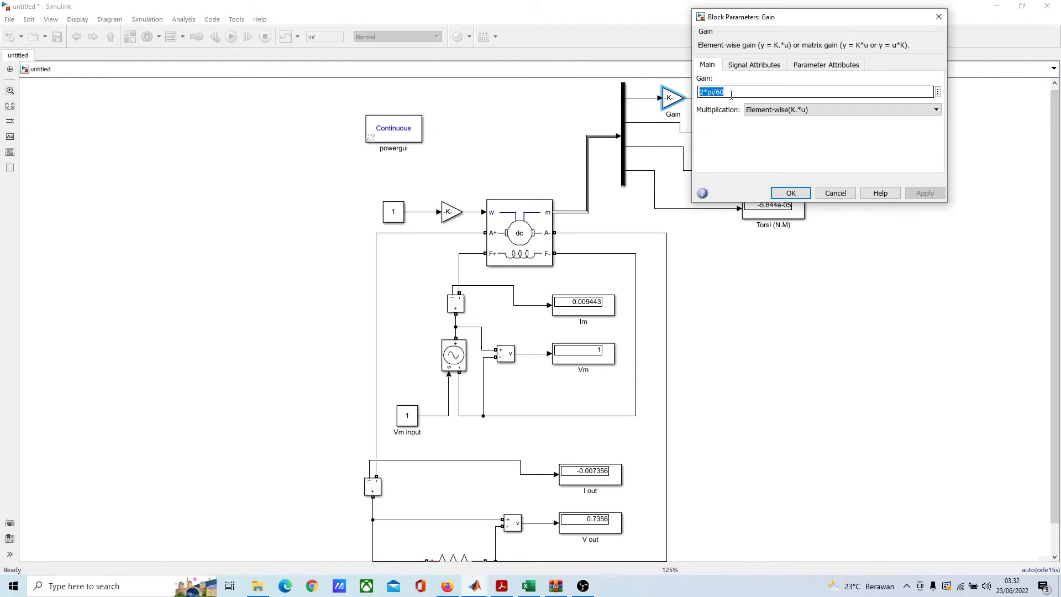
click(711, 93)
drag(713, 93, 698, 92)
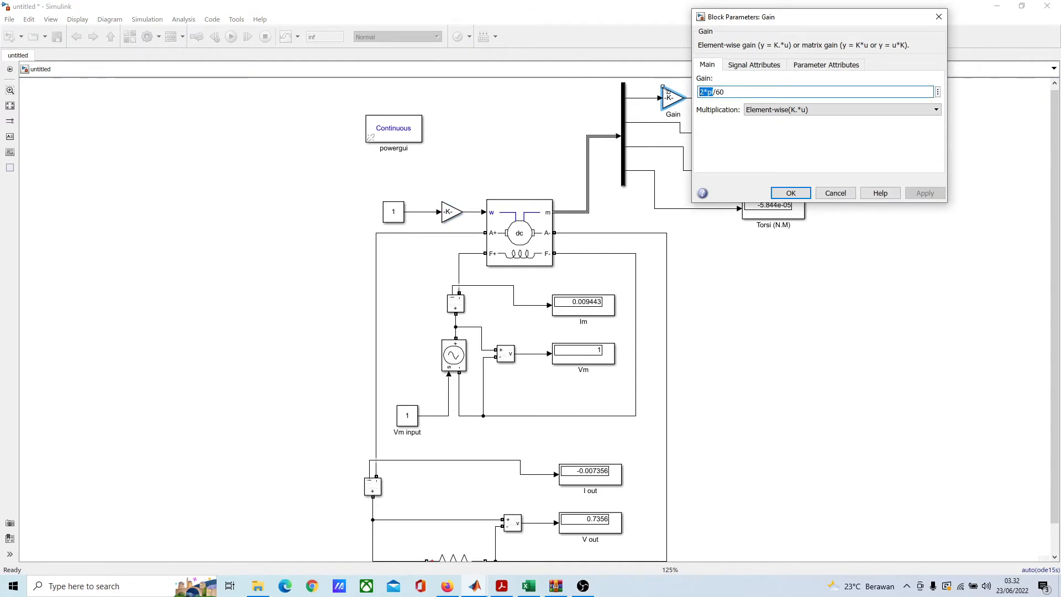
key(BackSpace)
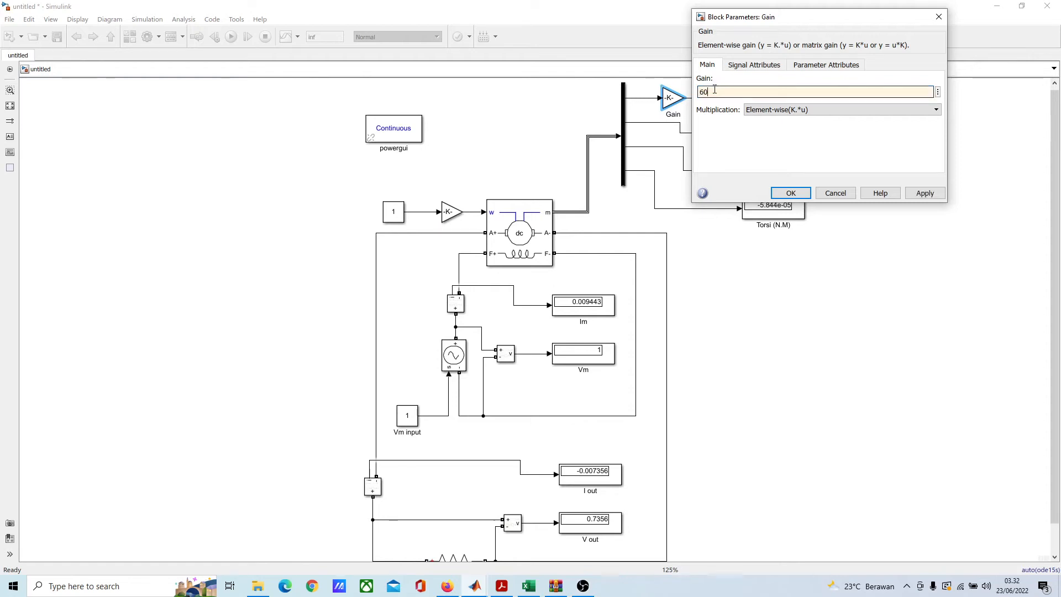
text(2)
key(BackSpace)
text(()
text(2*pi)
click(791, 193)
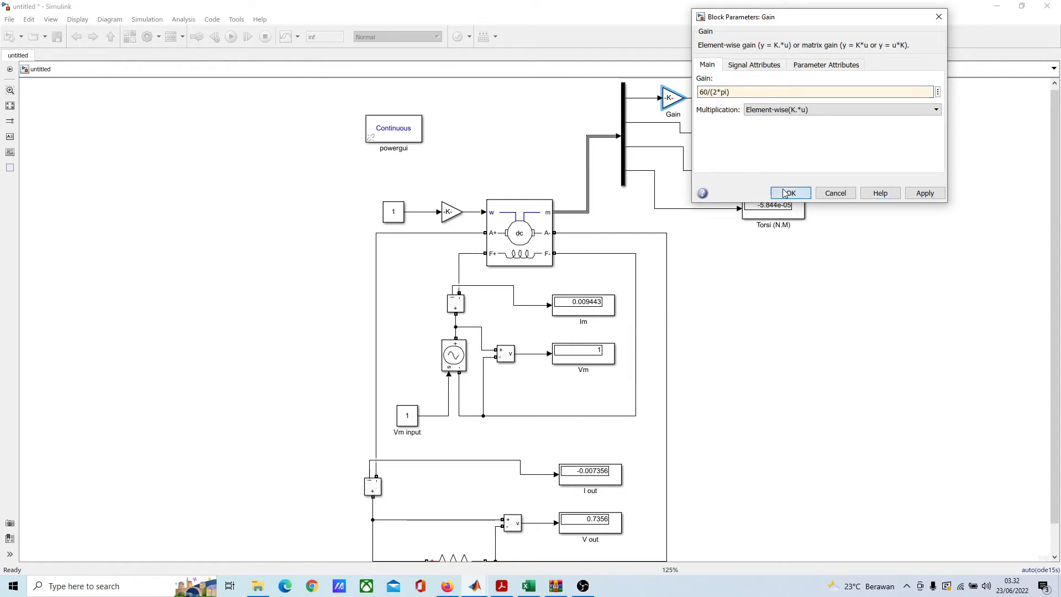
double_click(452, 212)
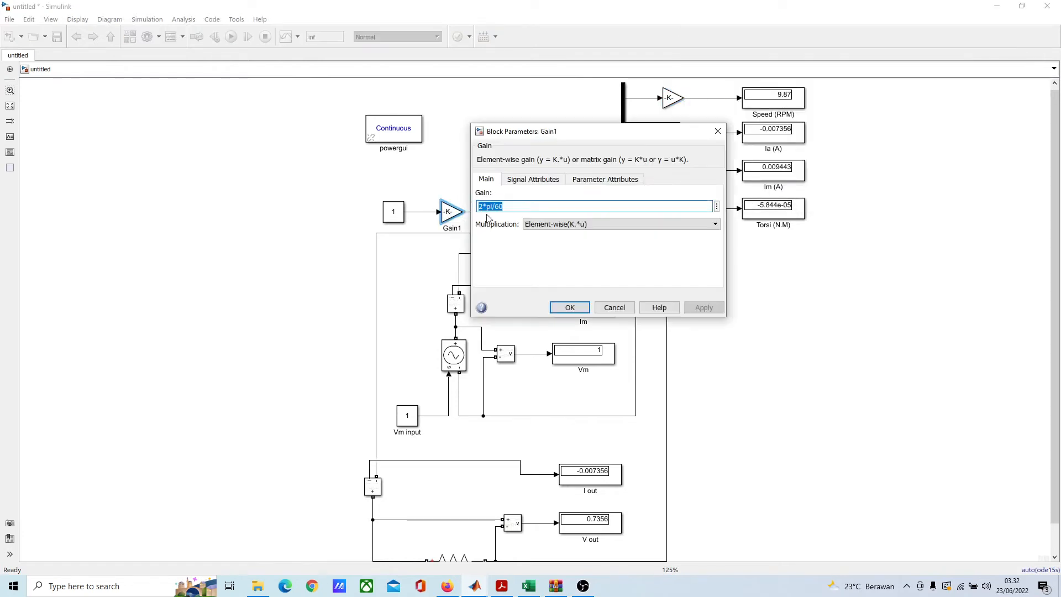
triple_click(492, 207)
click(488, 206)
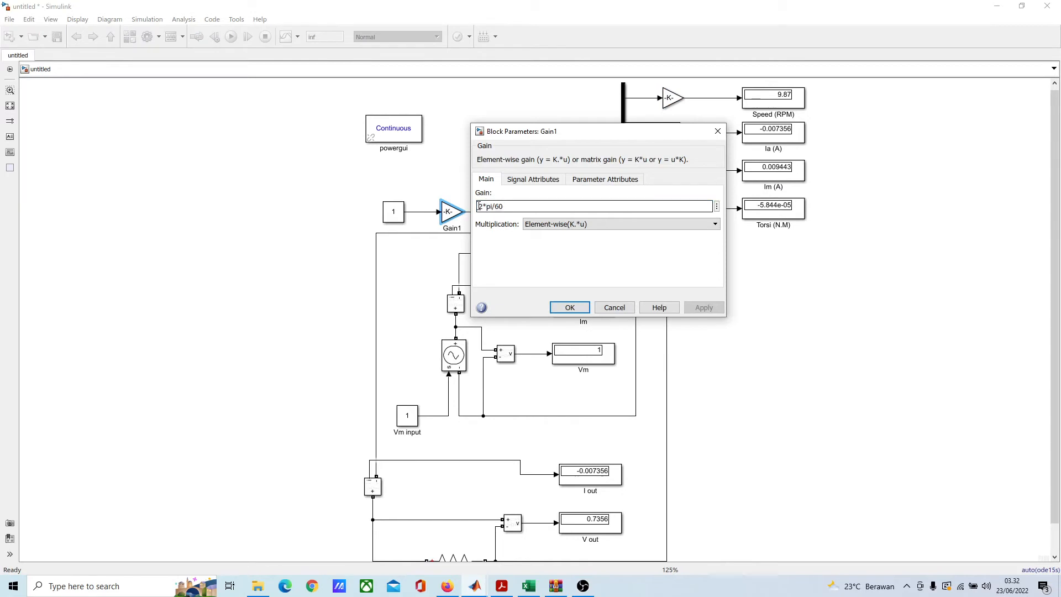
text(100)
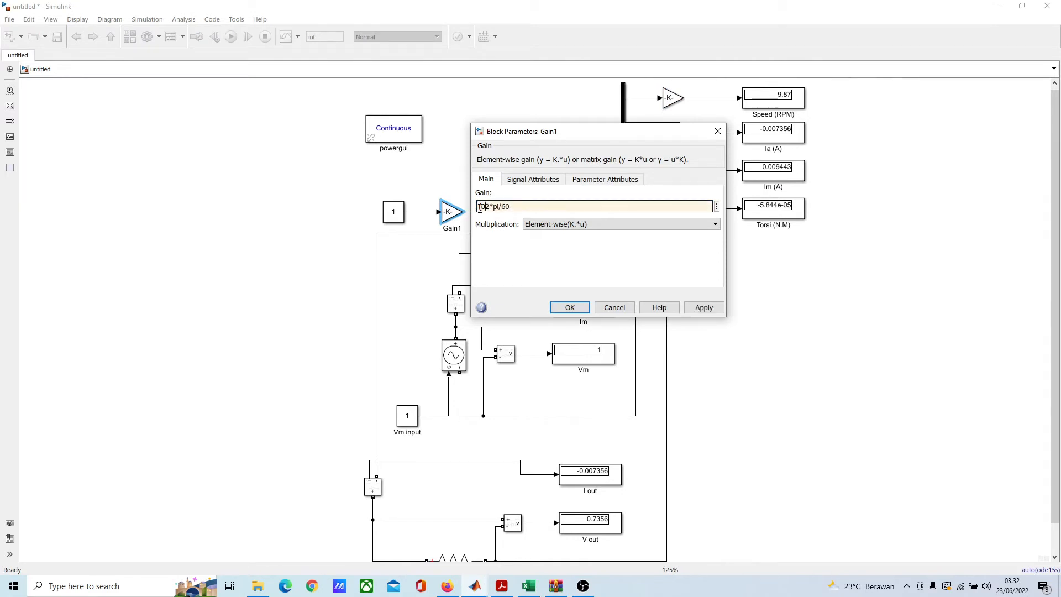
key(BackSpace)
key(BackSpace)
click(564, 307)
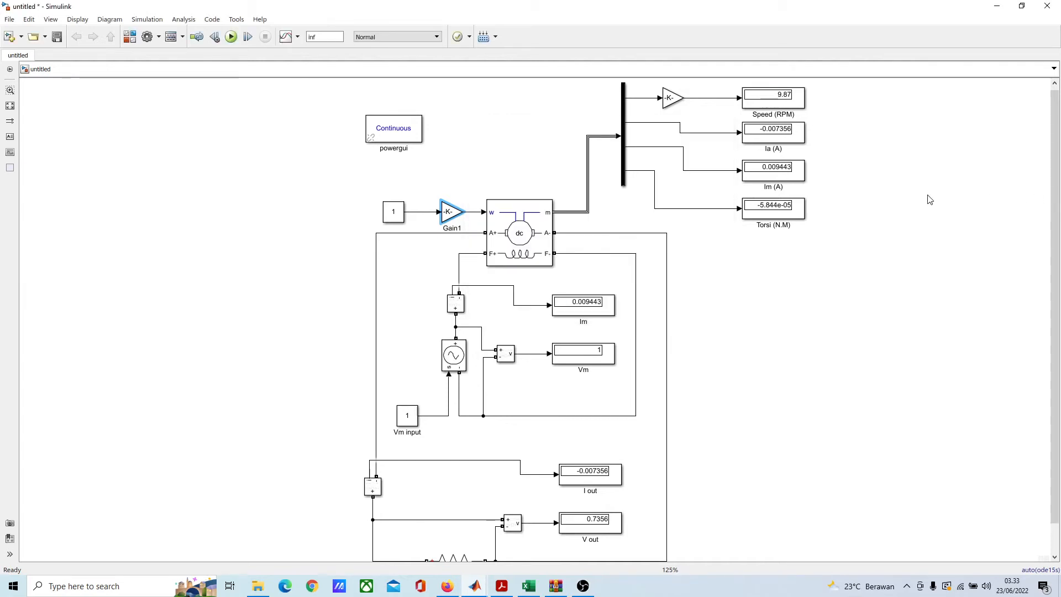
Step: Duplicate the Speed (RPM) Display, place the copy above it, and connect it to the speed signal before the gain
drag(901, 193, 713, 267)
scroll(602, 113, up, 2)
click(598, 133)
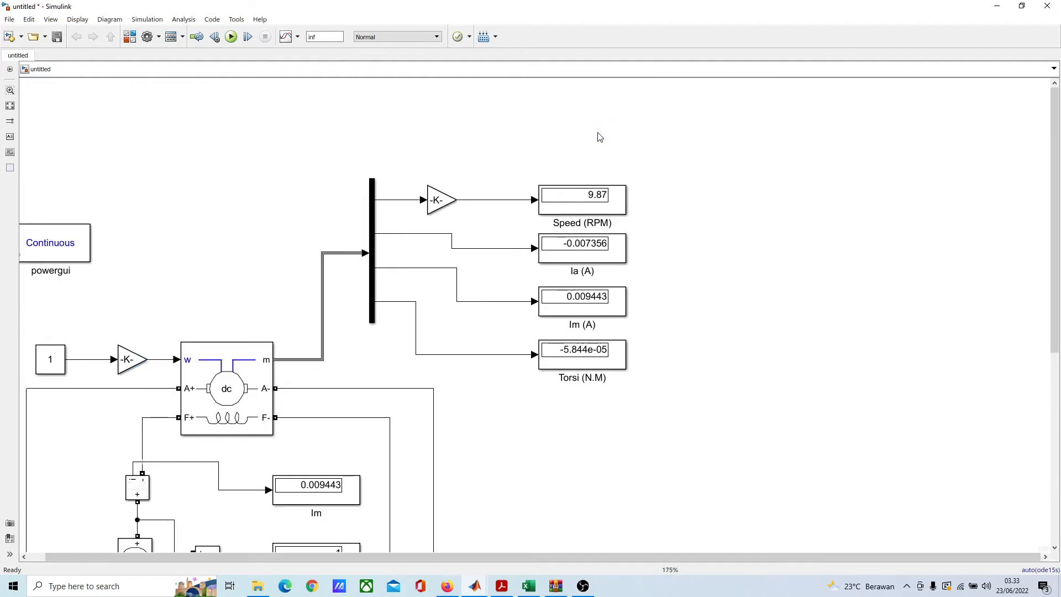
click(581, 209)
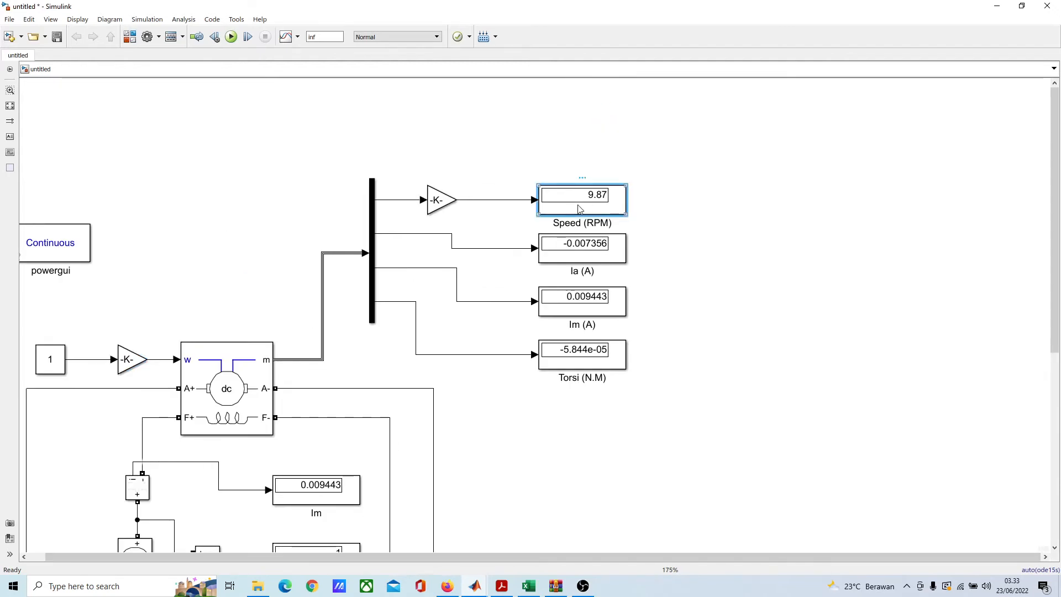
key(ctrl+v)
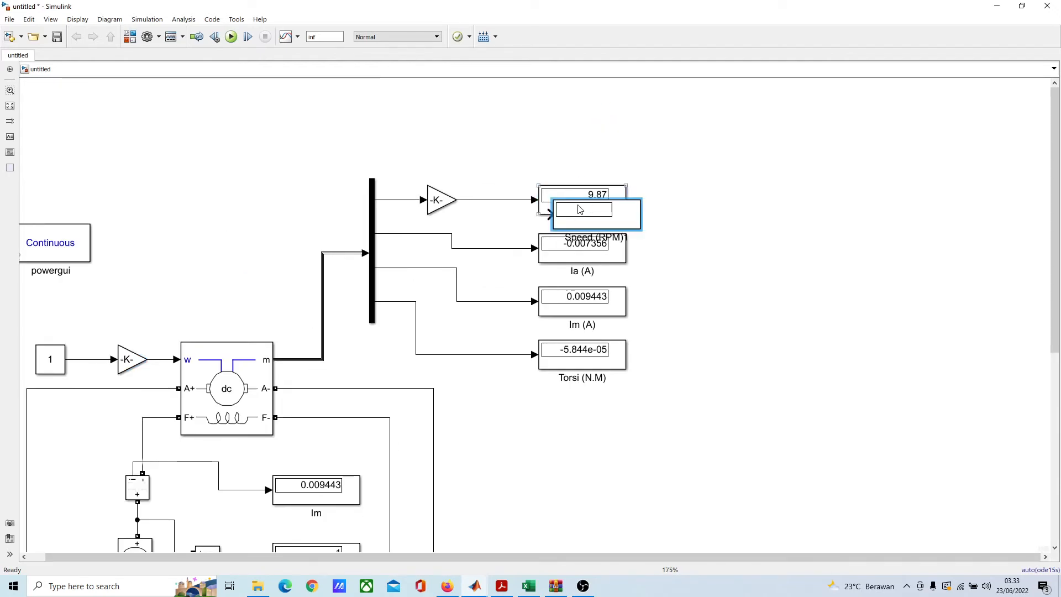
drag(580, 210, 401, 200)
click(708, 197)
Step: Rename the duplicated speed Display as Speed (Rad/Sec)
click(608, 145)
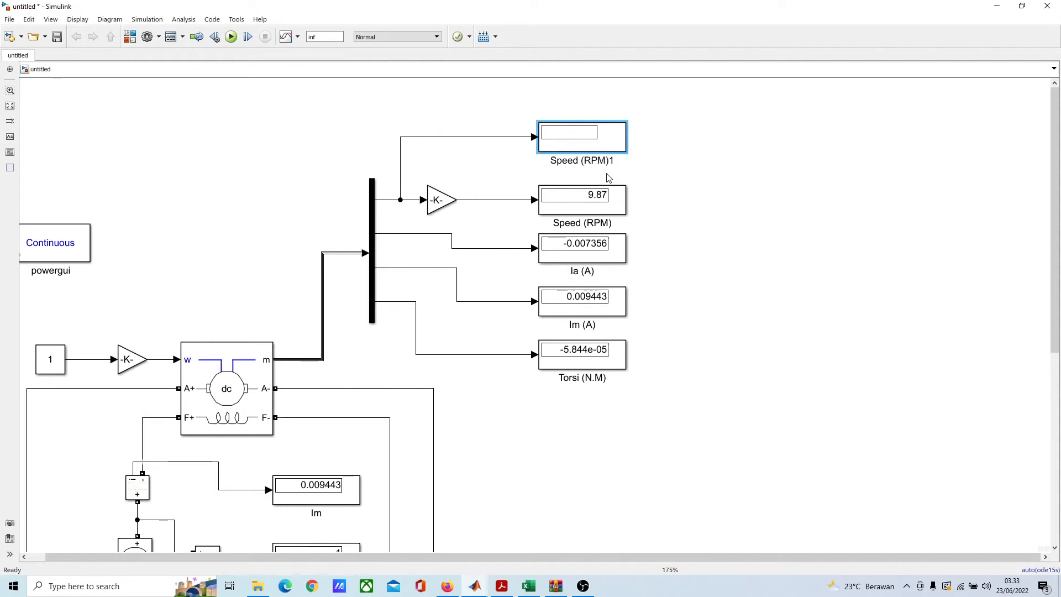
key(BackSpace)
key(BackSpace)
key(BackSpace)
text(Rad/Sec)
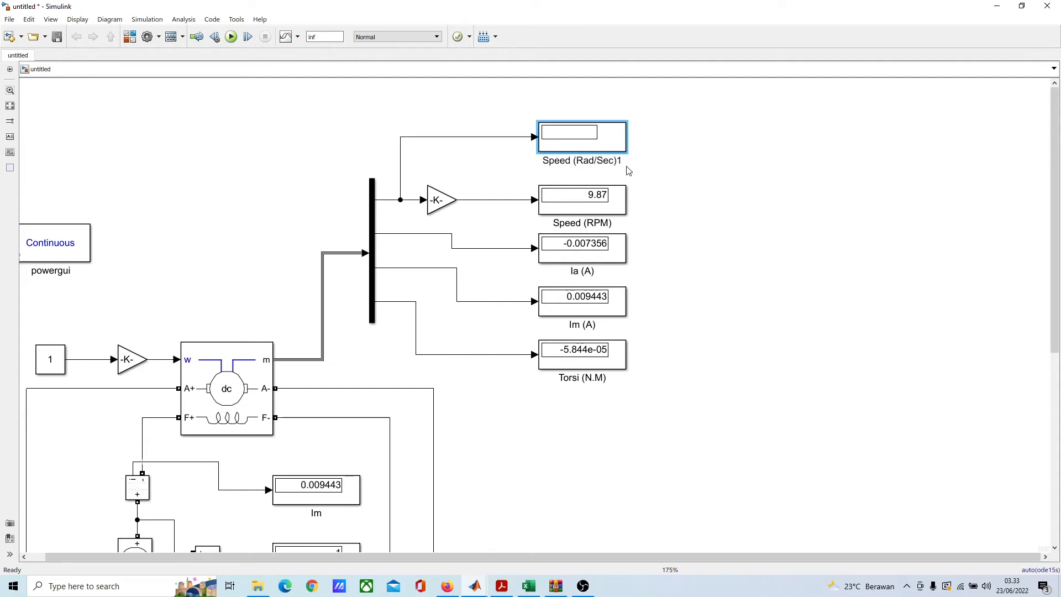
key(BackSpace)
Step: Run the simulation and set the speed Constant feeding the DC machine to 1750
scroll(621, 166, down, 2)
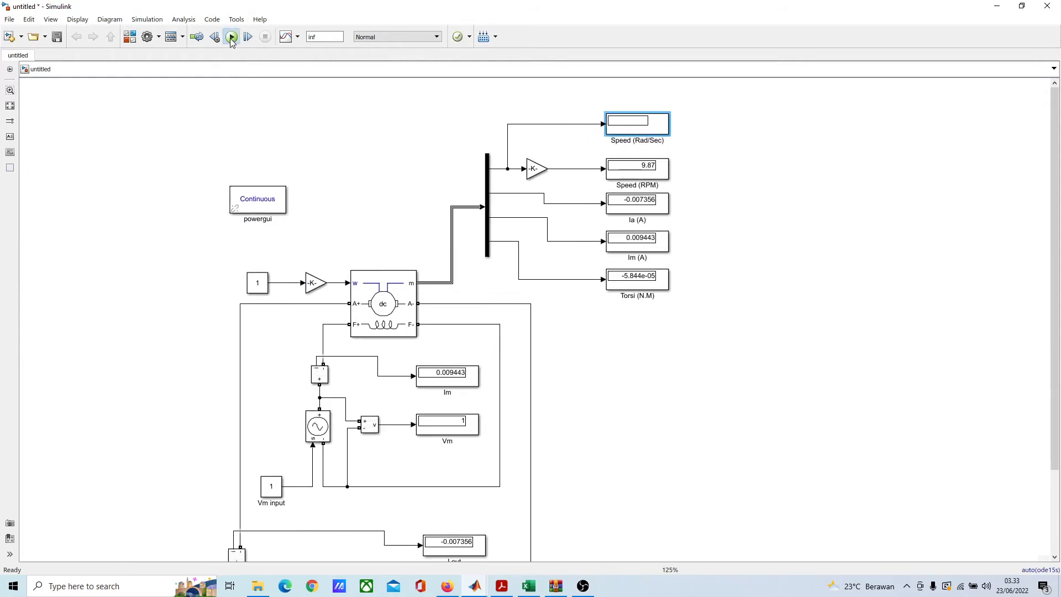
click(231, 37)
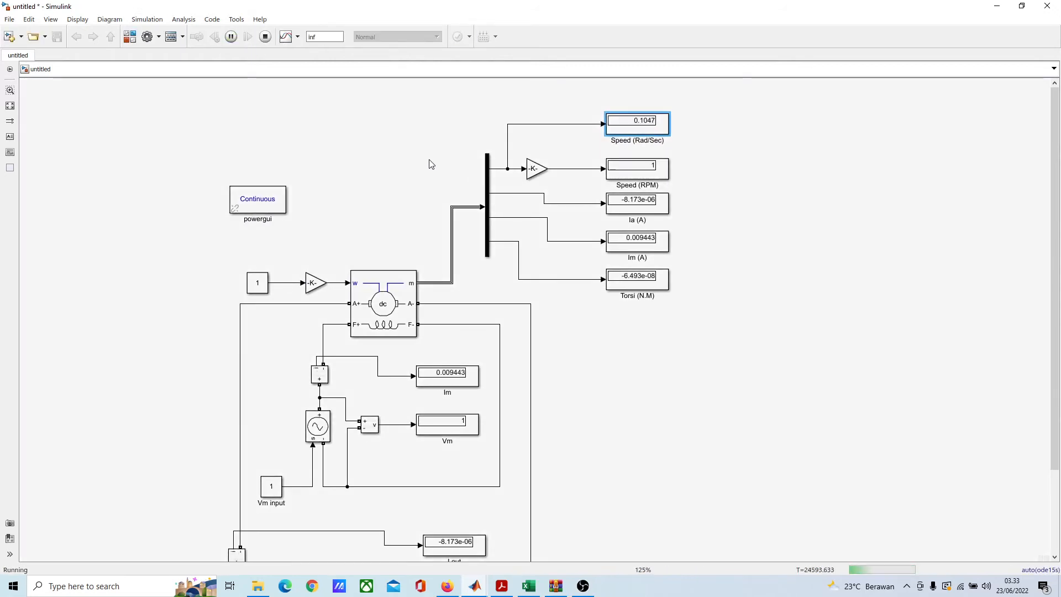
double_click(285, 282)
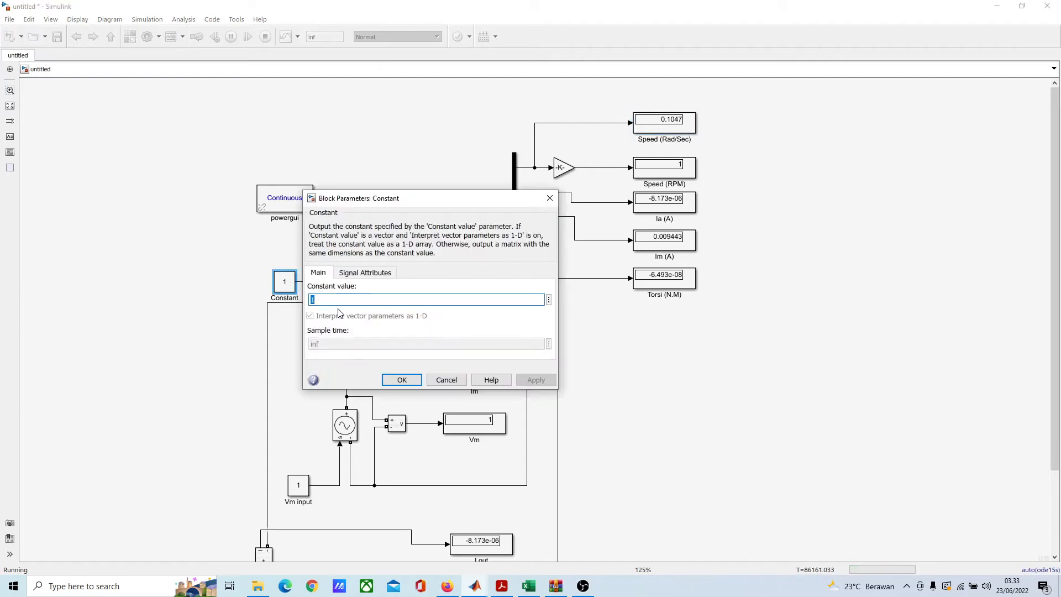
text(1)
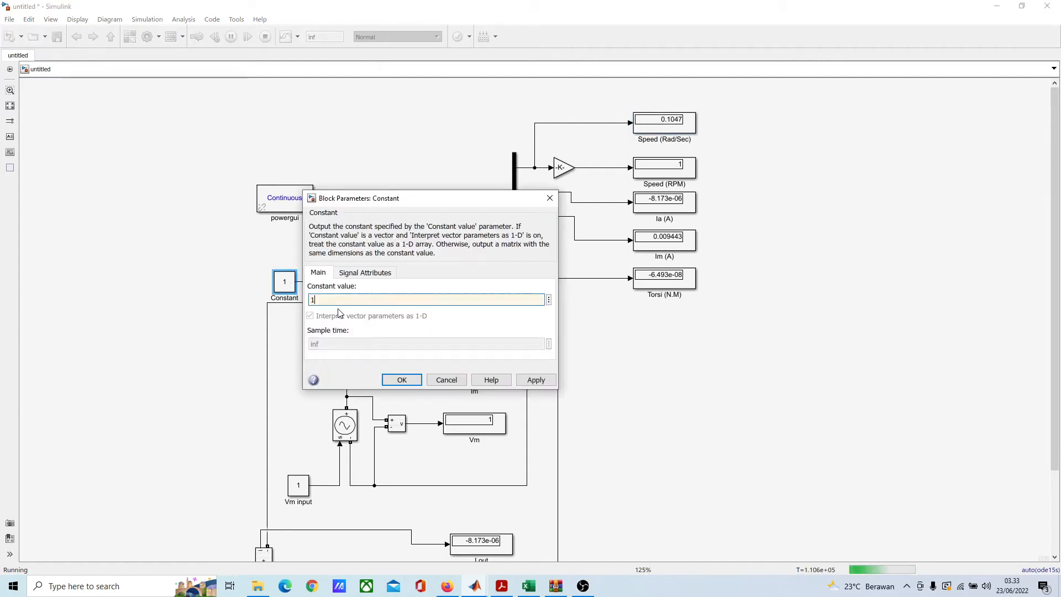
text(750)
key(Return)
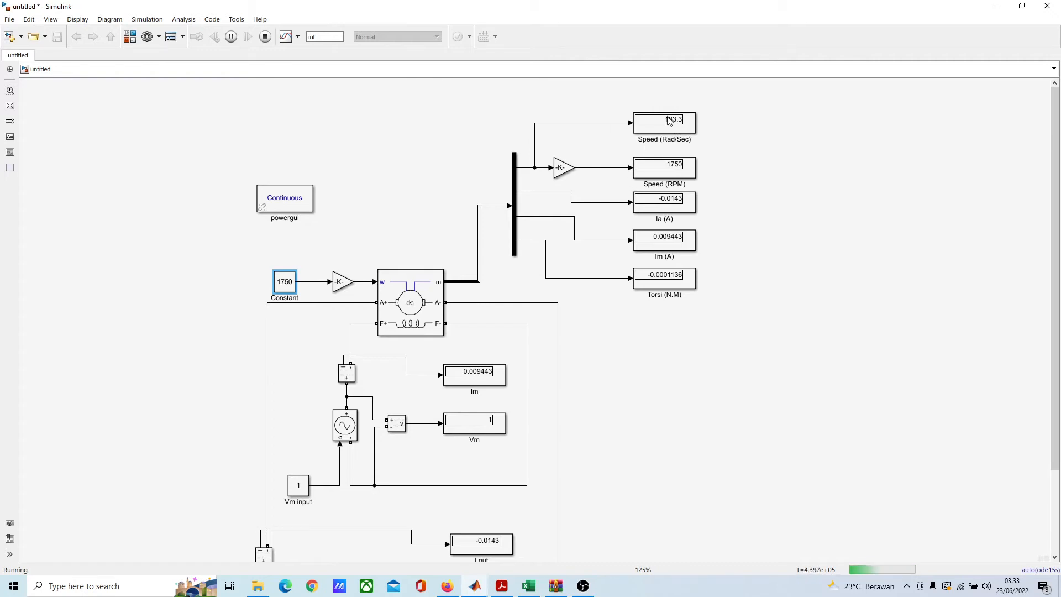
Step: Examine the Speed (Rad/Sec), Speed (RPM), current and torque Displays while the simulation runs at the new speed
scroll(671, 142, down, 1)
scroll(663, 148, up, 1)
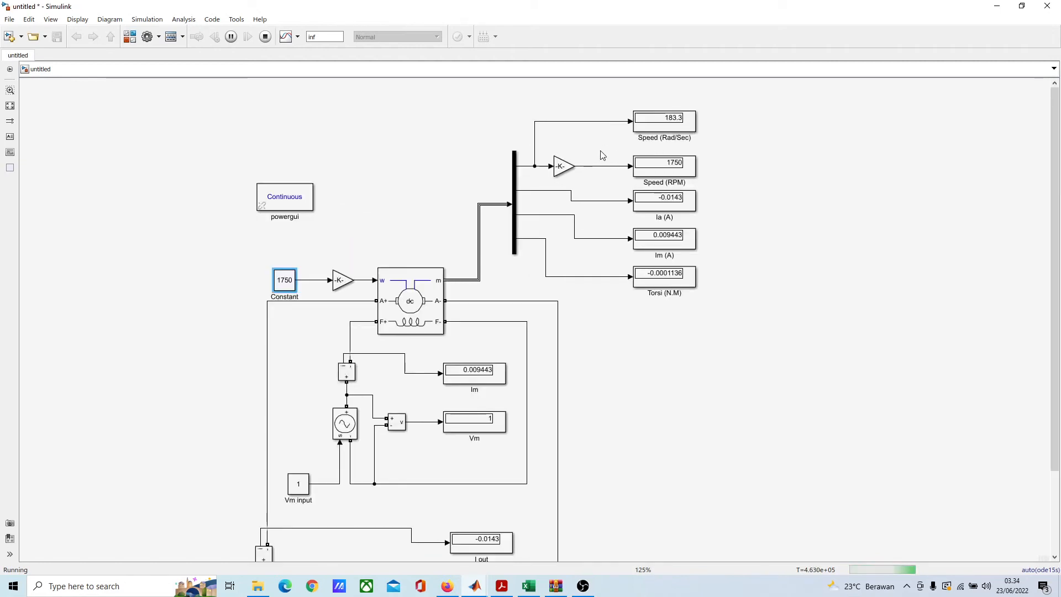
scroll(684, 163, down, 1)
scroll(632, 188, up, 1)
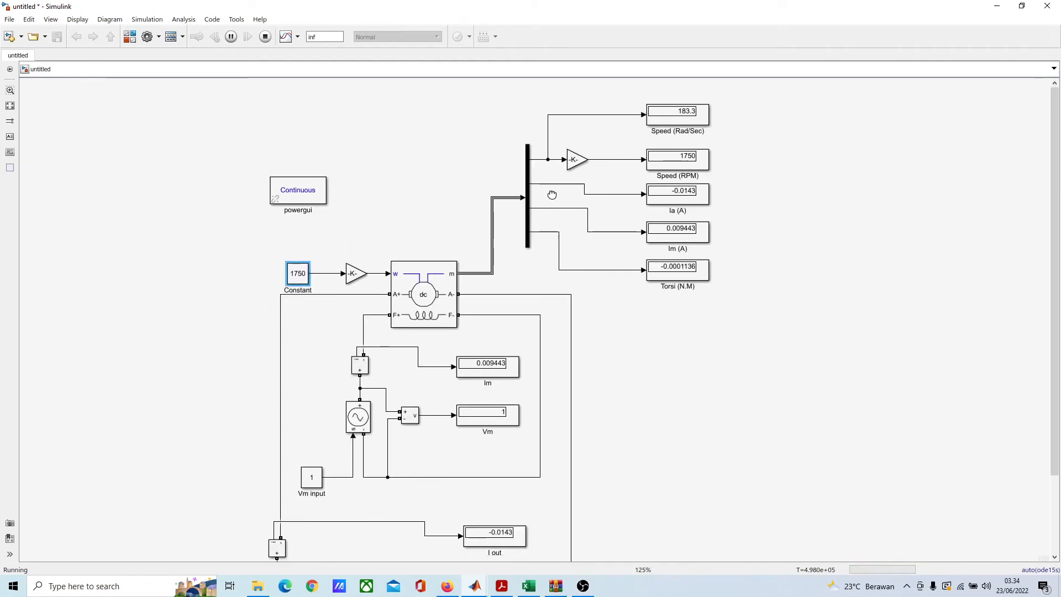
drag(551, 195, 554, 191)
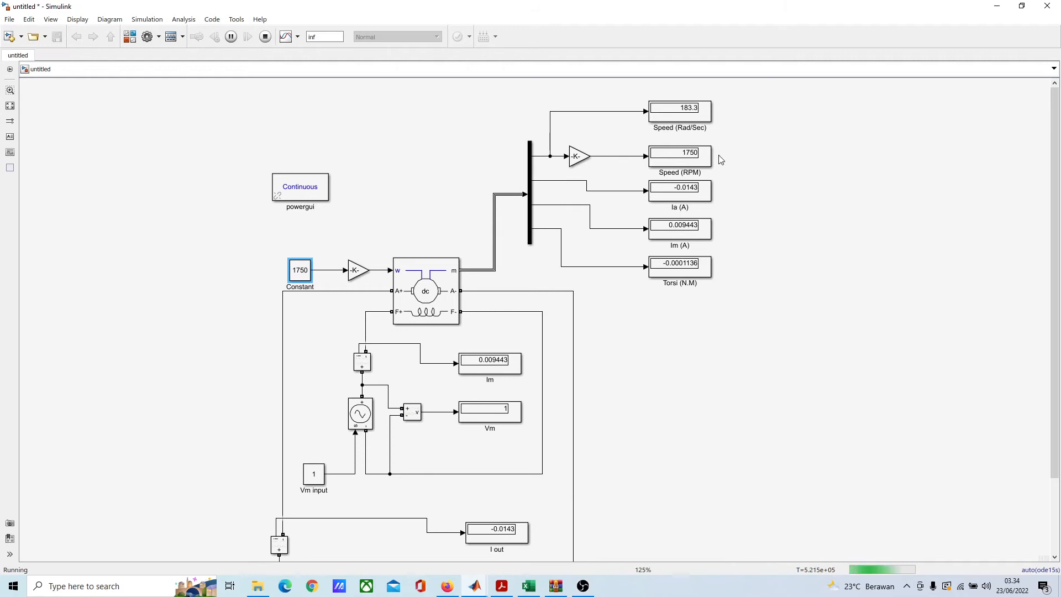
drag(698, 124, 710, 106)
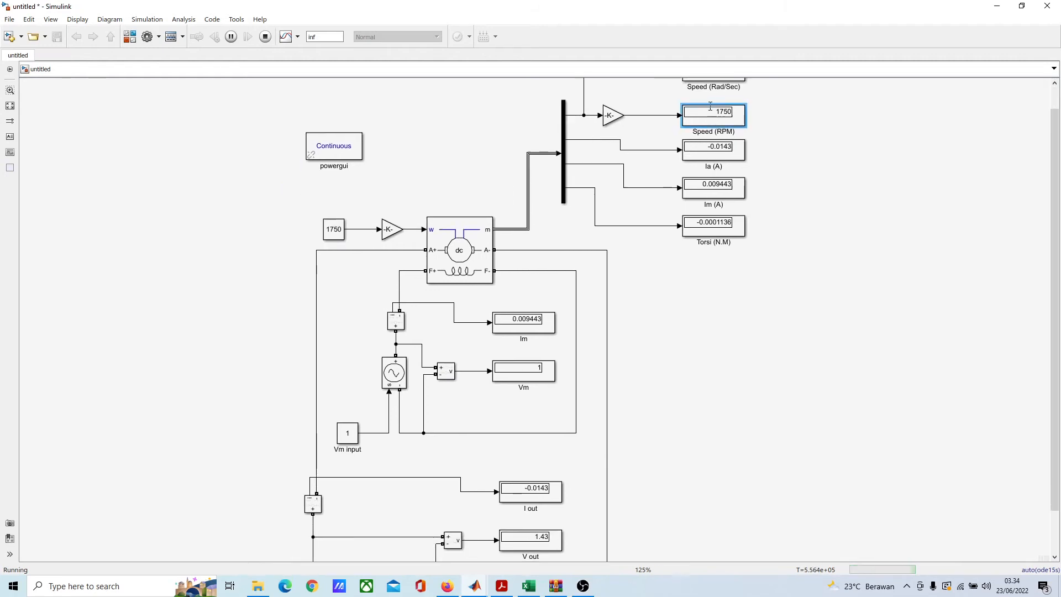
scroll(721, 138, up, 1)
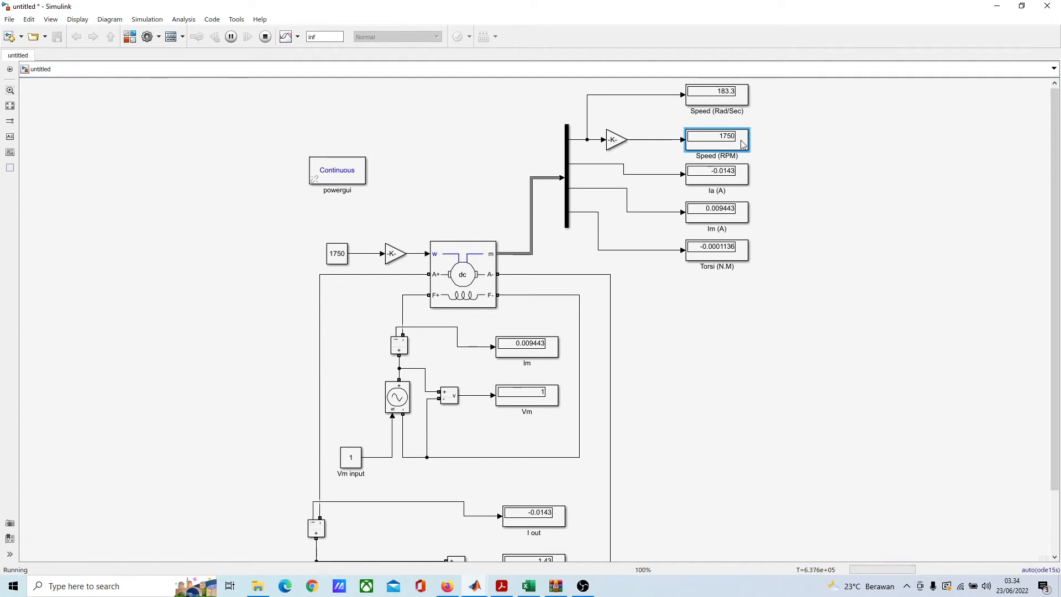
scroll(669, 136, down, 1)
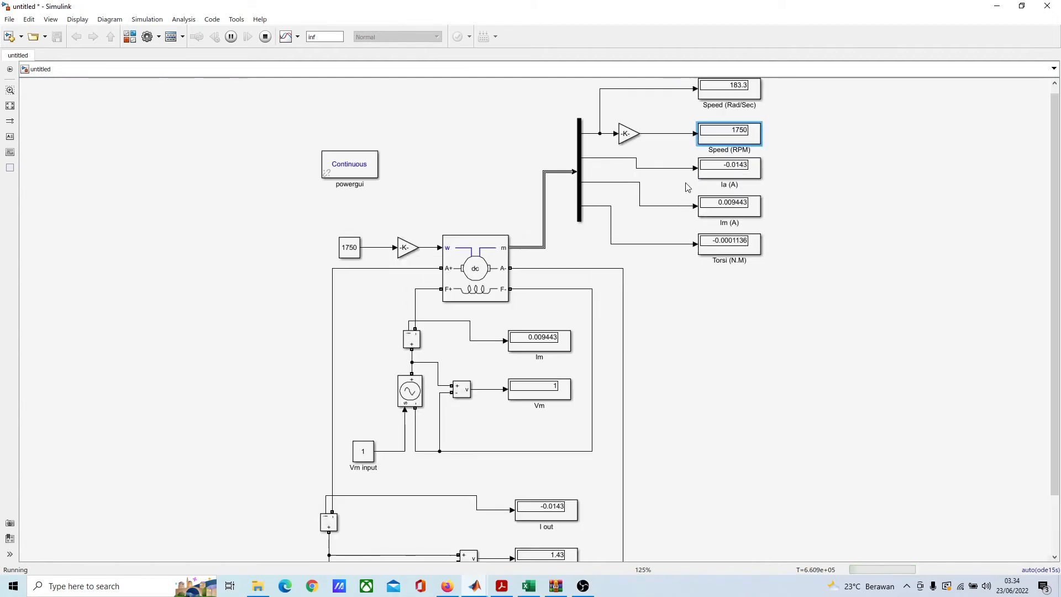
scroll(694, 143, up, 1)
drag(640, 172, 741, 69)
drag(727, 239, 693, 260)
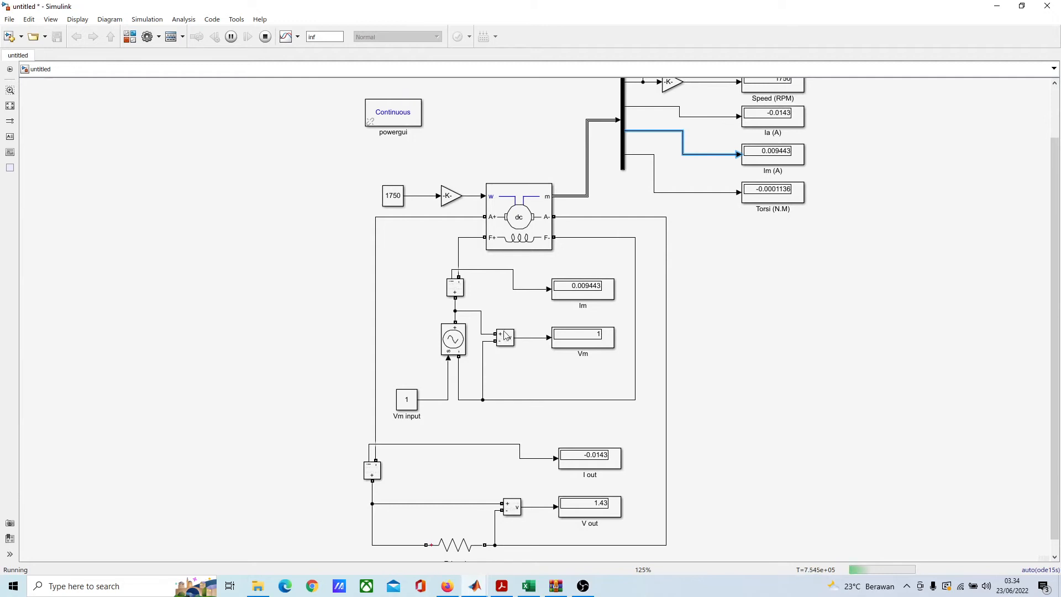
Step: Stop the simulation and check the DC Machine's preset model for its rated speed and field voltage
click(406, 401)
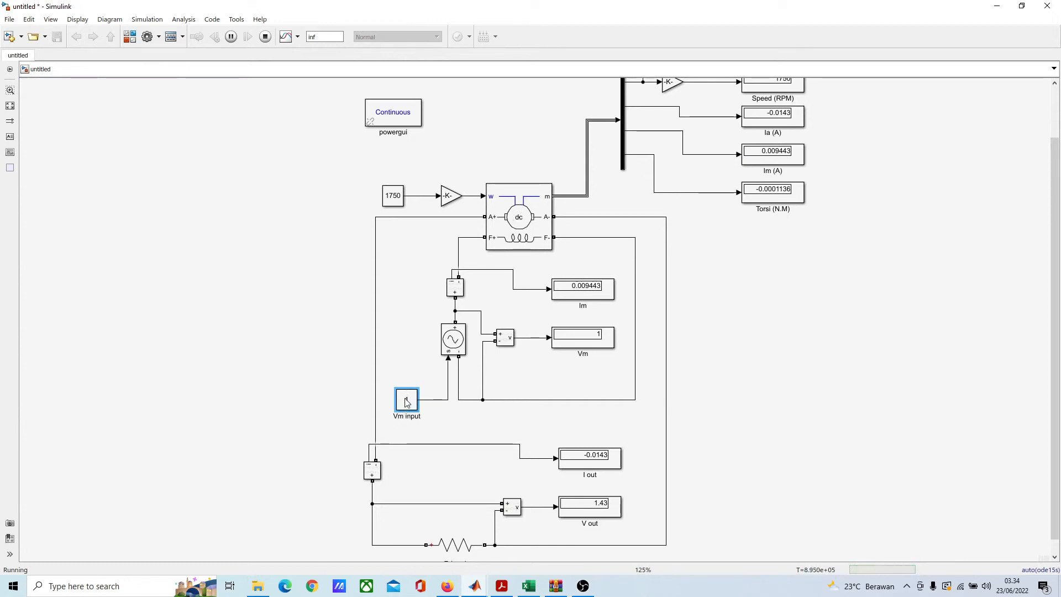
click(265, 36)
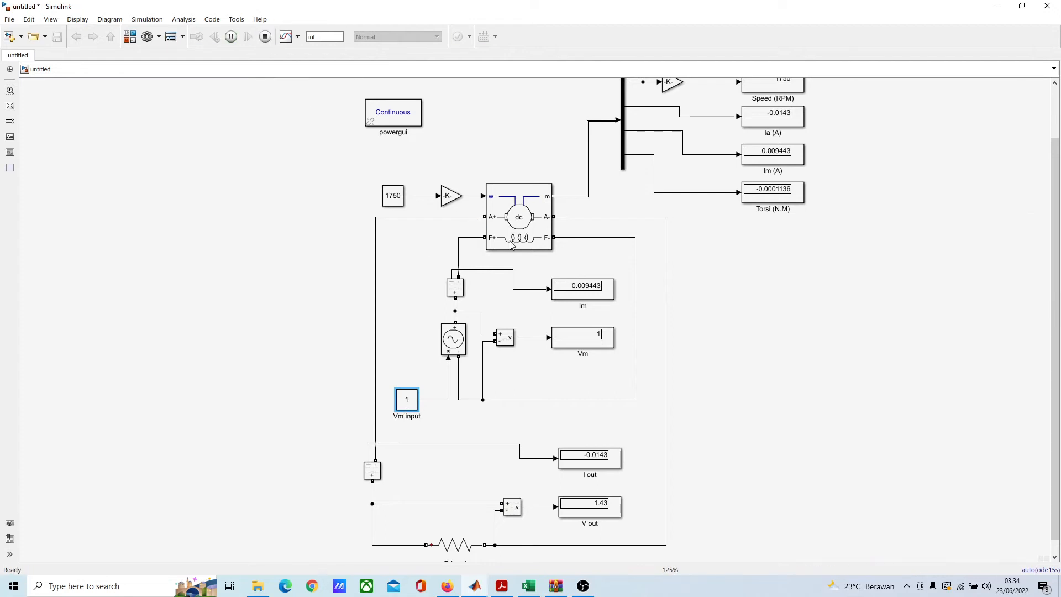
click(518, 217)
double_click(519, 217)
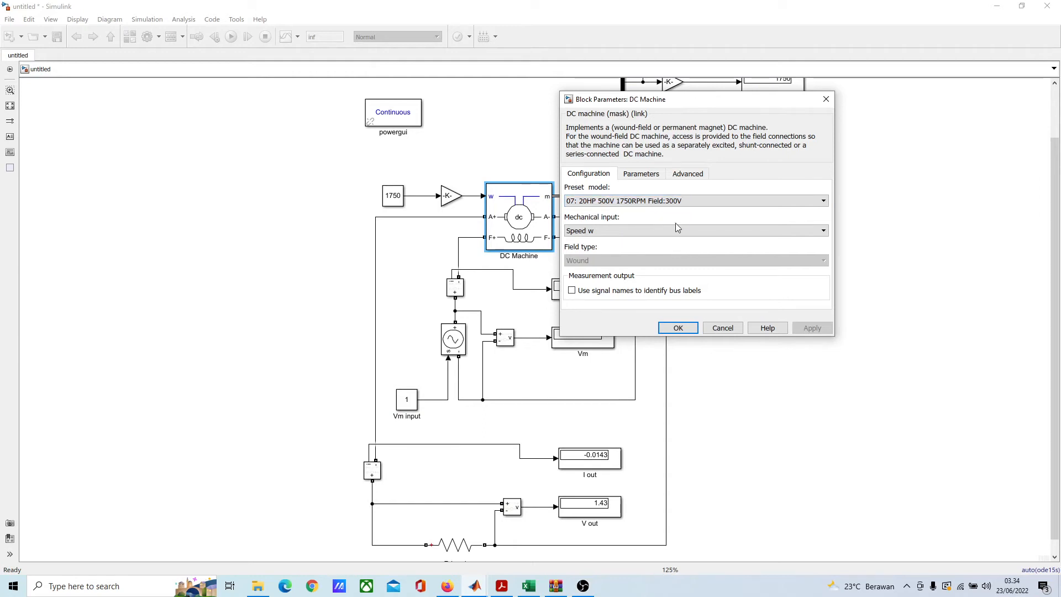
click(678, 328)
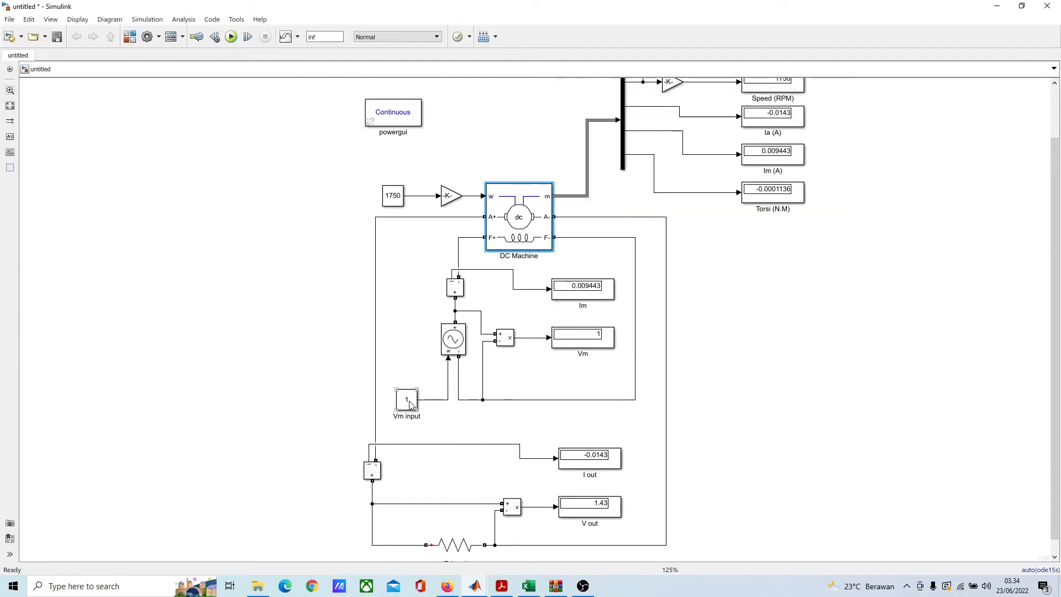
Step: Restart the simulation and set the Vm input Constant first to 200 and finally to 300
click(231, 38)
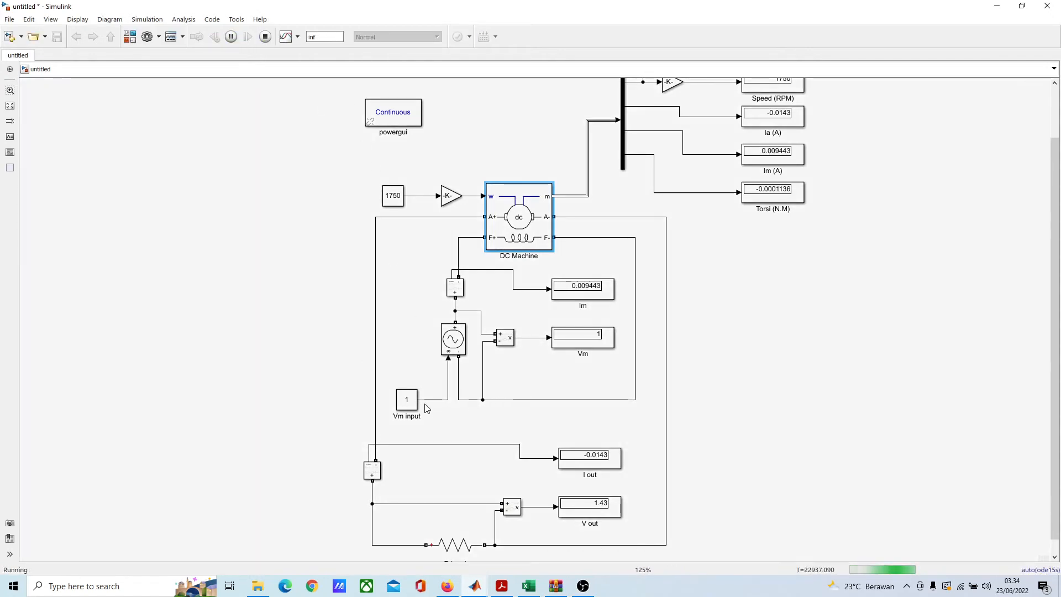
double_click(407, 399)
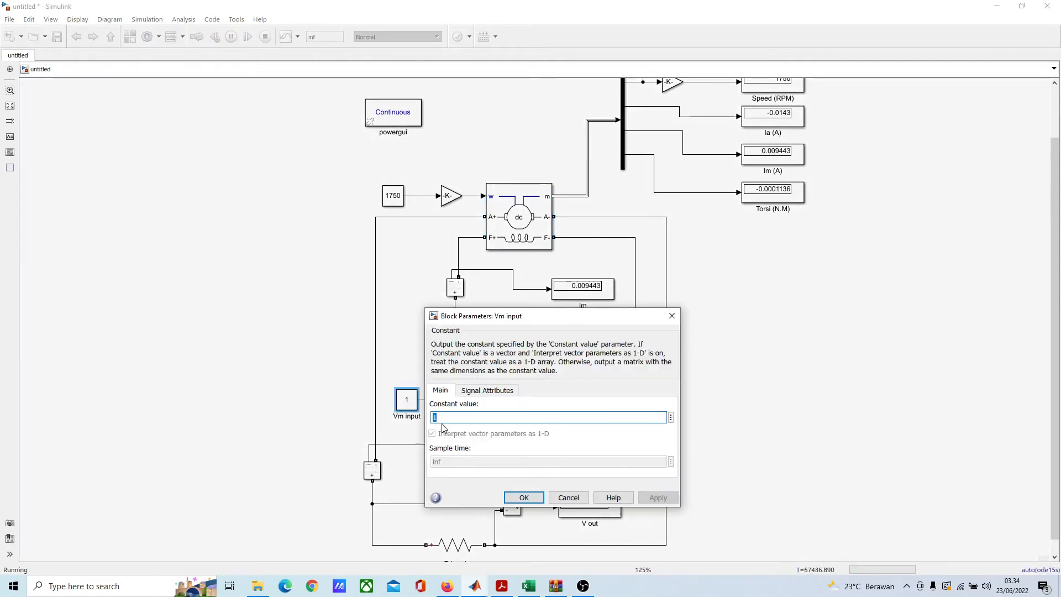
text(200)
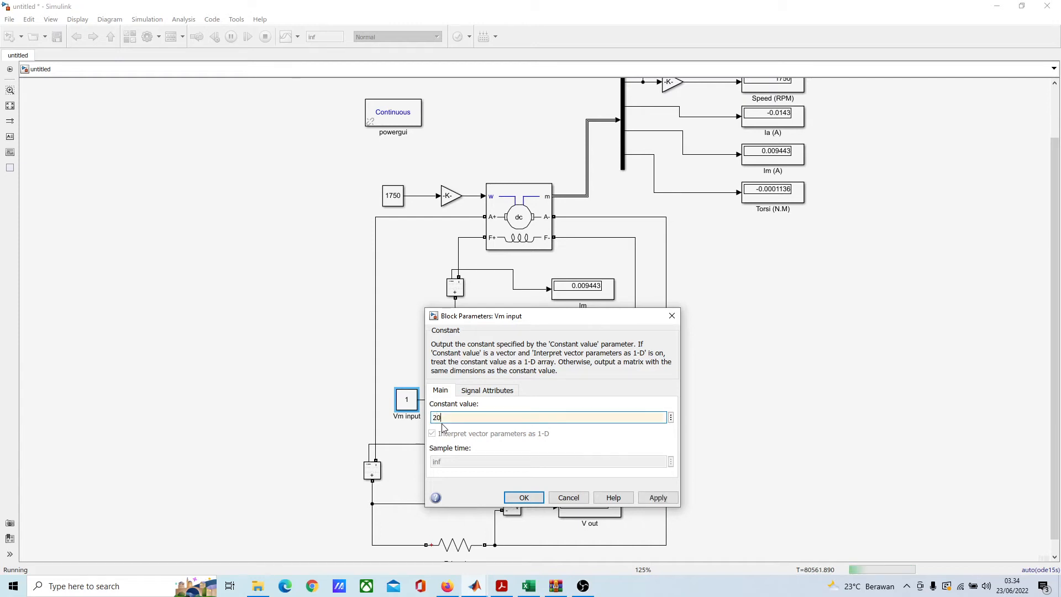
key(Return)
key(Return)
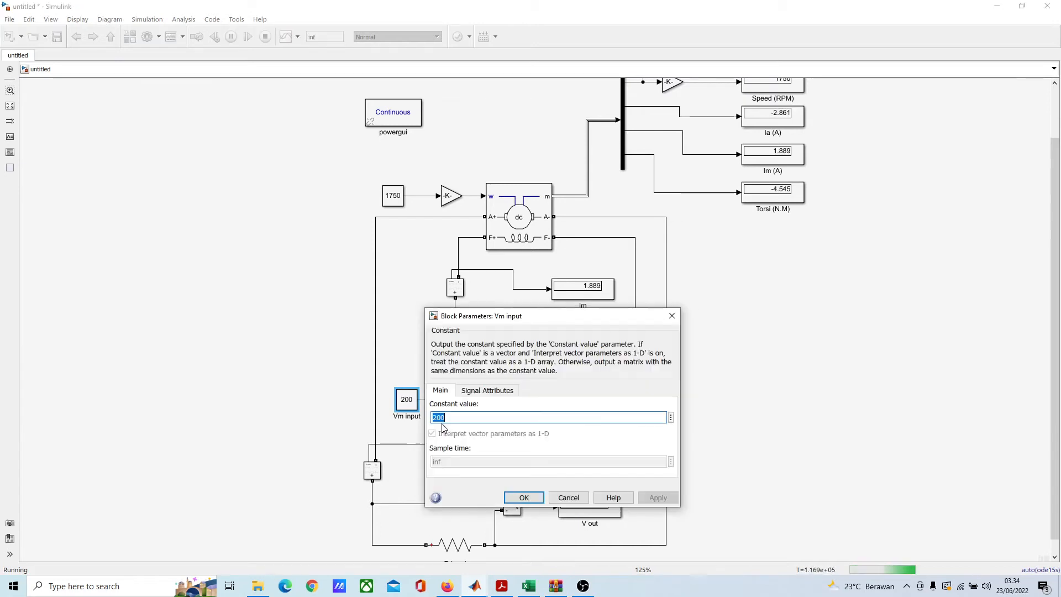
text(00)
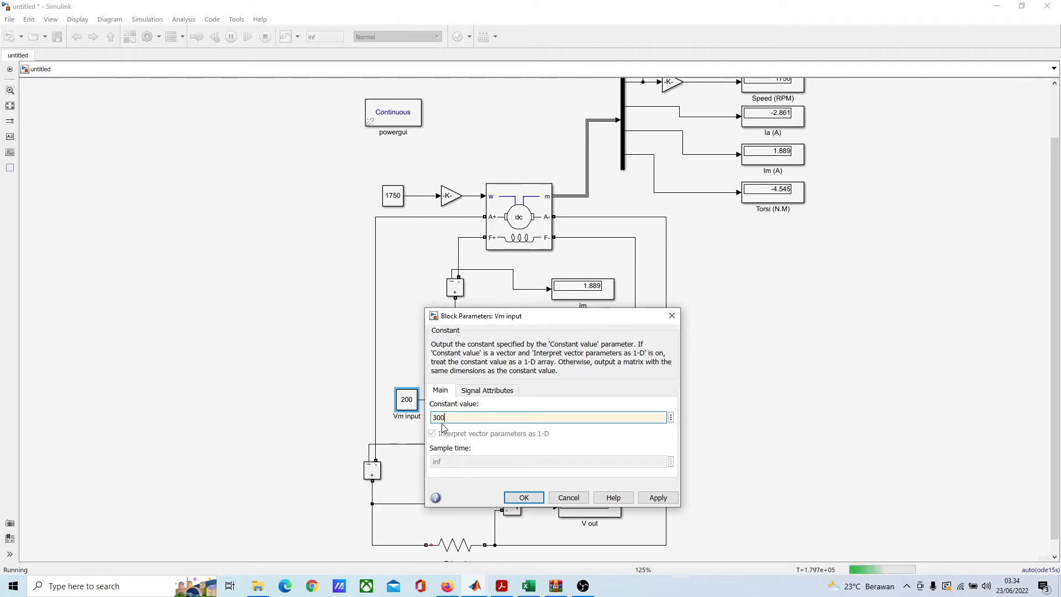
key(Return)
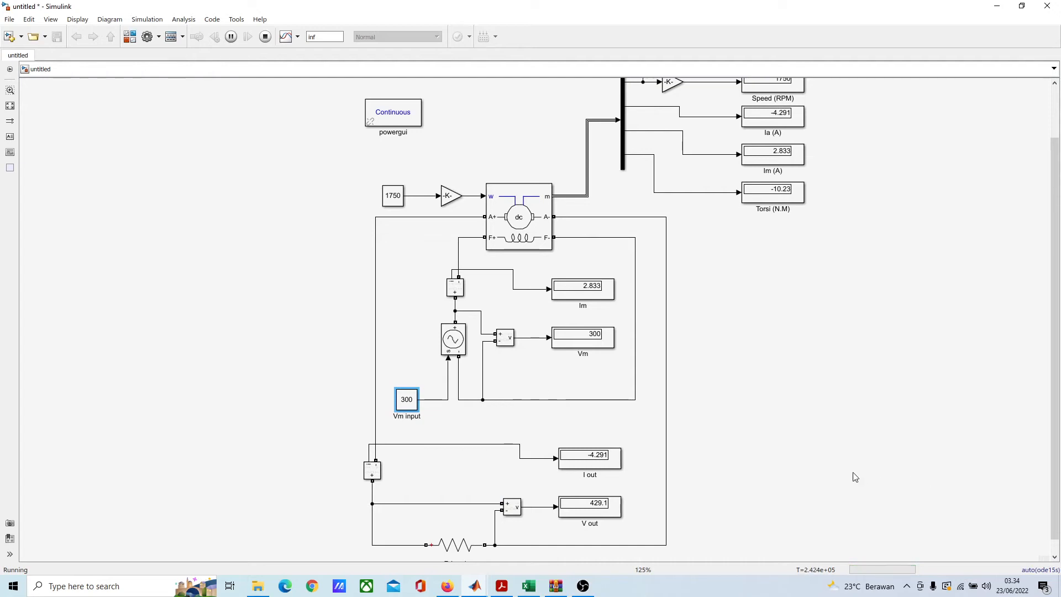
Step: Examine the machine's speed, current and torque Displays, the field Im and Vm readings, and the load's I out and V out
scroll(796, 445, down, 1)
scroll(812, 481, right, 1)
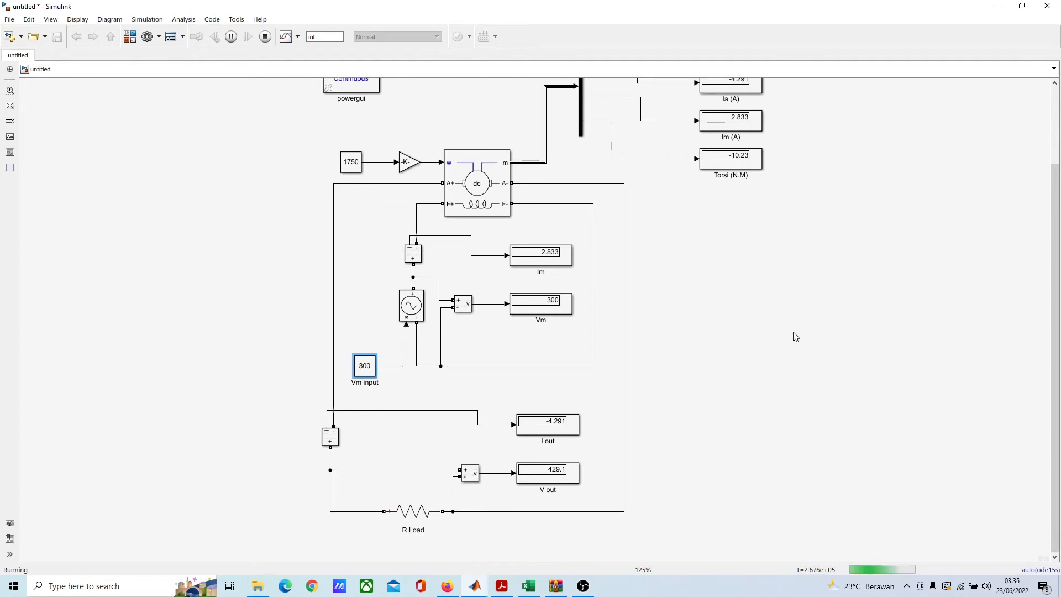
scroll(784, 388, up, 1)
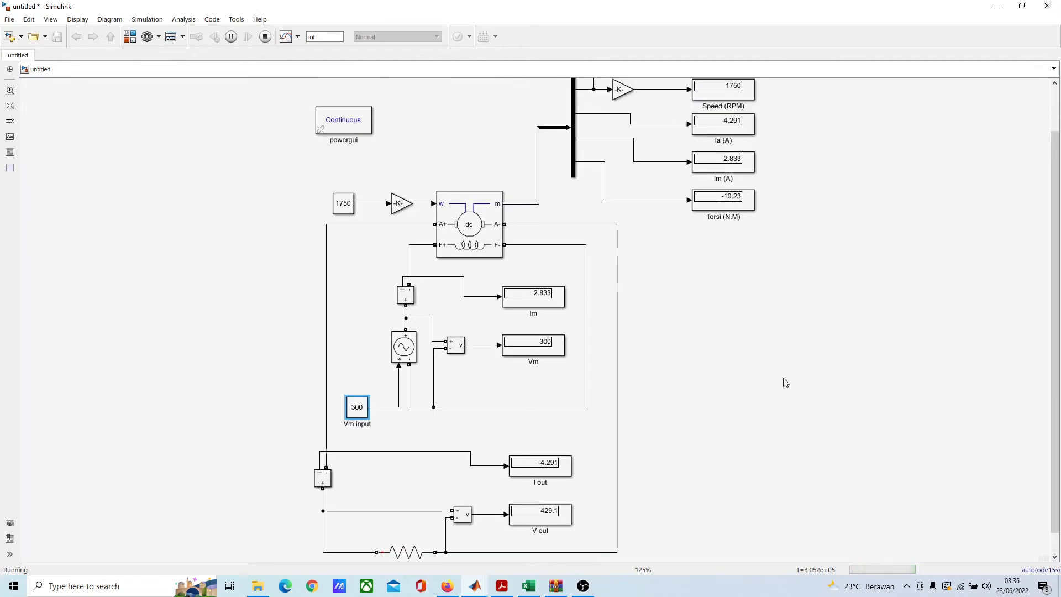
scroll(706, 285, right, 1)
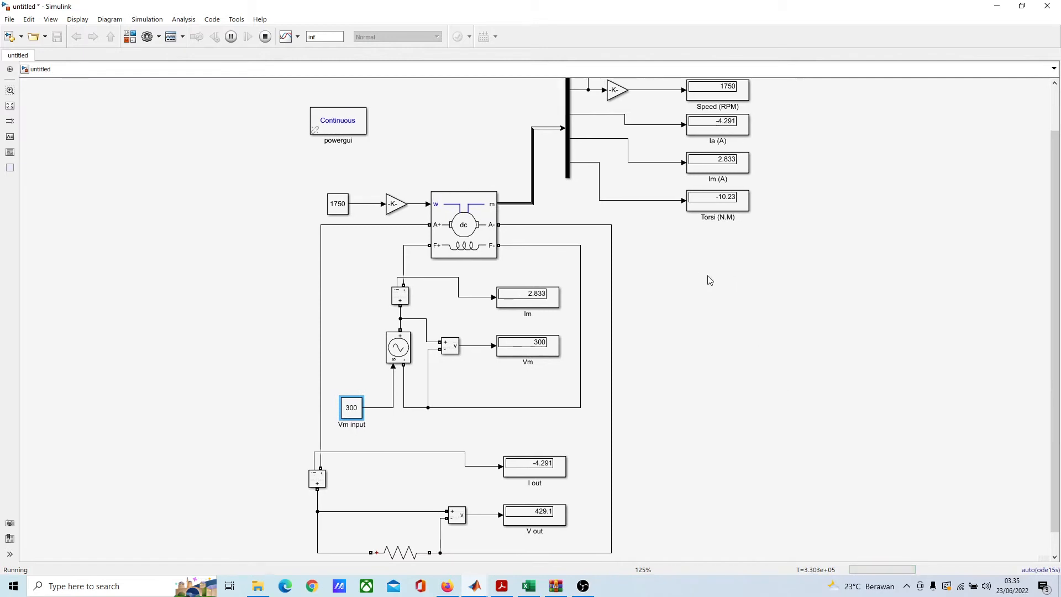
scroll(706, 284, down, 1)
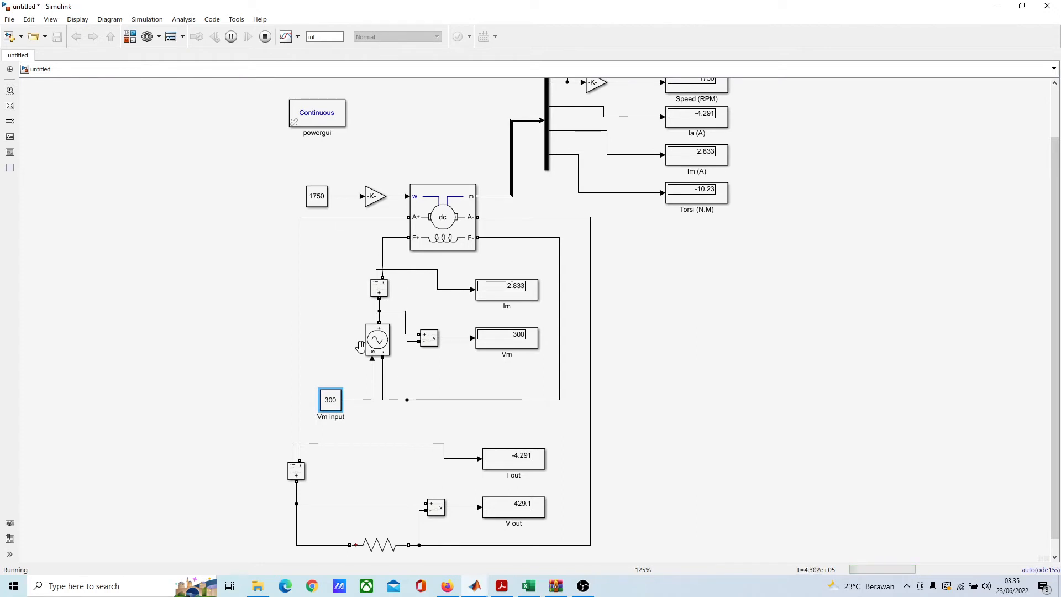
scroll(353, 356, right, 1)
scroll(354, 357, down, 1)
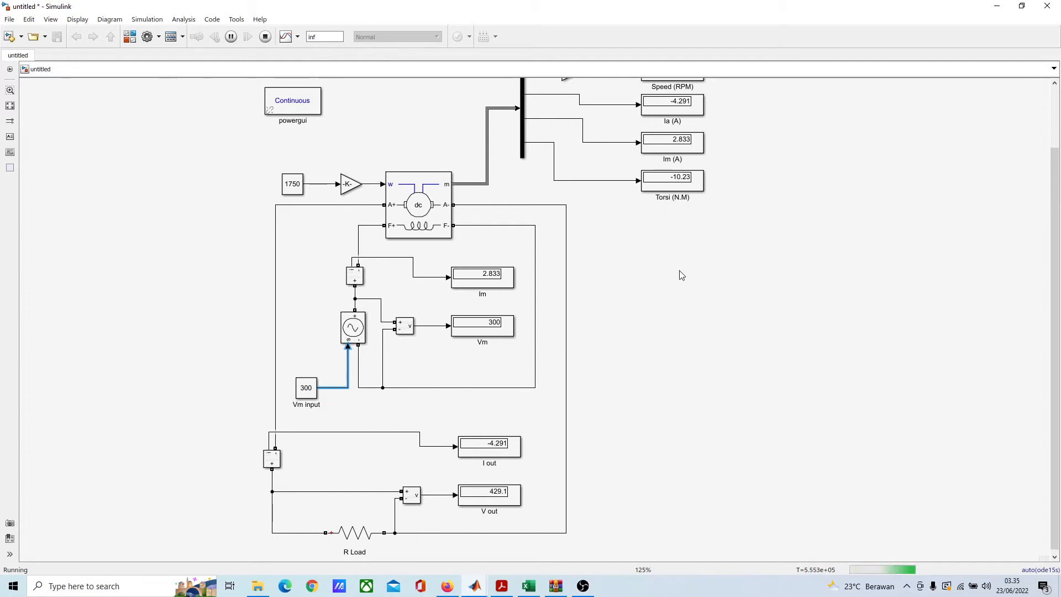
scroll(675, 293, up, 1)
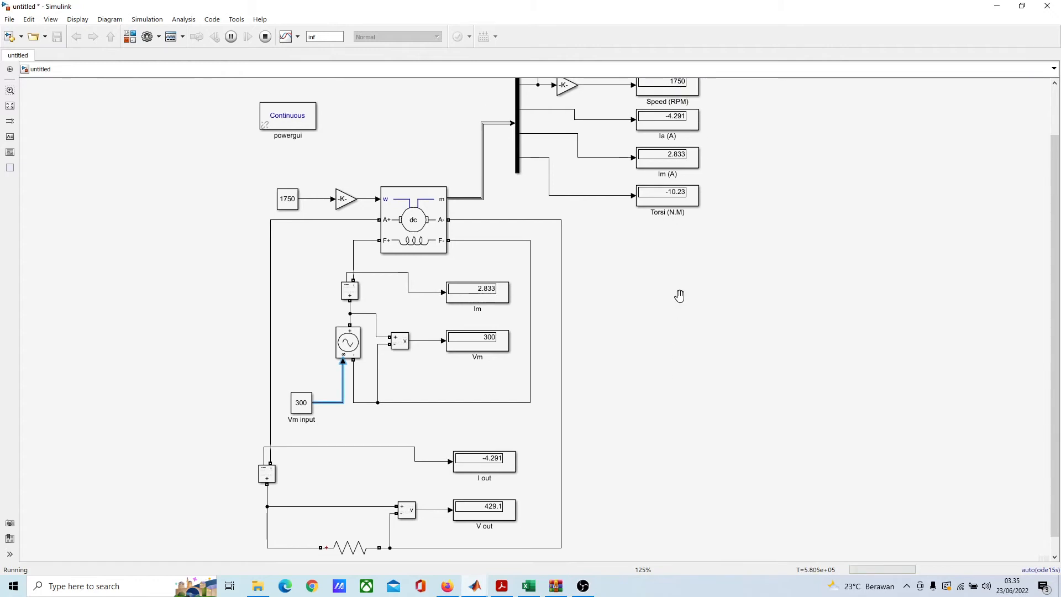
scroll(681, 310, up, 1)
scroll(704, 421, up, 4)
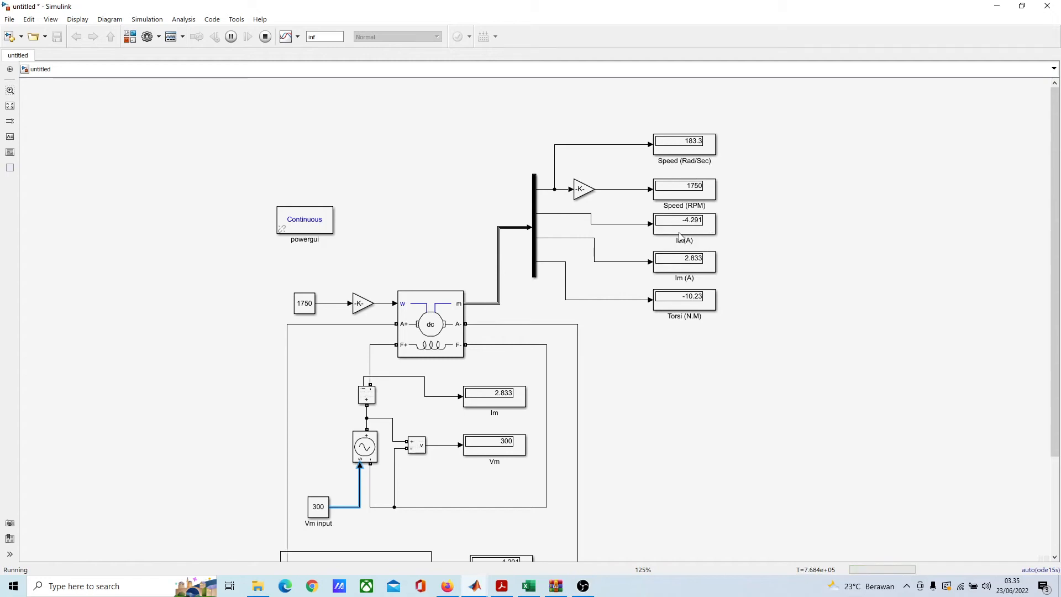
scroll(593, 391, down, 1)
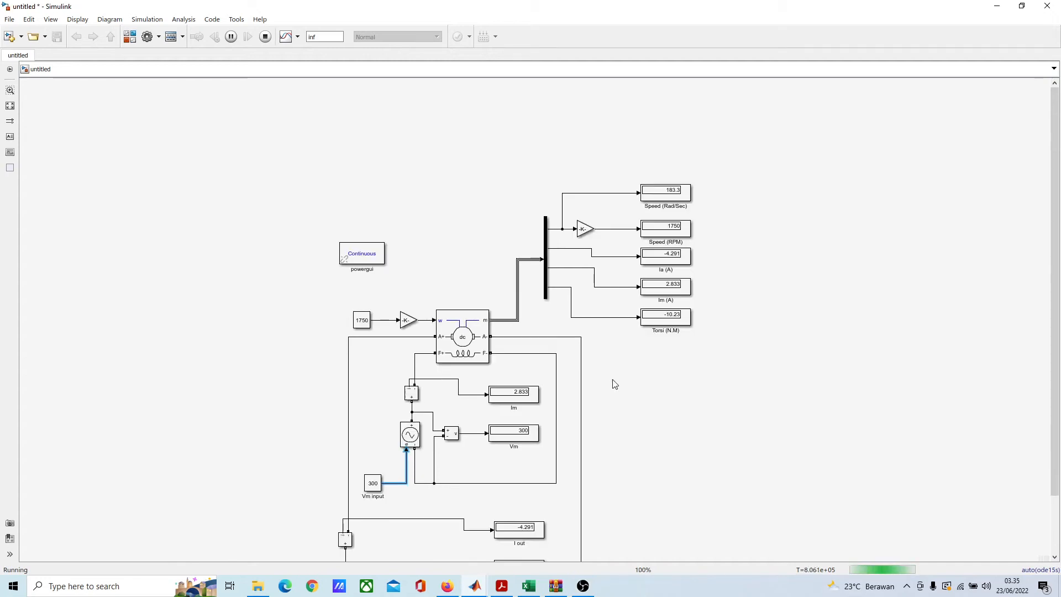
scroll(596, 249, down, 2)
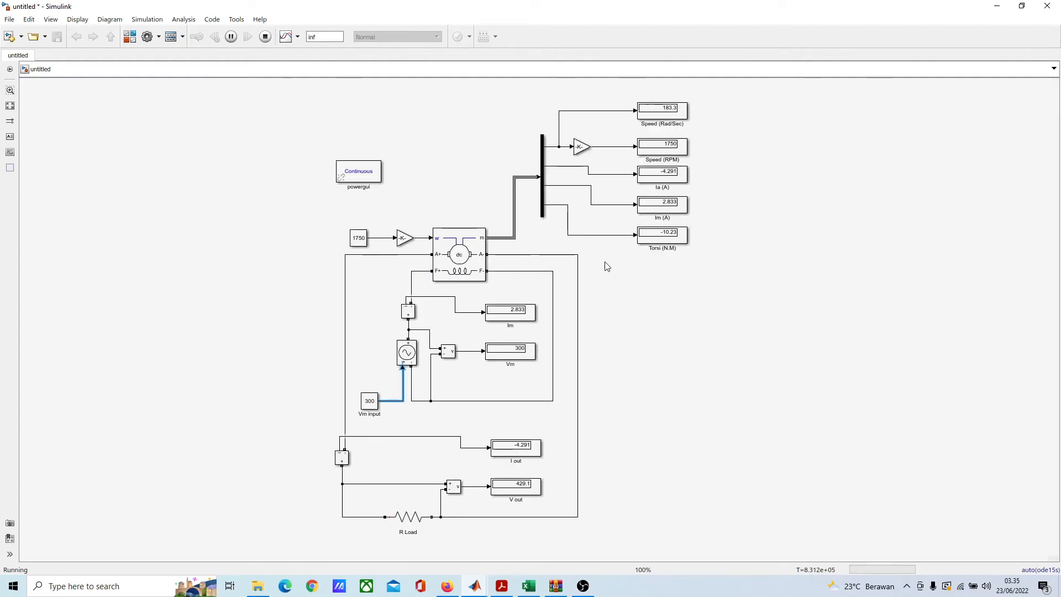
scroll(634, 247, up, 2)
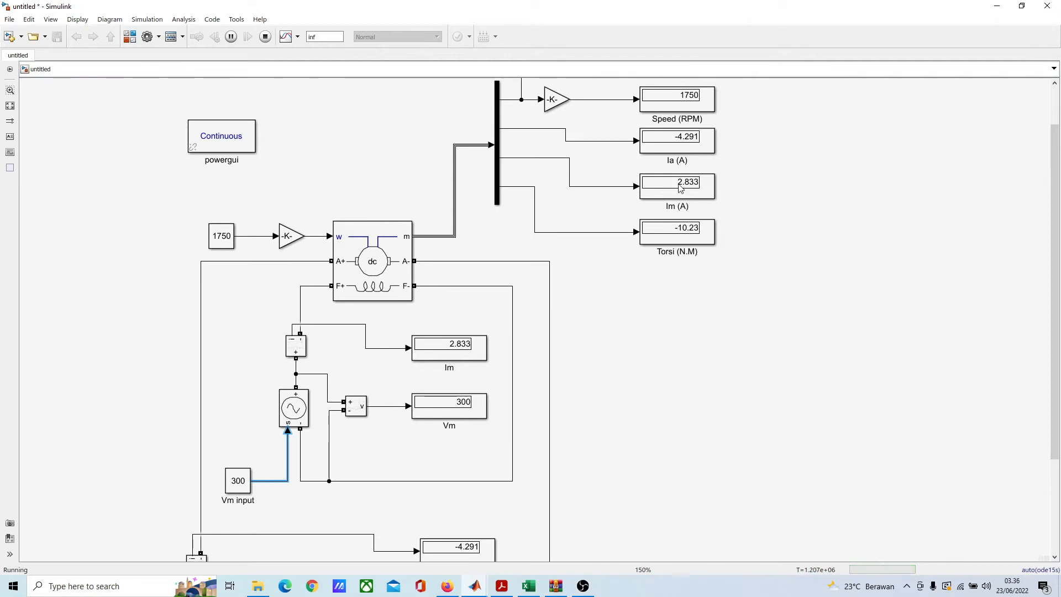
scroll(675, 176, down, 1)
drag(668, 183, 769, 112)
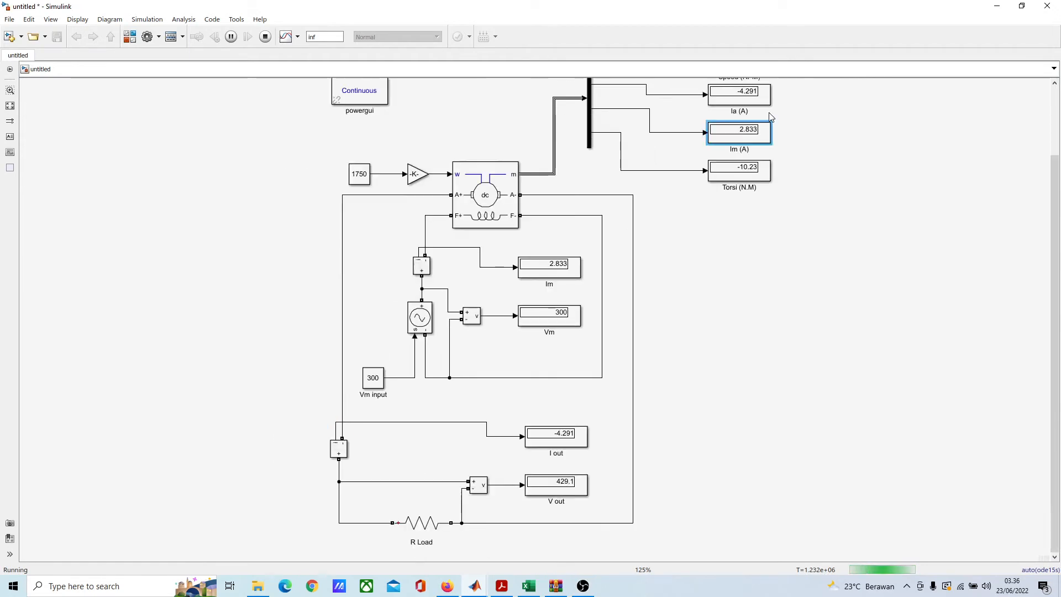
scroll(569, 374, down, 1)
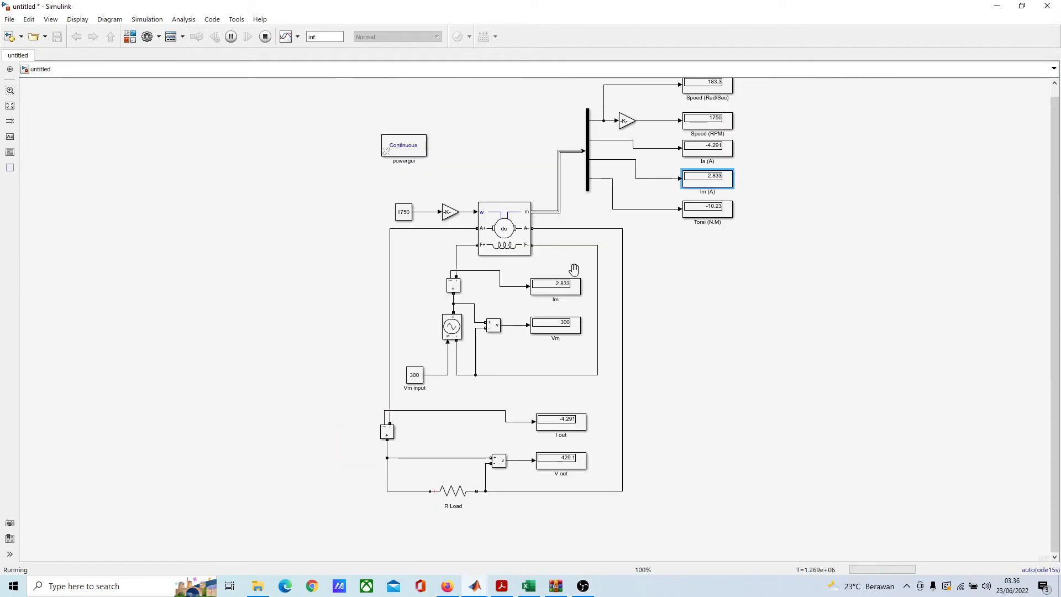
scroll(533, 505, up, 2)
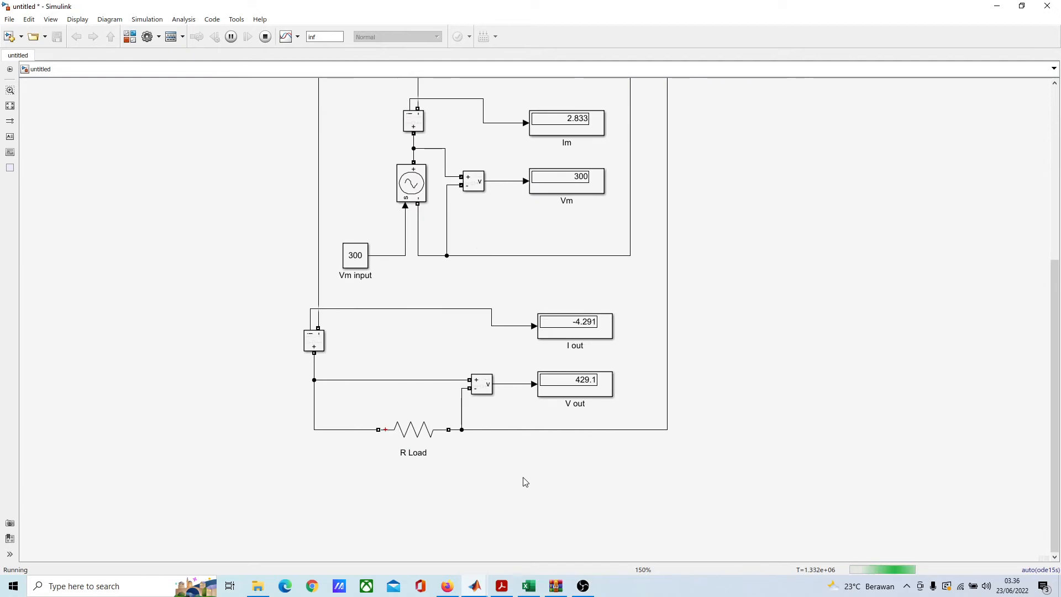
Step: Switch to the Excel workbook Book1 and review the Uji Pembebanan Generator table's title and its R Load values
scroll(525, 483, down, 2)
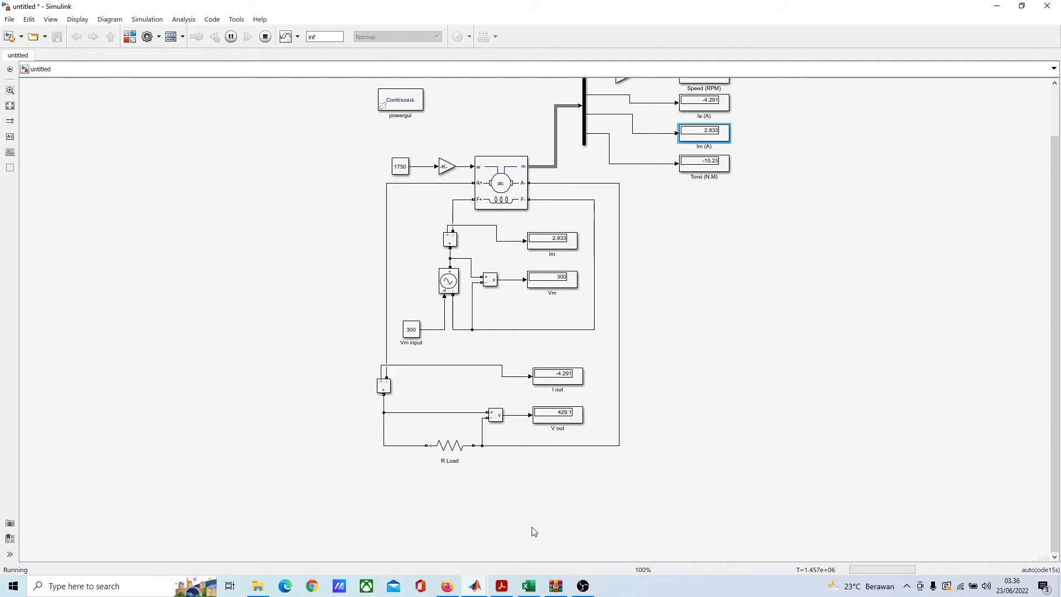
click(528, 589)
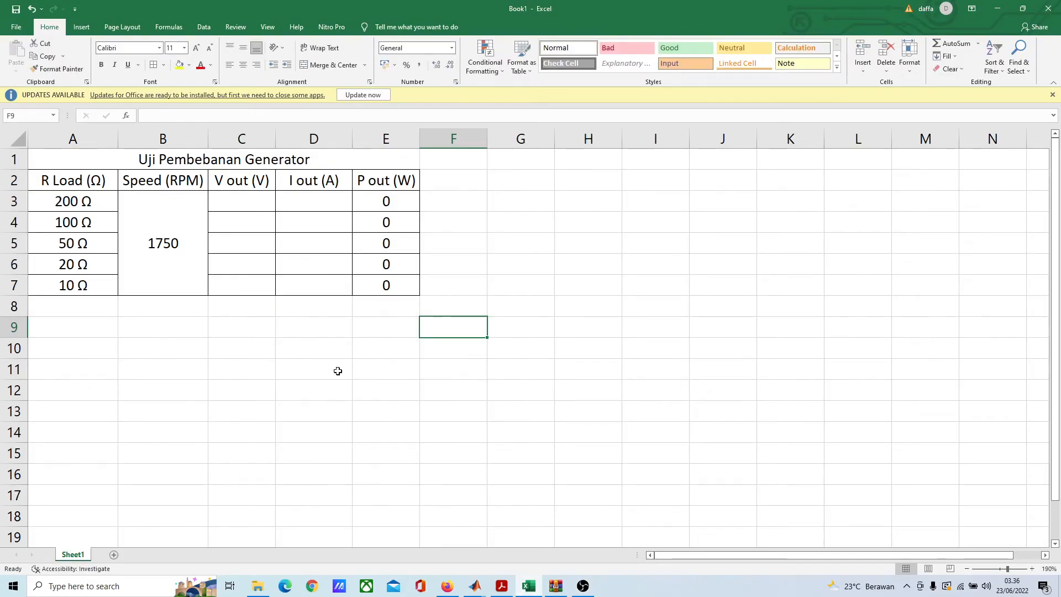
click(130, 334)
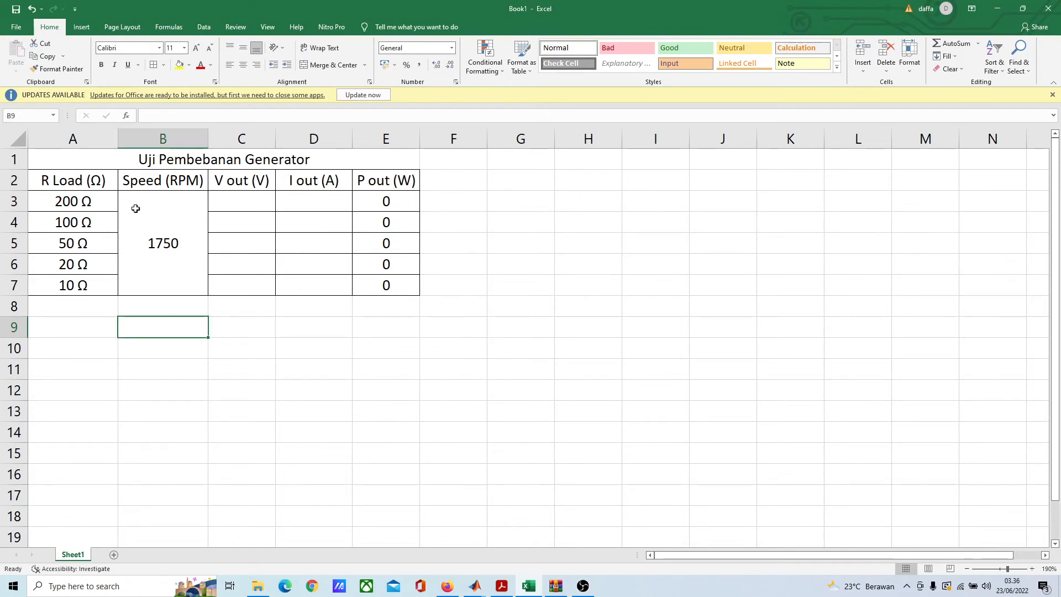
click(162, 158)
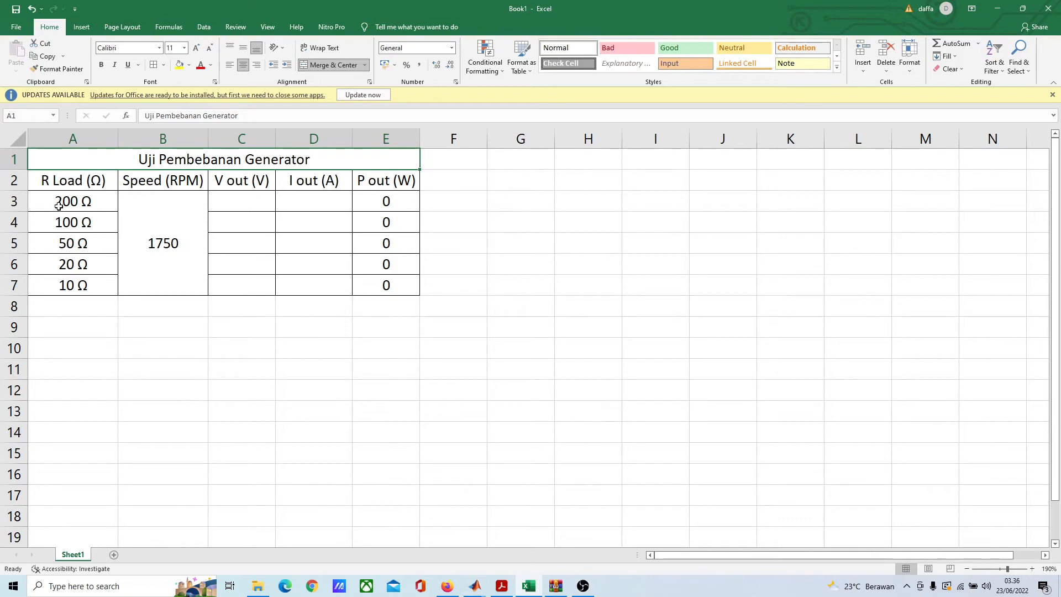
drag(90, 304, 86, 186)
click(108, 346)
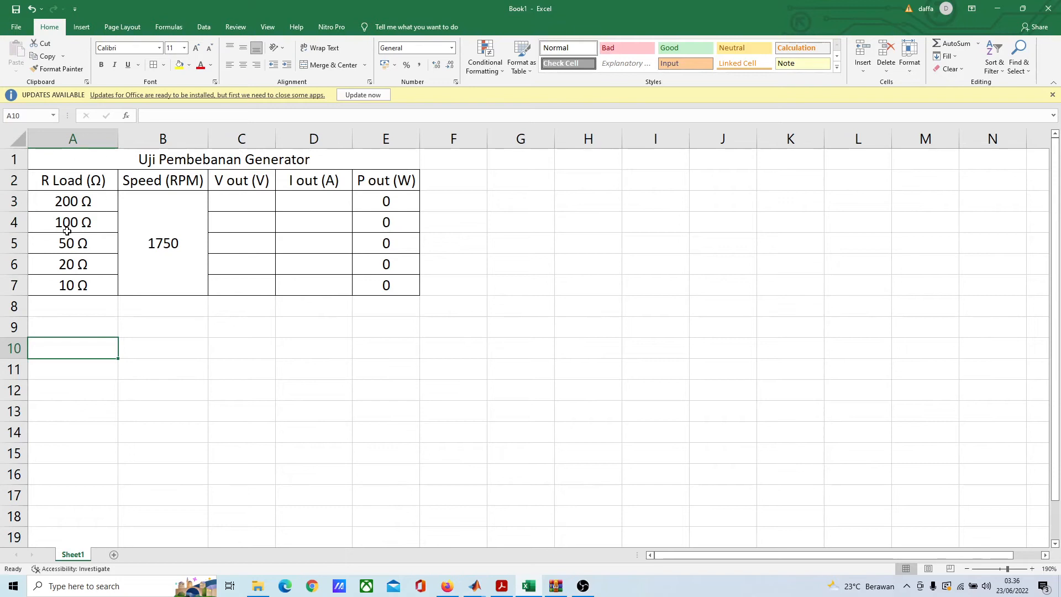
click(71, 202)
click(70, 222)
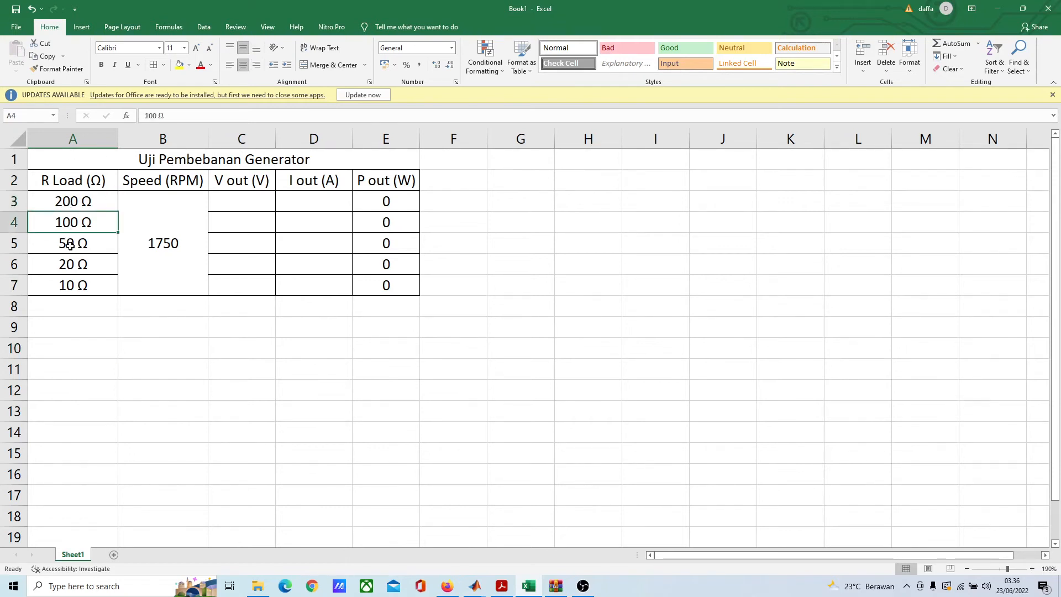
click(71, 245)
click(73, 266)
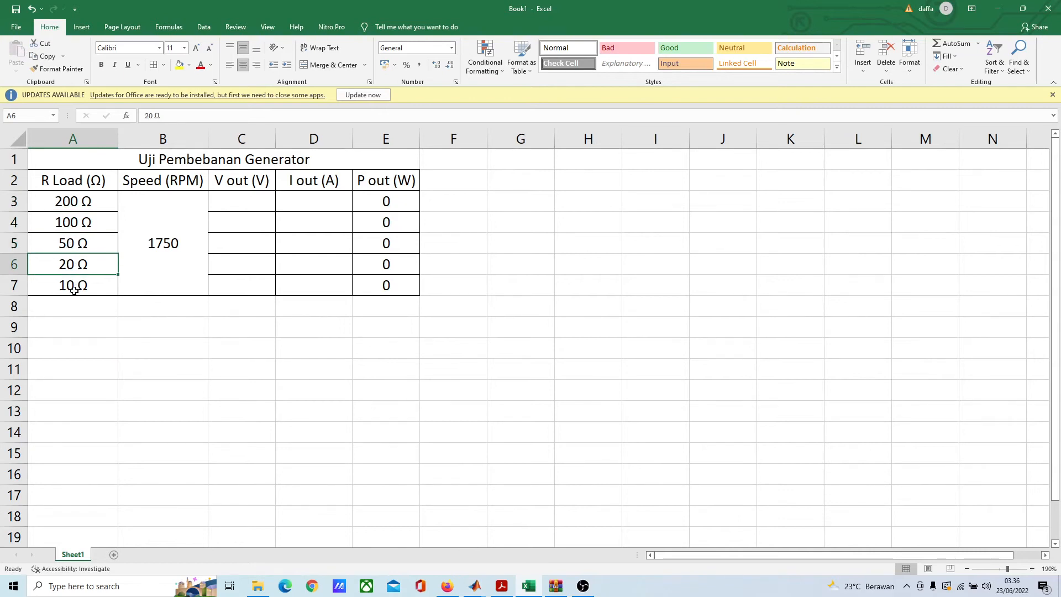
click(74, 290)
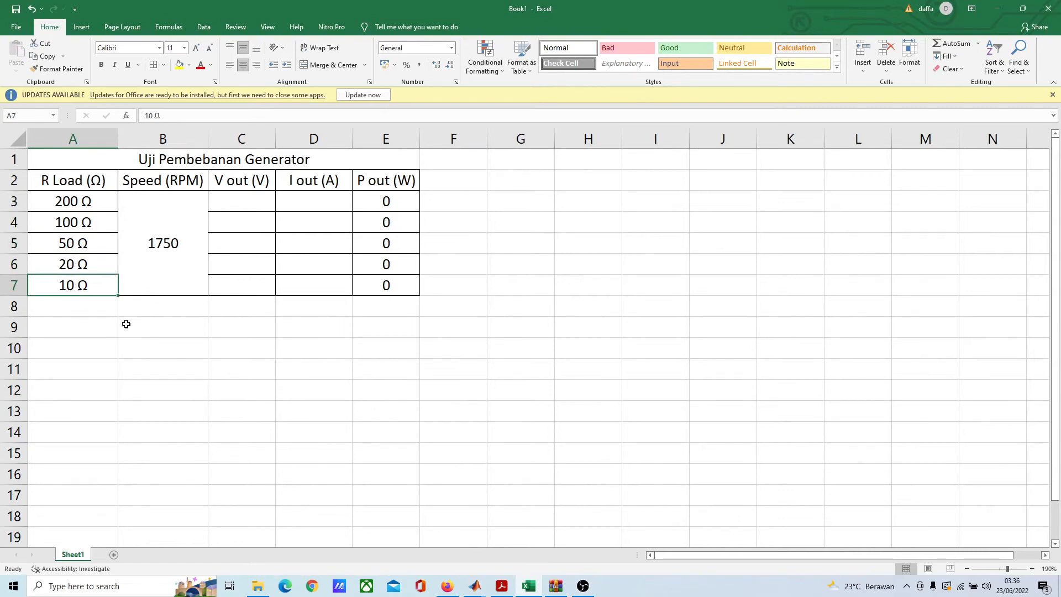
click(95, 307)
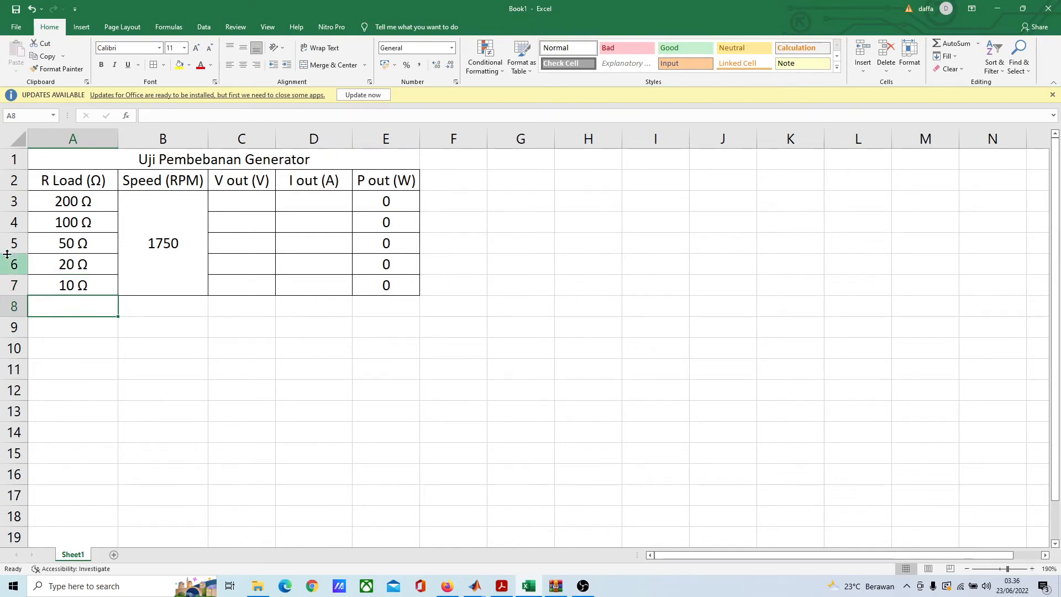
click(79, 354)
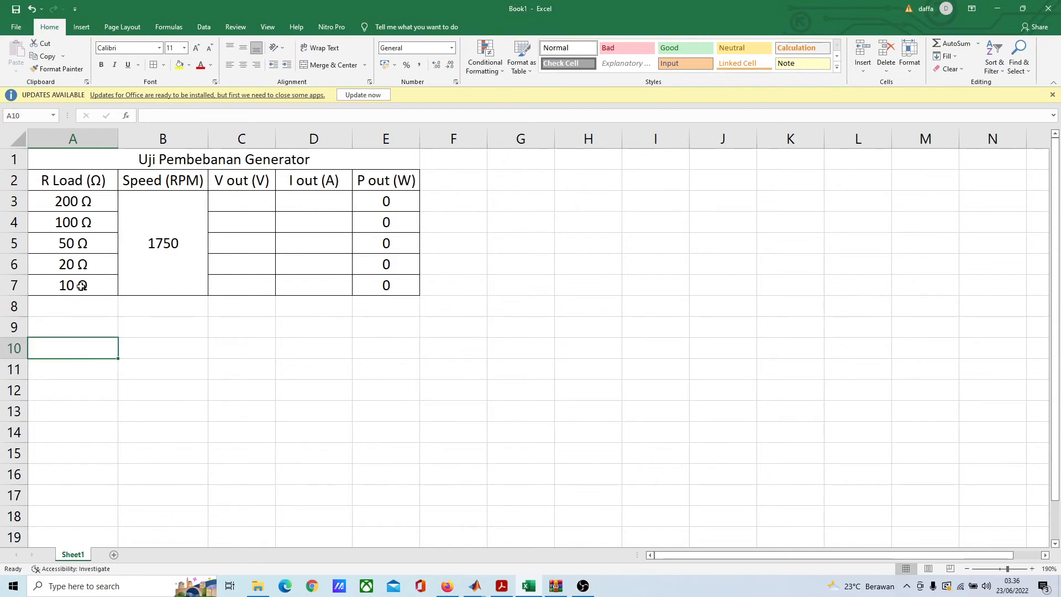
click(81, 286)
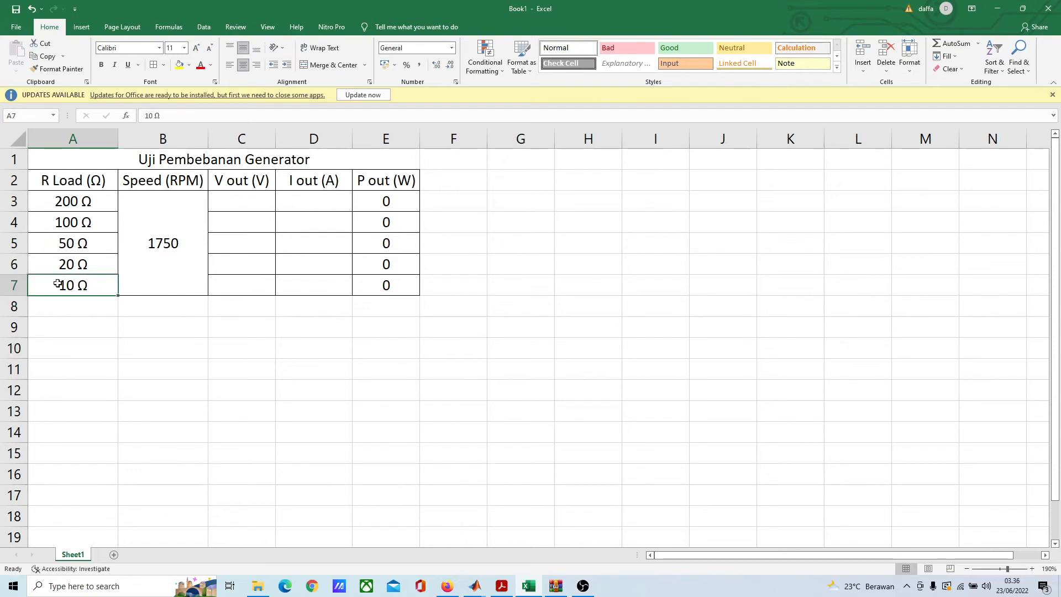
click(84, 302)
click(82, 285)
click(95, 307)
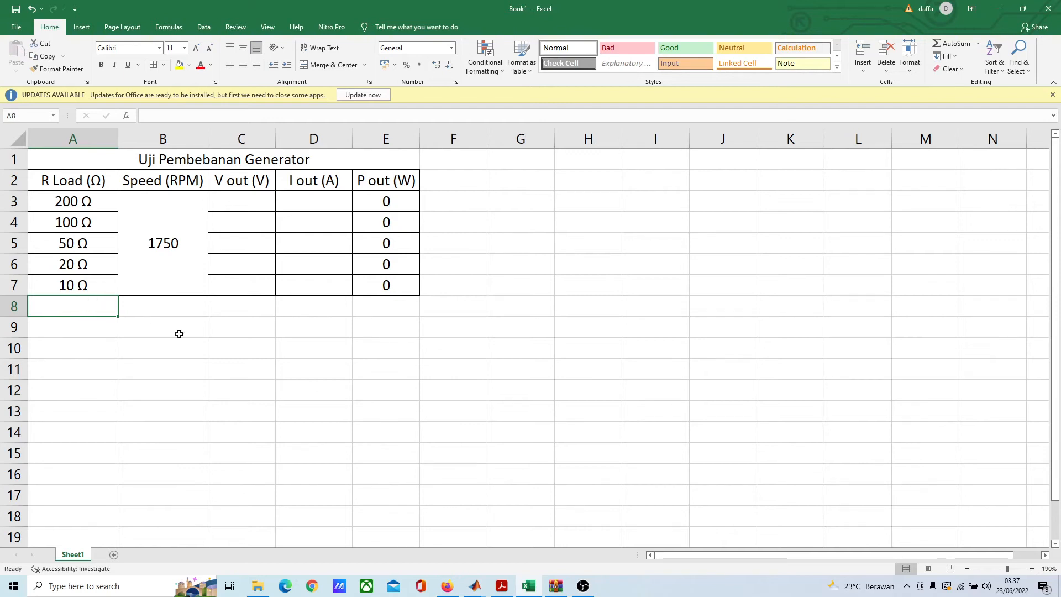
click(161, 307)
click(105, 307)
click(416, 327)
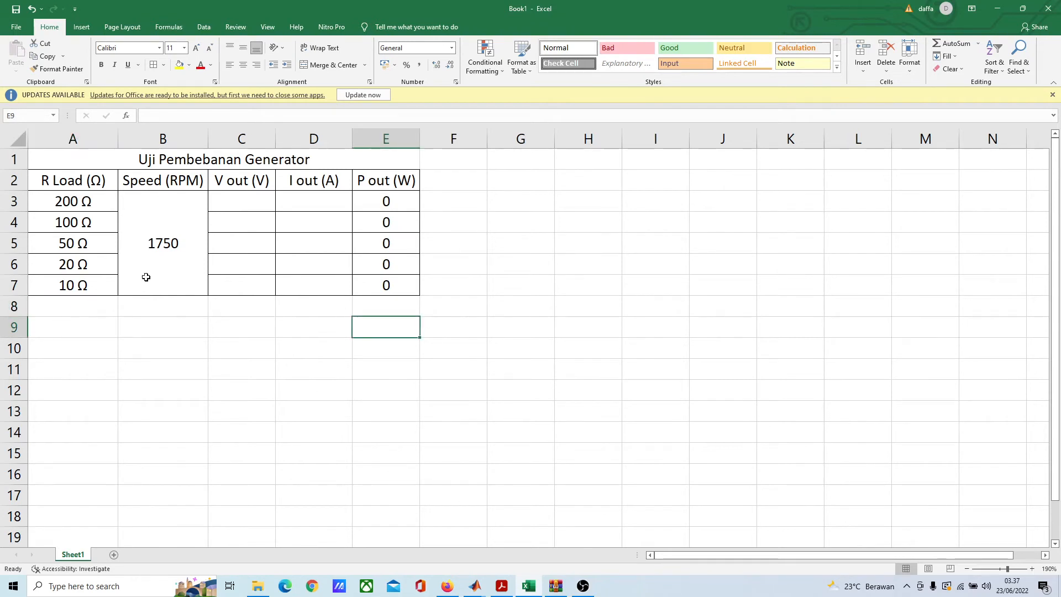
Step: Return to the Simulink model and stop the running simulation
click(998, 12)
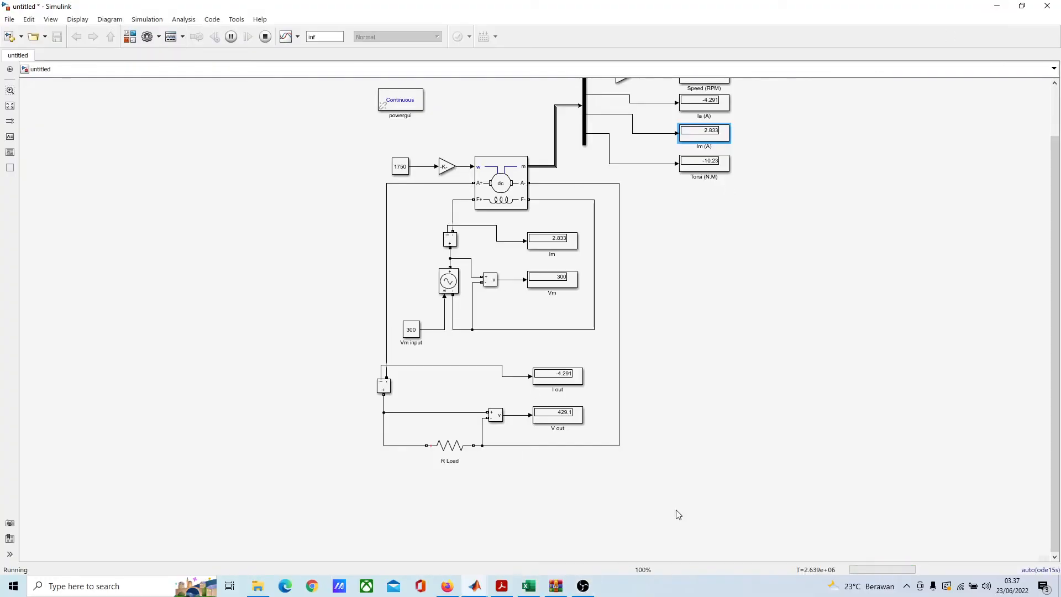
scroll(636, 316, down, 1)
scroll(632, 330, up, 1)
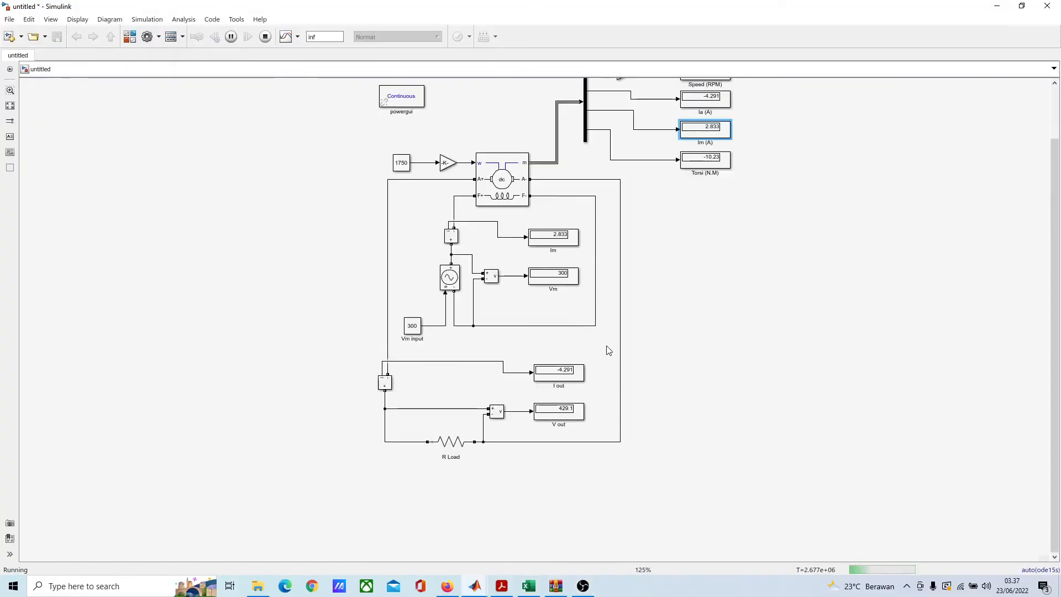
scroll(608, 350, up, 1)
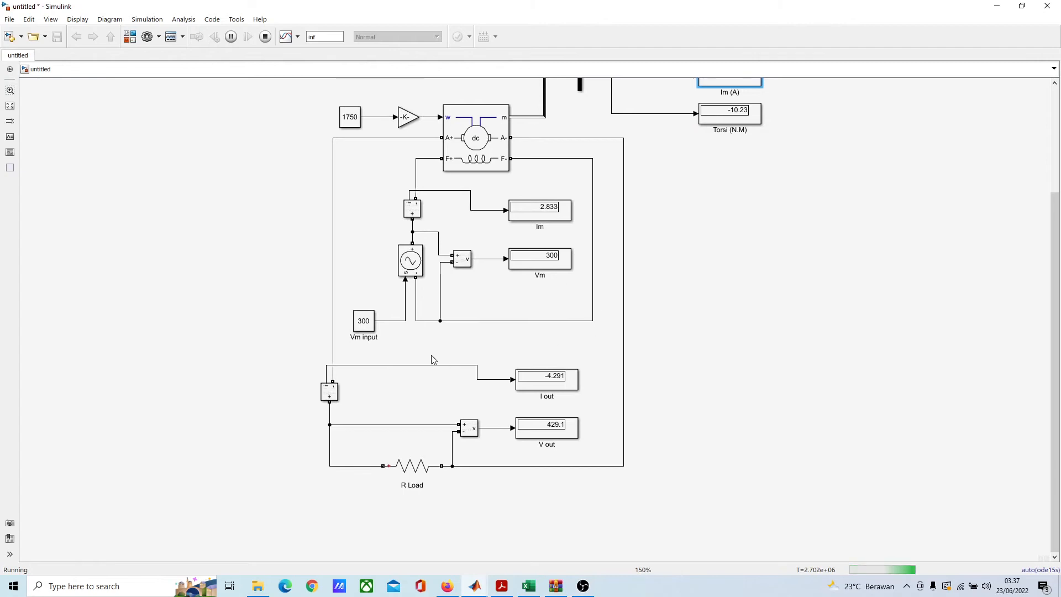
scroll(433, 360, up, 1)
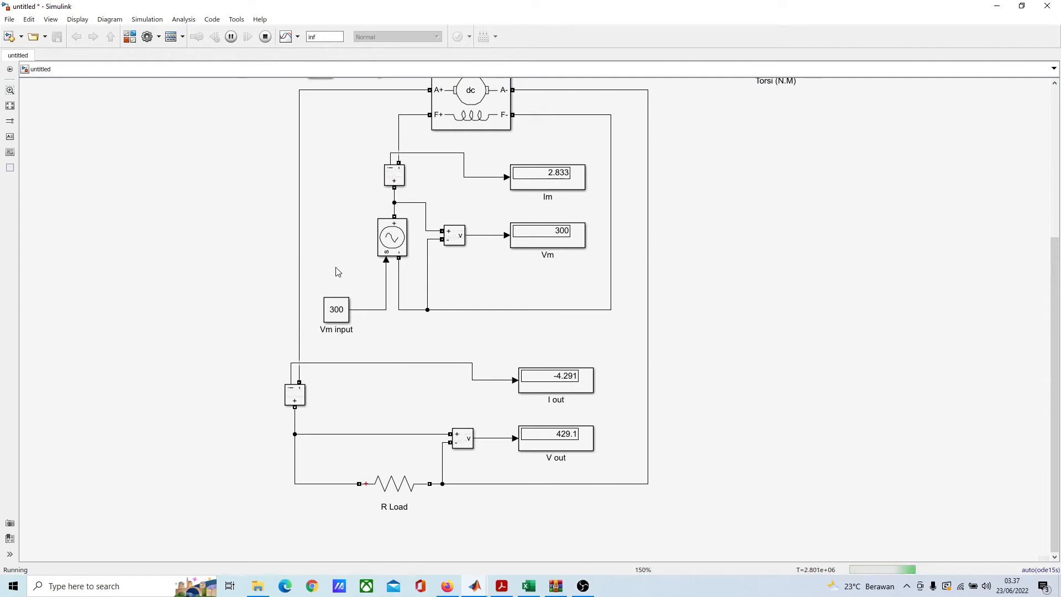
drag(337, 291, 326, 312)
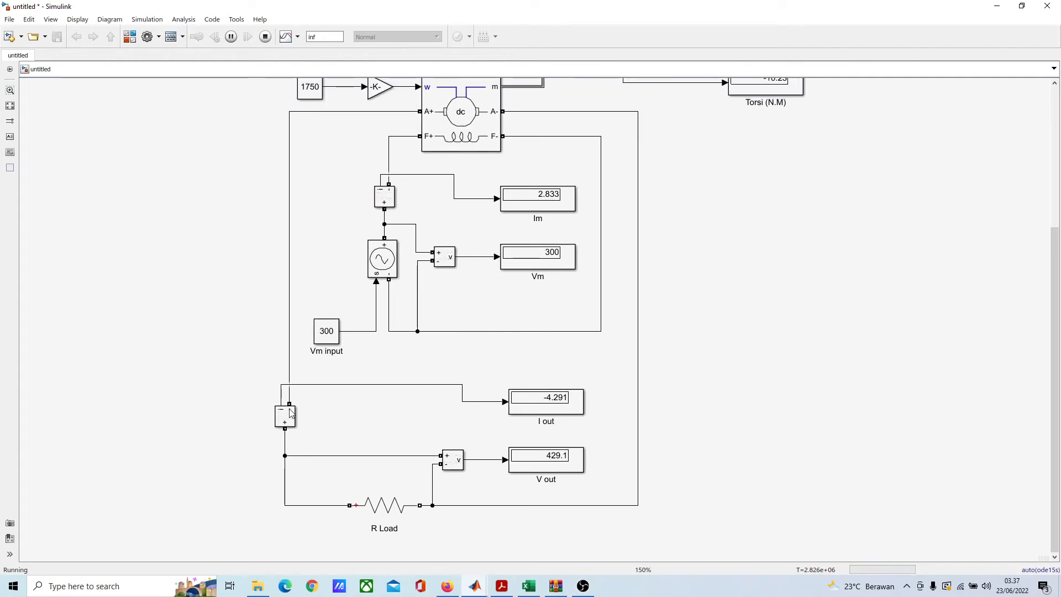
click(266, 36)
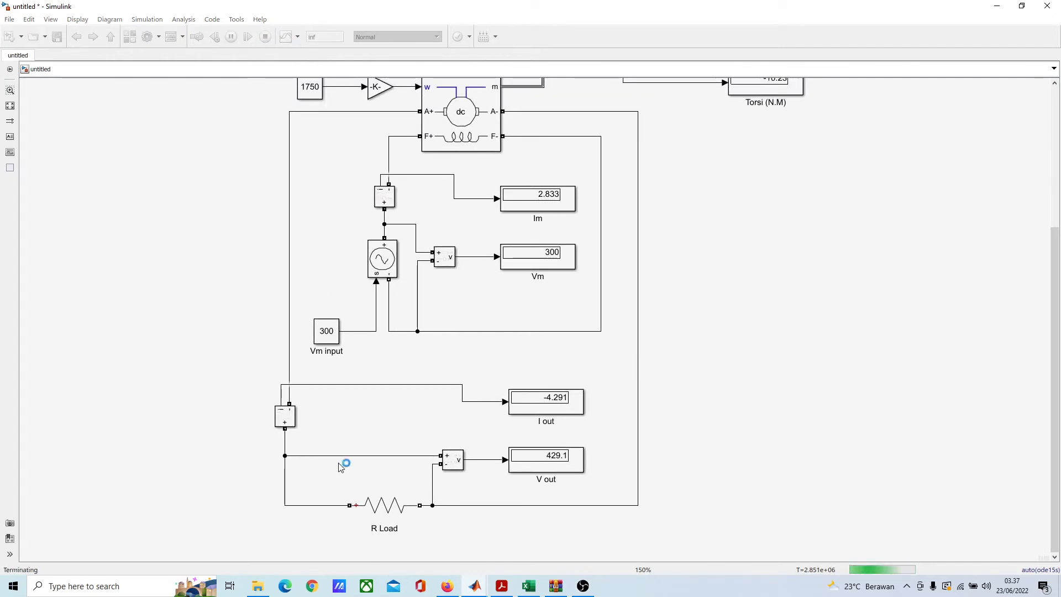
Step: Delete the wires on both electrical terminals of the I out current measurement block and rotate the block 180 degrees
scroll(326, 448, up, 5)
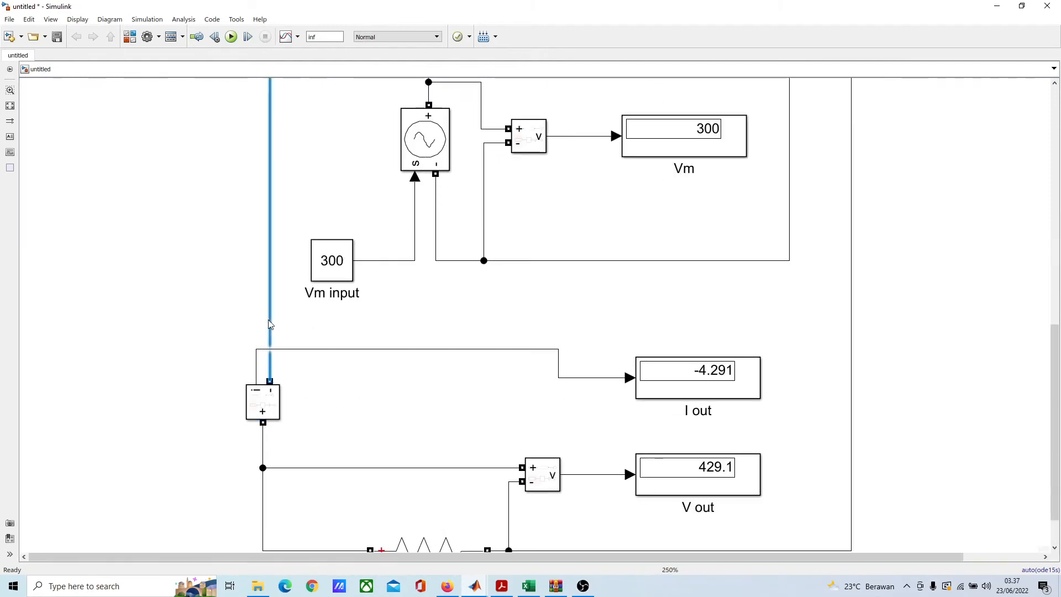
key(Delete)
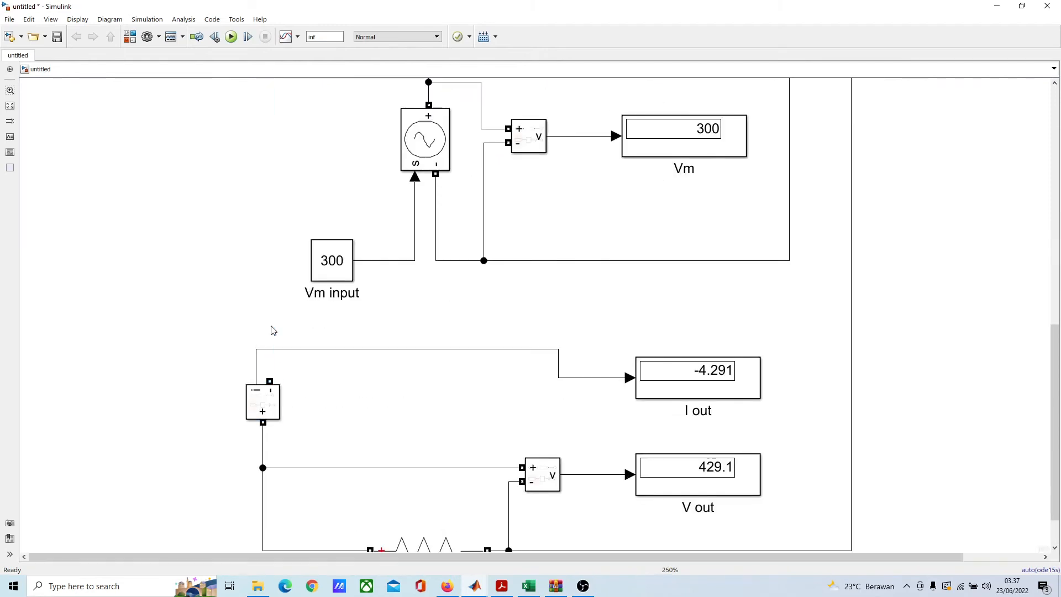
click(263, 443)
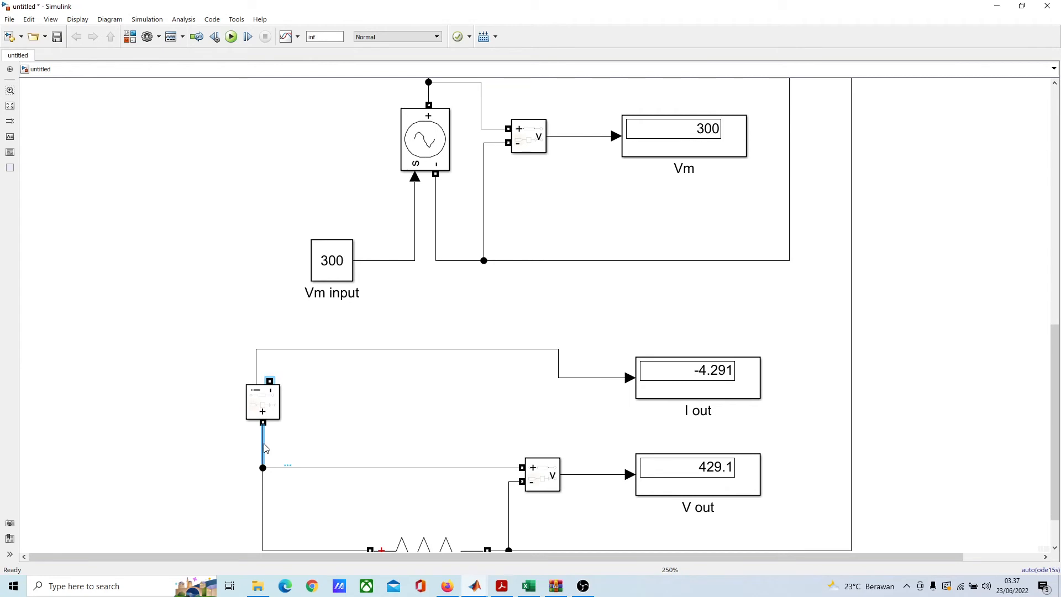
key(Delete)
click(264, 411)
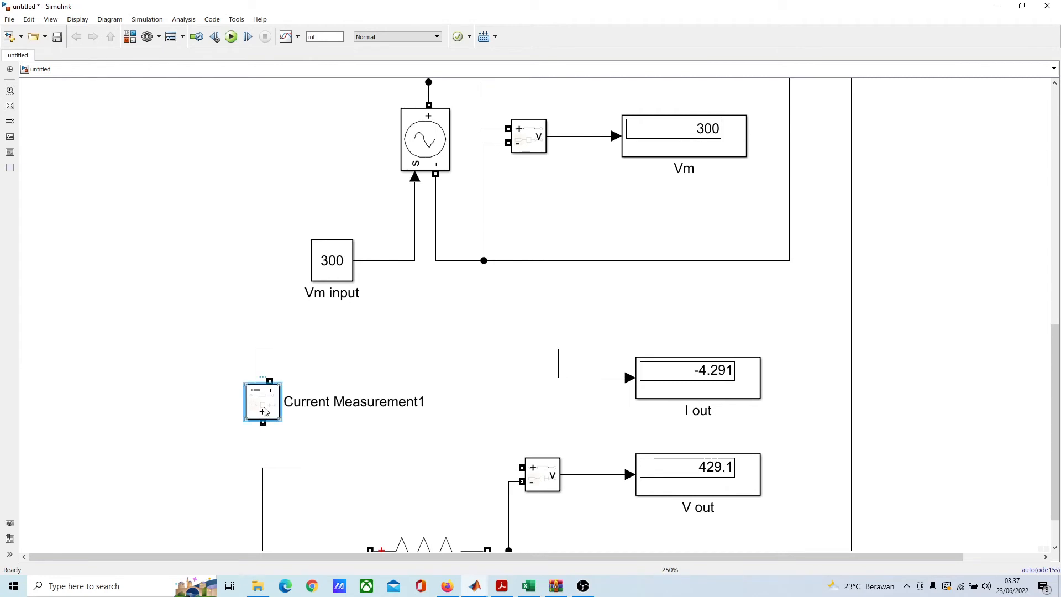
key(ctrl+r)
key(ctrl+r)
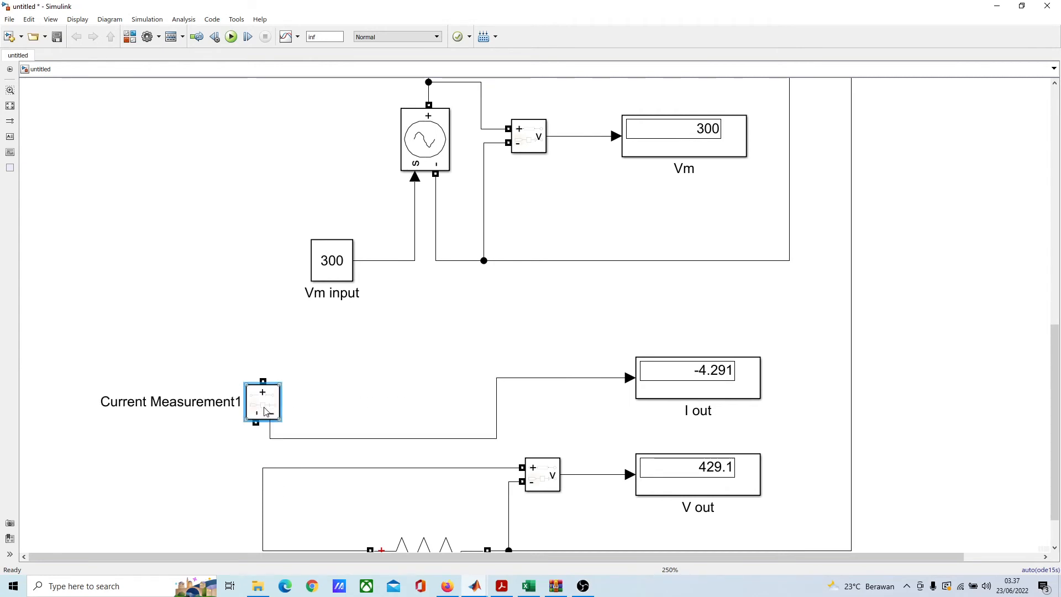
Step: Wire the current measurement's minus terminal to the R Load branch and its plus terminal to the DC machine's A+, straightening the load wire
mouse_move(273, 402)
mouse_down()
mouse_move(284, 346)
mouse_move(274, 345)
mouse_move(289, 345)
mouse_move(269, 381)
mouse_move(263, 470)
mouse_up()
scroll(292, 409, down, 4)
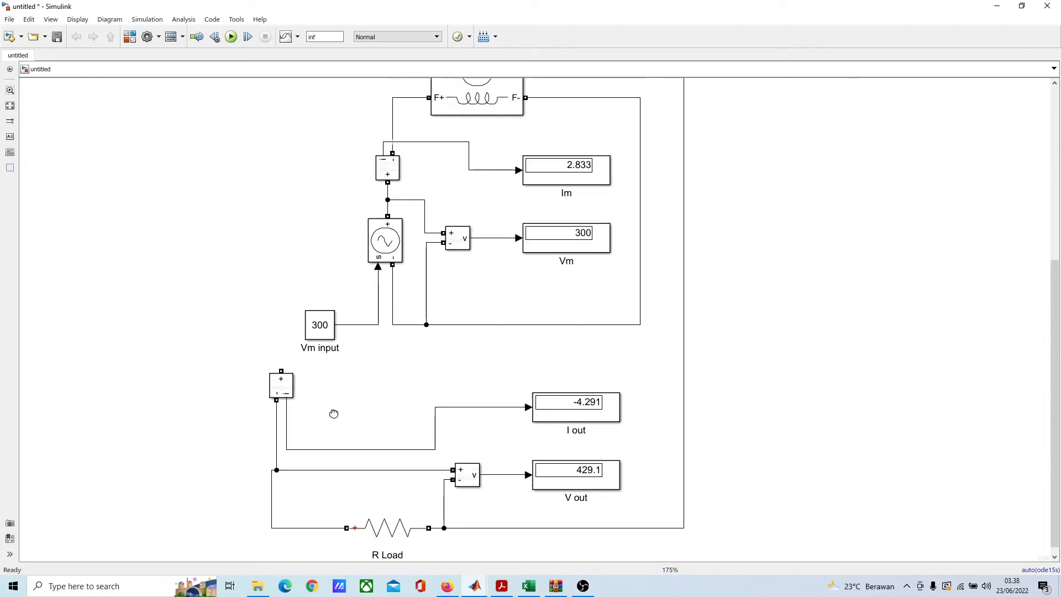
mouse_move(375, 145)
mouse_down()
mouse_move(287, 173)
mouse_move(221, 403)
mouse_move(227, 447)
mouse_up()
scroll(284, 315, down, 5)
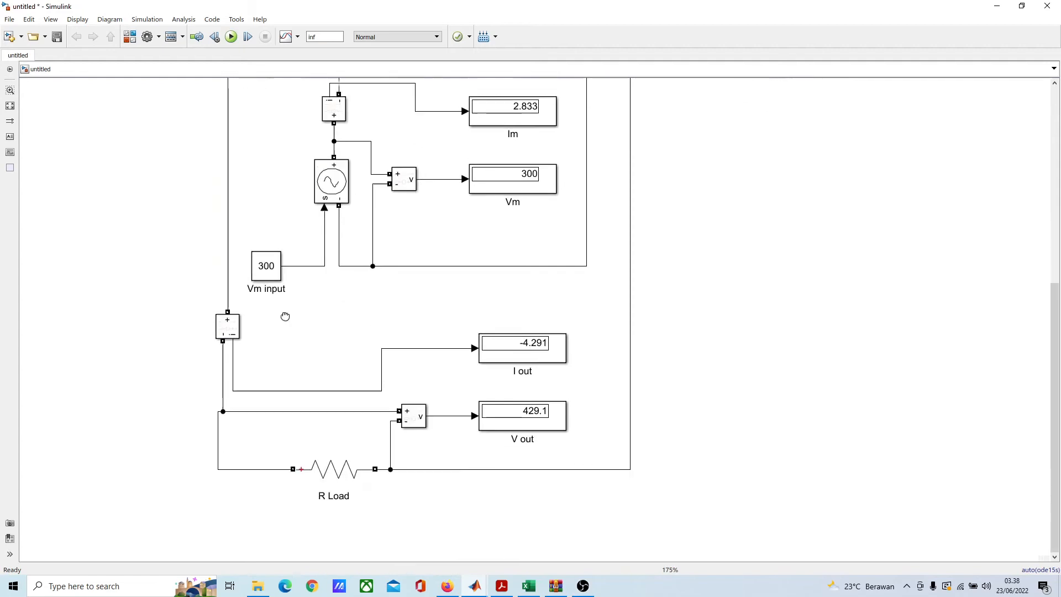
scroll(202, 259, up, 4)
drag(208, 258, 218, 257)
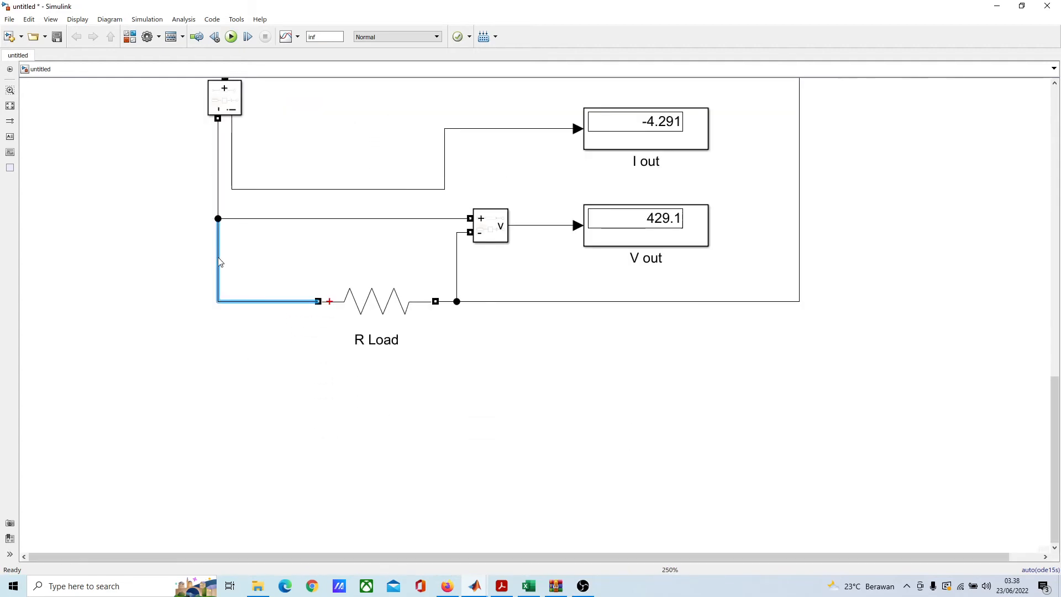
click(339, 404)
Step: Set the R Load resistance to 200 ohms, keeping Measurements at None
double_click(392, 307)
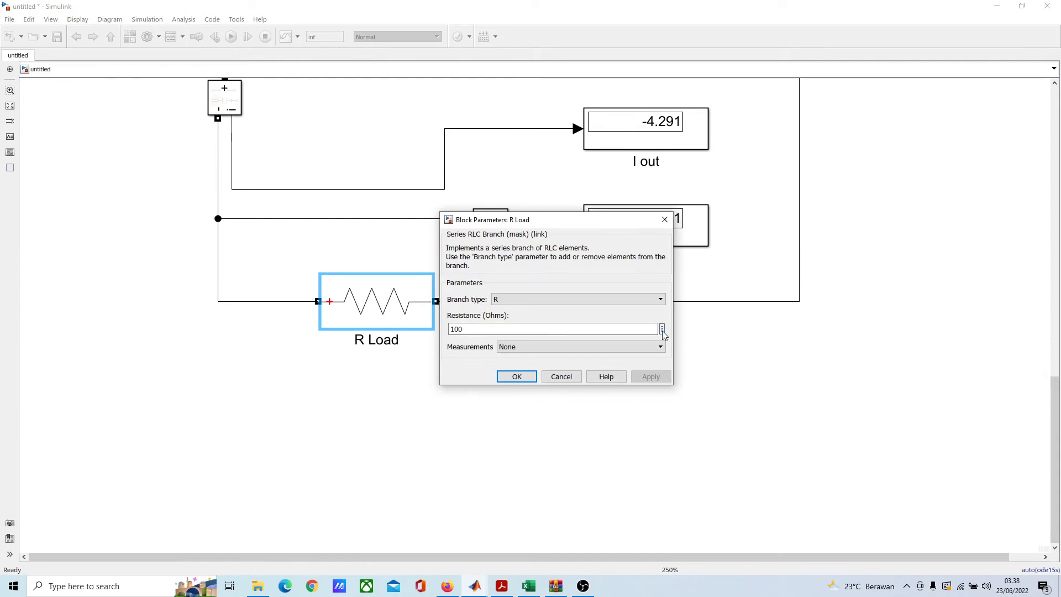
click(661, 329)
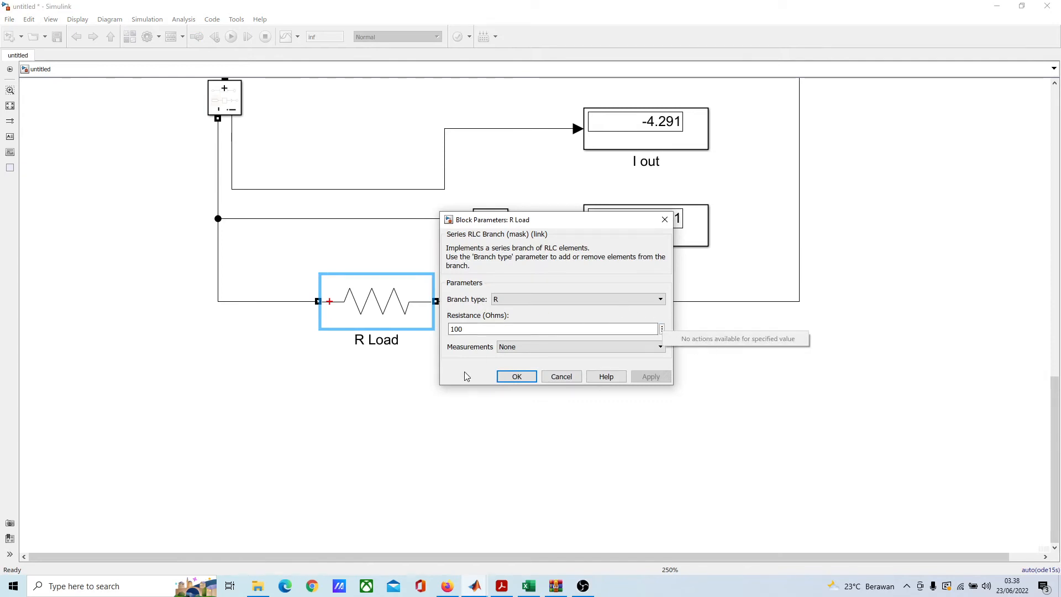
scroll(529, 347, down, 2)
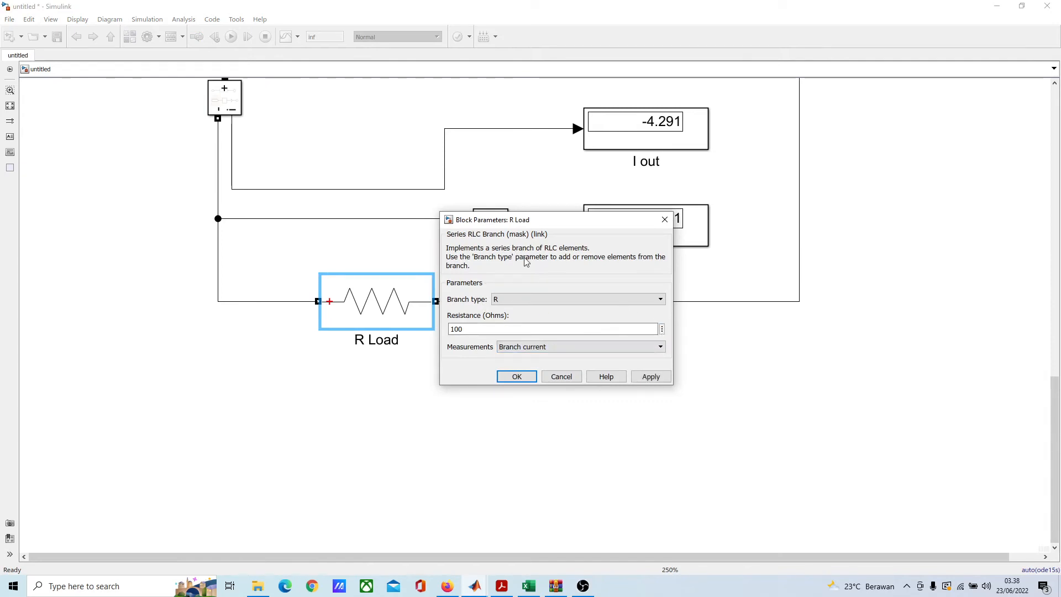
scroll(576, 351, up, 1)
click(575, 351)
click(553, 358)
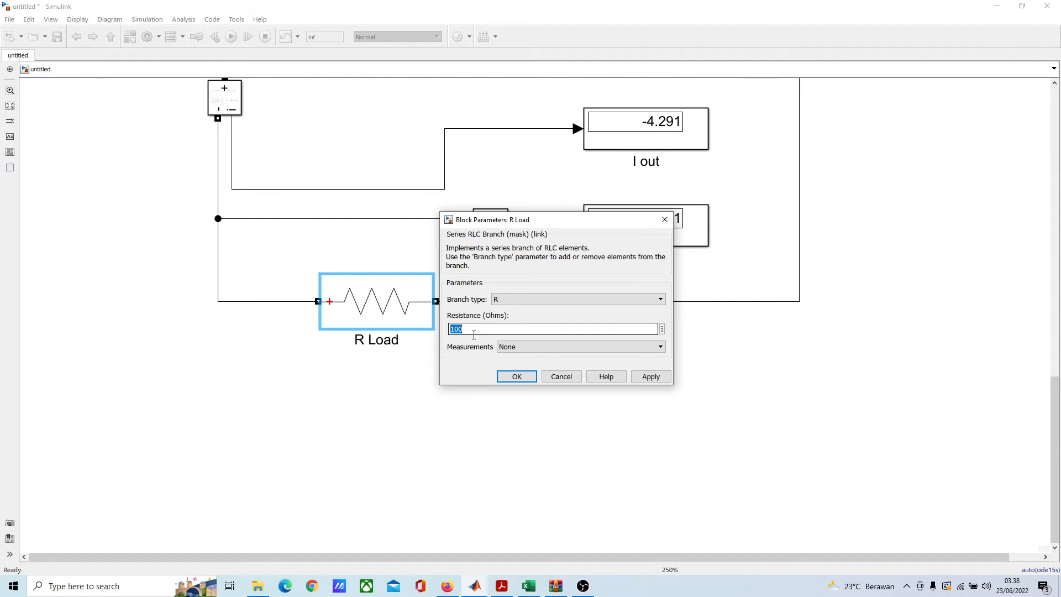
text(2)
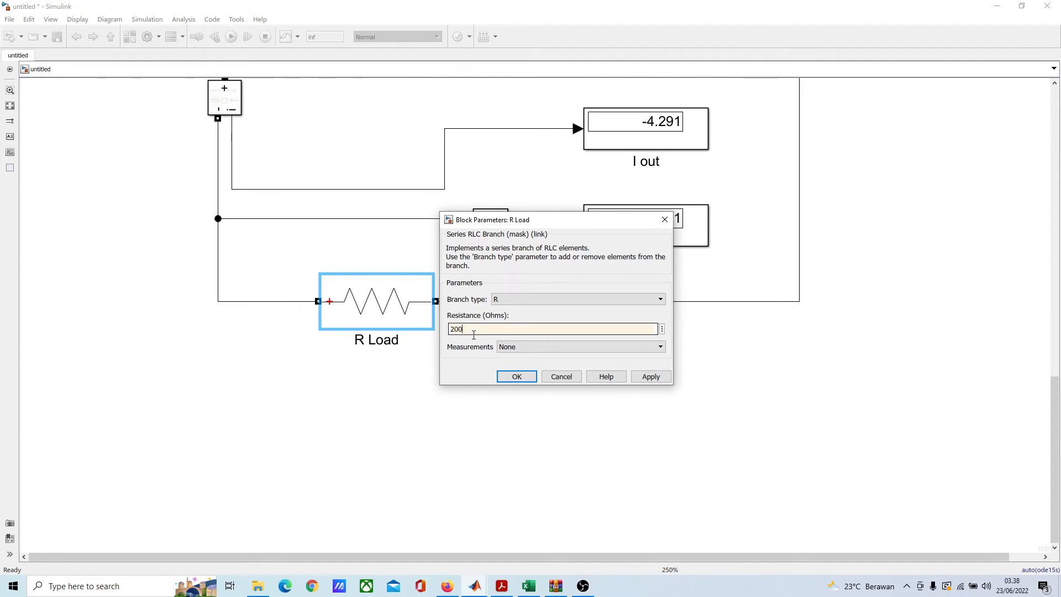
click(509, 379)
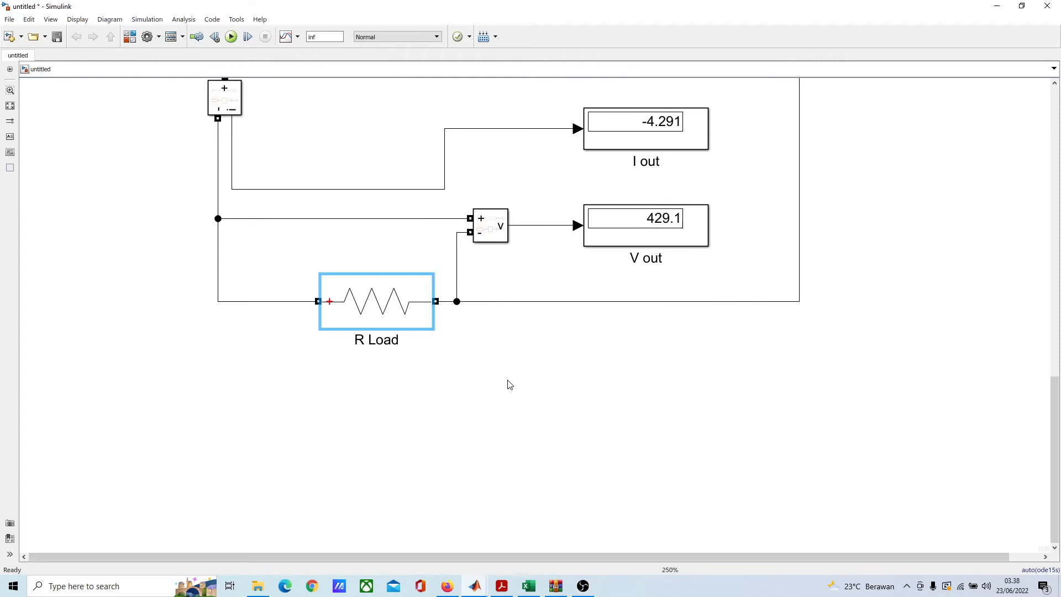
Step: Switch to the Excel load table and place its window beside the Simulink diagram's R Load circuit
click(528, 587)
drag(333, 5, 805, 121)
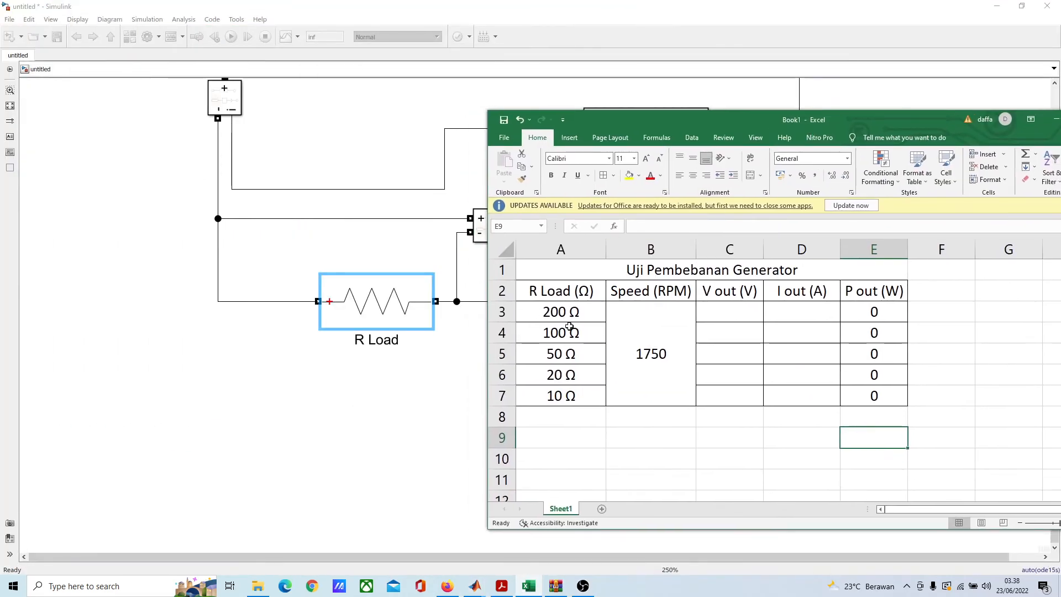
scroll(410, 202, down, 2)
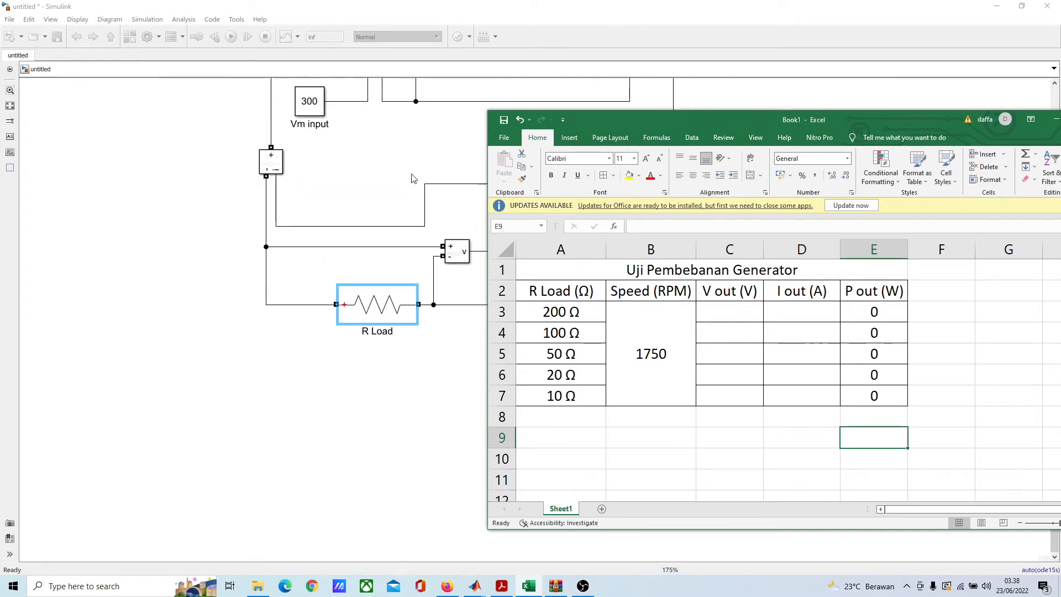
Step: Return to the Simulink model and make it a floating window enlarged enough to show the generator circuit
drag(412, 178, 338, 305)
scroll(330, 301, down, 2)
drag(373, 207, 408, 266)
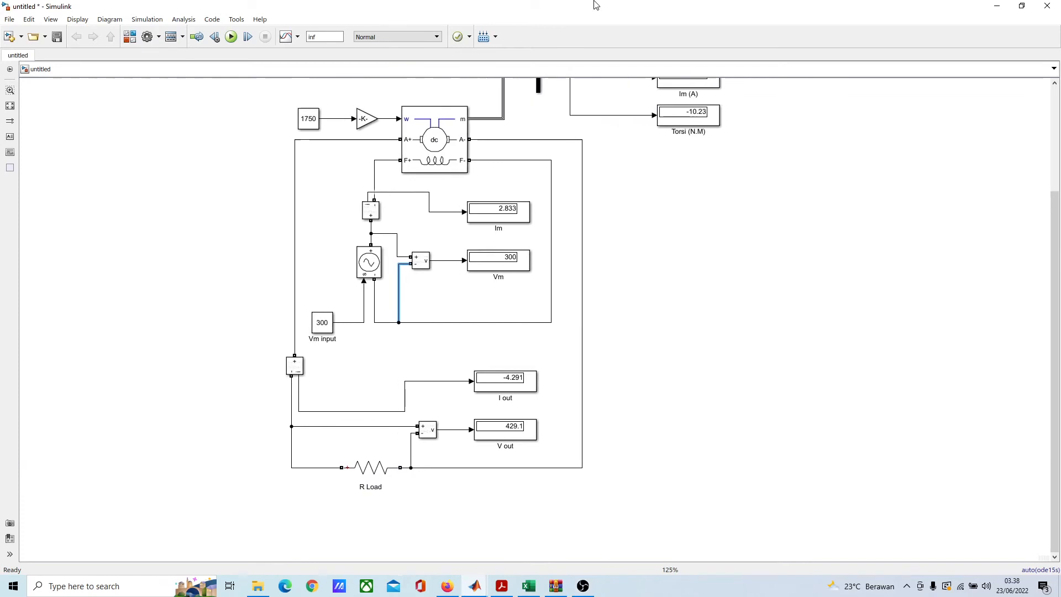
drag(596, 6, 333, 123)
click(551, 3)
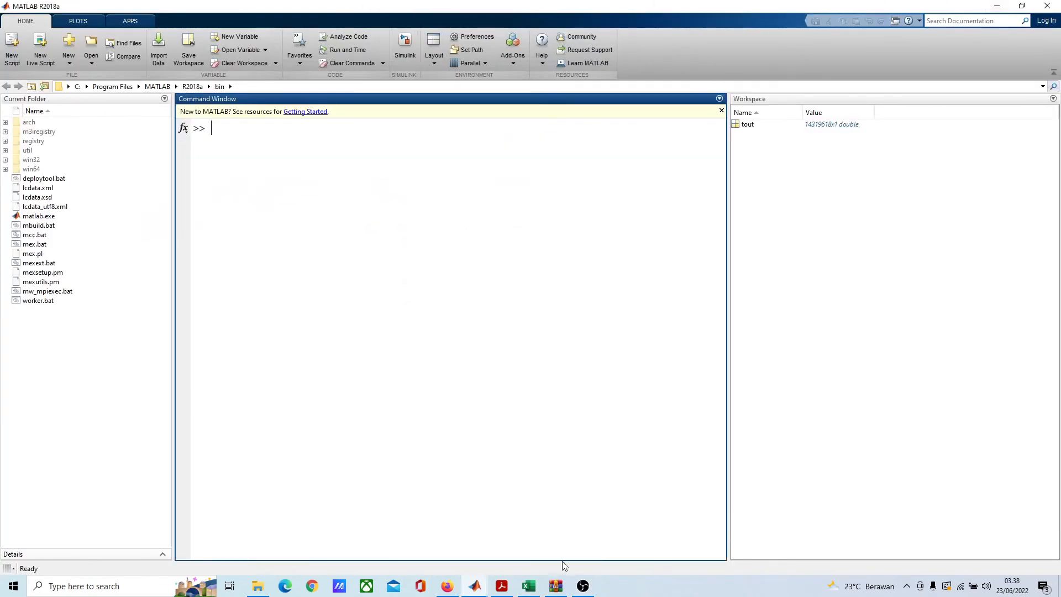
click(475, 586)
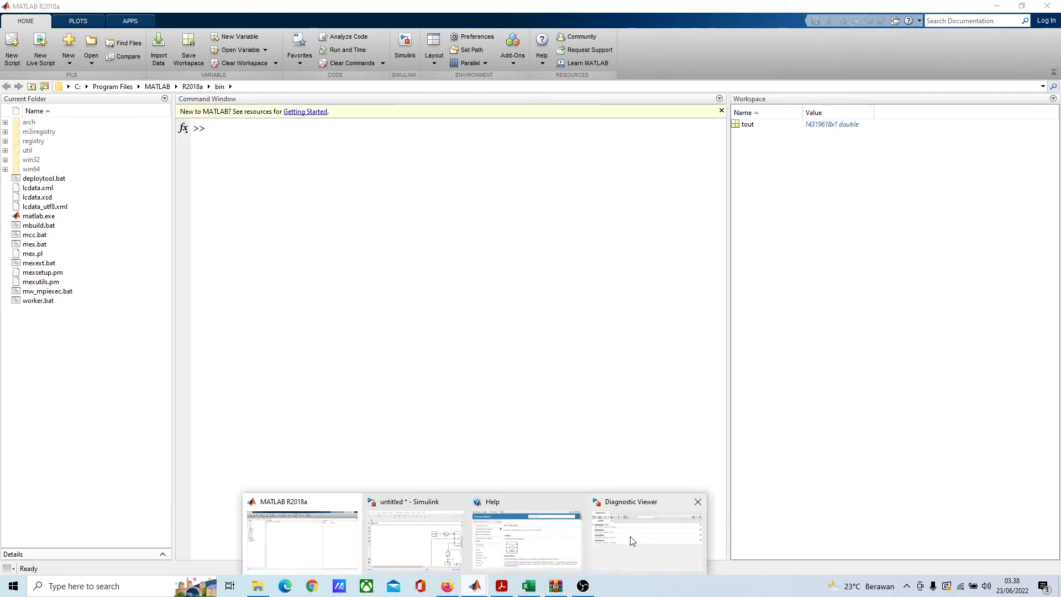
click(426, 532)
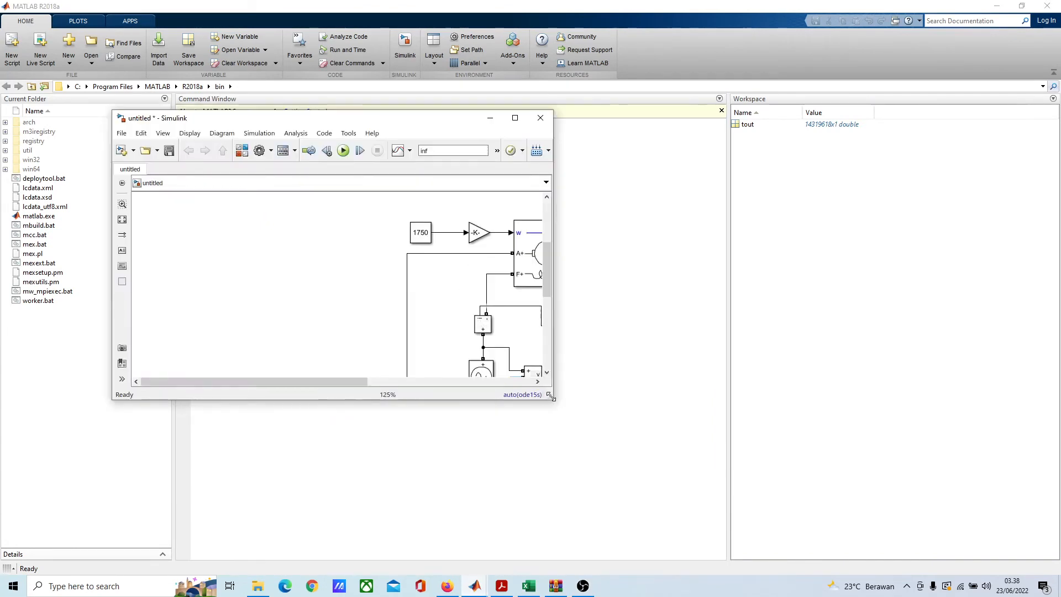
drag(551, 395, 735, 518)
drag(562, 102, 412, 100)
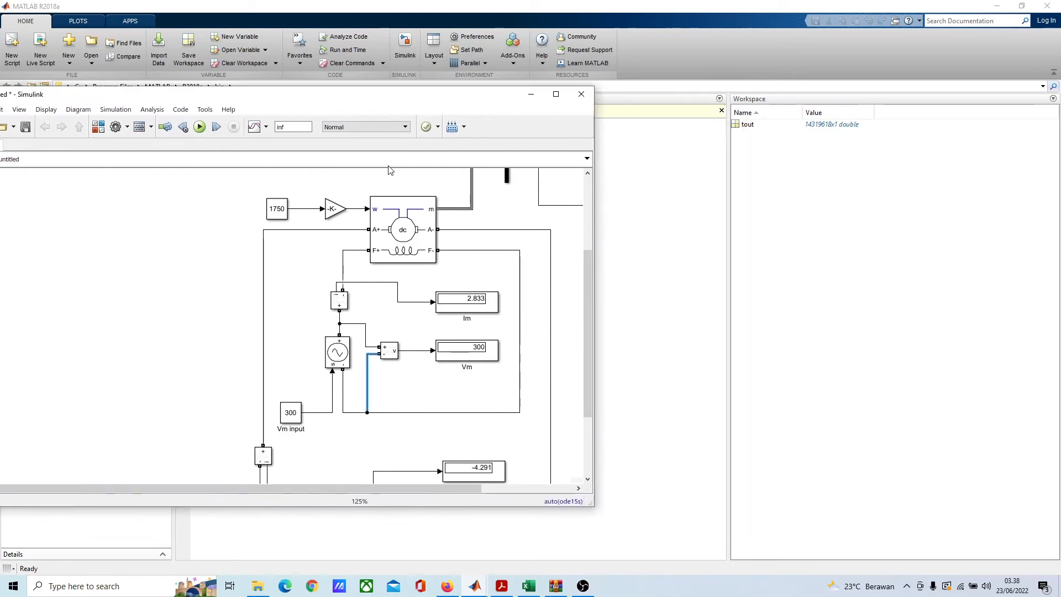
Step: Tile the Simulink model and the Excel Book1 window side by side, each filling half the screen
drag(369, 296, 206, 258)
scroll(207, 258, down, 1)
drag(270, 203, 349, 261)
drag(410, 96, 0, 118)
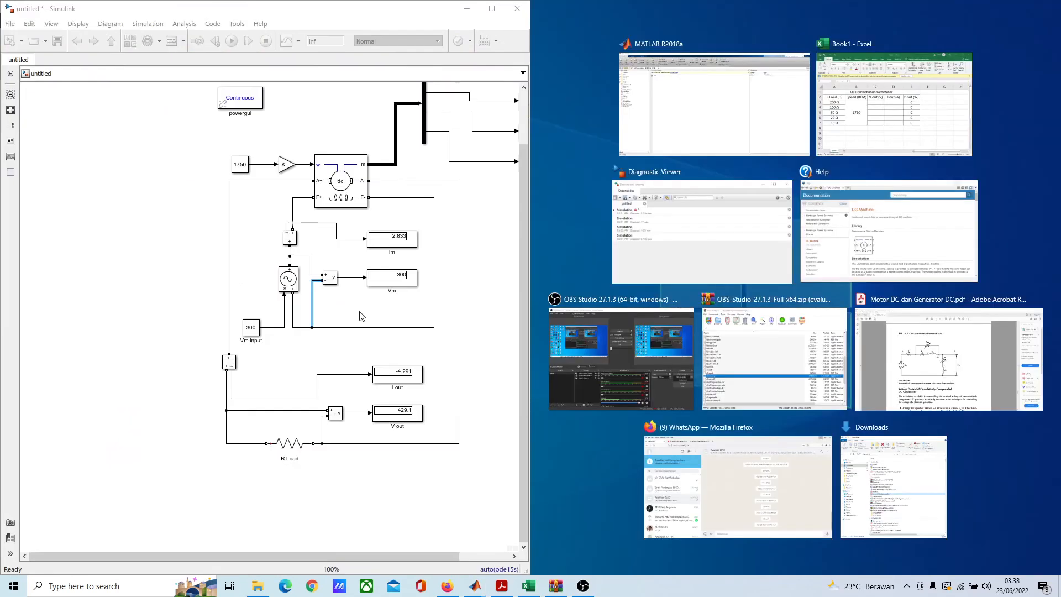
click(894, 105)
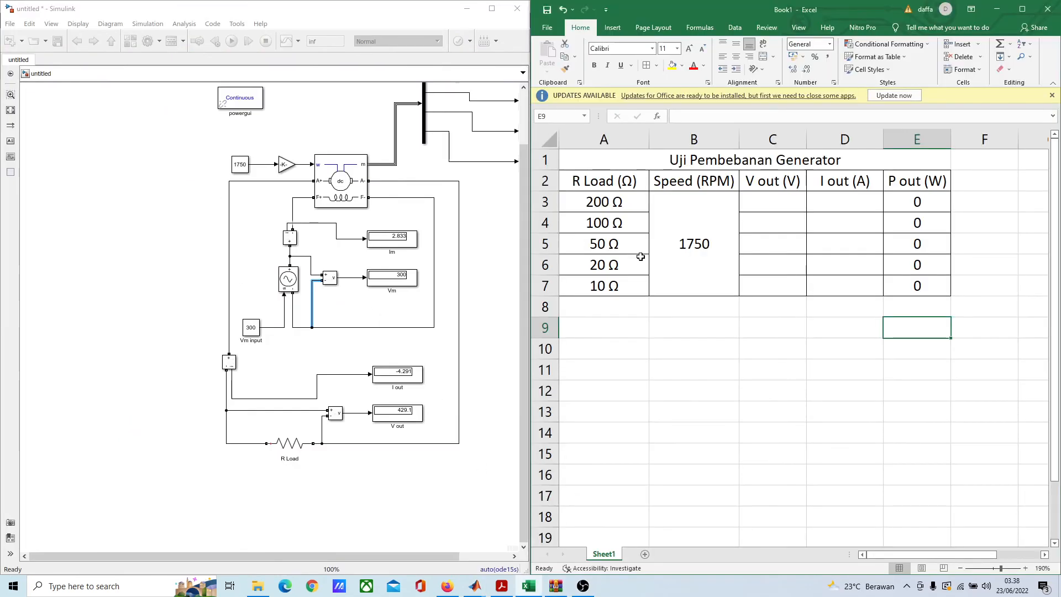
Step: Check that the R Load resistance is 200 ohms and start the simulation
scroll(641, 257, down, 1)
scroll(355, 256, up, 1)
drag(355, 256, 275, 221)
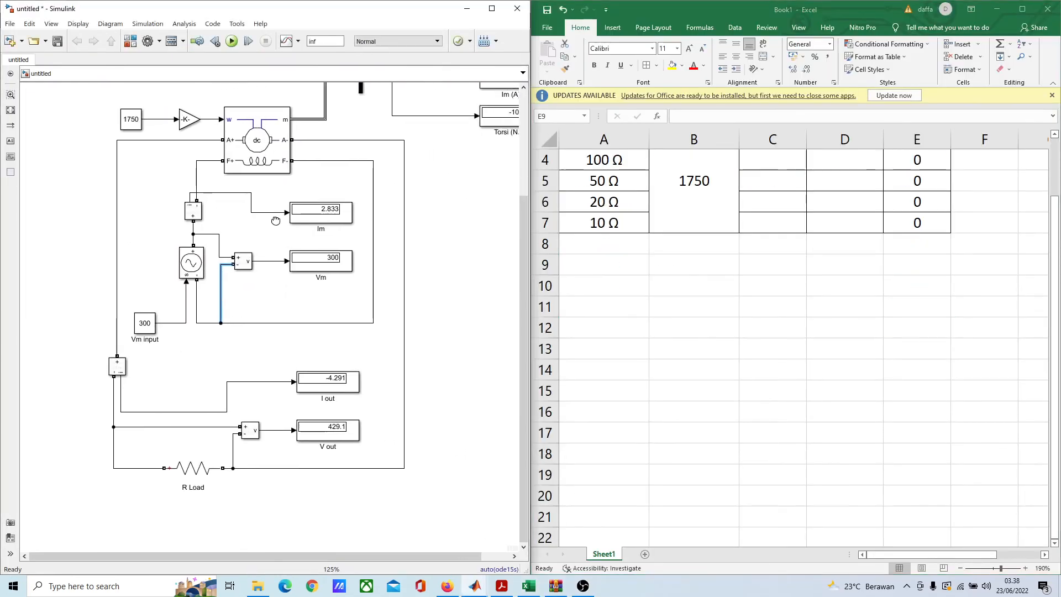
double_click(182, 469)
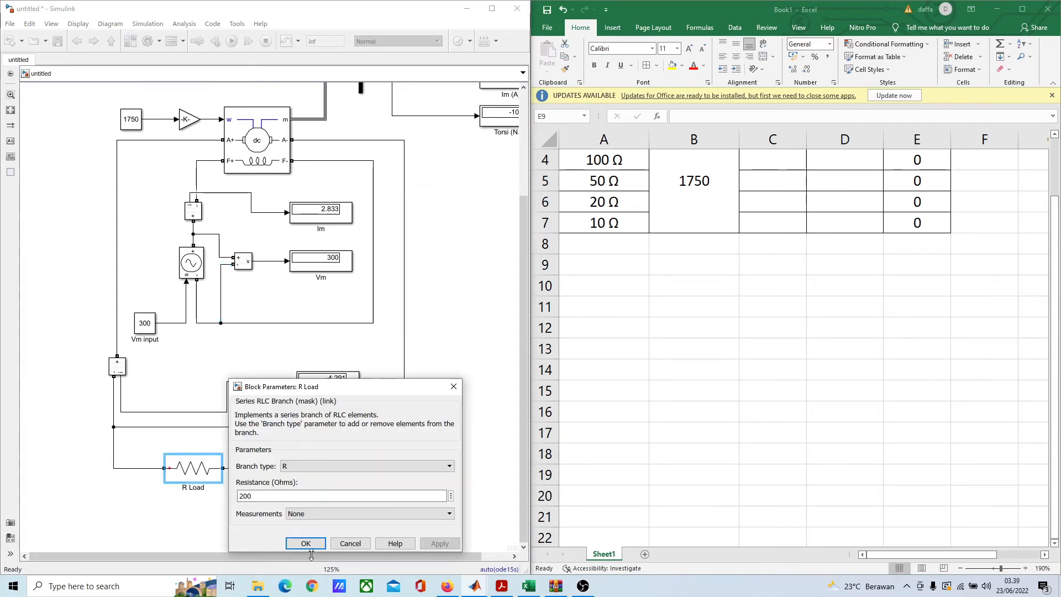
click(305, 544)
drag(157, 287, 117, 351)
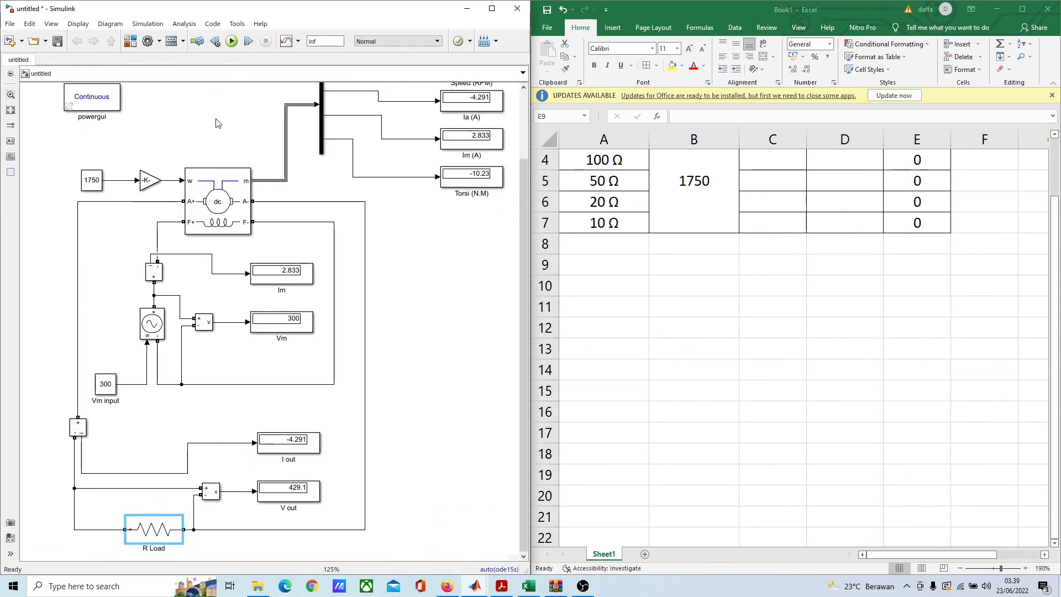
click(233, 44)
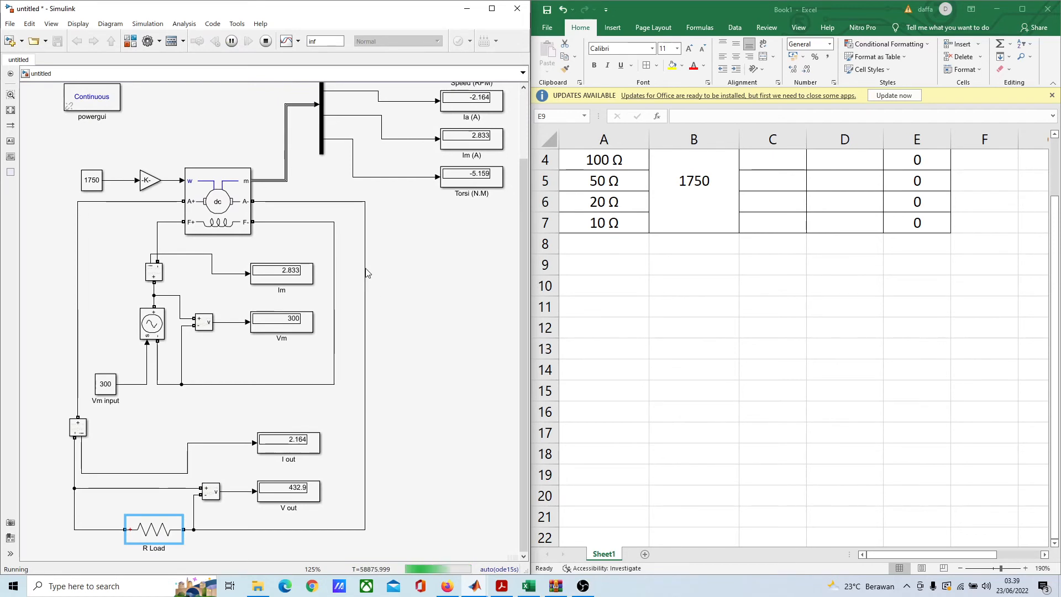
Step: Record the 200 Ω results in the Excel table: 432,9 for V out and 2,164 for I out
scroll(367, 232, down, 3)
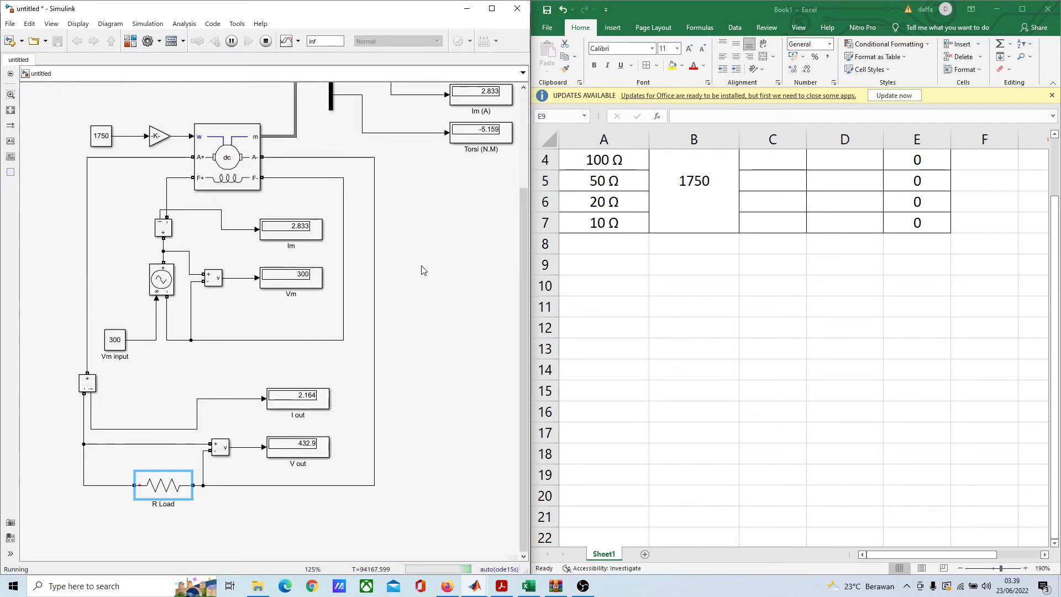
scroll(684, 326, down, 1)
scroll(684, 327, up, 2)
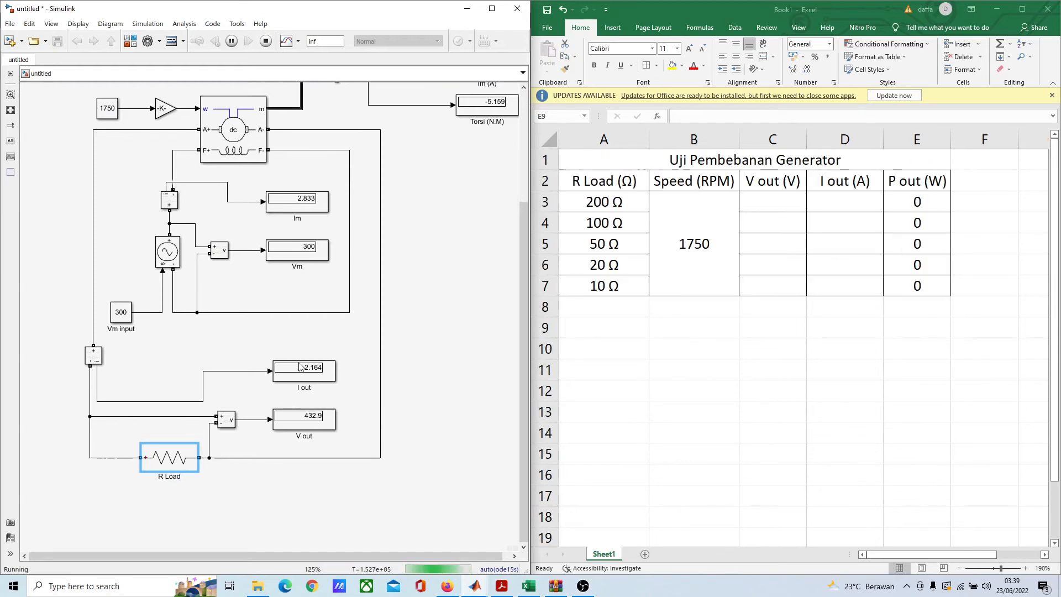
click(768, 202)
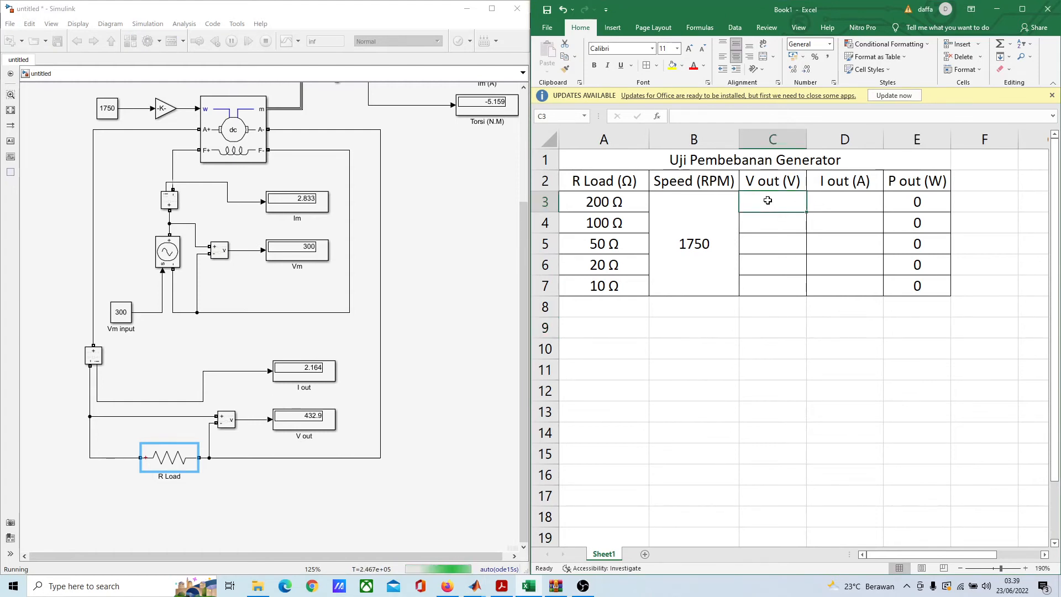
text(4)
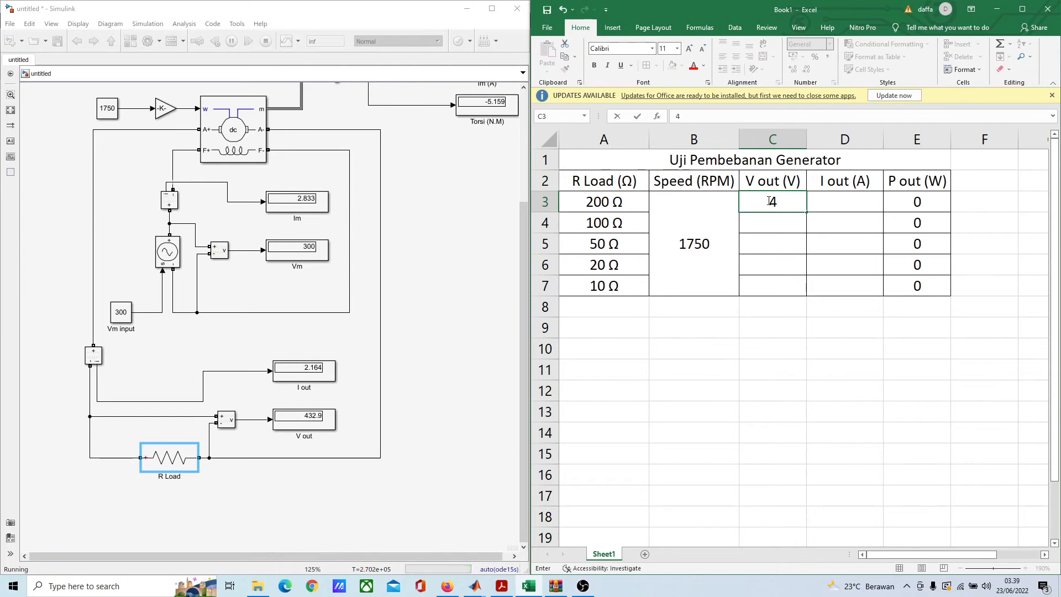
text(32,9)
click(871, 202)
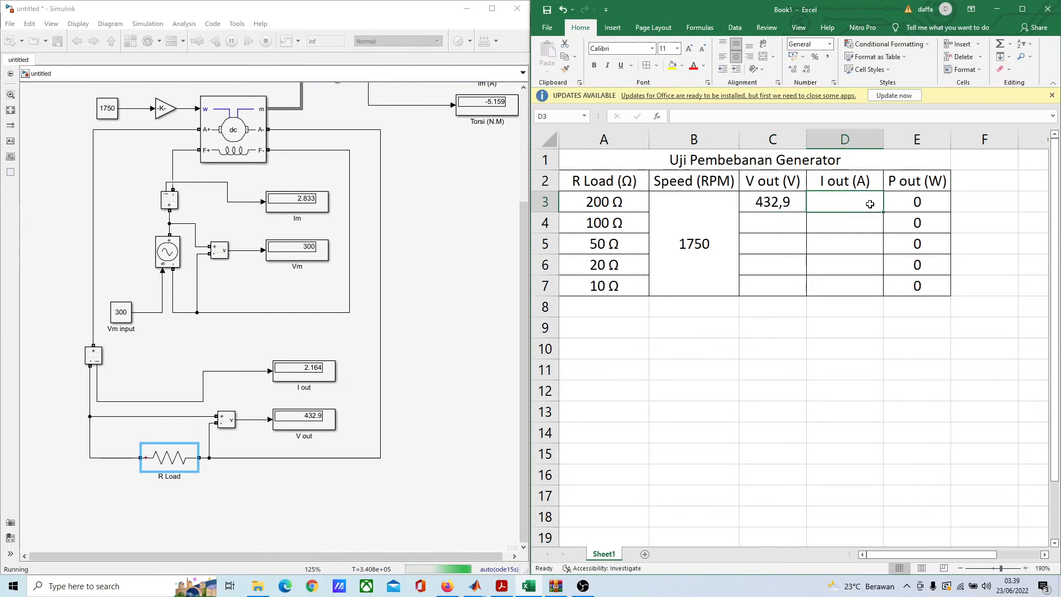
text(2)
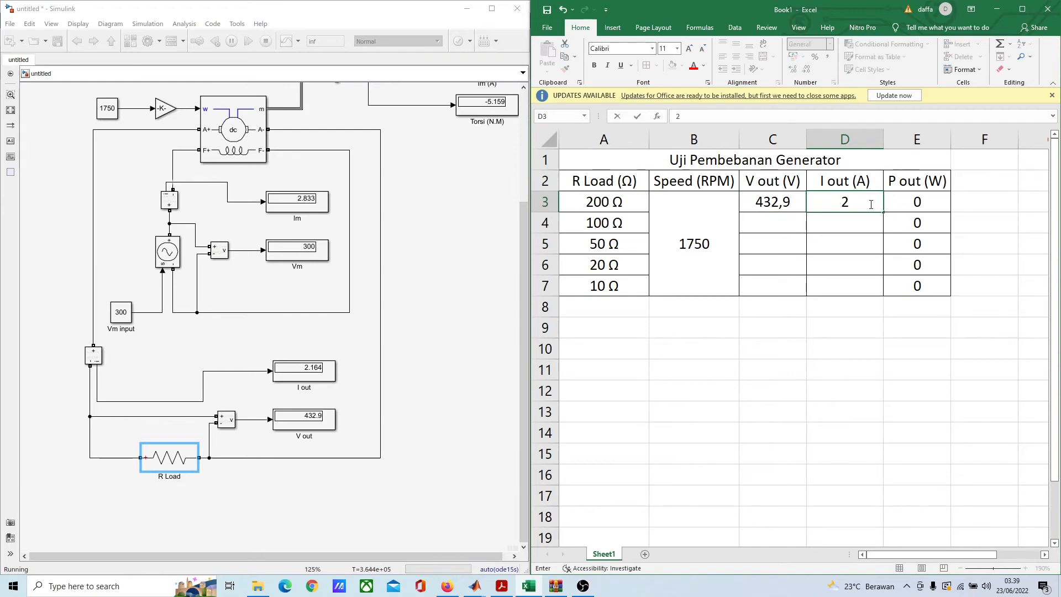
text(,164)
key(Return)
click(782, 228)
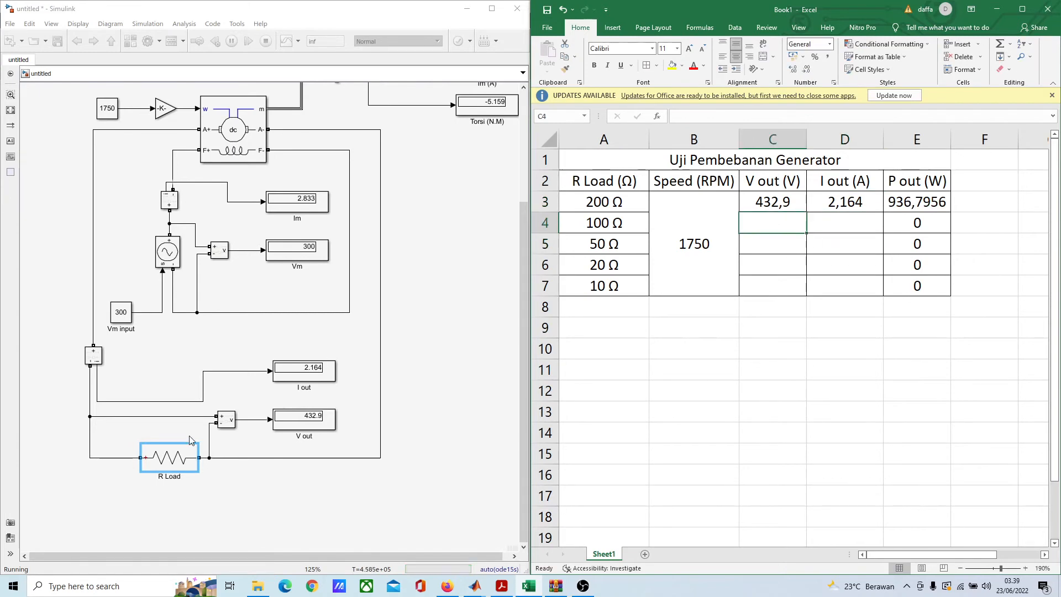
Step: Stop the simulation and rerun it with the R Load resistance set to 100 ohms
double_click(168, 455)
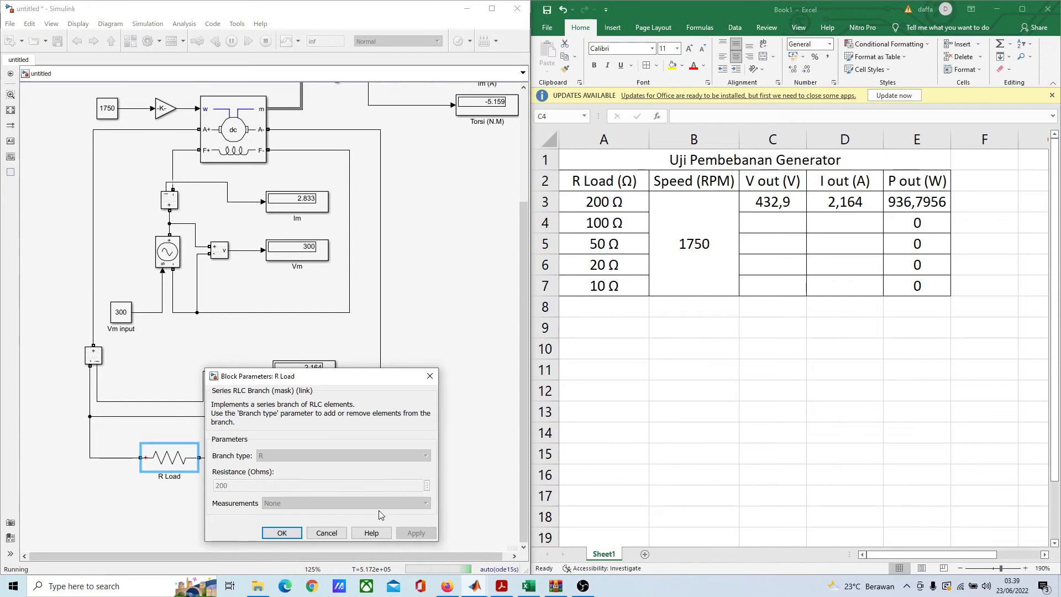
click(327, 533)
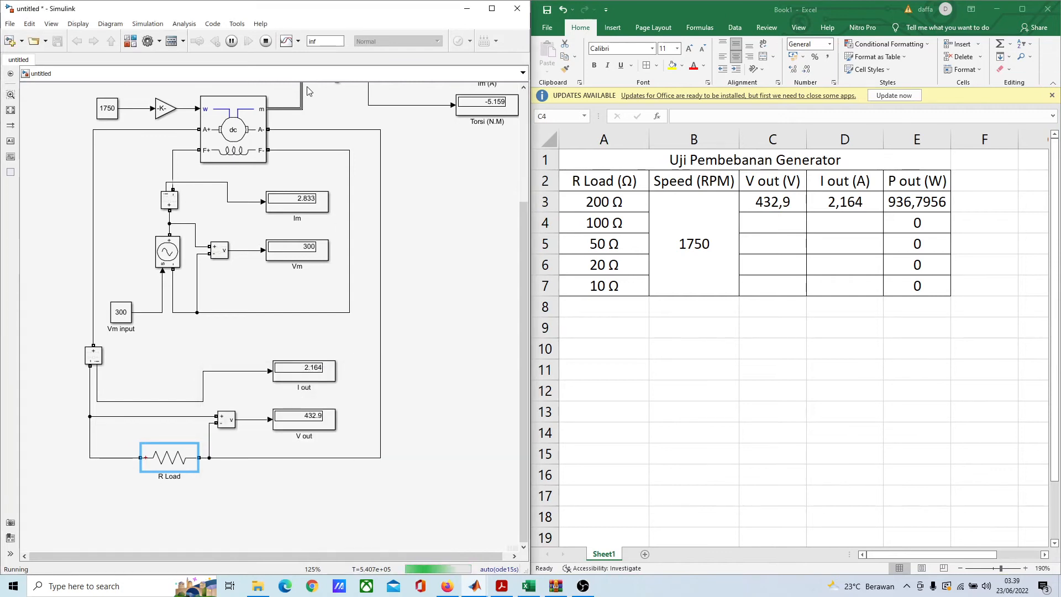
click(266, 41)
double_click(180, 452)
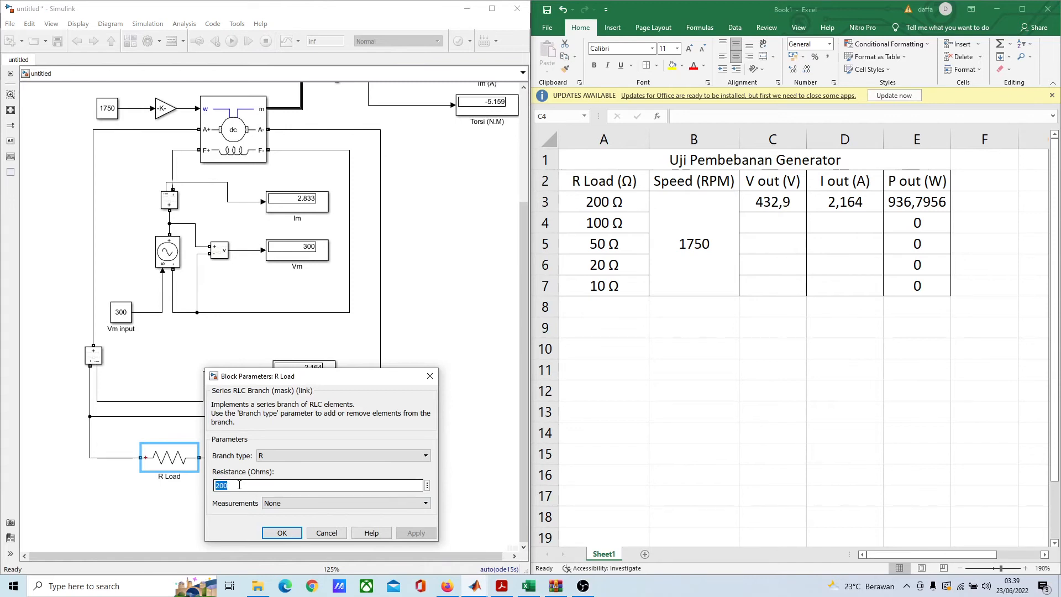
text(100)
key(Return)
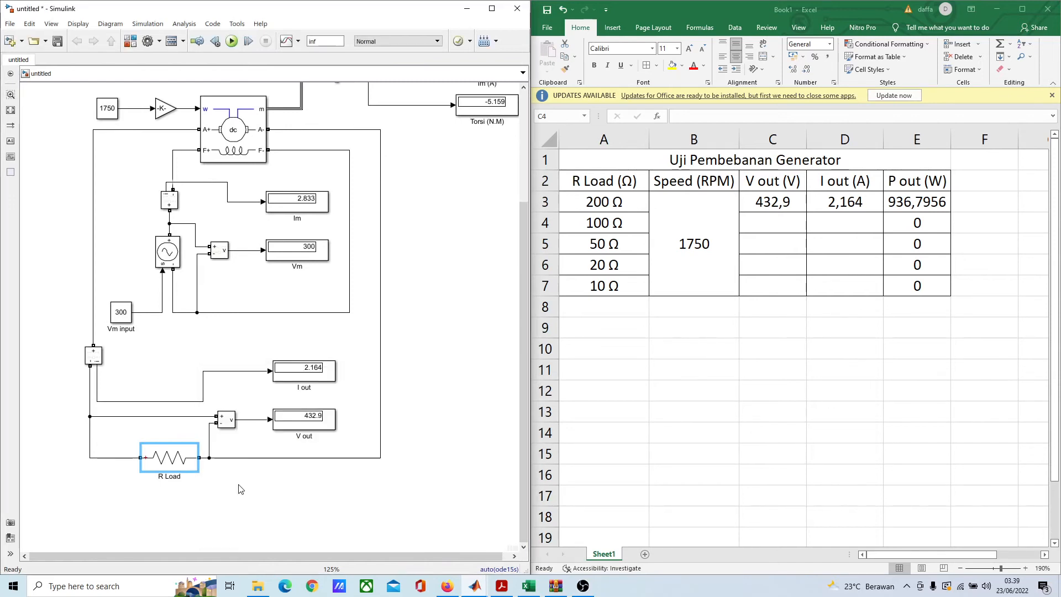
click(232, 41)
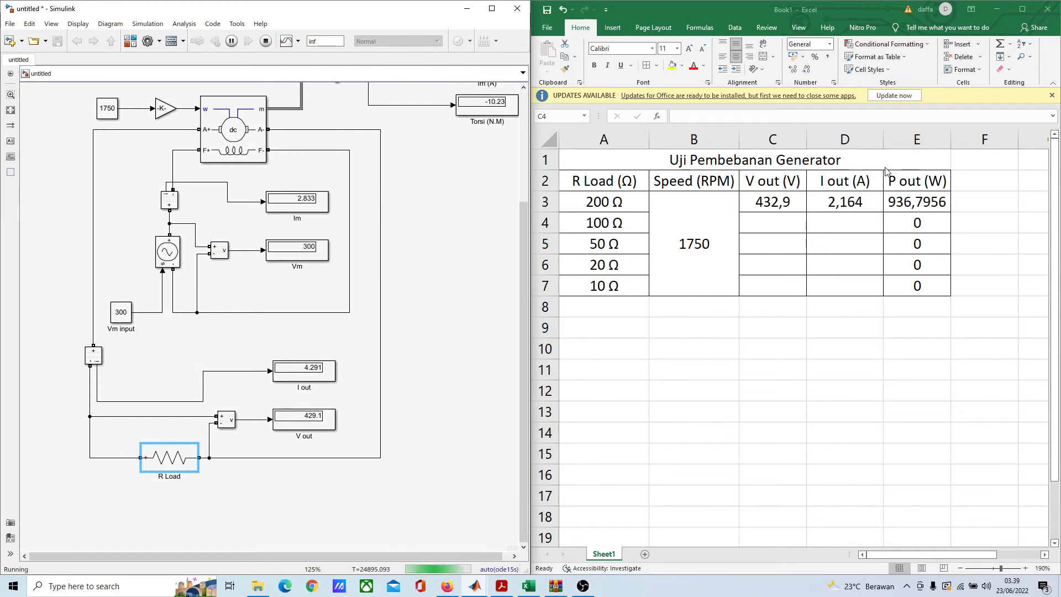
Step: Record the 100 Ω results in the Excel table: 429,1 for V out and 4,291 for I out
click(782, 227)
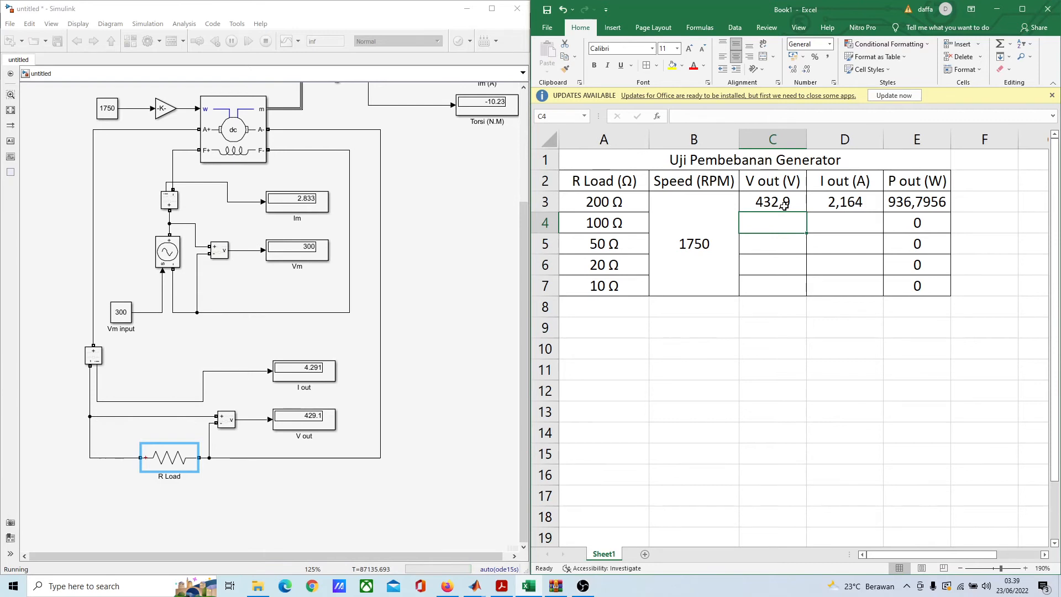
text(429)
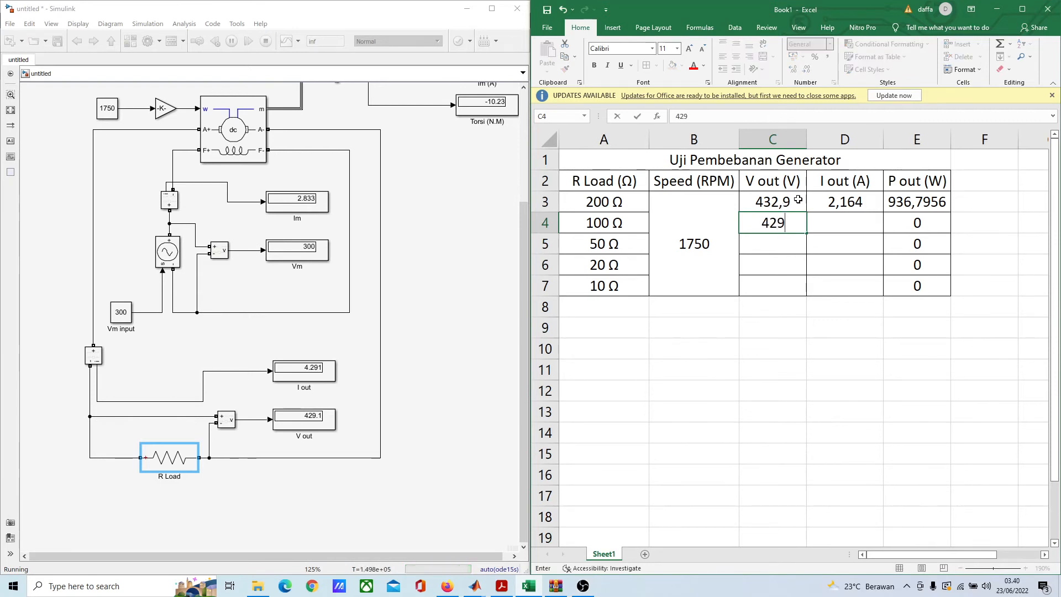
text(,1)
click(857, 225)
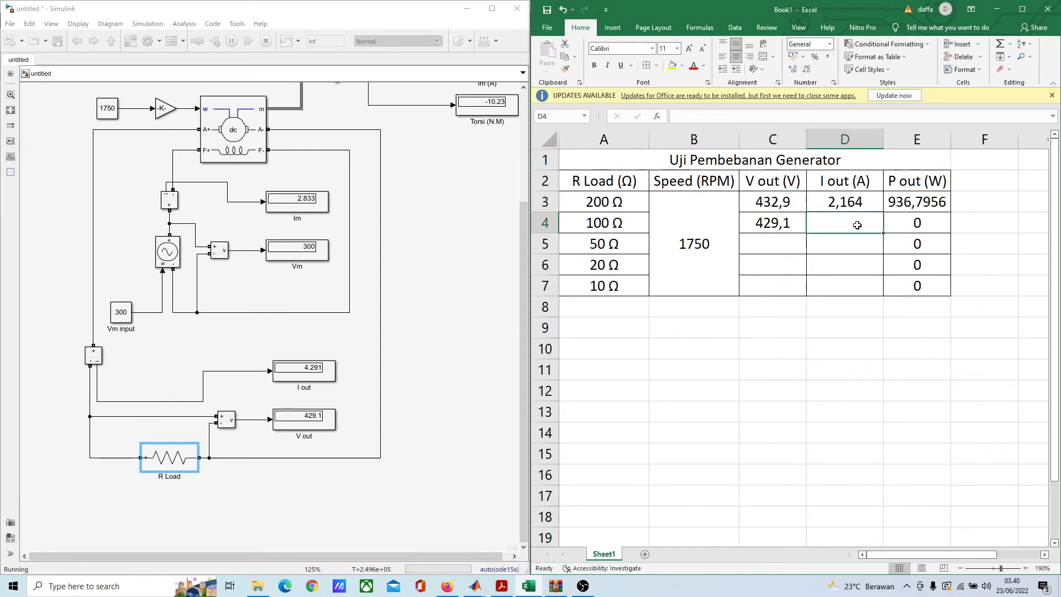
text(4,2)
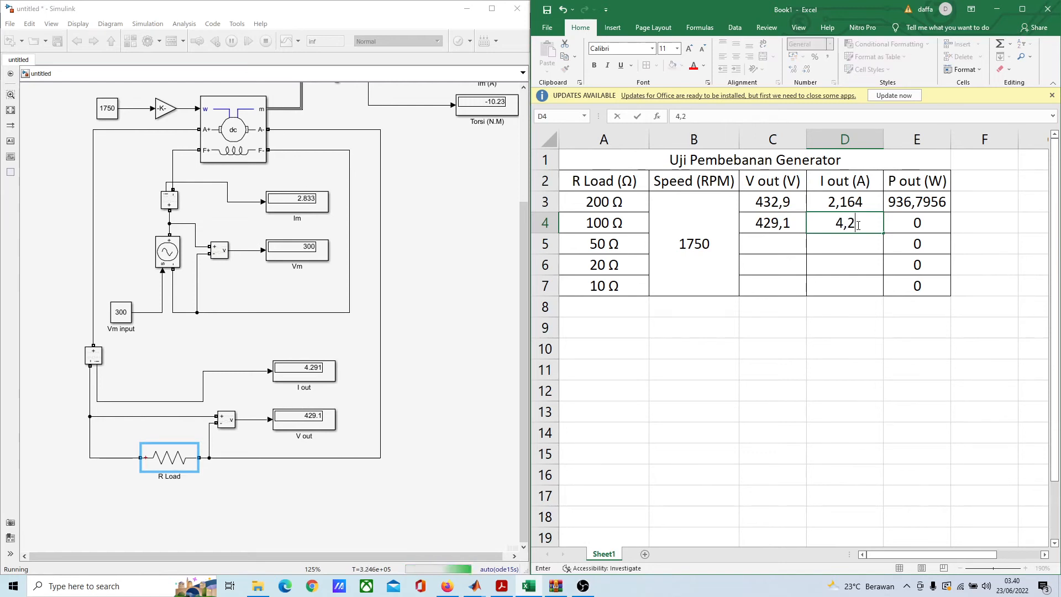
text(91)
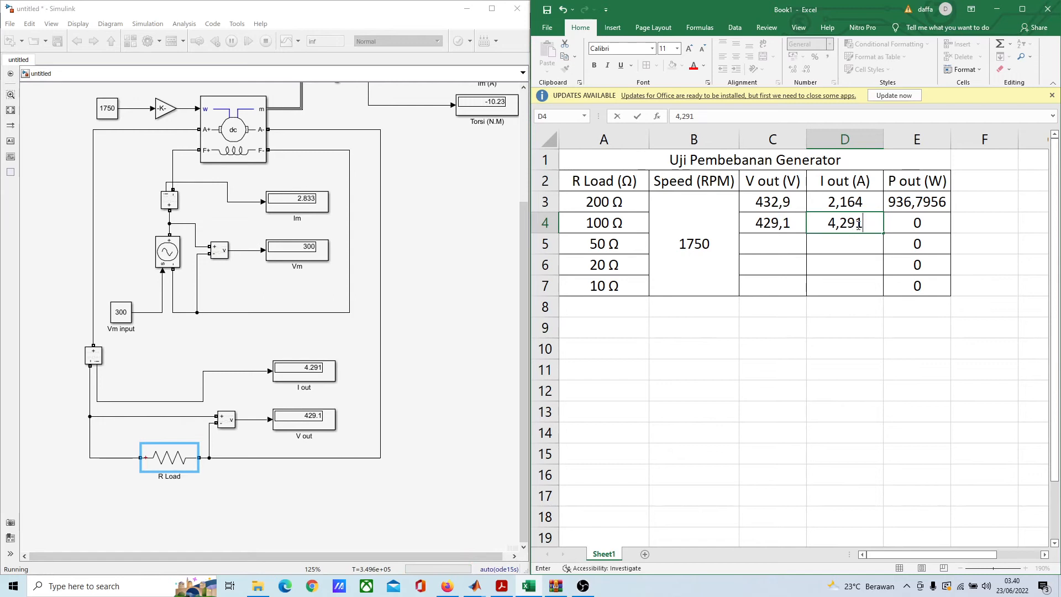
click(852, 257)
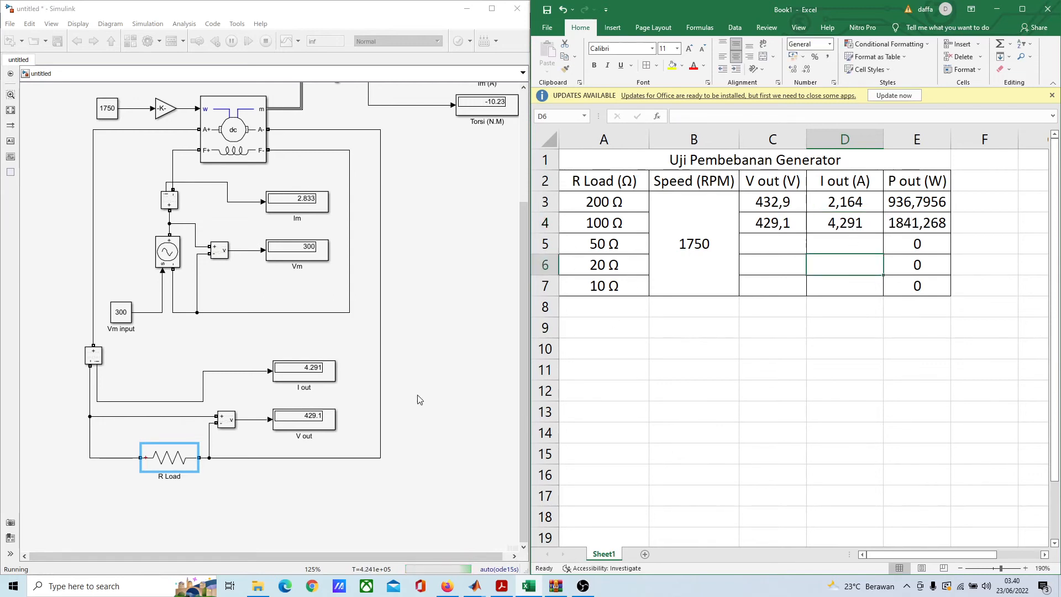
Step: Stop the simulation and rerun it with the R Load resistance set to 50 ohms
double_click(166, 463)
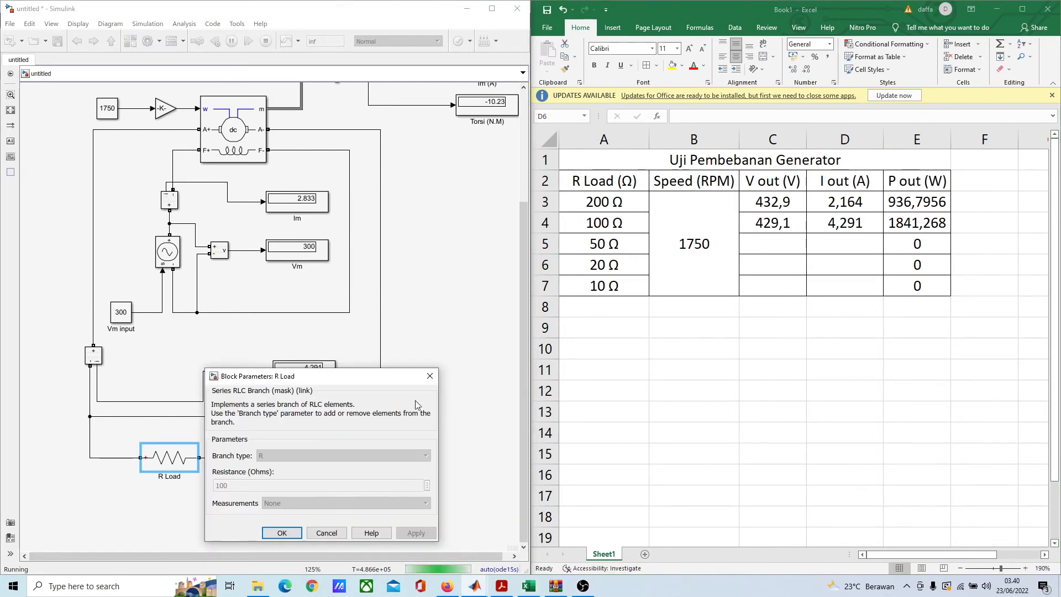
click(282, 533)
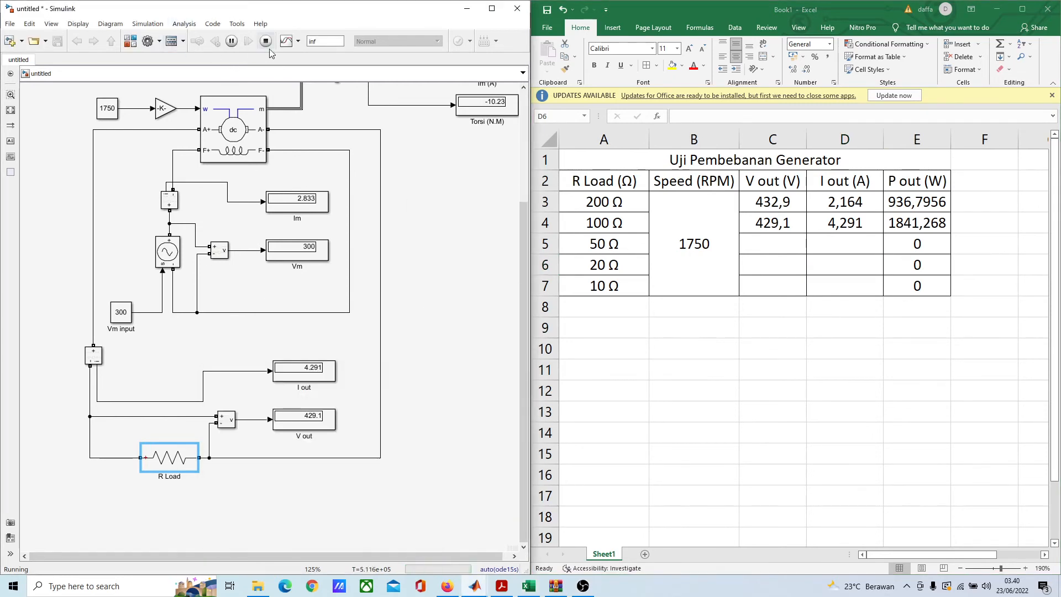
click(266, 41)
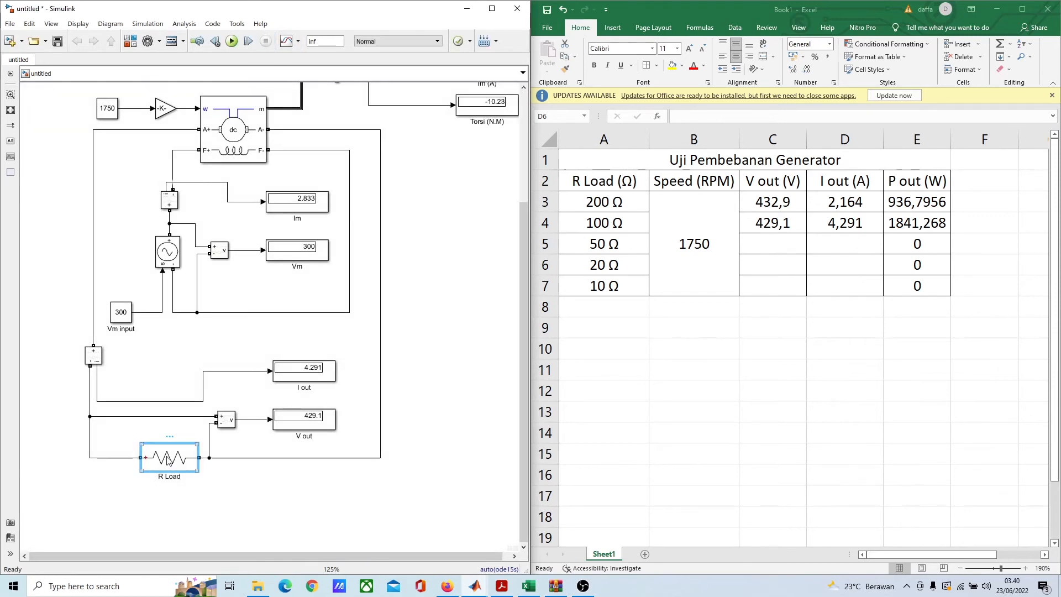
double_click(169, 461)
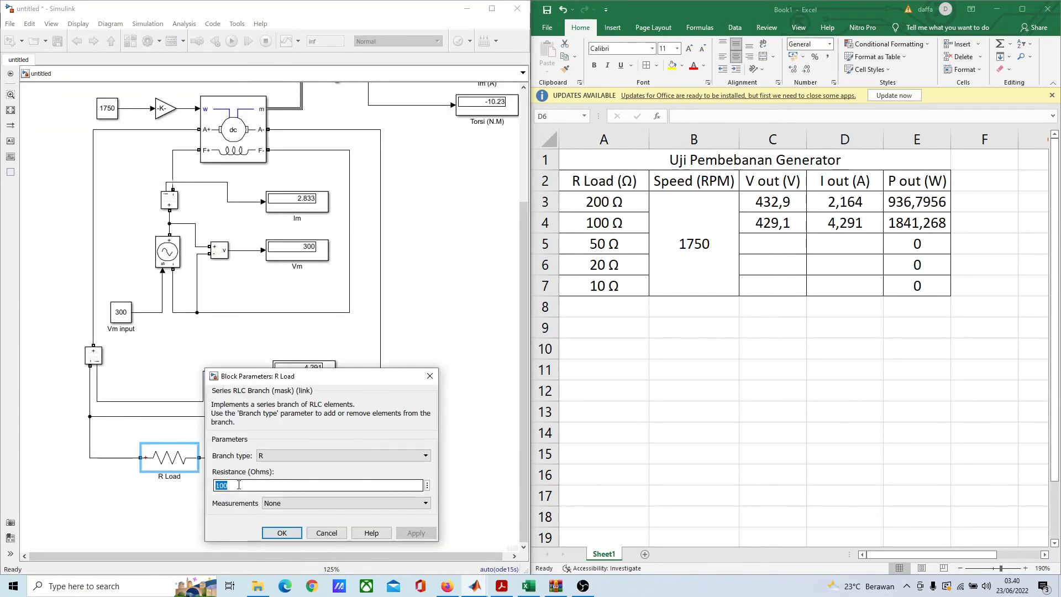
text(50)
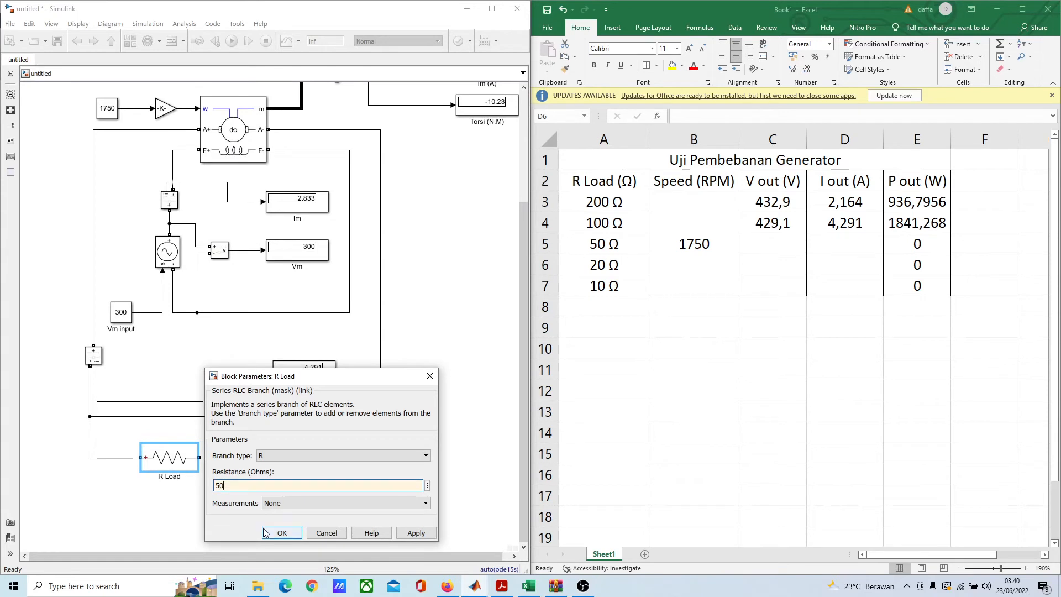
click(281, 533)
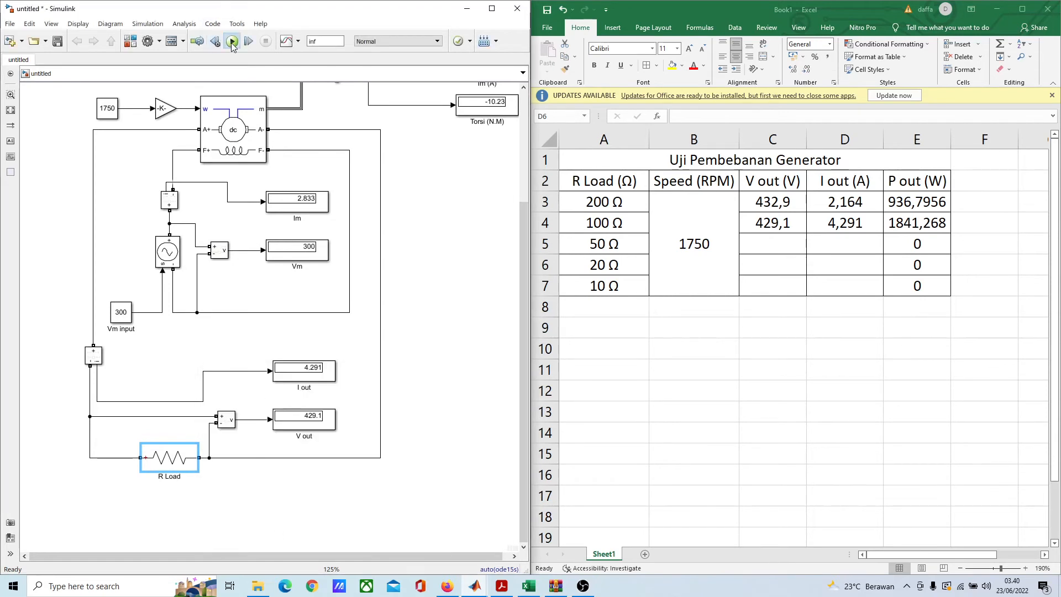
click(232, 42)
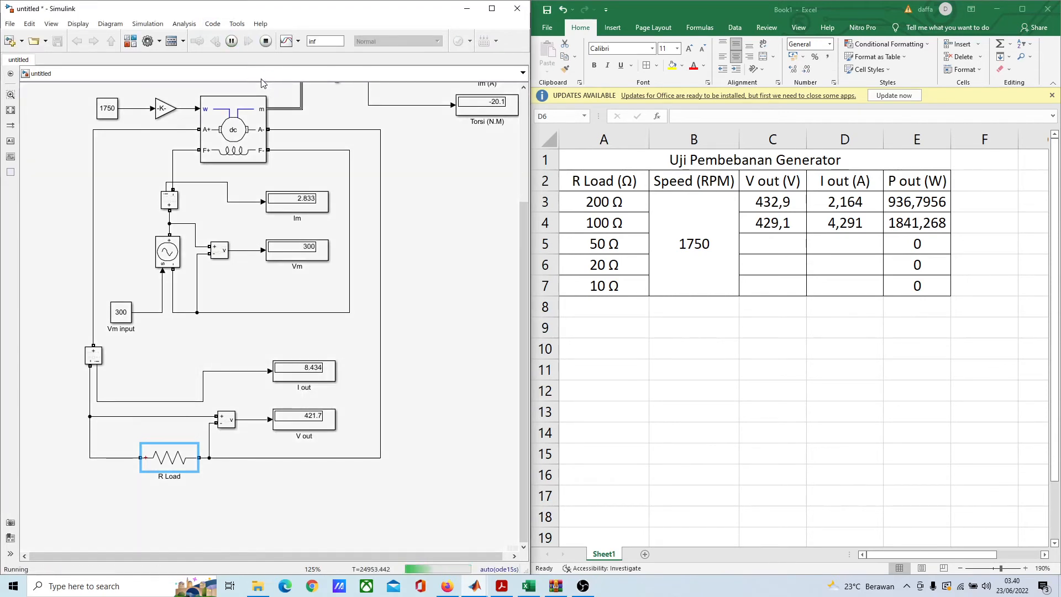
Step: In the Excel table, record 421,7 as the V out value for the 50 Ω load
click(823, 257)
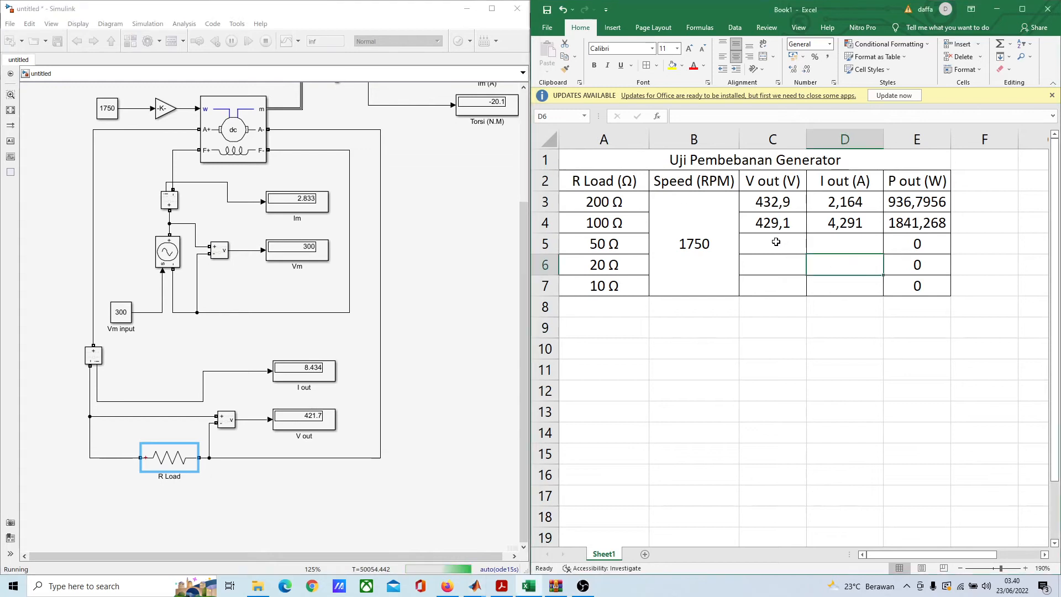
click(777, 242)
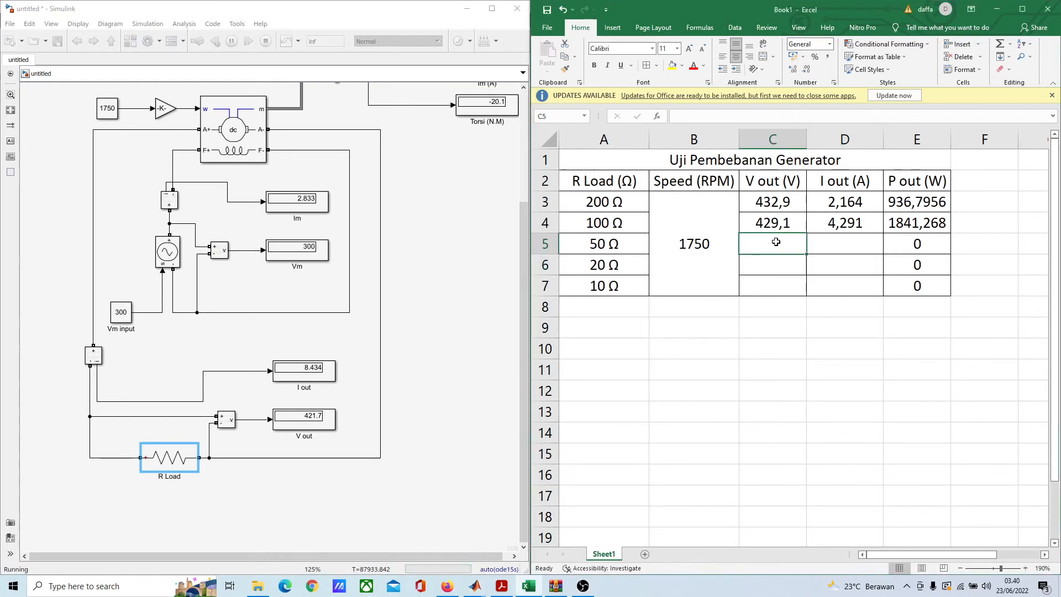
text(4)
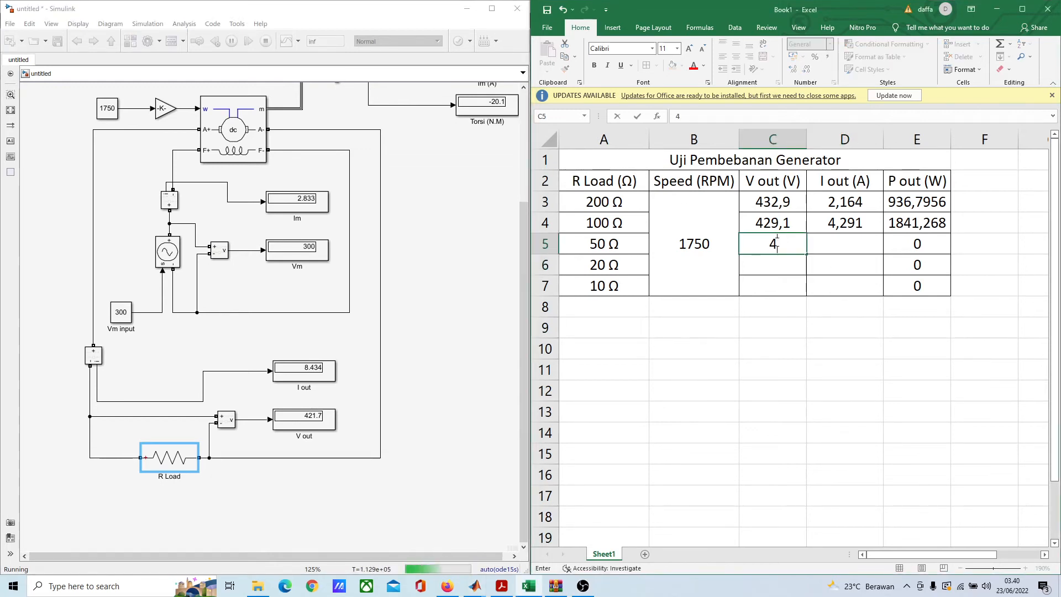
text(,)
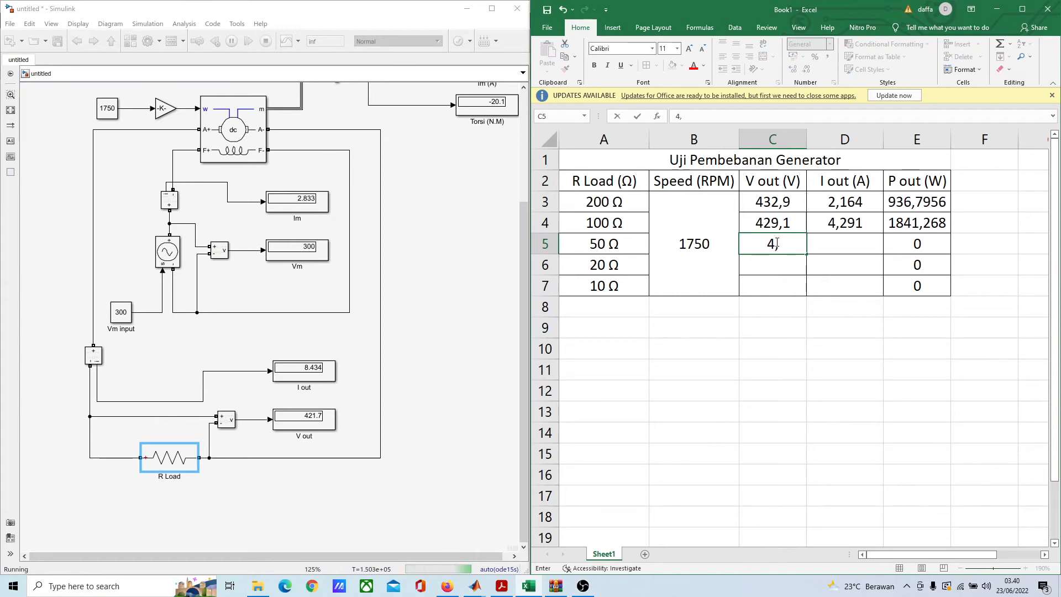
text(21)
key(BackSpace)
text(21,)
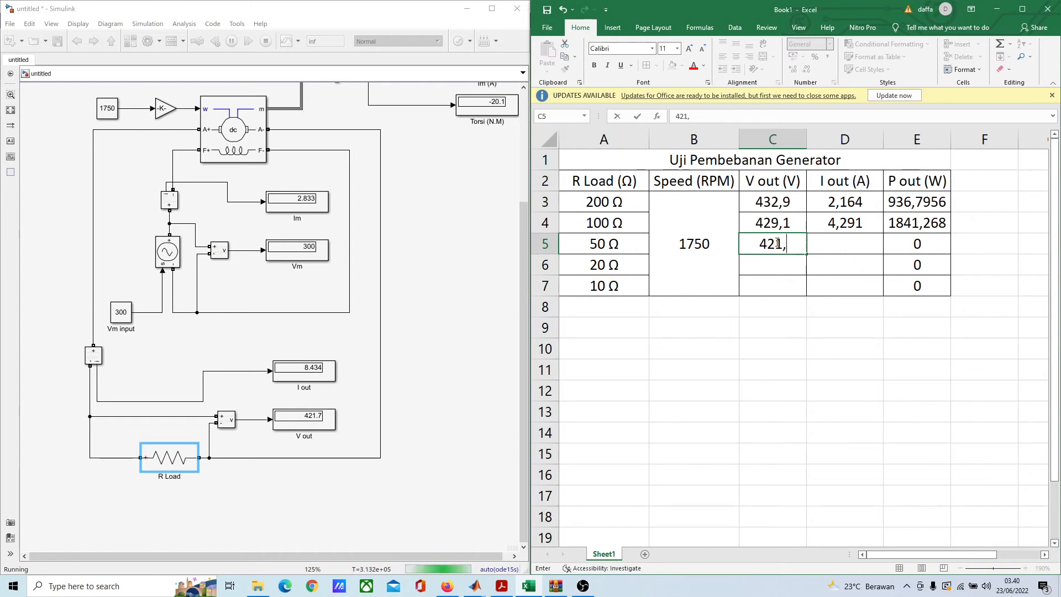
text(7)
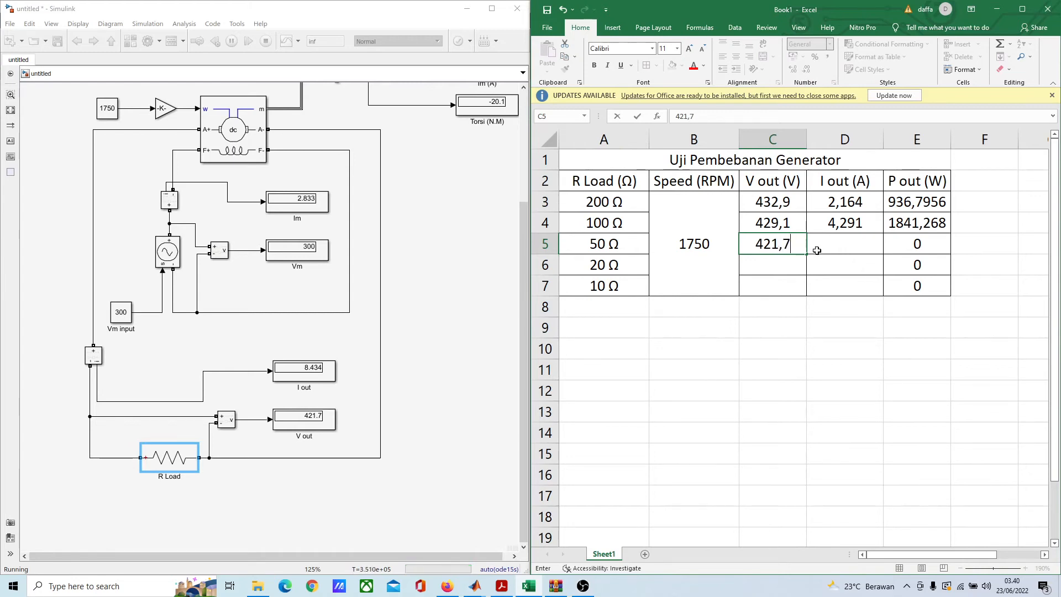
Step: Record 8,434 as the I out value for the 50 Ω load
click(817, 251)
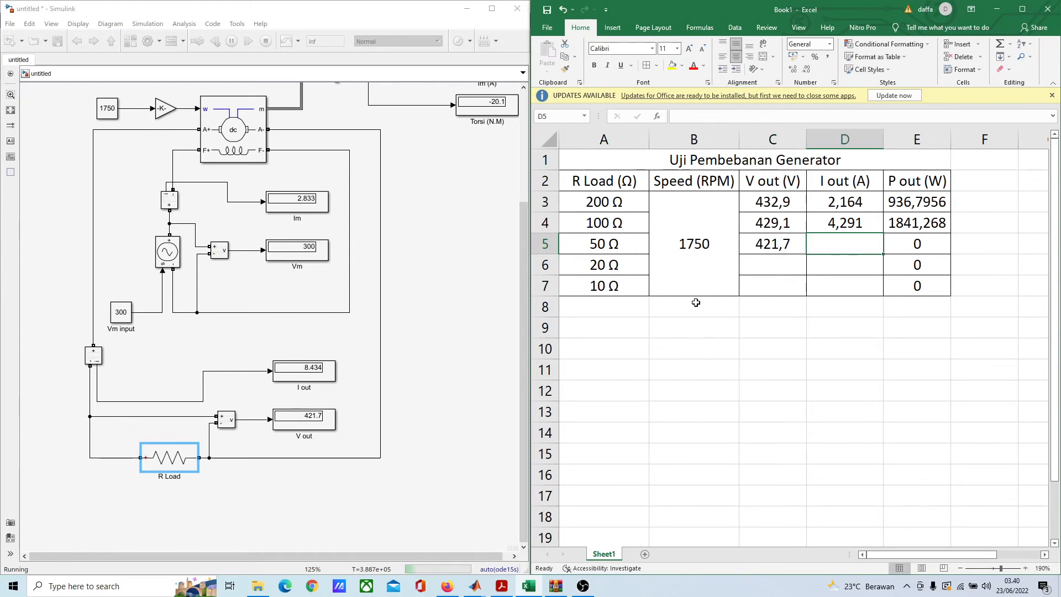
text(8)
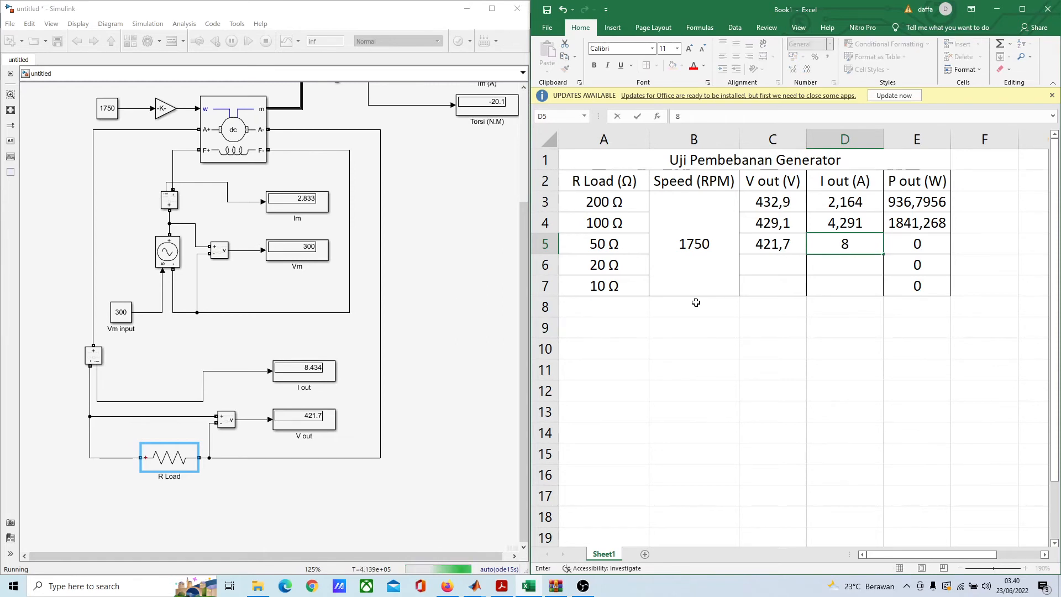
text(,434)
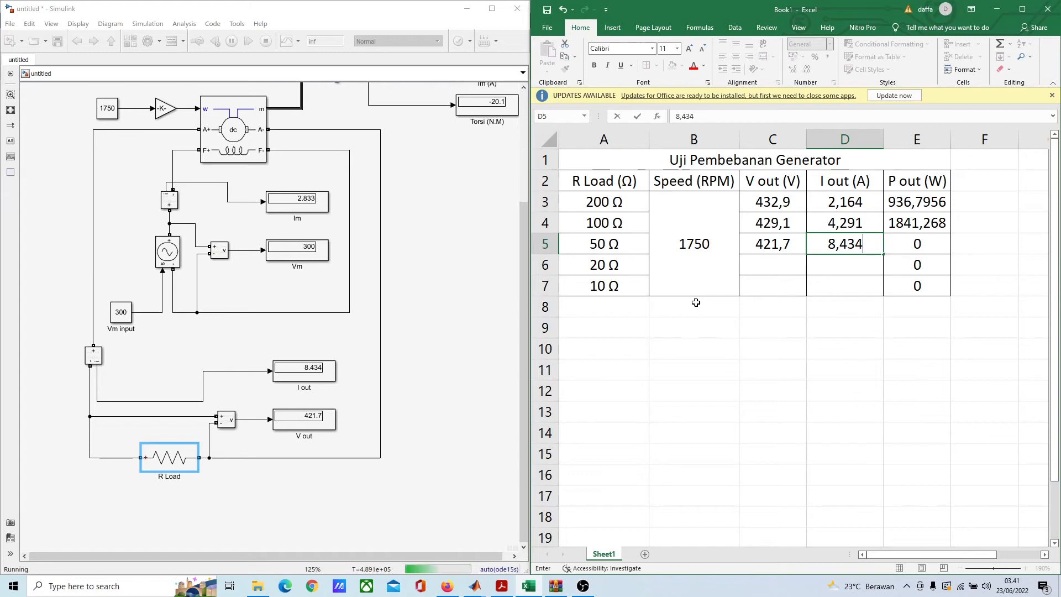
click(787, 268)
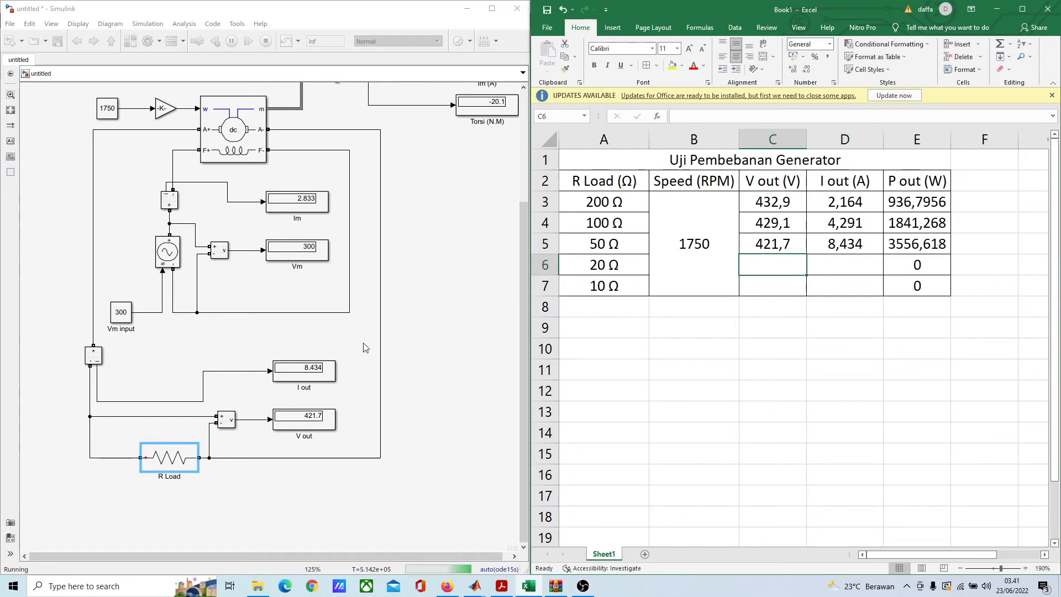
Step: Stop the Simulink simulation and rerun it with the R Load resistance set to 20 ohms
click(273, 43)
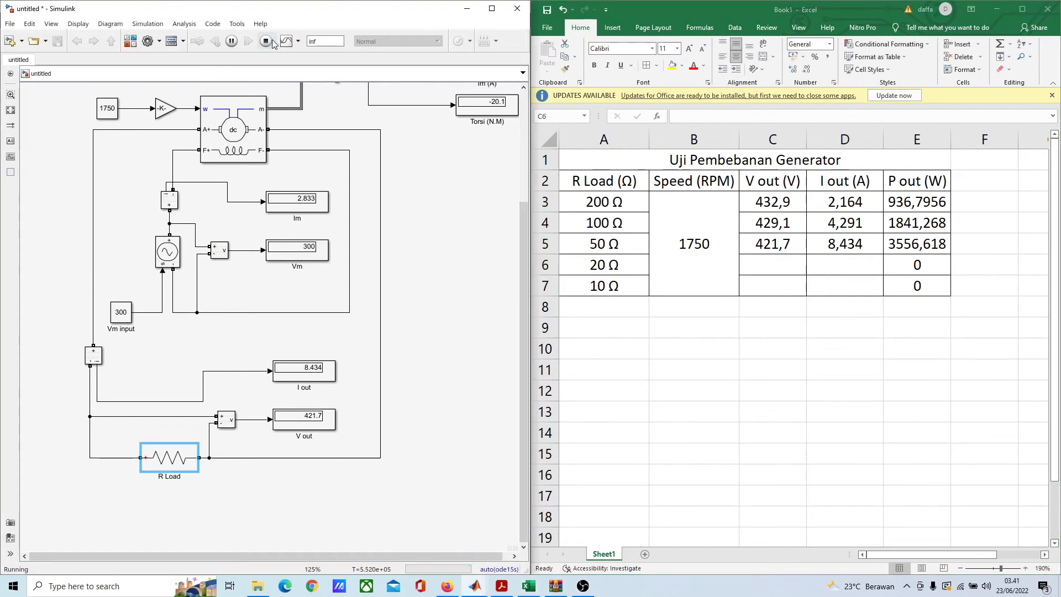
click(267, 42)
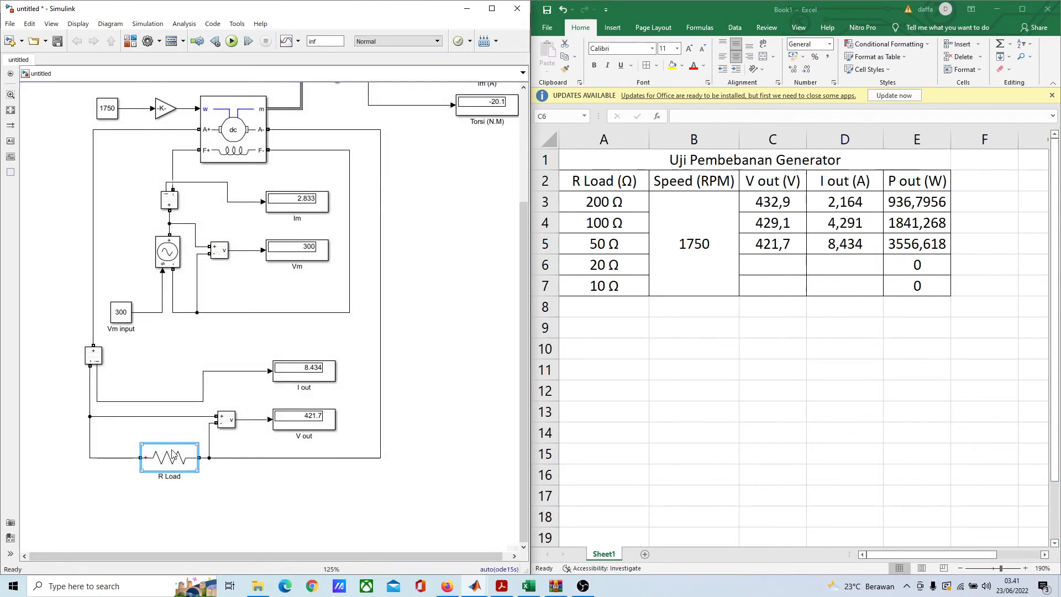
double_click(172, 456)
click(244, 485)
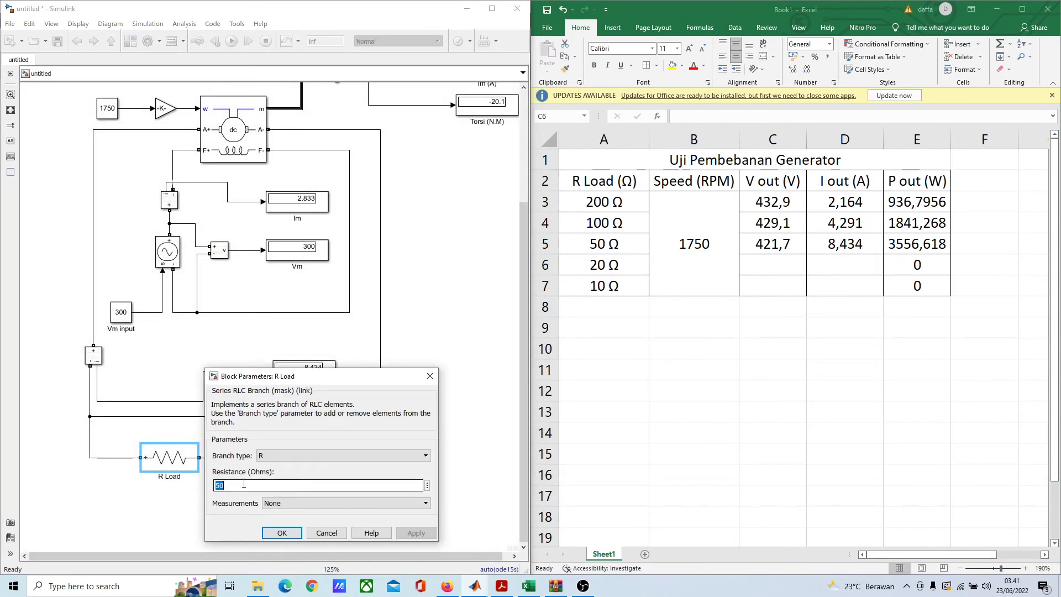
text(2)
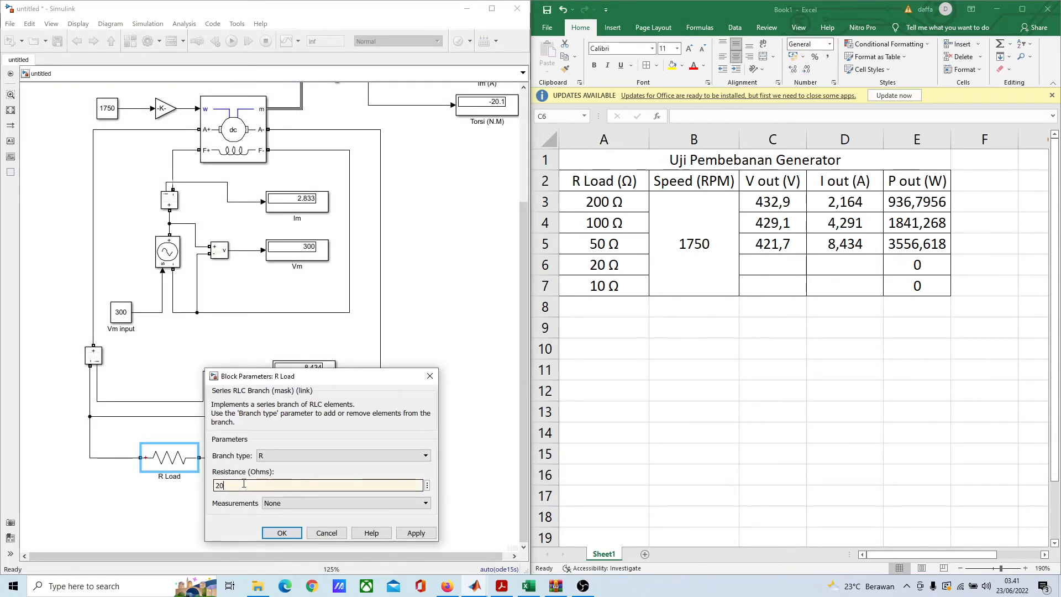
click(282, 533)
click(391, 476)
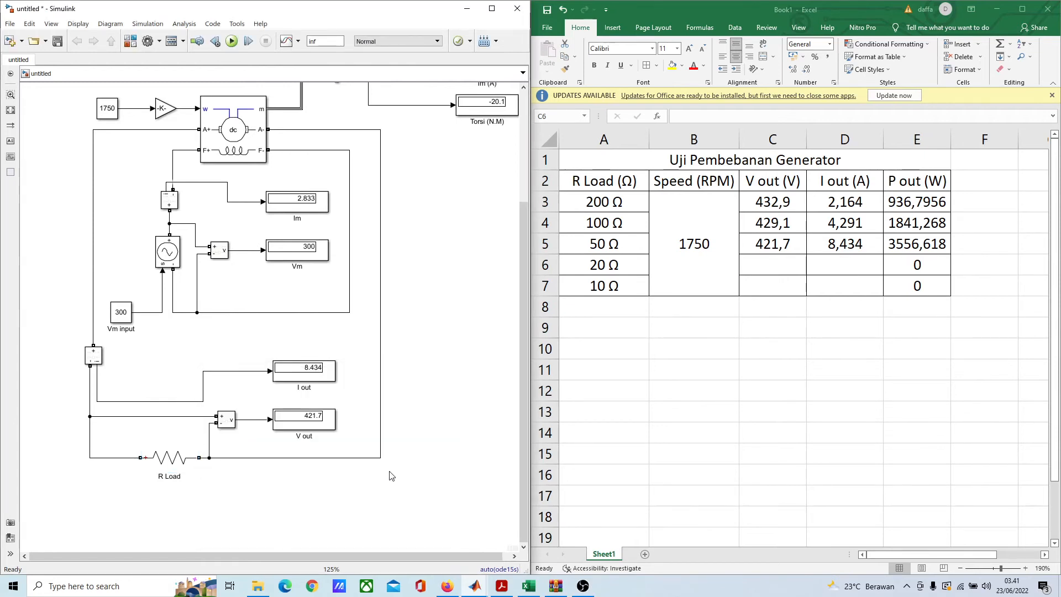
click(231, 41)
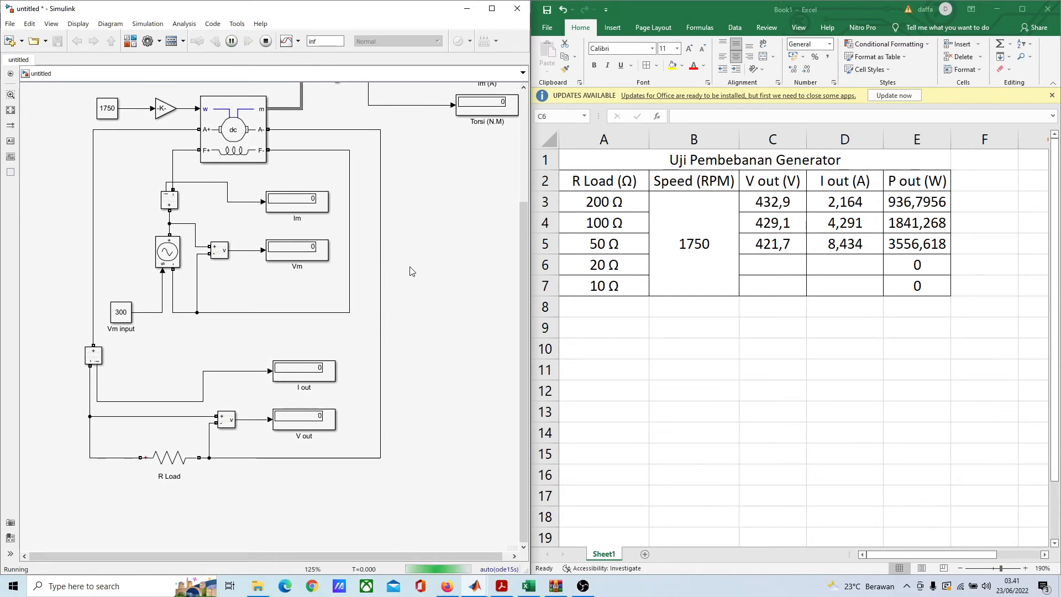
Step: In the Excel table, record 401 as the V out value for the 20 Ω load
click(761, 265)
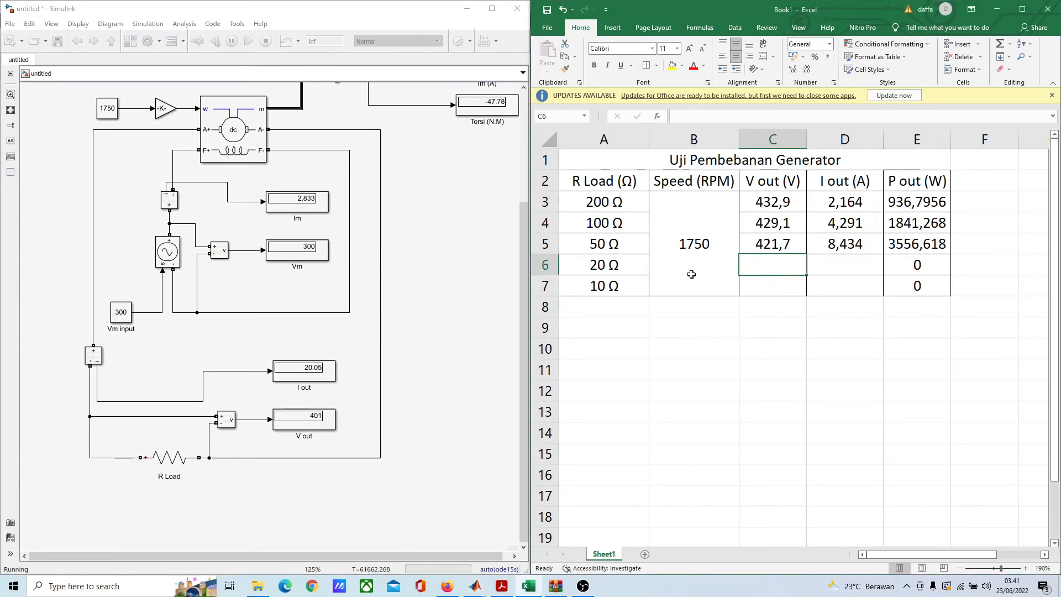
text(42)
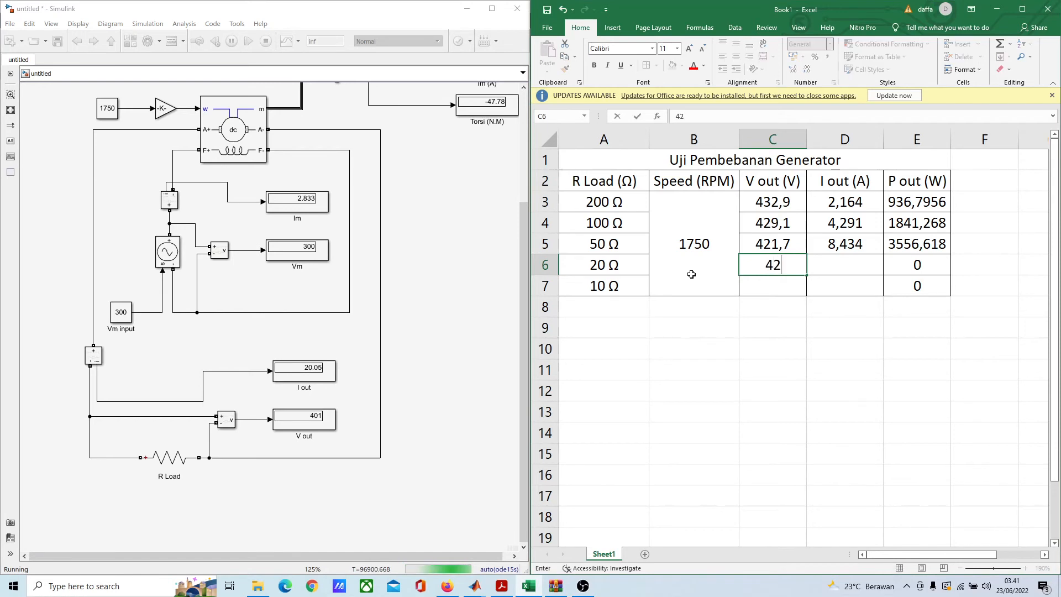
text(1,)
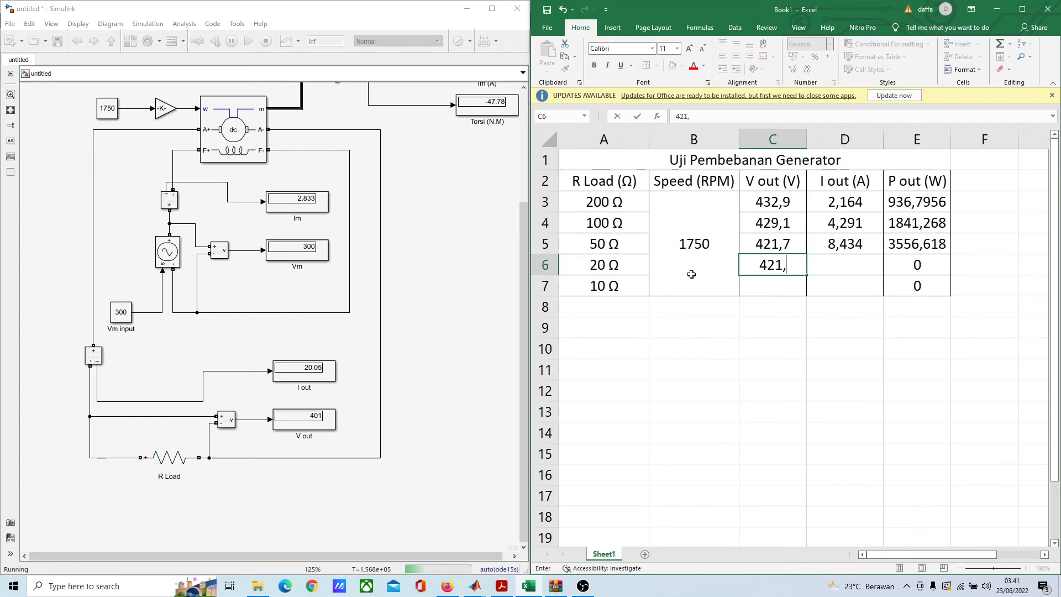
key(BackSpace)
key(BackSpace)
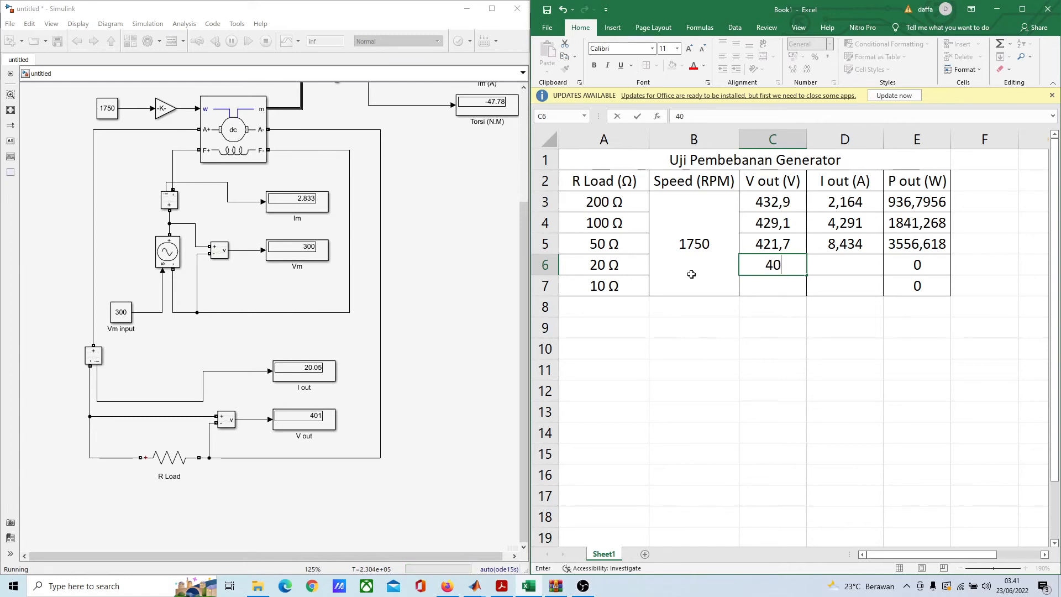
text(1)
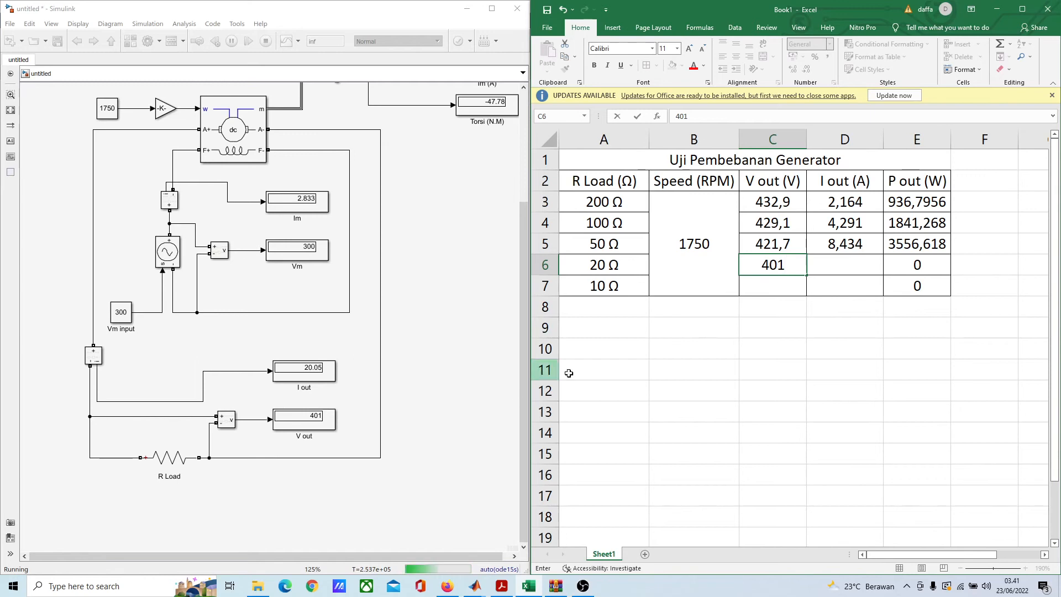
click(754, 326)
Step: Record 20,05 as the I out value for the 20 Ω load
click(830, 258)
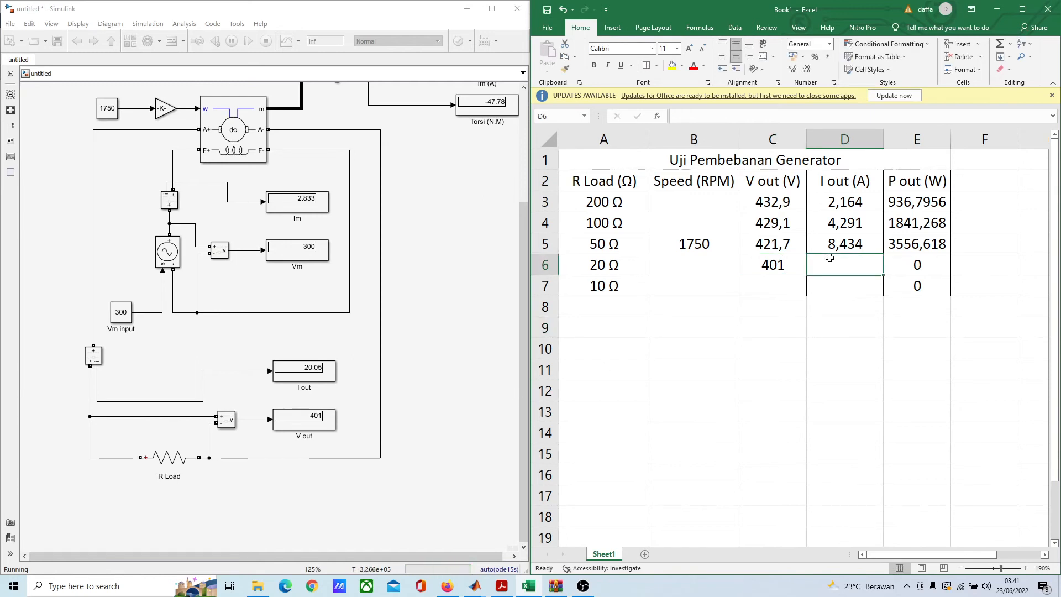
text(20)
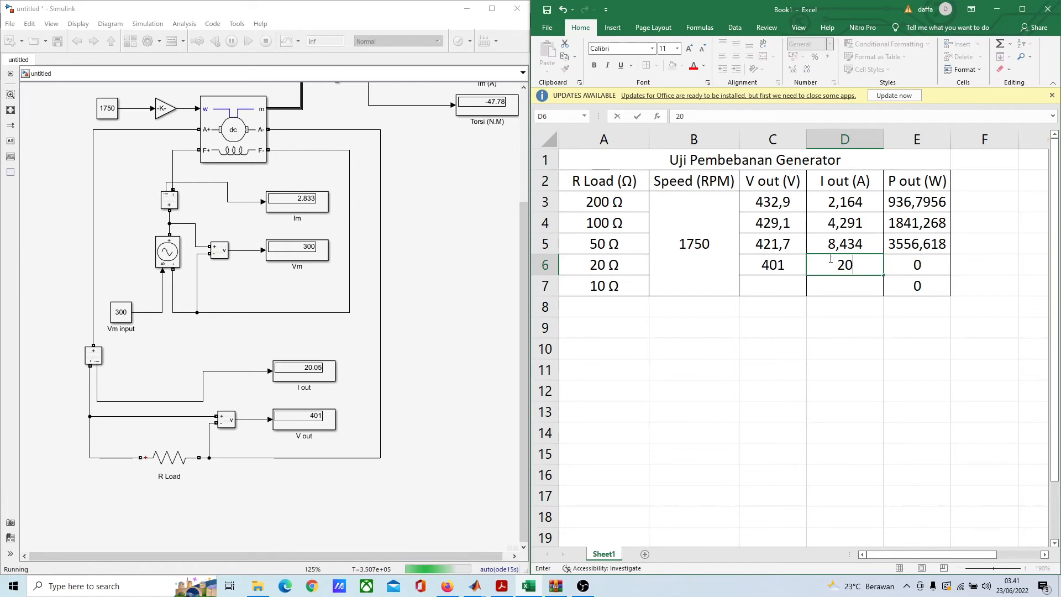
text(,)
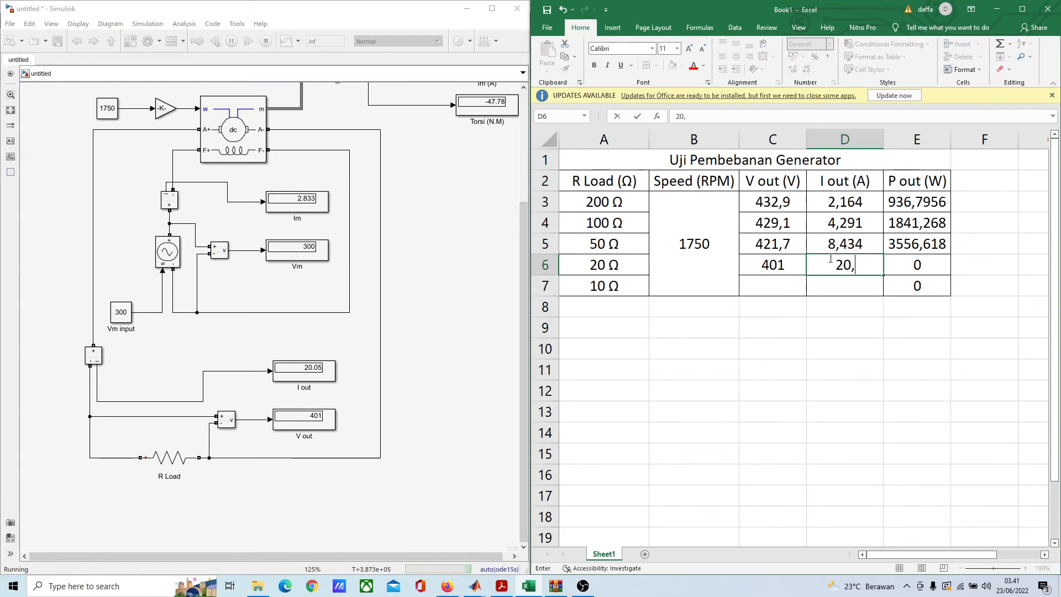
text(05)
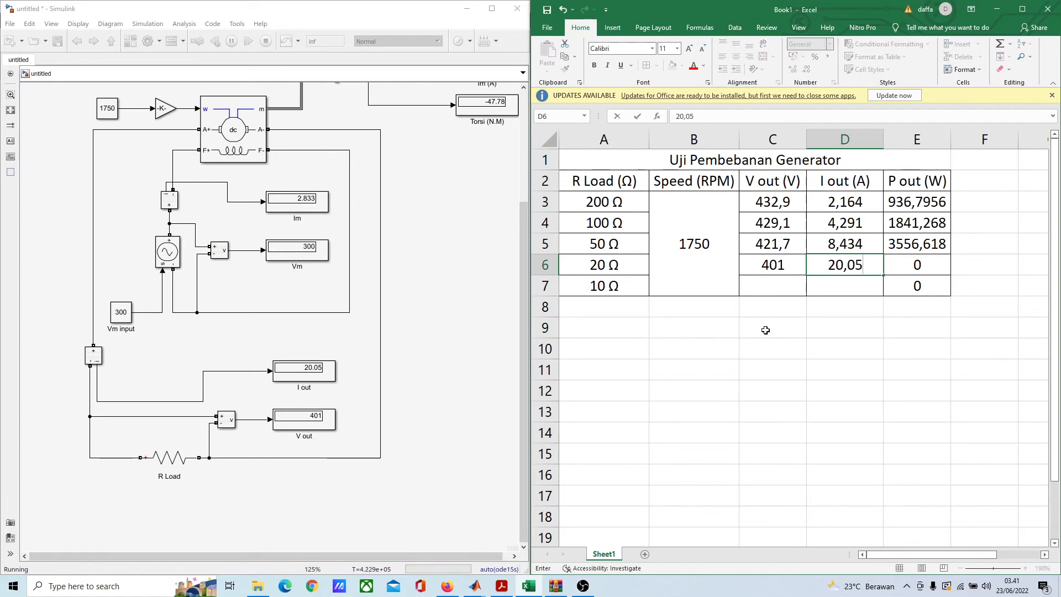
click(773, 370)
click(796, 286)
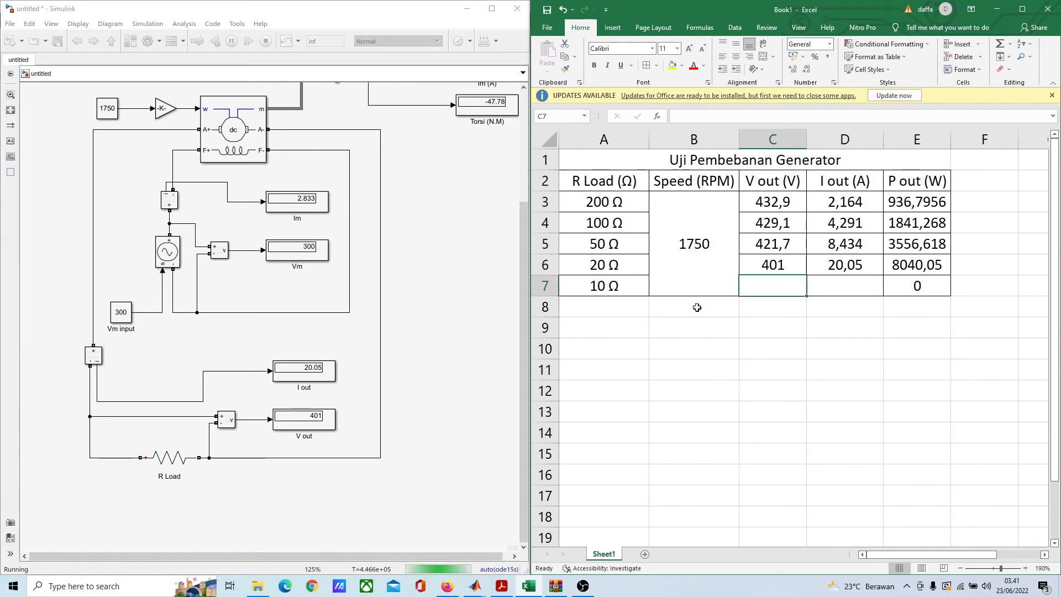
Step: Stop the Simulink simulation and rerun it with the R Load resistance set to 10 ohms
click(322, 491)
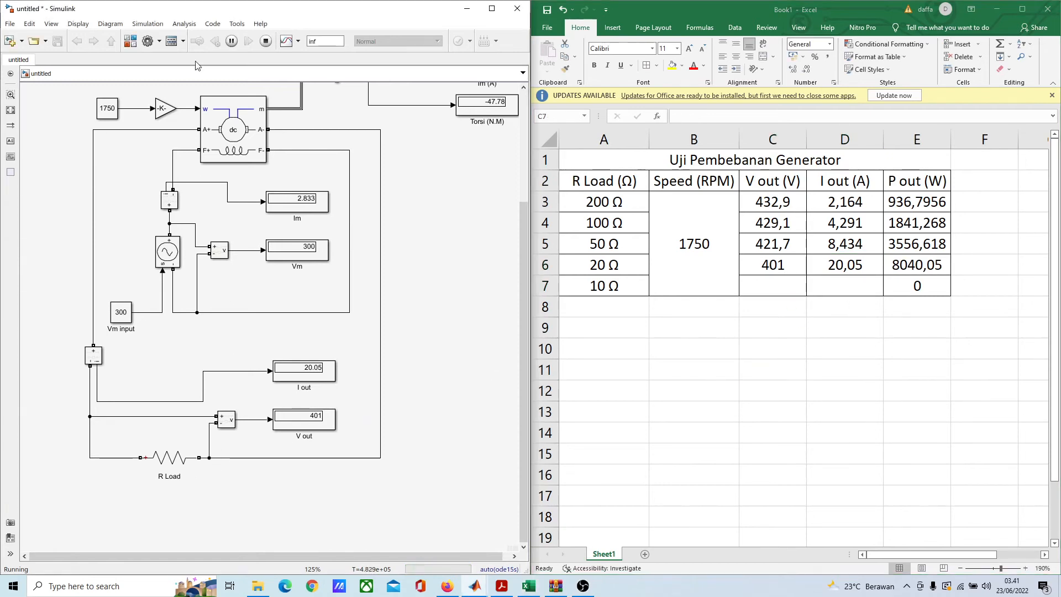
click(270, 43)
click(176, 461)
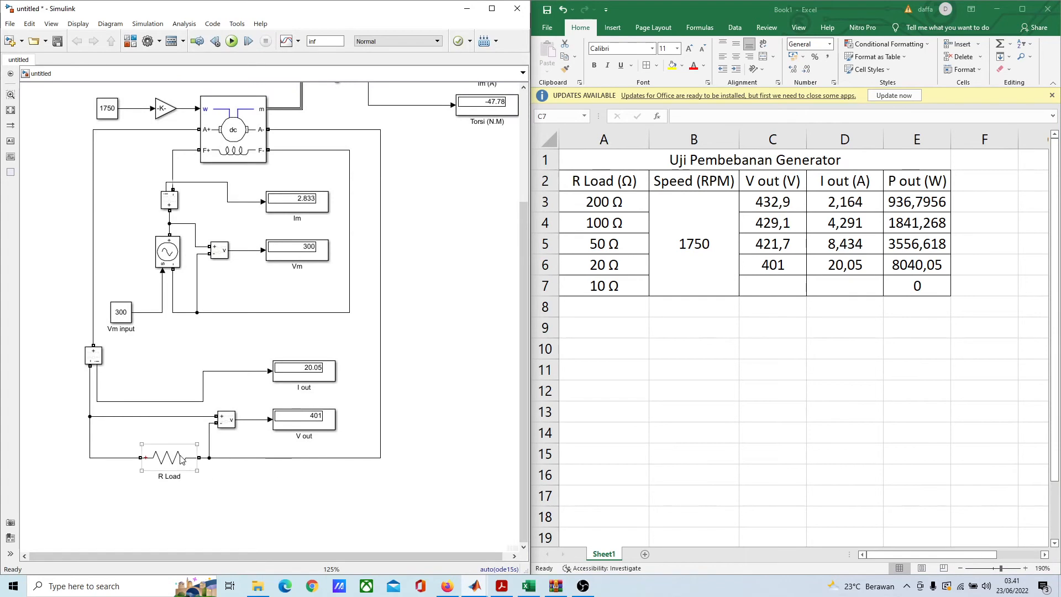
double_click(175, 461)
double_click(220, 485)
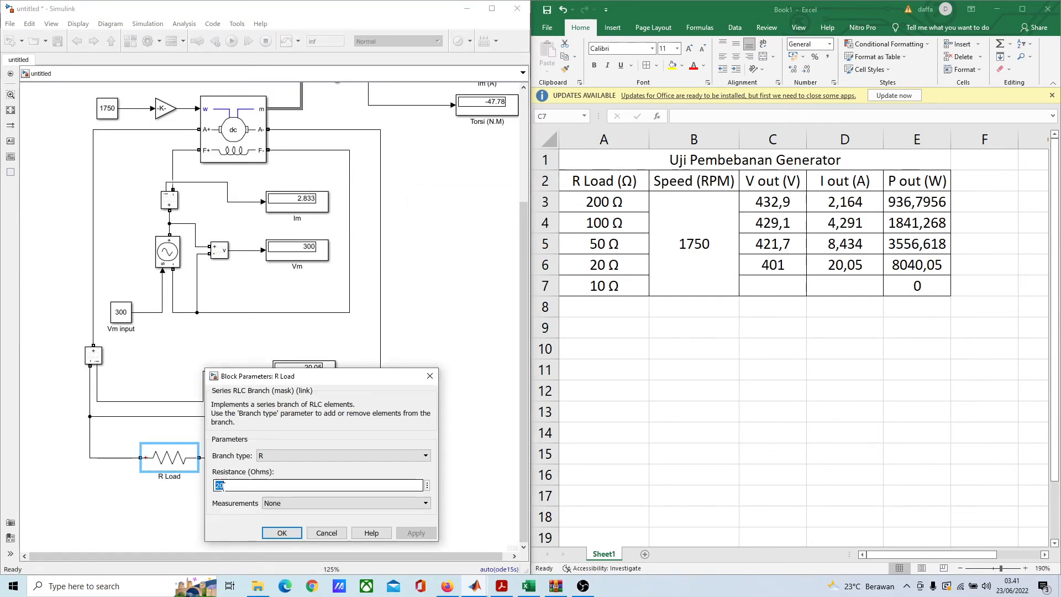
text(1)
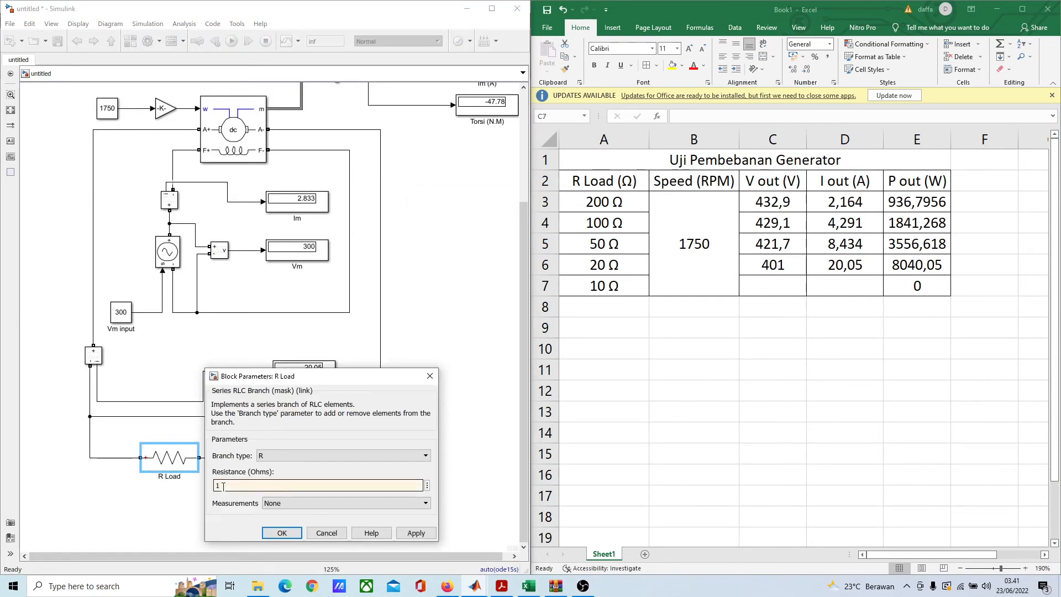
click(293, 533)
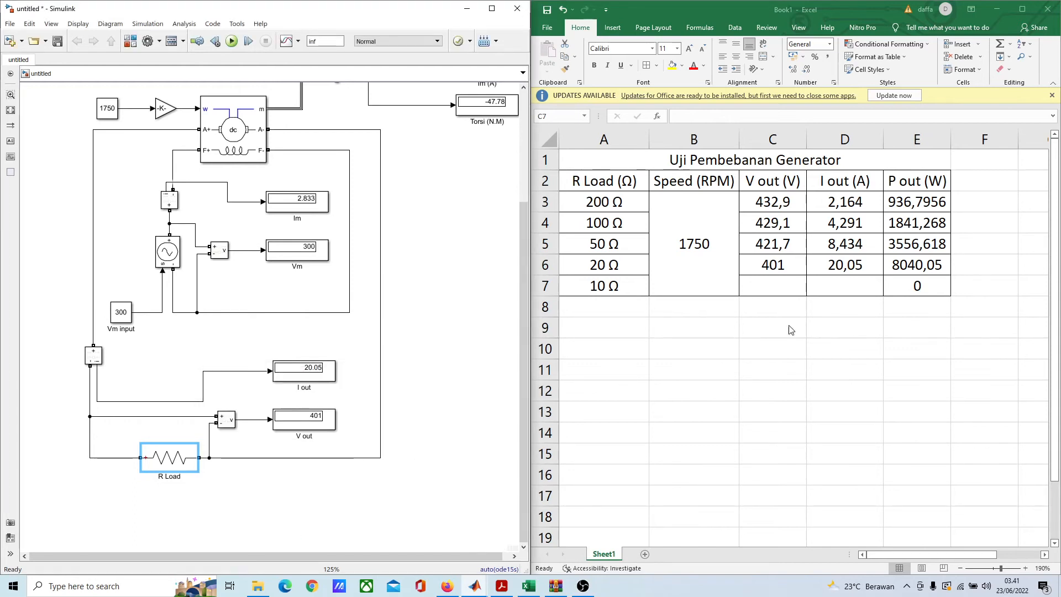
click(232, 40)
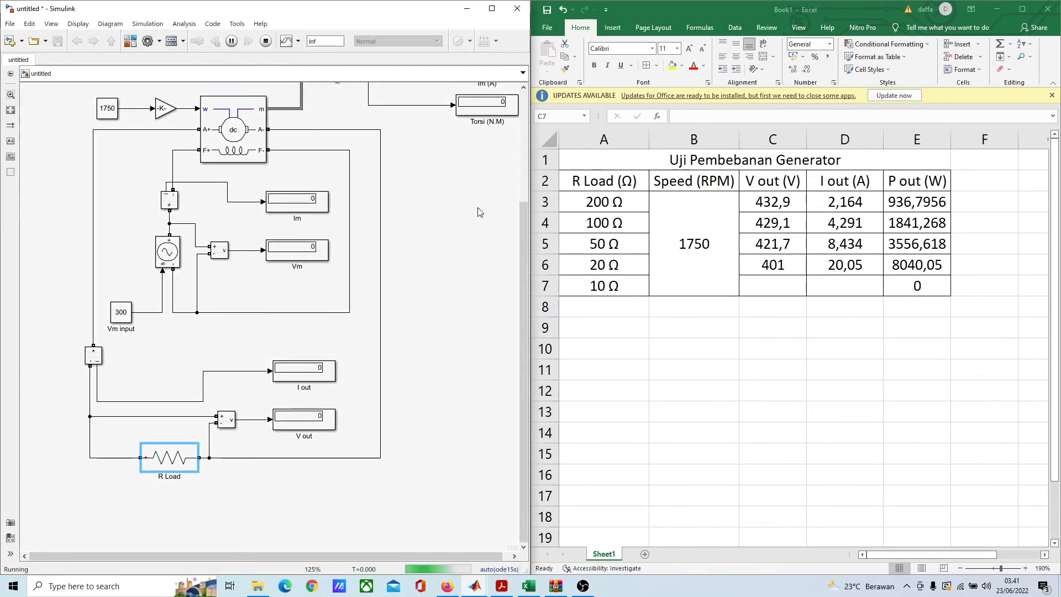
Step: In the Excel table, record 370,6 as the V out value for the 10 Ω load
click(793, 288)
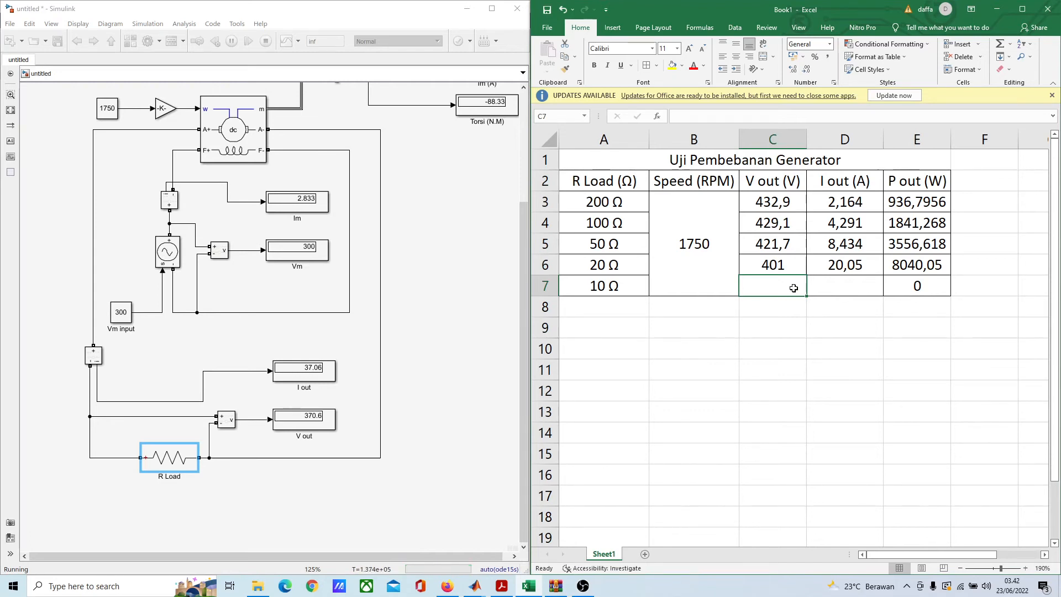
text(3)
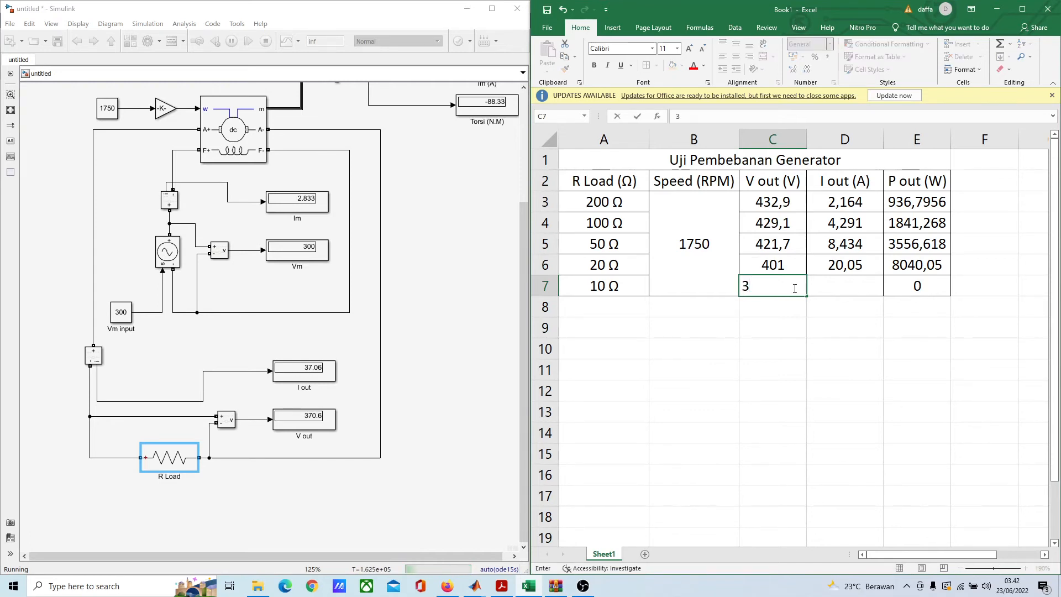
text(70,6)
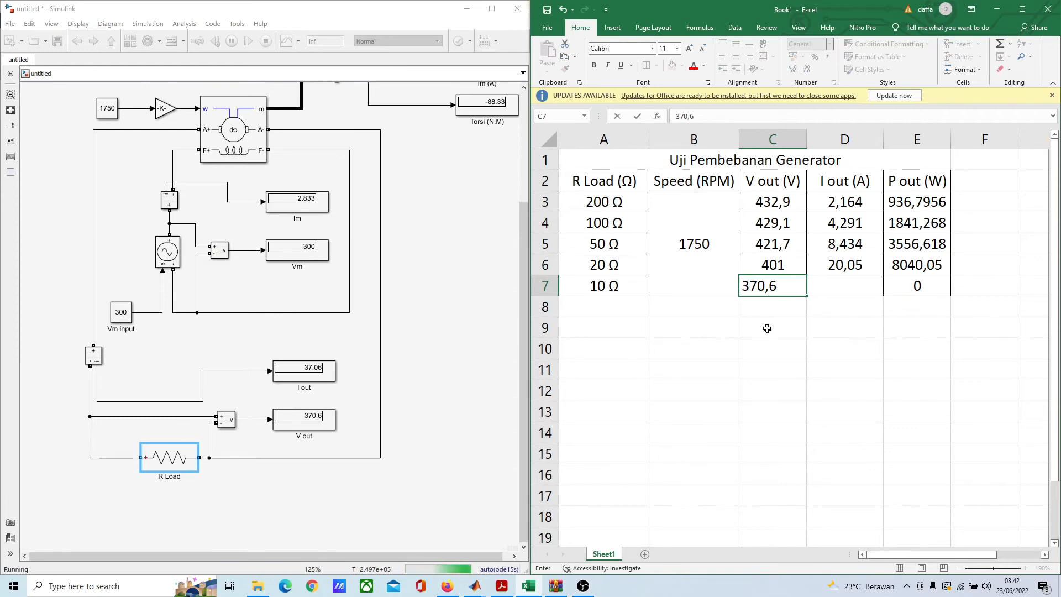
click(901, 383)
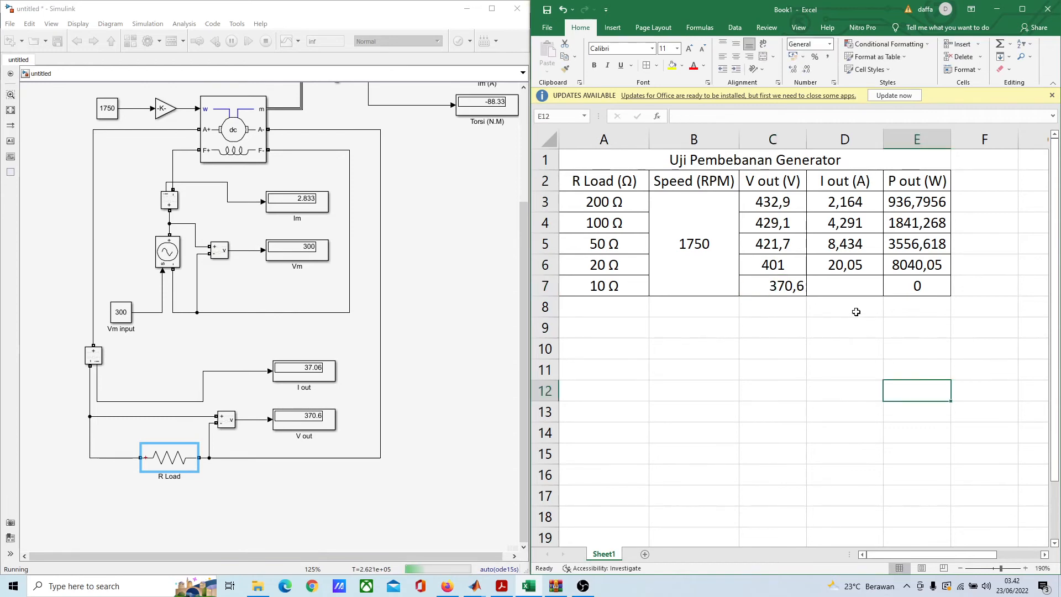
Step: Record 37,06 as the I out value for the 10 Ω load
click(852, 287)
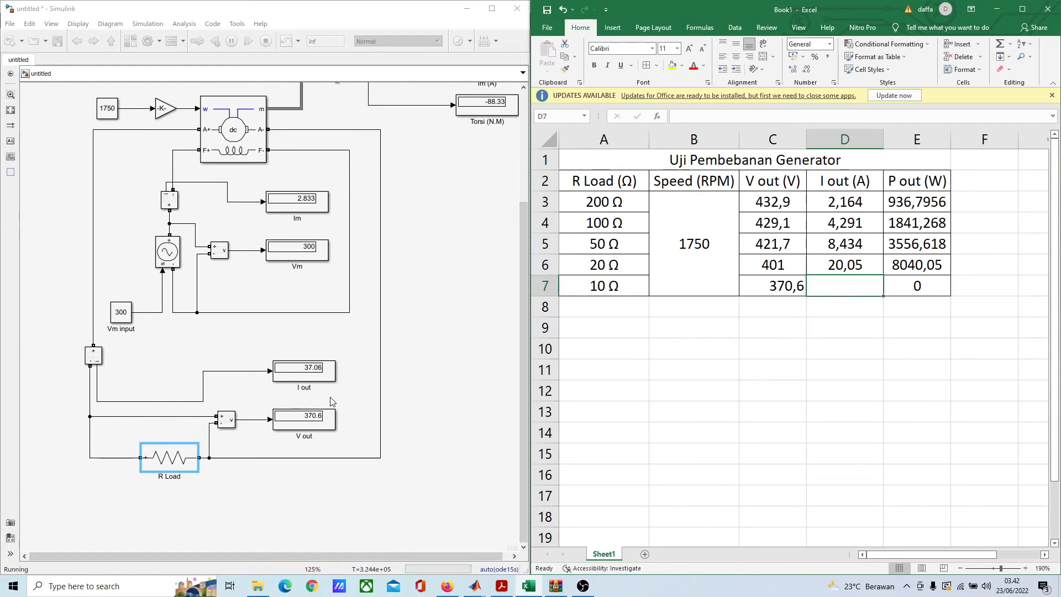
text(37,)
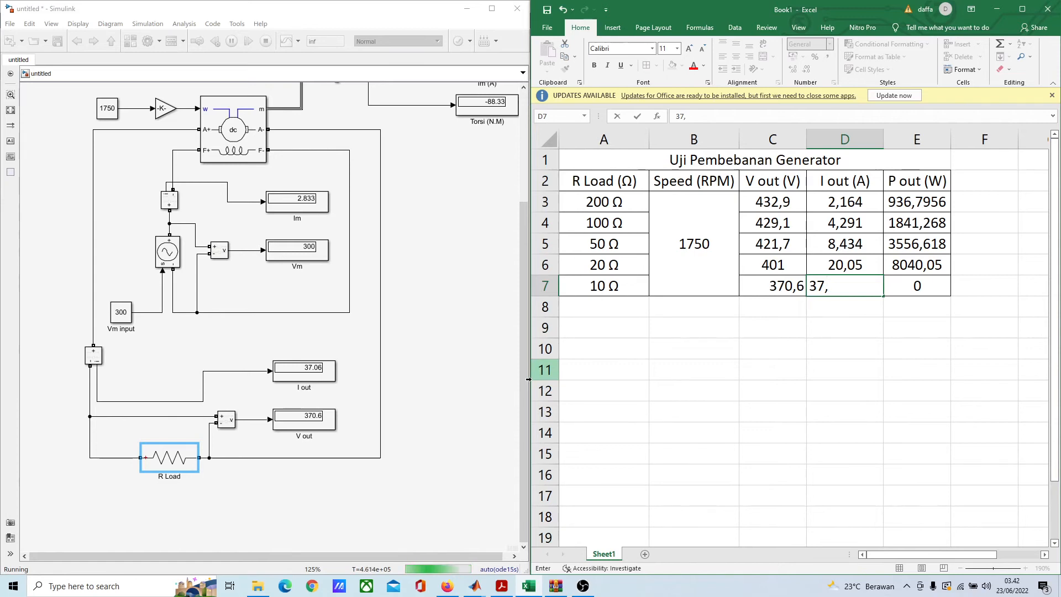
text(6)
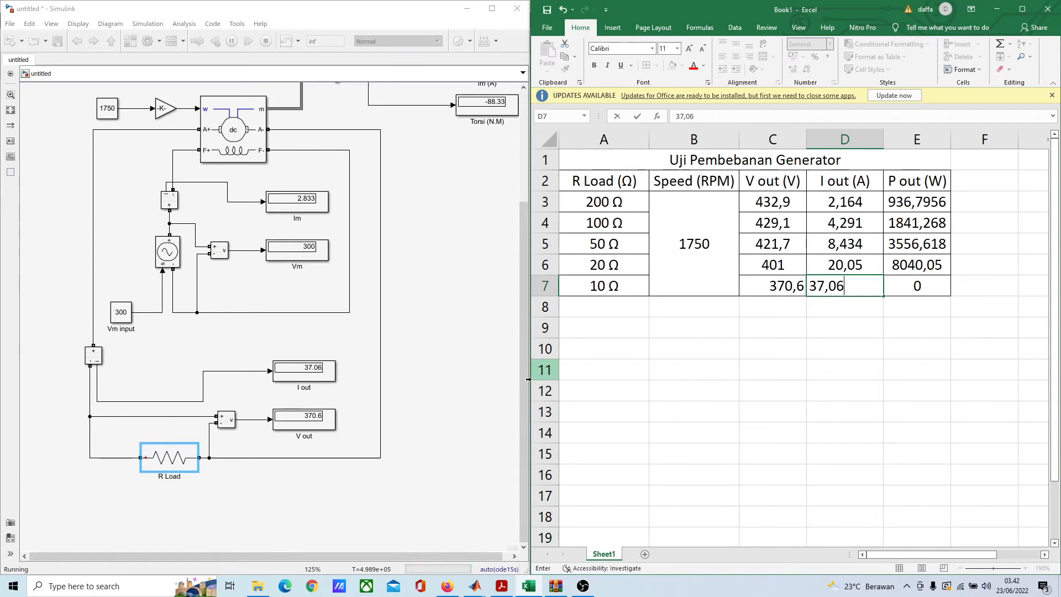
click(860, 319)
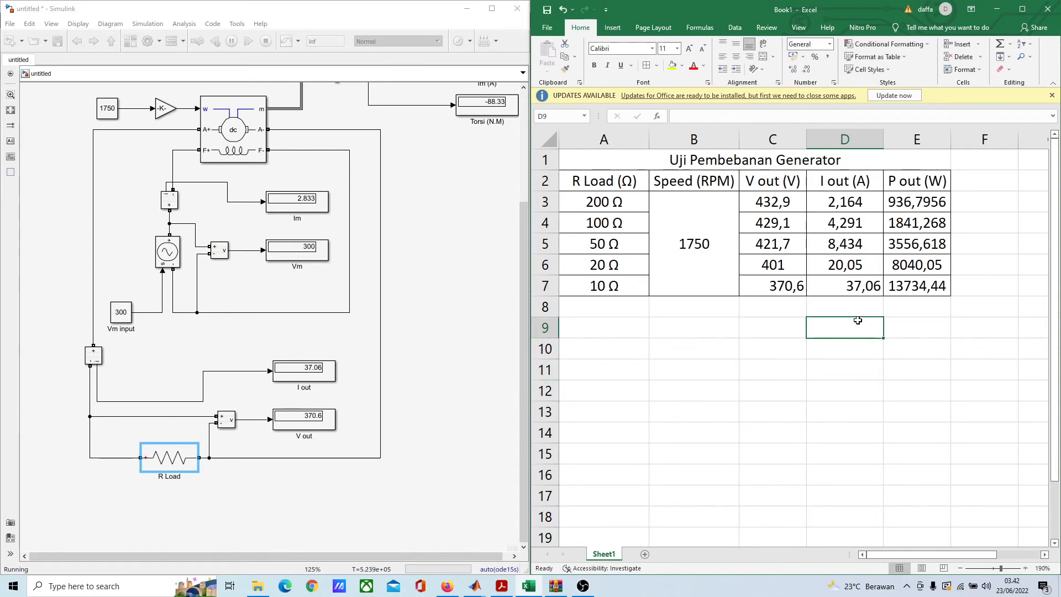
click(960, 326)
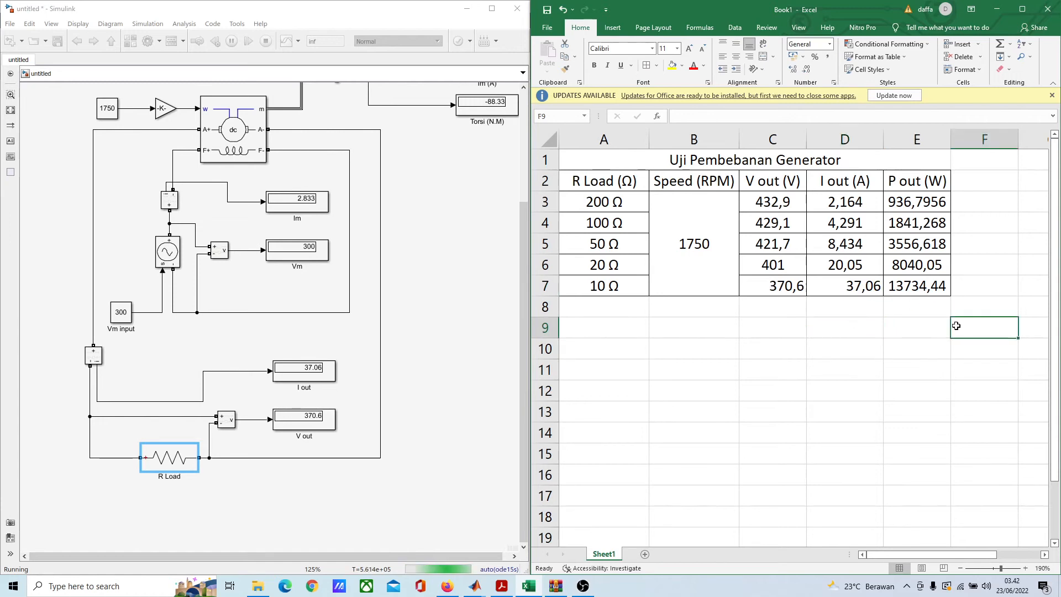
click(616, 306)
Step: Stop the Simulink simulation and rerun it with the R Load resistance set to 5 ohms
double_click(187, 471)
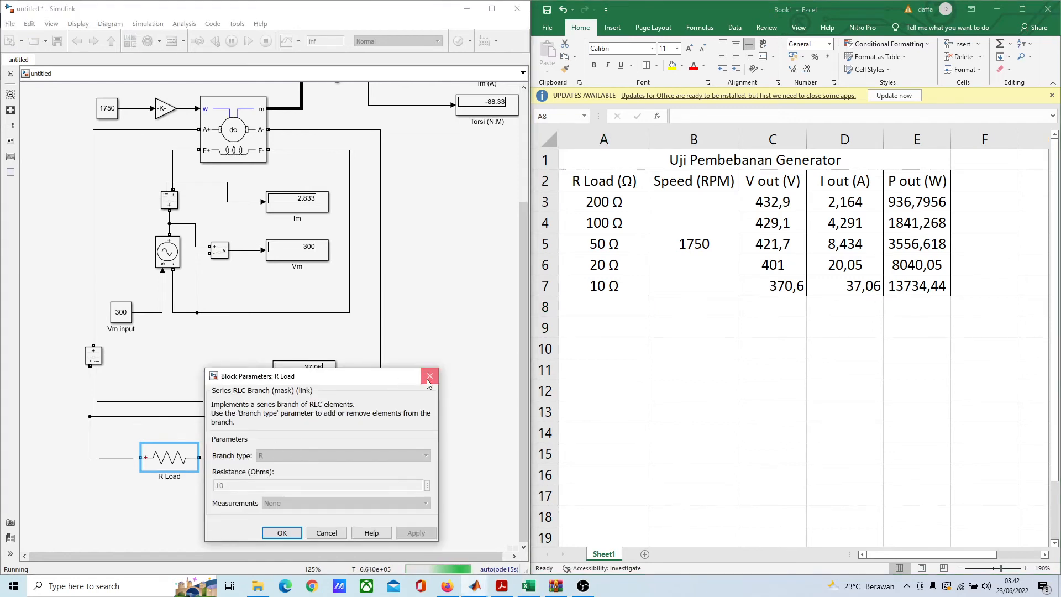
click(429, 374)
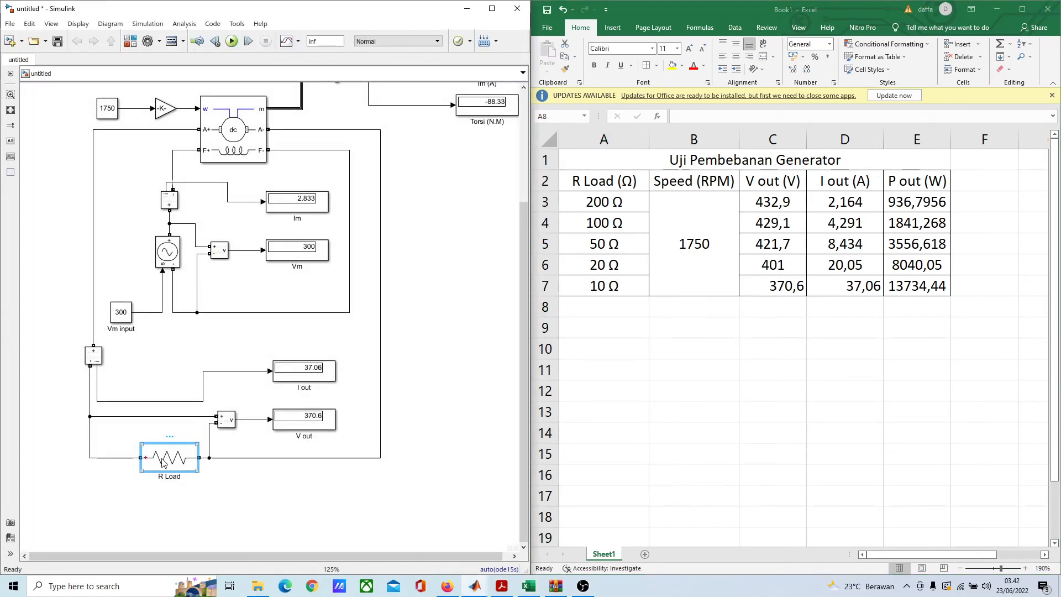
double_click(145, 459)
double_click(234, 485)
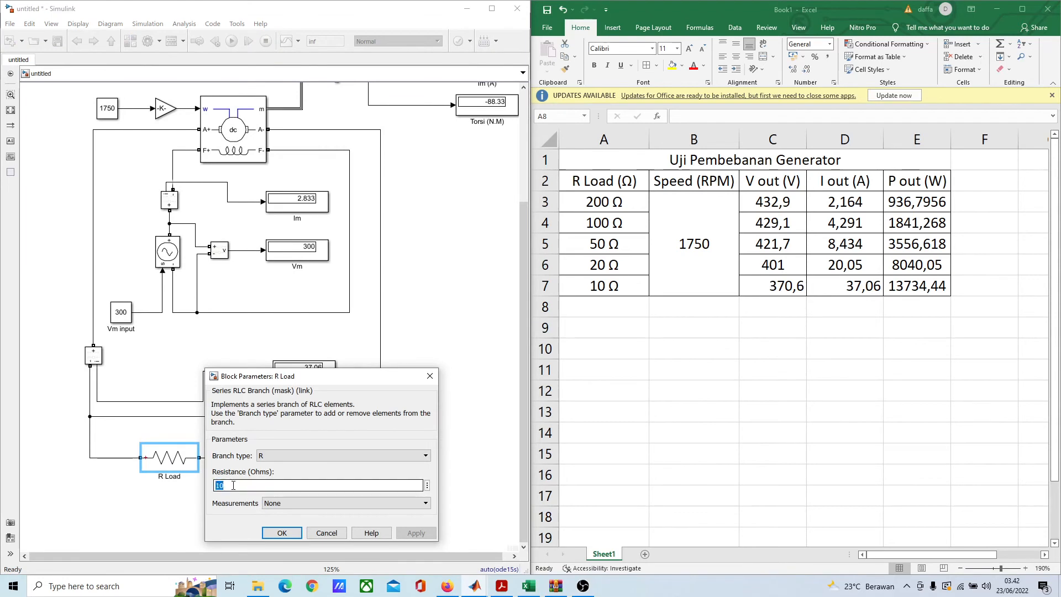
text(5)
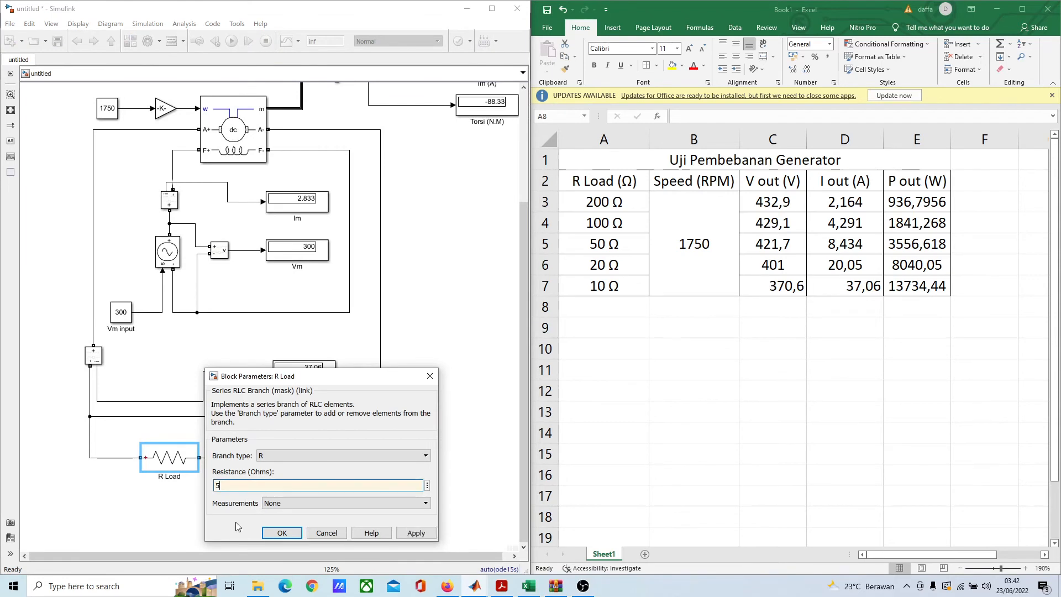
click(270, 533)
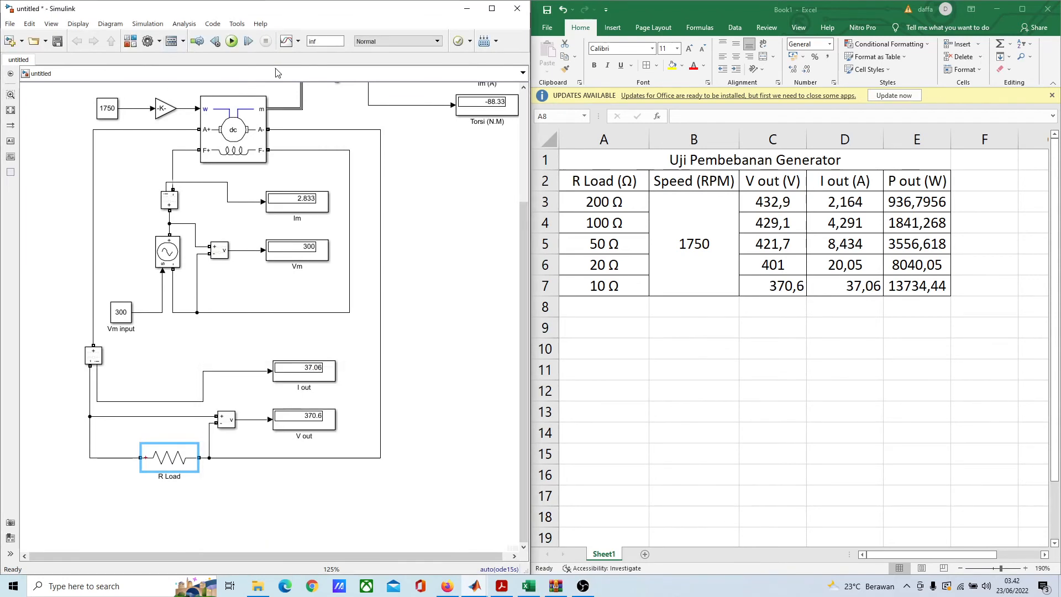
click(232, 41)
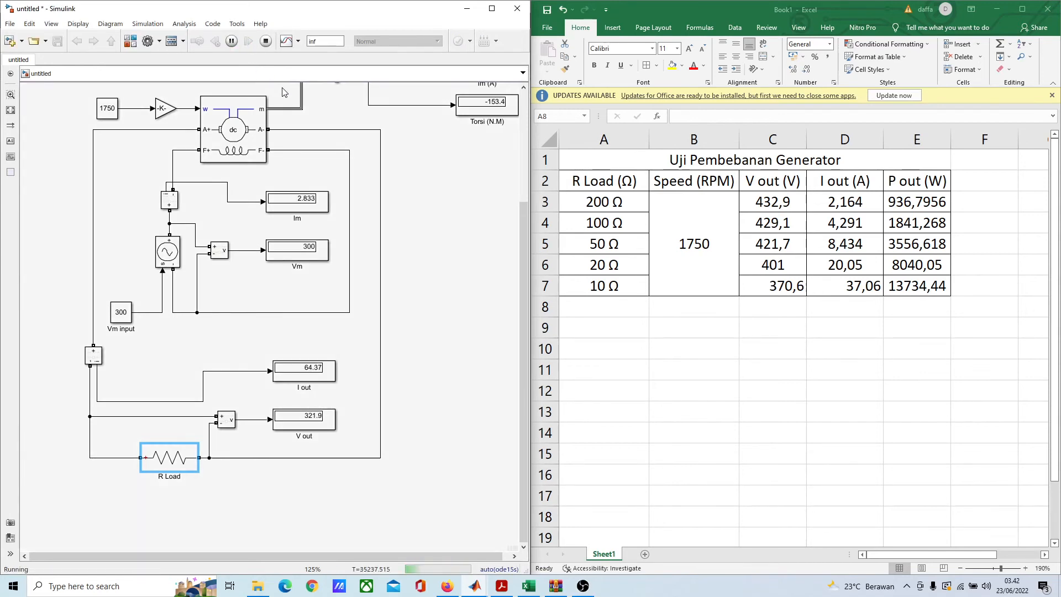
Step: Add a 5 Ω entry below 10 Ω in the Excel table's R Load column, inserting the Ohm Sign symbol
click(581, 305)
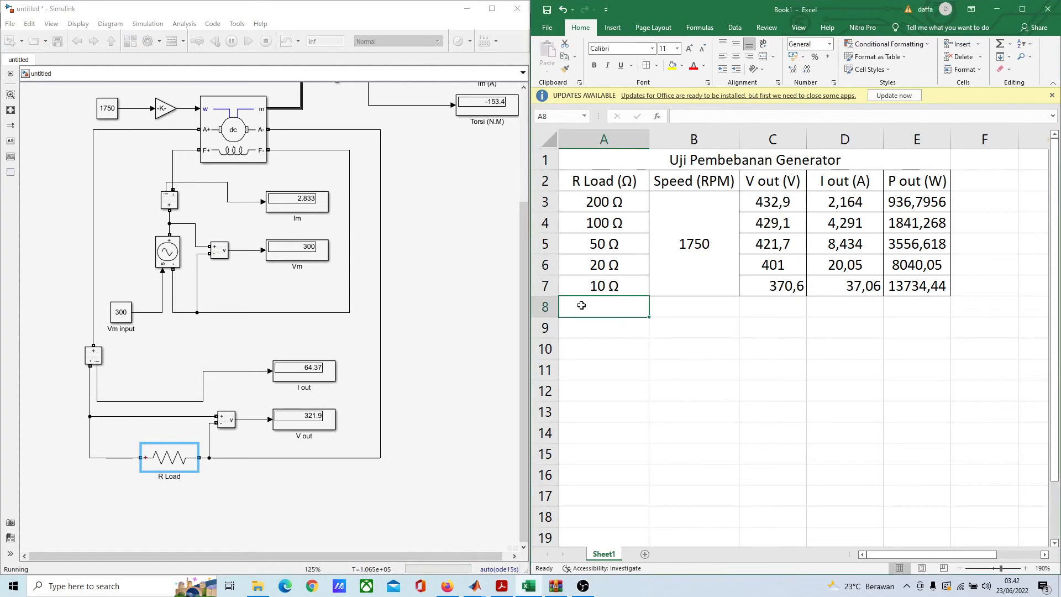
text(5)
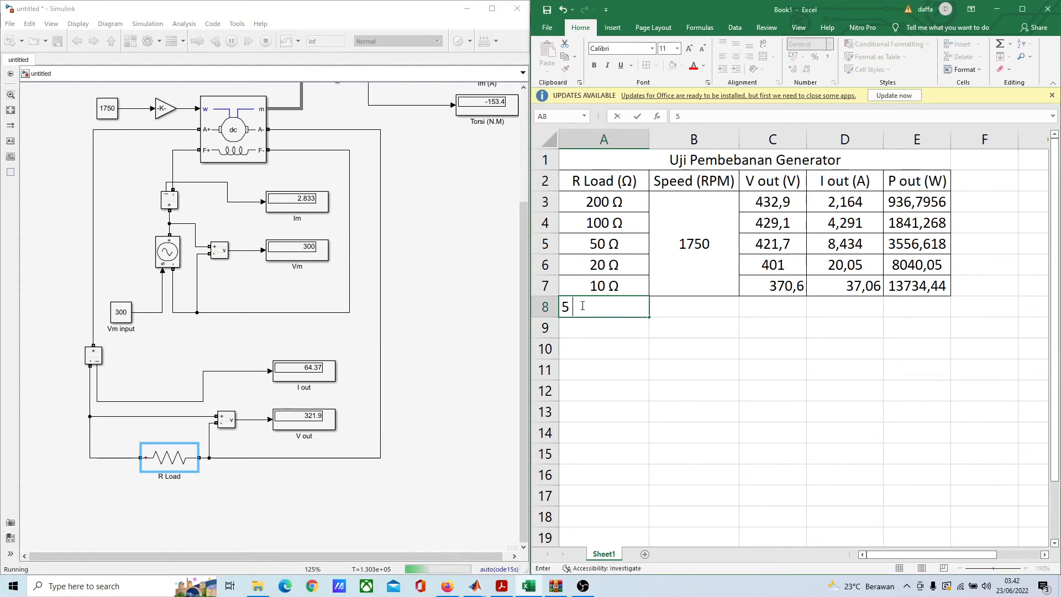
click(612, 27)
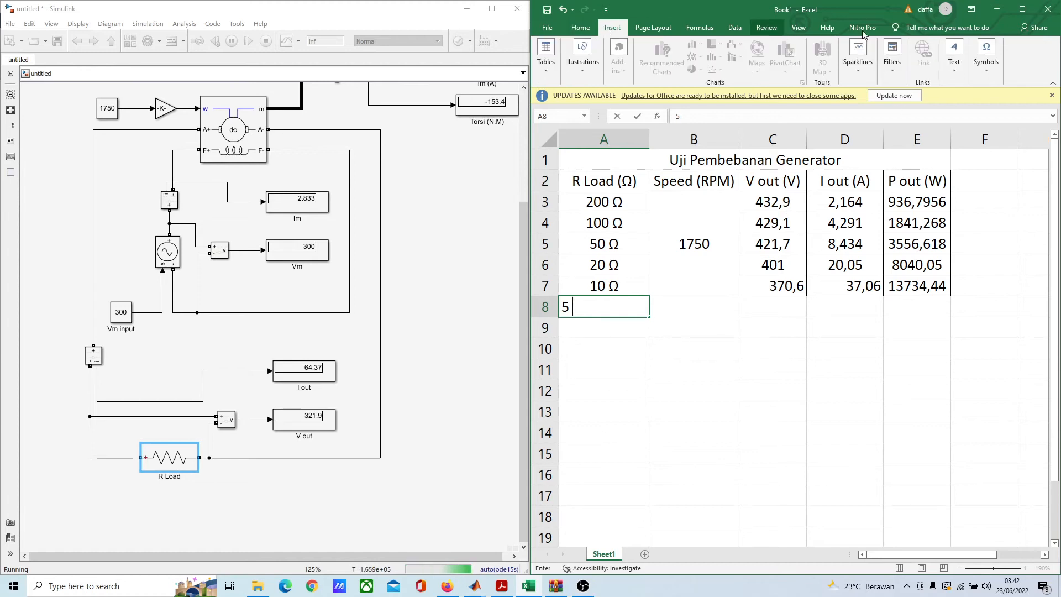
click(992, 65)
click(1014, 104)
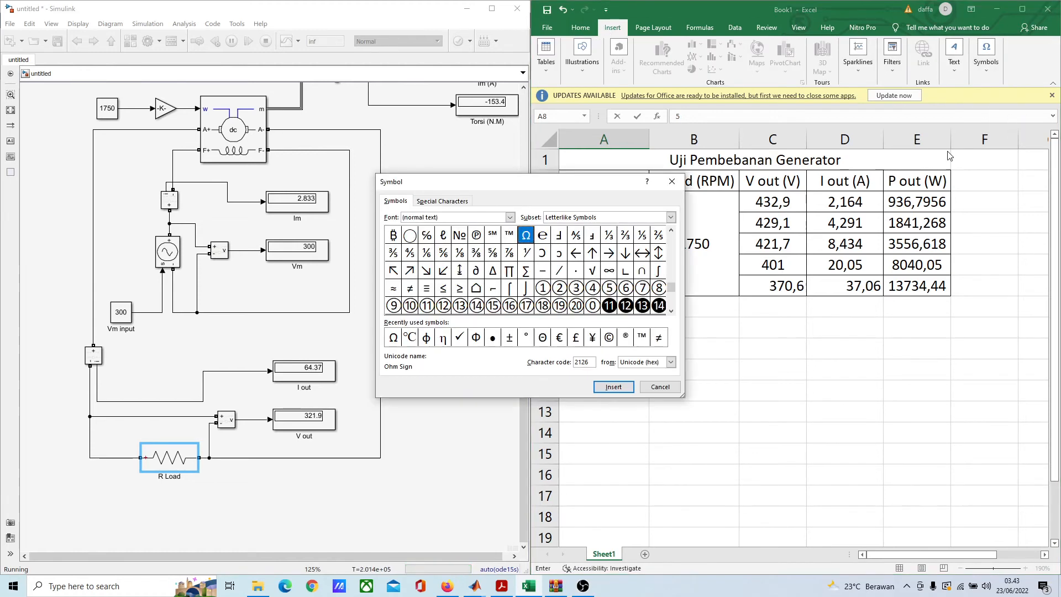
click(394, 340)
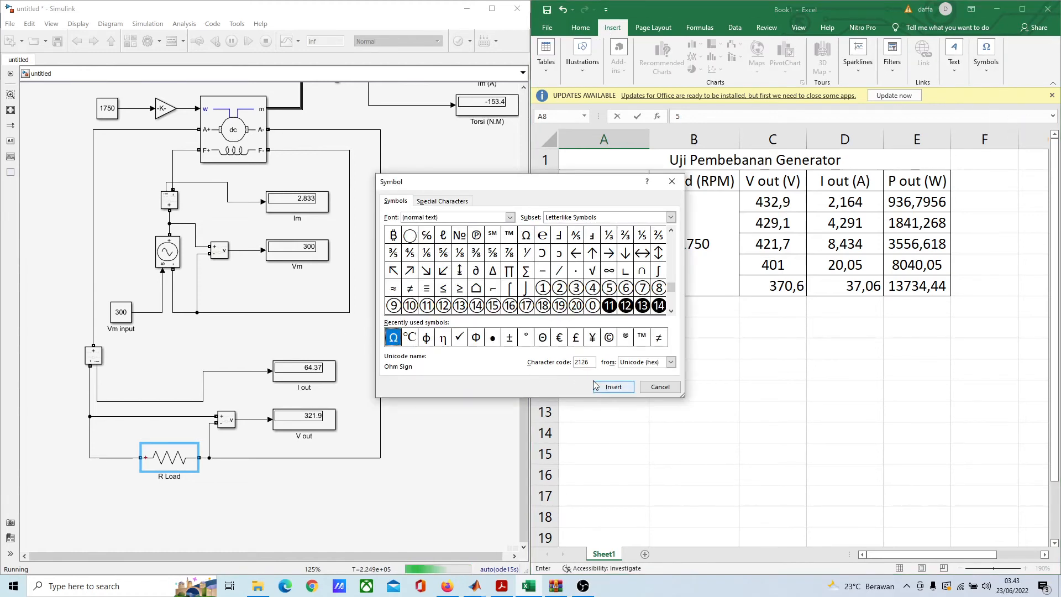
click(607, 389)
click(614, 387)
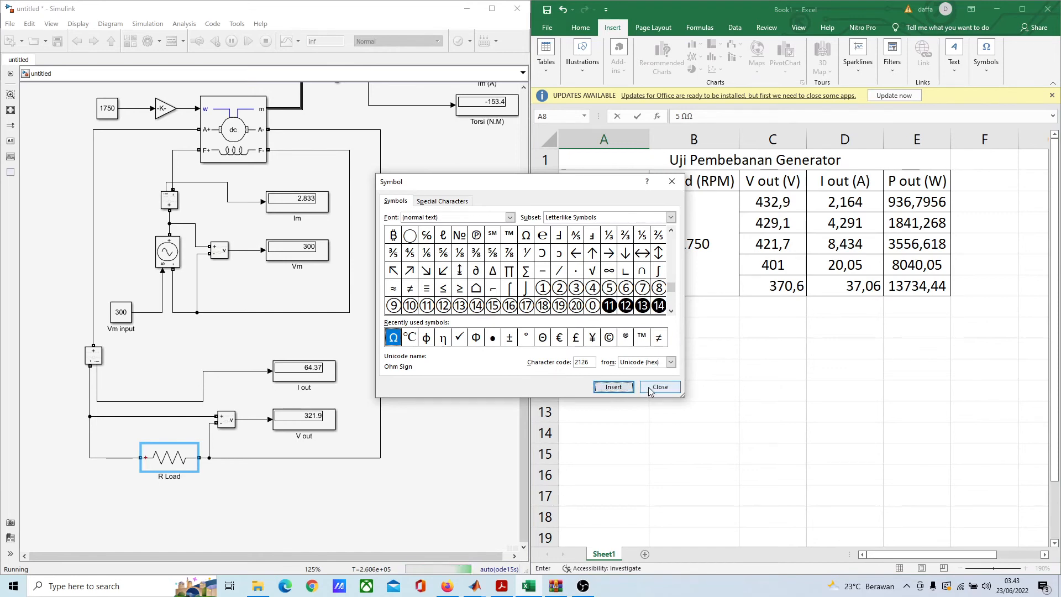
click(660, 387)
key(BackSpace)
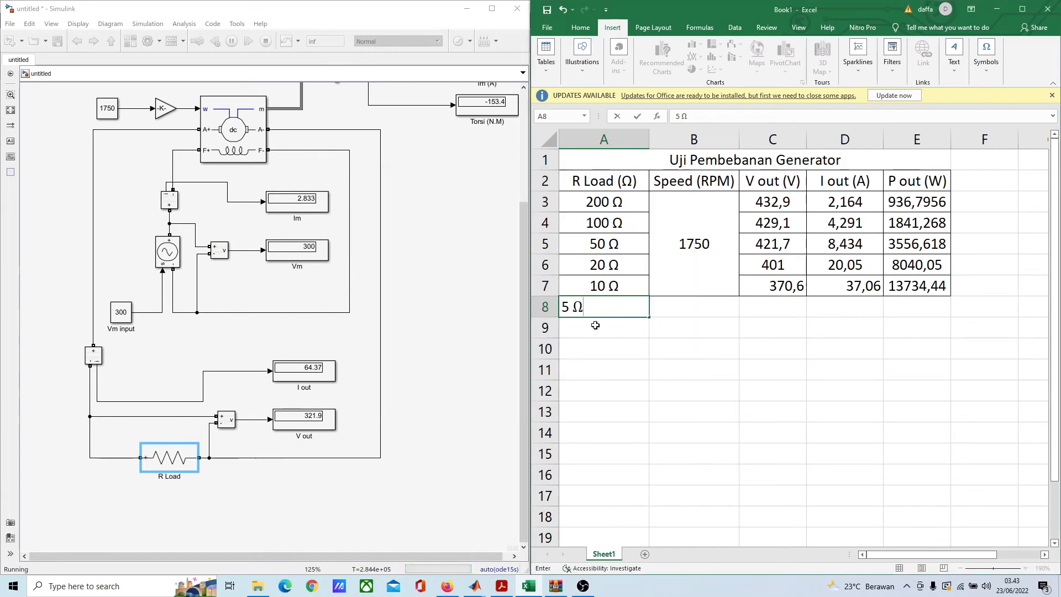
click(829, 351)
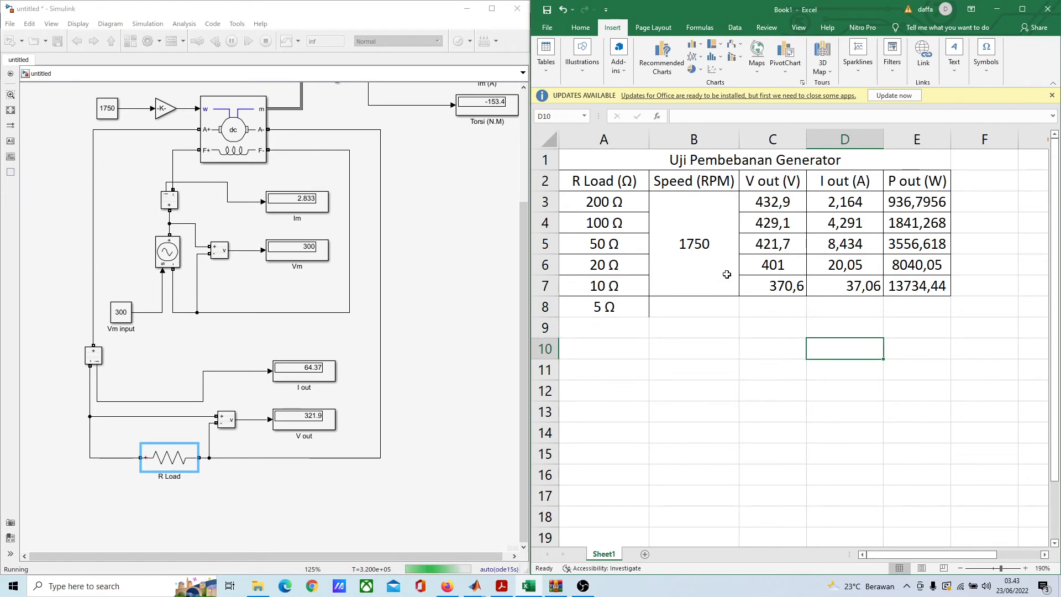
Step: Record 321,9 as the V out value and 64,37 as the I out value for the 5 Ω load
click(775, 305)
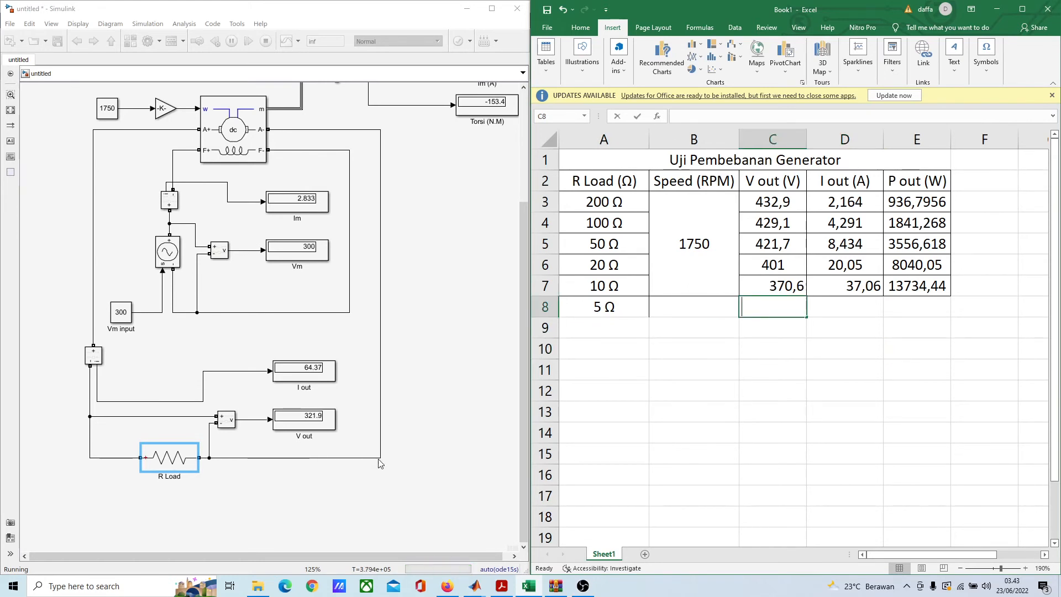
text(321,9)
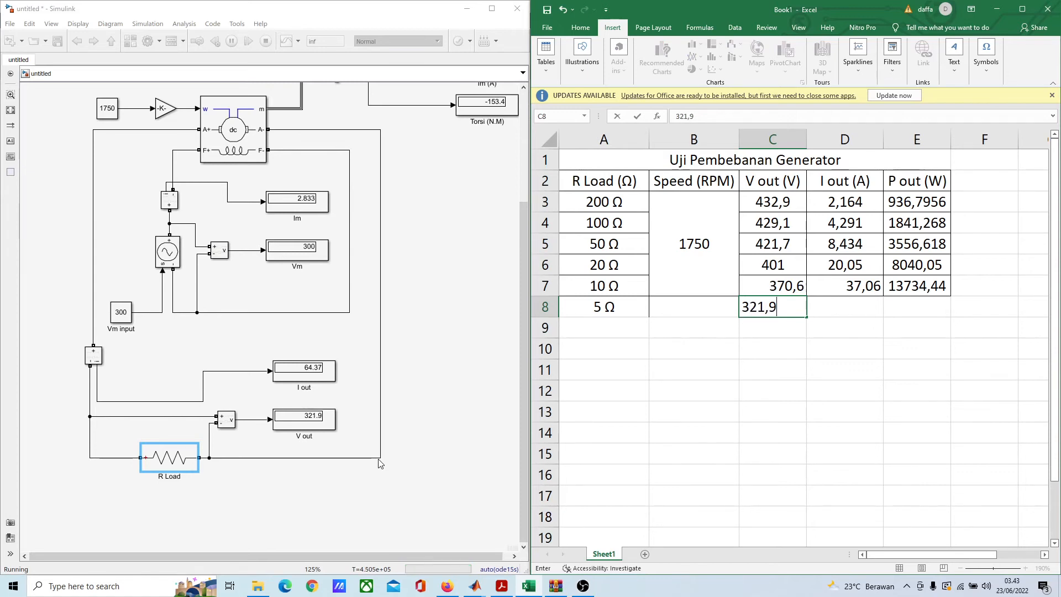
click(861, 307)
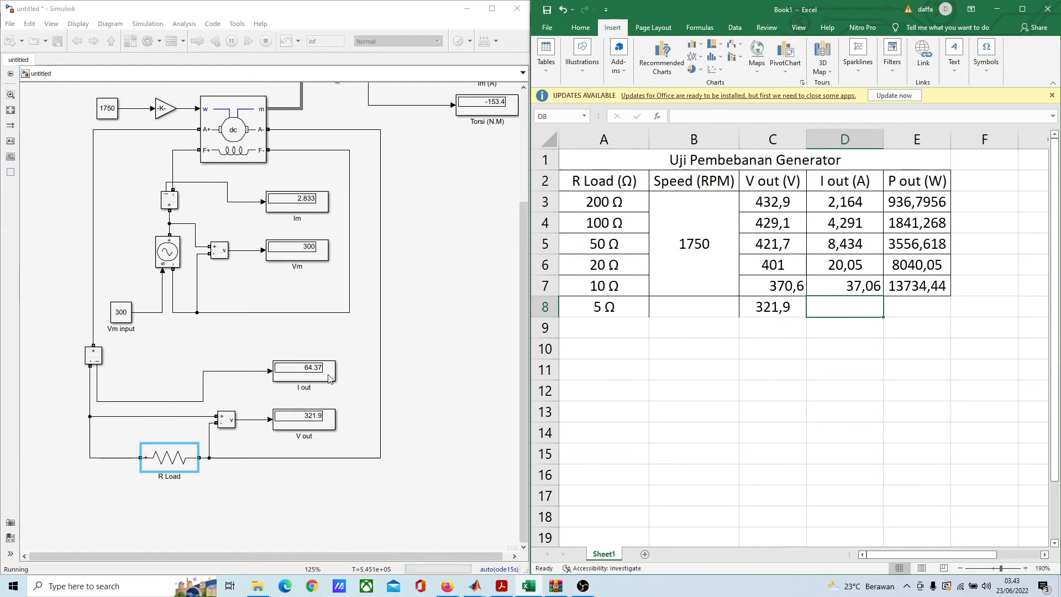
text(64)
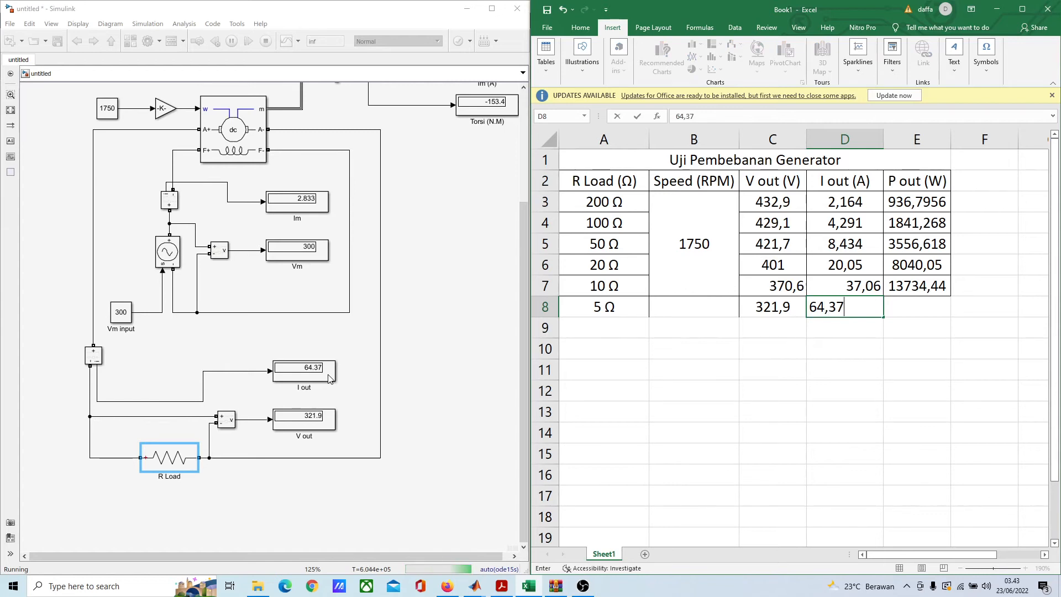
text(,37)
click(867, 416)
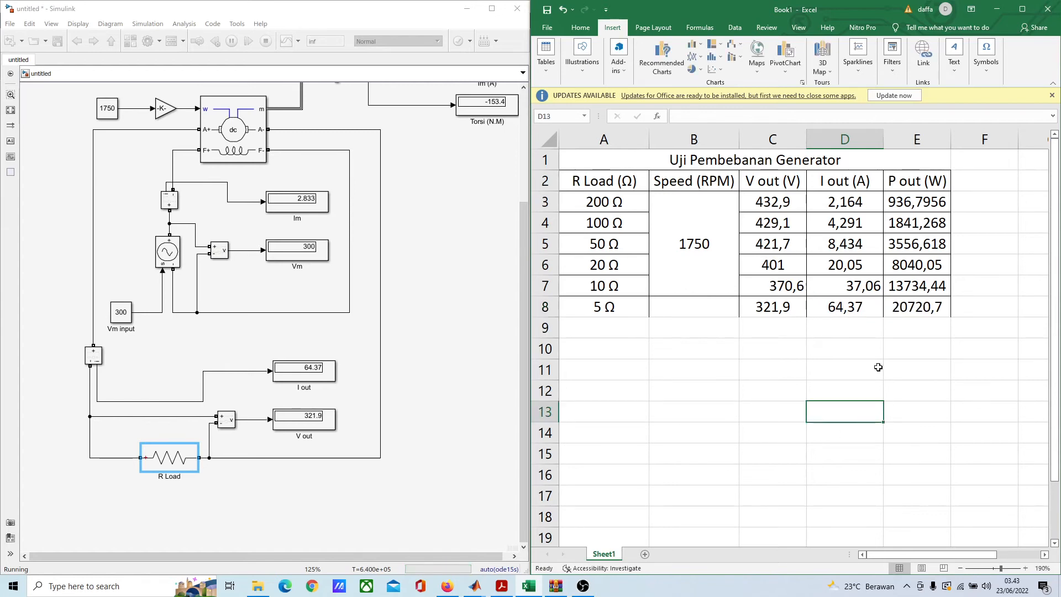
click(774, 328)
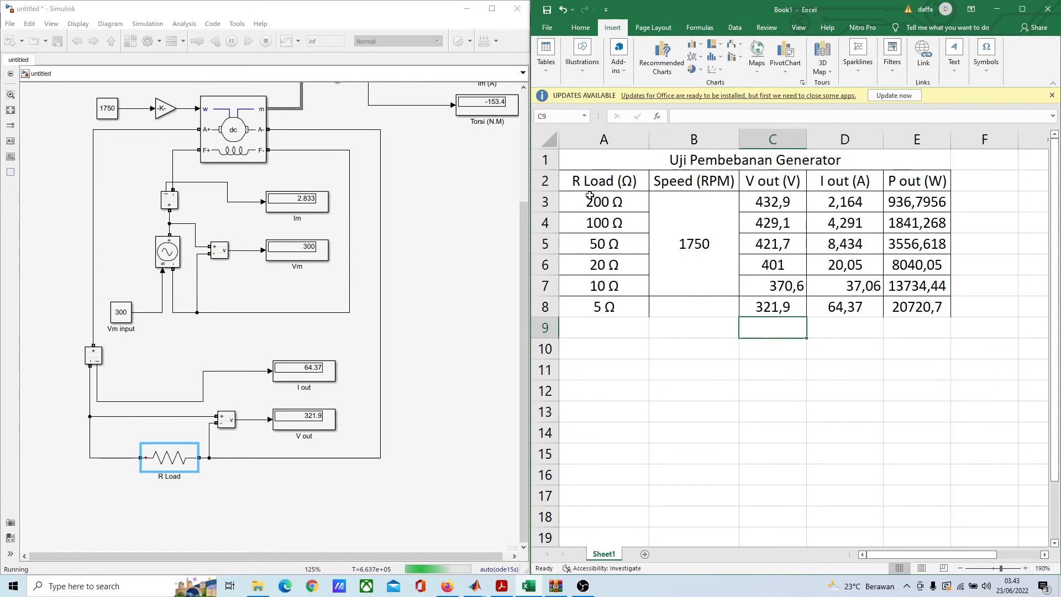
drag(582, 200, 631, 217)
click(632, 333)
Step: Maximize the Excel window and merge and center the 1750 speed cell across rows 3 to 8 of column B
drag(698, 242, 708, 299)
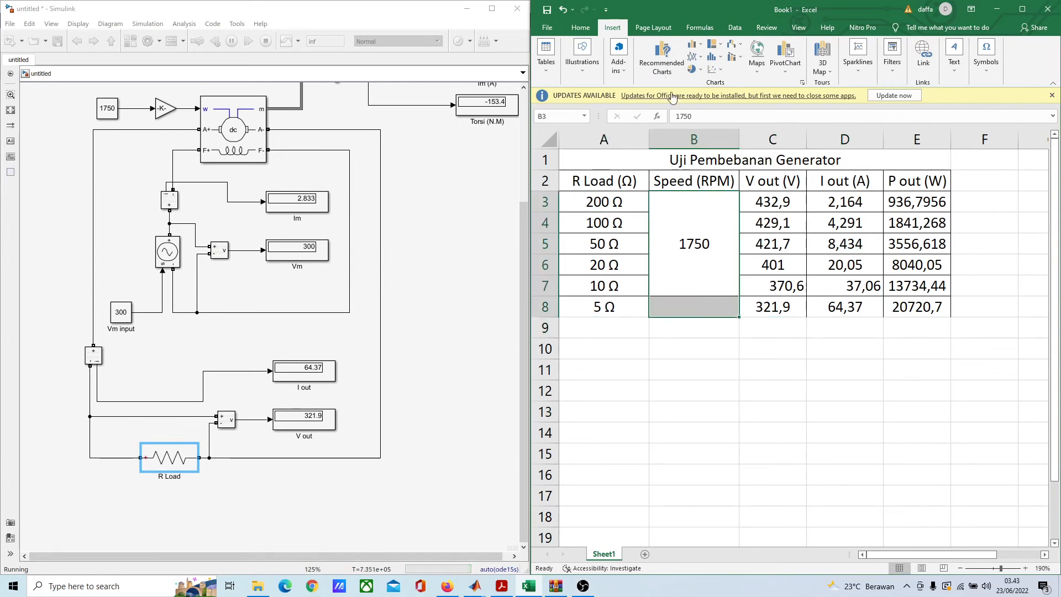
click(581, 27)
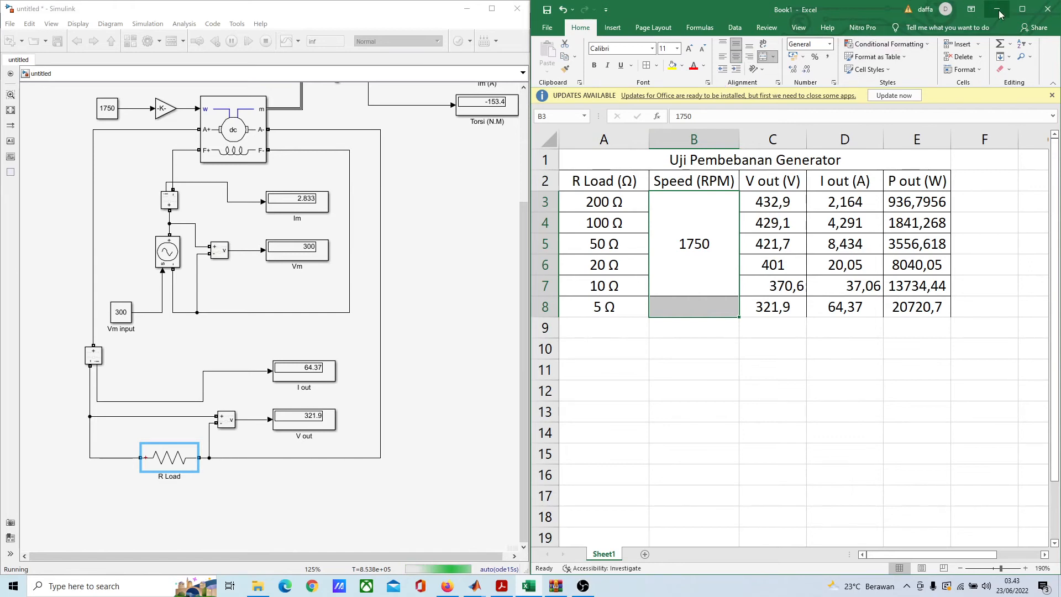
click(1022, 9)
click(318, 65)
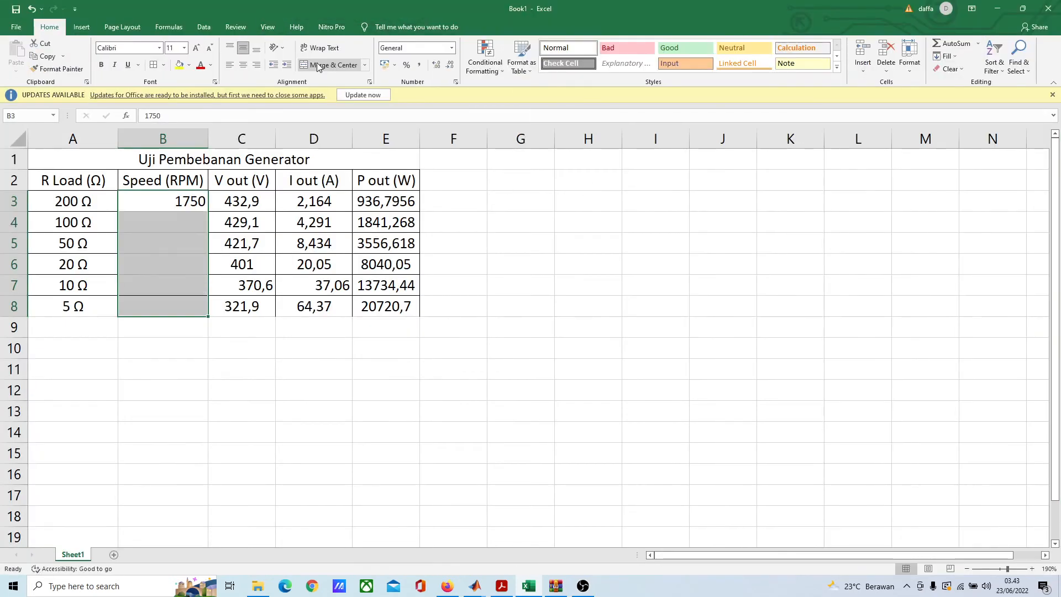
click(318, 65)
click(192, 398)
Step: Center the contents of table range A2:E8 horizontally and vertically
drag(43, 179, 387, 305)
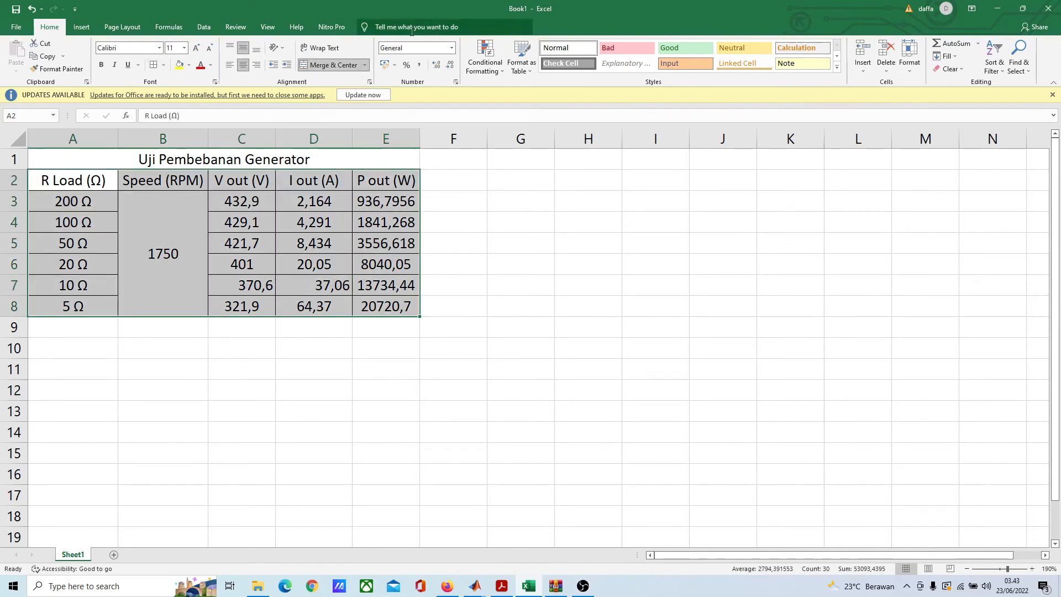
click(256, 48)
click(243, 49)
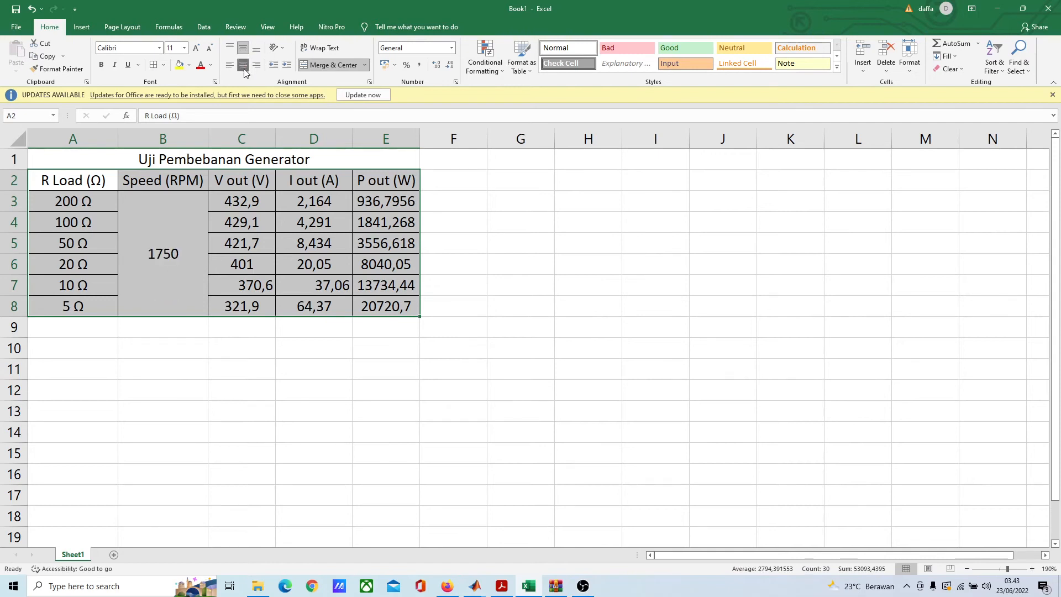
click(243, 65)
click(243, 65)
click(473, 409)
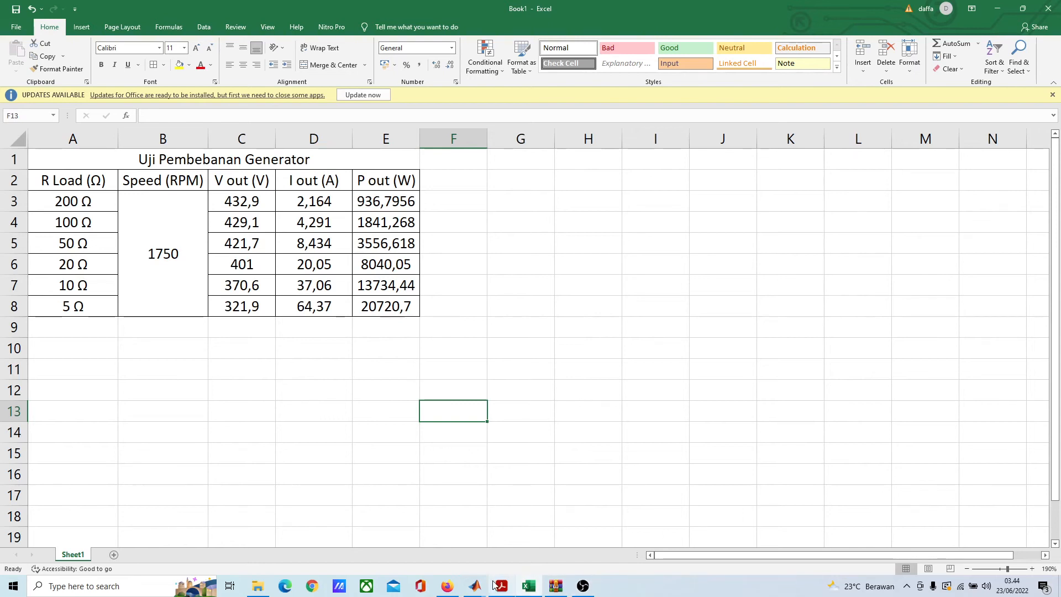
Step: Switch to the Simulink model, stop the running simulation, and check the DC Machine block's preset model
mouse_move(475, 585)
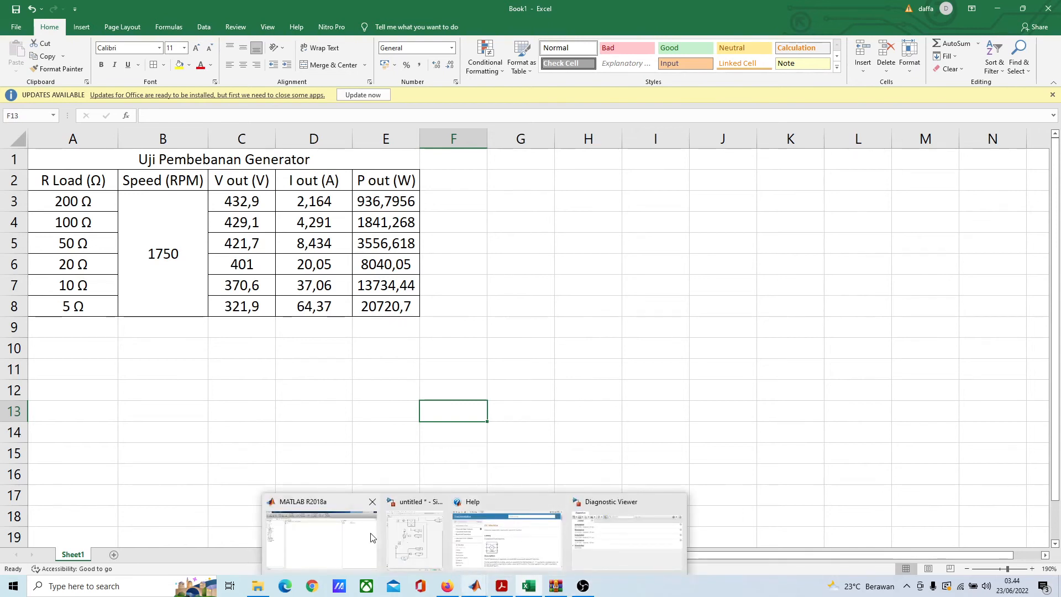
click(429, 542)
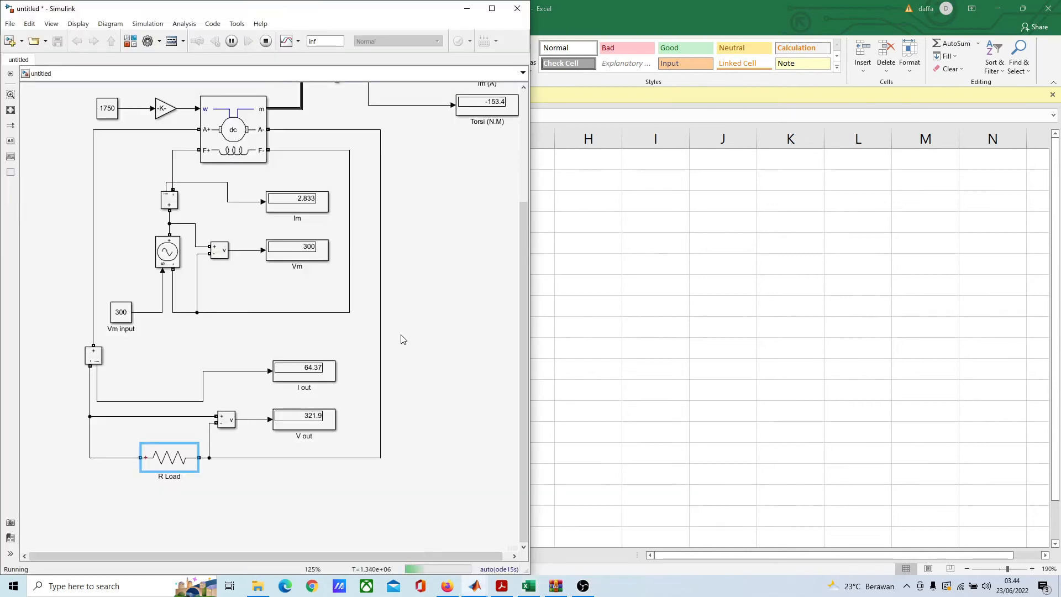
click(266, 42)
double_click(246, 116)
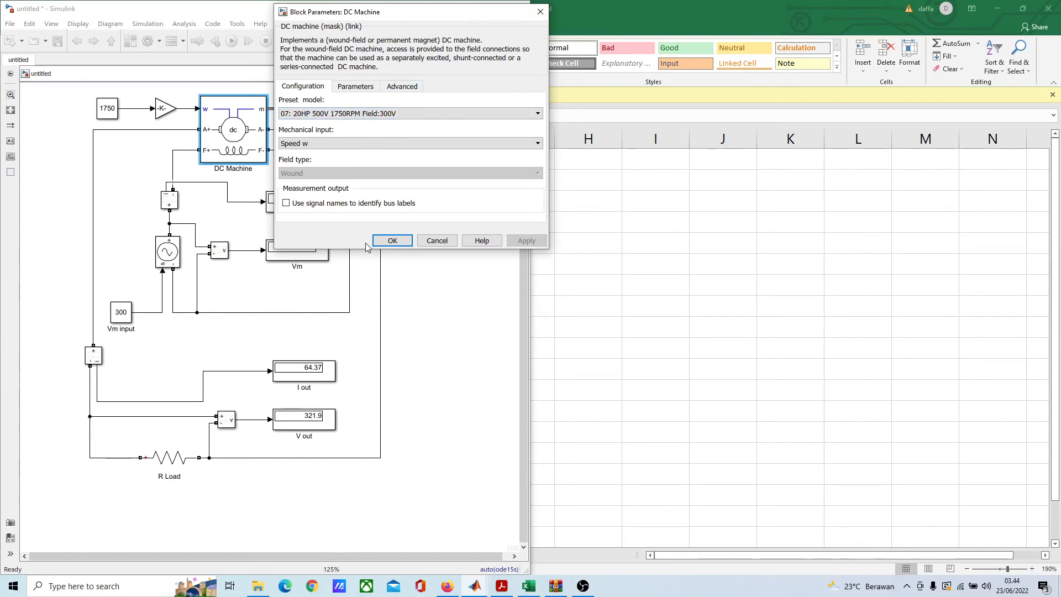
click(390, 242)
Step: Return to Excel and enter the note "20HP 500V feld 300V" in cell F1 beside the table title
click(620, 243)
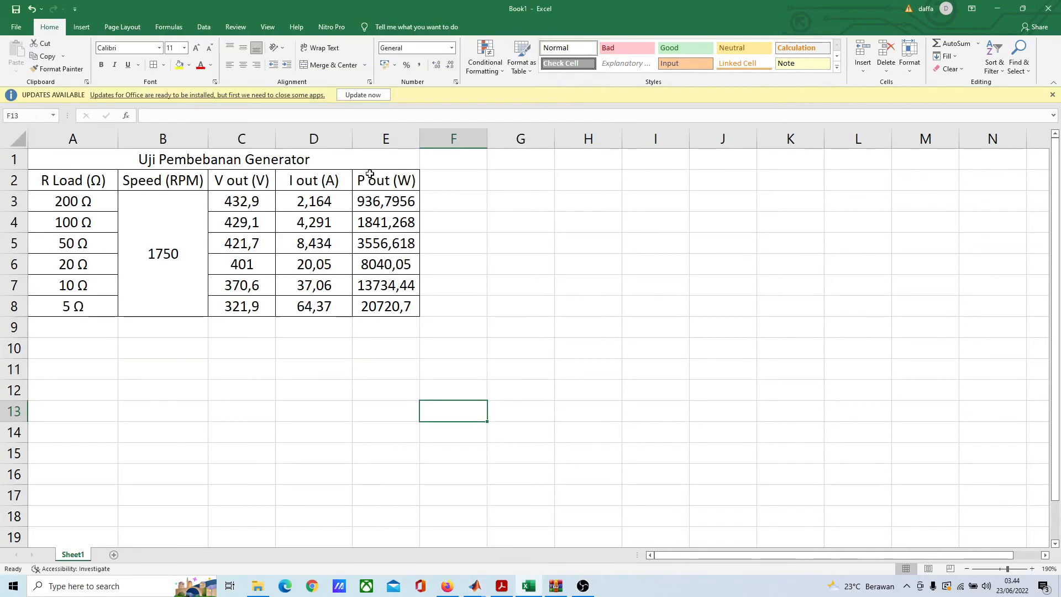
click(437, 159)
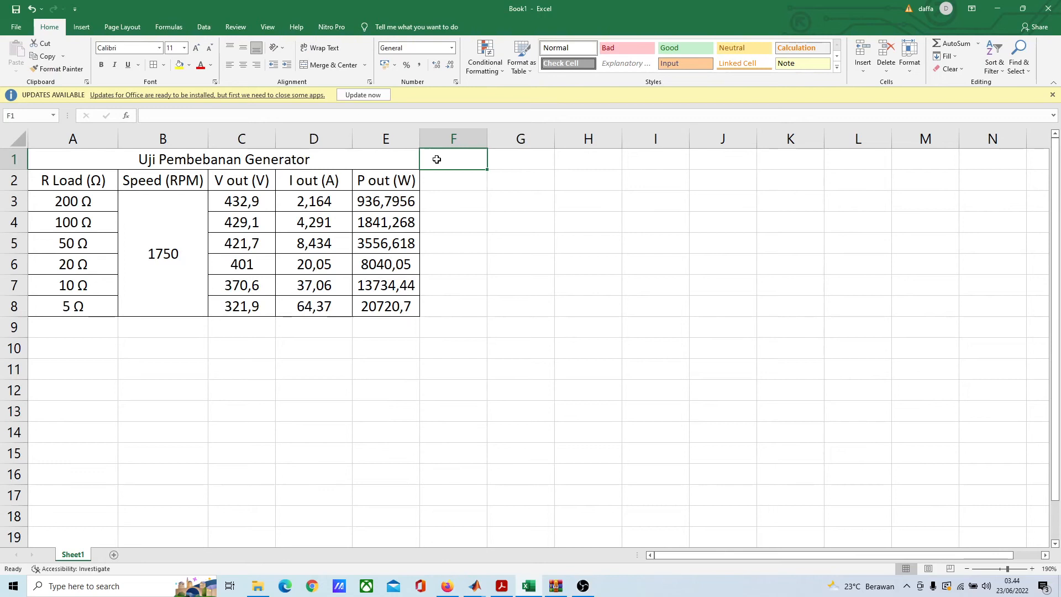
text(20)
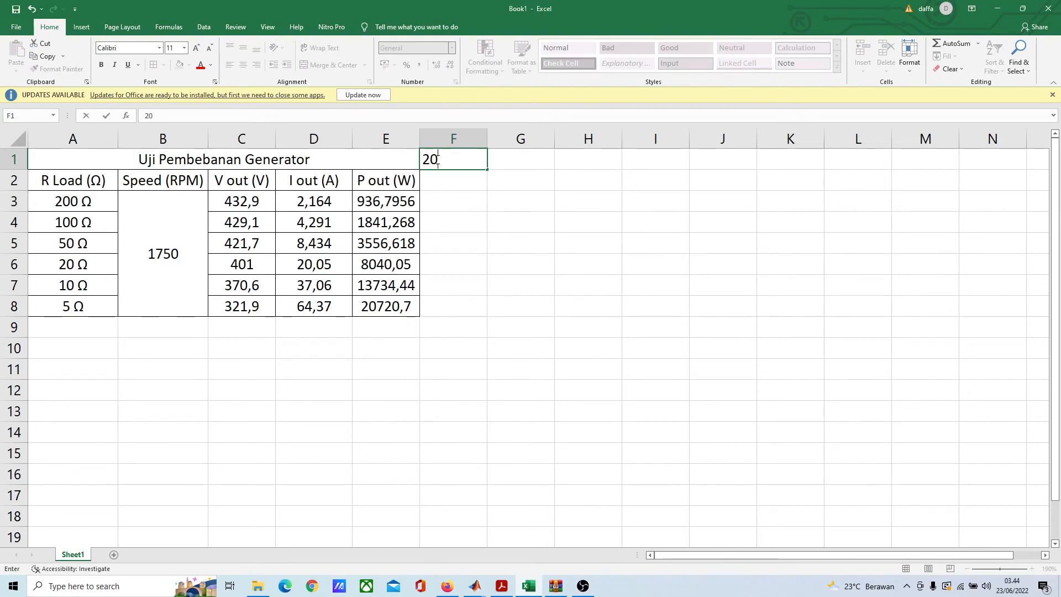
text(HP 500)
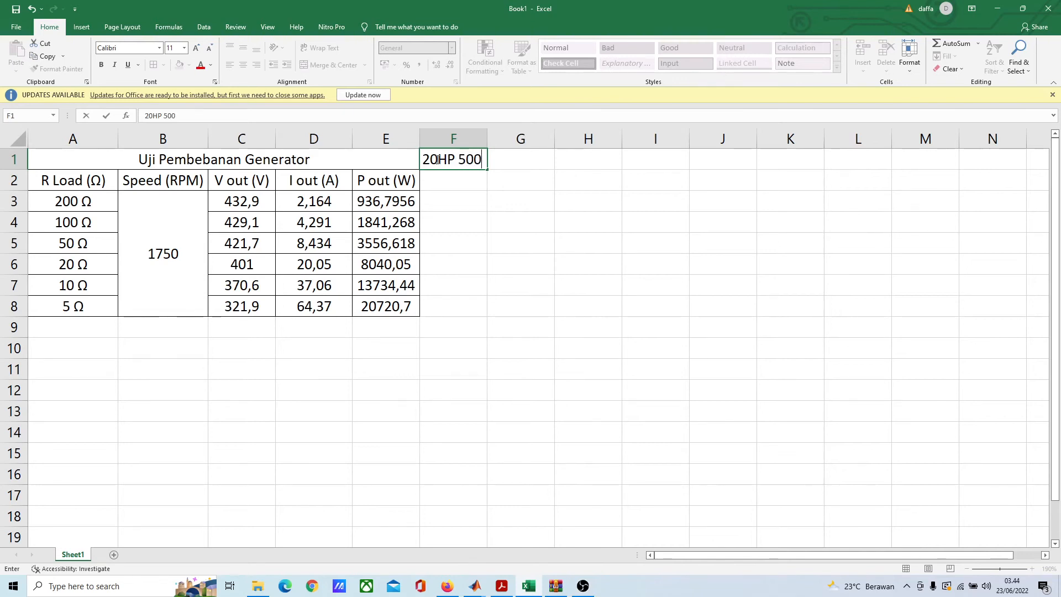
text(V feld)
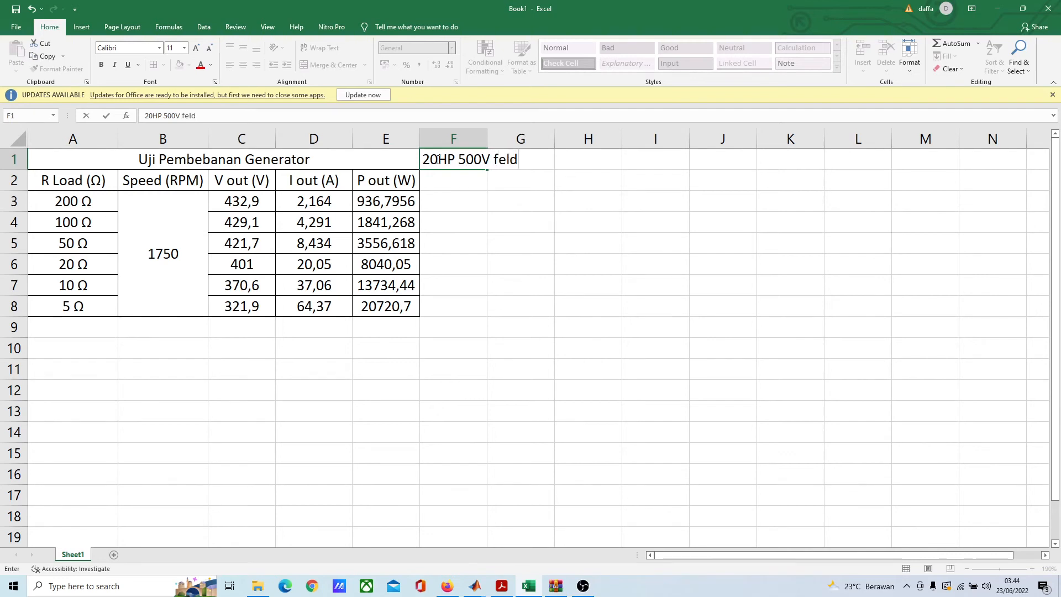
text( 300V)
click(532, 370)
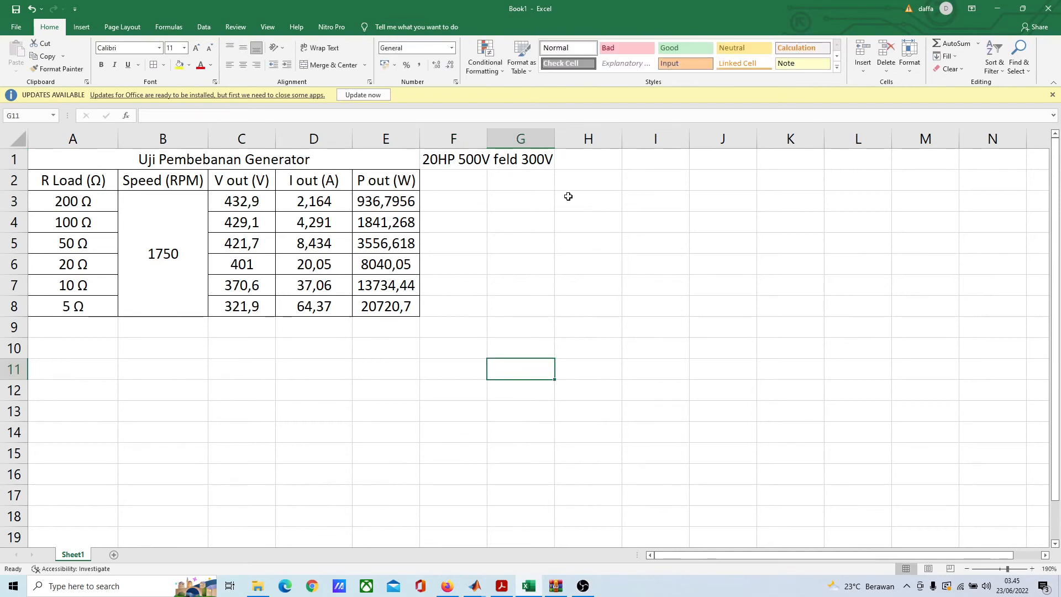
Step: Widen the P out (W) column E of the generator load table slightly
click(159, 370)
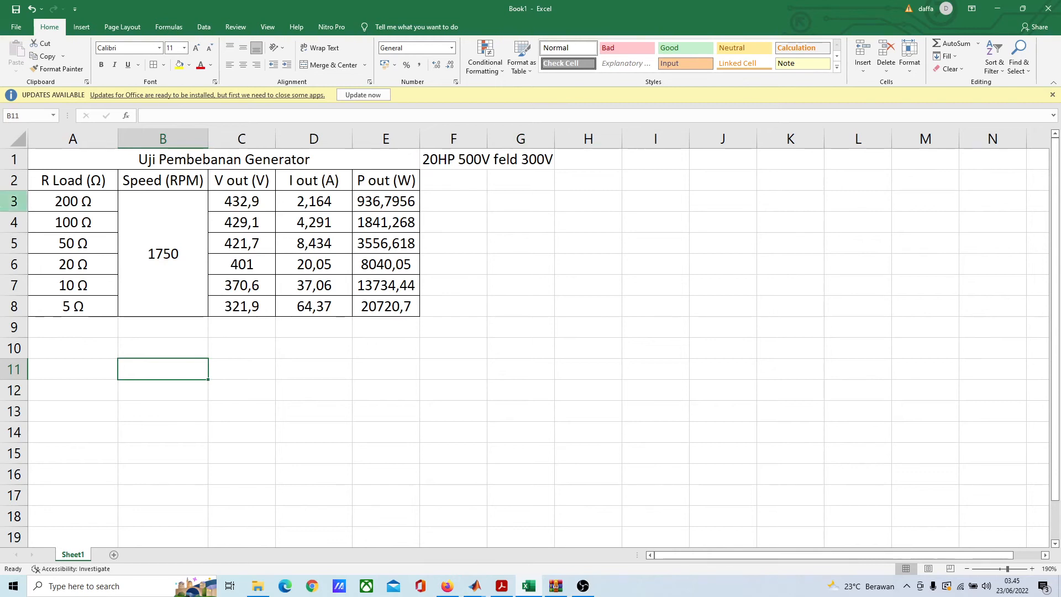
click(67, 203)
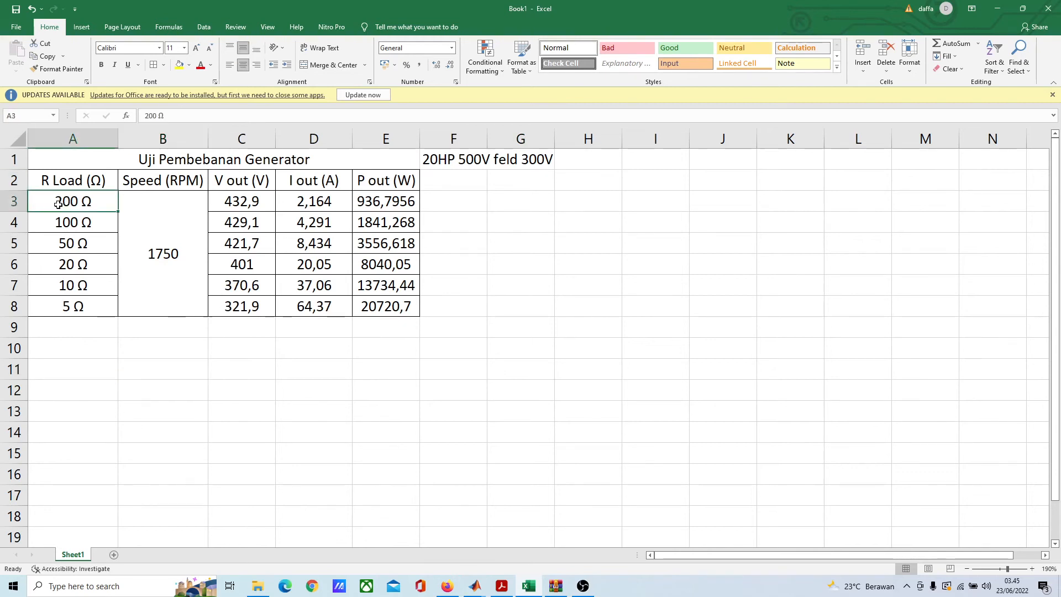
click(407, 204)
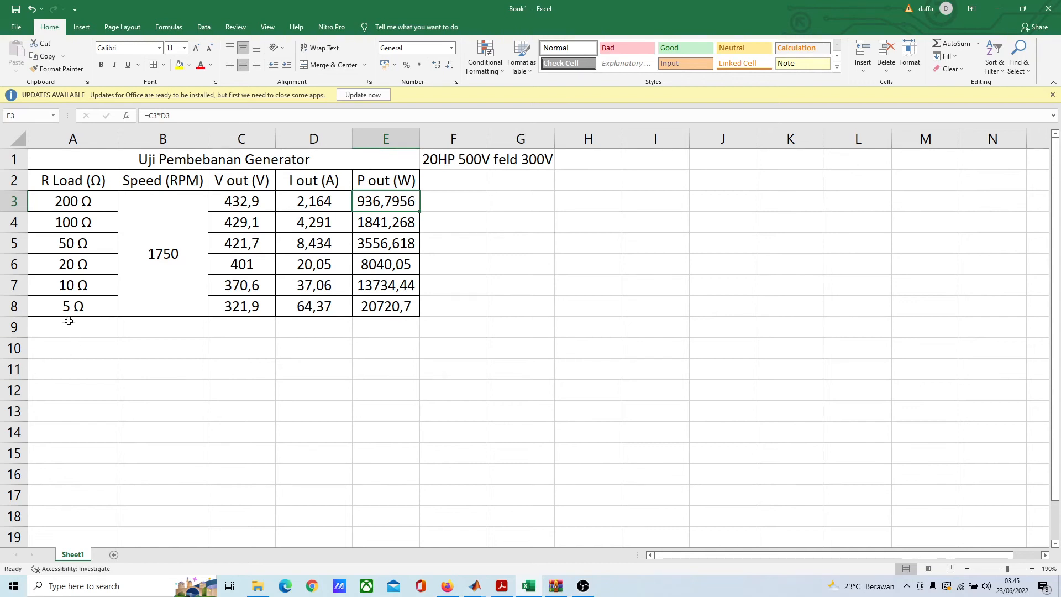
click(67, 304)
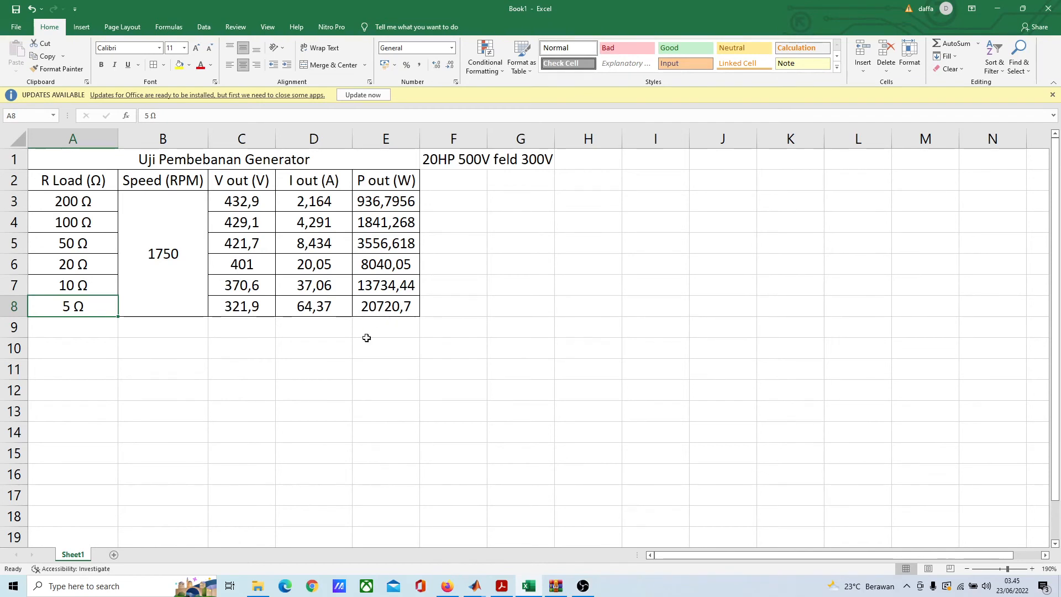
click(413, 348)
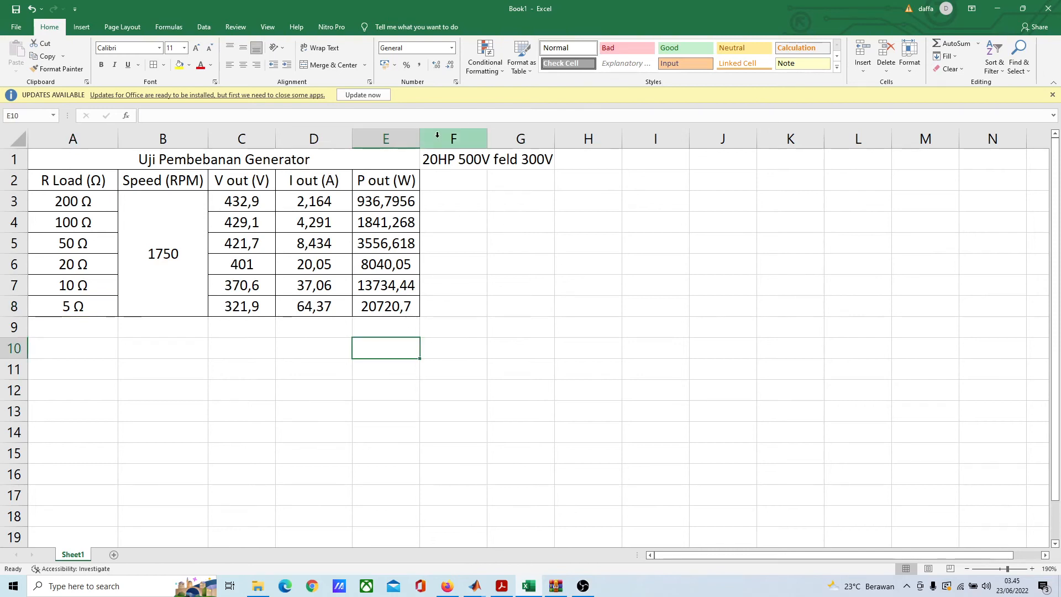
drag(420, 139, 443, 135)
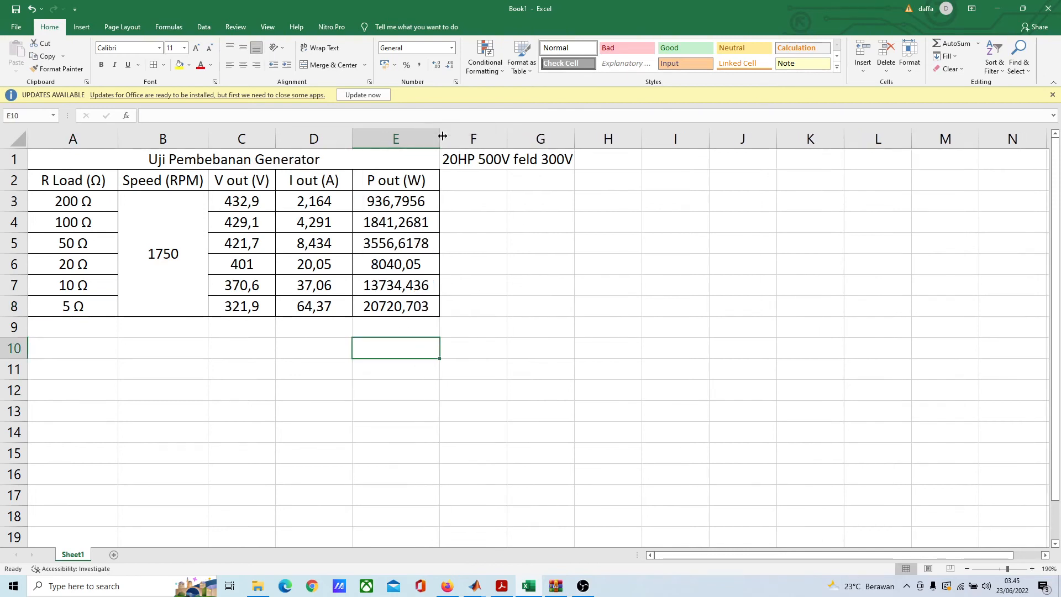
click(523, 249)
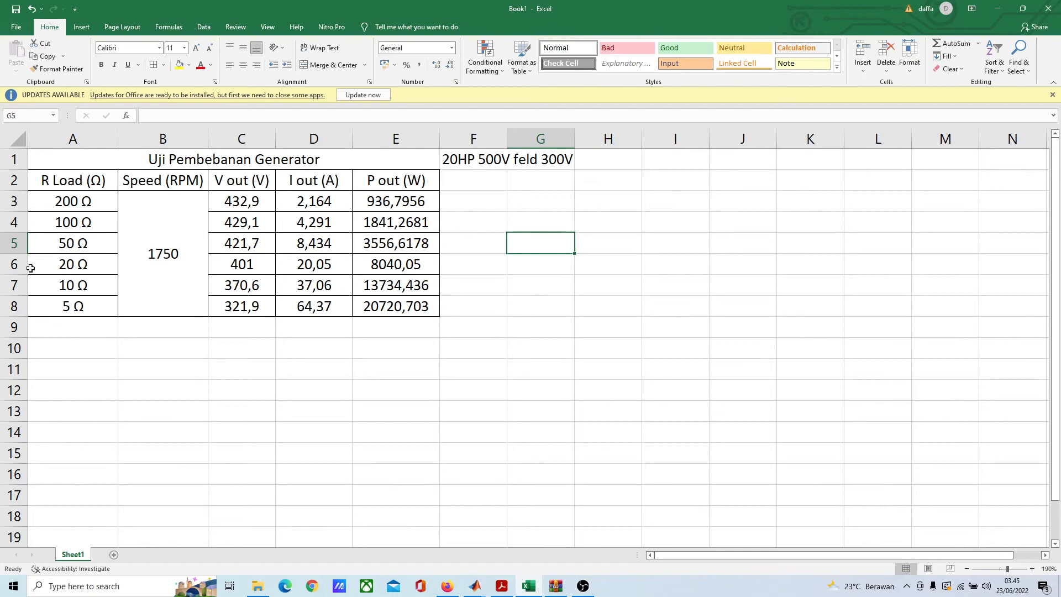
Step: Examine how P out and V out change as the R Load goes from 200 Ω down to 5 Ω
click(71, 200)
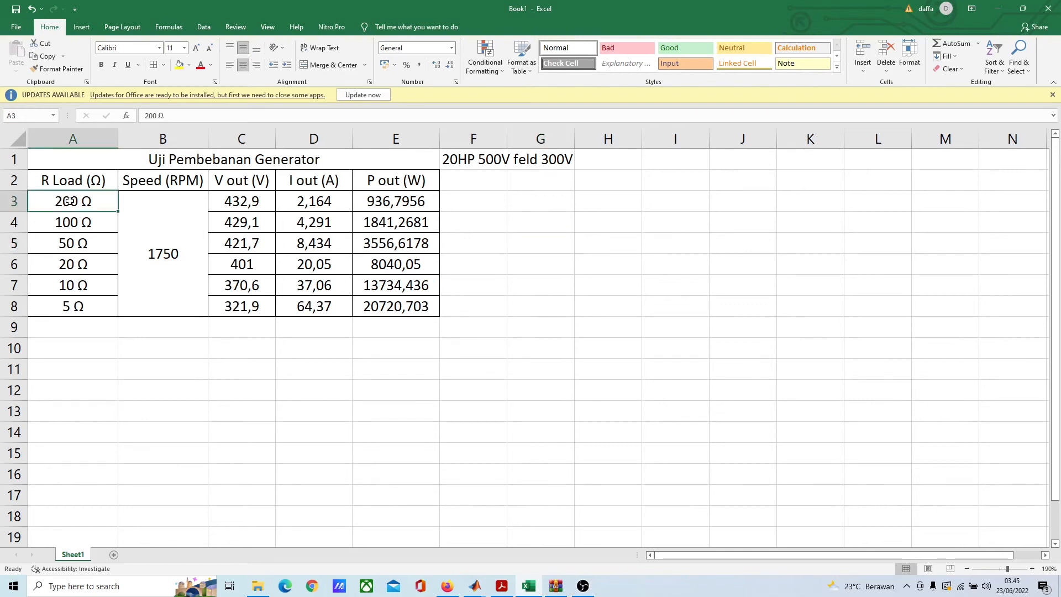
click(81, 306)
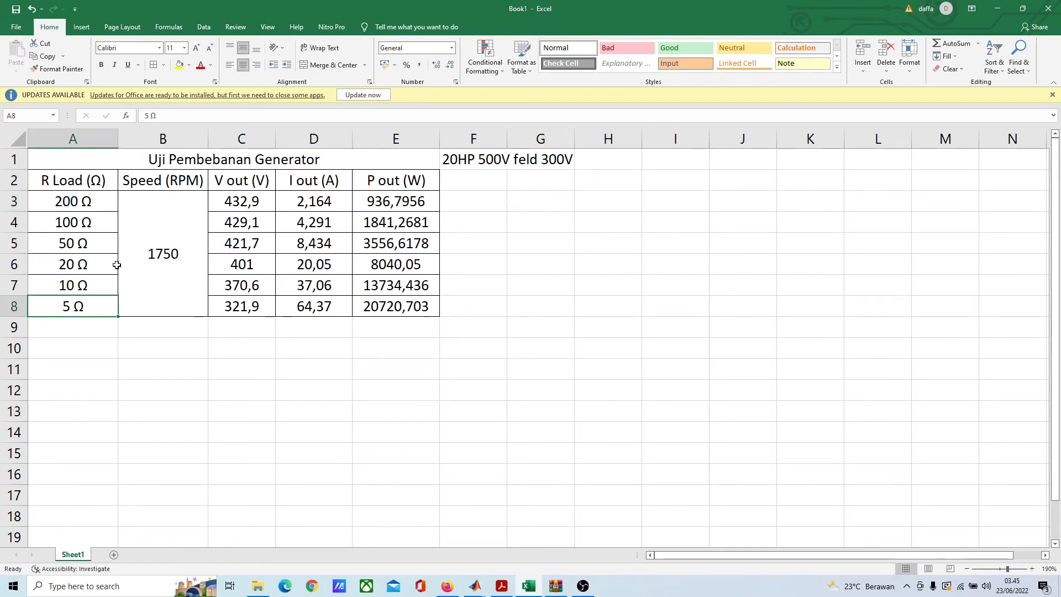
click(409, 207)
click(463, 241)
click(430, 202)
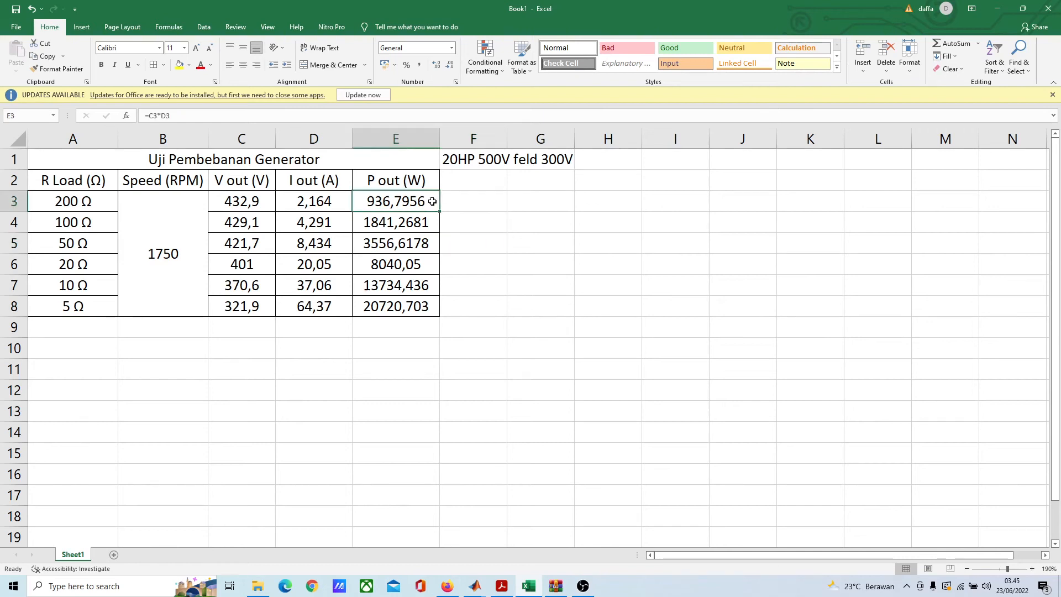
click(267, 313)
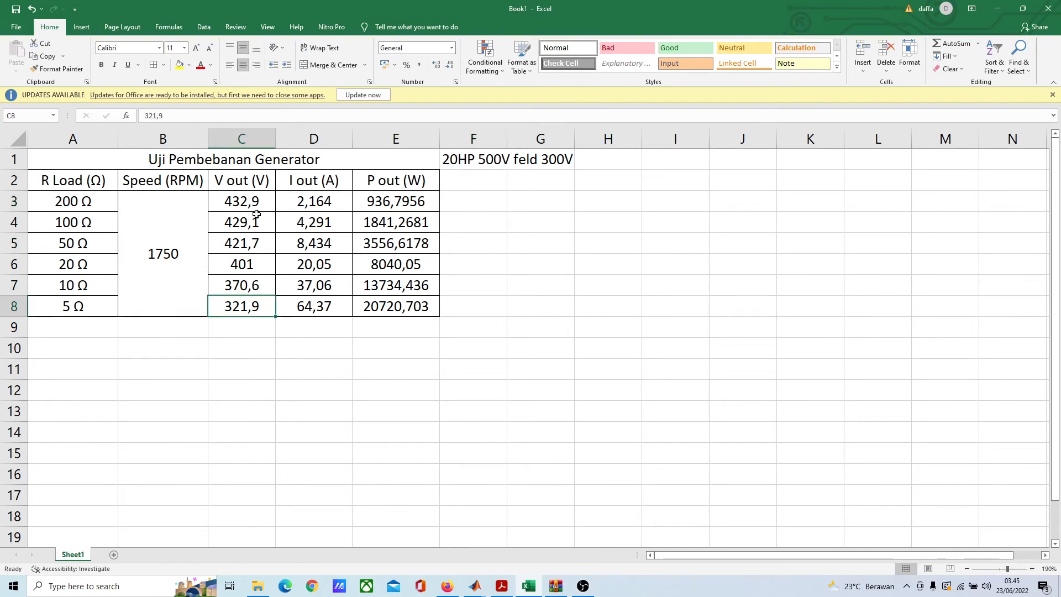
drag(254, 201, 237, 303)
click(260, 346)
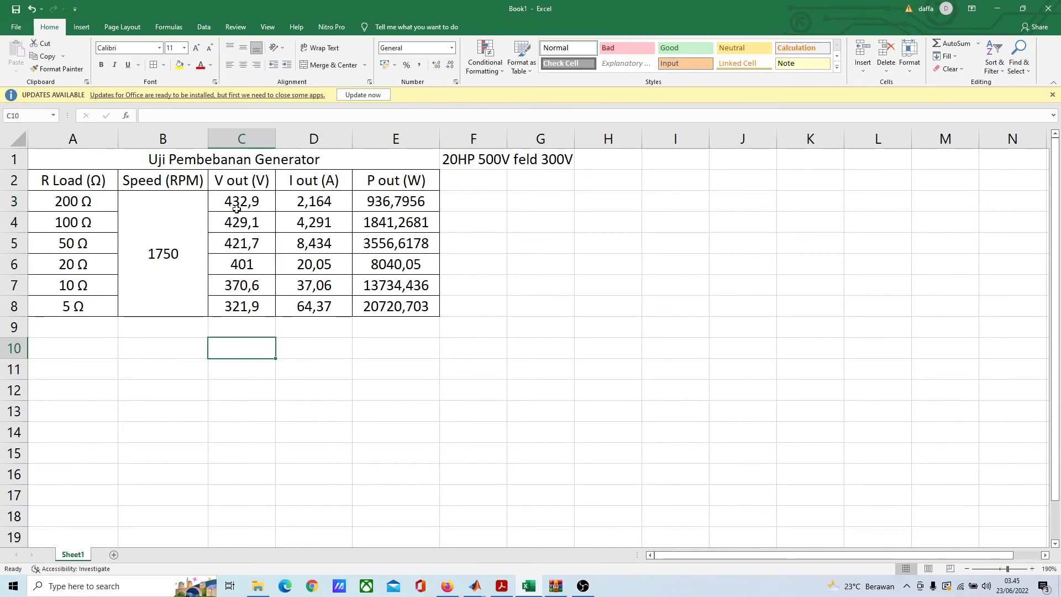
click(246, 303)
click(266, 216)
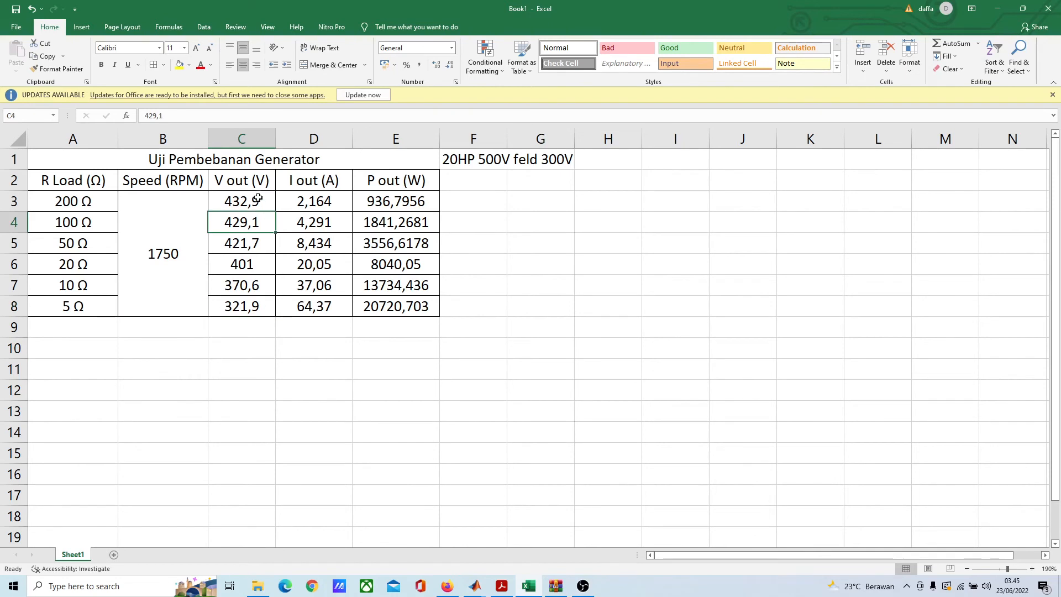
click(256, 202)
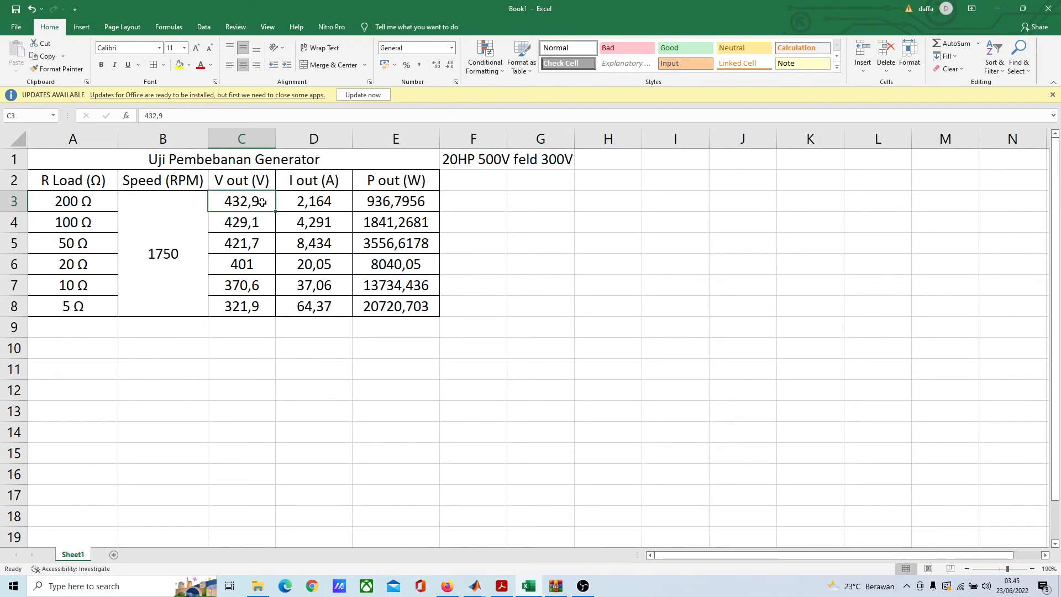
click(258, 244)
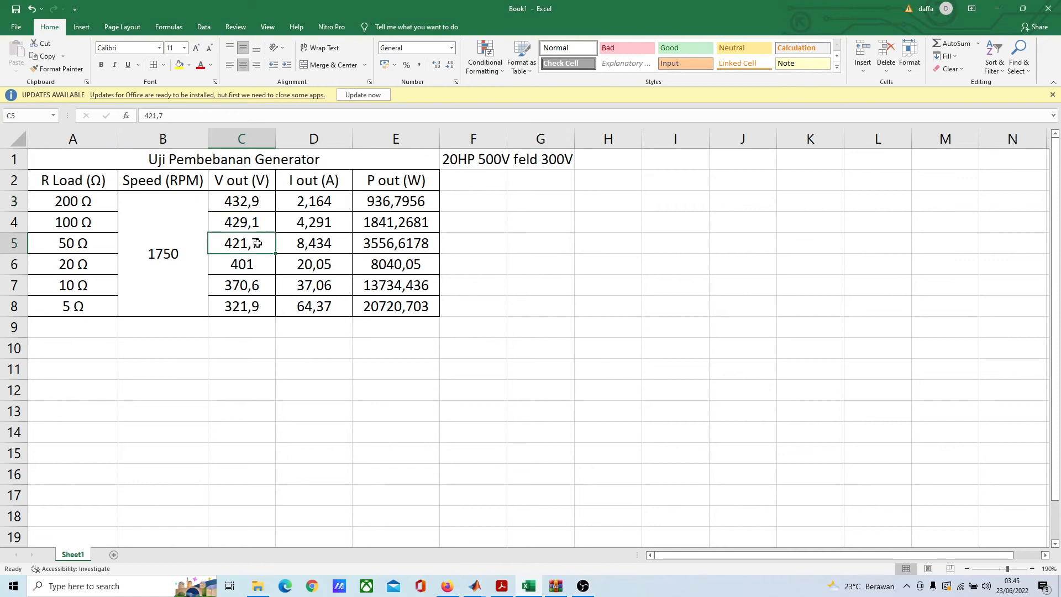
click(249, 202)
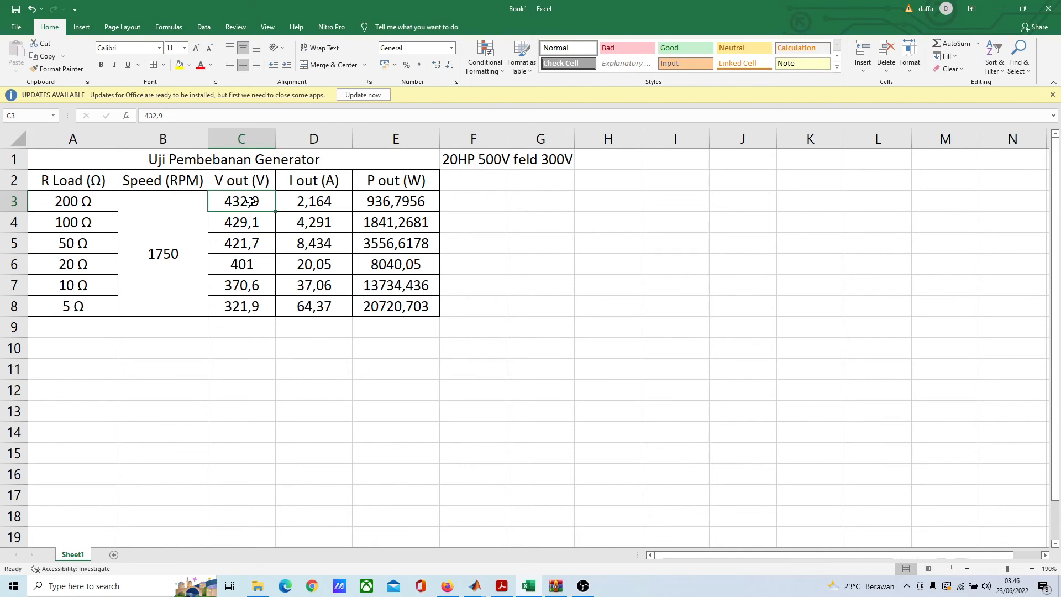
Step: Examine the 20 Ω row's V out and compare its P out with that of the 50 Ω row
click(259, 264)
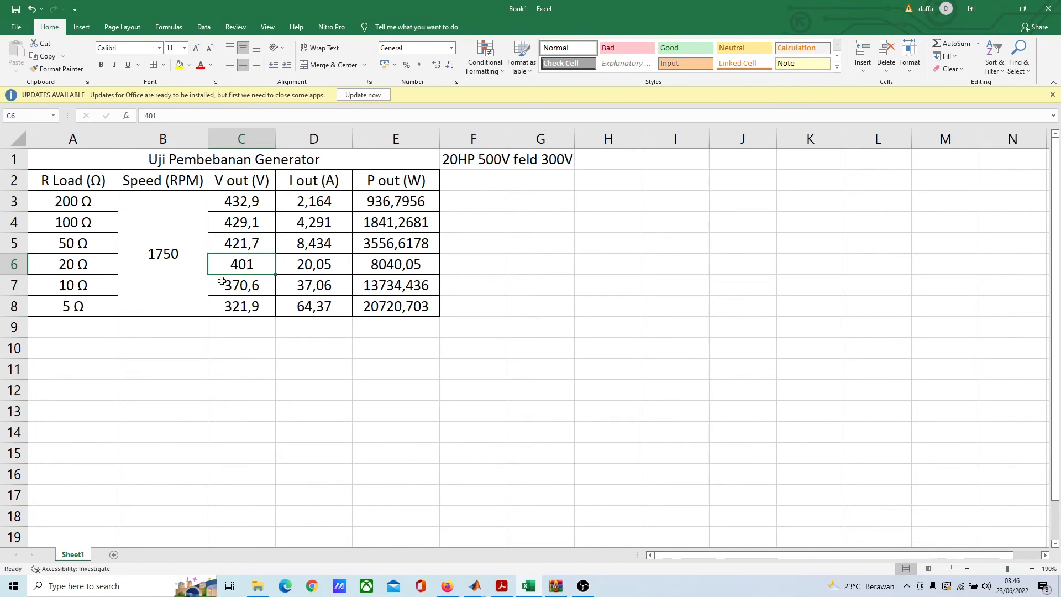
click(94, 266)
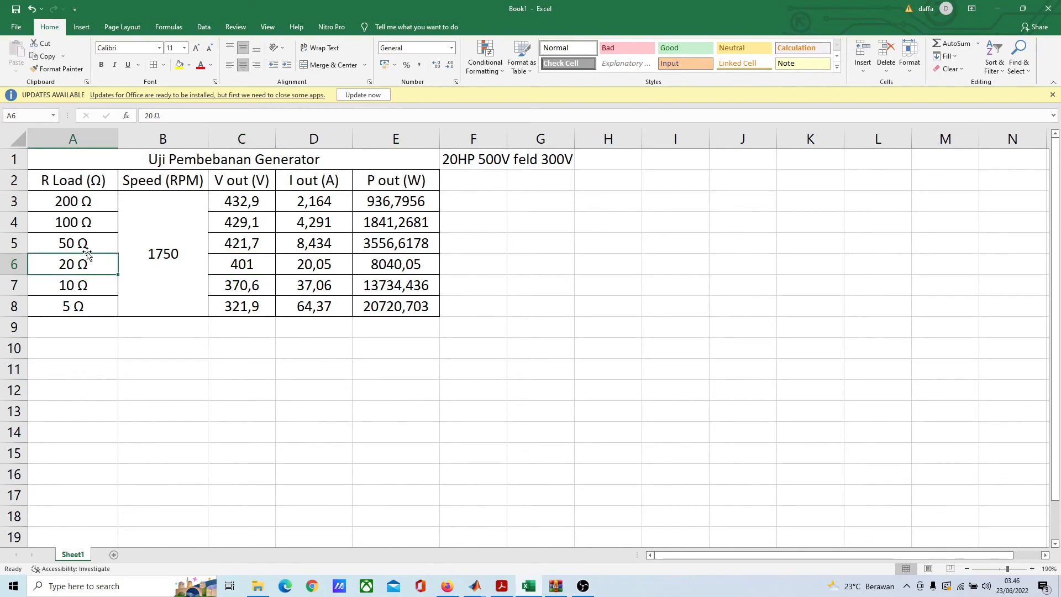
click(98, 239)
click(84, 264)
click(391, 268)
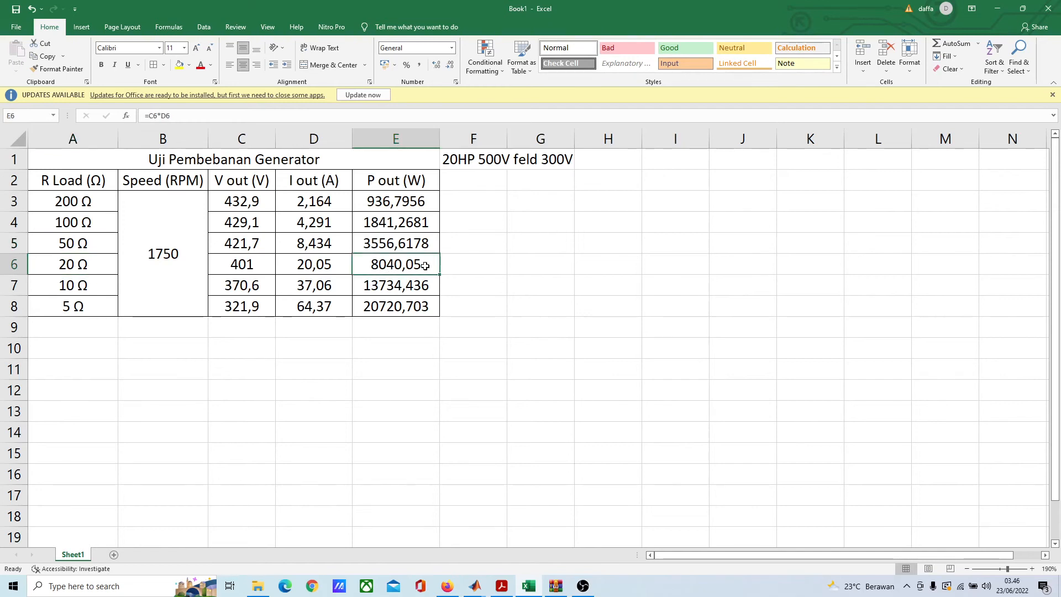
click(404, 243)
click(401, 264)
click(455, 262)
click(390, 264)
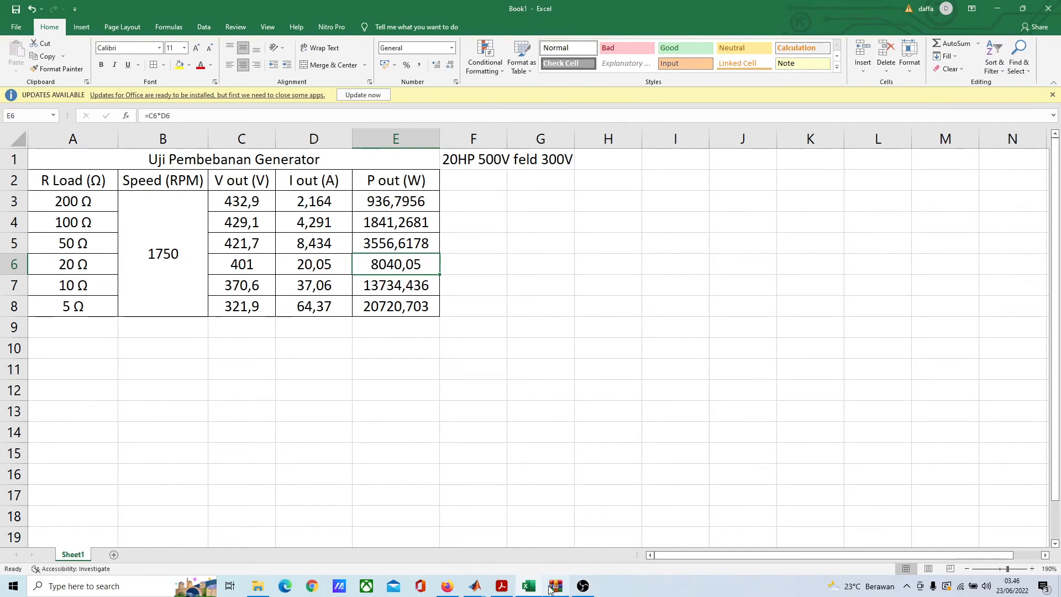
Step: Switch to the Simulink model and view the DC Machine block's resistance and inductance parameters, moving the dialog clear of the diagram
click(474, 587)
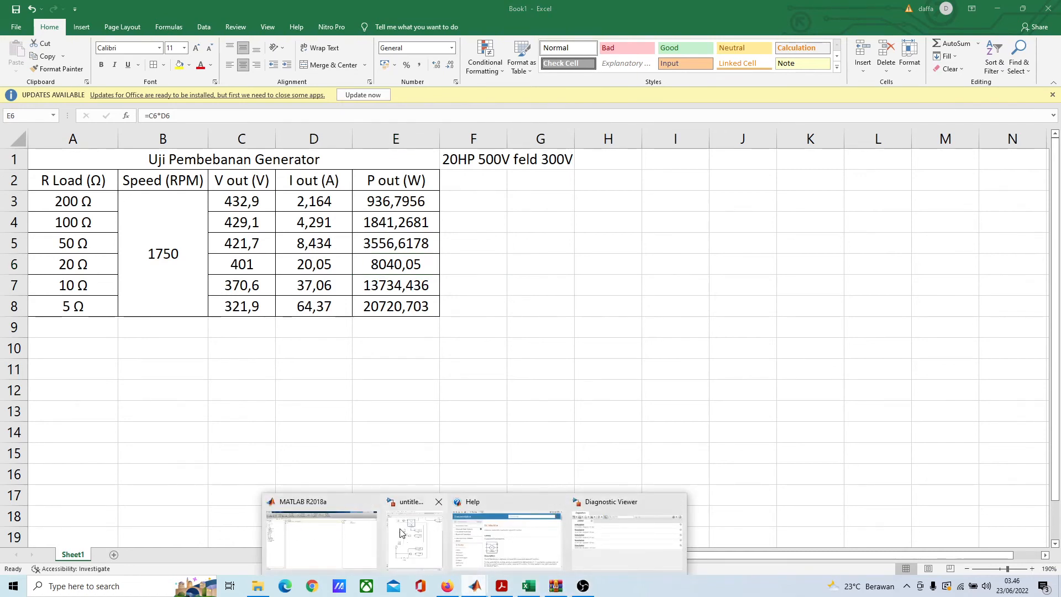
click(414, 534)
double_click(249, 133)
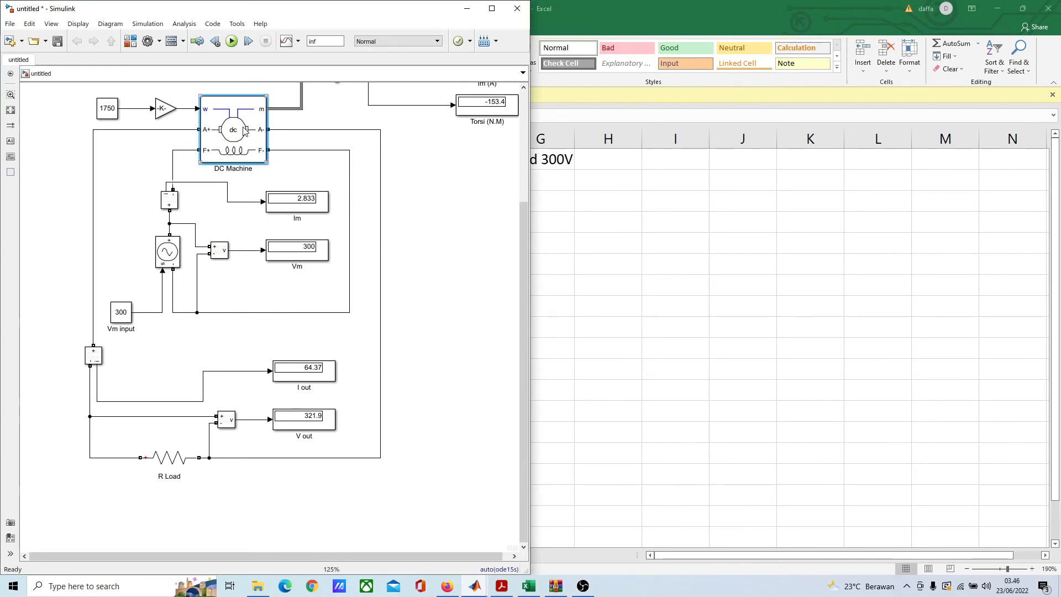
click(355, 87)
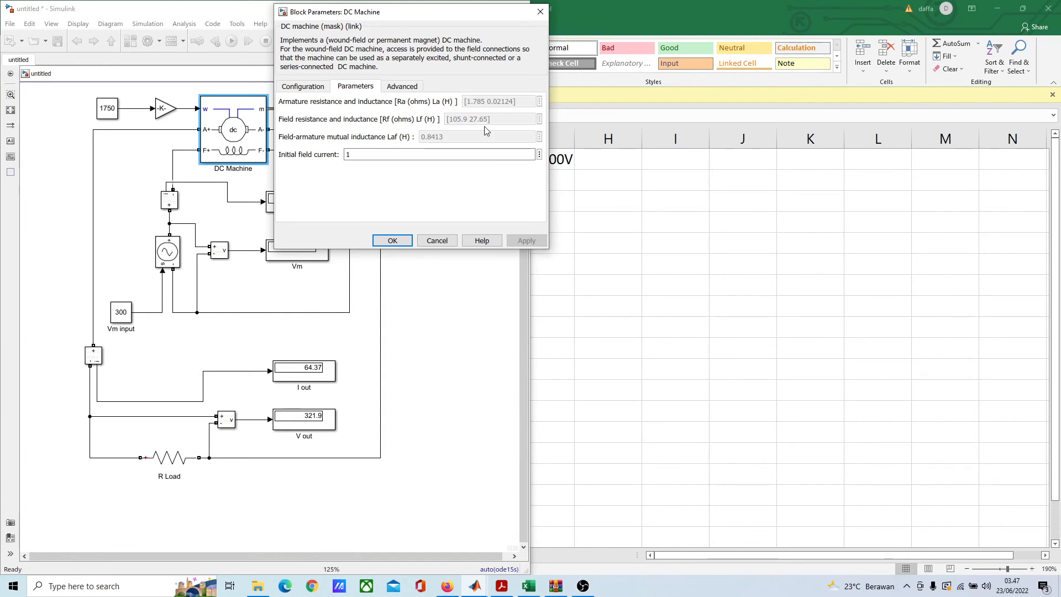
drag(350, 20, 615, 124)
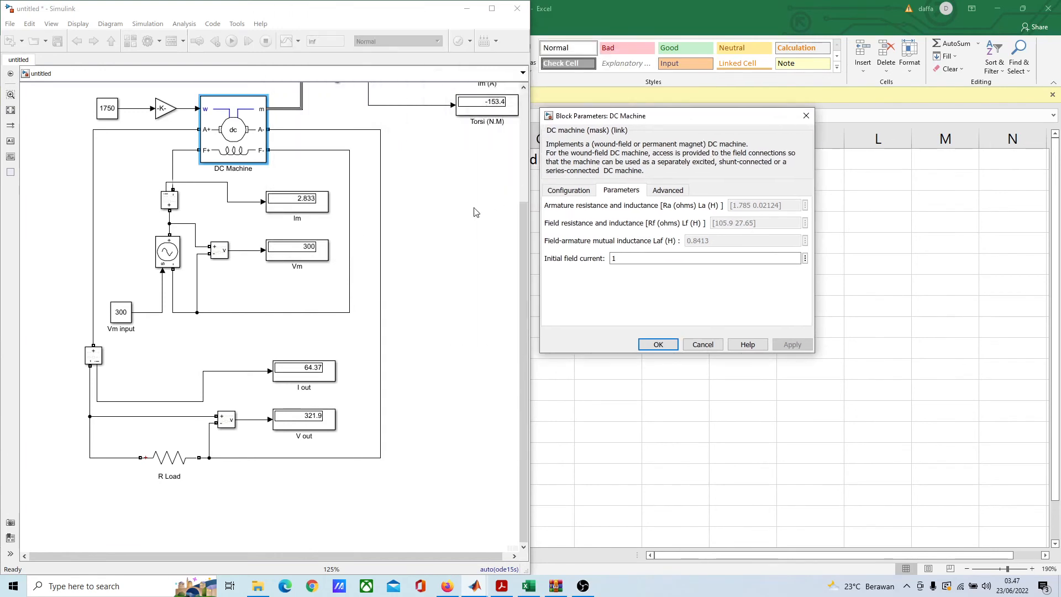
Step: Open the R Load block's parameters in the generator diagram, leaving the DC Machine dialog open
click(463, 211)
drag(423, 135, 404, 183)
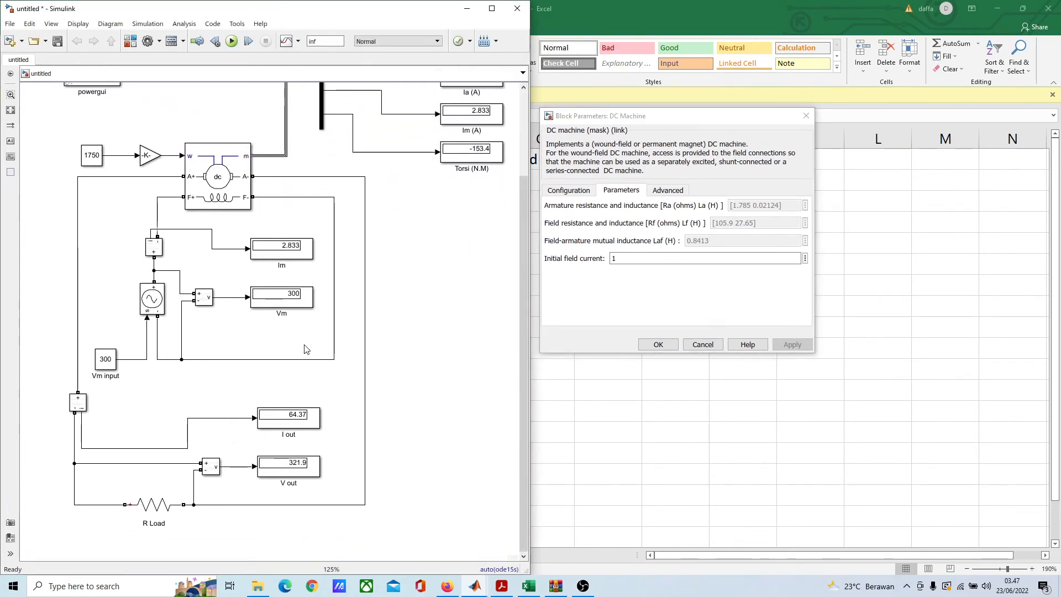
click(170, 516)
double_click(168, 513)
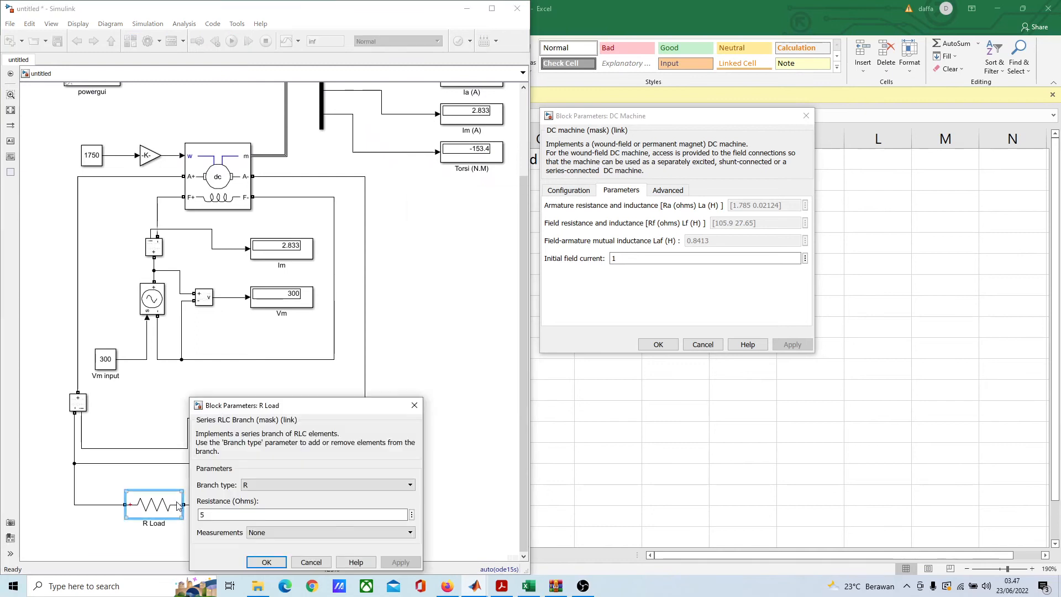
Step: Set the R Load resistance to 20 ohms and run the simulation to read the machine and load displays
double_click(215, 515)
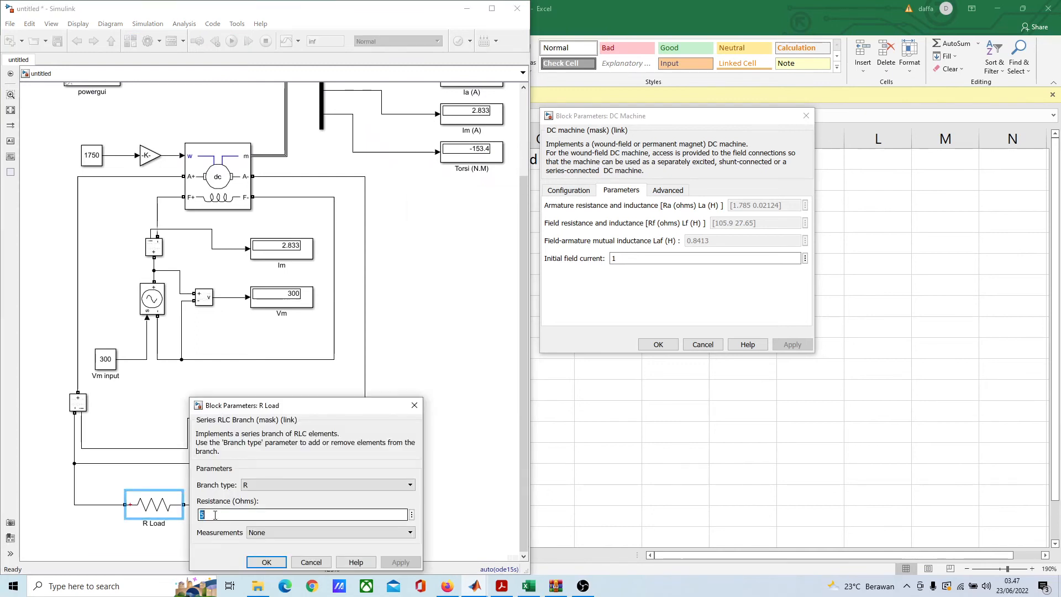
text(20)
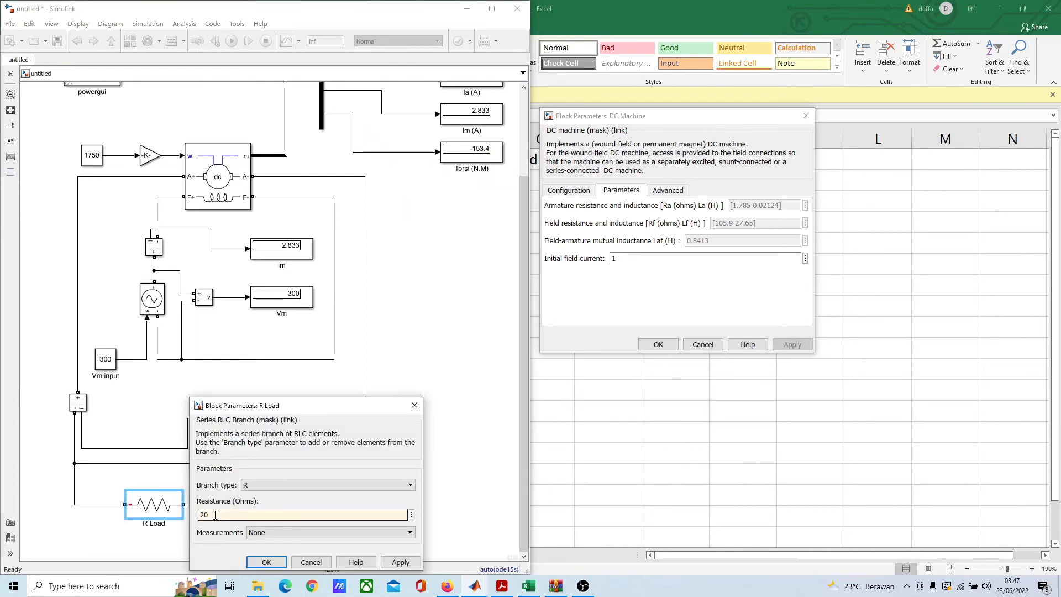
click(266, 562)
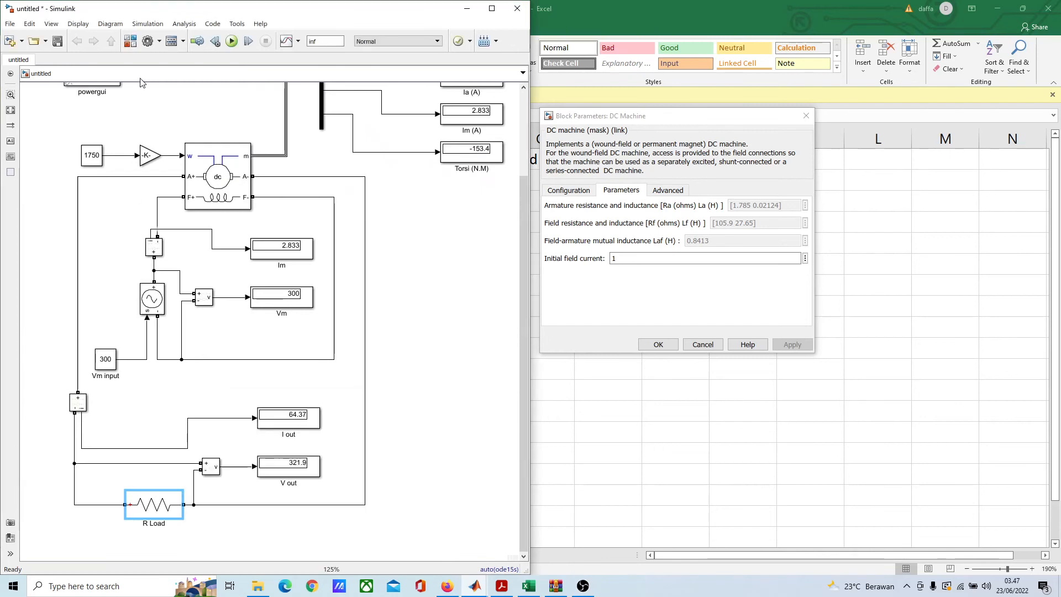
click(231, 41)
drag(469, 241, 359, 316)
scroll(368, 216, up, 1)
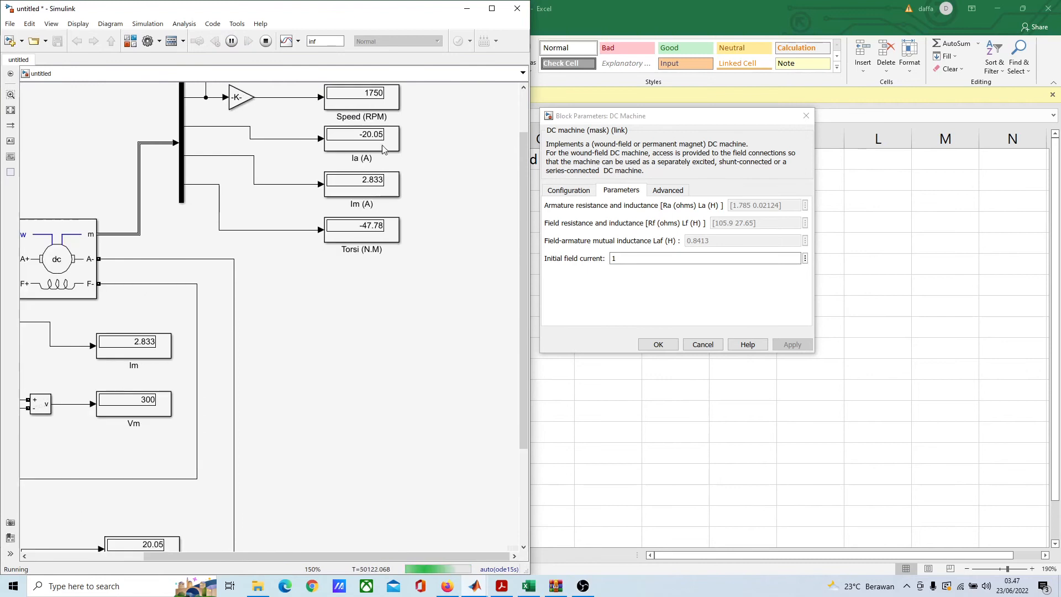
drag(421, 156, 462, 199)
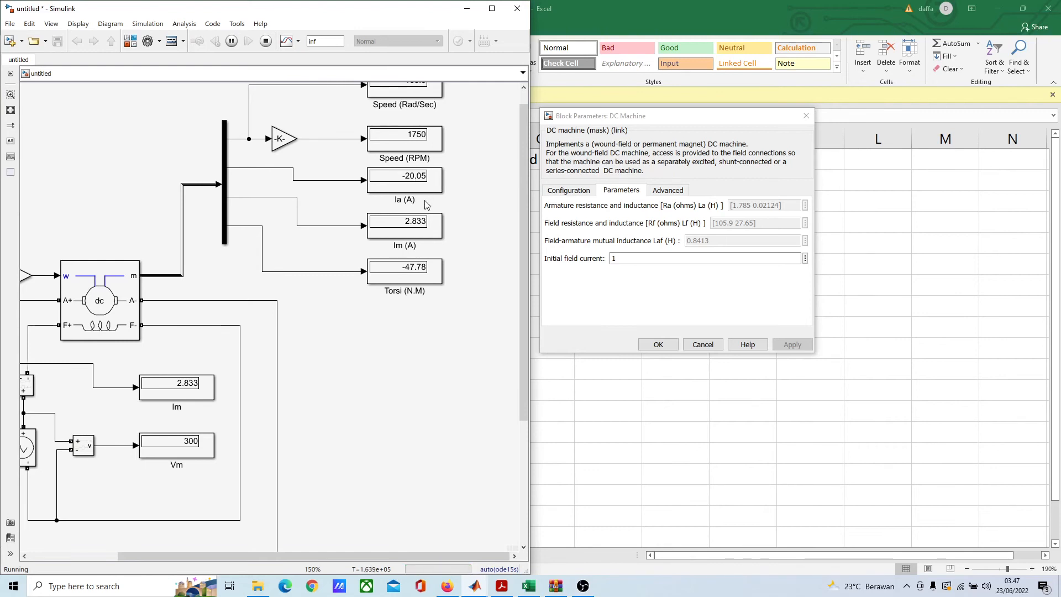
scroll(416, 258, down, 1)
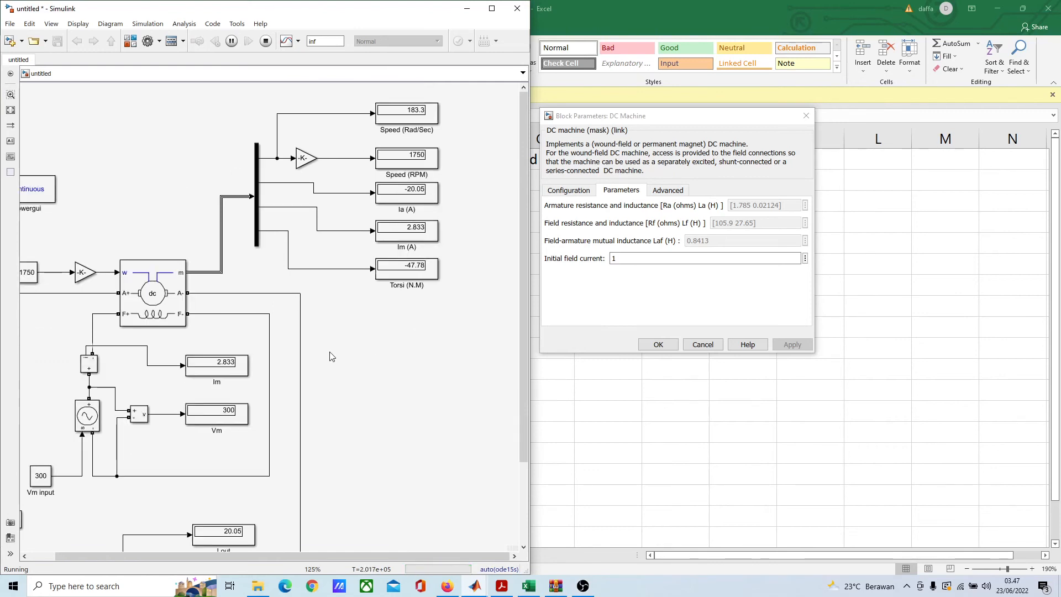
scroll(399, 141, down, 3)
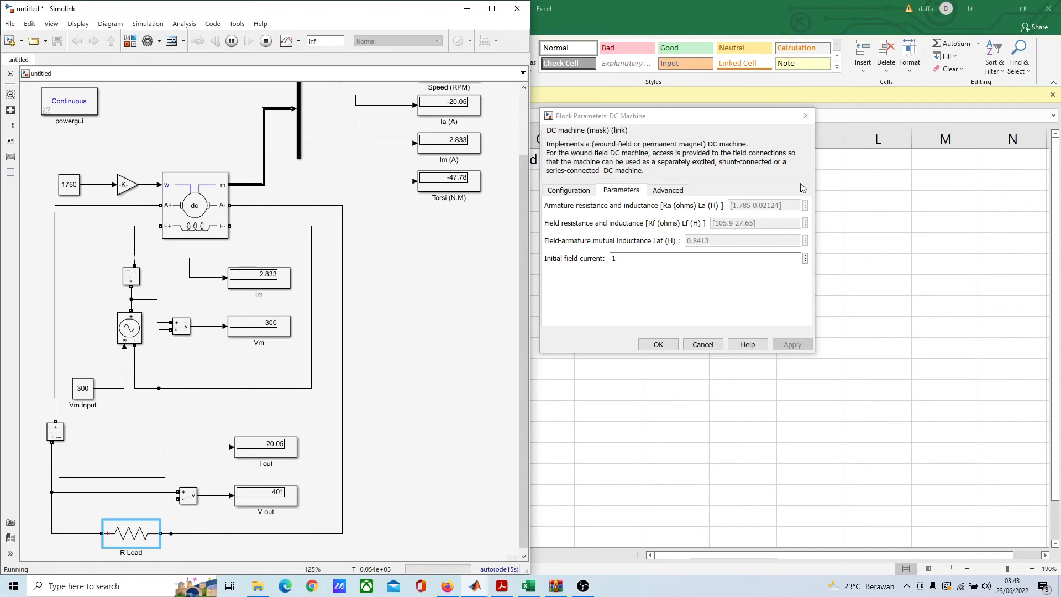
Step: Open the Windows calculator and position it beside the Simulink diagram, keeping the DC Machine parameters available for reference
drag(703, 117, 704, 156)
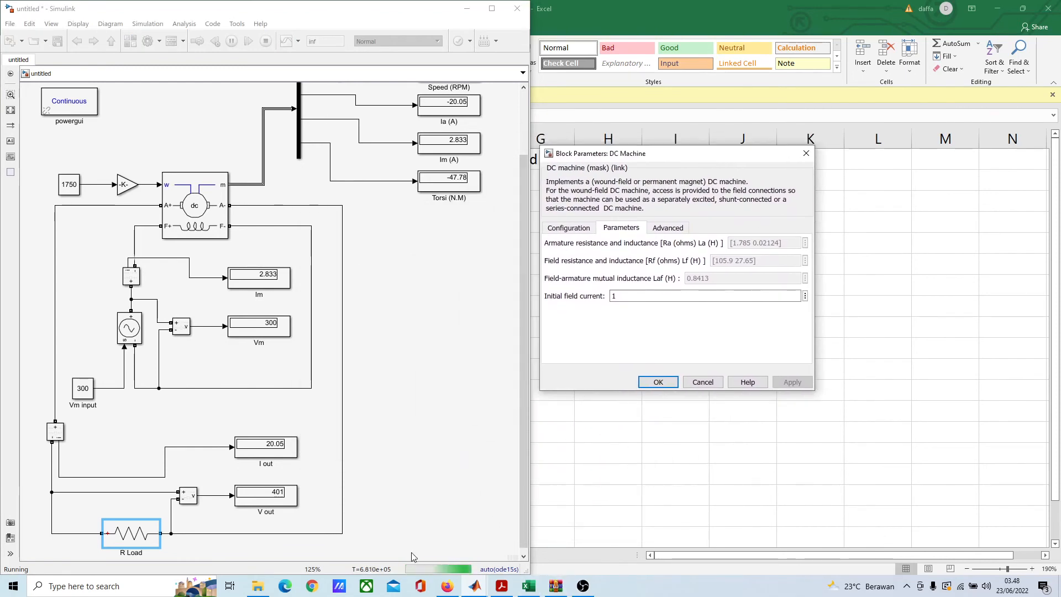
key(super)
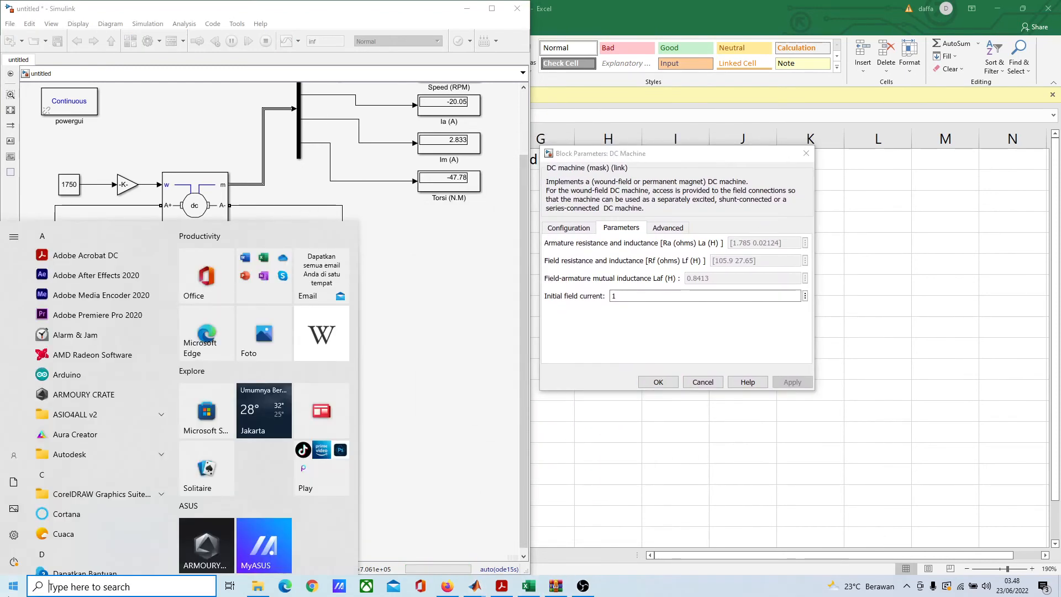
text(cal)
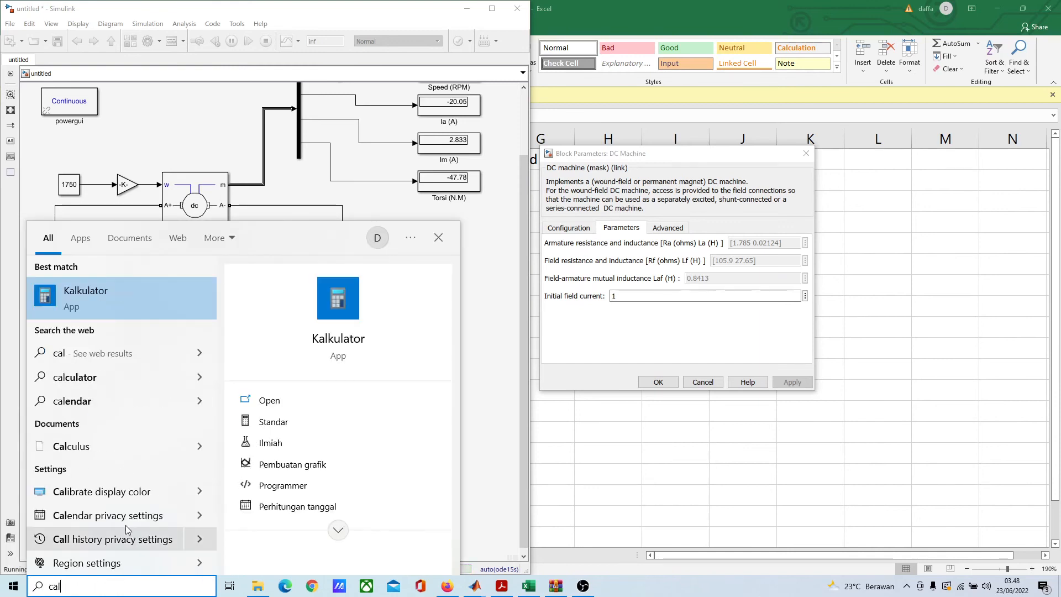
click(78, 291)
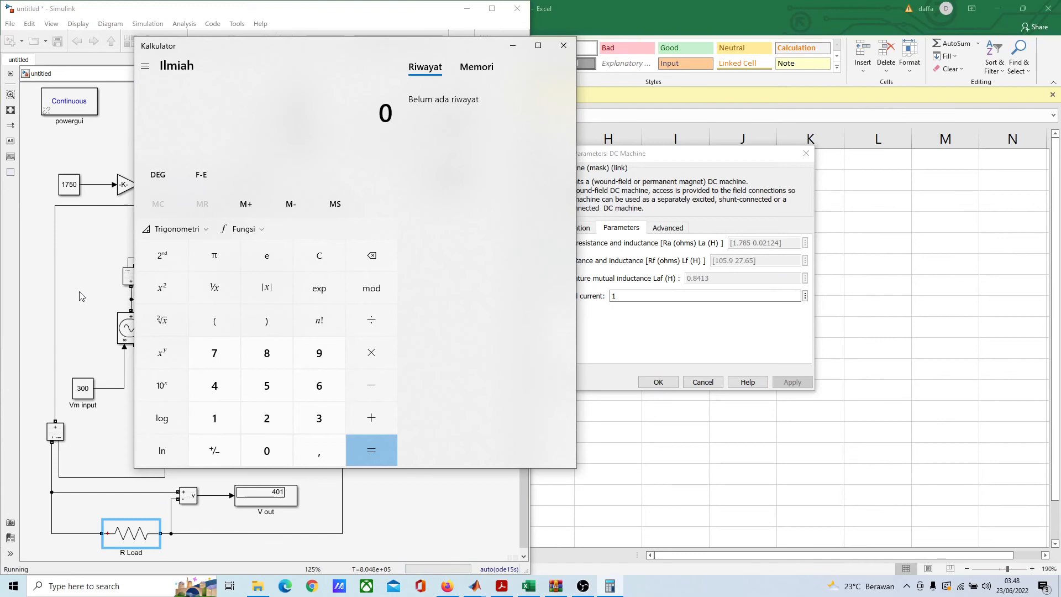
drag(356, 49, 824, 68)
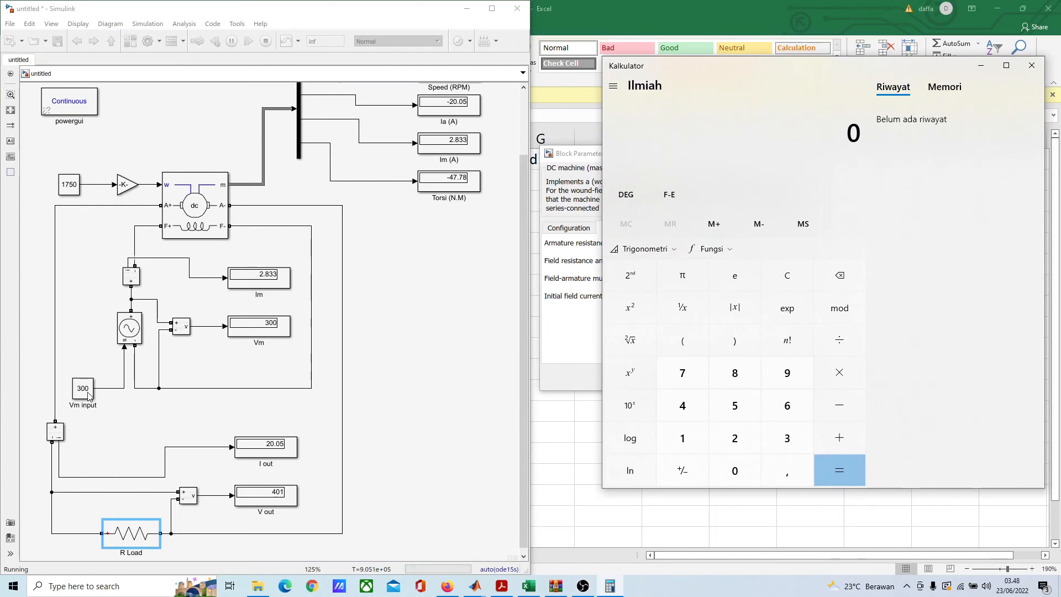
drag(778, 72, 825, 54)
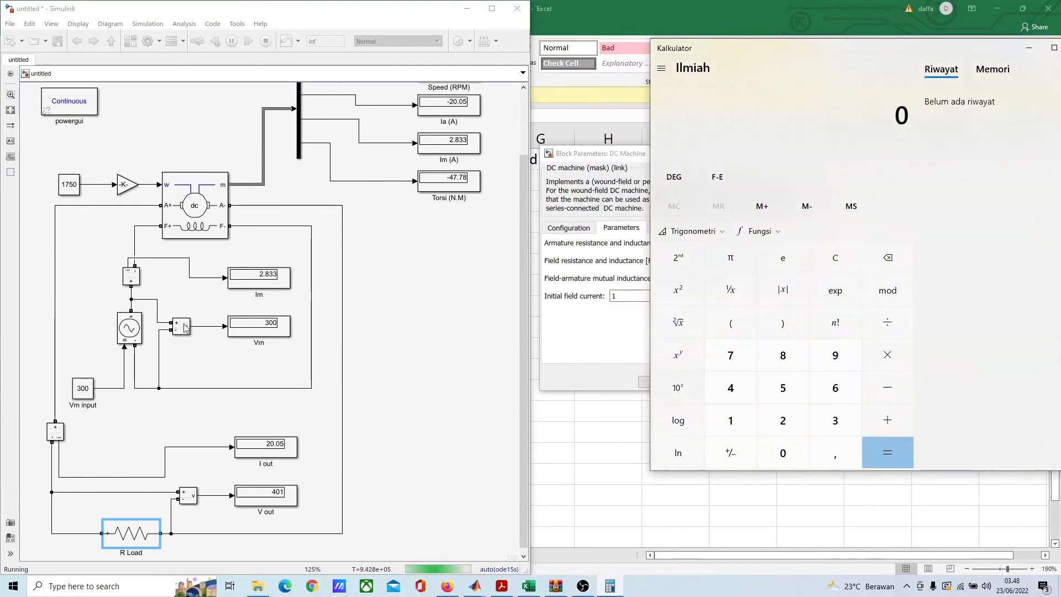
drag(729, 45, 867, 72)
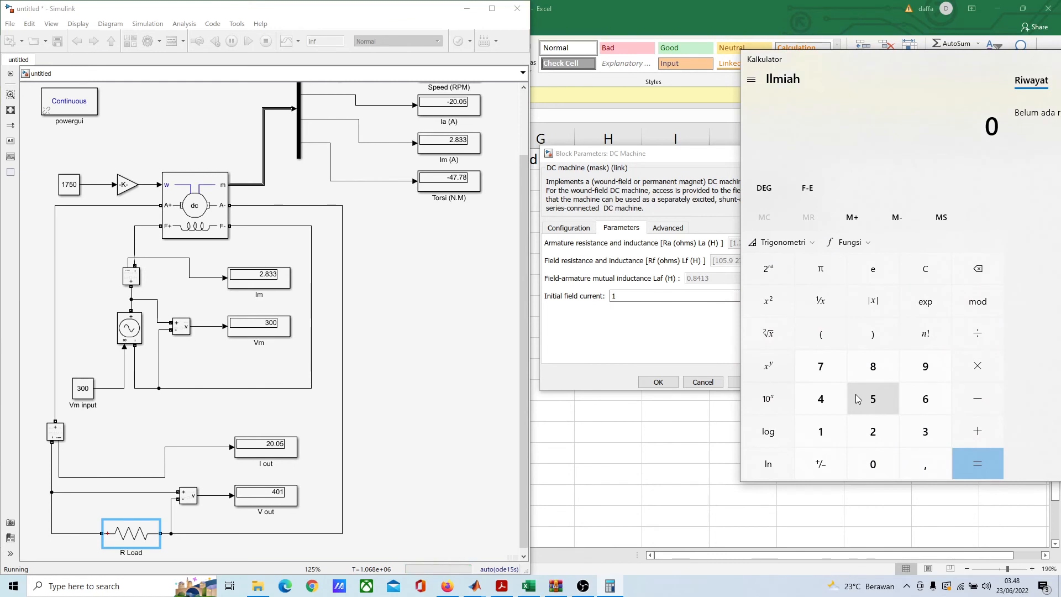
drag(841, 67, 1023, 155)
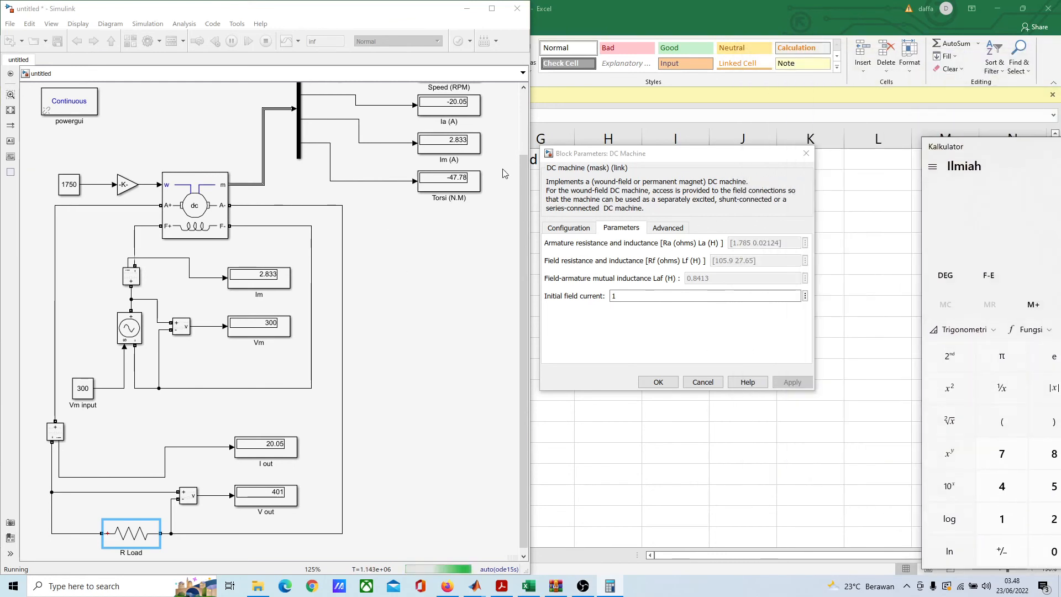
drag(987, 153, 743, 55)
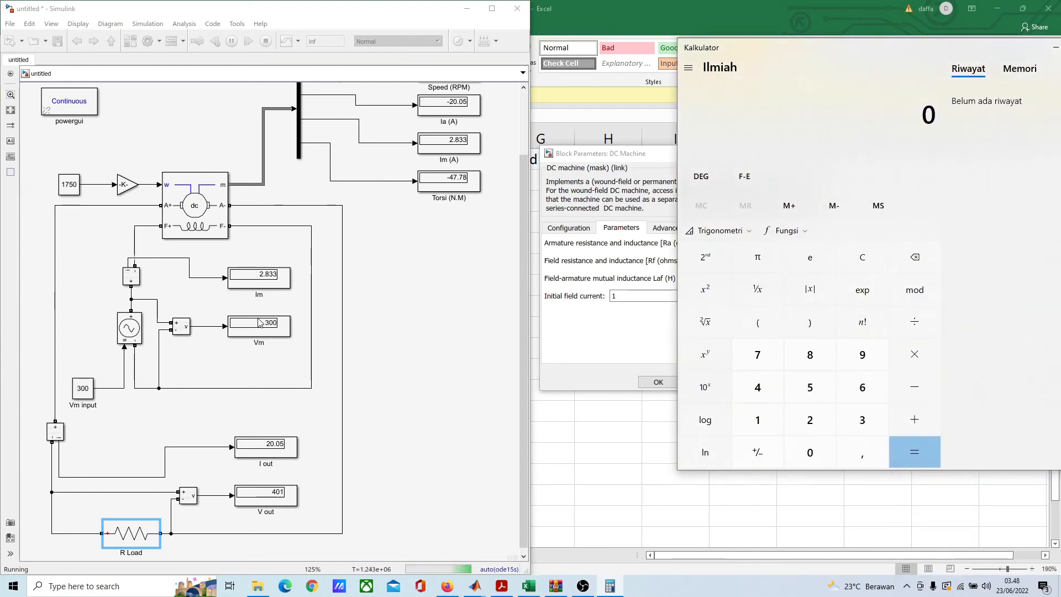
Step: Calculate the field current in the calculator by dividing the 300 V field voltage by the 105.9 ohm field resistance
click(858, 409)
click(811, 452)
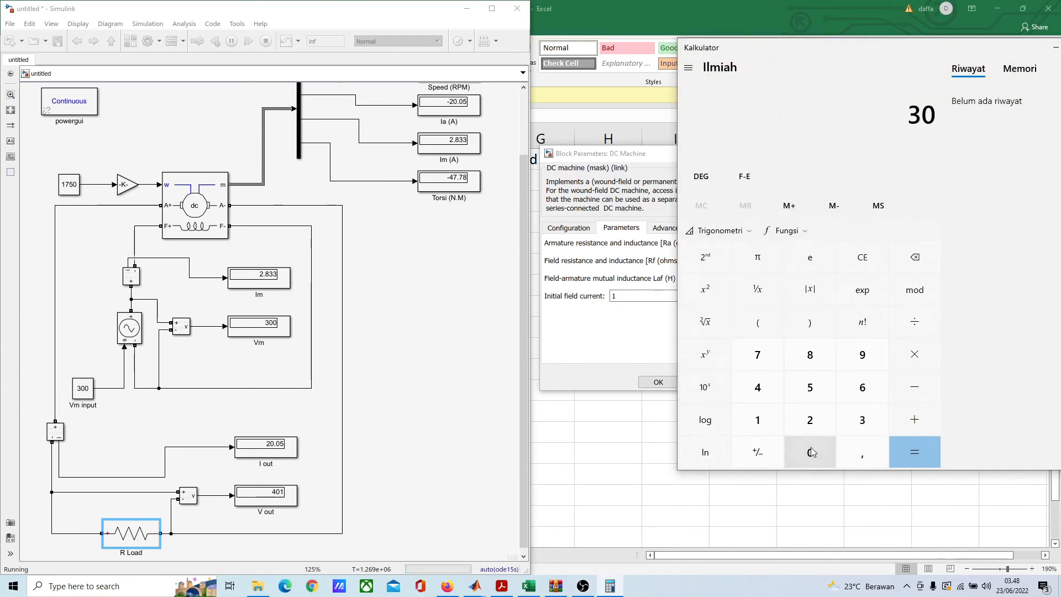
click(811, 452)
click(915, 322)
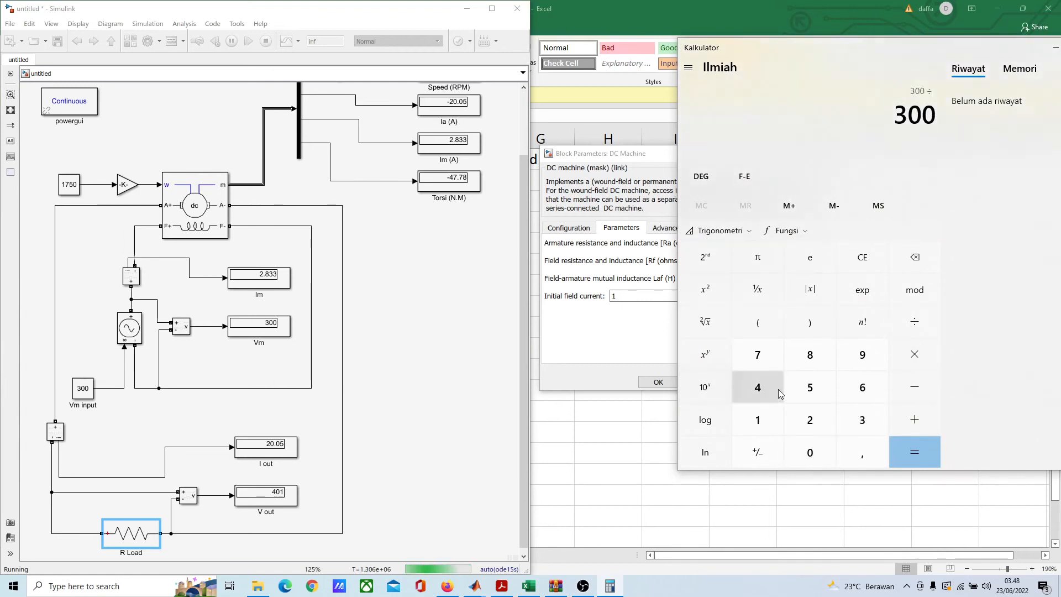
drag(771, 55, 849, 57)
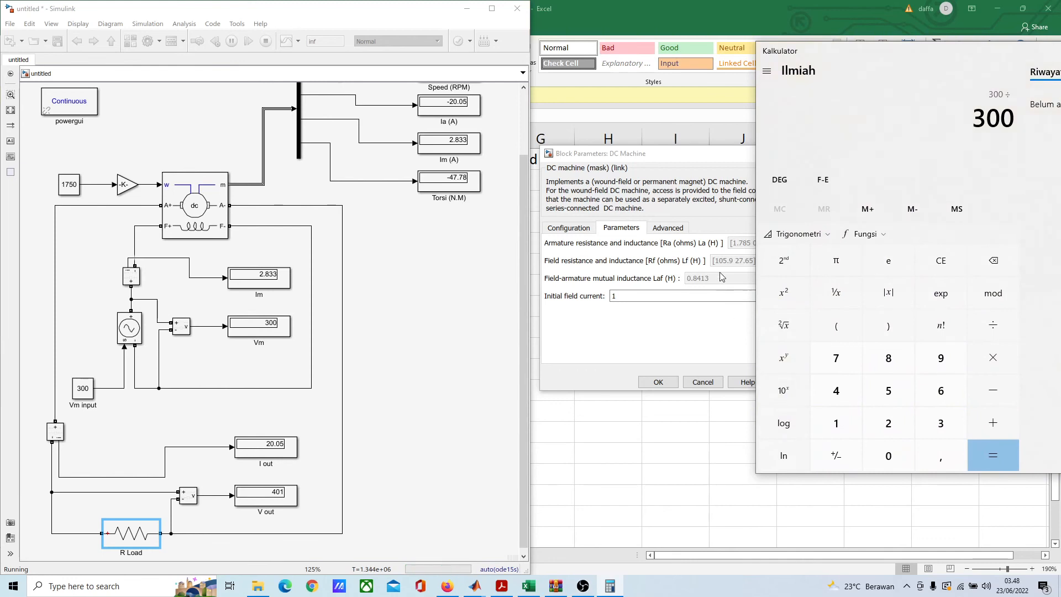
click(839, 426)
click(891, 452)
click(889, 391)
click(940, 454)
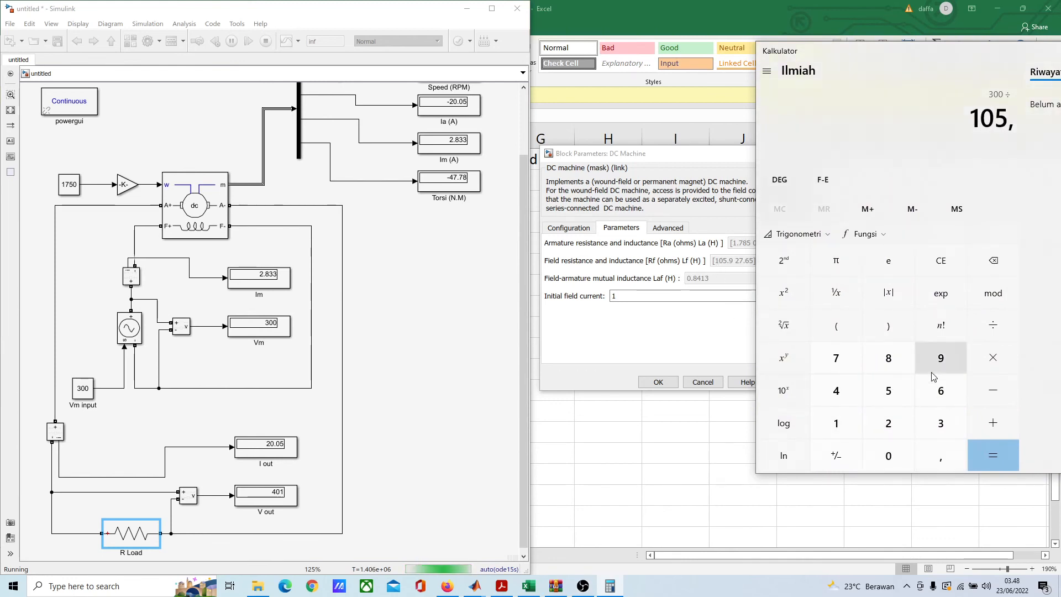
click(931, 362)
click(996, 454)
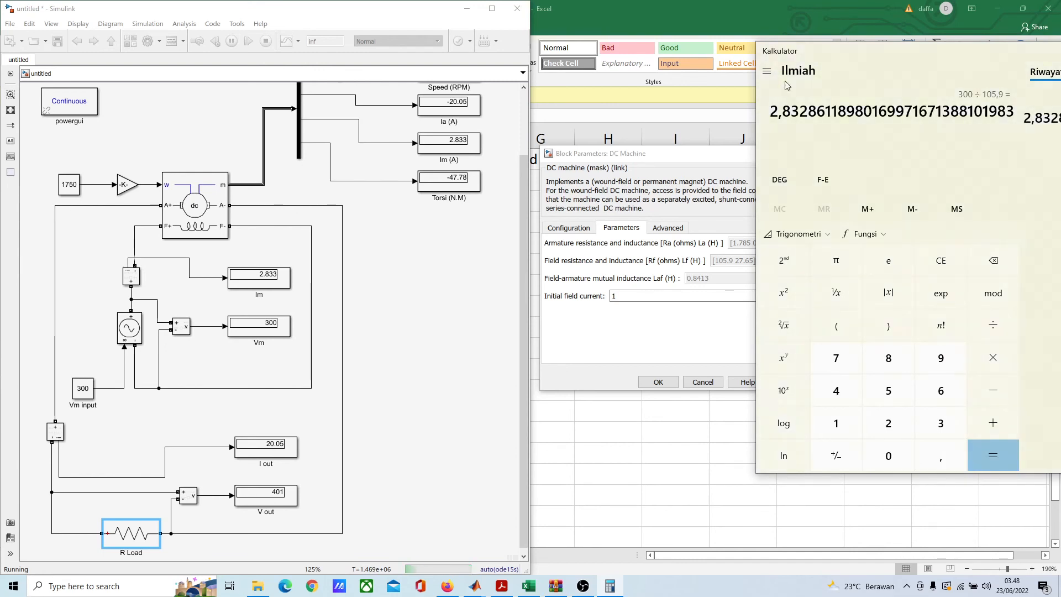
Step: Move the calculator next to the diagram and compare its result with the Im display
drag(824, 48, 575, 81)
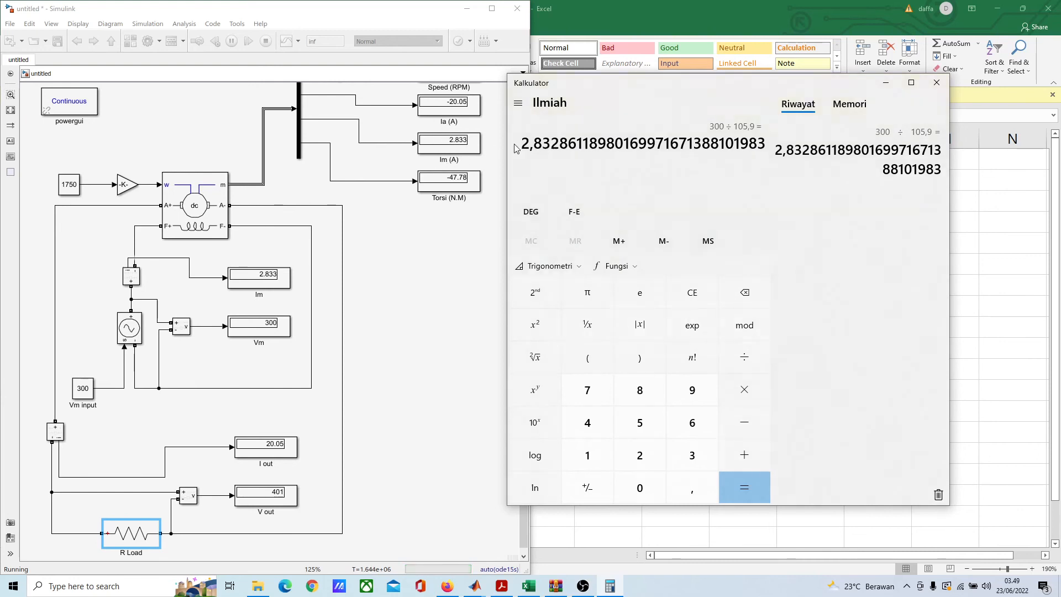
drag(530, 144, 601, 145)
click(545, 167)
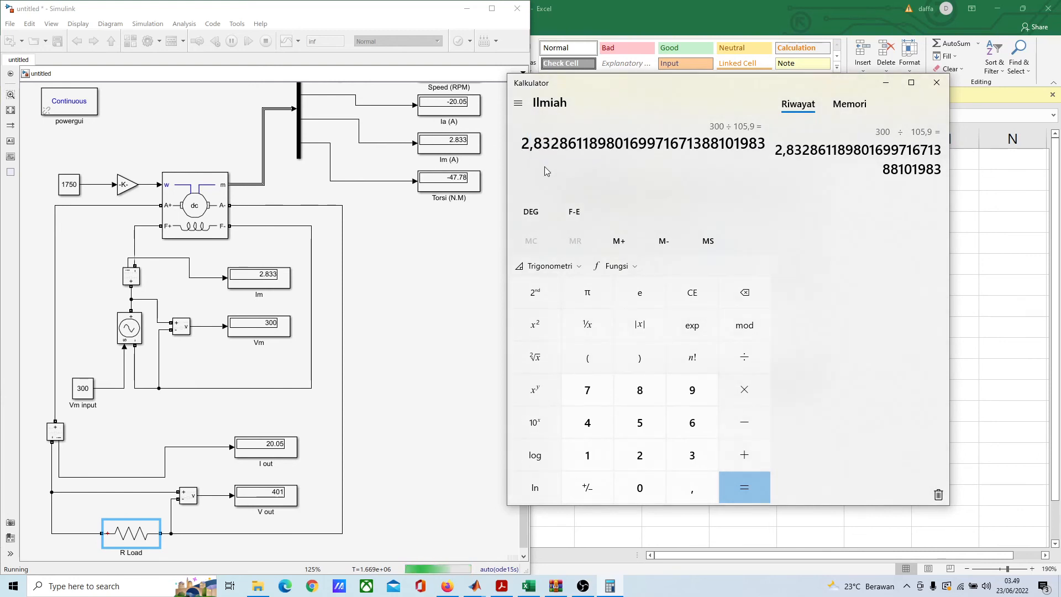
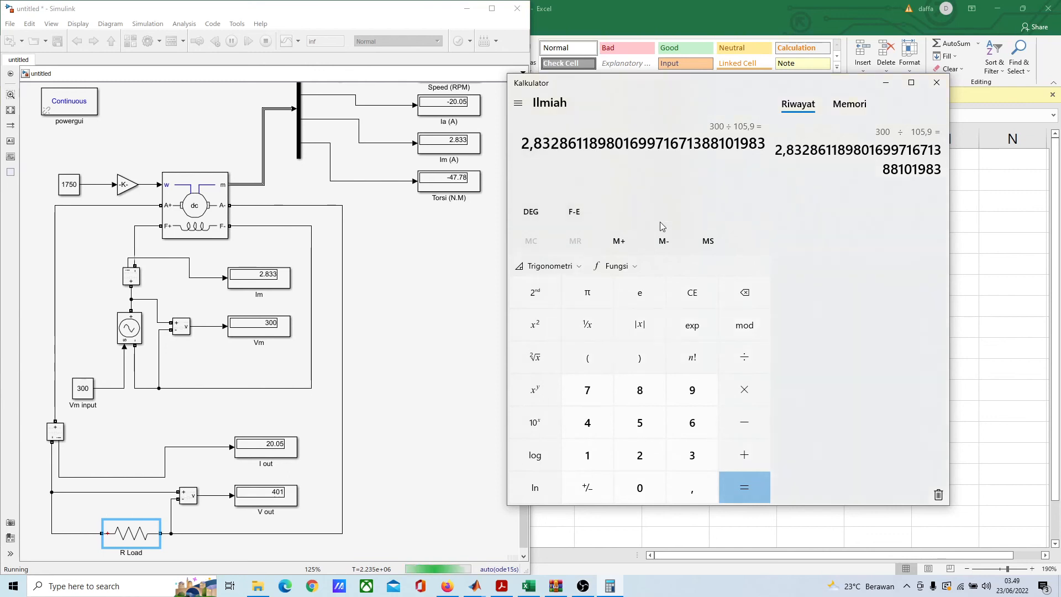
Step: Calculate the load current in the calculator by dividing the 401 V output voltage by the 20 ohm load, for comparison with I out
click(599, 429)
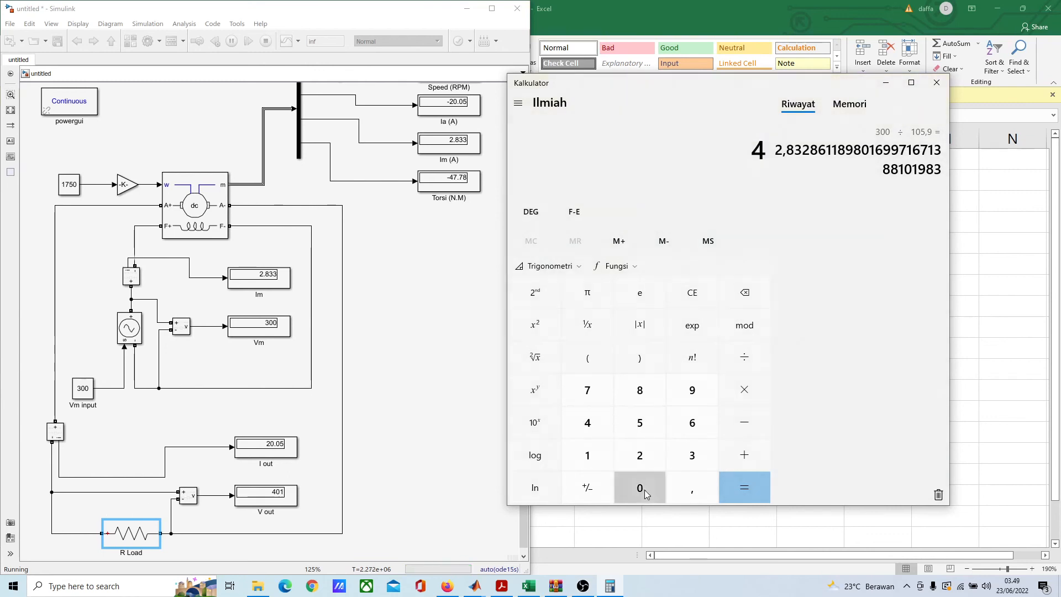
click(636, 486)
click(599, 458)
click(752, 360)
click(644, 460)
click(642, 489)
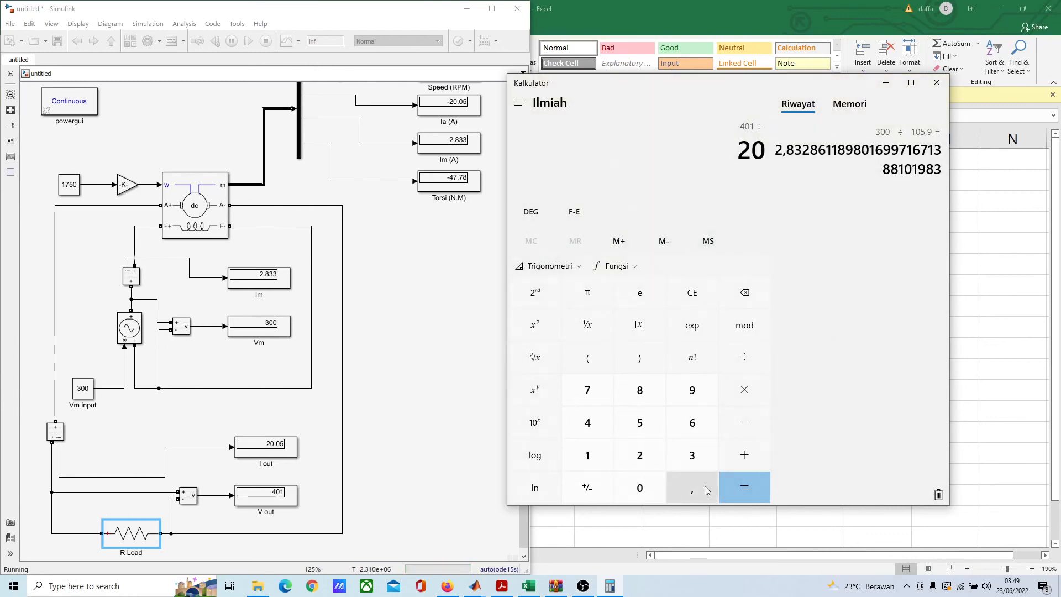
click(749, 487)
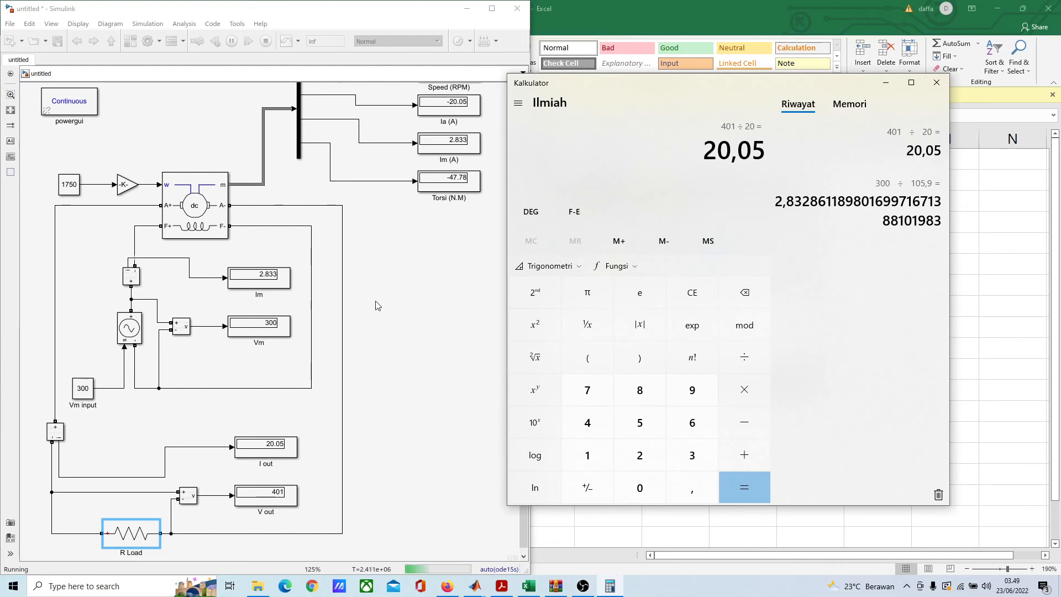
mouse_move(735, 83)
mouse_down()
mouse_move(657, 43)
mouse_move(740, 68)
mouse_up()
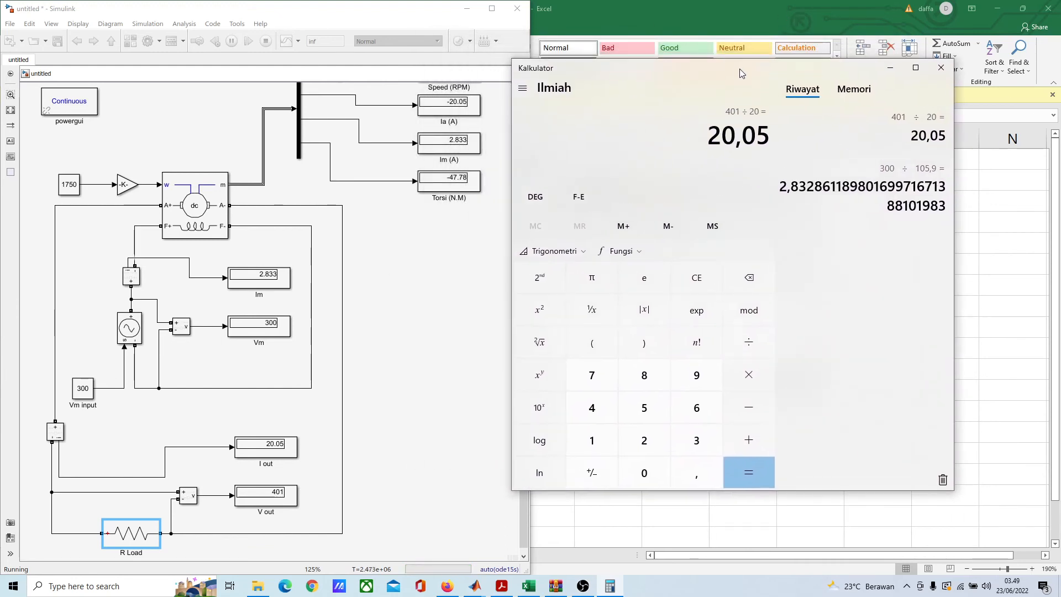
Step: Minimize the calculator, close the DC Machine parameters, and switch to the generator load-test table in Excel
click(891, 73)
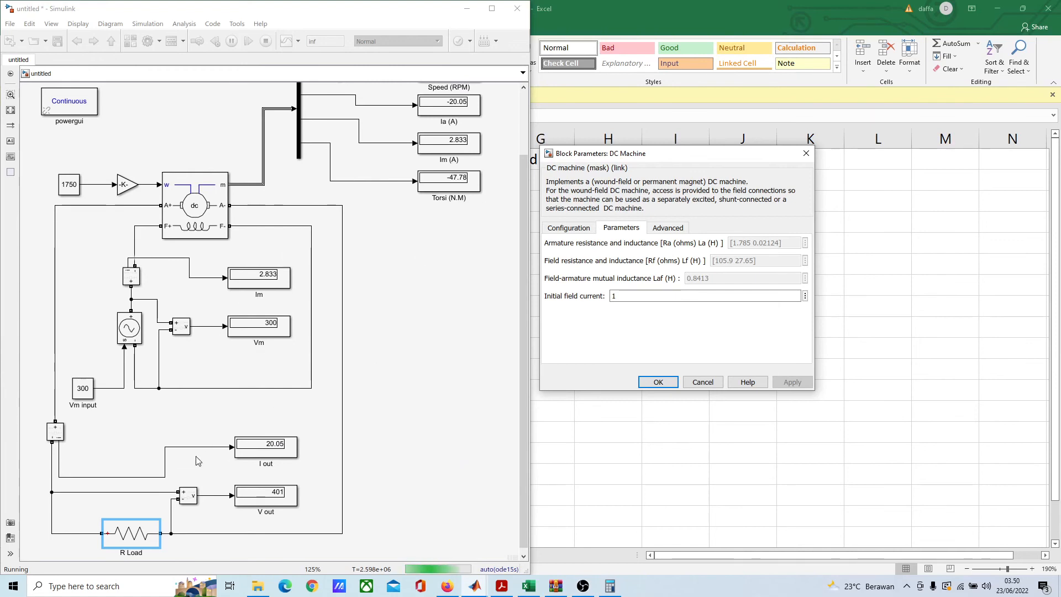
click(666, 384)
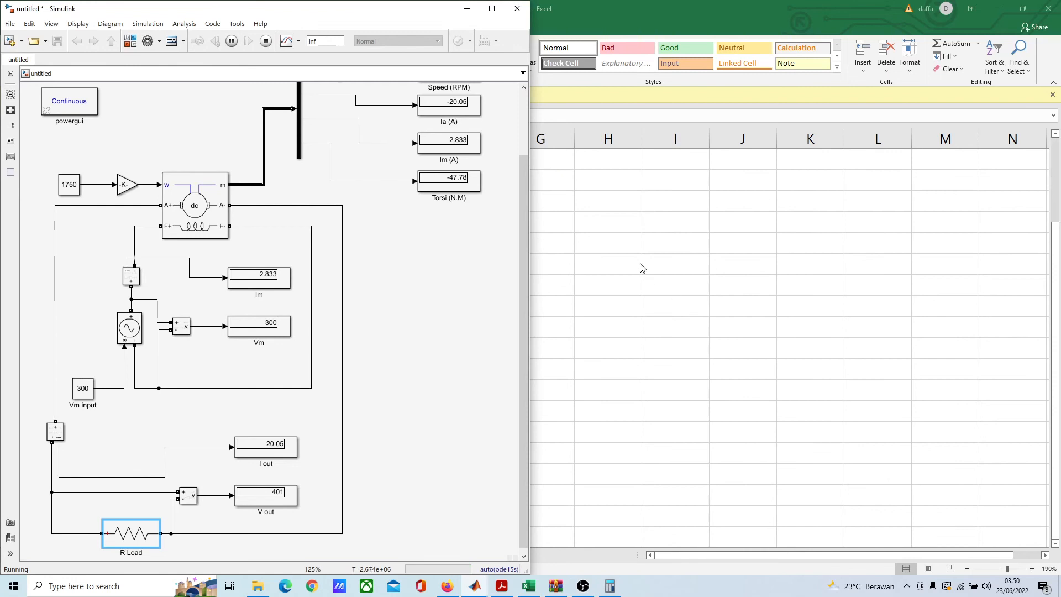
click(596, 18)
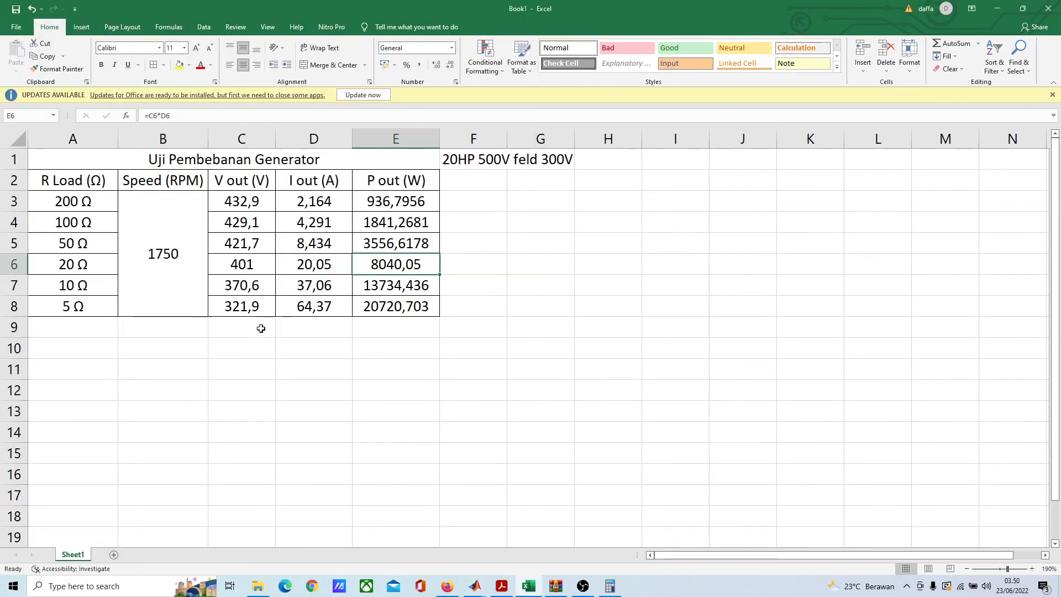
click(229, 367)
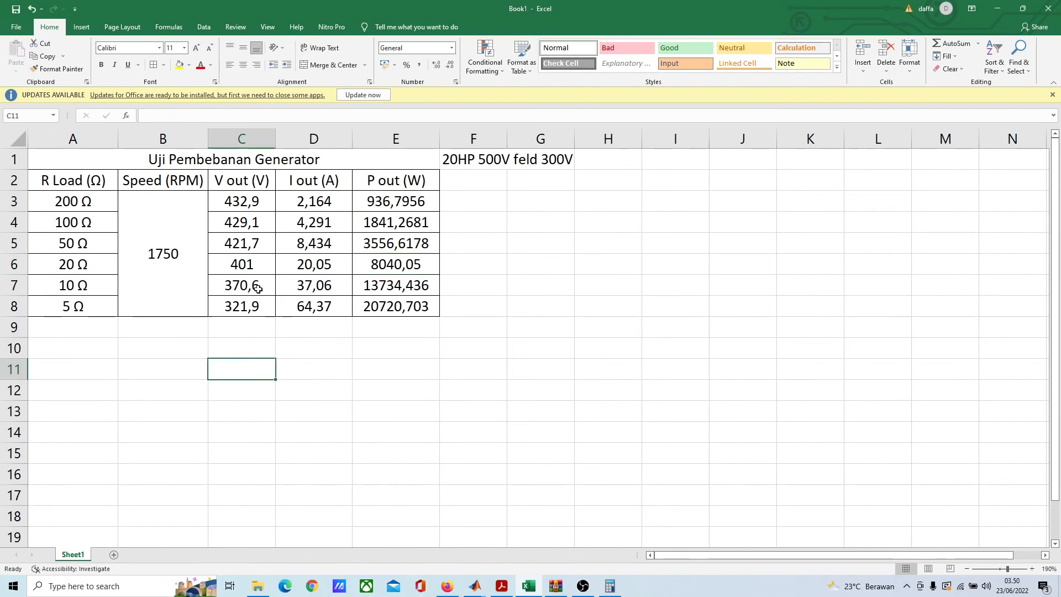
click(607, 382)
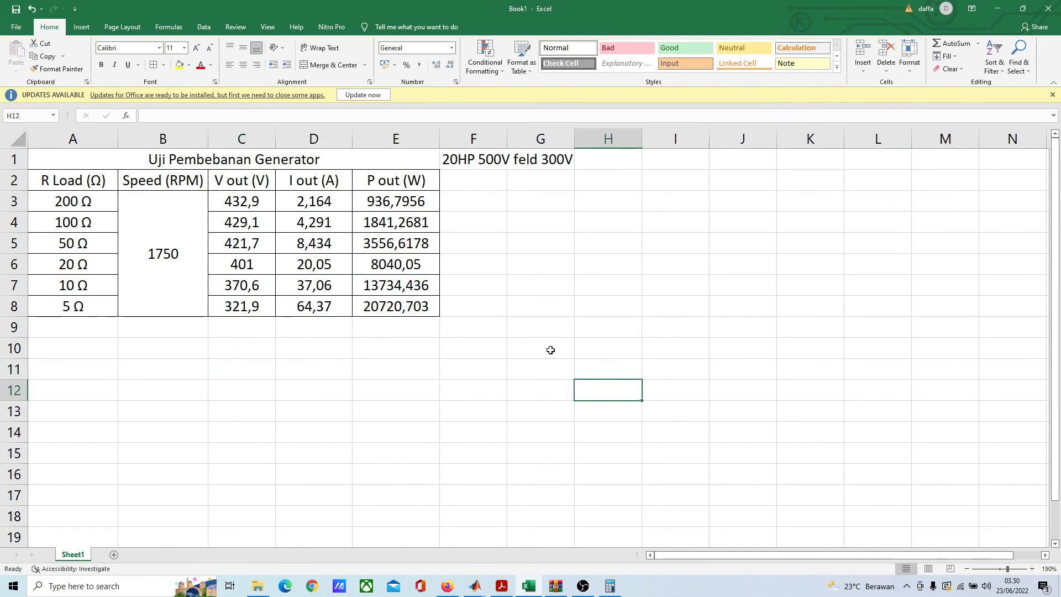
scroll(131, 418, down, 1)
scroll(164, 420, up, 1)
click(77, 374)
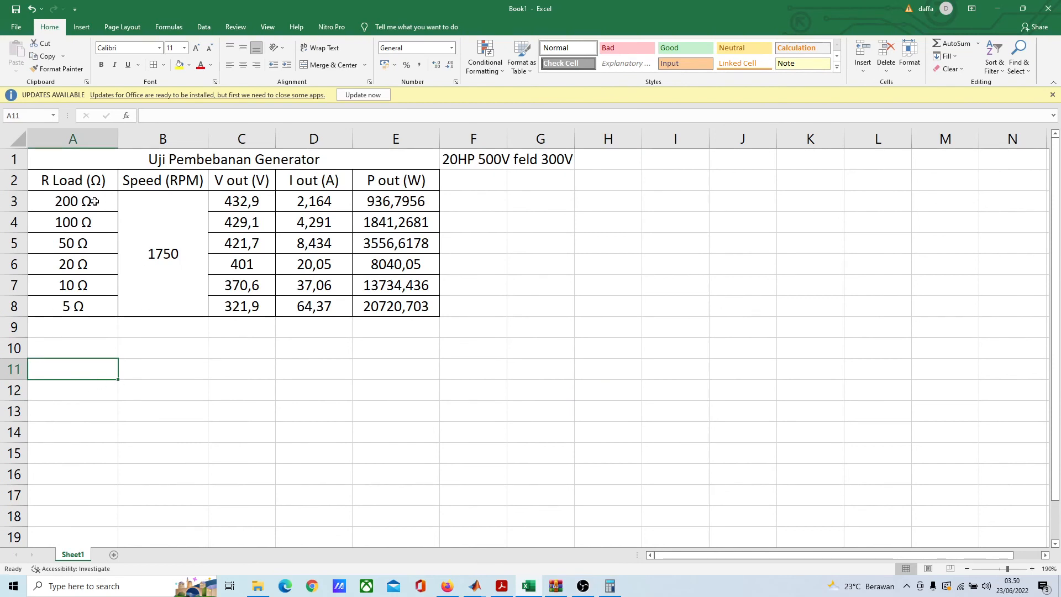
Step: Insert a scatter chart with smooth lines and markers from the R Load and V out values, and move it away from the V out column
drag(94, 201, 94, 313)
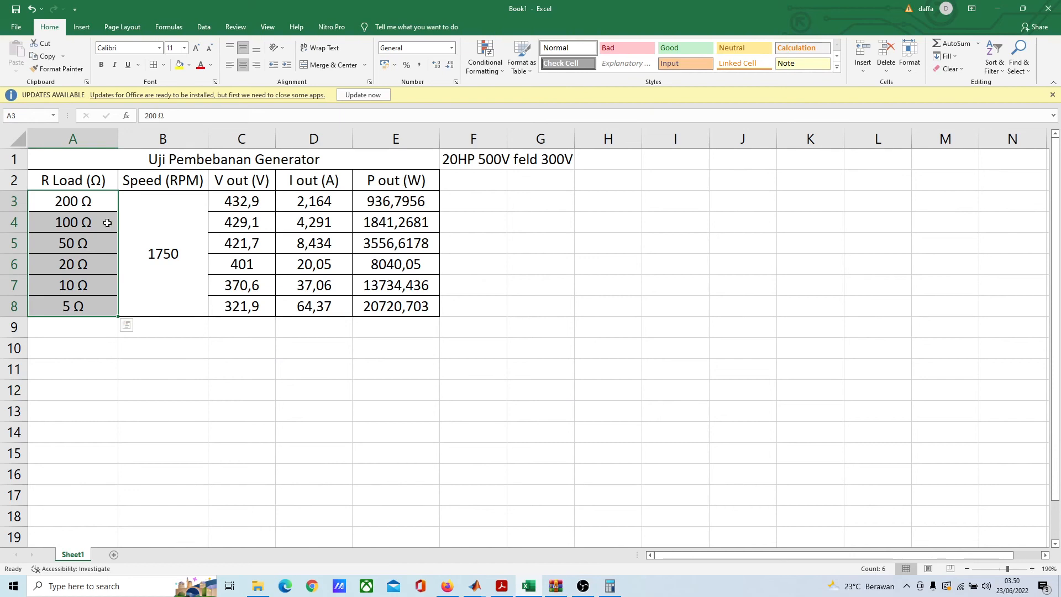
click(108, 378)
drag(84, 201, 80, 303)
key(ctrl+q)
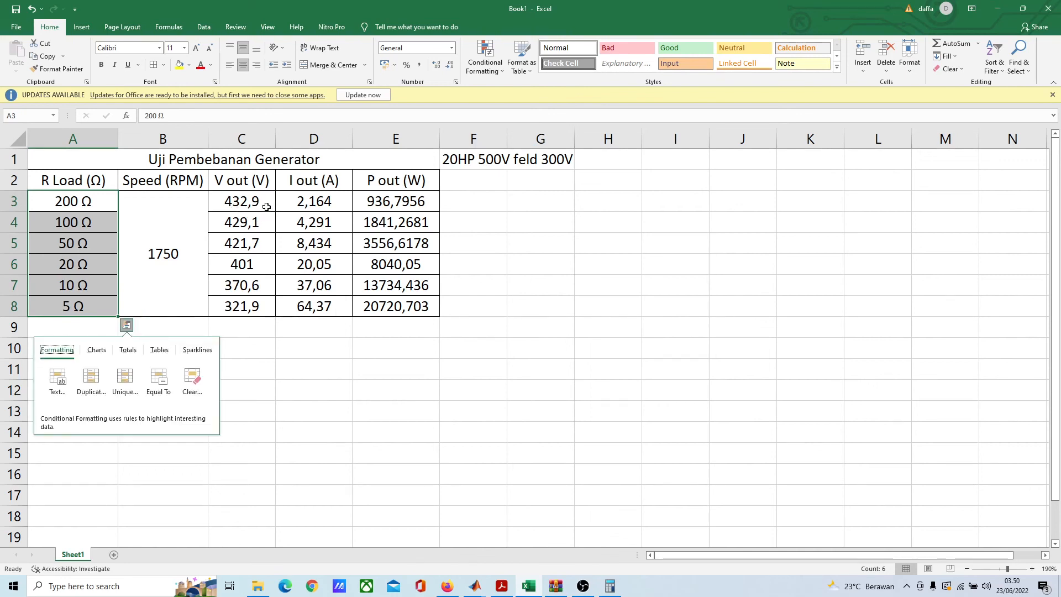
ctrl+drag(257, 194, 251, 307)
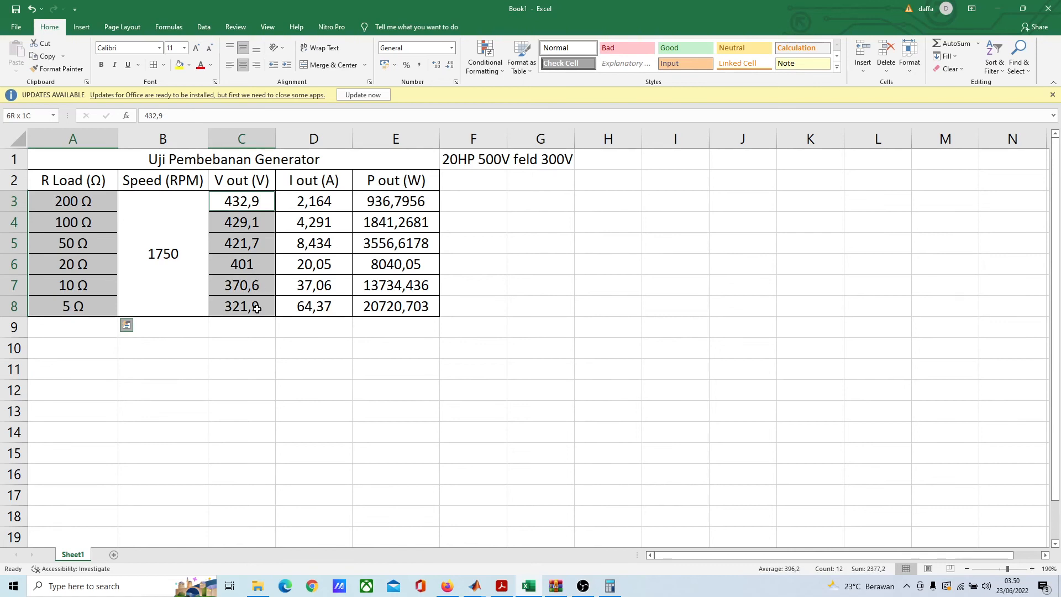
click(82, 28)
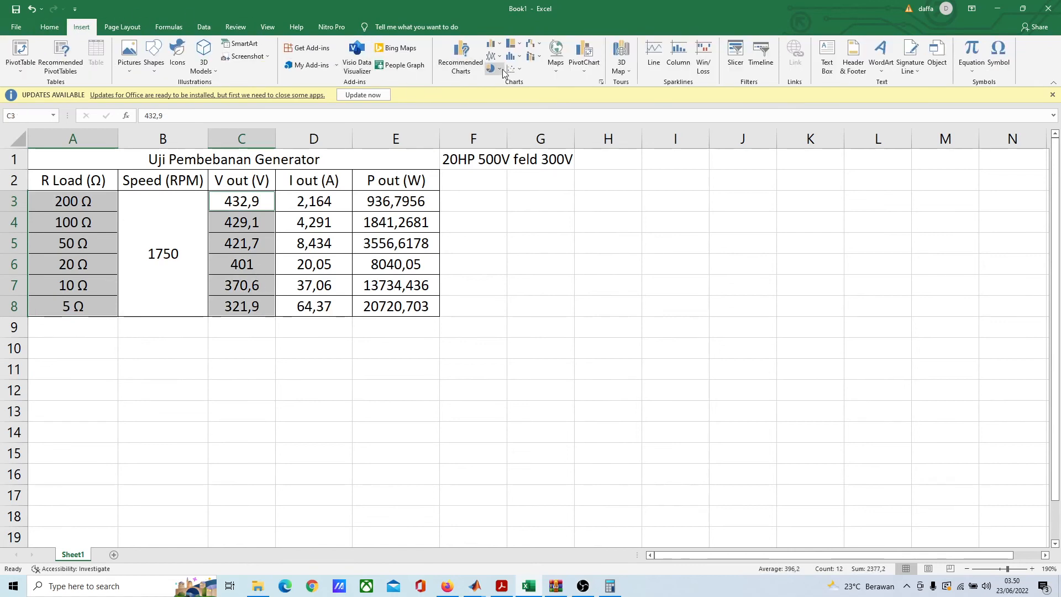
click(519, 72)
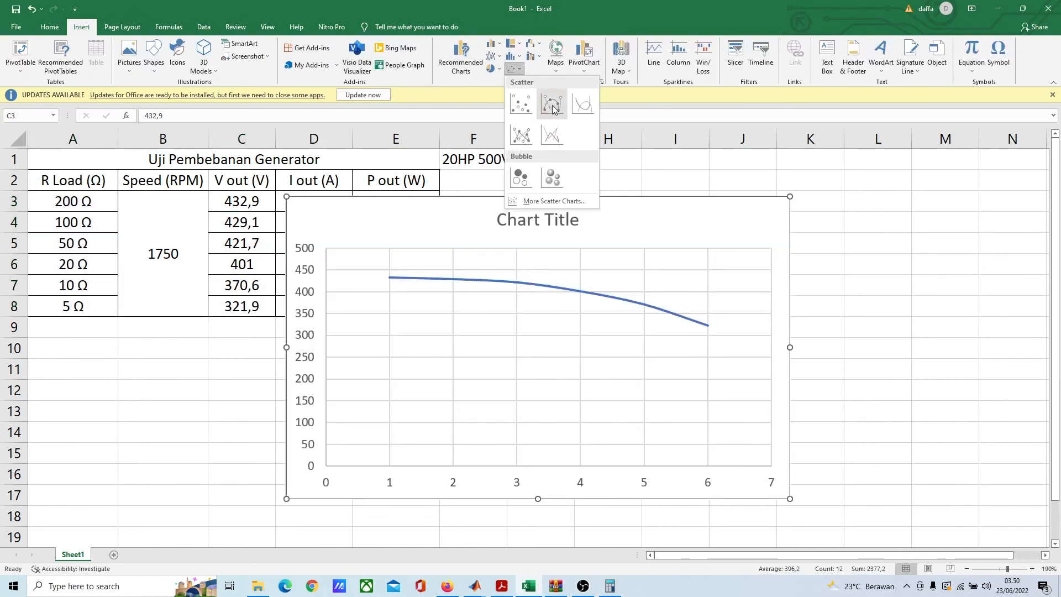
click(550, 107)
drag(498, 216, 719, 232)
Step: Replace the chart title with "Hubunga Beban dengan V out"
click(637, 230)
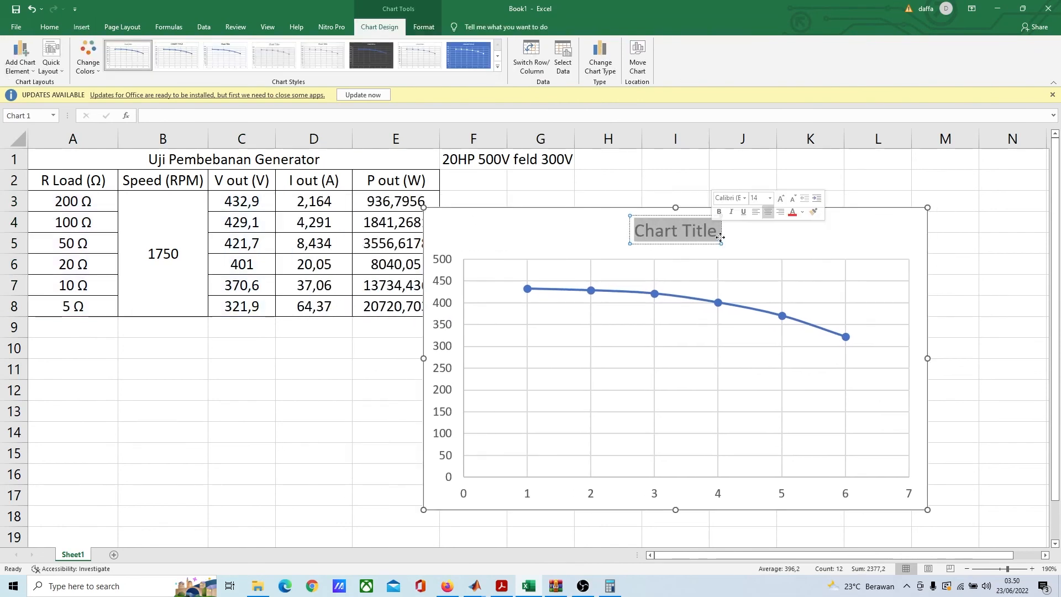
text(Hubunga )
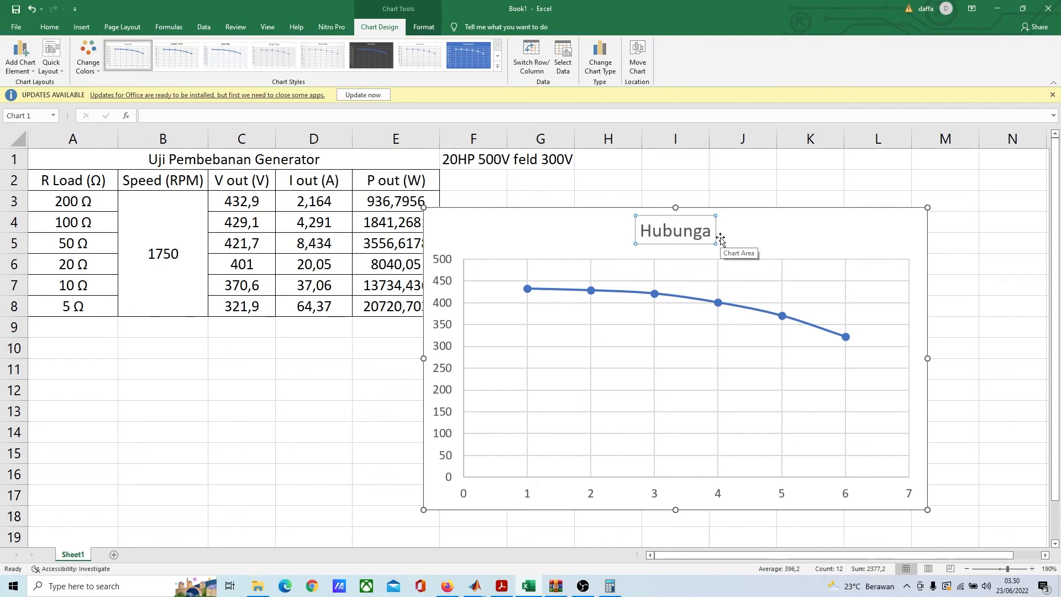
text(R)
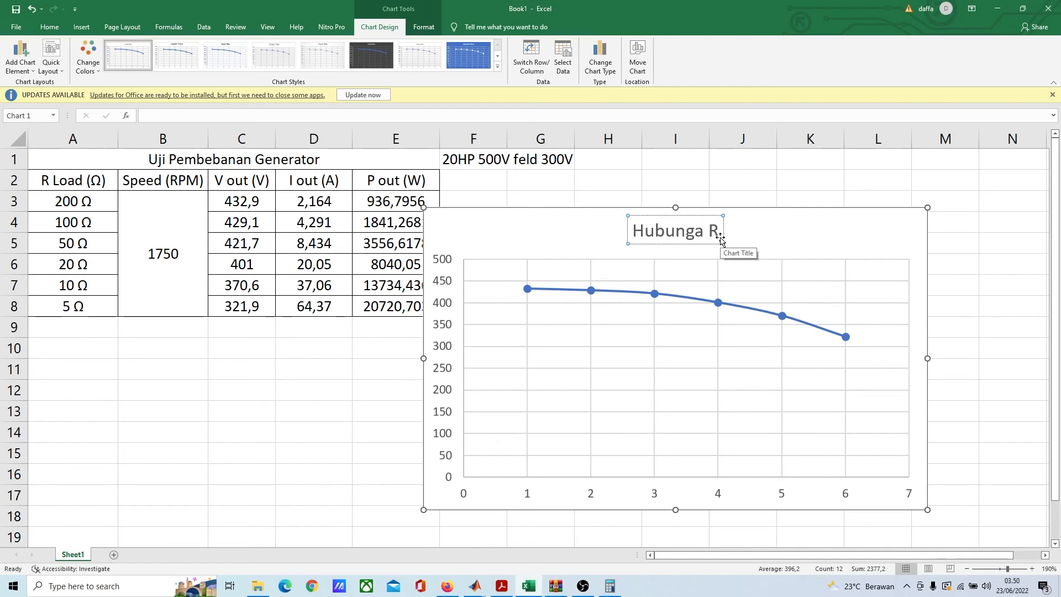
key(BackSpace)
text(Beban)
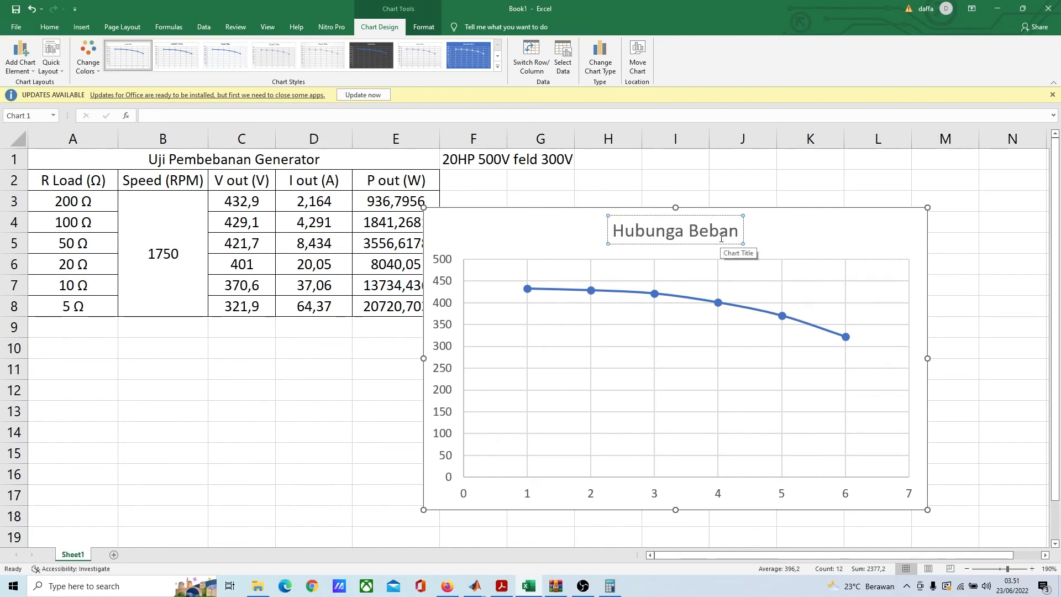
text( de)
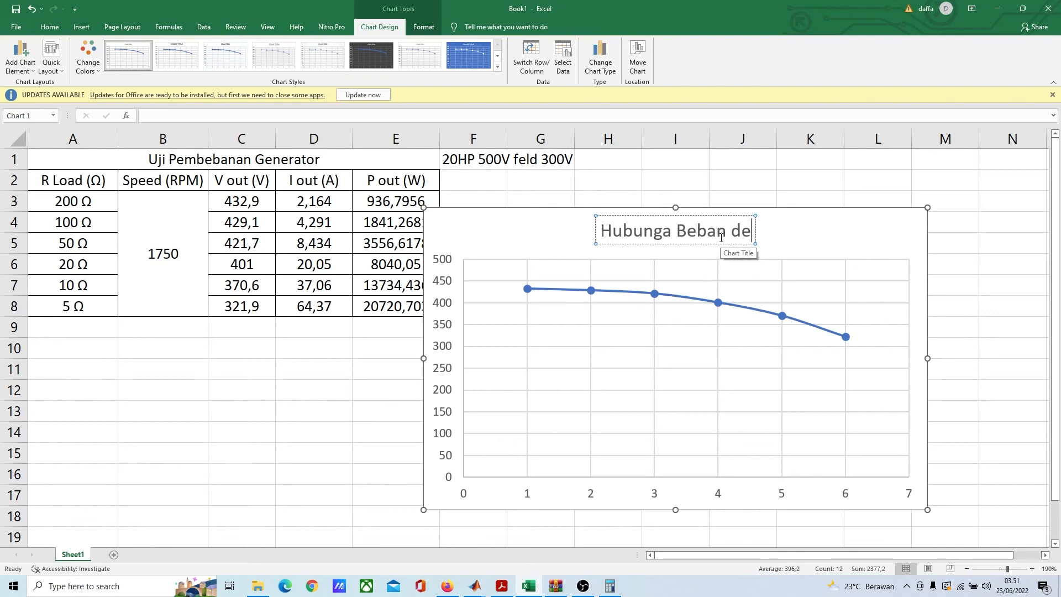
text(ngan V out)
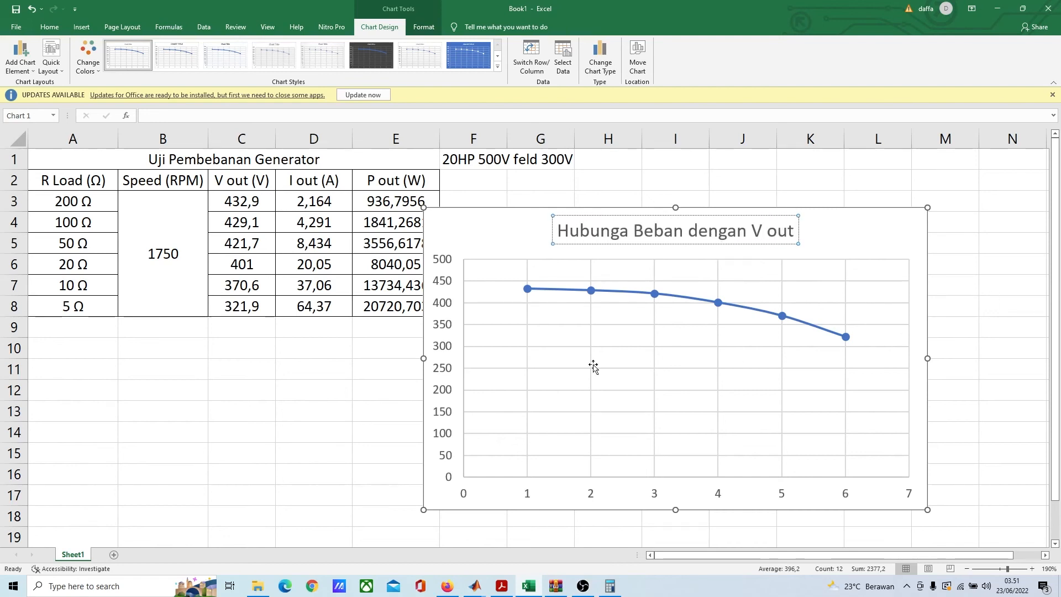
click(885, 227)
click(966, 242)
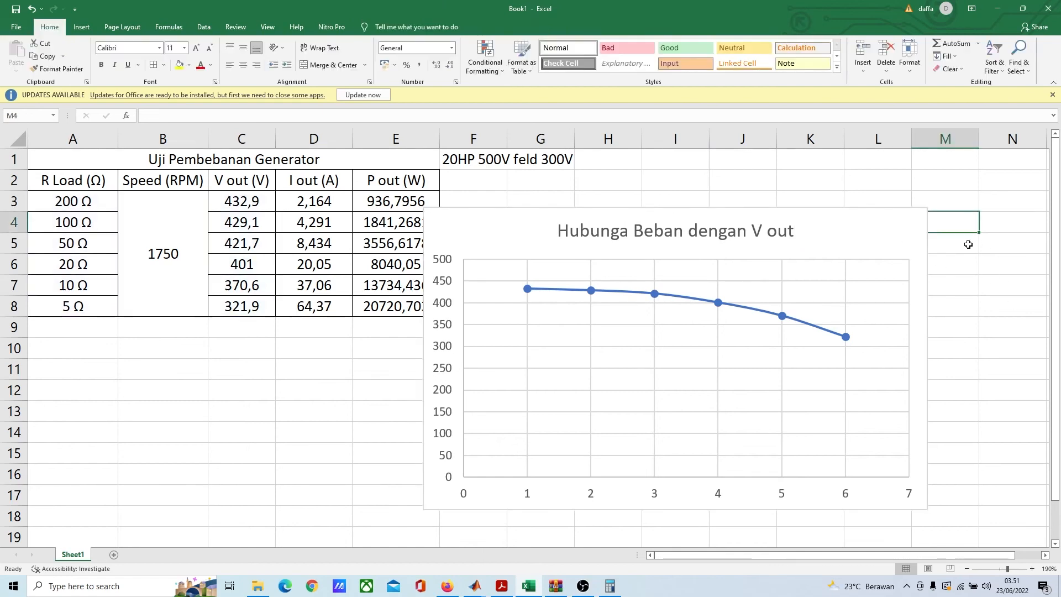
Step: Add axis titles to the chart and name the vertical axis "V out"
click(918, 248)
click(942, 214)
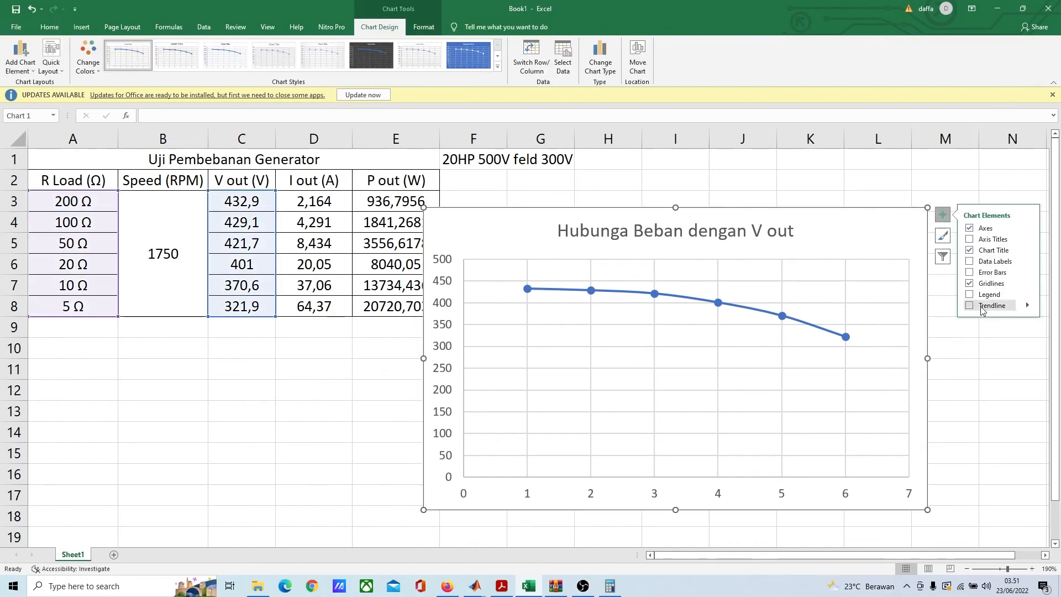
click(970, 240)
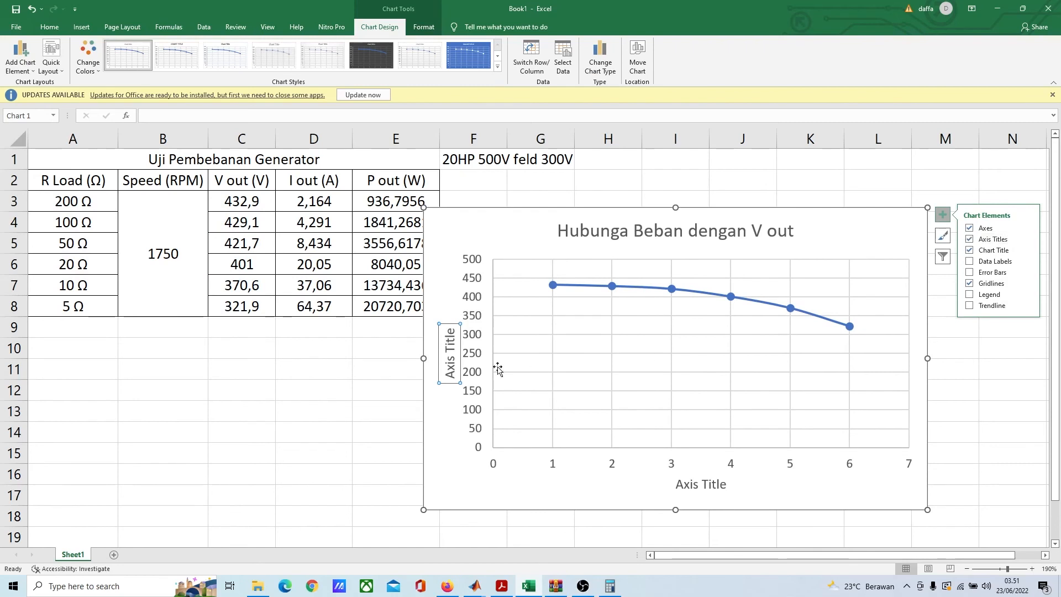
click(454, 362)
key(ctrl+a)
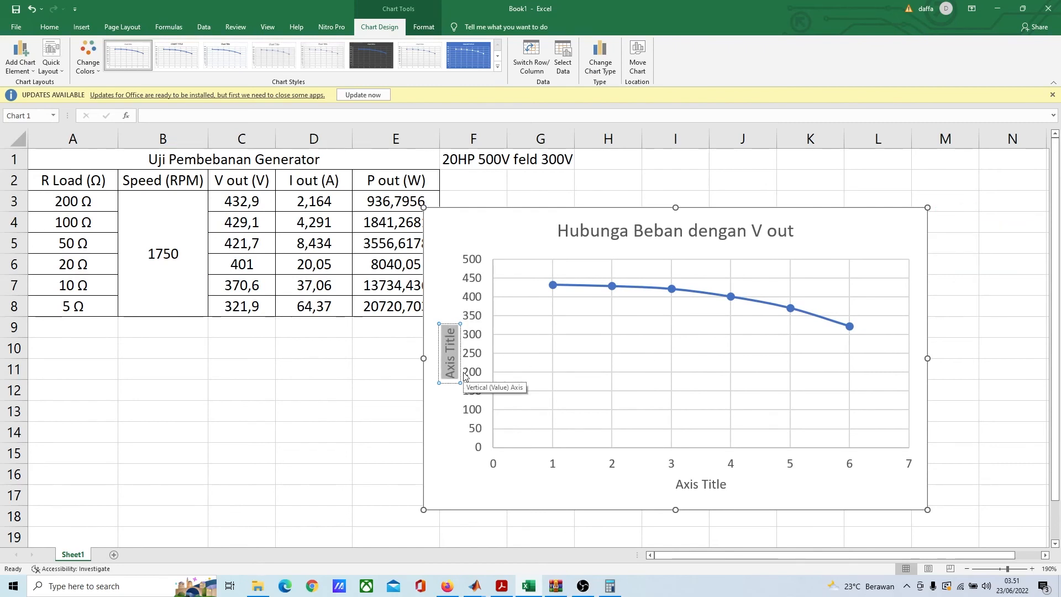
text(V out)
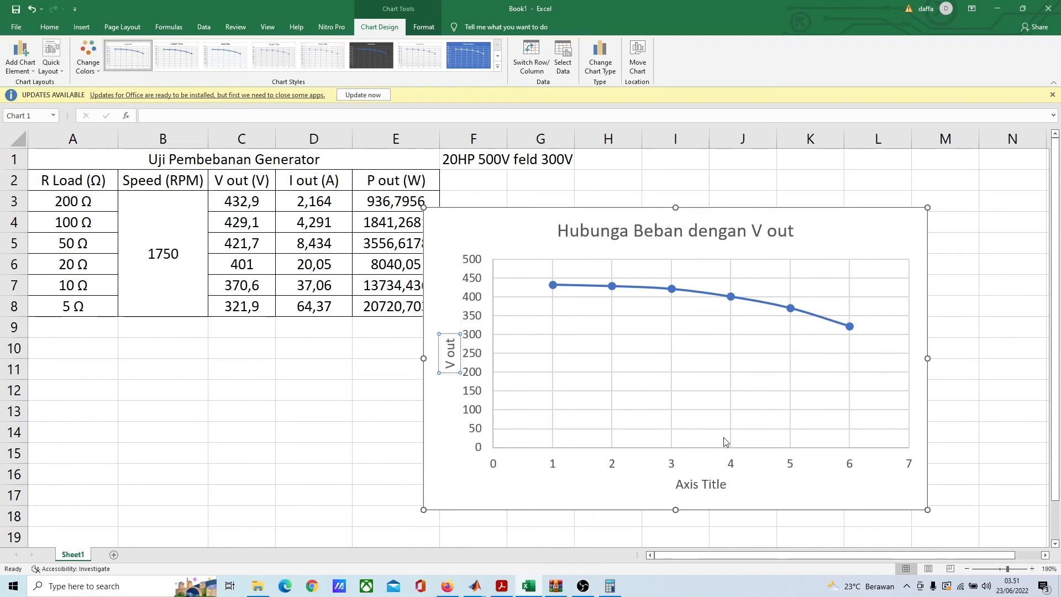
Step: Name the chart's horizontal axis "R Load"
click(701, 486)
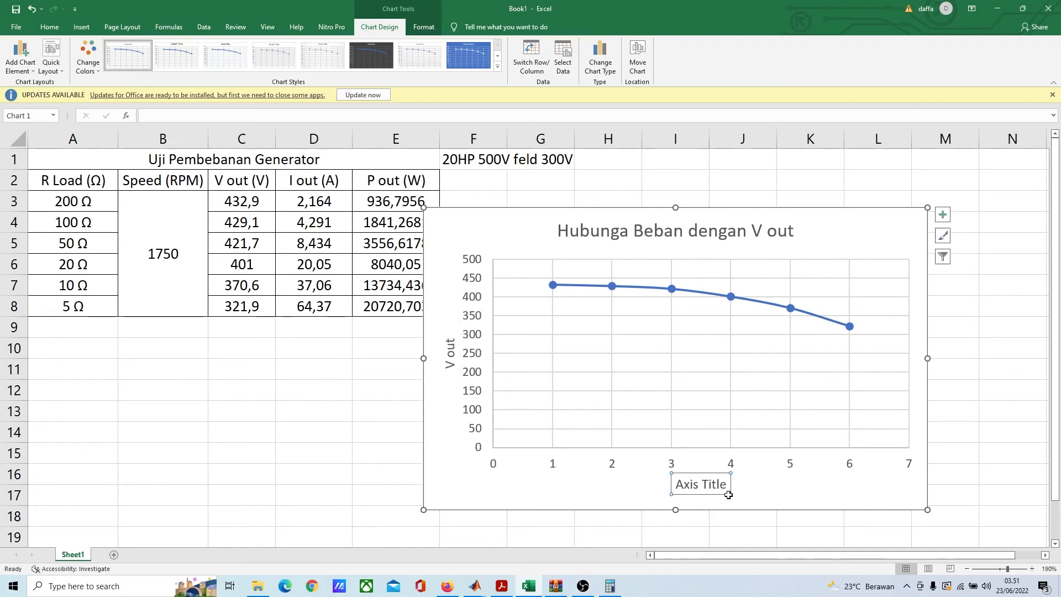
triple_click(721, 486)
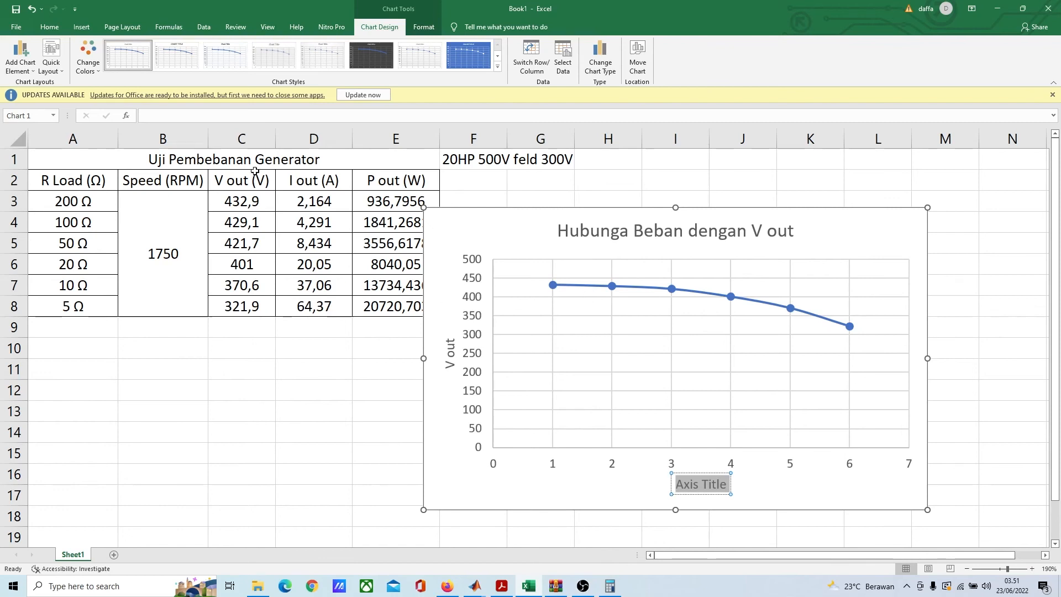
text(R)
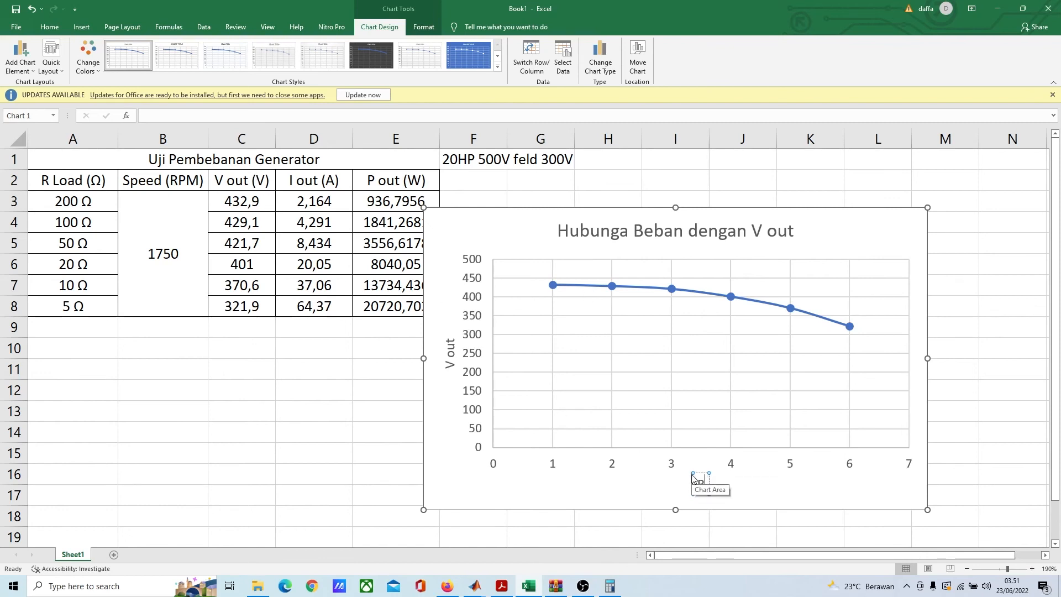
text( Load)
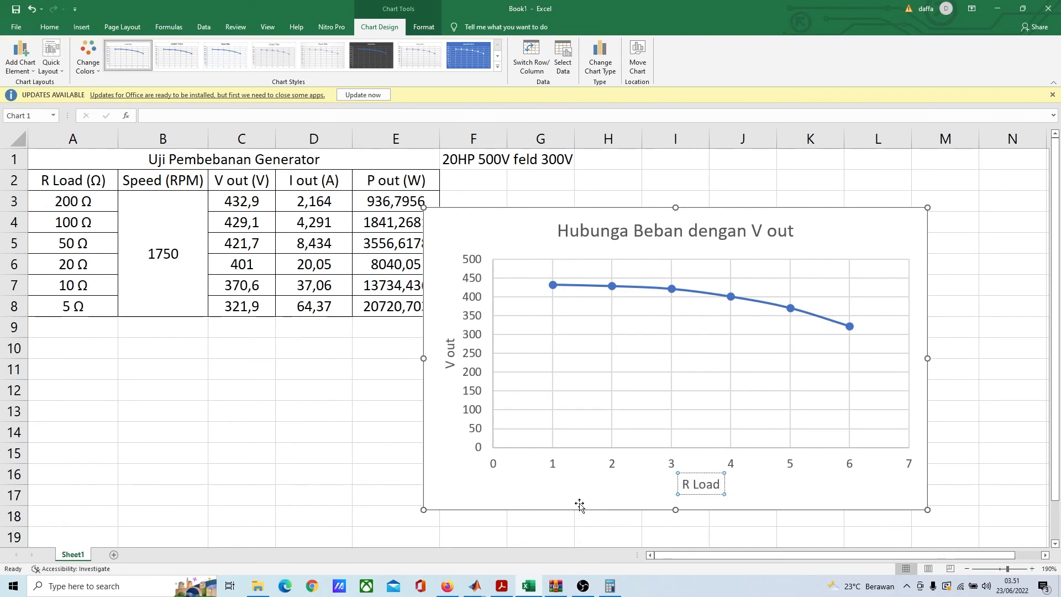
click(573, 502)
Step: Examine the data source of the V out chart and the X and Y value ranges of its series
click(686, 286)
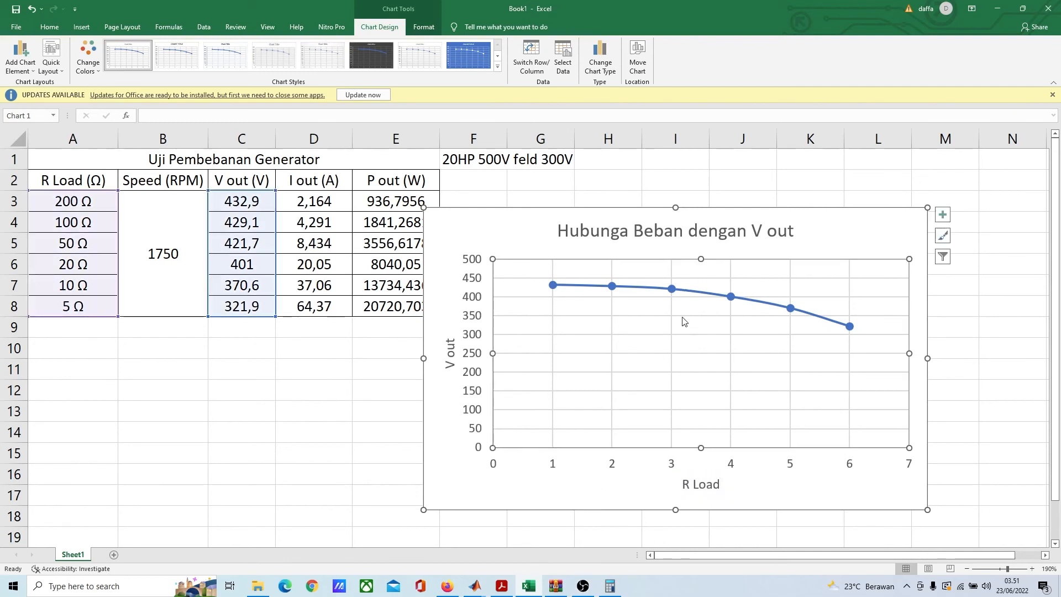
right_click(672, 288)
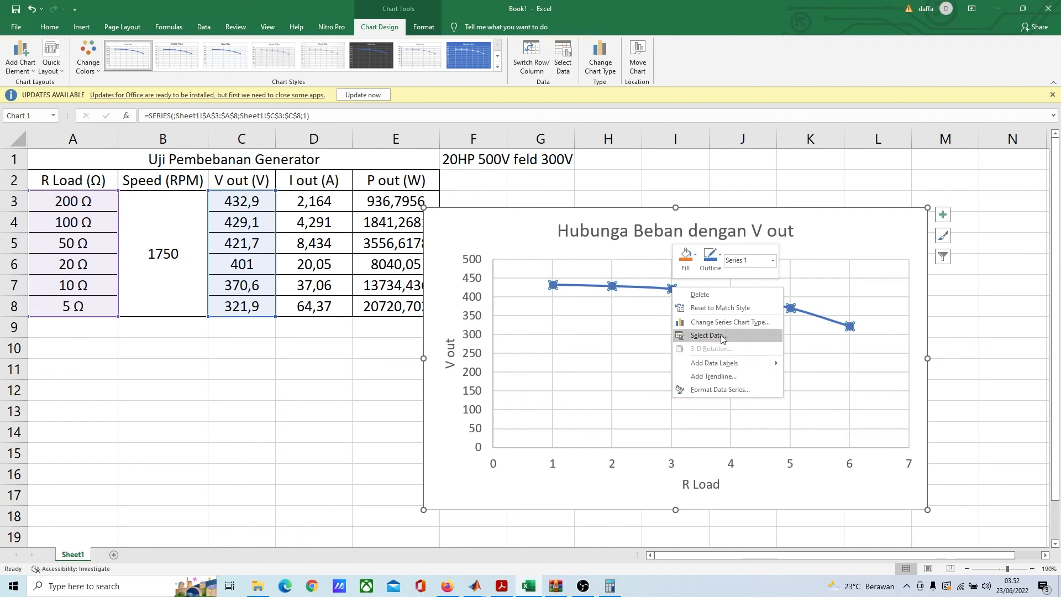
click(724, 339)
drag(122, 231, 648, 292)
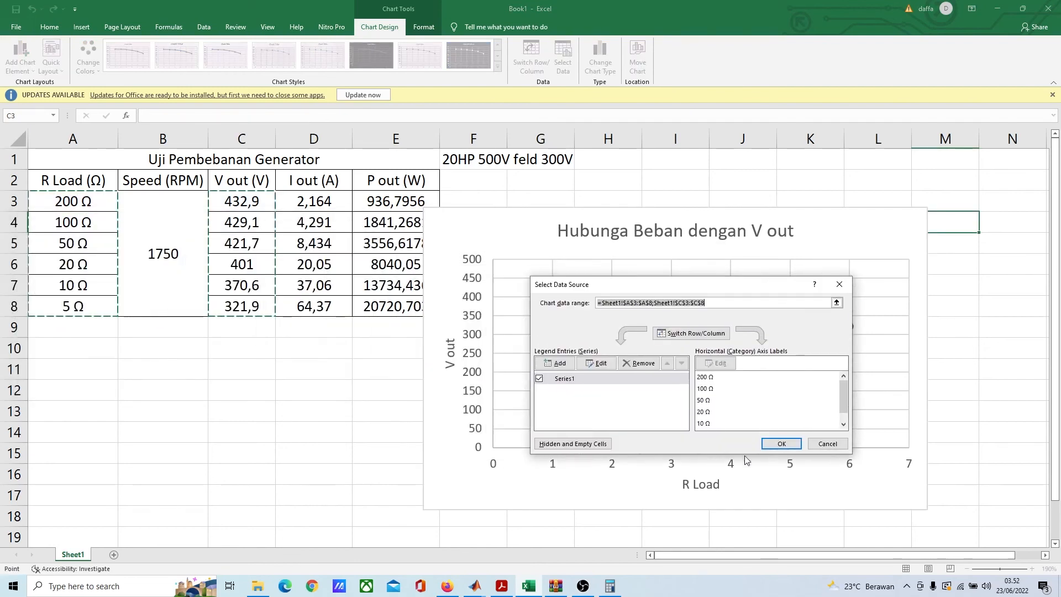
click(588, 385)
click(597, 363)
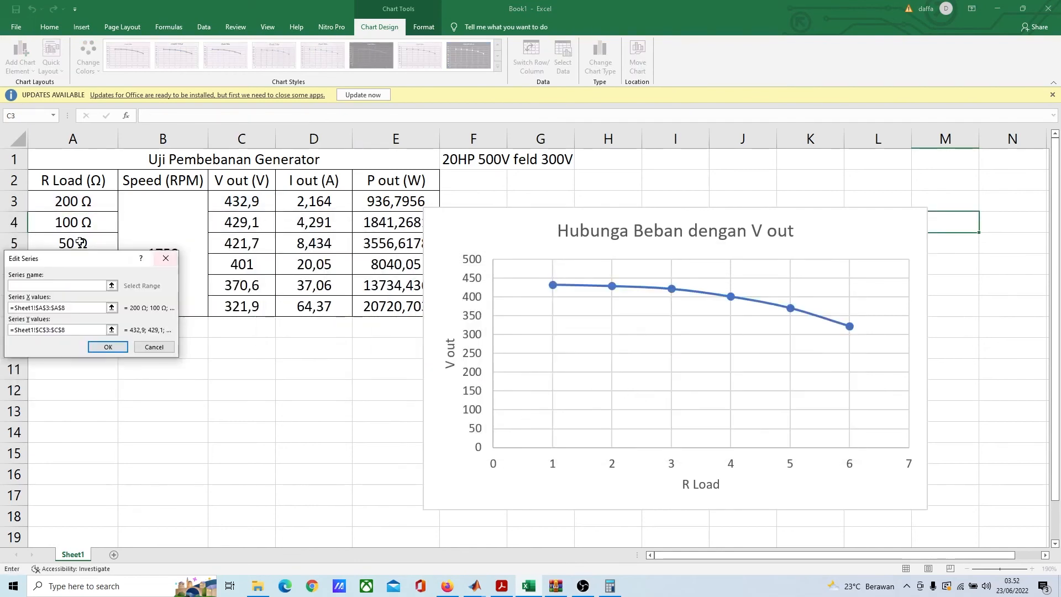
drag(125, 253, 702, 275)
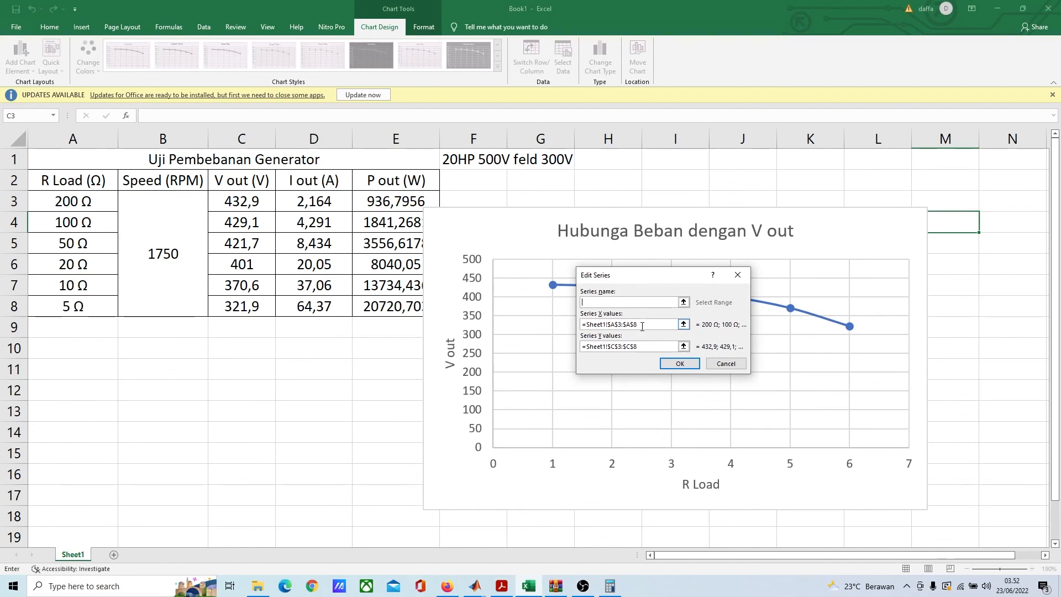
click(643, 326)
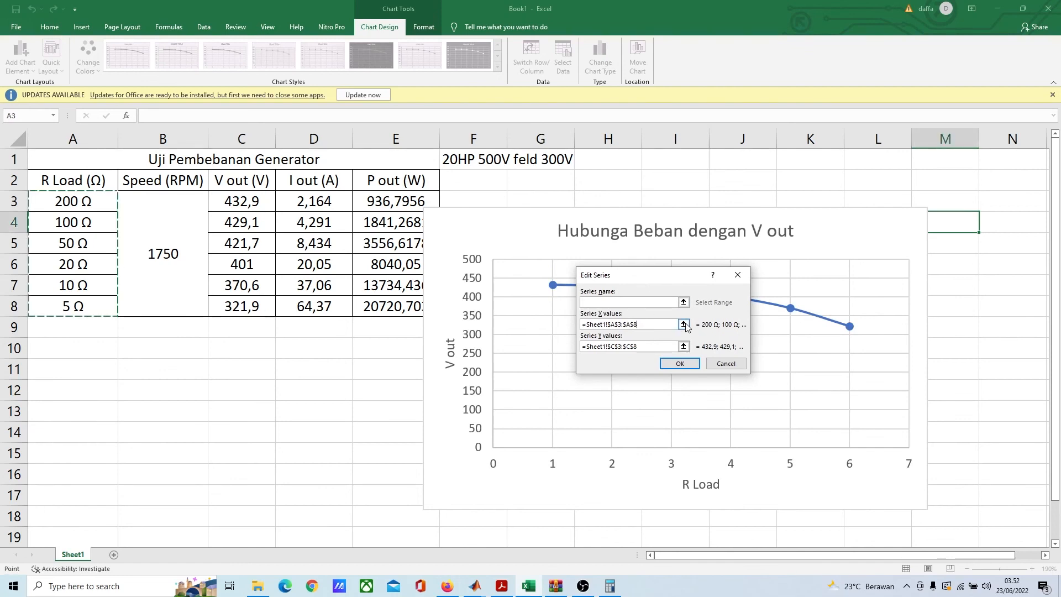
click(696, 367)
click(839, 284)
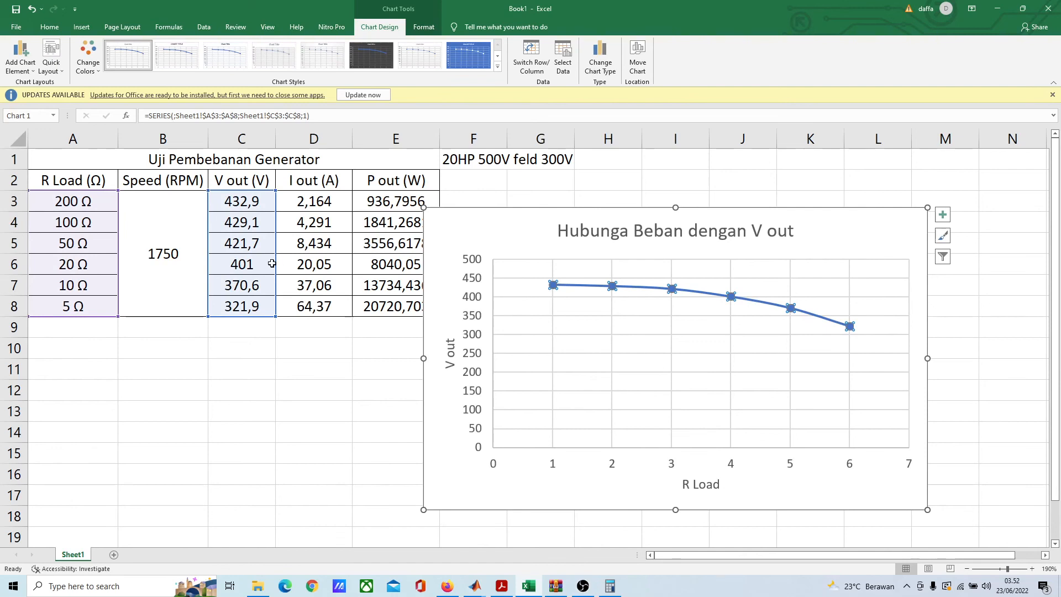
Step: Remove the Ω symbol from the R Load values in A3 to A5, leaving 200, 100 and 50
click(87, 208)
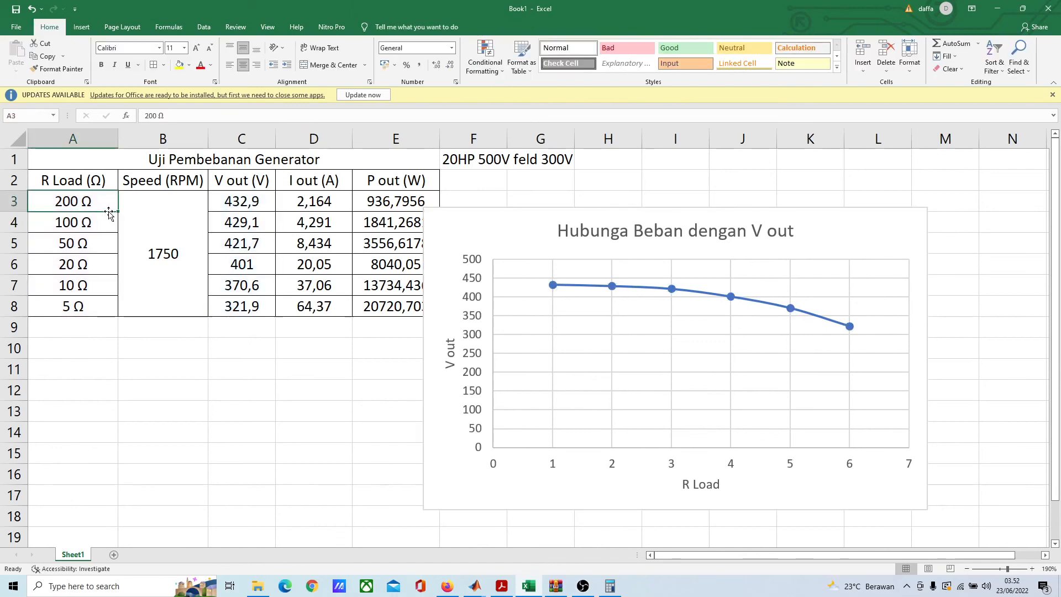
click(182, 117)
key(BackSpace)
key(BackSpace)
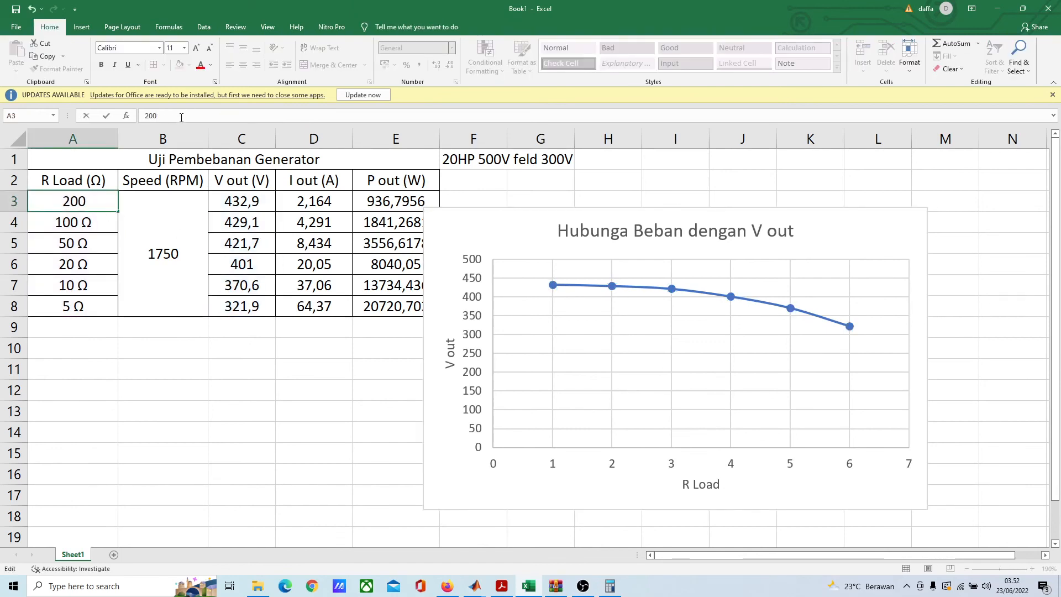
click(79, 217)
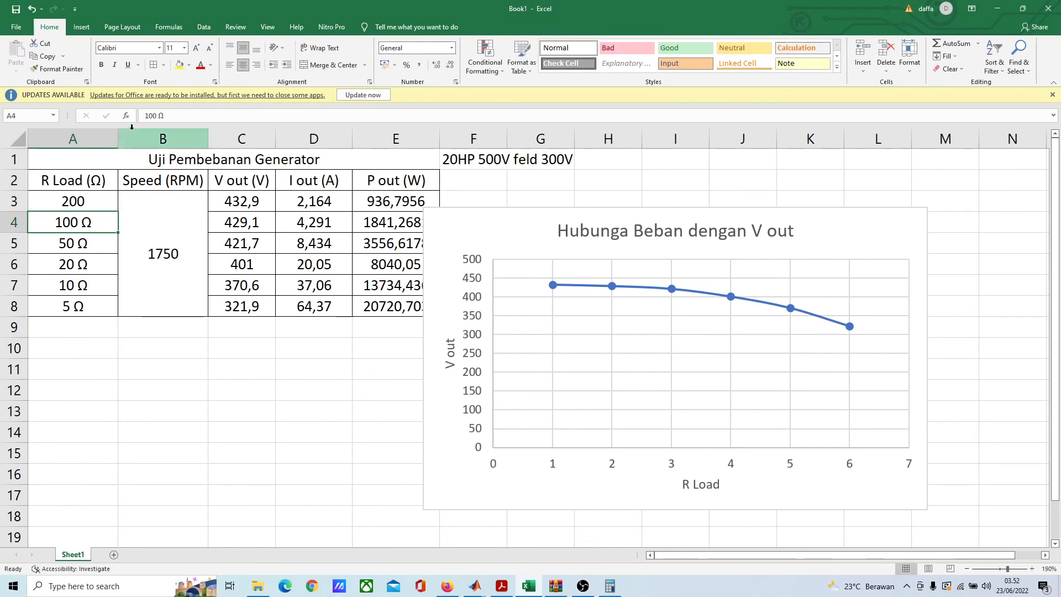
click(175, 120)
key(BackSpace)
key(BackSpace)
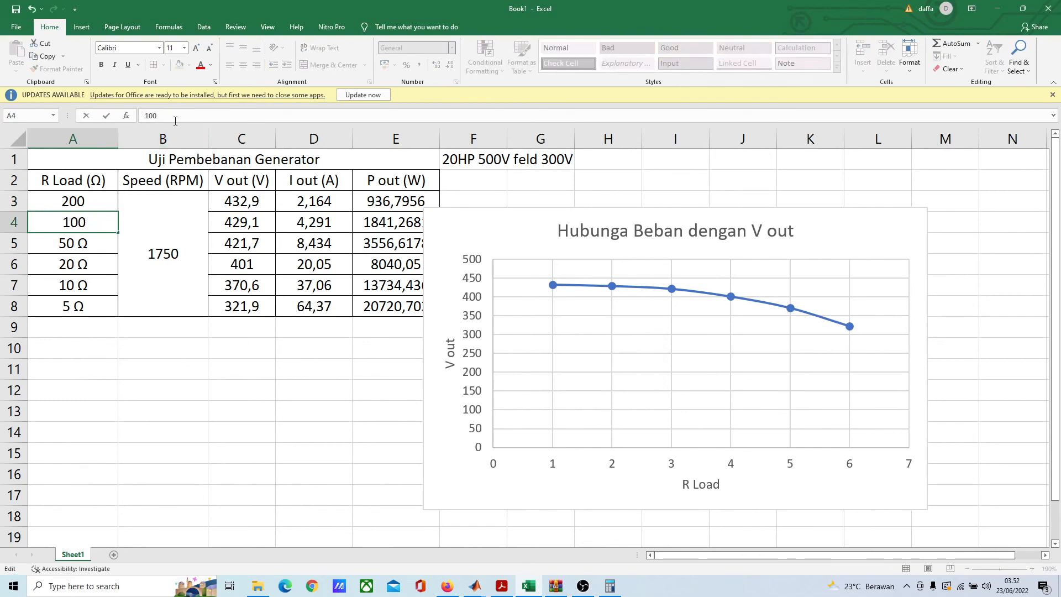
click(103, 241)
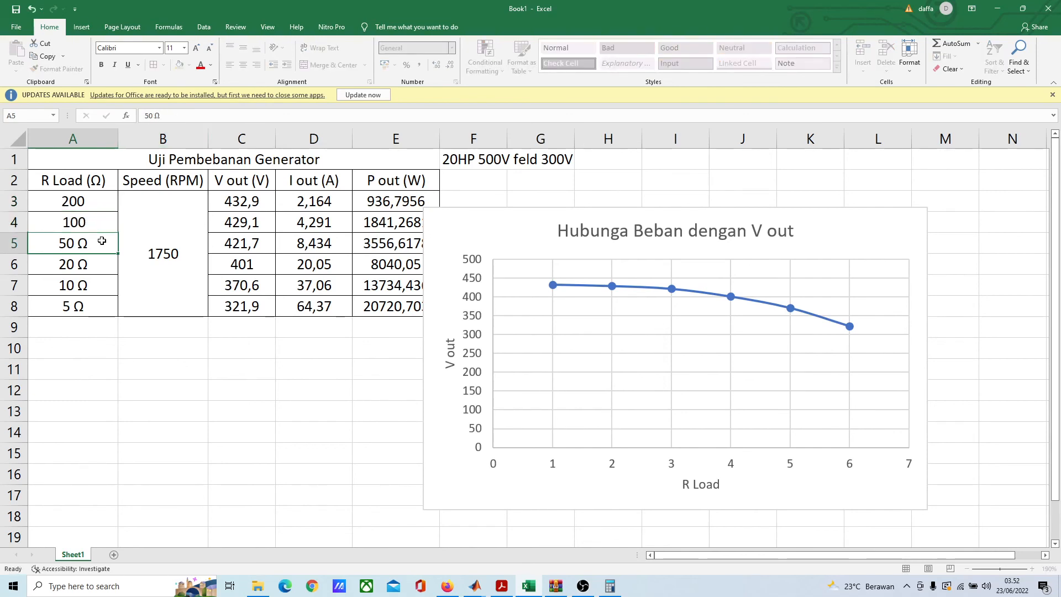
click(163, 113)
key(BackSpace)
key(BackSpace)
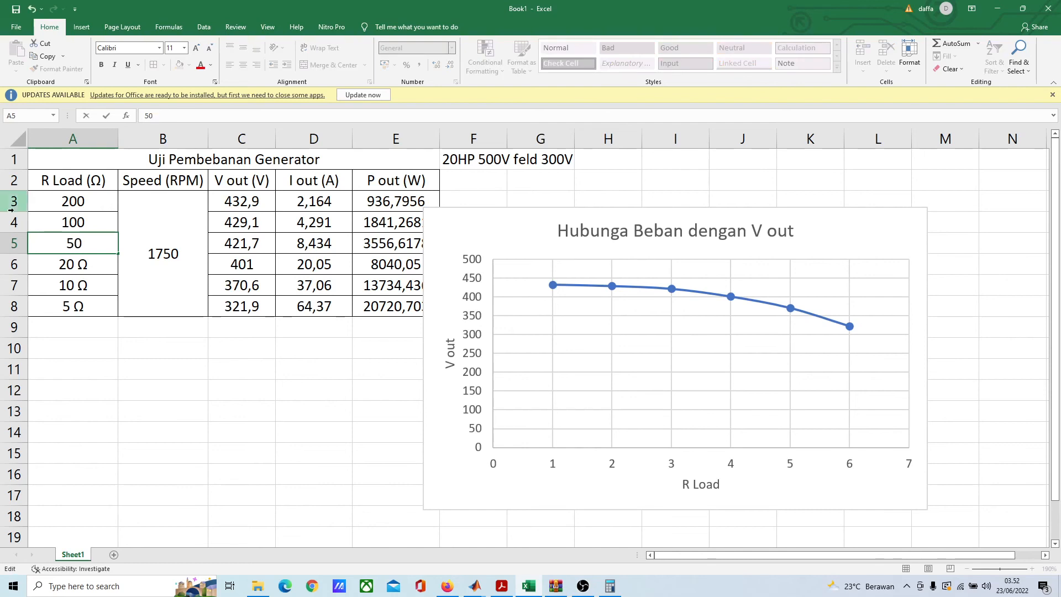
Step: Strip the Ω symbol from the R Load values in A6 to A8, leaving 20, 10 and 5
click(68, 267)
click(181, 112)
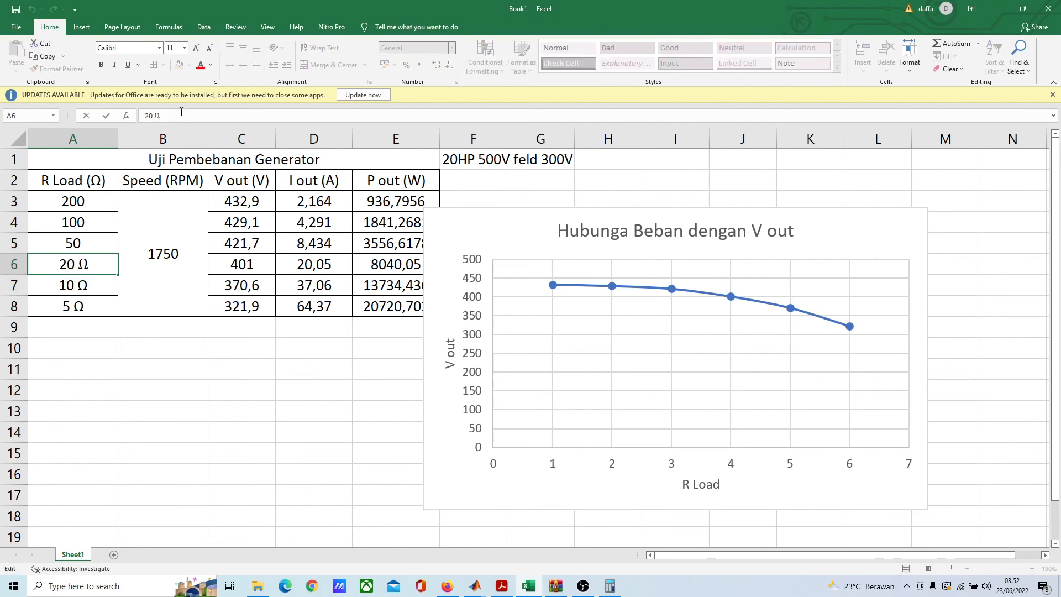
key(BackSpace)
key(BackSpace)
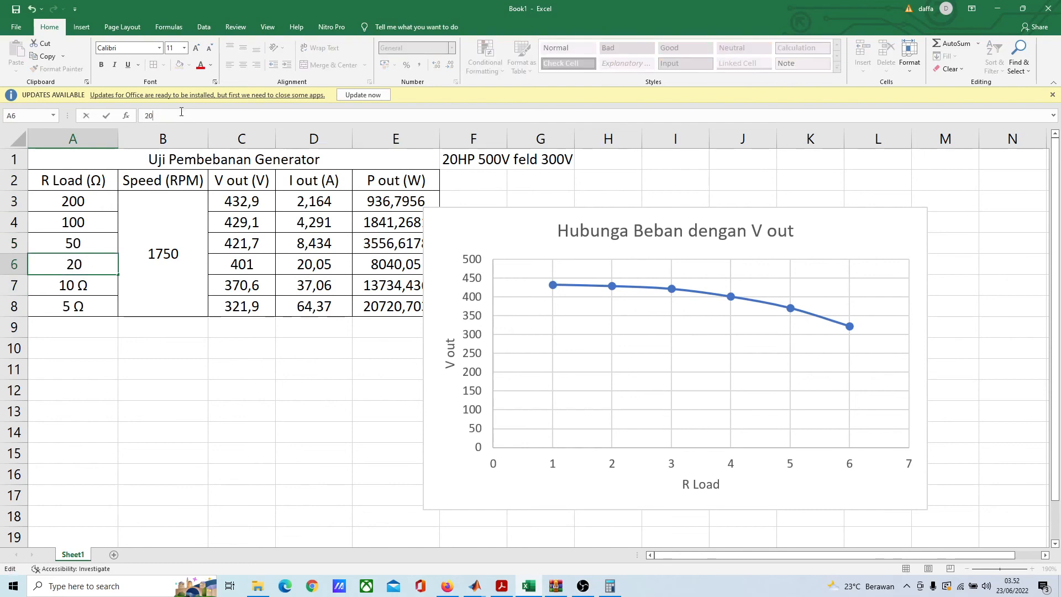
click(49, 287)
click(169, 117)
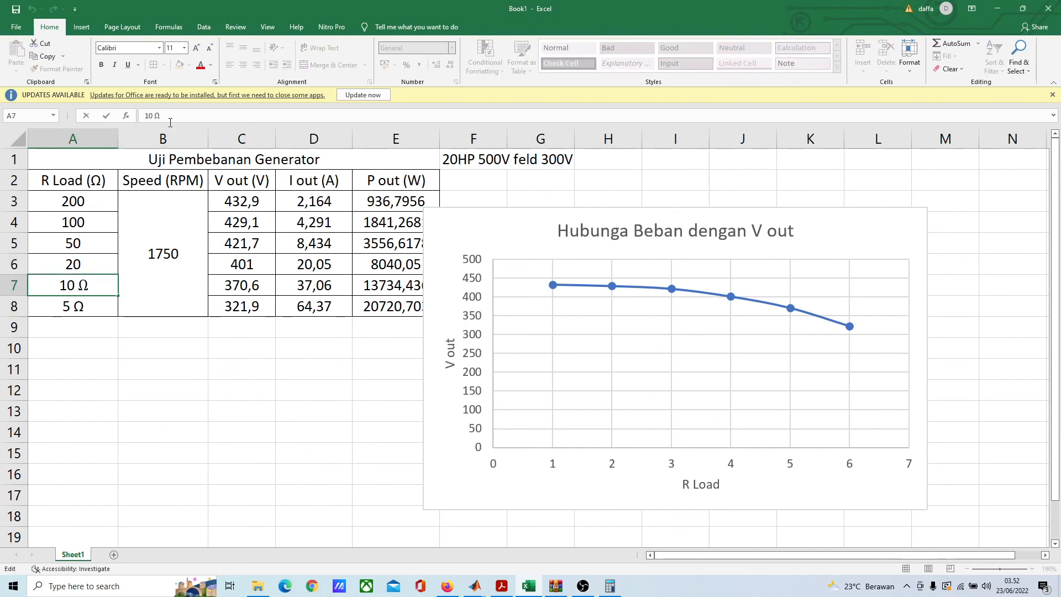
key(BackSpace)
key(BackSpace)
click(109, 305)
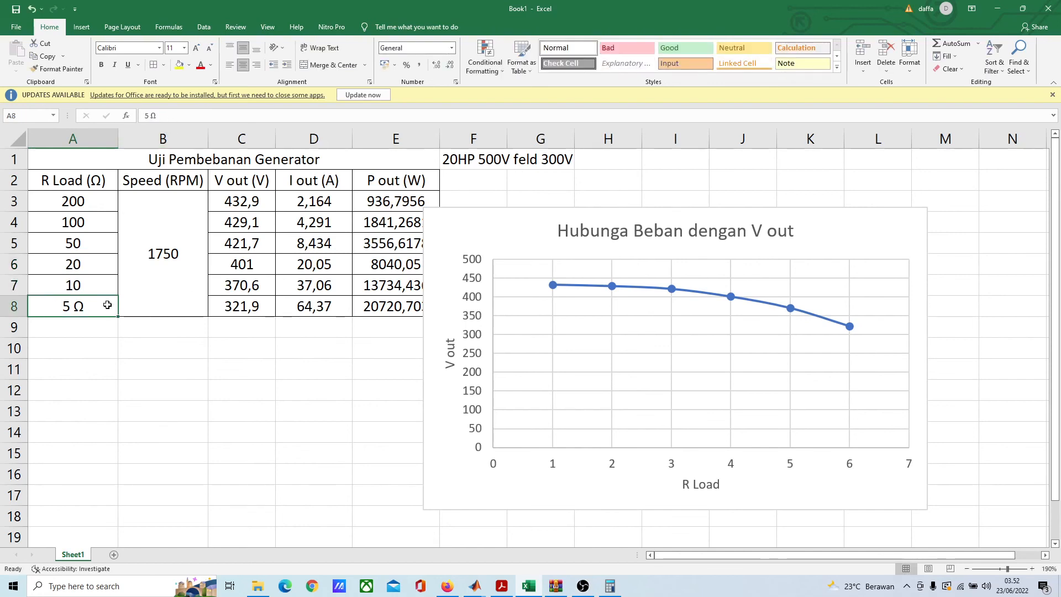
click(183, 119)
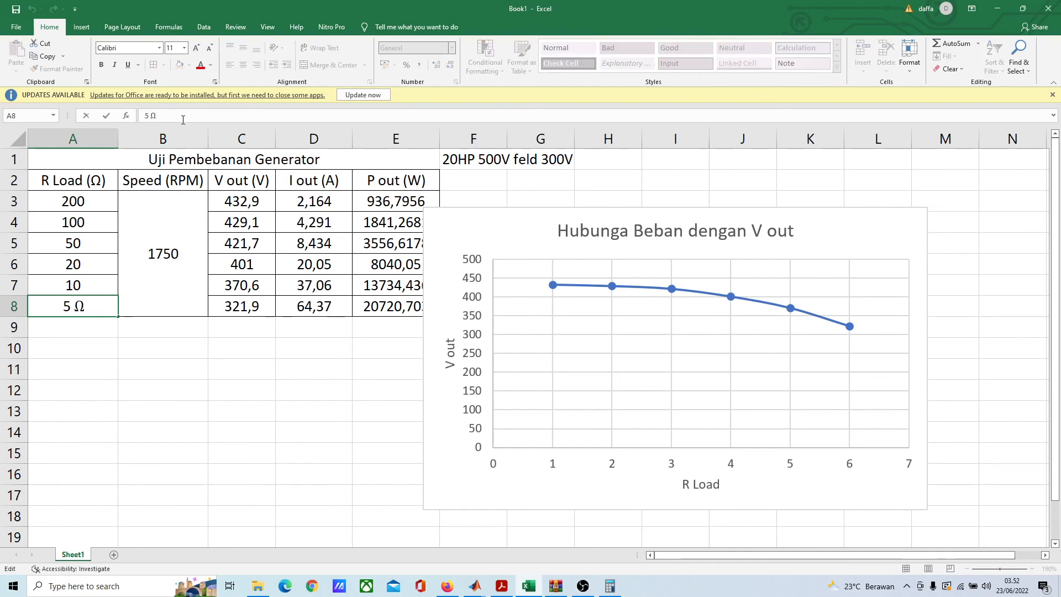
key(BackSpace)
key(BackSpace)
click(176, 388)
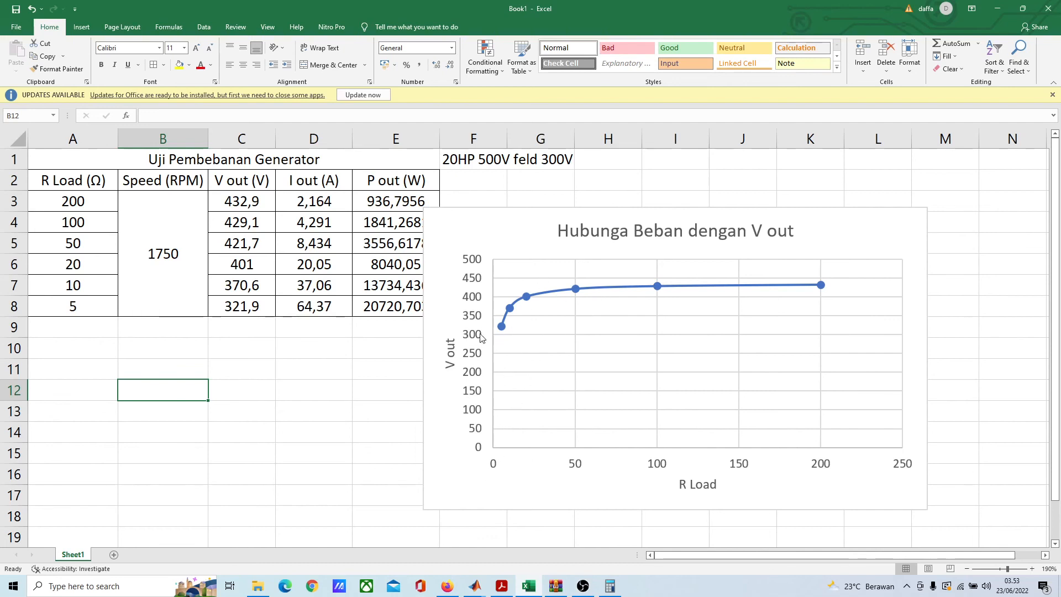
Step: Move the V out chart below the generator load table so the P out column is uncovered
drag(765, 213, 396, 376)
click(675, 369)
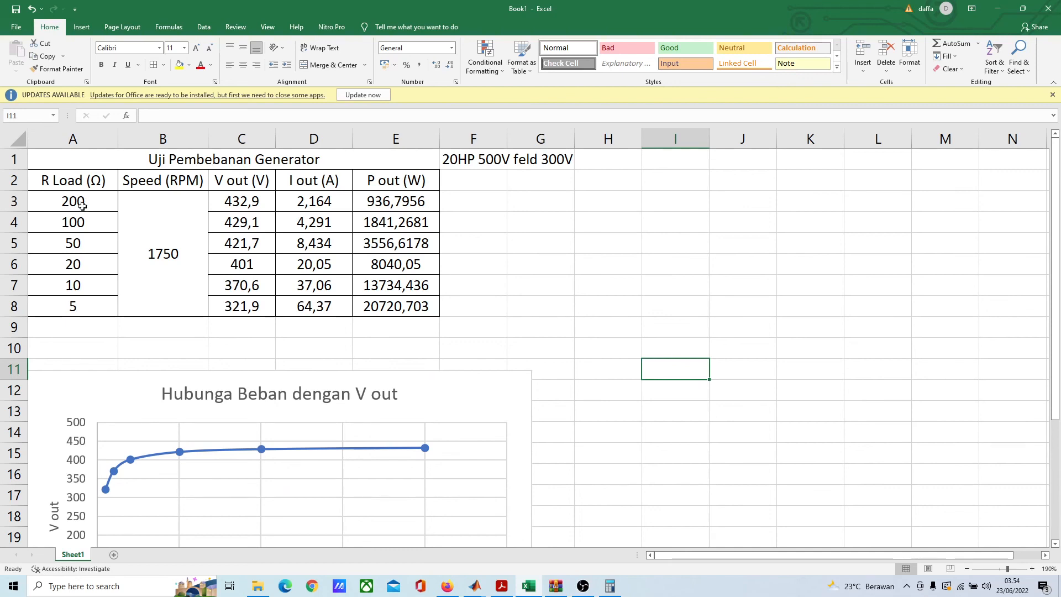
click(294, 212)
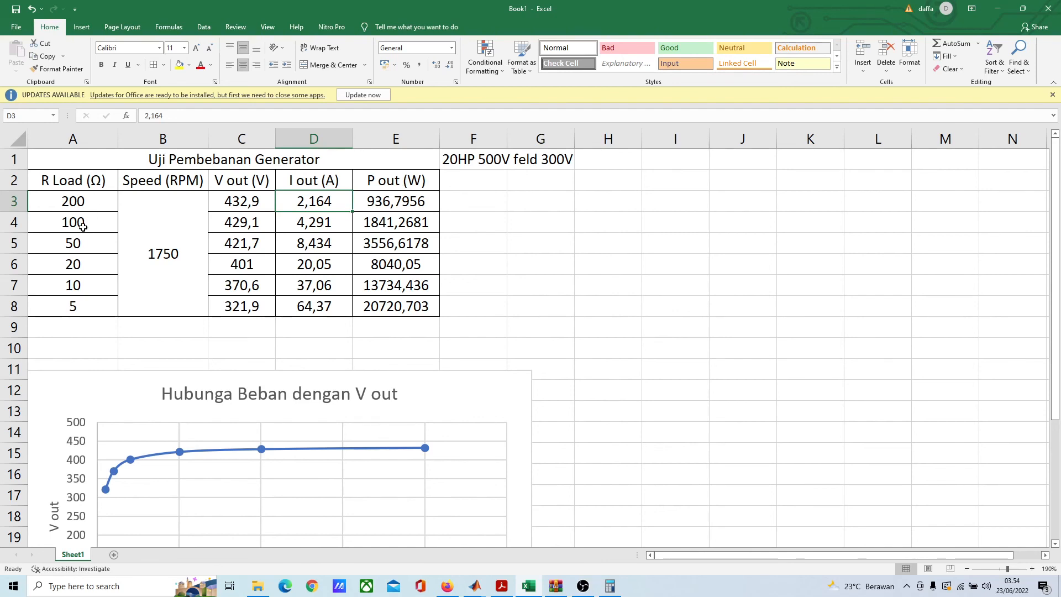
Step: Insert a scatter chart with smooth lines and markers from the R Load and I out values, and place it beside the V out chart
drag(83, 199, 86, 305)
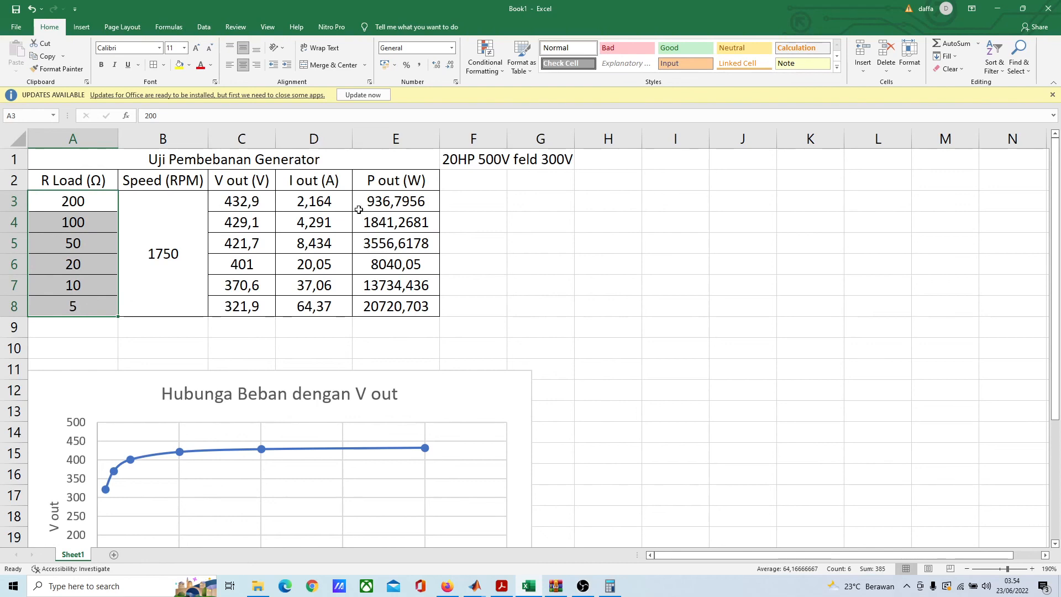
ctrl+drag(331, 202, 314, 306)
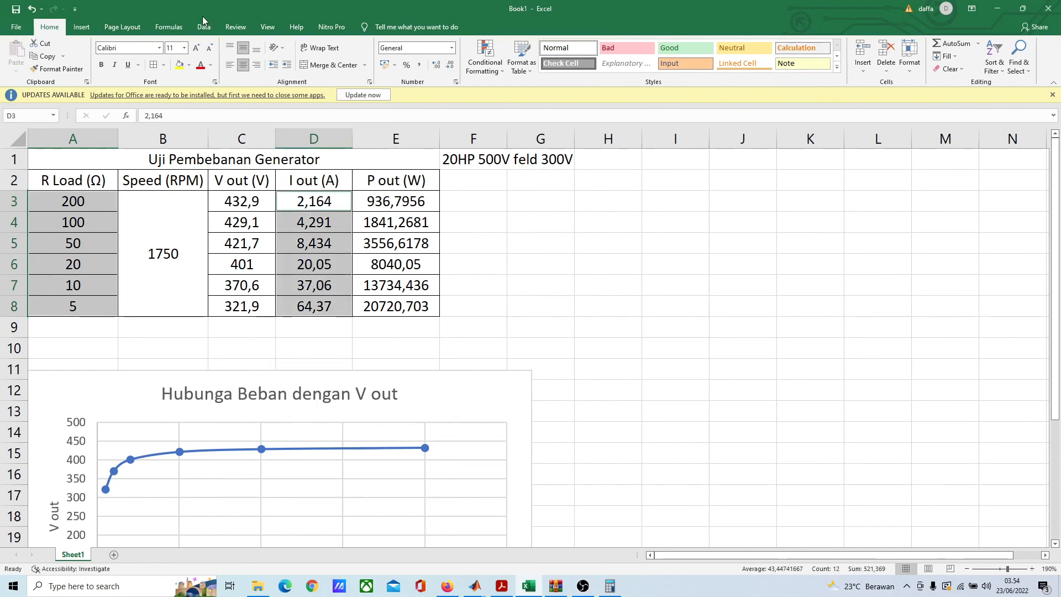
click(81, 27)
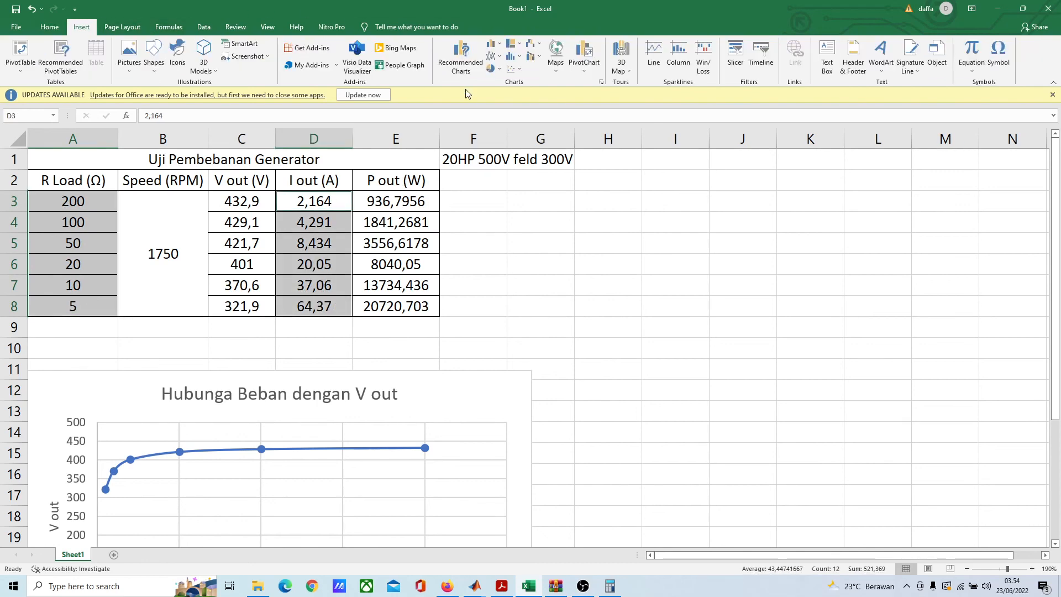
click(513, 69)
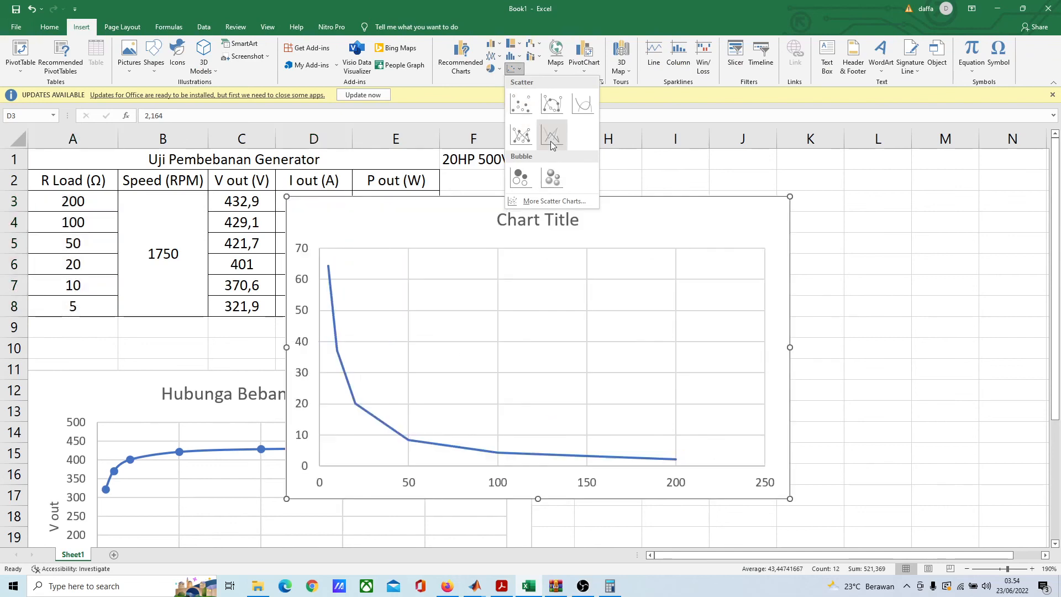
click(551, 104)
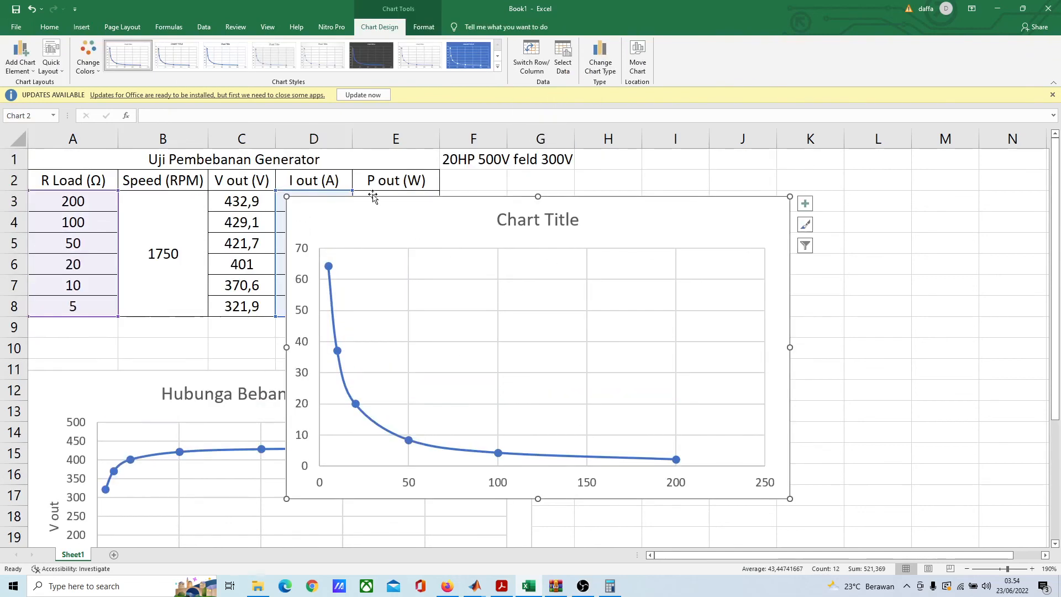
drag(372, 200, 624, 379)
Step: Replace the new chart's title with "Hubungan Beban dengan Iout"
scroll(685, 376, down, 1)
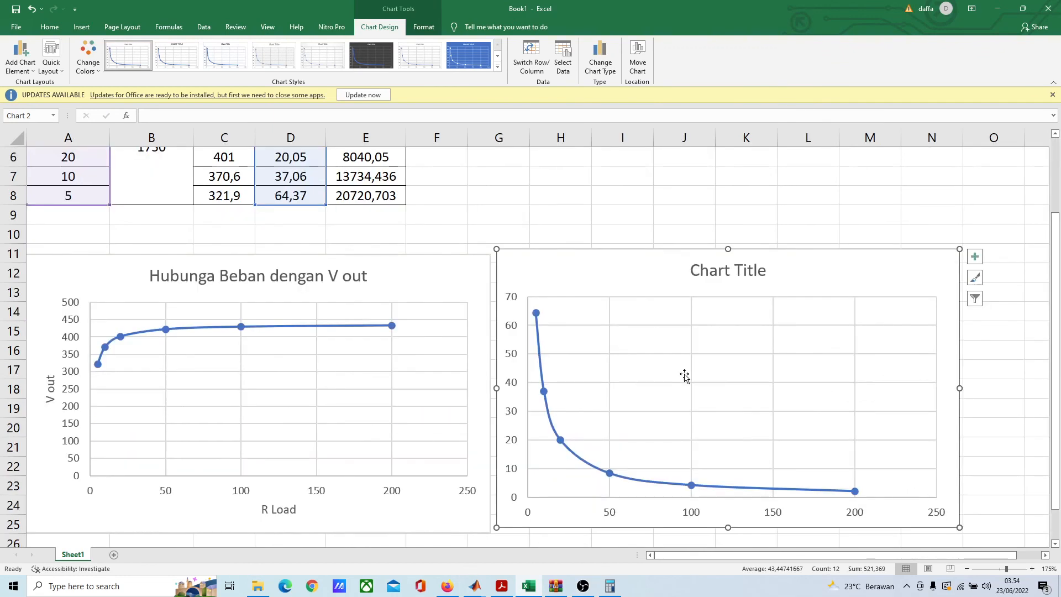
click(724, 270)
click(707, 269)
drag(708, 270, 762, 266)
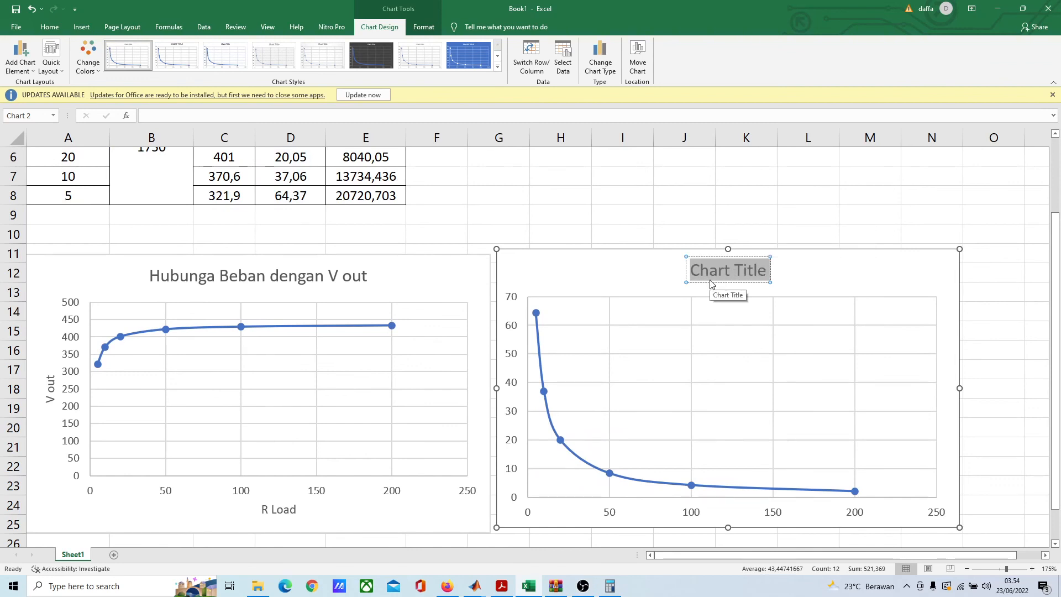
text(Hubungan)
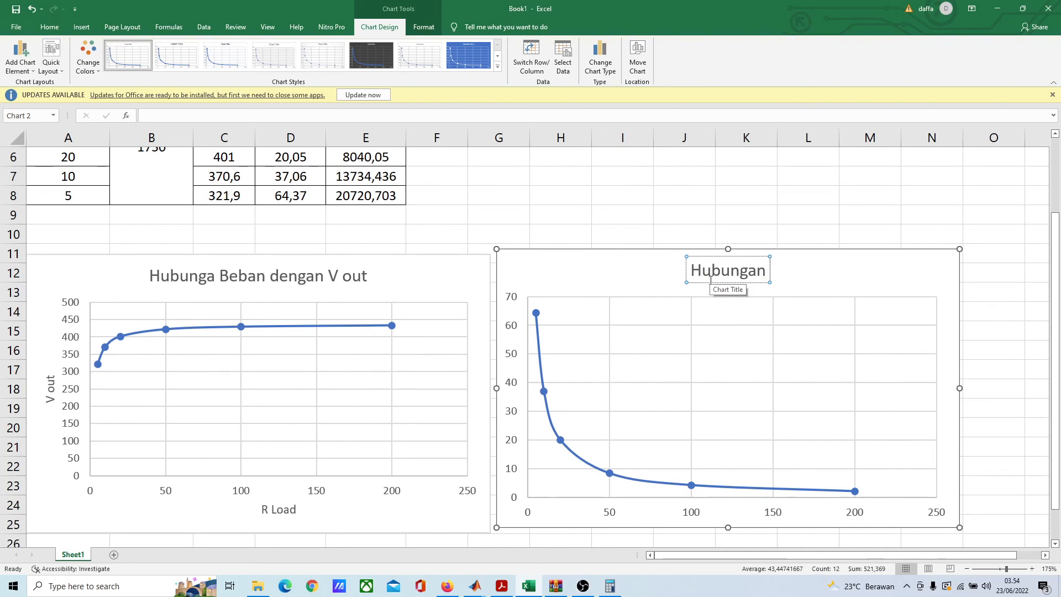
text( Beban)
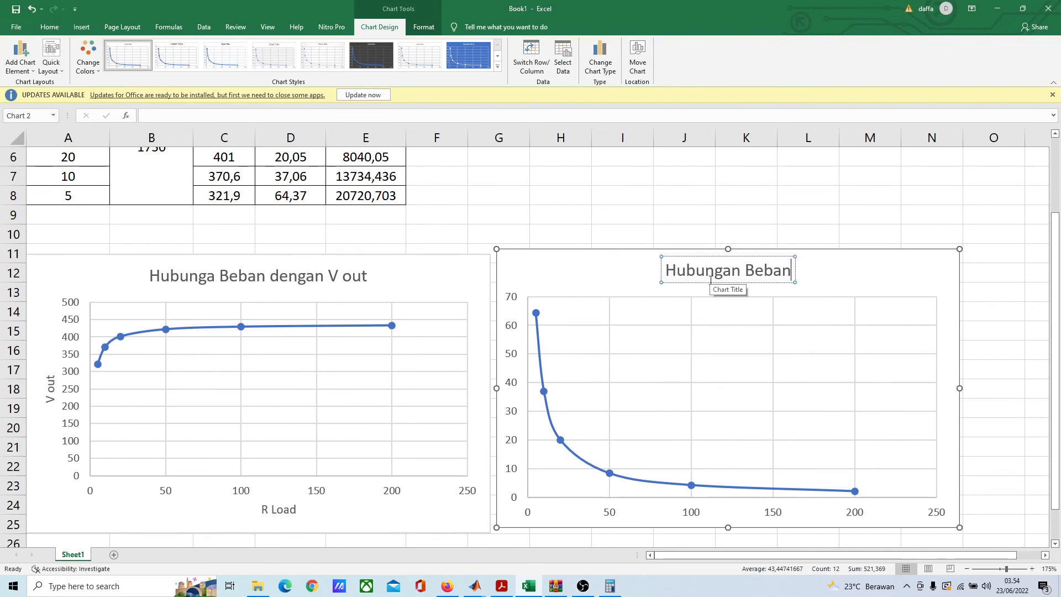
text( den)
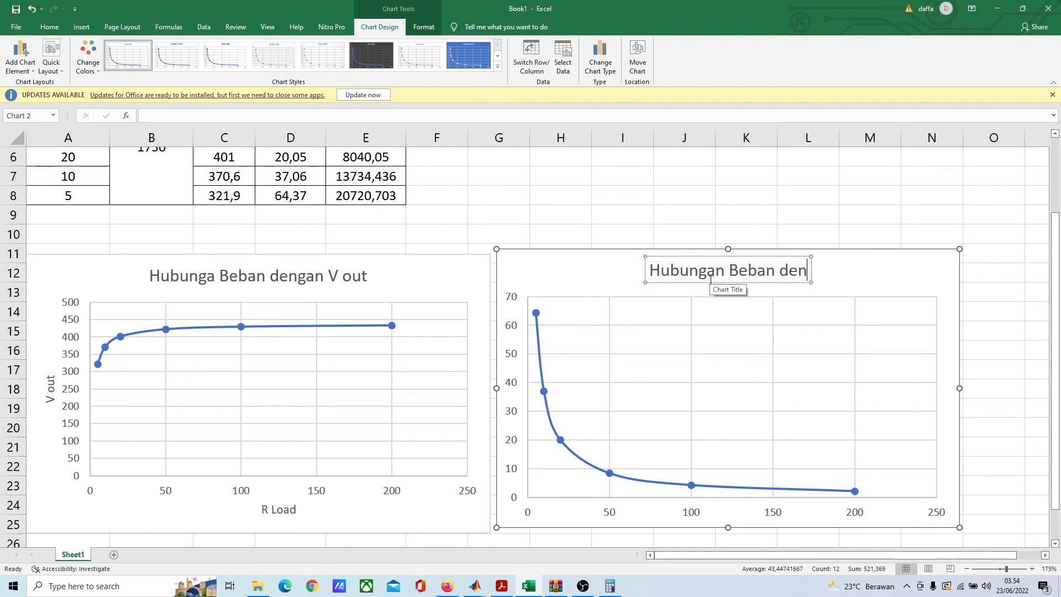
text(gan I)
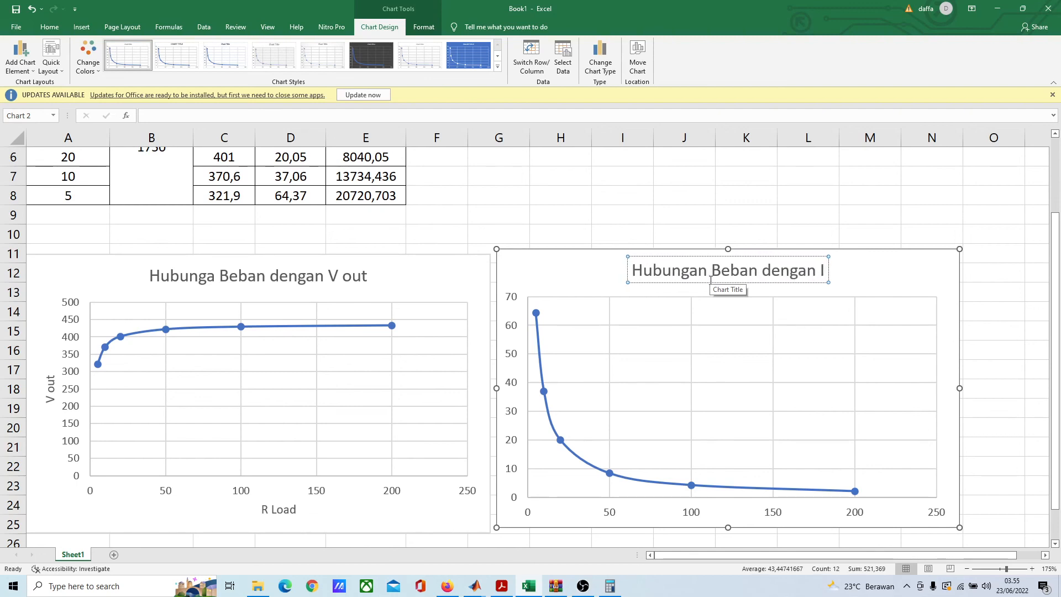
text(out)
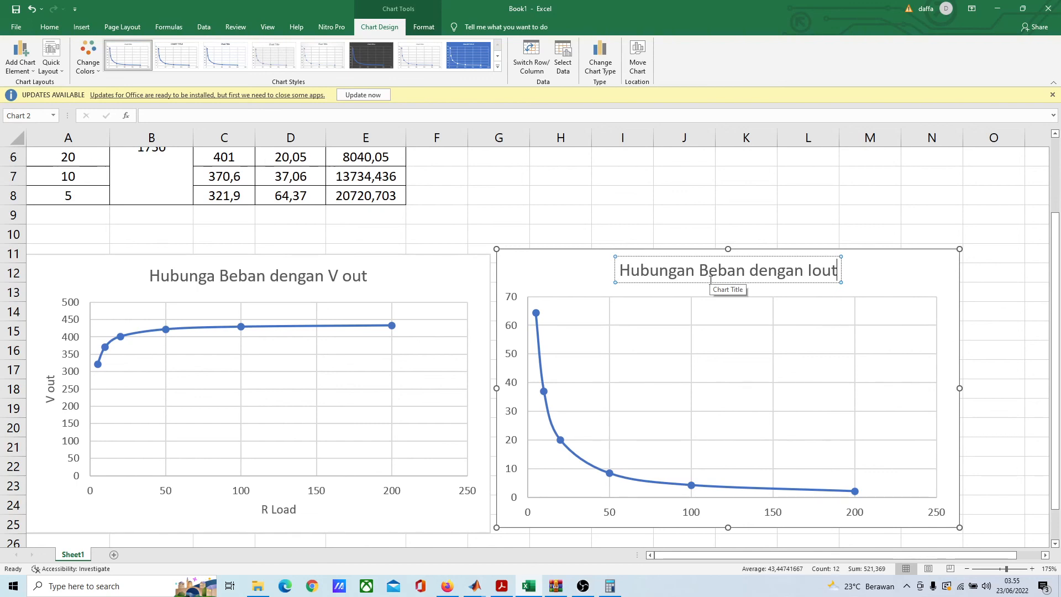
Step: Add axis titles to the "Hubungan Beban dengan Iout" chart and name its vertical axis "I out"
click(699, 431)
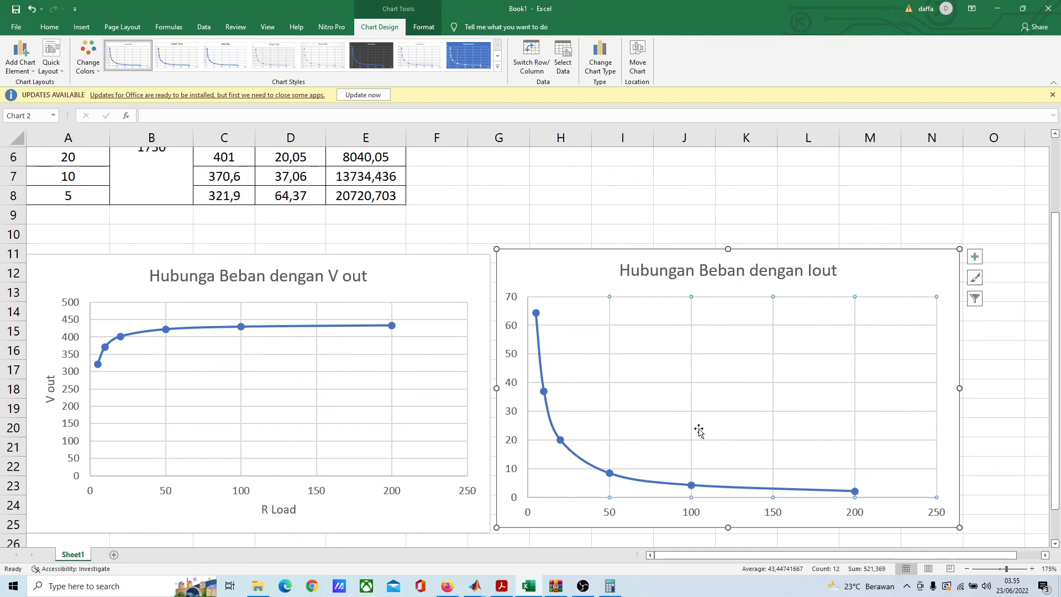
click(975, 257)
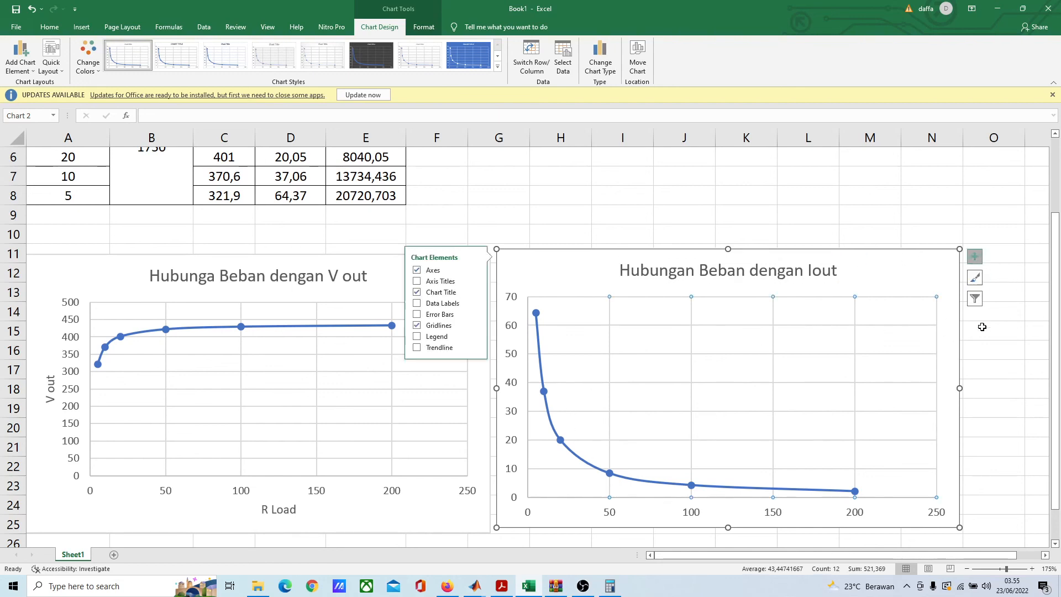
click(424, 283)
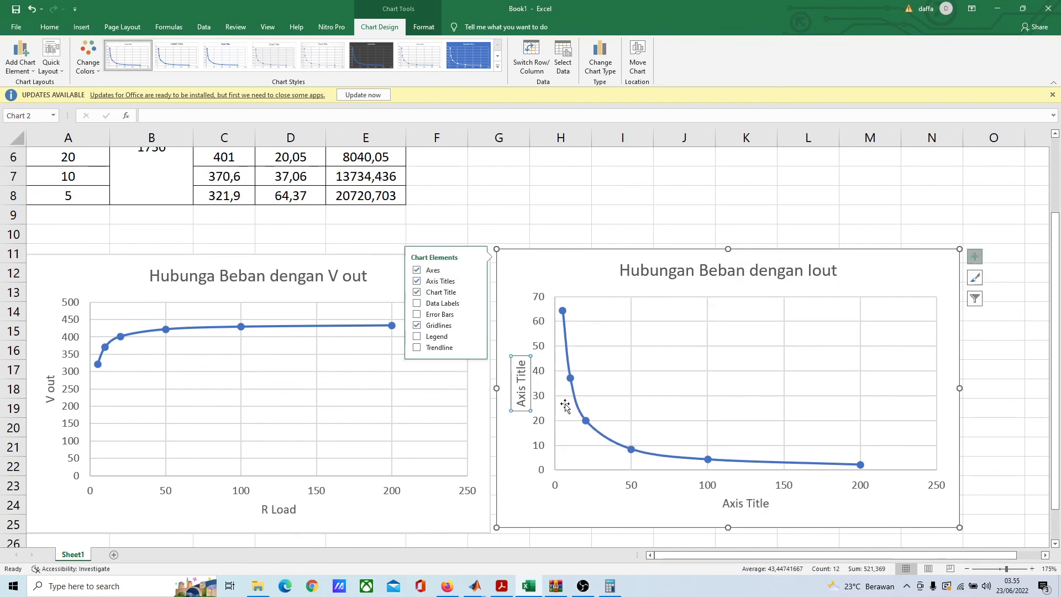
click(526, 392)
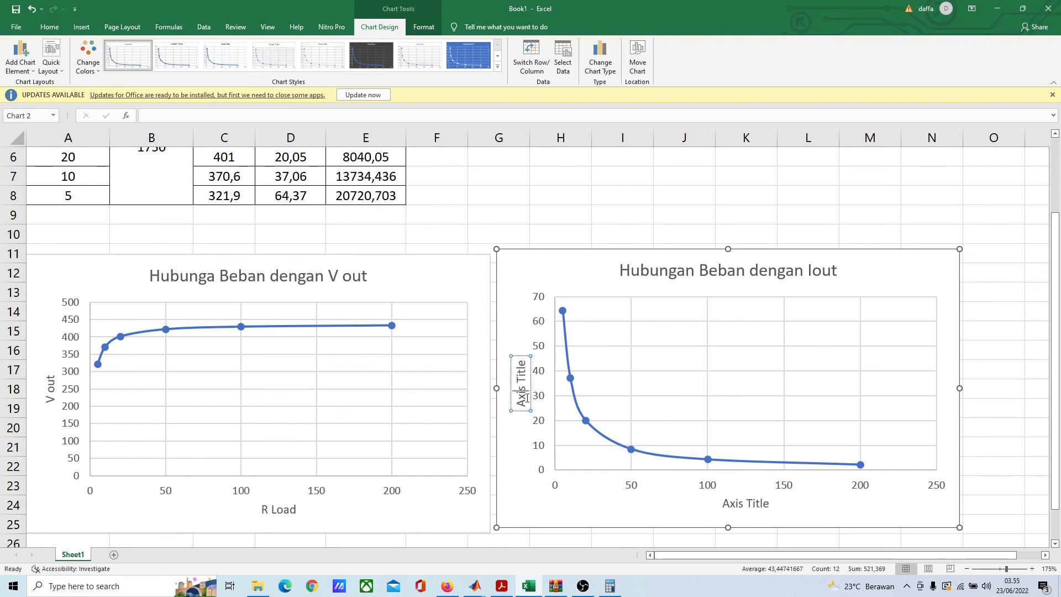
triple_click(527, 398)
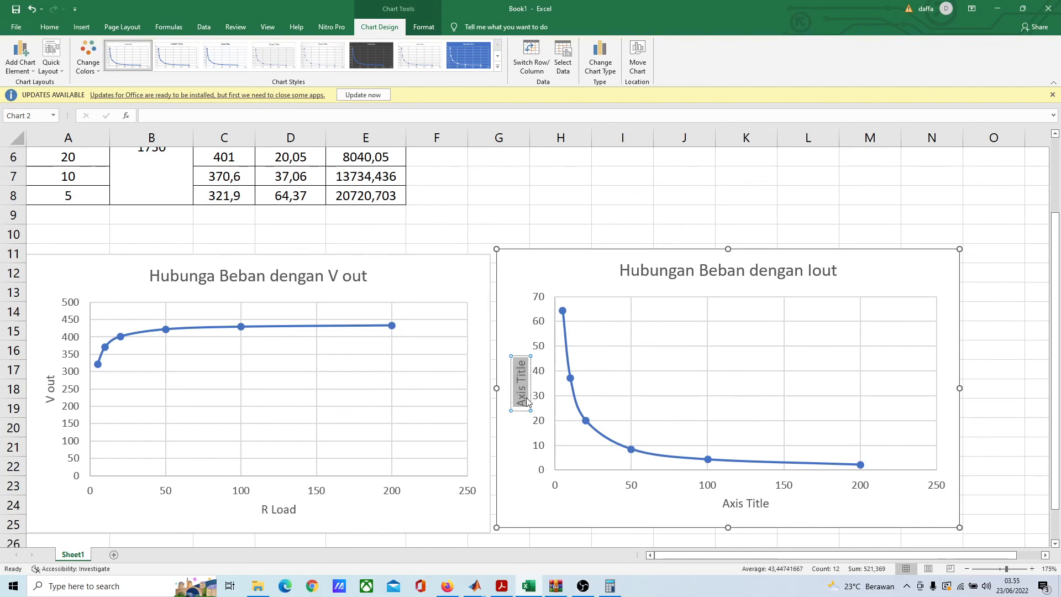
text(I out)
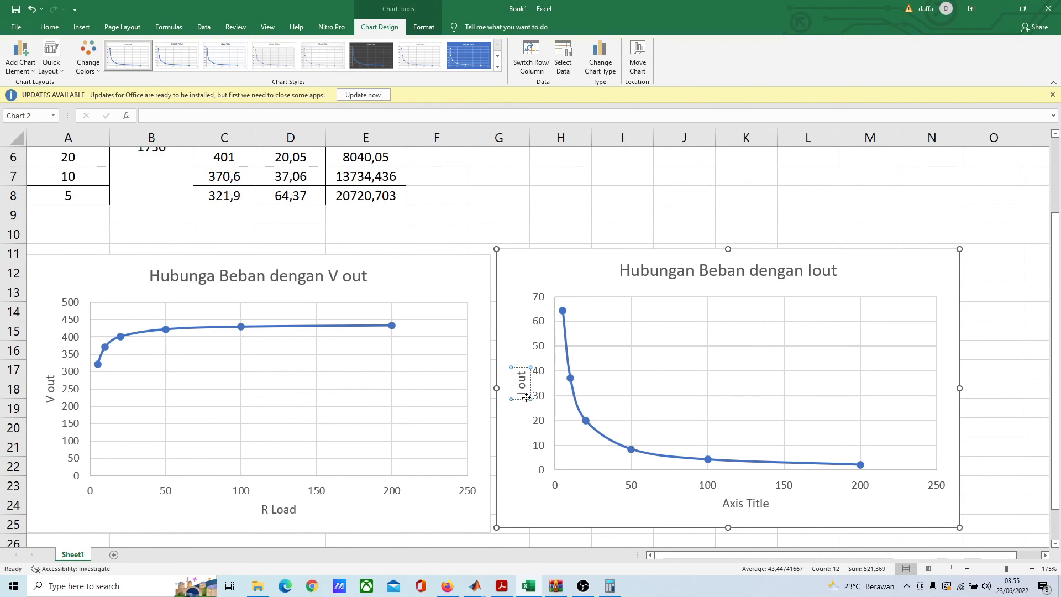
Step: Replace the horizontal axis title of the I out chart with "R load"
click(765, 503)
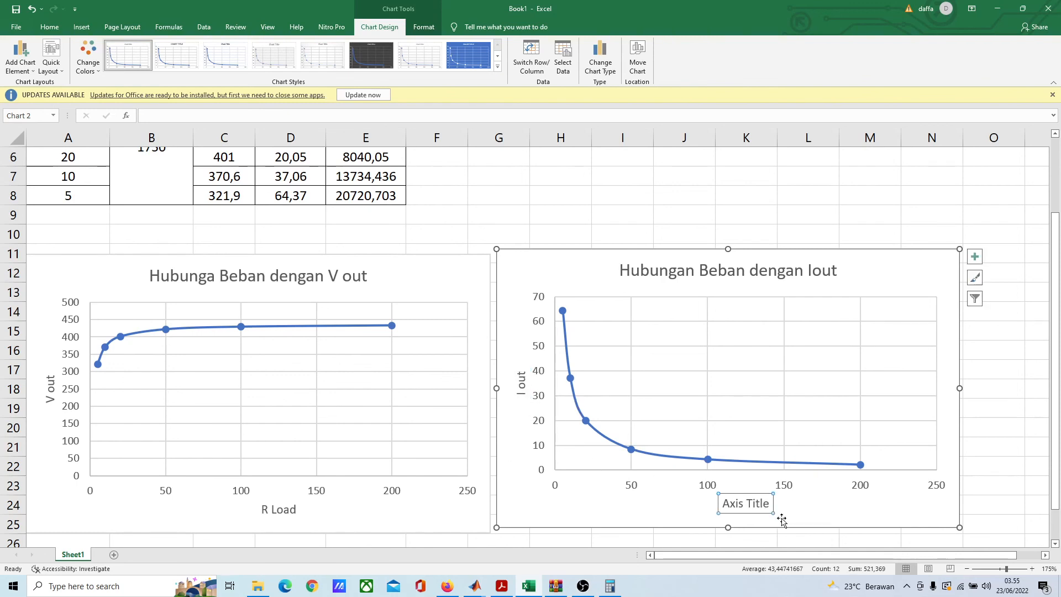
triple_click(744, 503)
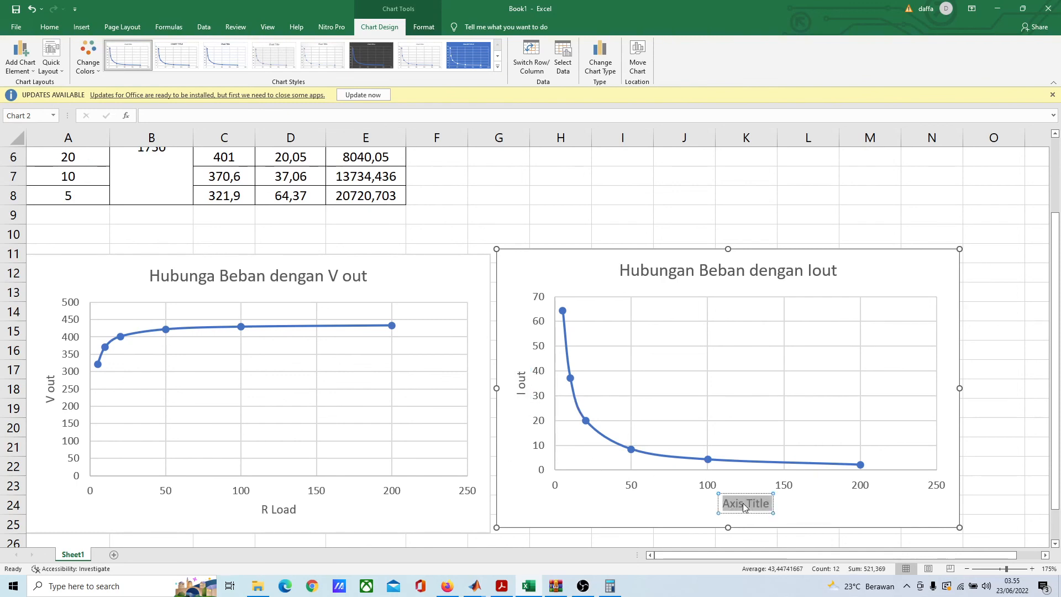
text(R)
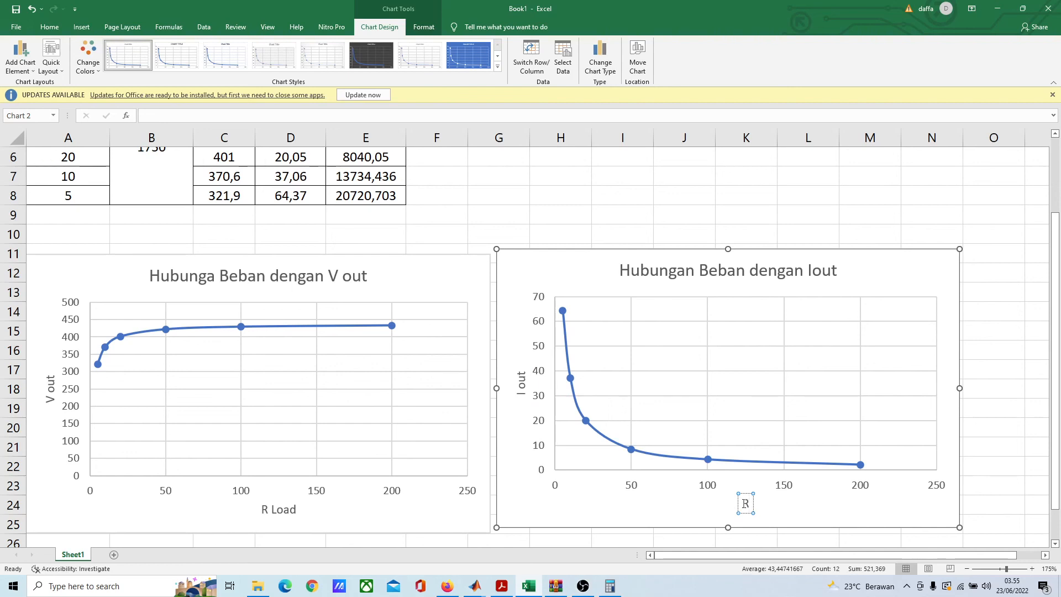
text( load)
click(873, 213)
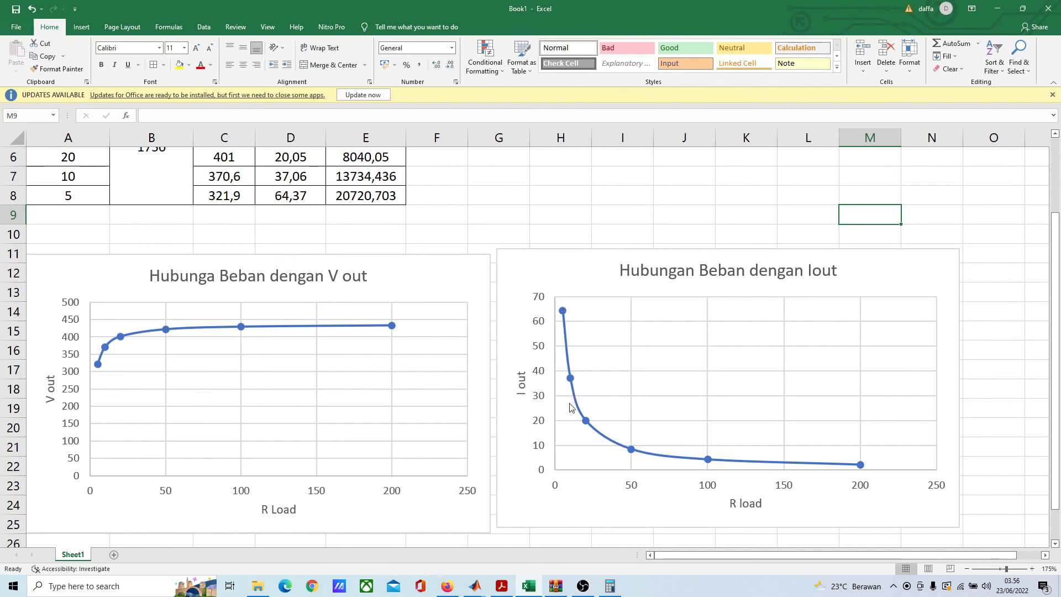
Step: Compare the V out and I out charts with the load table, examining P out at the highest and lowest R Load
scroll(673, 464, up, 1)
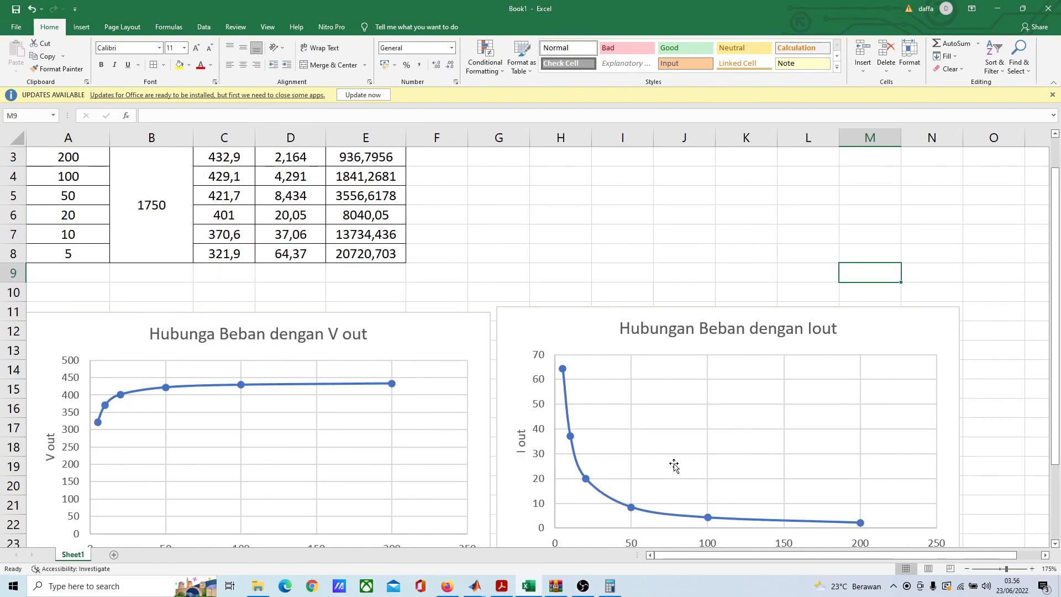
scroll(673, 463, down, 1)
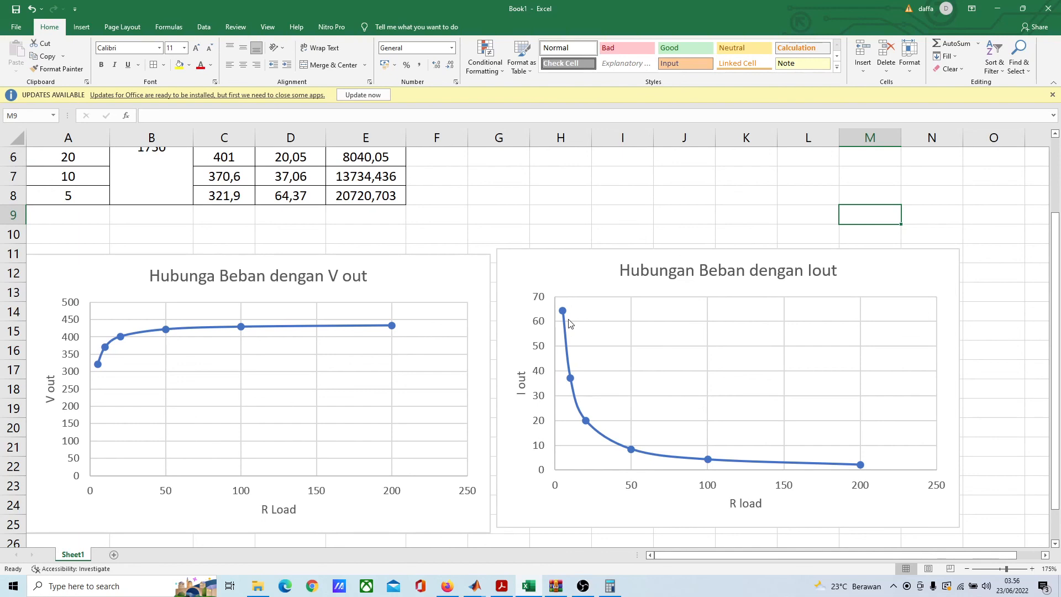
scroll(809, 460, up, 2)
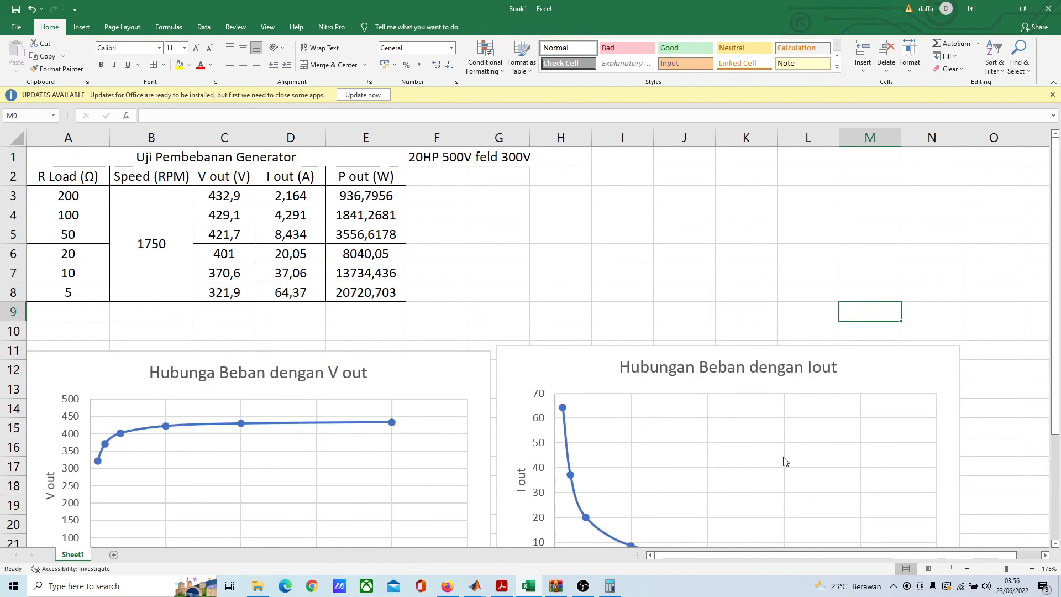
click(347, 216)
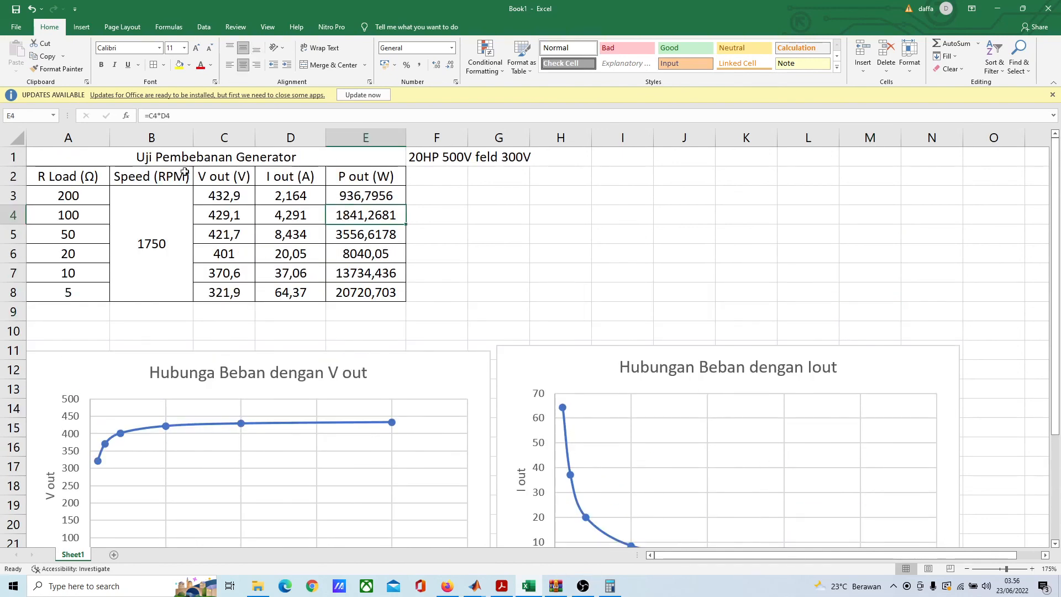
click(85, 194)
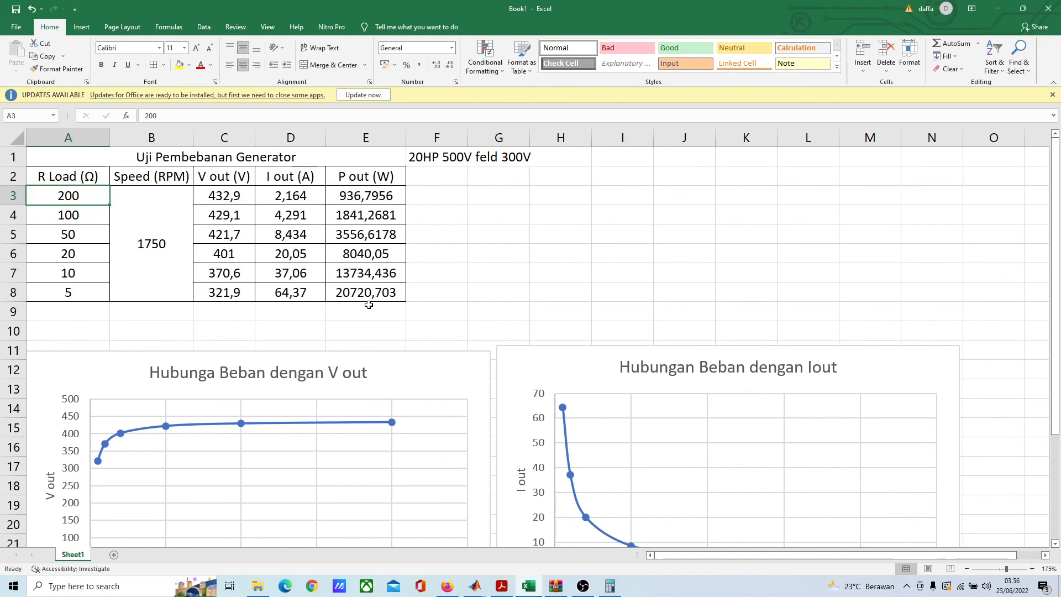
click(368, 195)
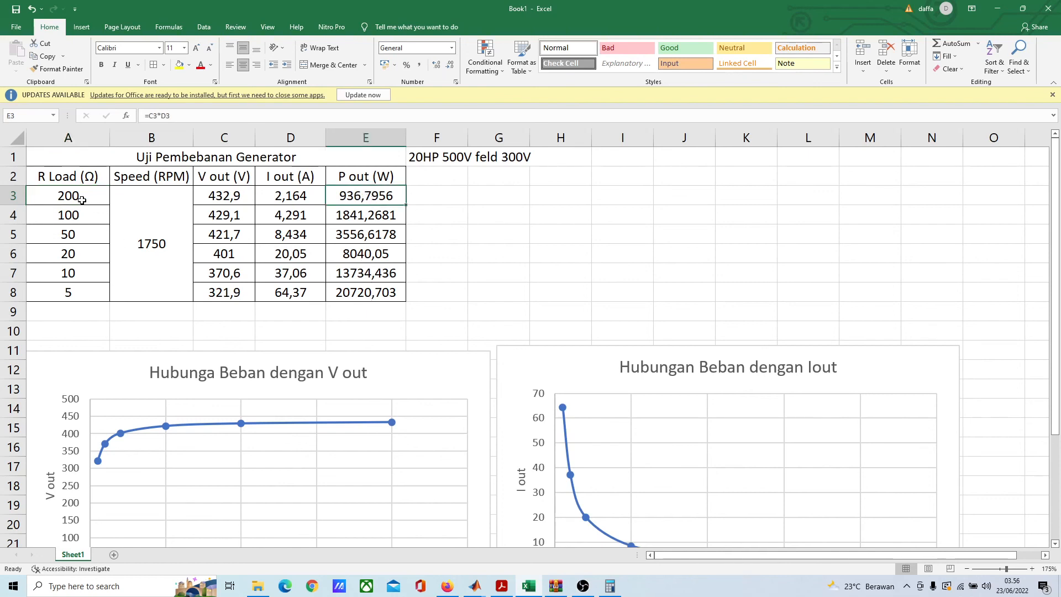
click(87, 294)
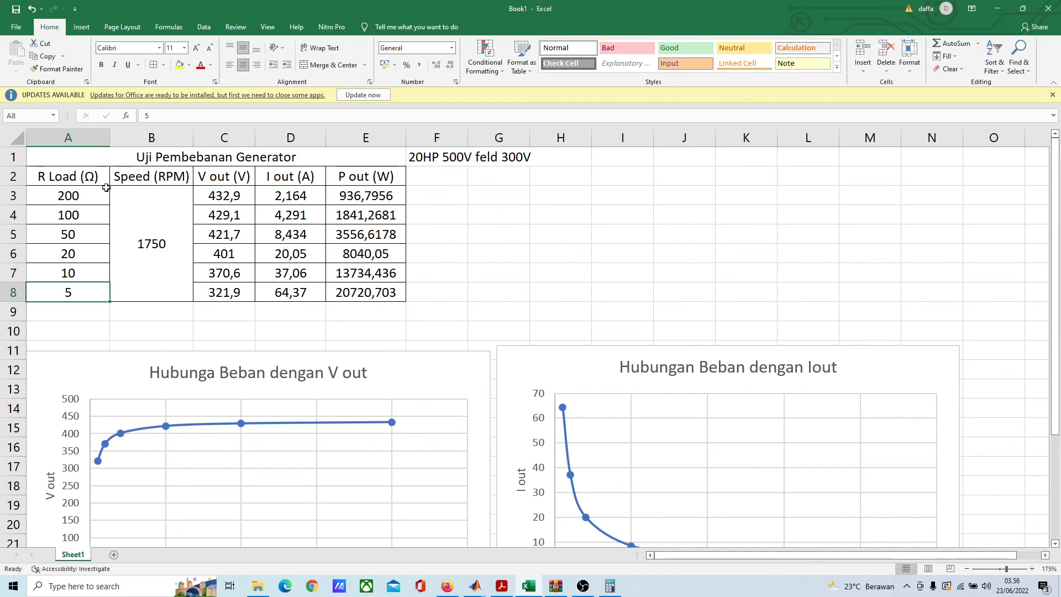
Step: Insert a scatter chart with smooth lines and markers from the R Load values A3:A8 and P out values E3:E8
drag(96, 191, 93, 288)
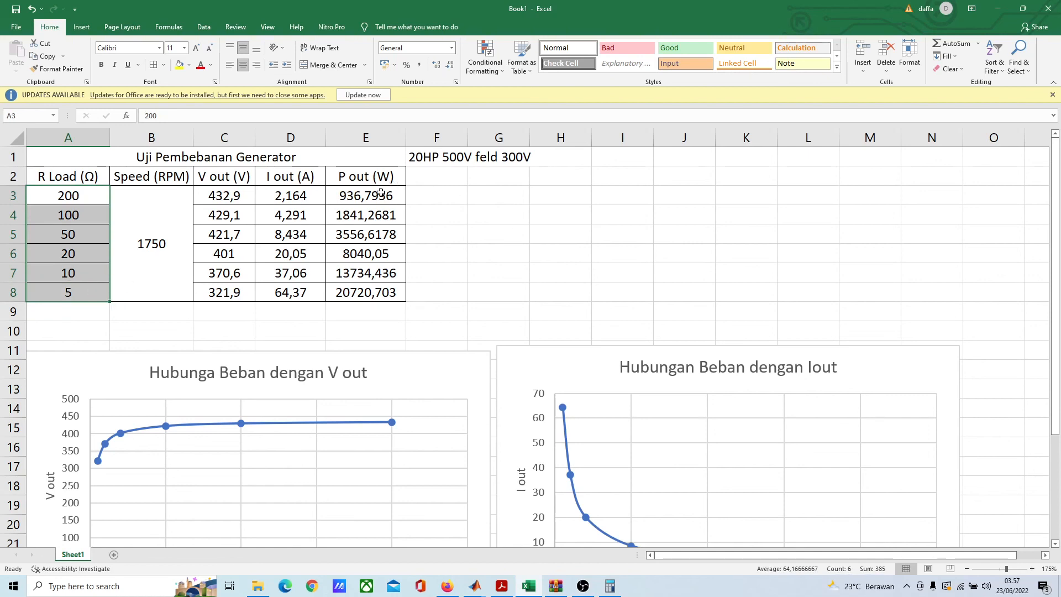
drag(380, 195, 377, 289)
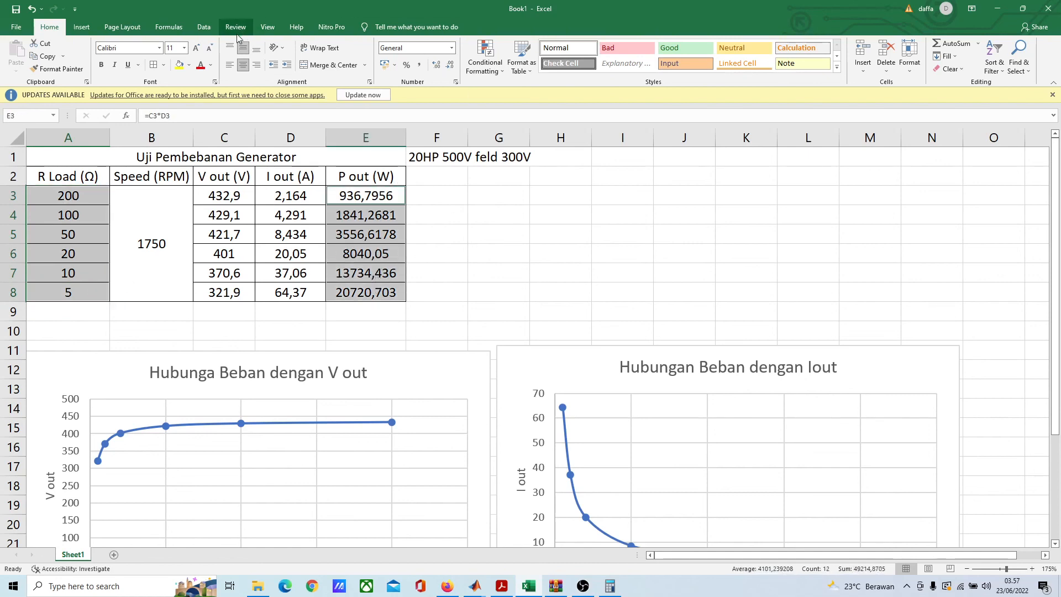
click(81, 27)
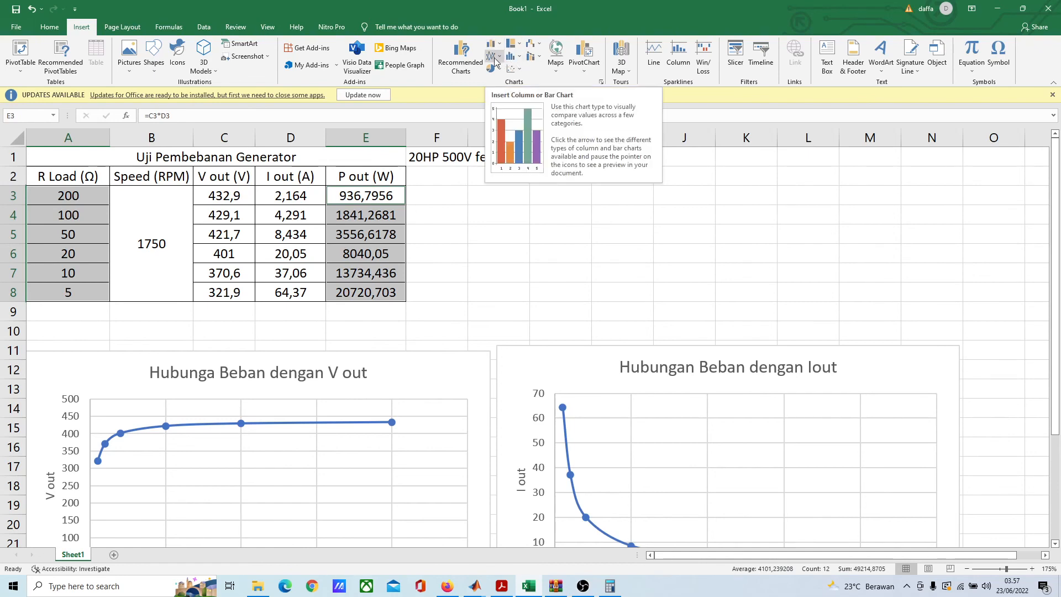
click(514, 68)
click(549, 110)
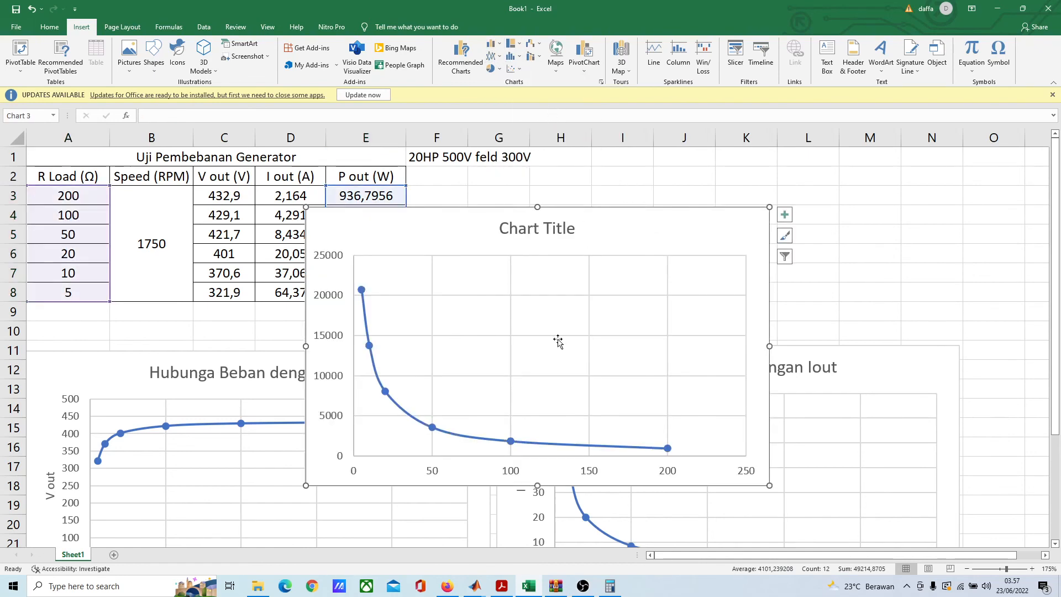
Step: Replace the new chart's title with "Hubungan Beban dengan P out"
scroll(453, 332, down, 1)
scroll(456, 330, down, 1)
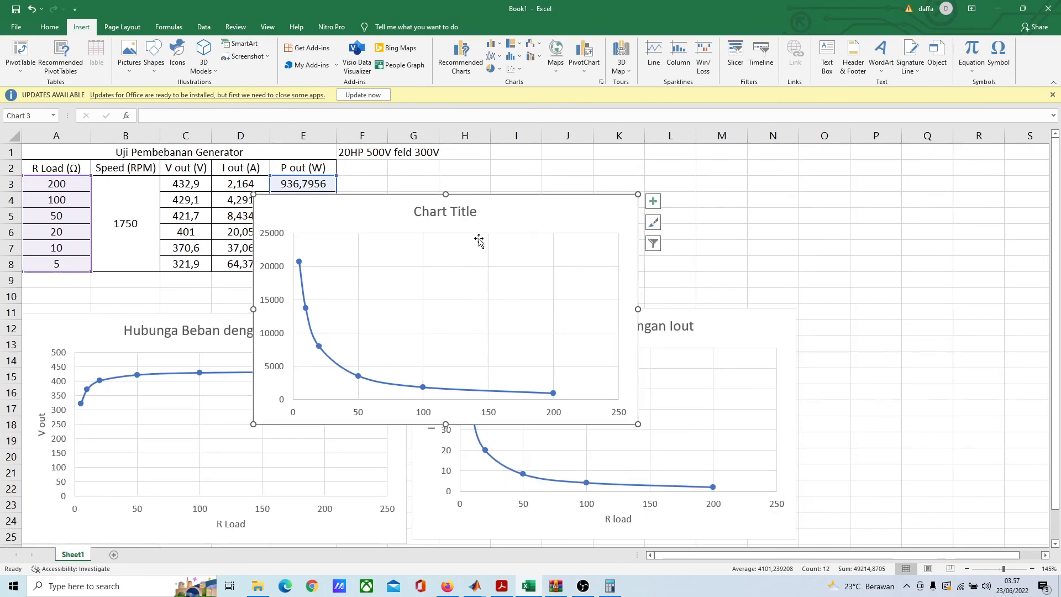
click(456, 213)
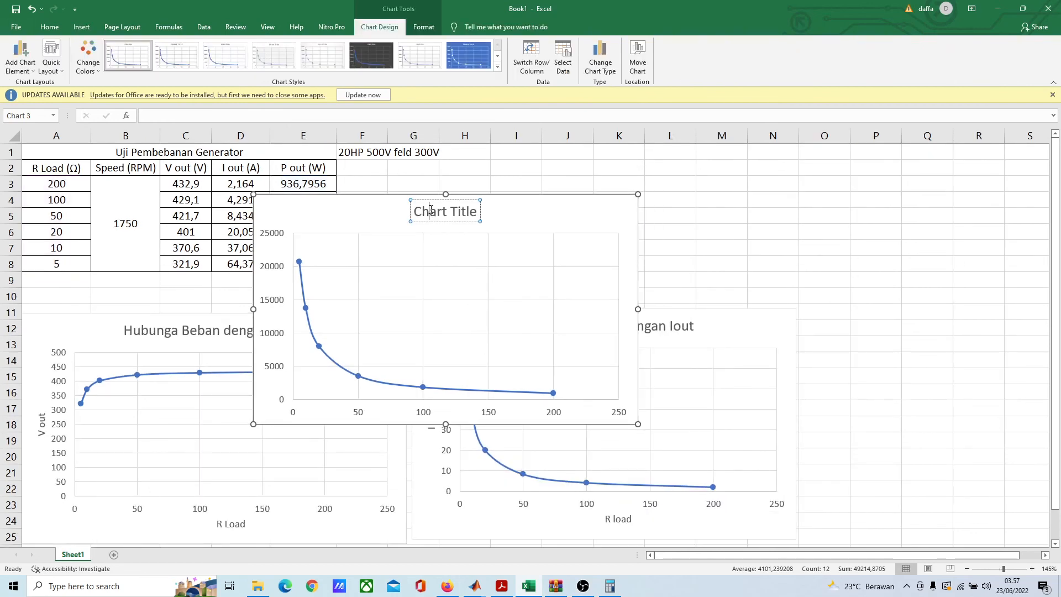
triple_click(433, 213)
text(Hubungan)
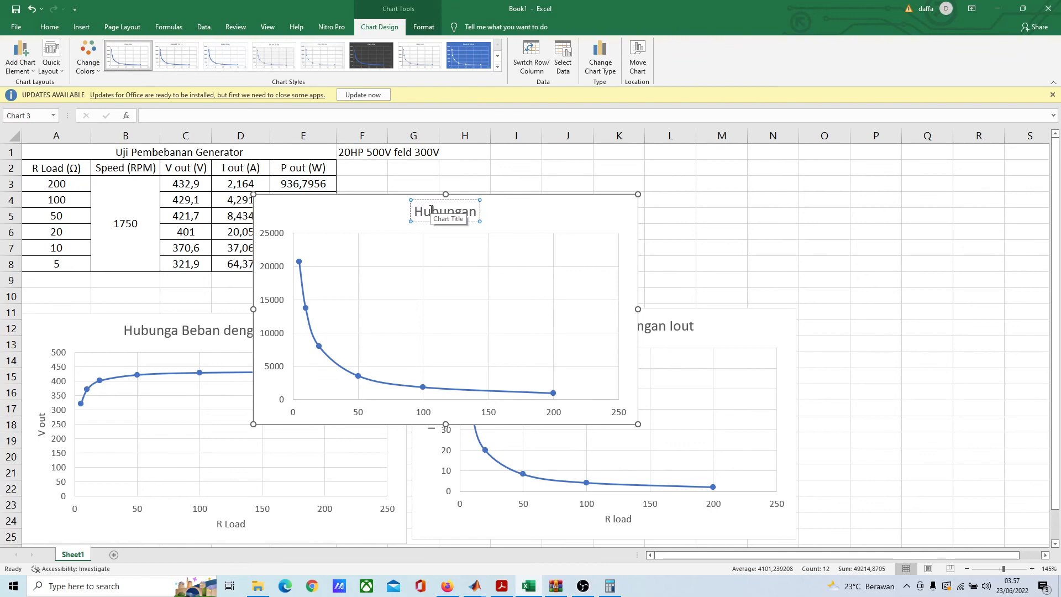
text(Be)
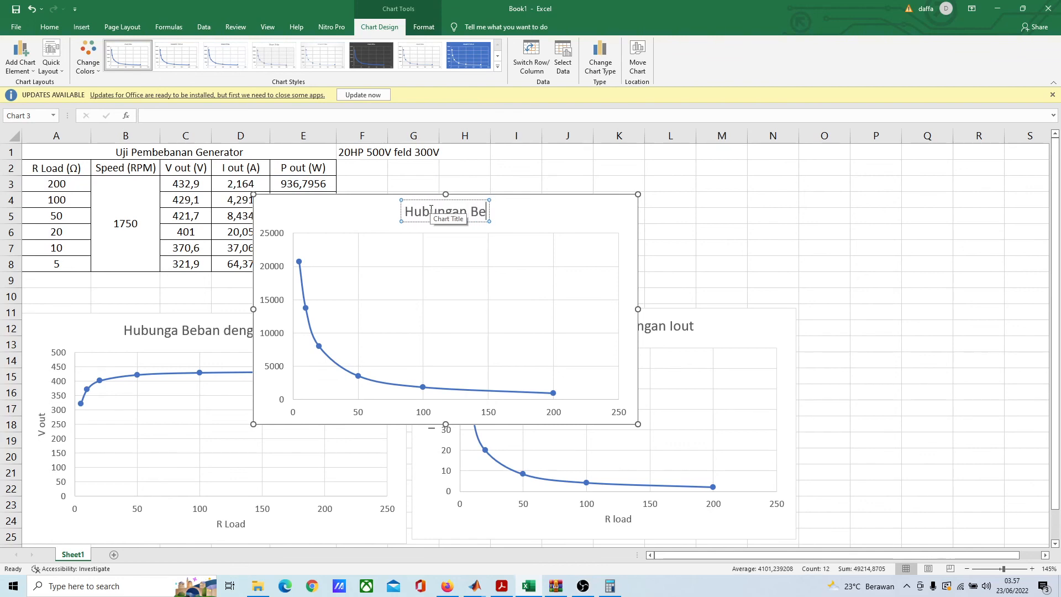
text(ban de)
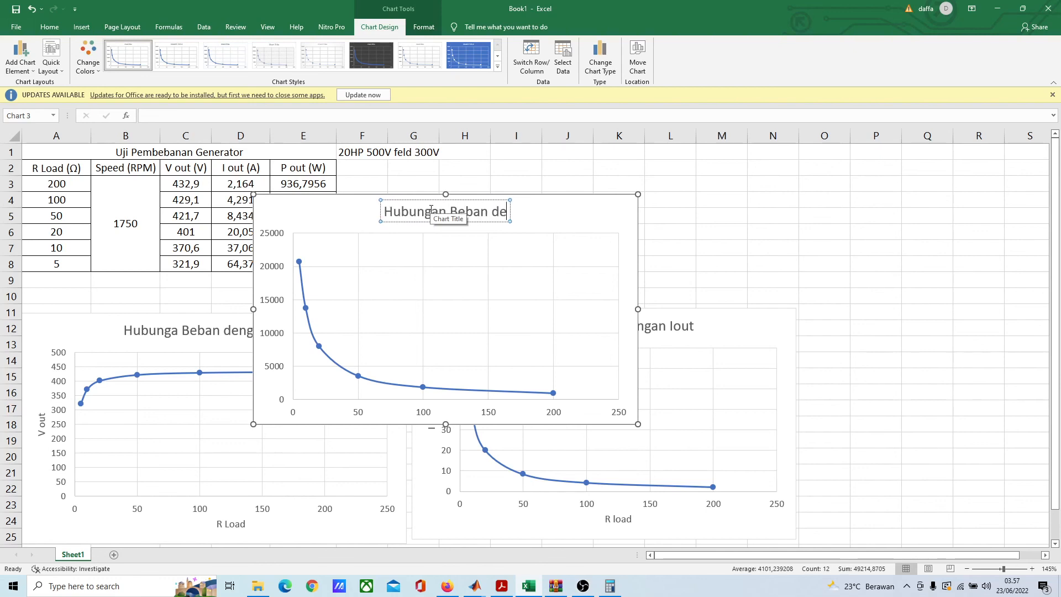
text(ngan P out)
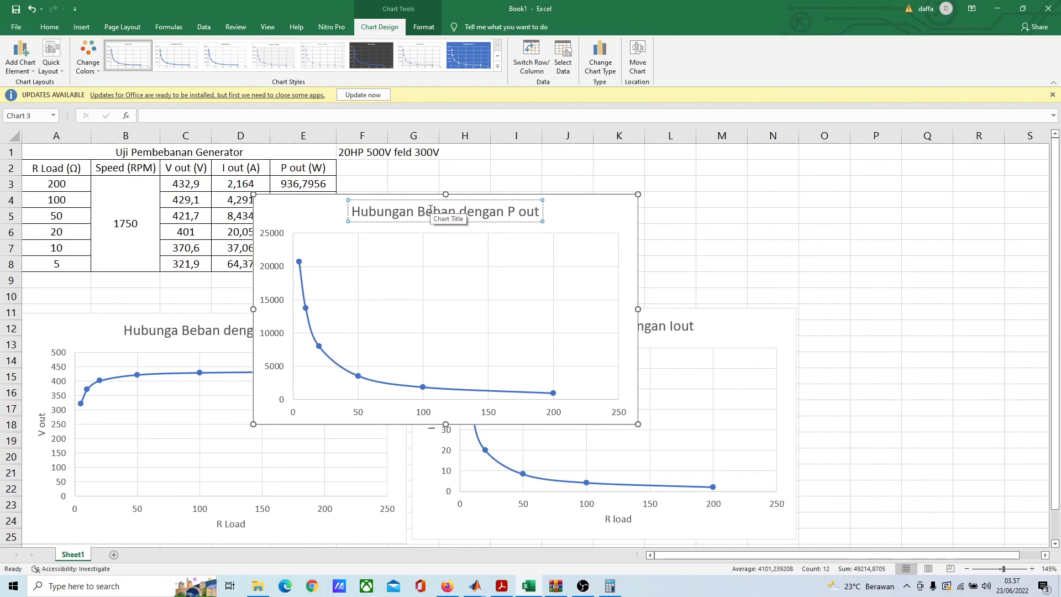
key(Escape)
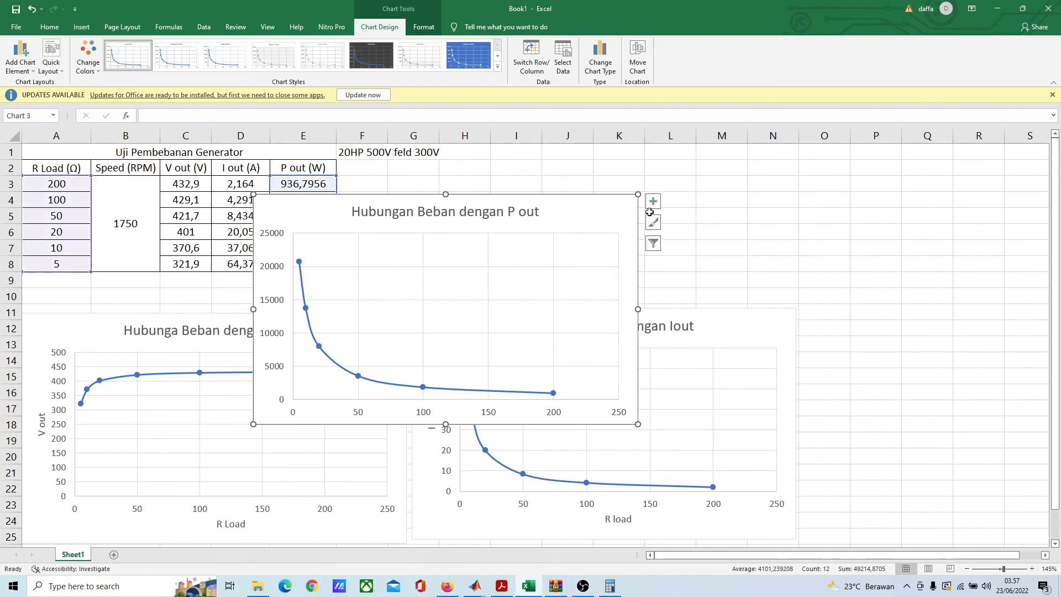
Step: Add axis titles to the "Hubungan Beban dengan P out" chart and name its vertical axis "P out"
click(653, 202)
click(680, 226)
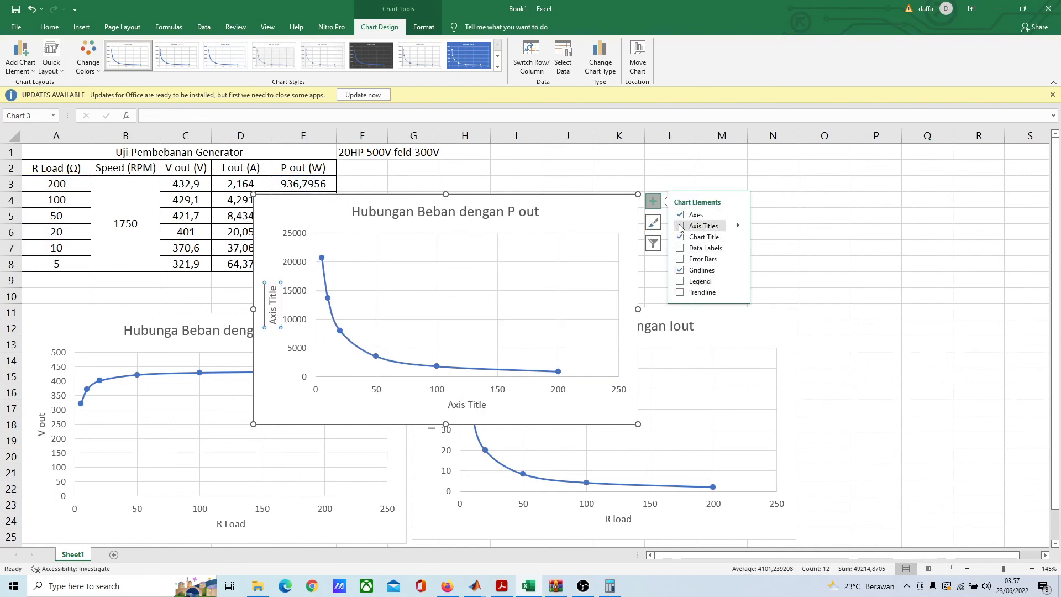
click(268, 306)
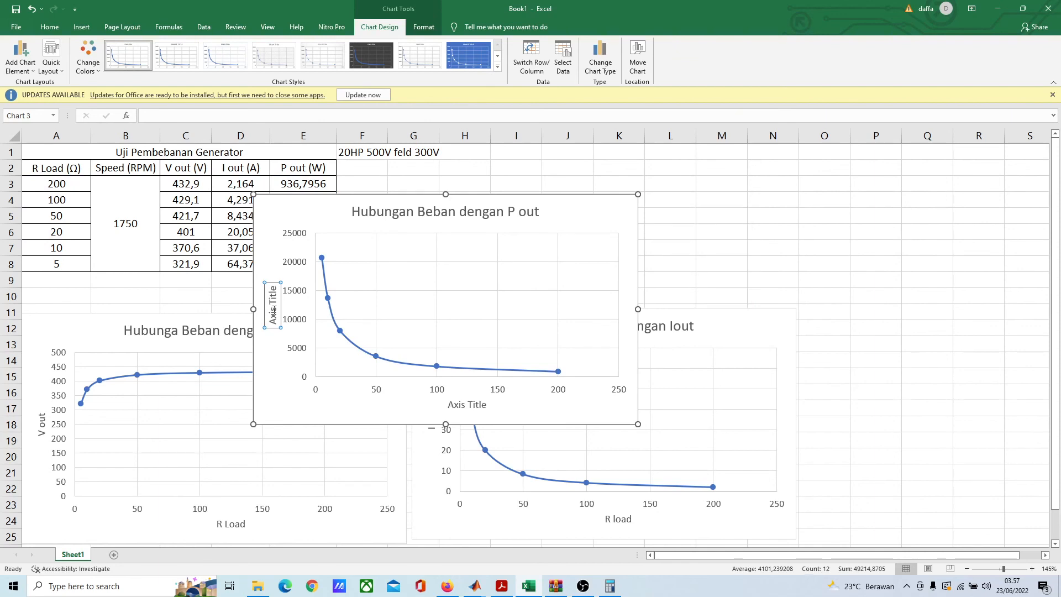
triple_click(277, 316)
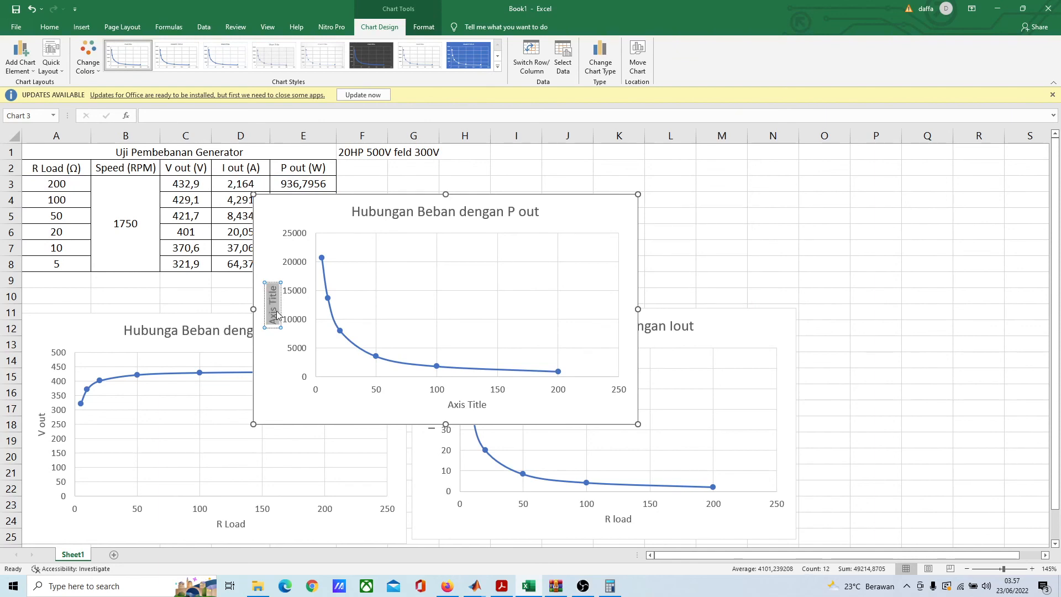
key(BackSpace)
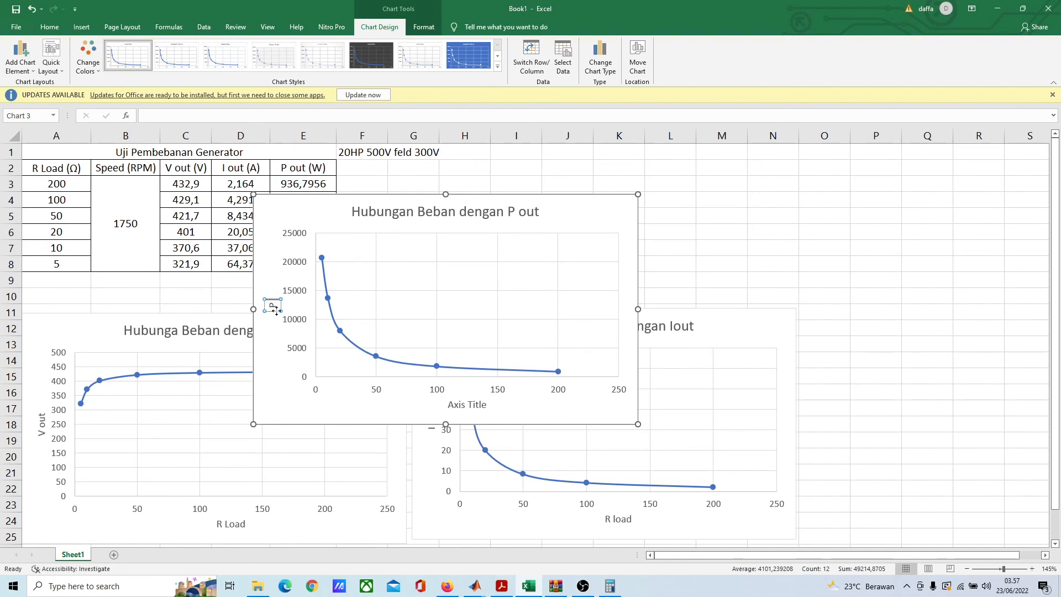
text(P out)
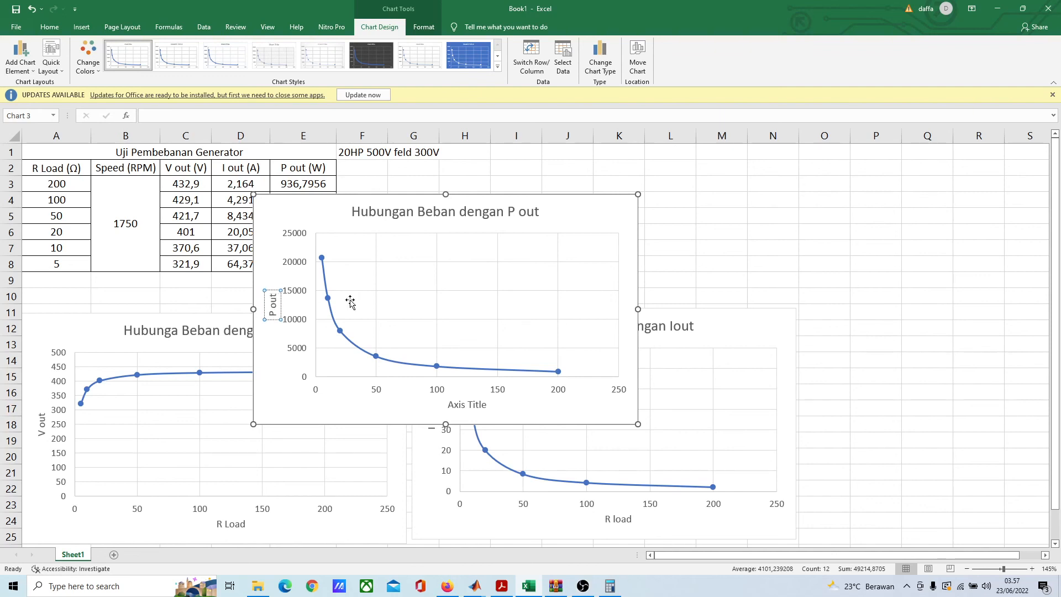
Step: Name the horizontal axis of the "Hubungan Beban dengan P out" chart "R load"
click(471, 407)
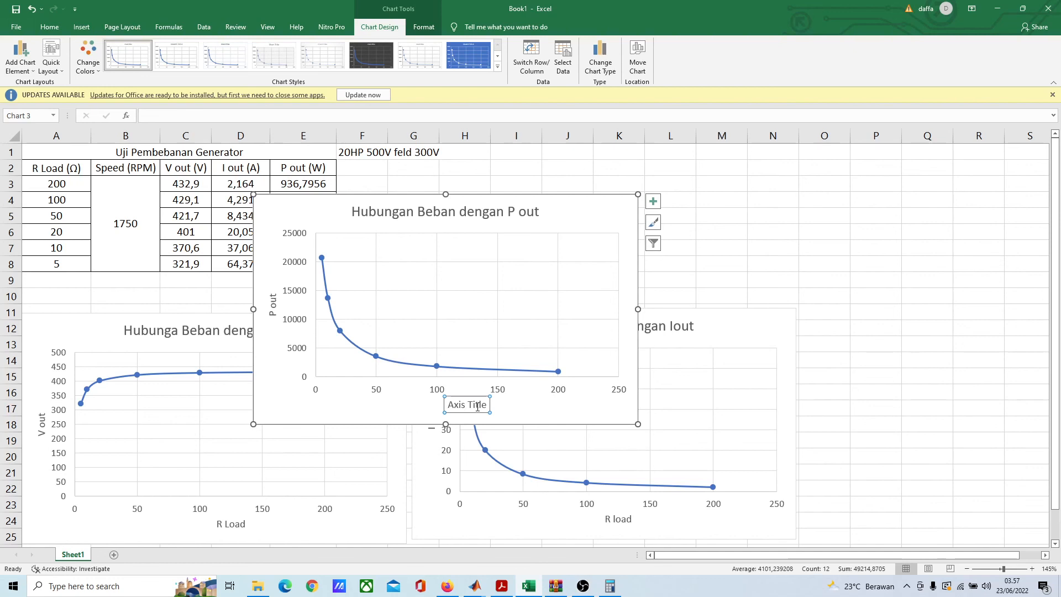
text(R load)
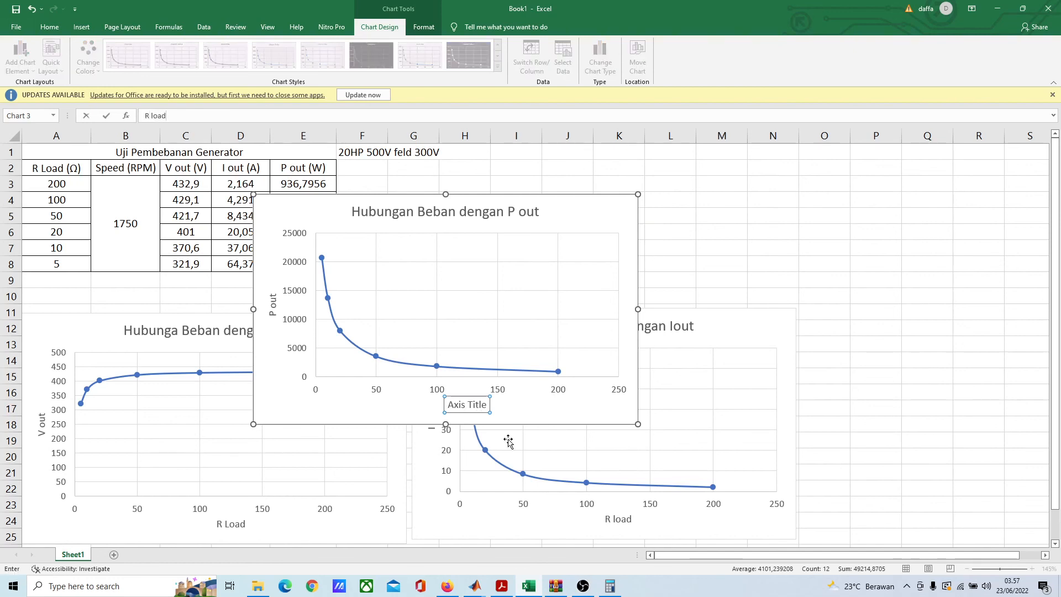
key(Return)
click(540, 403)
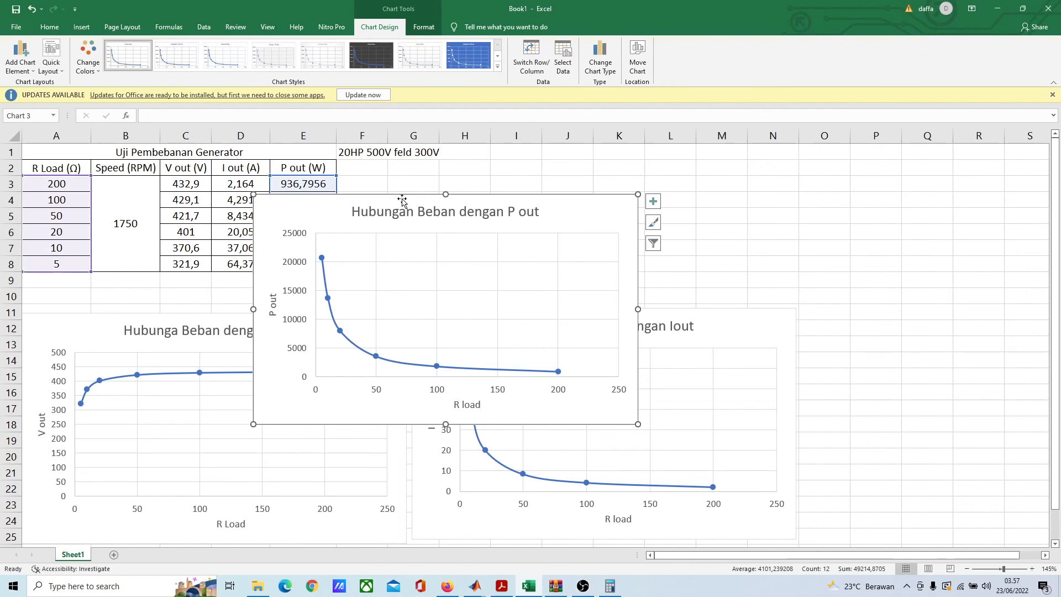
Step: Move the "Hubungan Beban dengan P out" chart below the table, into the row of charts beside the "Hubungan Beban dengan Iout" chart
drag(396, 200, 960, 305)
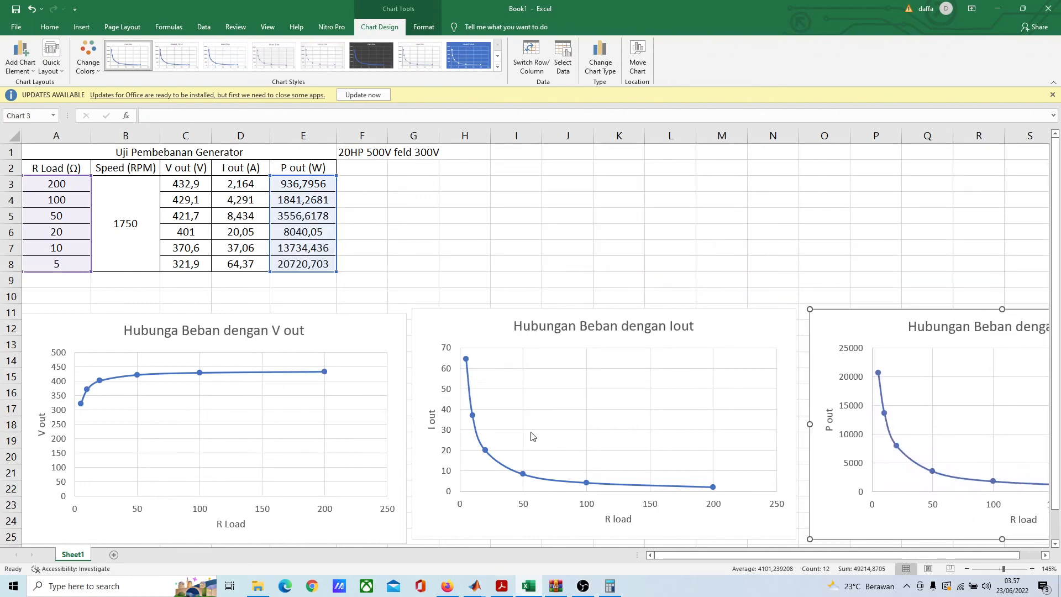
scroll(423, 395, down, 1)
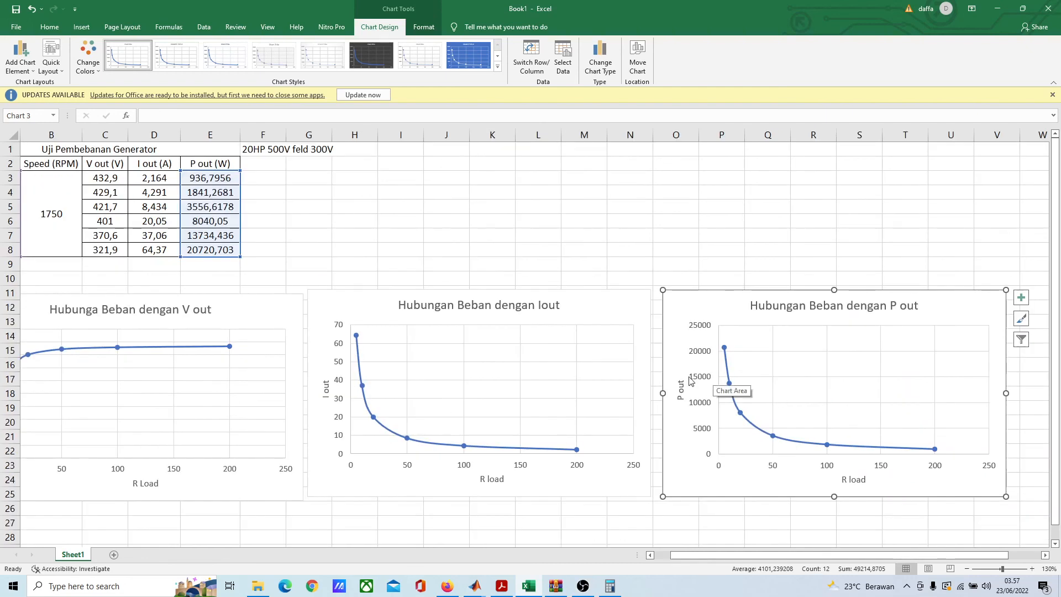
click(415, 217)
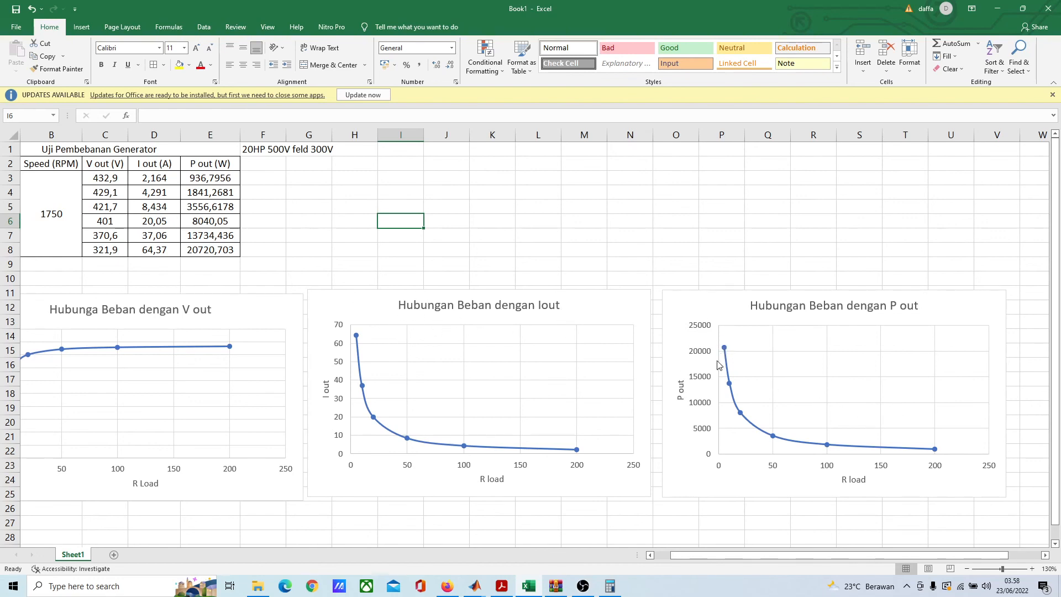
mouse_move(723, 349)
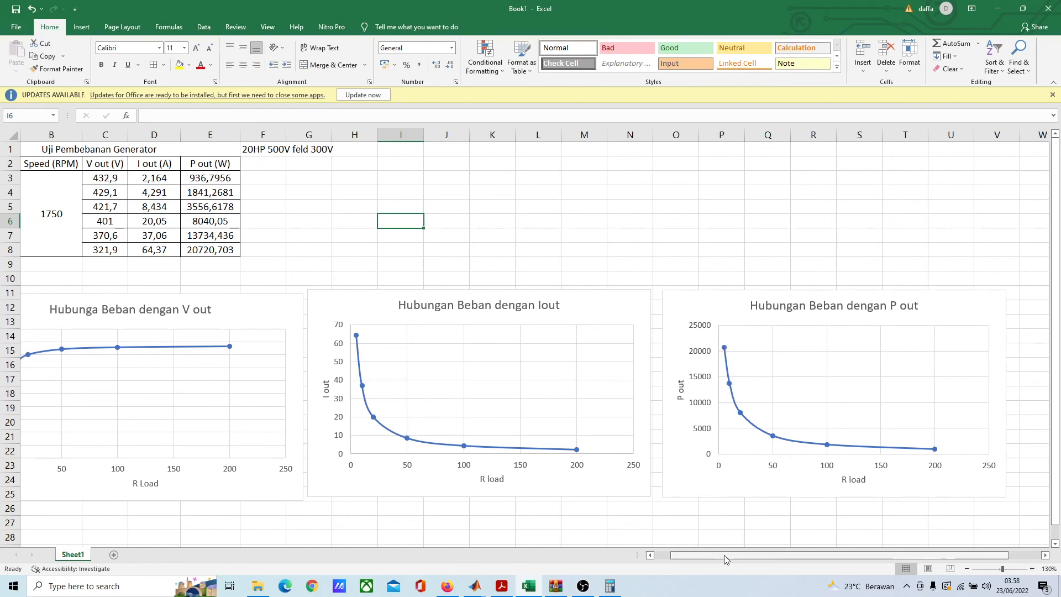
Step: Correct the title of the V out chart to "Hubungan Beban dengan V out"
drag(725, 556, 702, 560)
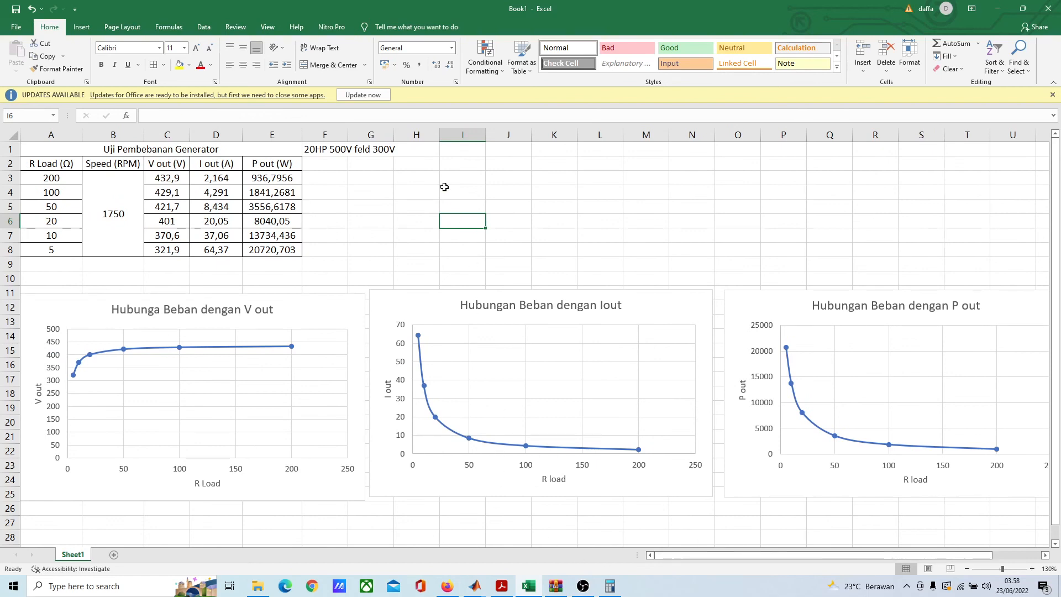
click(376, 189)
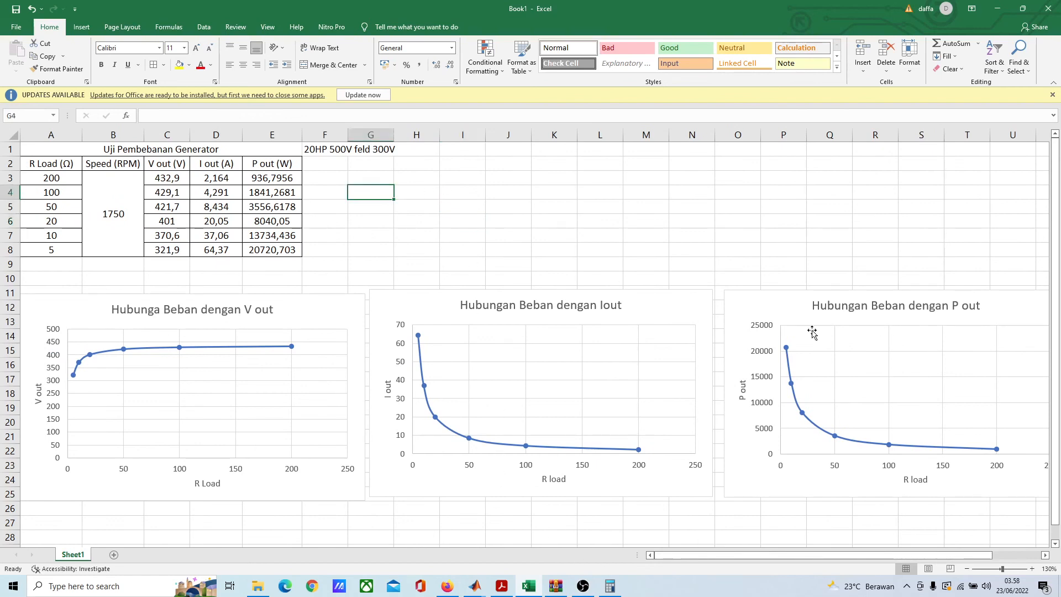
click(180, 312)
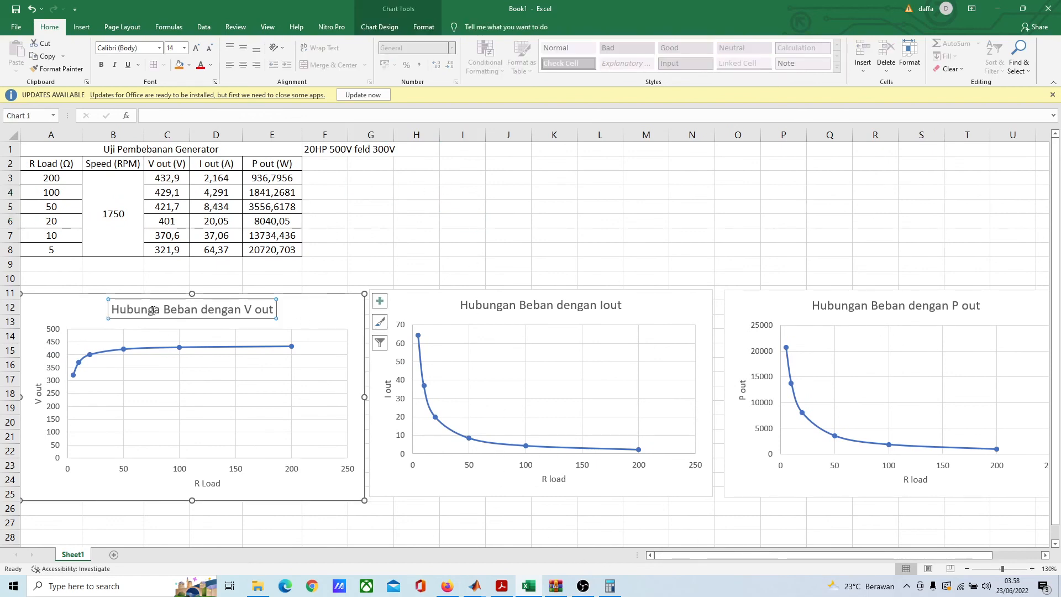
click(160, 310)
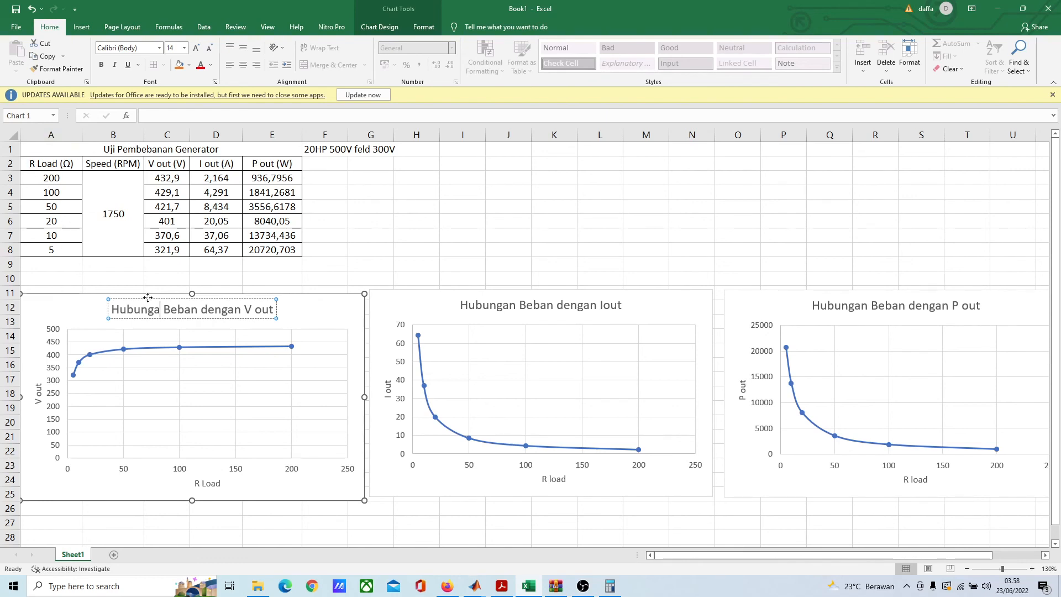
text(n)
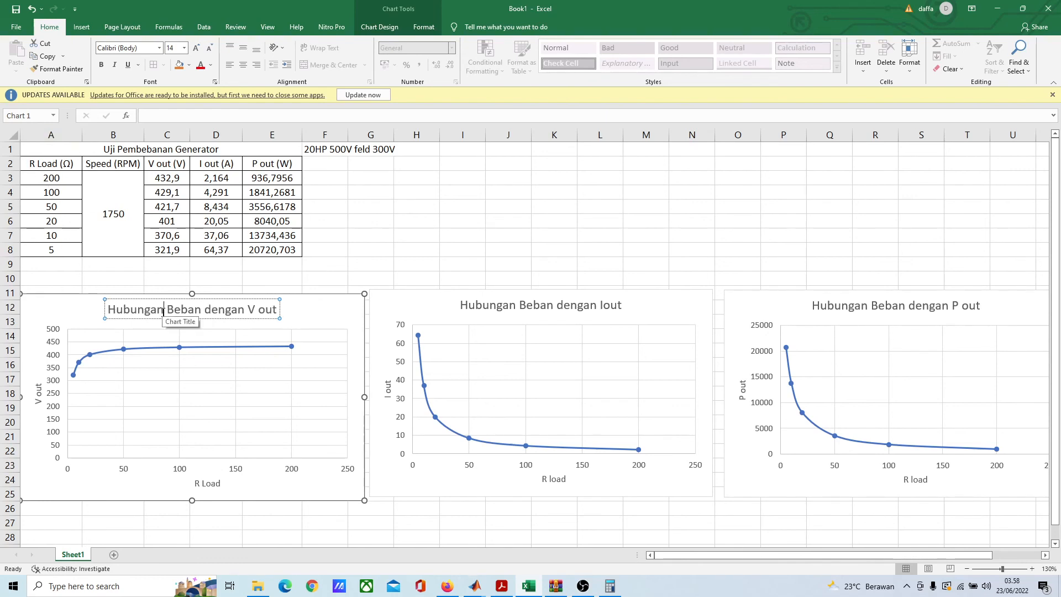
click(453, 252)
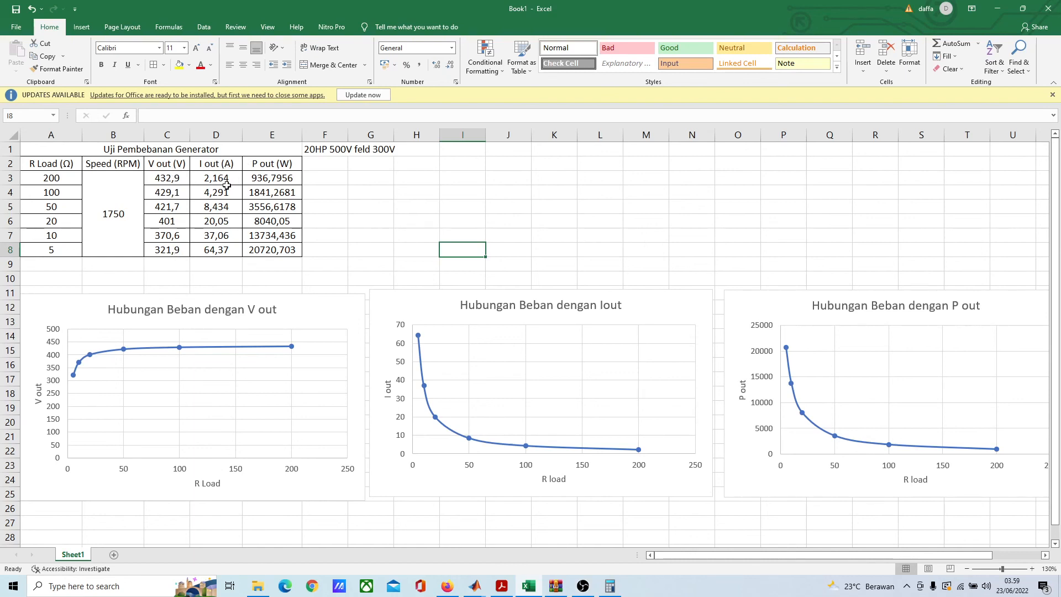
Step: Examine the load table's P out results and compare the R Load values of 50, 20 and 10 Ω with their V out values
click(295, 177)
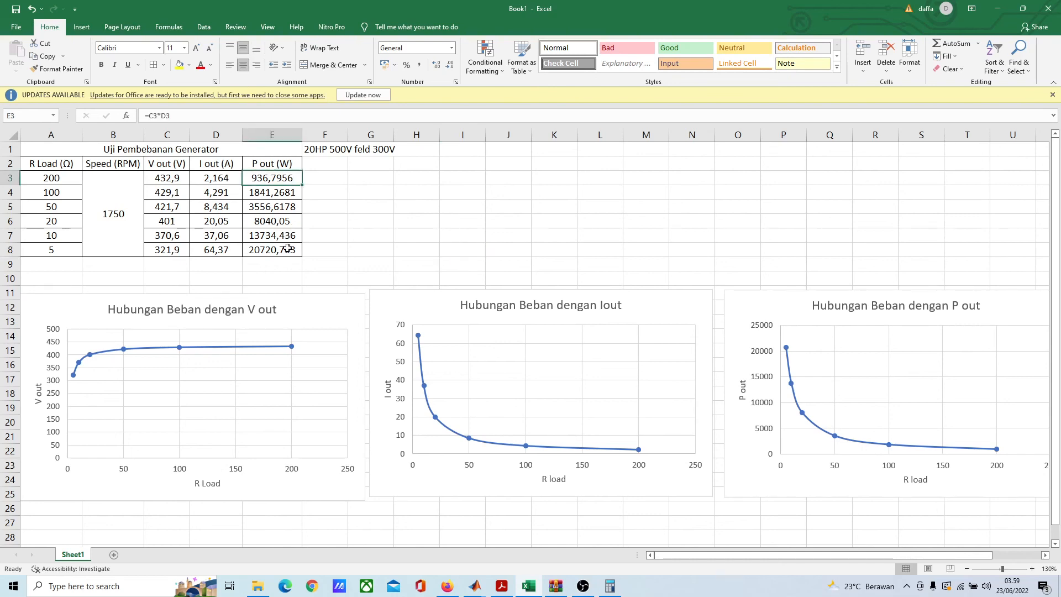
click(441, 208)
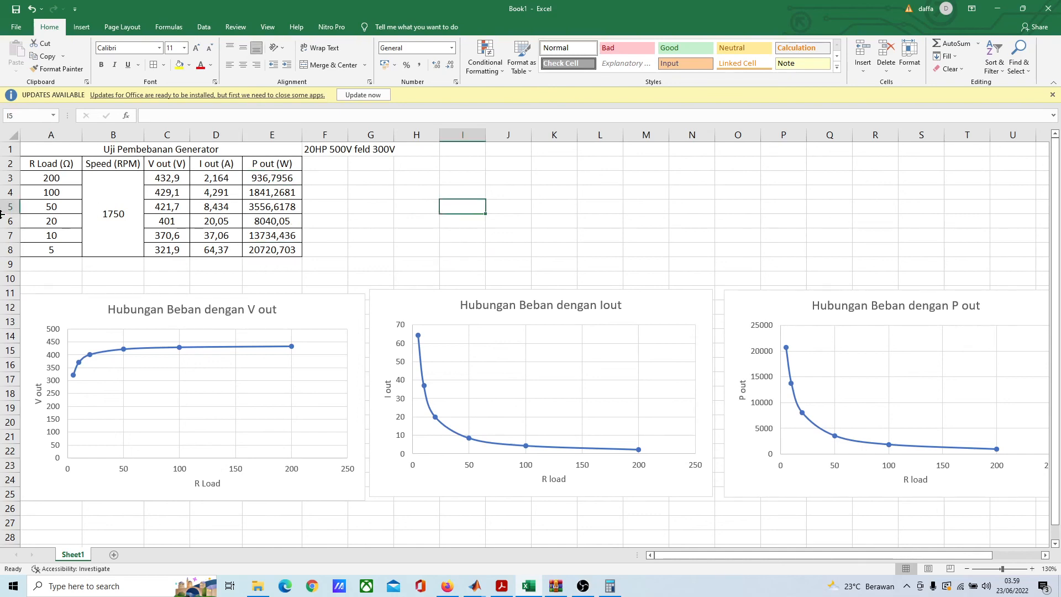
click(60, 220)
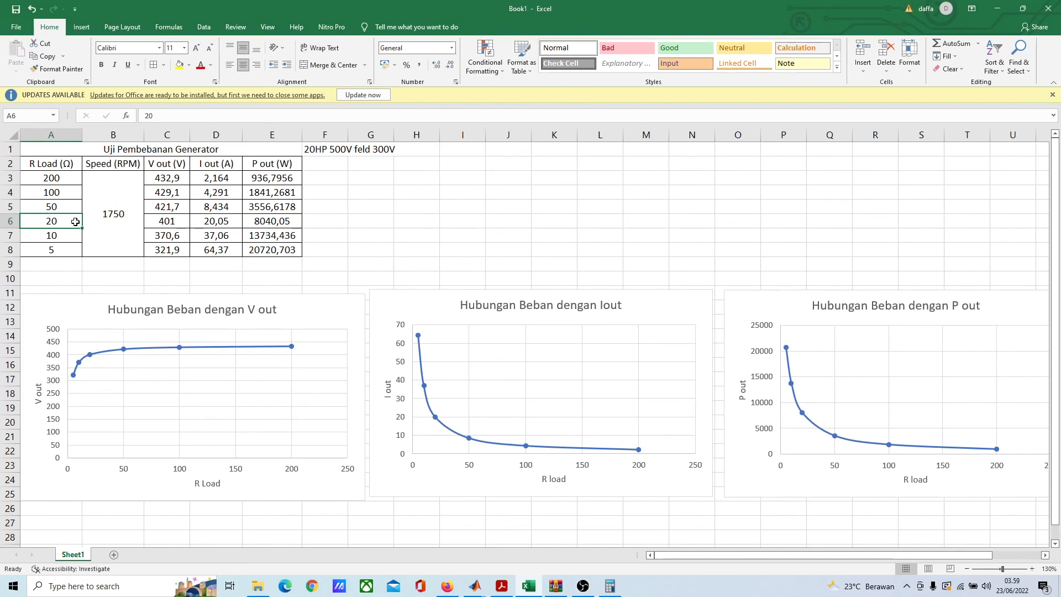
click(57, 208)
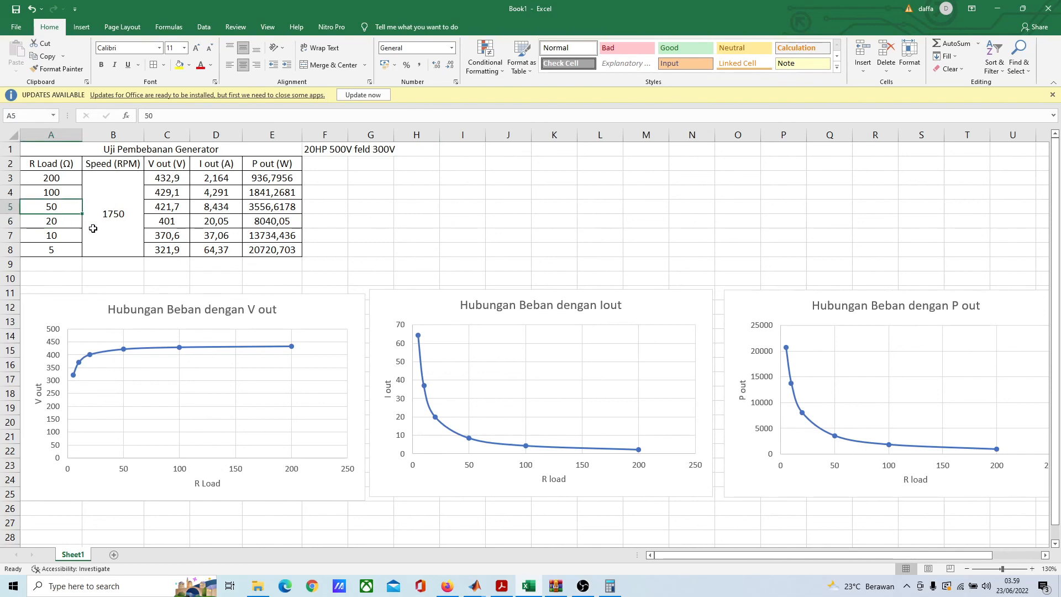
click(63, 220)
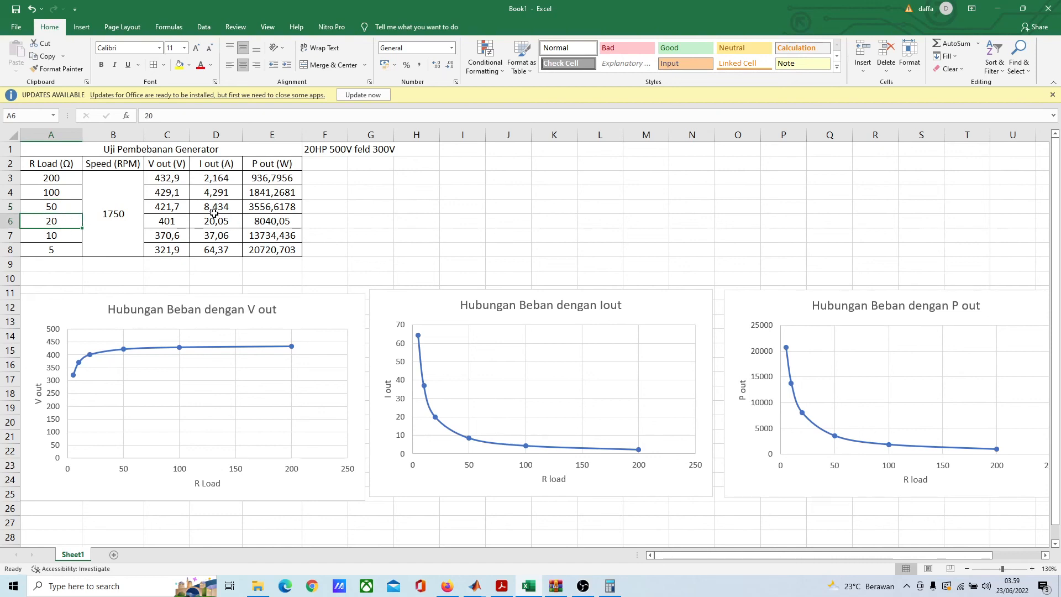
click(174, 220)
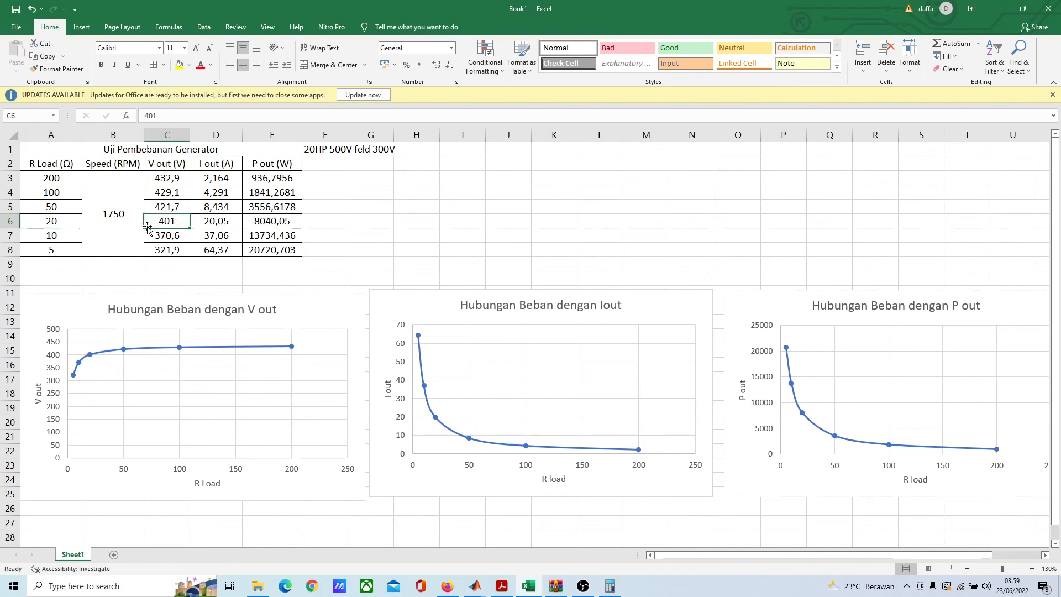
click(65, 222)
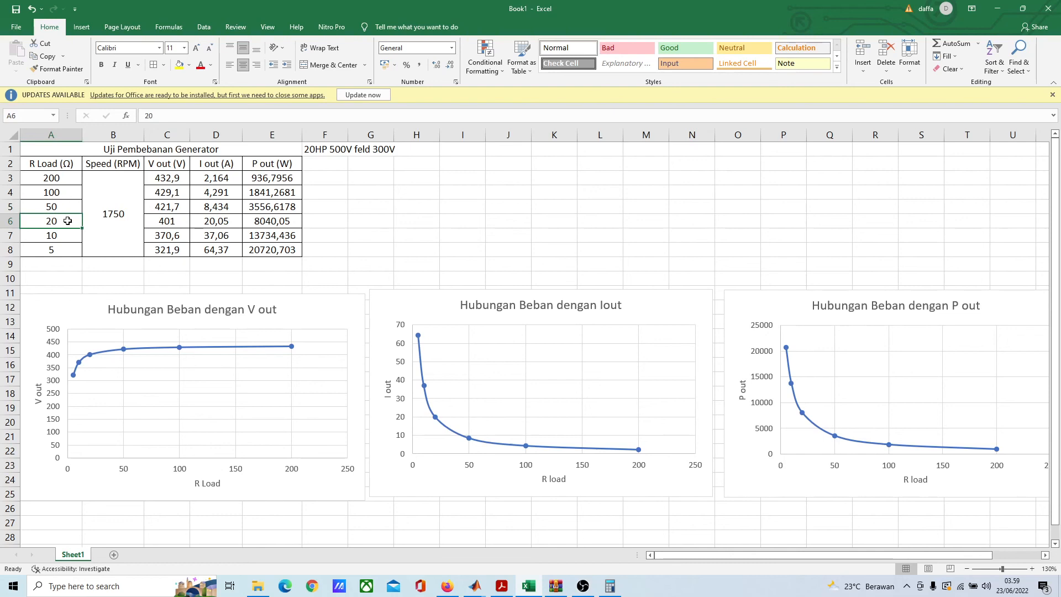
click(68, 208)
click(67, 224)
click(172, 234)
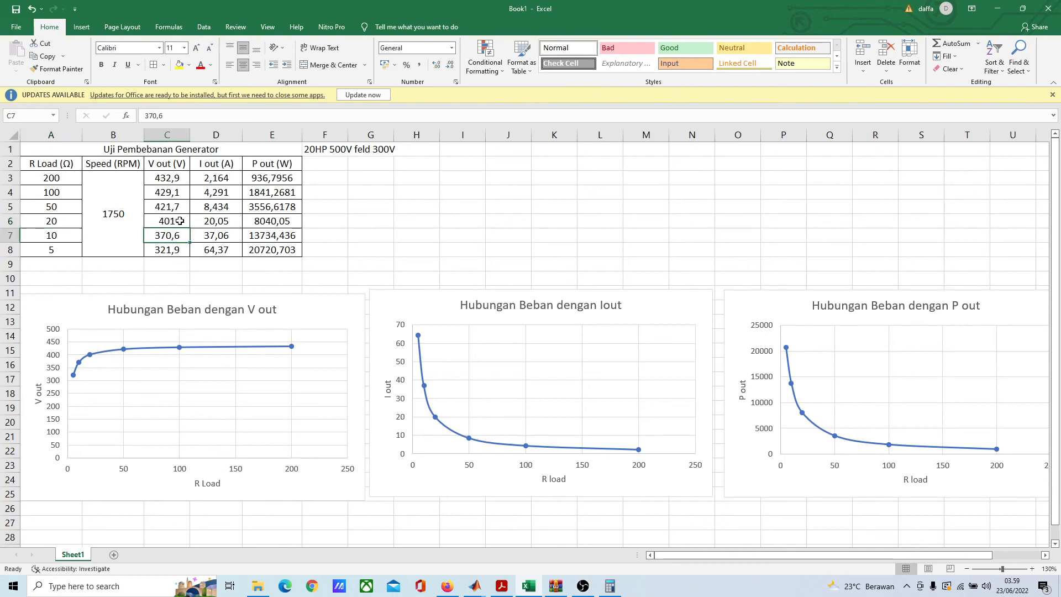
click(179, 223)
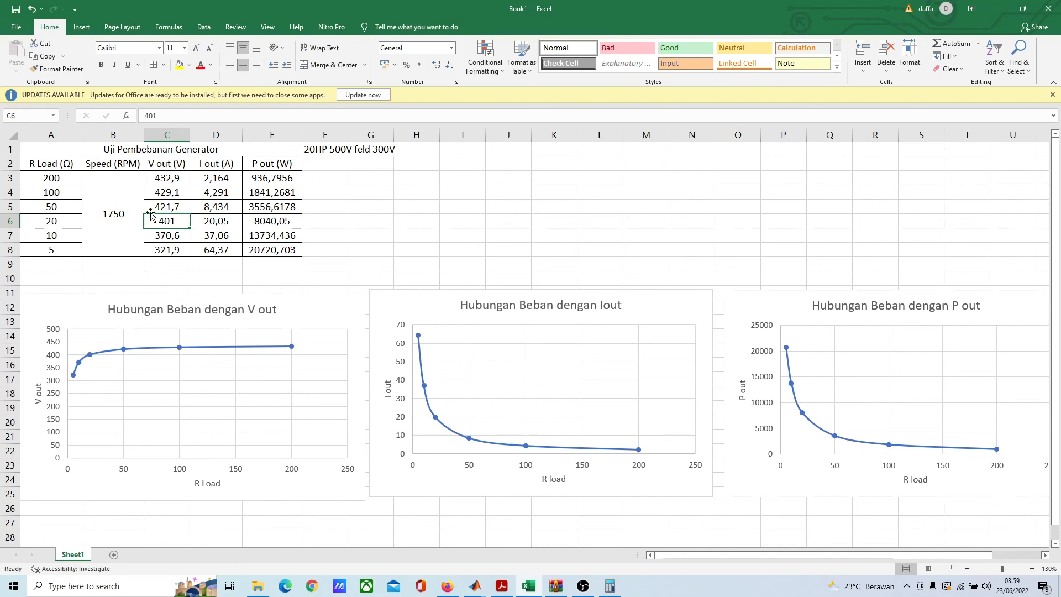
click(65, 220)
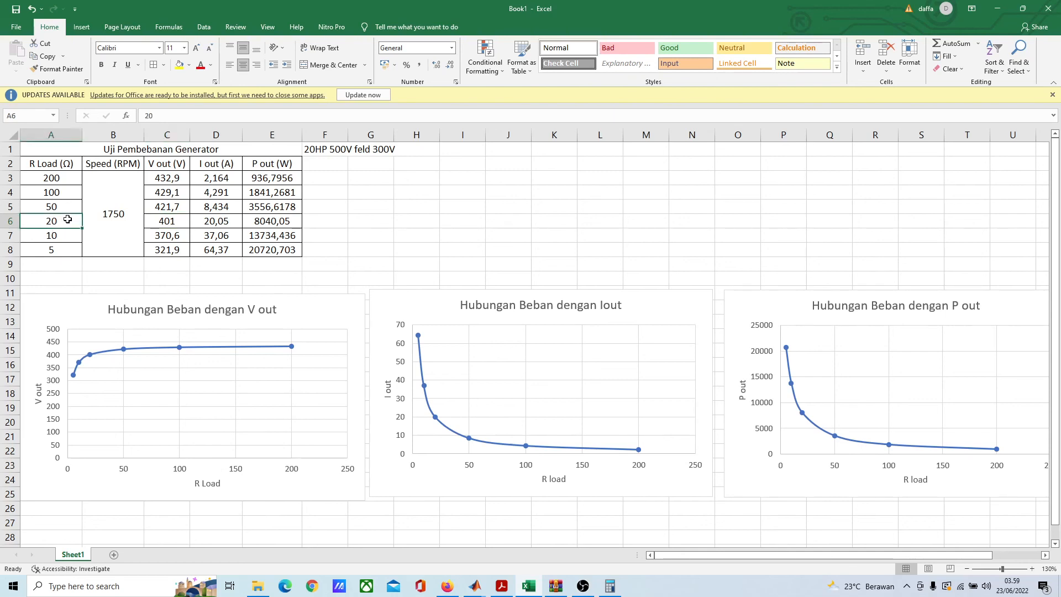